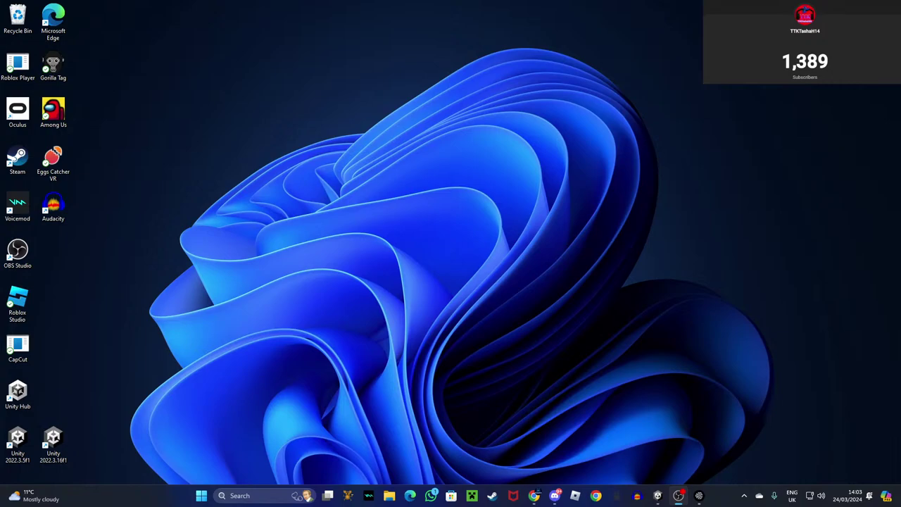
Switch to the Unity editor with the Mank runners offical1 project's SampleScene.
click(535, 495)
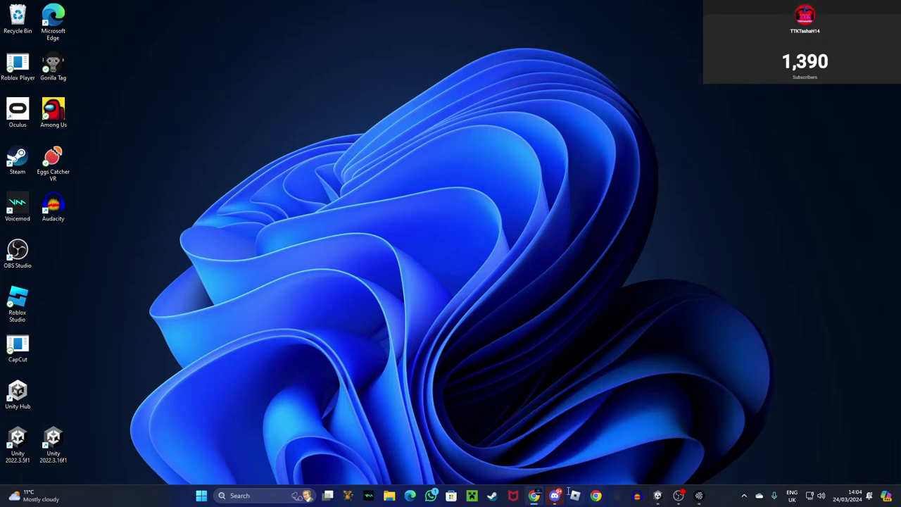
click(658, 495)
right_drag(527, 231, 530, 243)
key(w)
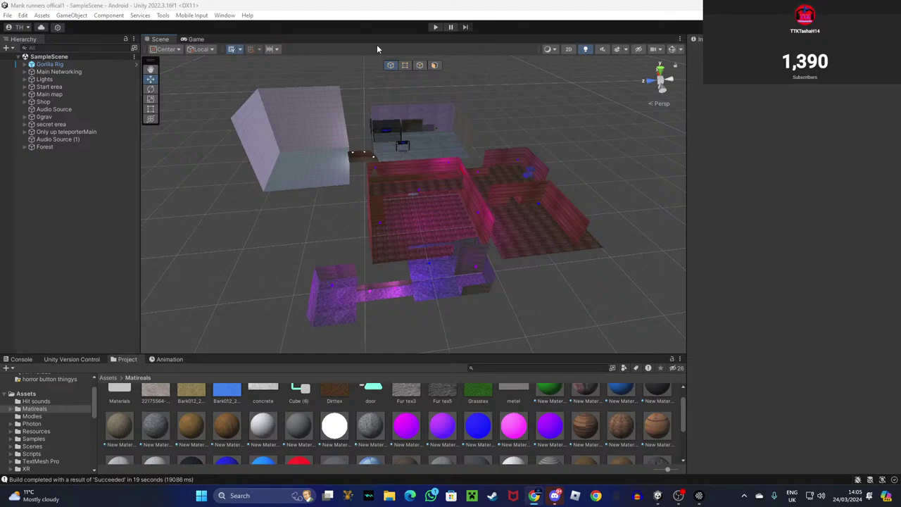
right_drag(479, 141, 497, 115)
key(w)
Set the volume of Audio Source (1) to 0.5.
click(58, 138)
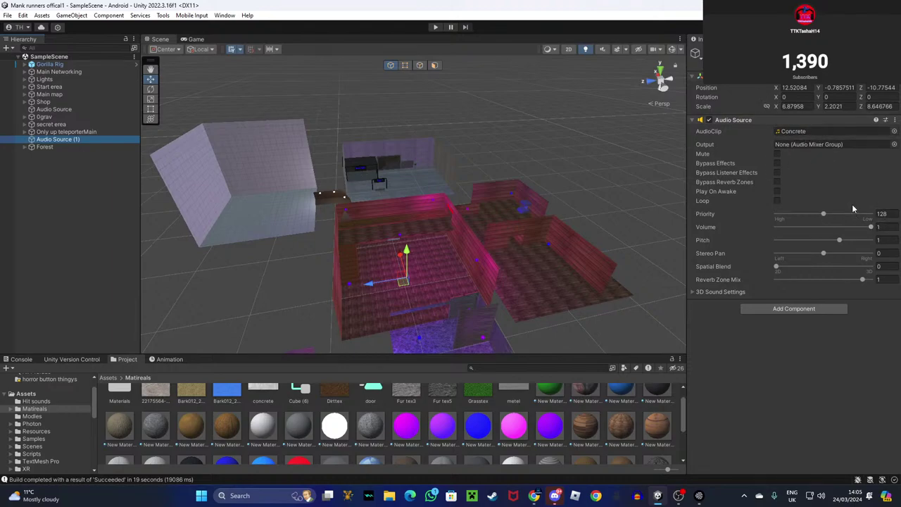
drag(871, 227, 826, 227)
click(889, 227)
text(52929)
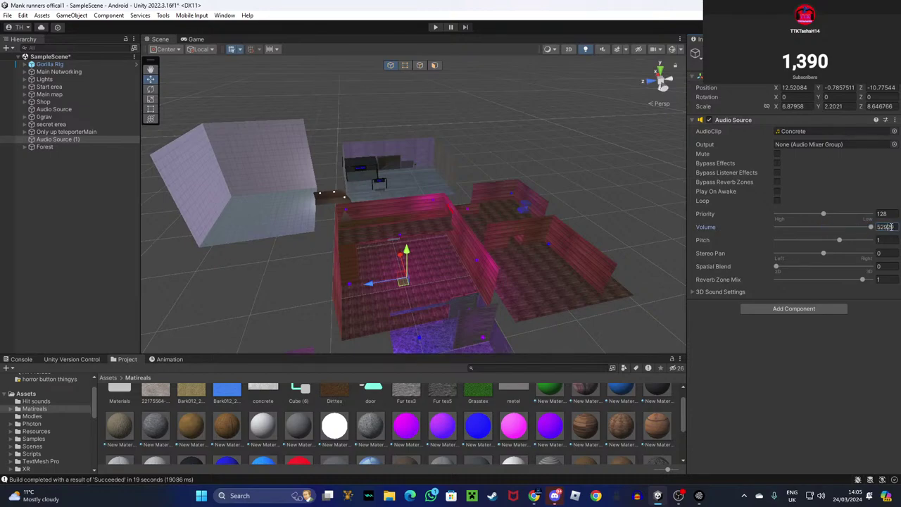
text(9)
key(BackSpace)
key(BackSpace)
key(BackSpace)
key(BackSpace)
key(BackSpace)
text(0.5)
click(820, 356)
Save the scene with the changed audio source.
right_drag(572, 241, 499, 285)
click(499, 284)
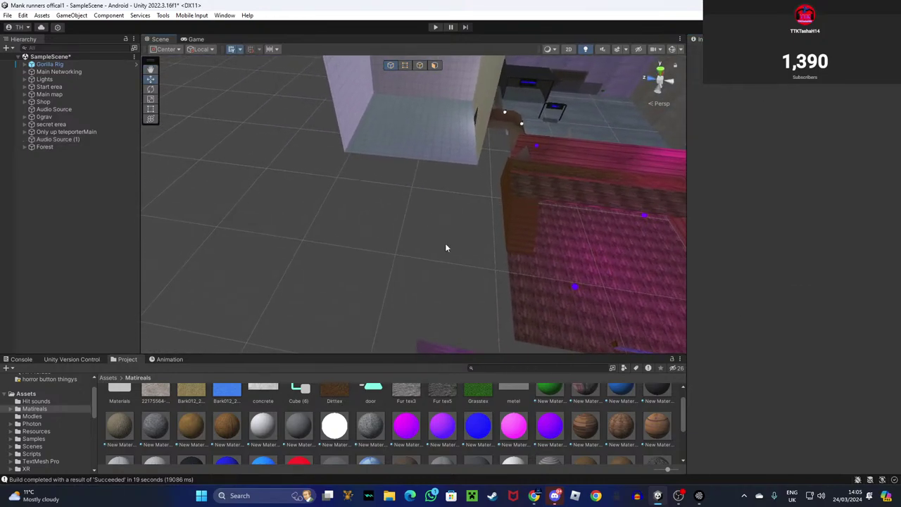
click(7, 15)
click(35, 62)
Inspect the blue and purple room mesh, Cube (9), in the start area.
right_drag(283, 173, 333, 200)
key(w)
key(s)
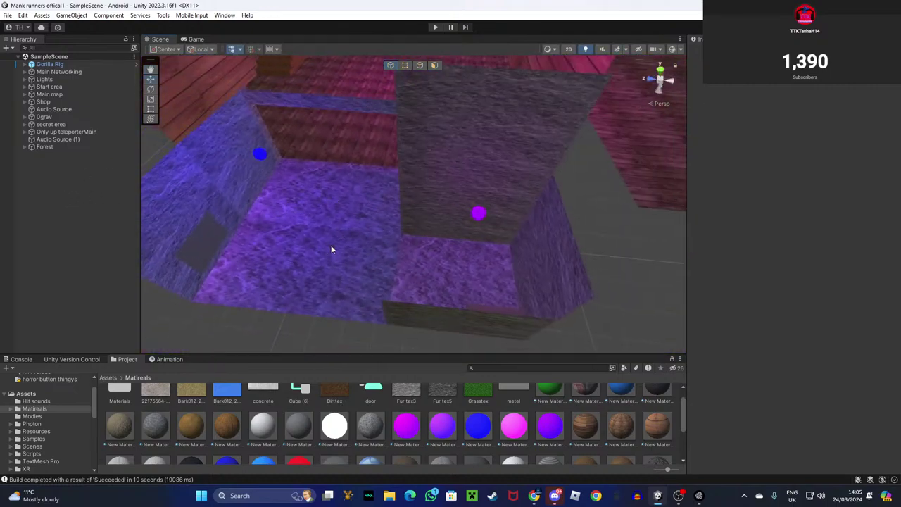
click(328, 249)
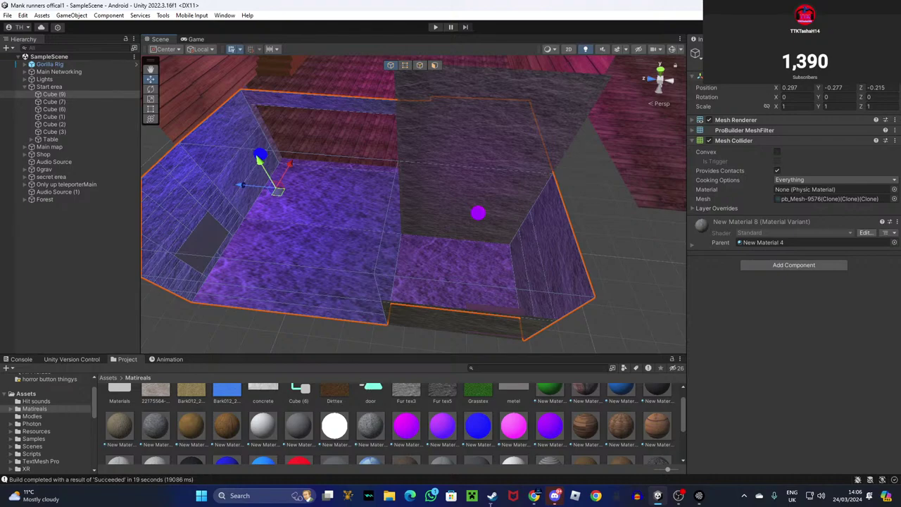
Open Audacity, dismiss its welcome message and record a new audio track about 12 seconds long.
click(637, 493)
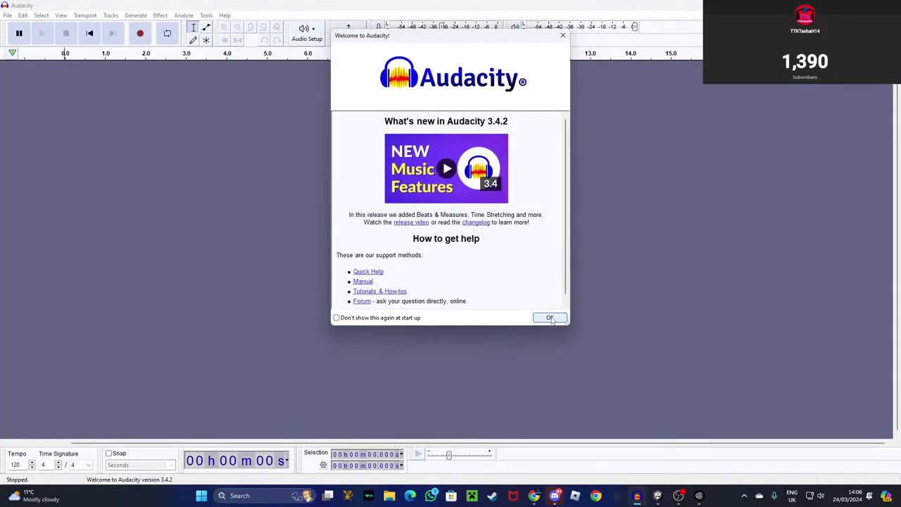
click(550, 318)
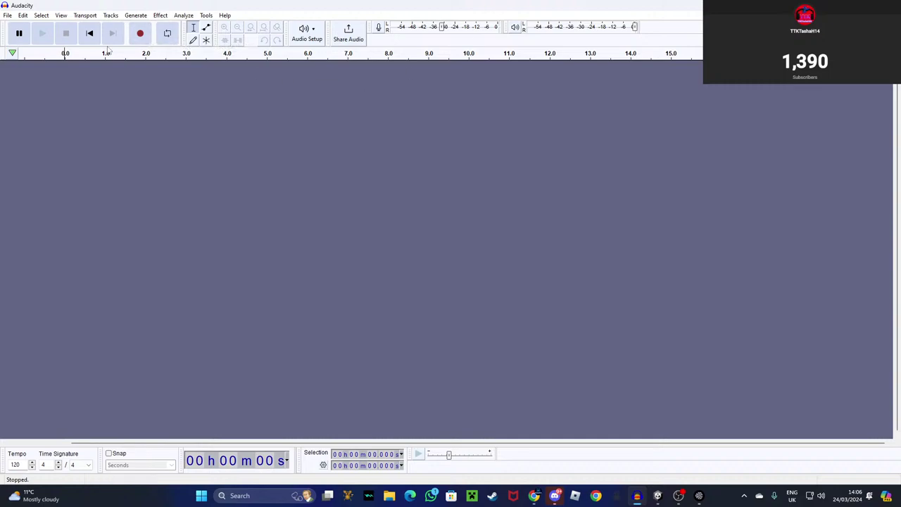
click(140, 33)
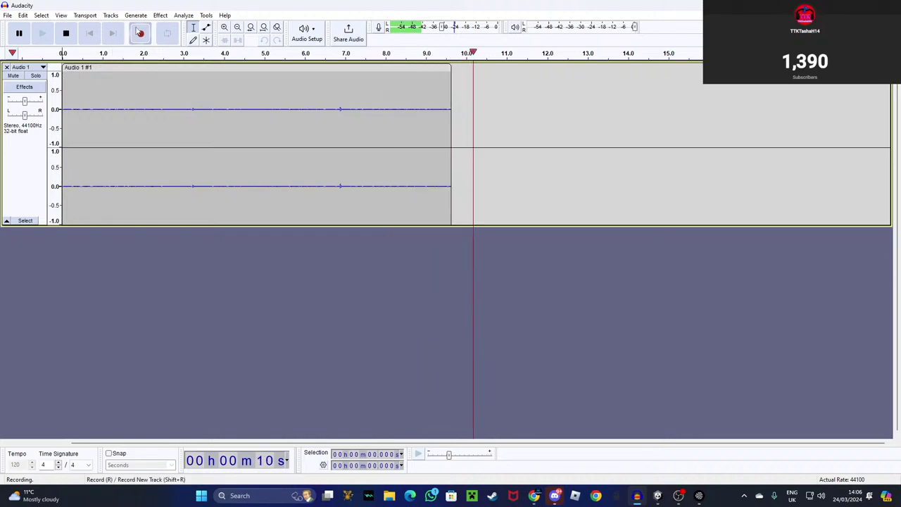
click(66, 34)
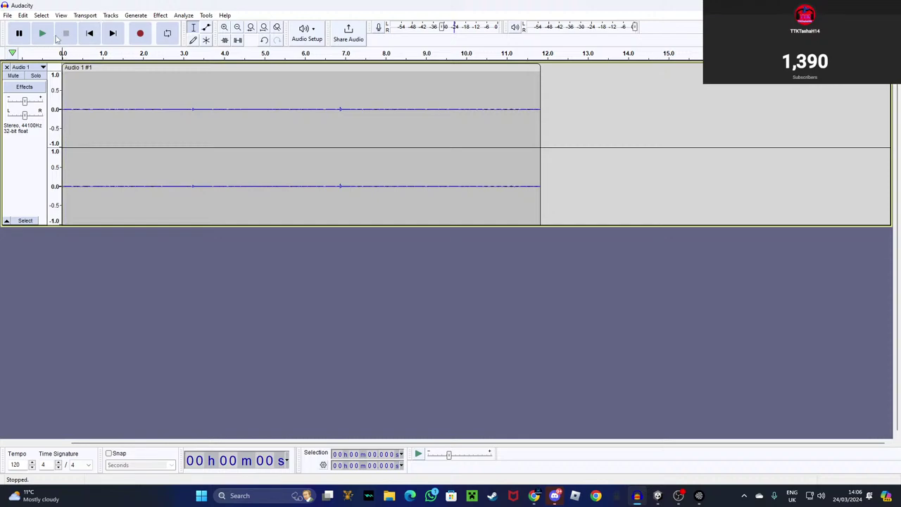
Play back the recorded track from the beginning, restart it and pause at about 2 seconds.
click(41, 34)
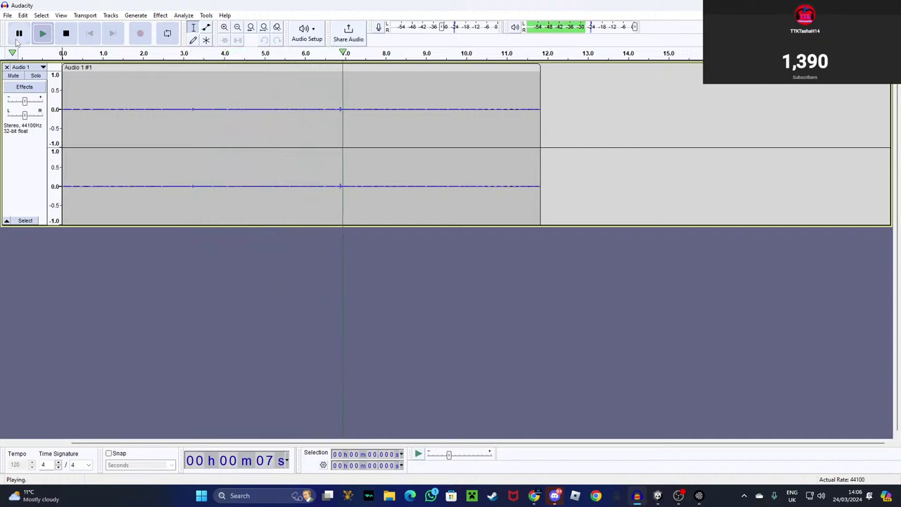
click(40, 35)
click(20, 34)
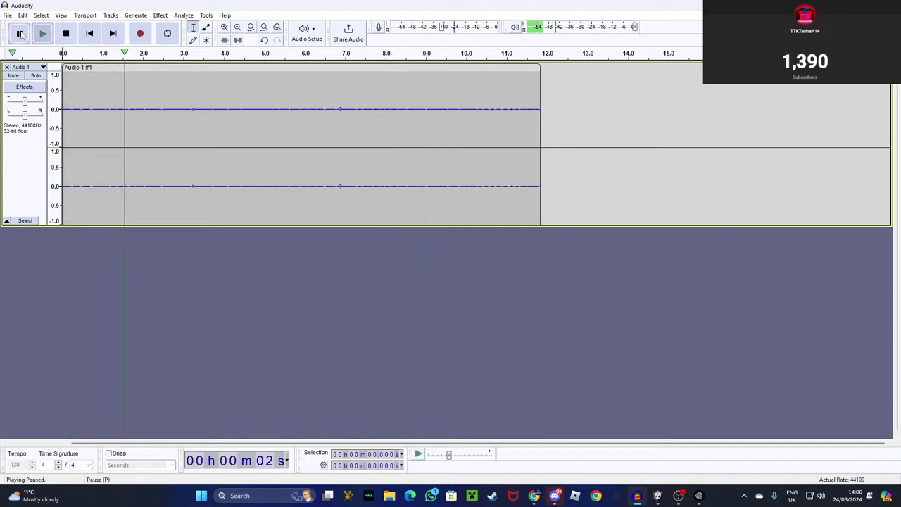
Split the recorded clip at about 9.95 seconds, and close Audacity without saving the project.
click(464, 141)
right_click(377, 128)
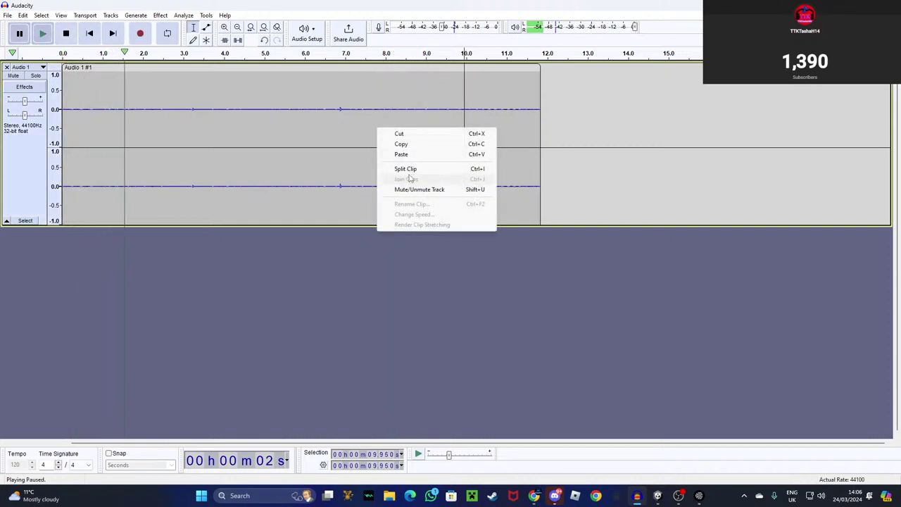
click(409, 169)
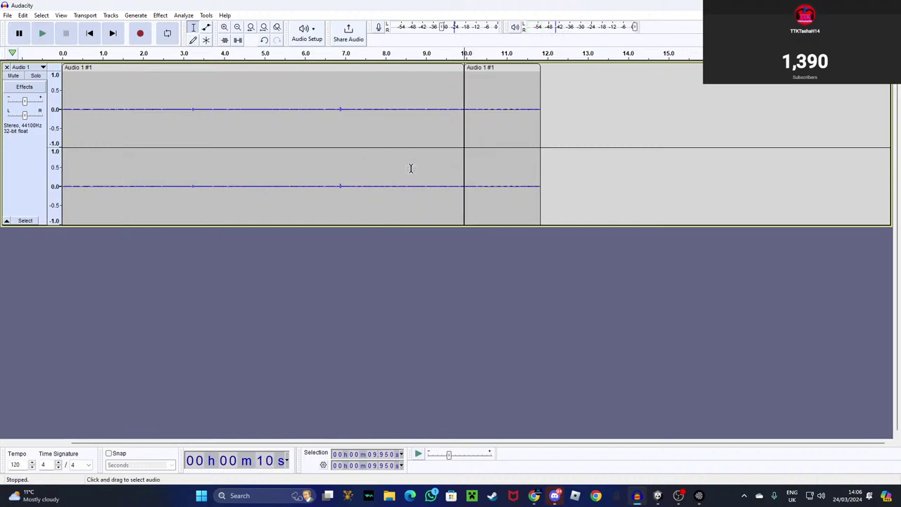
right_click(469, 72)
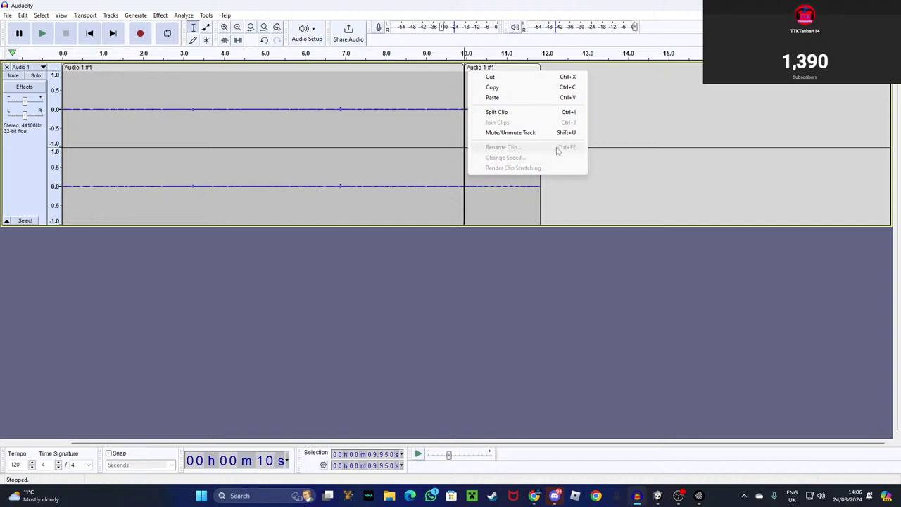
click(686, 138)
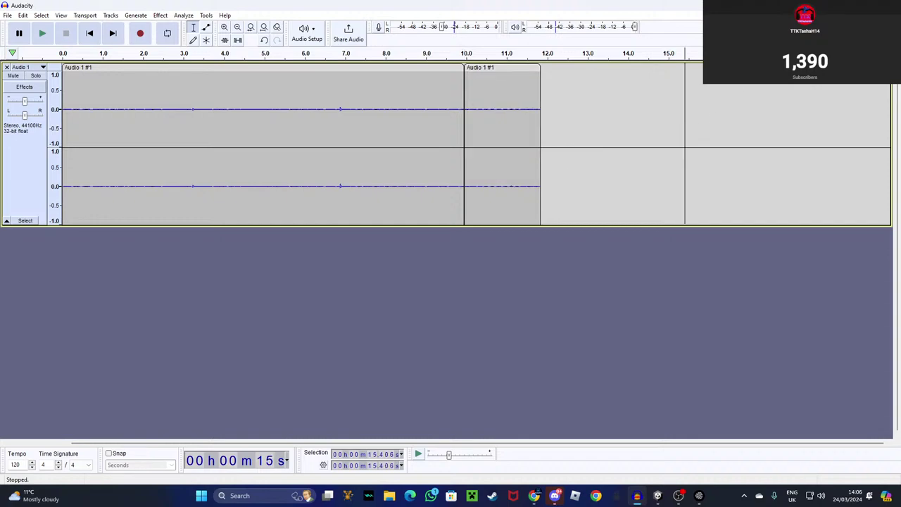
key(alt+F4)
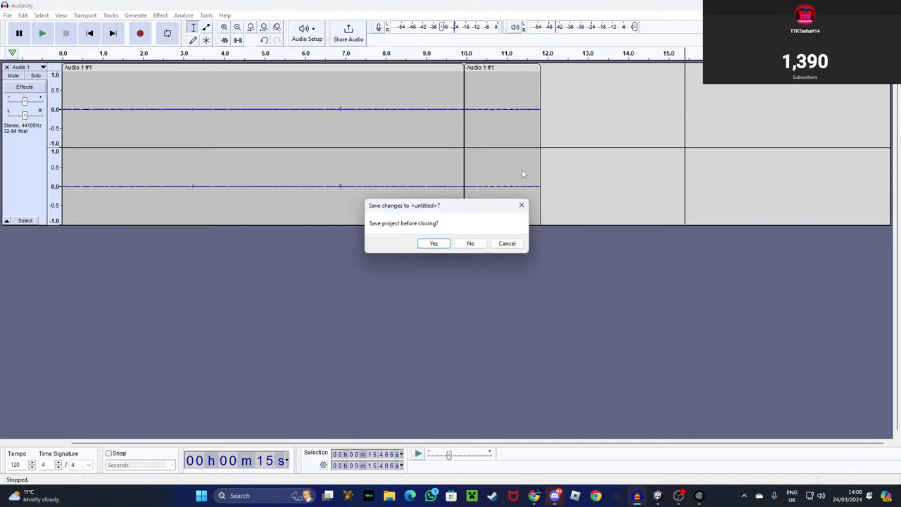
click(470, 244)
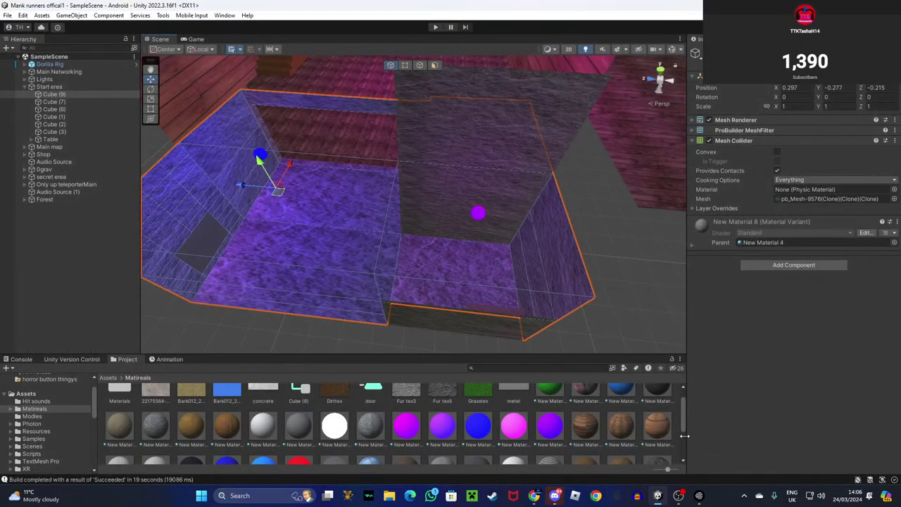
Reopen Audacity and record a second take about 9 seconds long with the recording level at maximum.
click(637, 496)
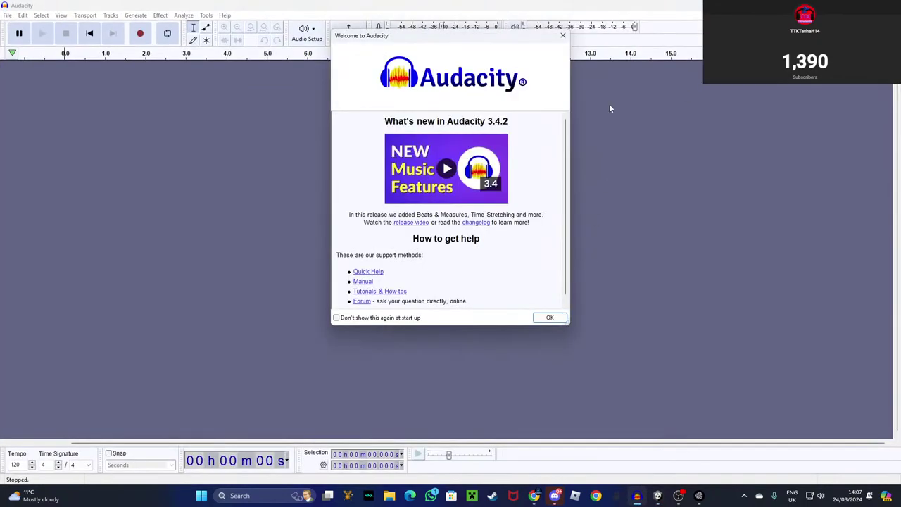
click(549, 318)
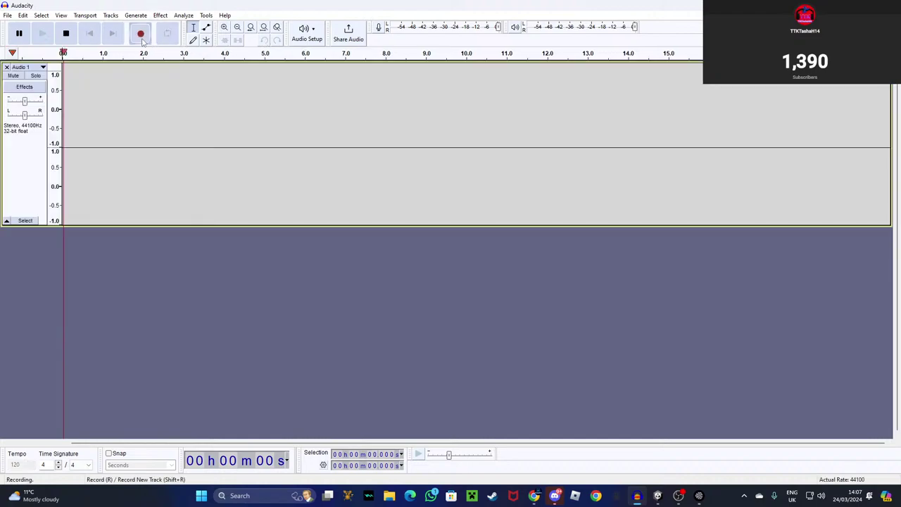
click(140, 34)
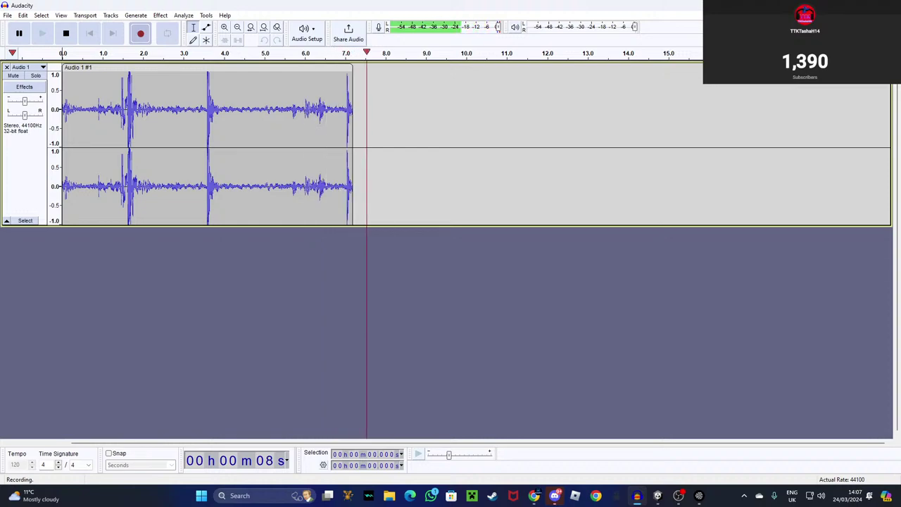
click(65, 34)
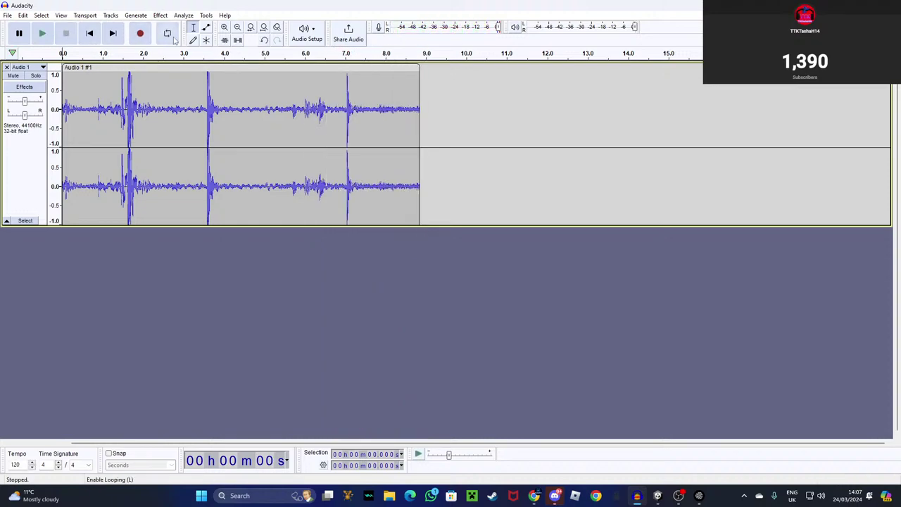
Play back the second take and close Audacity without saving it.
click(40, 34)
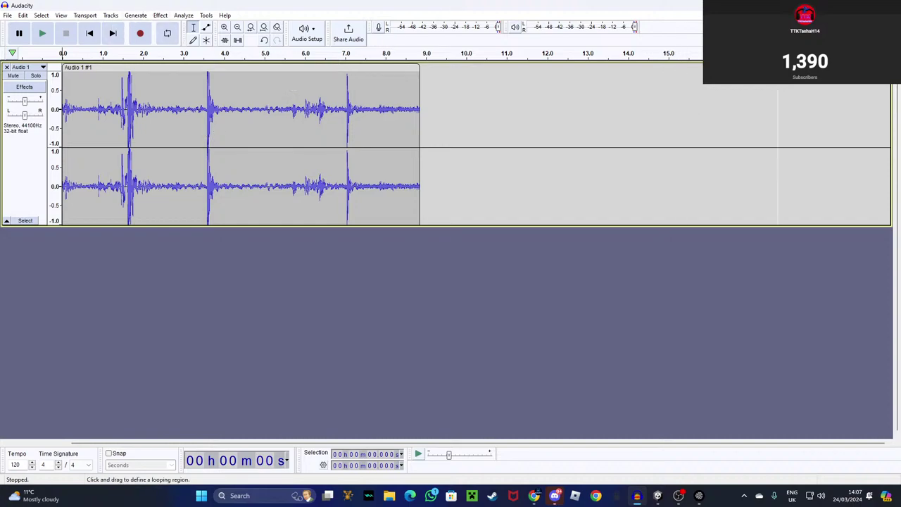
key(alt+F4)
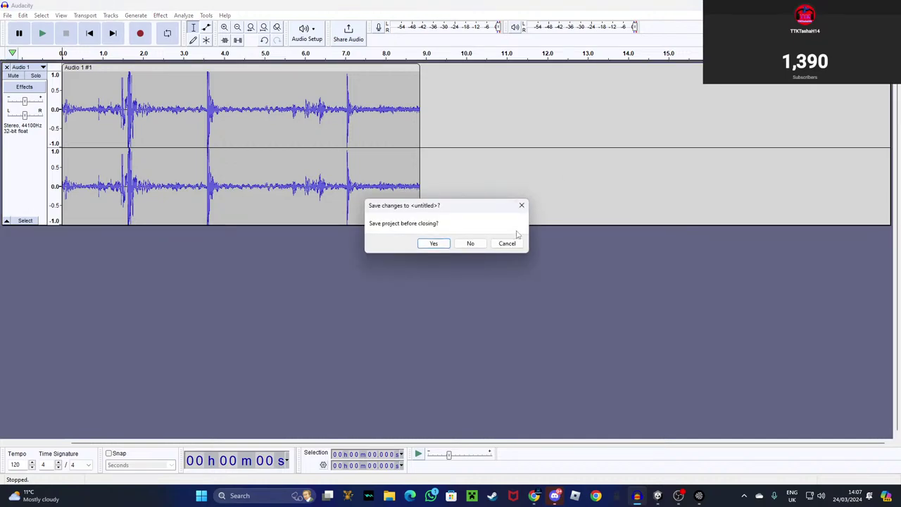
click(459, 244)
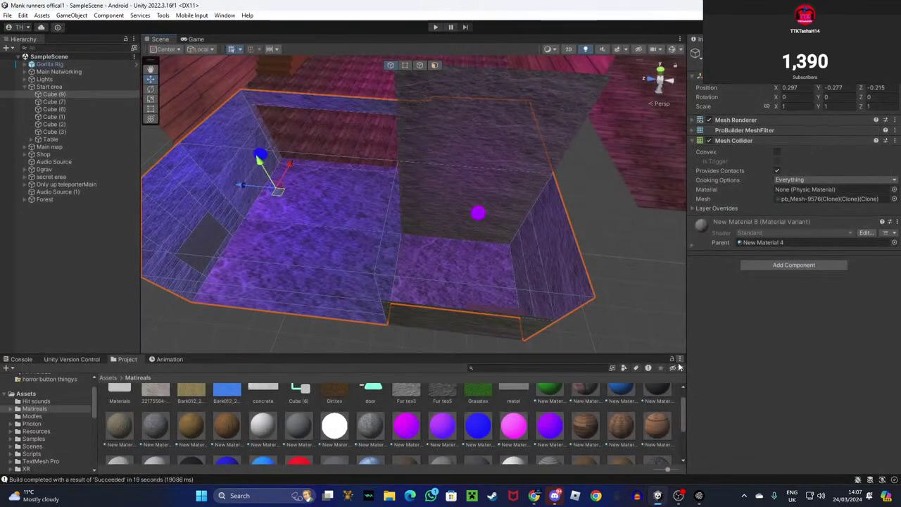
Reopen Audacity and record a third take about 21 seconds long at a recording level of 80%.
click(638, 495)
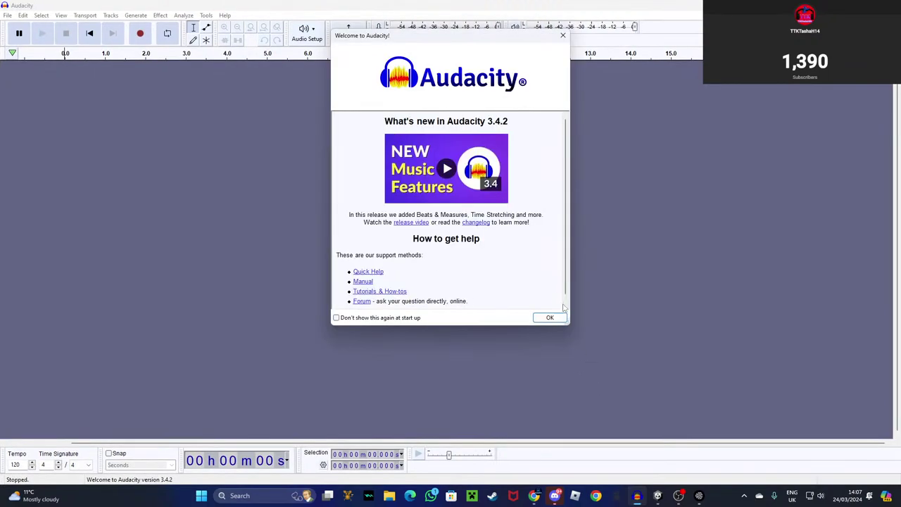
click(550, 317)
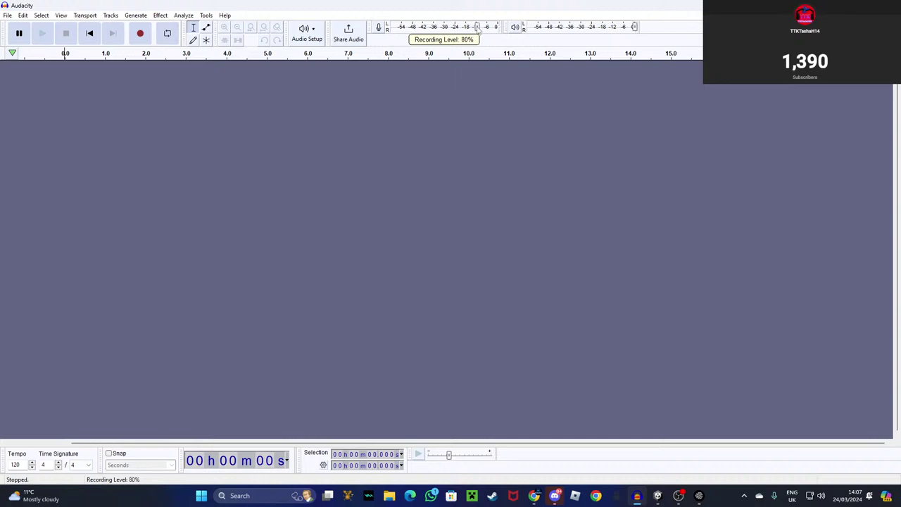
click(140, 33)
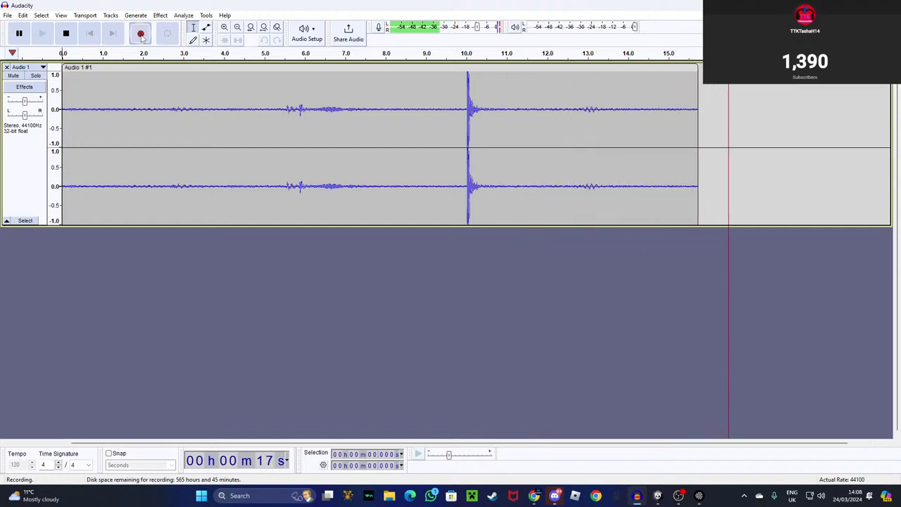
click(70, 34)
Listen to the third take, and discard the project by closing Audacity without saving.
click(43, 33)
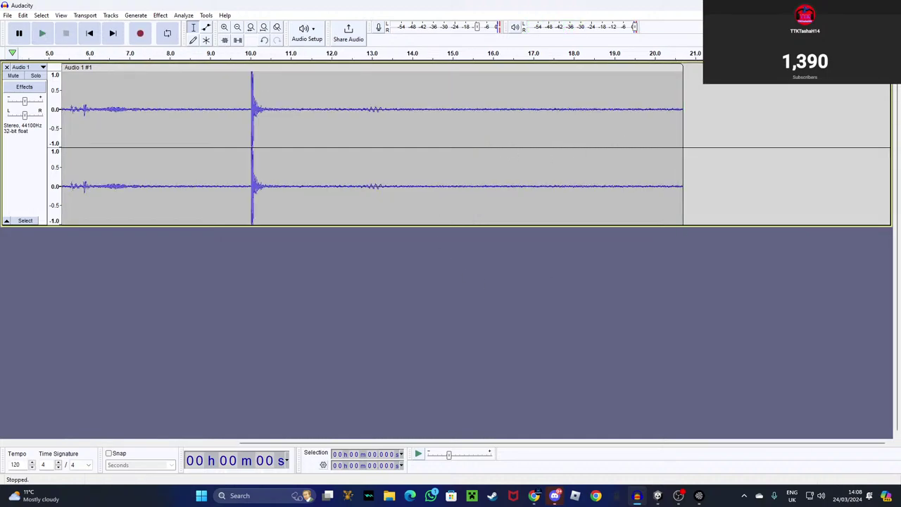
key(alt+F4)
click(470, 244)
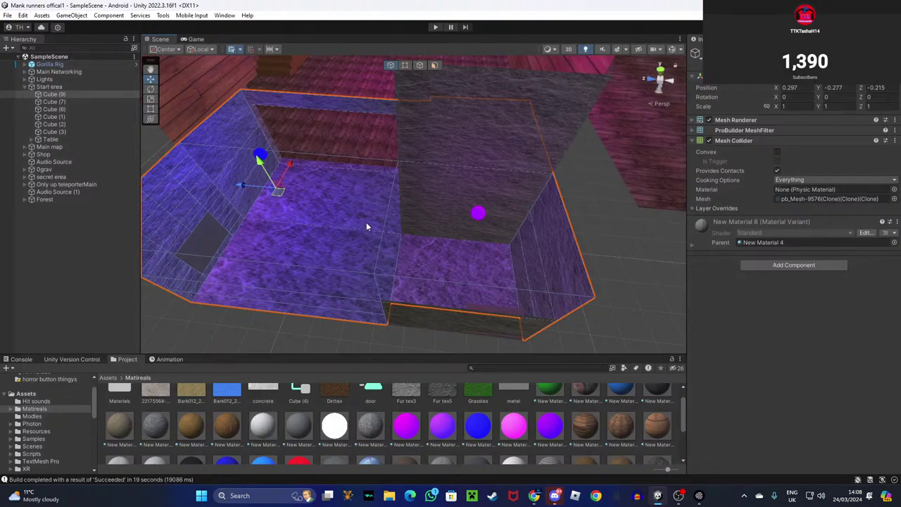
Deselect the start area mesh in Unity and examine the map, including the distant forest area.
click(255, 319)
mouse_move(406, 225)
right_down()
mouse_move(515, 176)
mouse_move(334, 234)
mouse_move(394, 224)
right_up()
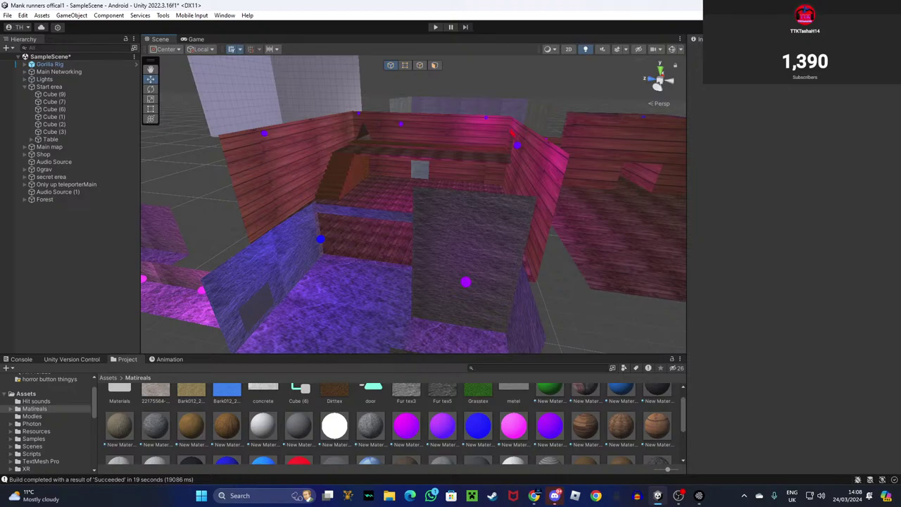
right_drag(432, 222, 662, 217)
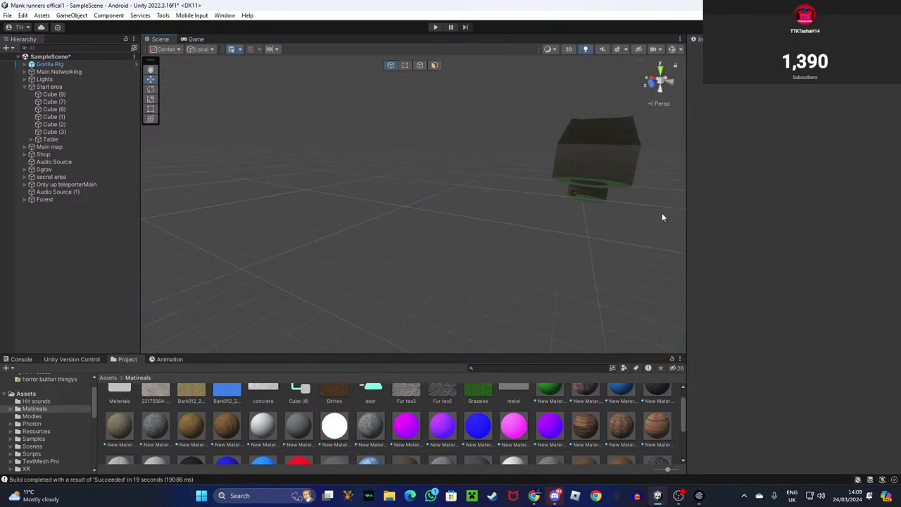
click(596, 187)
right_drag(597, 188, 331, 303)
right_drag(332, 303, 463, 270)
right_drag(466, 235, 431, 271)
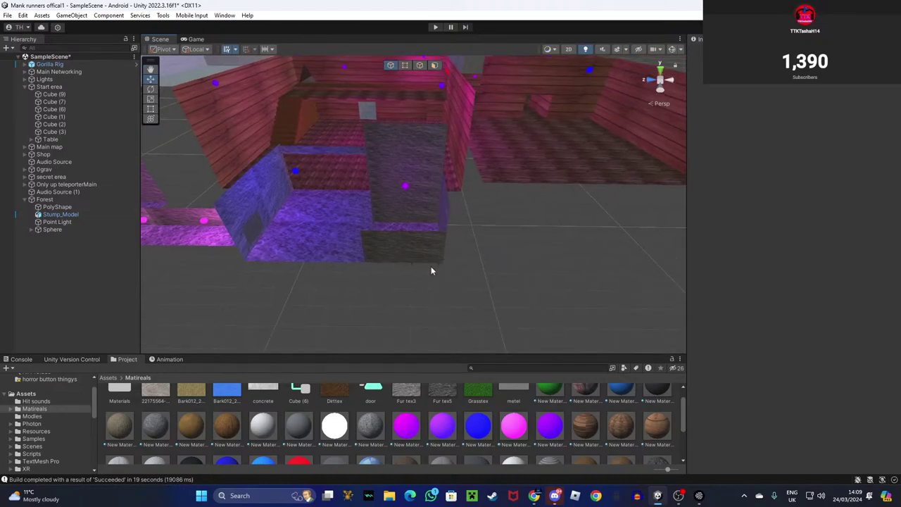
Try to apply the Grasstex texture to a surface in the map.
right_drag(409, 133, 471, 351)
scroll(481, 385, up, 1)
drag(480, 392, 384, 259)
right_drag(640, 304, 521, 195)
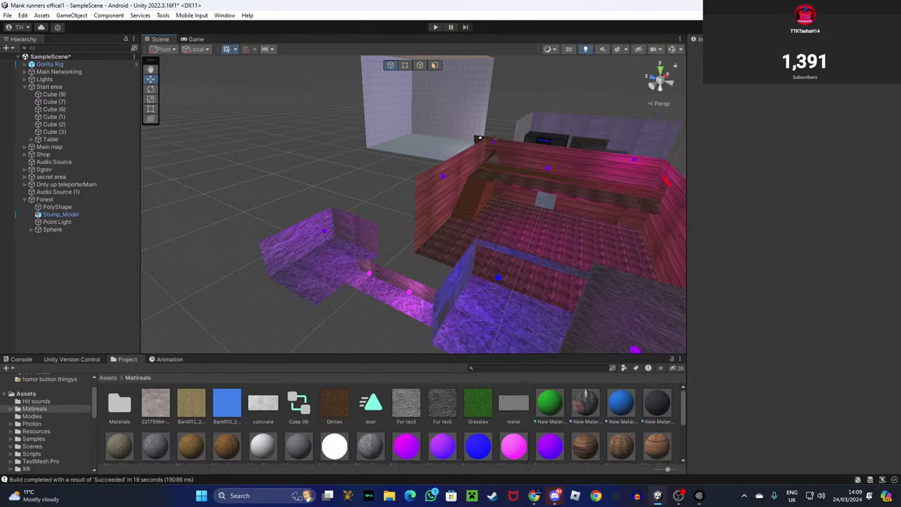
Examine the whole map from several angles, including the shop area with its OG and rare cosmetics.
right_drag(479, 138, 454, 182)
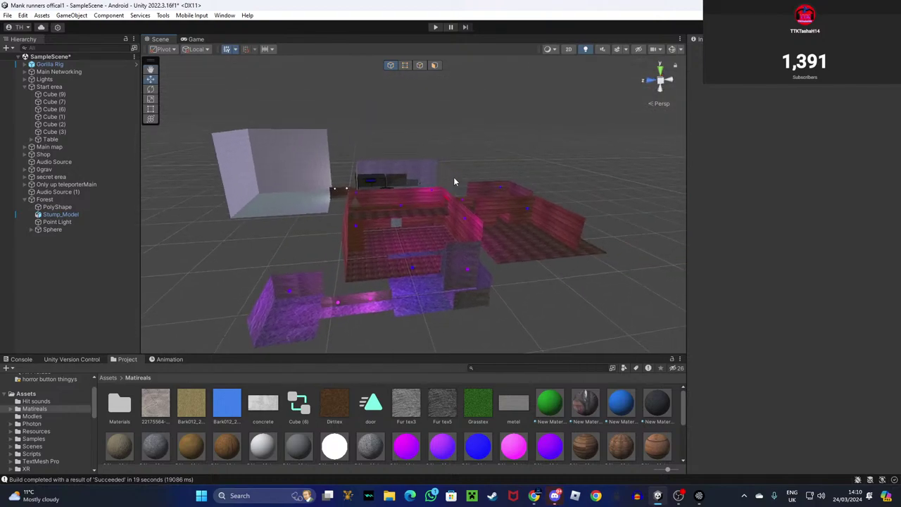
right_drag(559, 84, 350, 227)
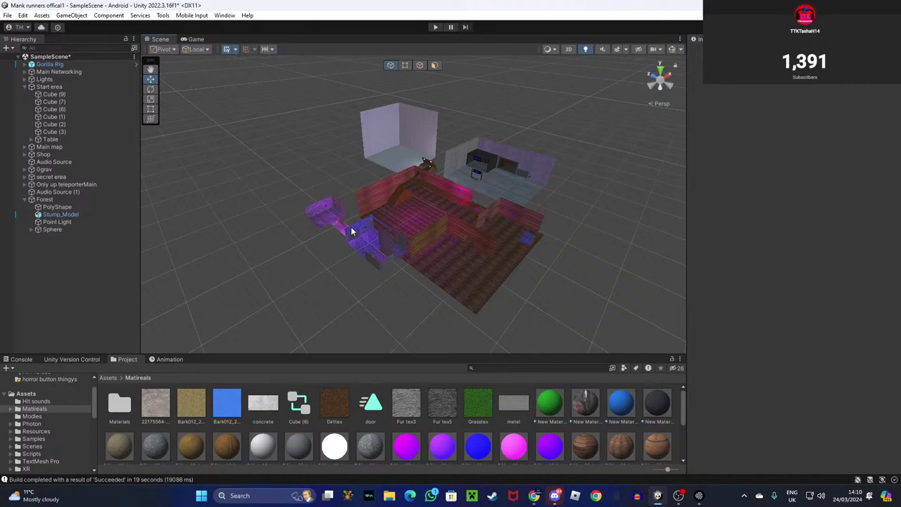
right_drag(483, 163, 513, 226)
click(428, 194)
key(f)
right_drag(477, 197, 600, 52)
click(380, 266)
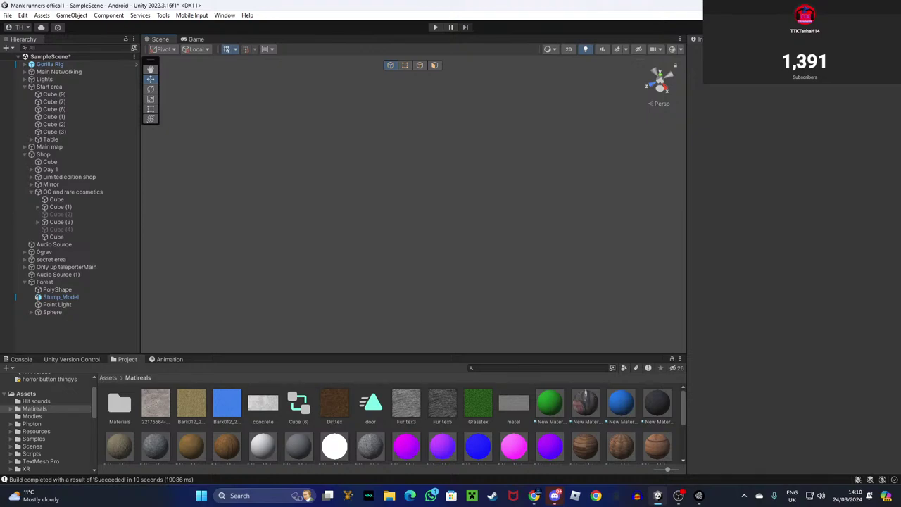
right_drag(350, 201, 100, 192)
right_drag(321, 171, 427, 164)
scroll(340, 154, down, 3)
Select the Stairs (1) mesh in the main map and move it vertically to Y -0.95.
key(w)
click(424, 172)
drag(432, 163, 433, 168)
right_drag(433, 168, 268, 244)
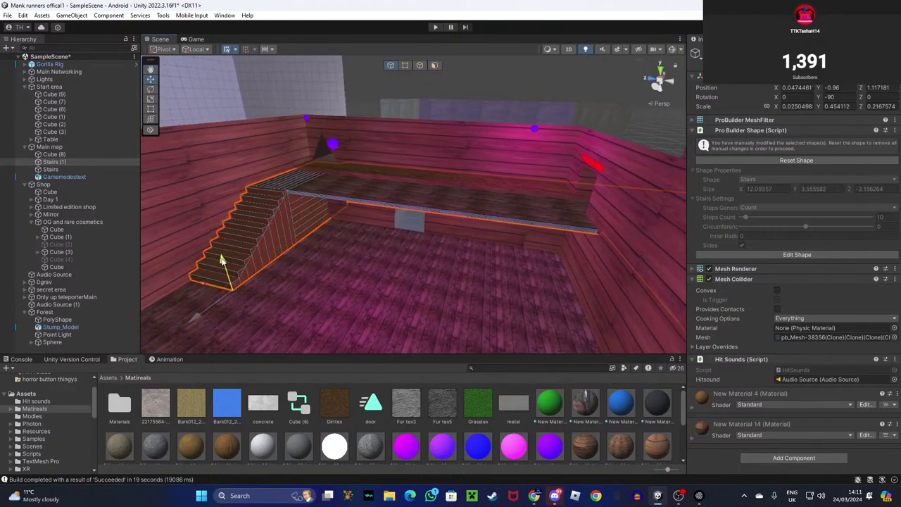
right_drag(394, 246, 343, 166)
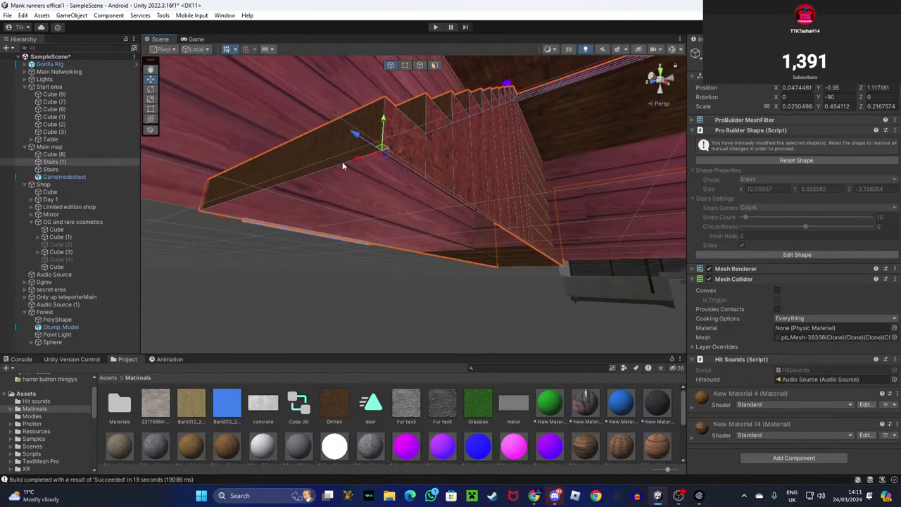
Switch to edge editing and pull the bottom edge beside the lowest step of the Stairs (1) mesh downward.
click(423, 64)
click(283, 160)
drag(267, 164, 258, 192)
right_drag(488, 205, 435, 242)
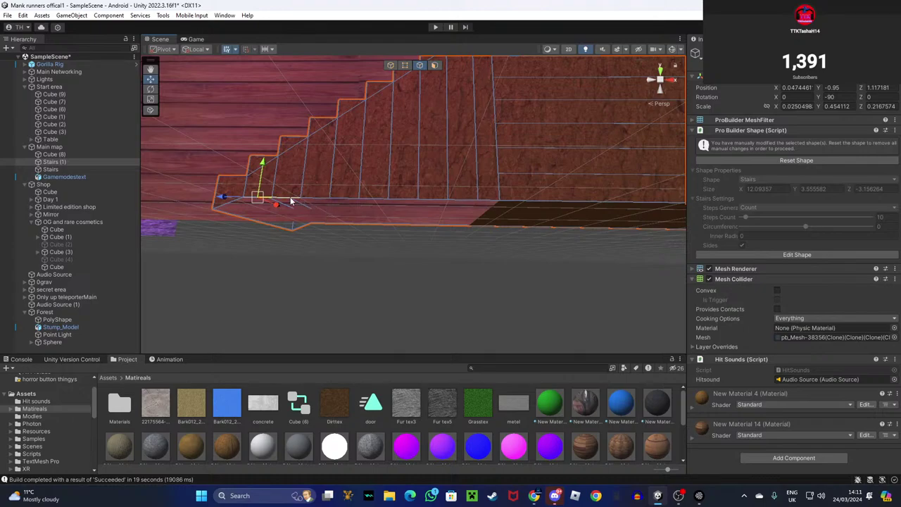
Select the remaining bottom edges along the side of the staircase together and move them down towards the floor level.
drag(291, 200, 458, 202)
shift+click(463, 202)
shift+click(485, 203)
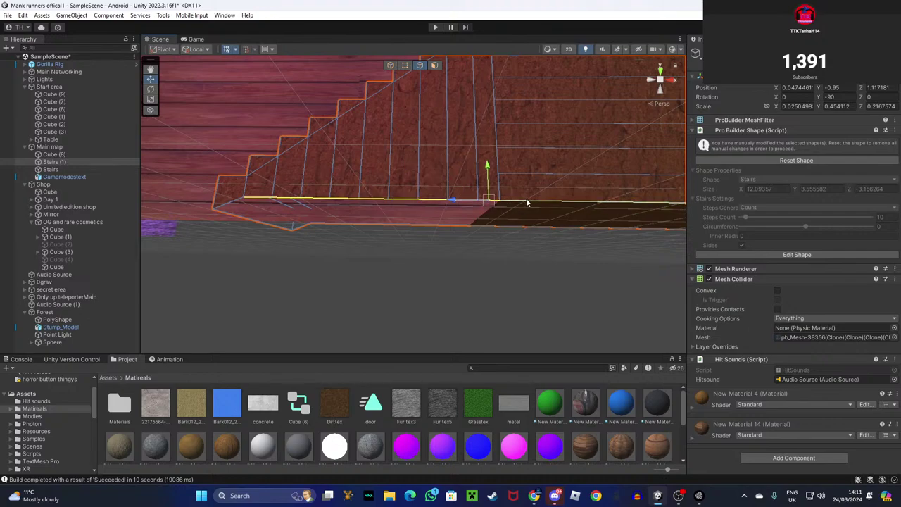
shift+click(526, 199)
right_drag(529, 199, 570, 205)
drag(560, 197, 557, 237)
right_drag(557, 237, 606, 236)
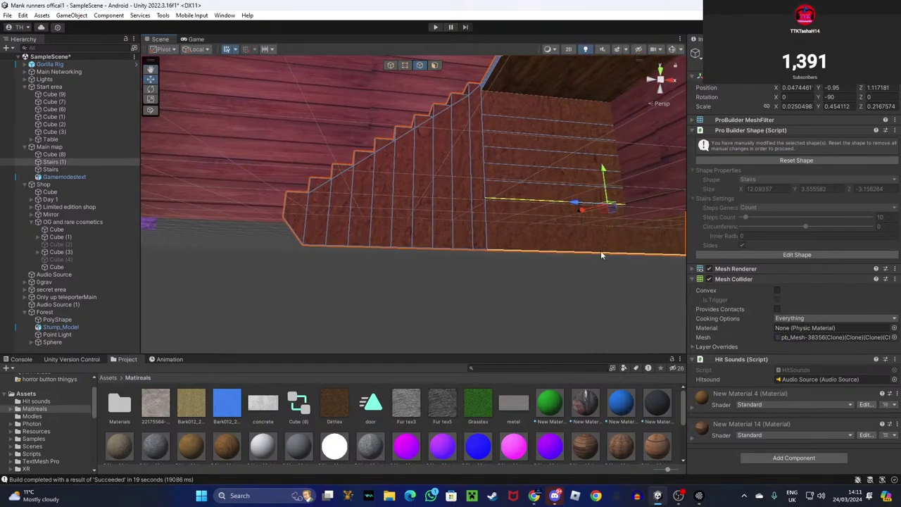
Select the edges along the base of the staircase's side and raise them slightly.
click(478, 251)
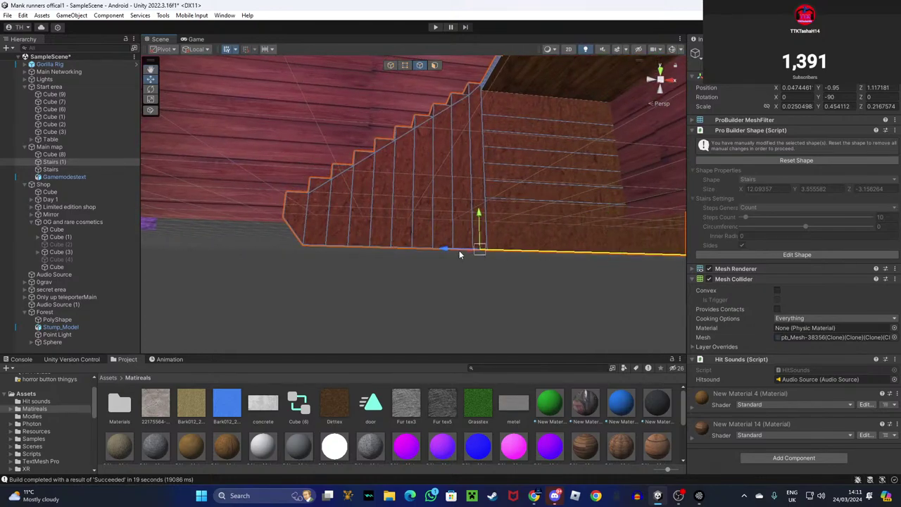
click(394, 247)
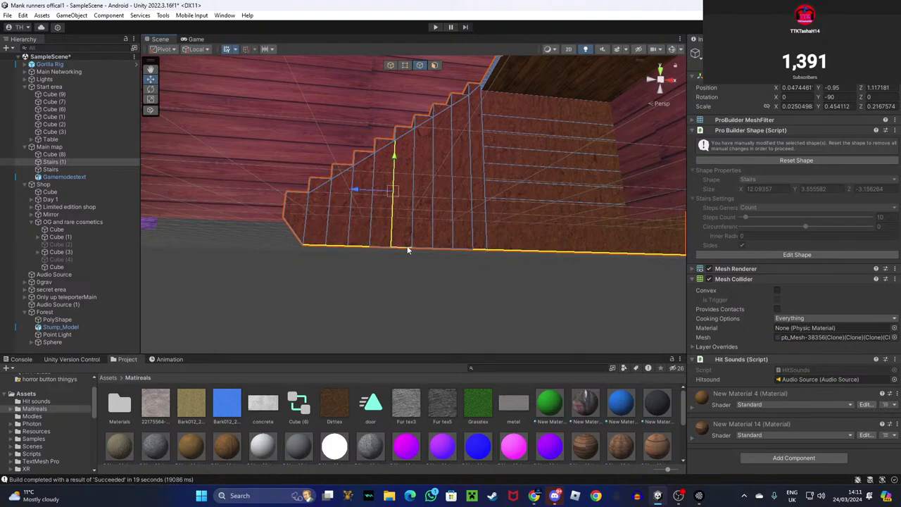
click(418, 250)
click(453, 251)
click(381, 250)
click(399, 247)
click(437, 246)
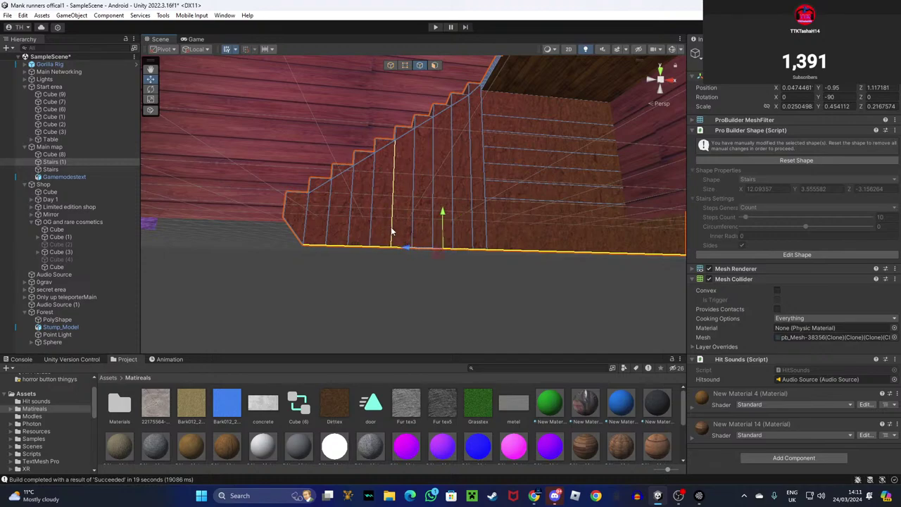
drag(443, 215, 441, 196)
Deselect the stairs mesh and collapse the Shop, Main map and Start erea groups in the scene hierarchy.
key(w)
right_drag(425, 257, 489, 334)
key(s)
key(s)
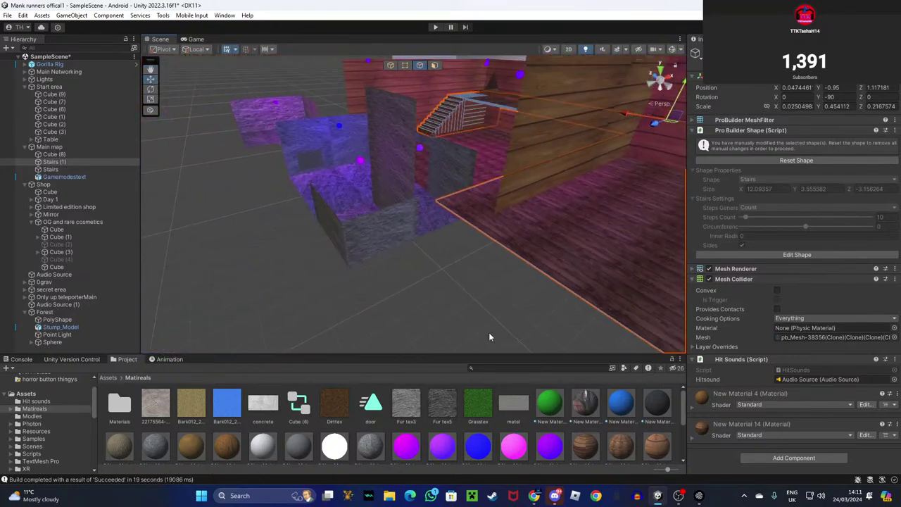
click(489, 333)
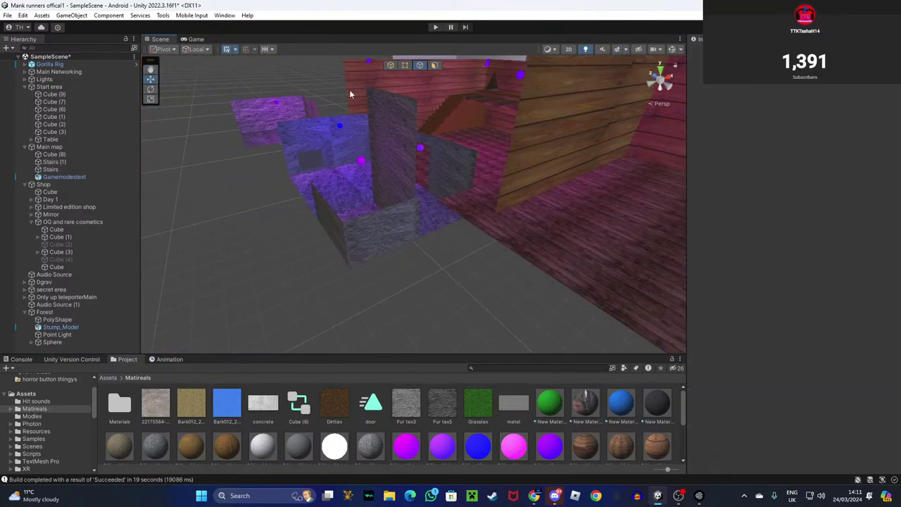
click(26, 185)
click(27, 147)
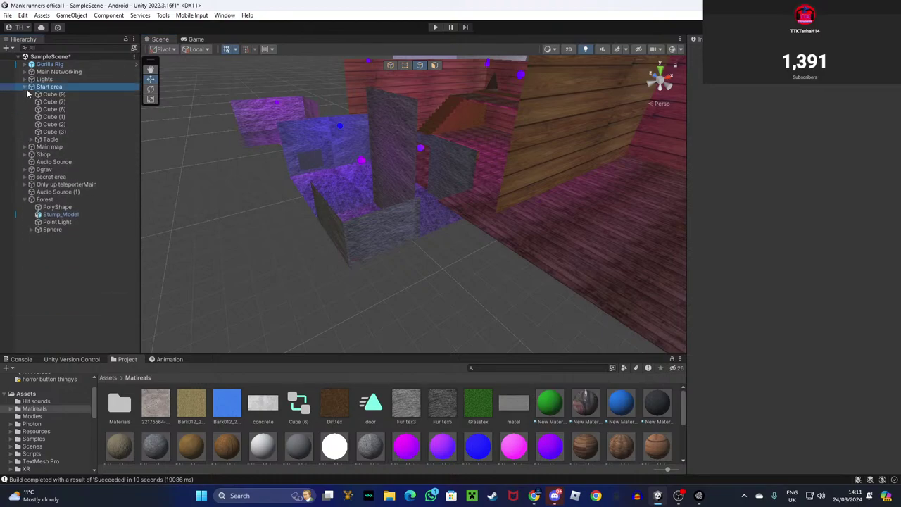
click(27, 89)
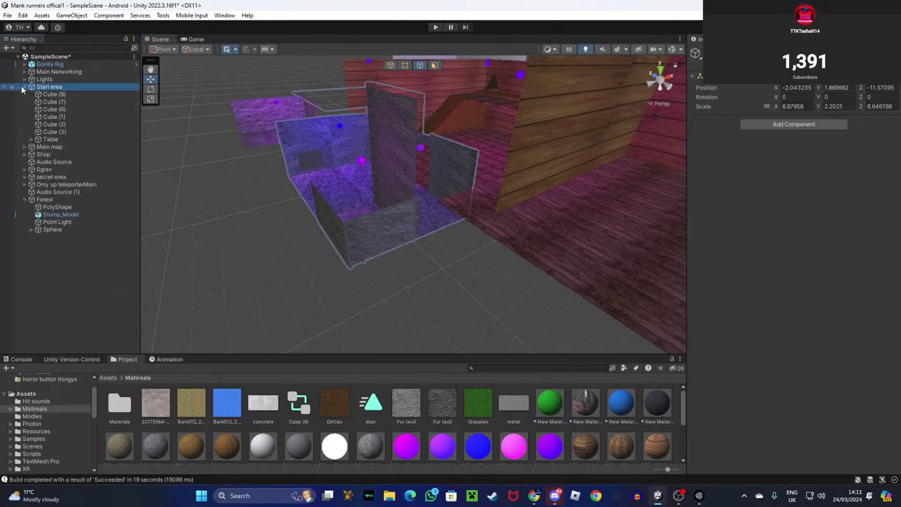
click(24, 87)
click(178, 150)
Examine the main map rooms and the start area from several angles, and look through the available materials.
right_drag(178, 150, 438, 241)
key(s)
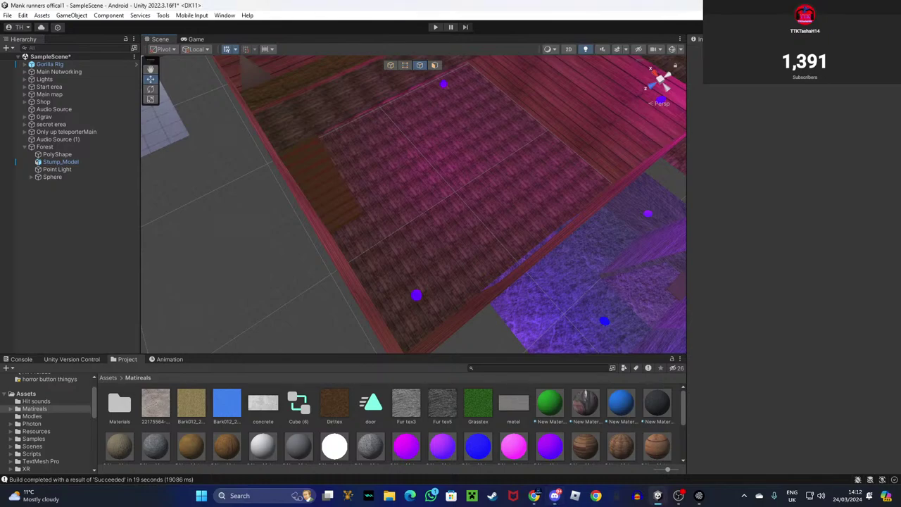
right_drag(388, 284, 328, 109)
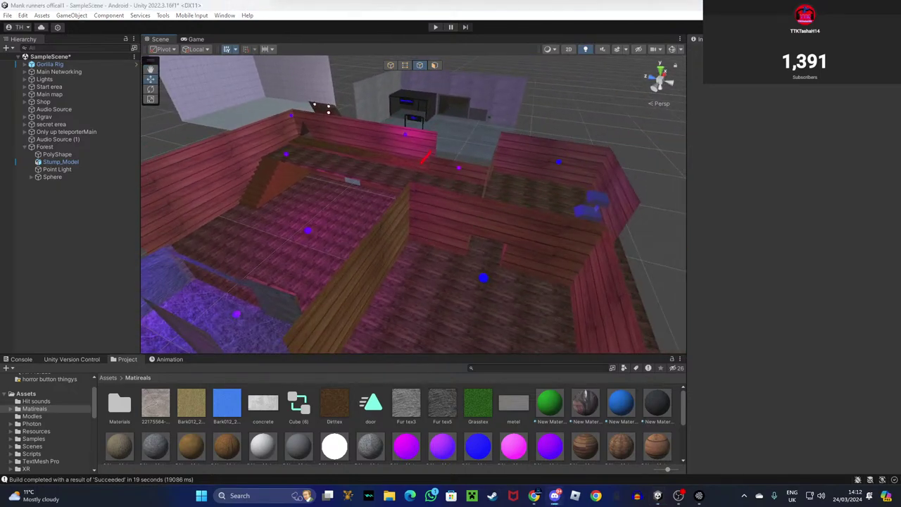
drag(451, 0, 622, 0)
right_drag(411, 233, 345, 193)
drag(285, 117, 396, 193)
right_drag(336, 150, 357, 165)
key(w)
key(d)
scroll(299, 448, down, 2)
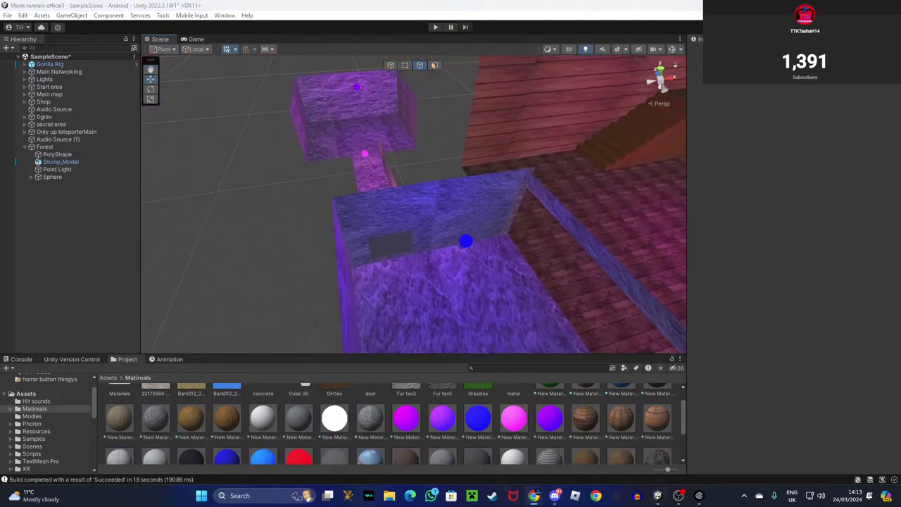
Switch to Chrome, search for "vent texture" and show the image results in a maximized window.
drag(394, 0, 208, 30)
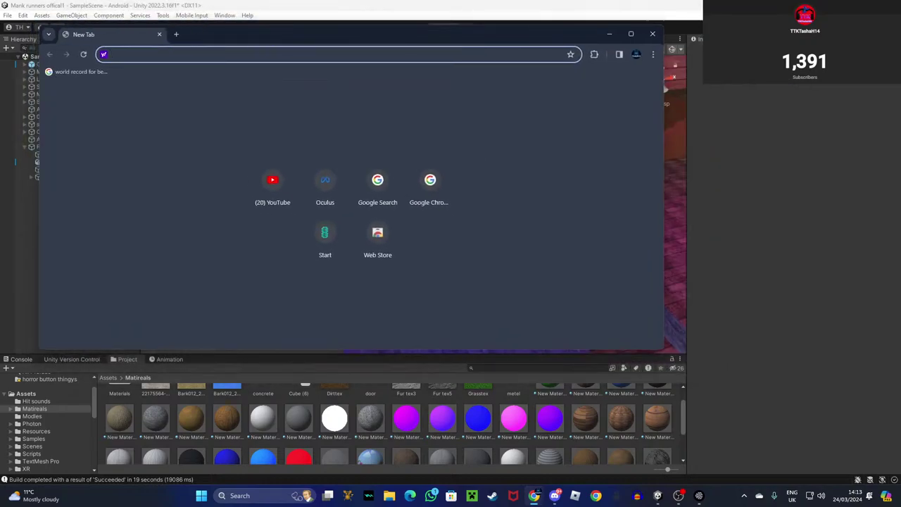
text(vent textue)
key(BackSpace)
text(re)
key(Return)
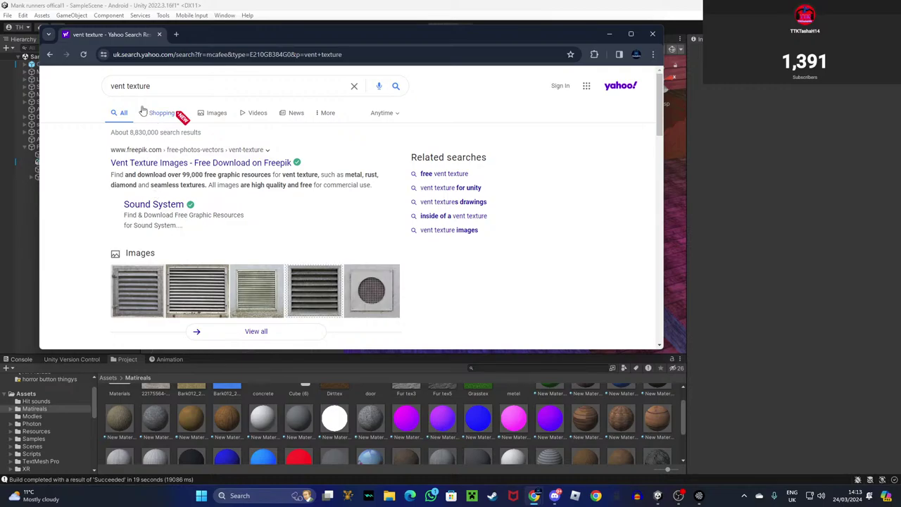
click(215, 113)
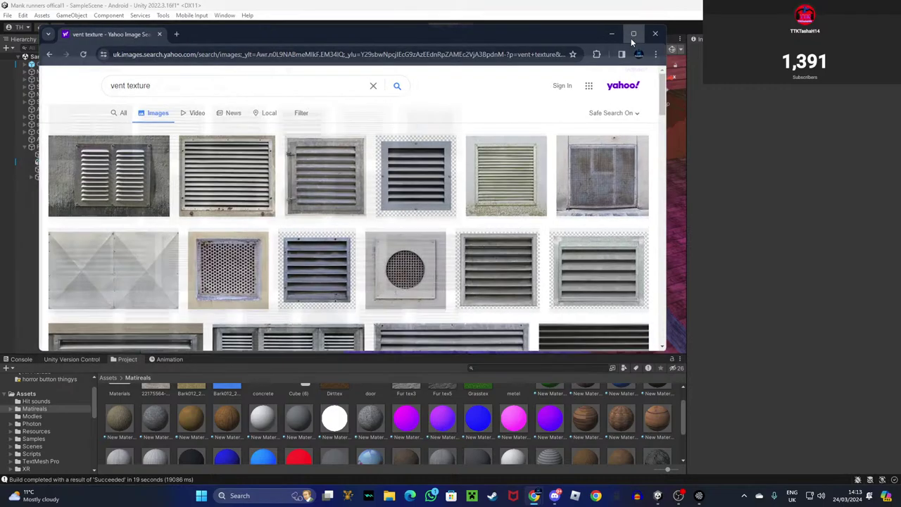
click(631, 34)
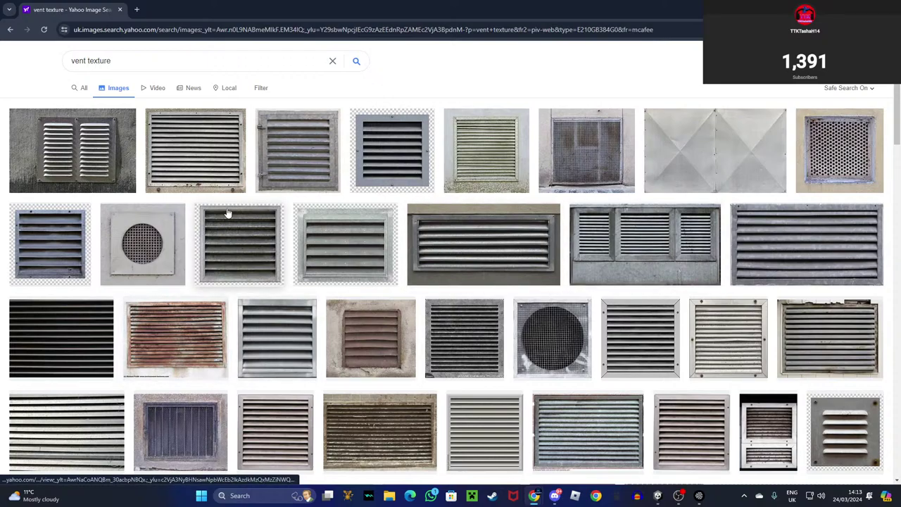
Browse the vent images and capture a screen snip of the dark grey louvered vent in the first row.
scroll(563, 298, down, 5)
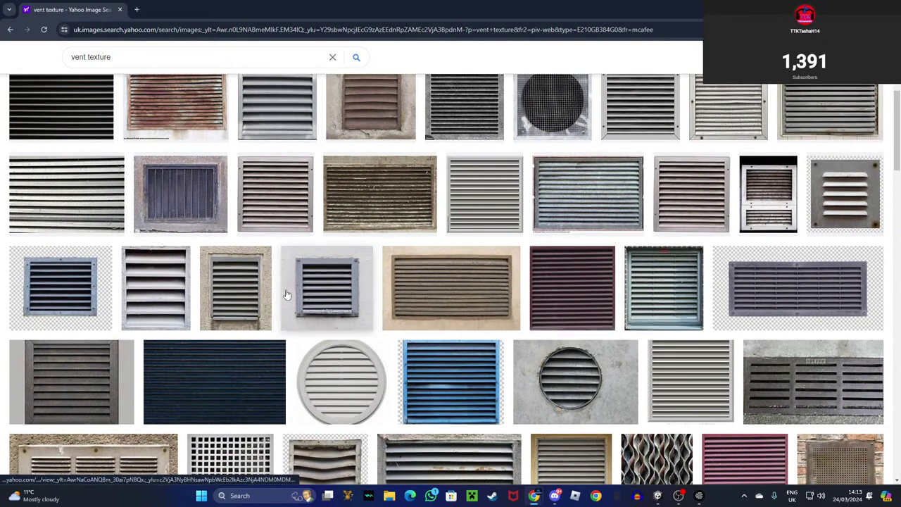
scroll(288, 296, up, 5)
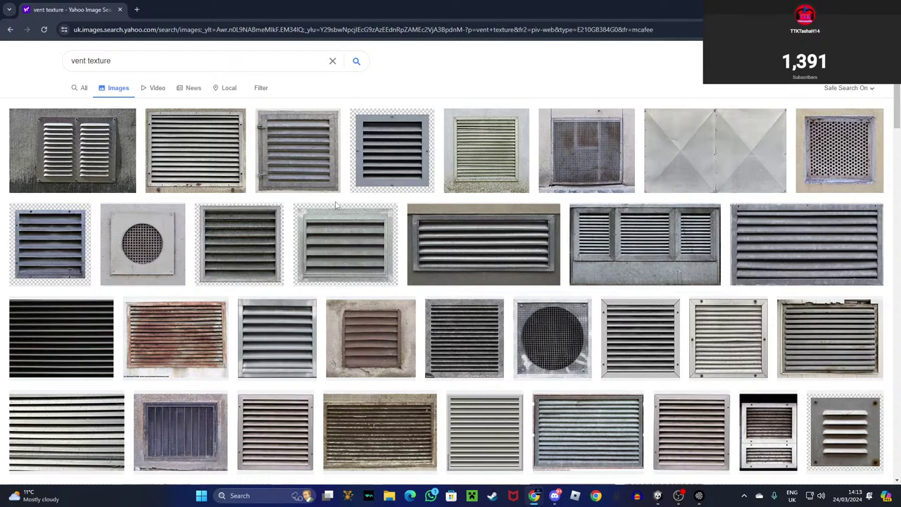
key(super+shift+s)
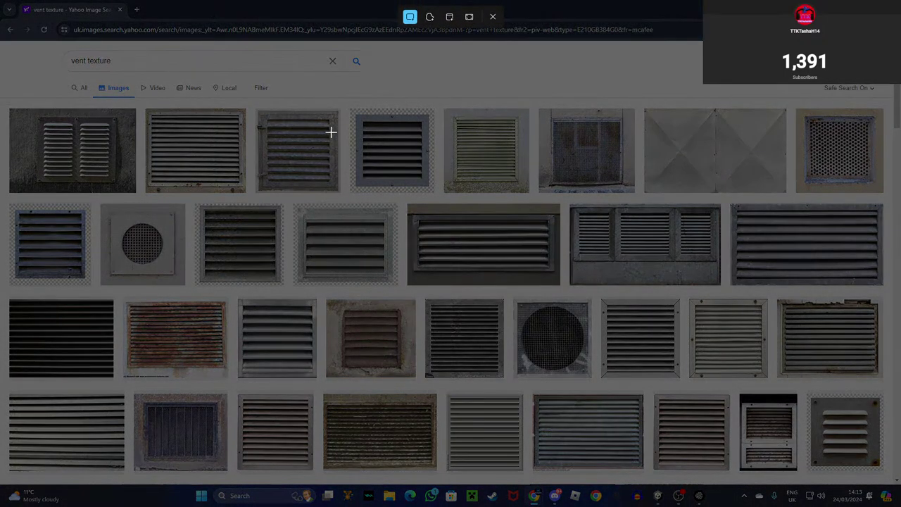
drag(356, 115, 429, 187)
text(s)
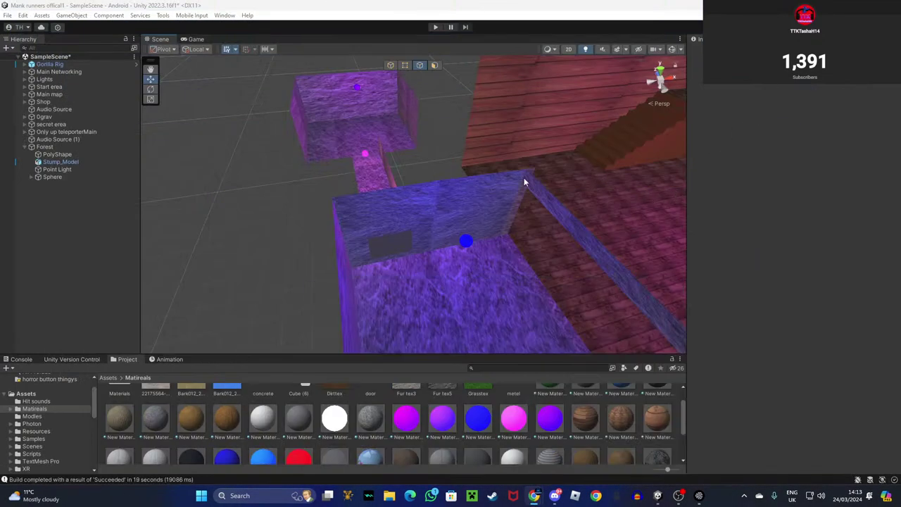
right_drag(525, 182, 465, 267)
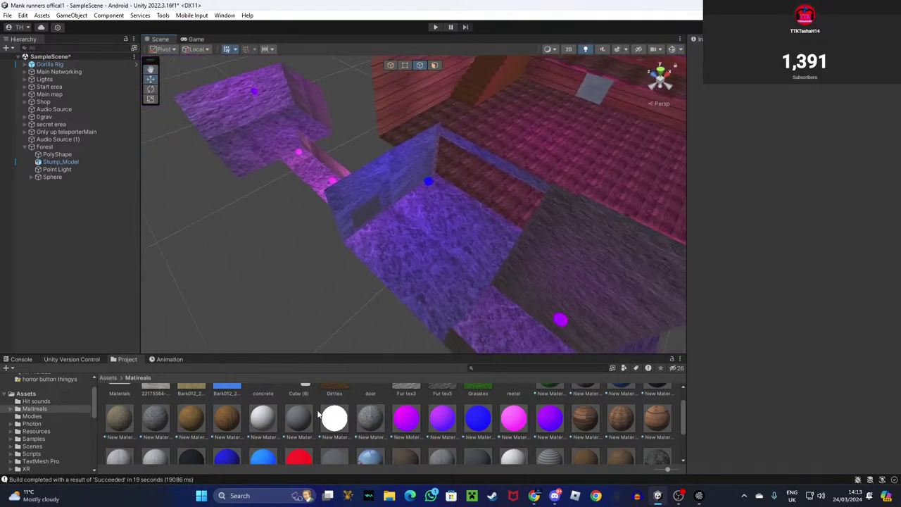
scroll(421, 442, down, 2)
click(389, 495)
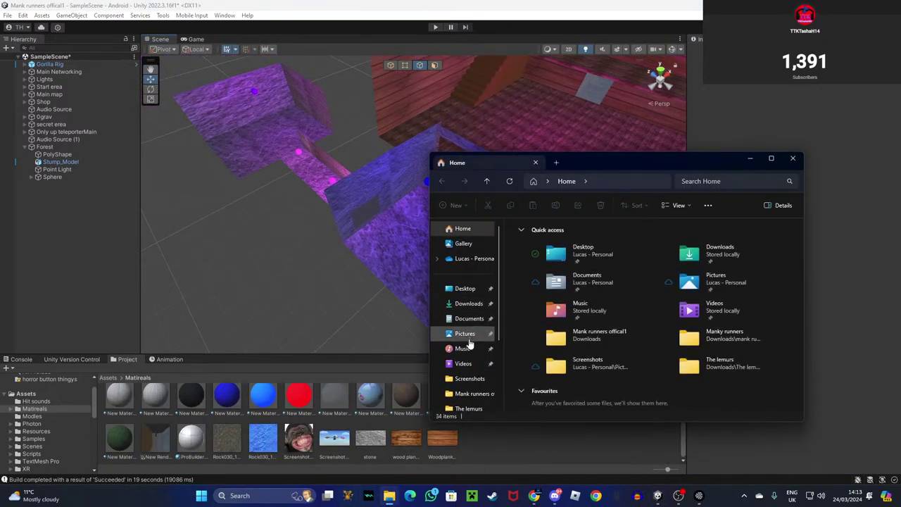
click(468, 378)
scroll(700, 340, down, 6)
scroll(700, 340, down, 15)
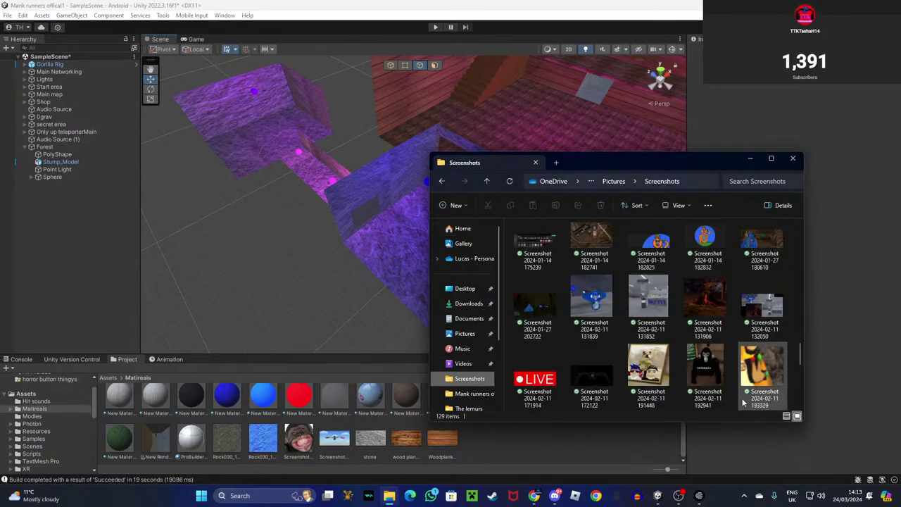
drag(708, 366, 491, 441)
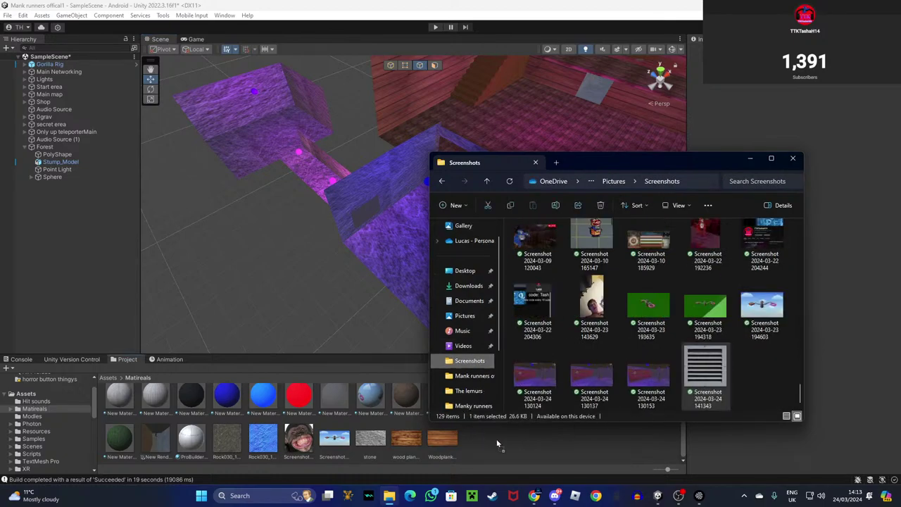
click(752, 159)
Create a new material in Matireals with smoothness 0 and the vent screenshot as its albedo texture.
right_click(584, 440)
mouse_move(620, 170)
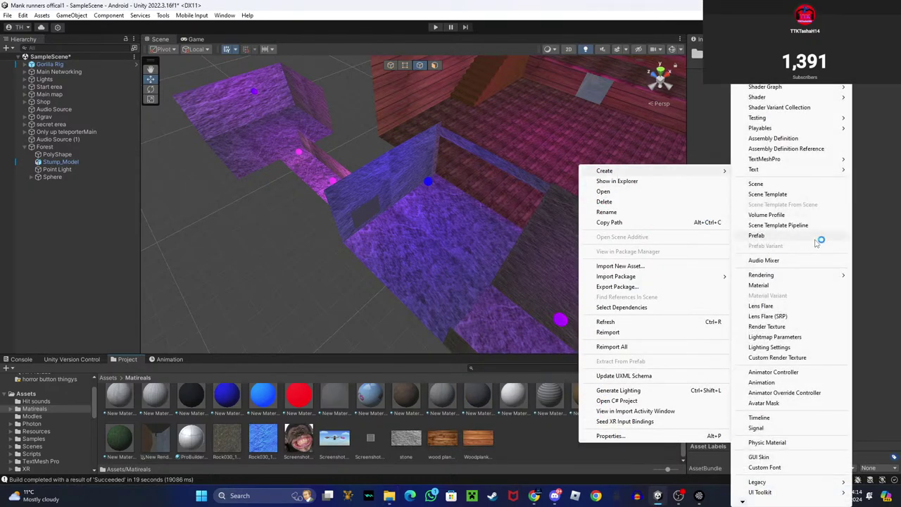
click(762, 285)
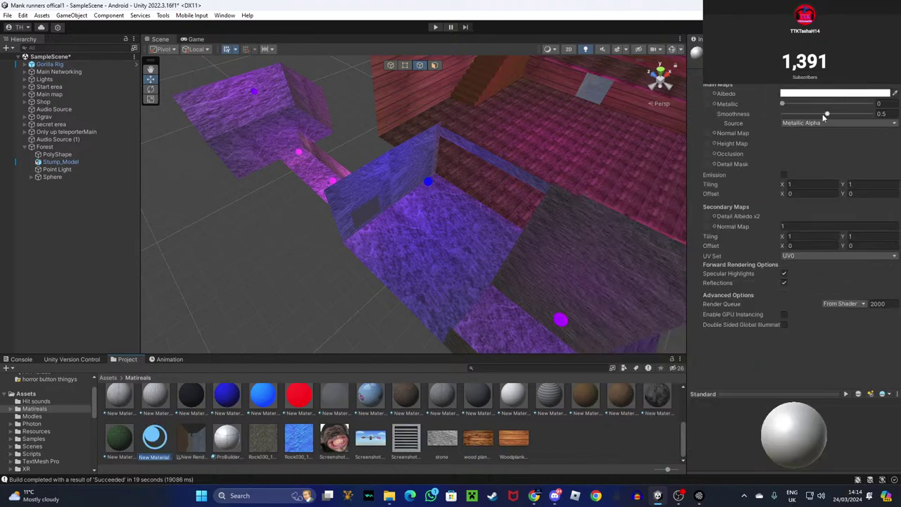
drag(823, 117, 629, 138)
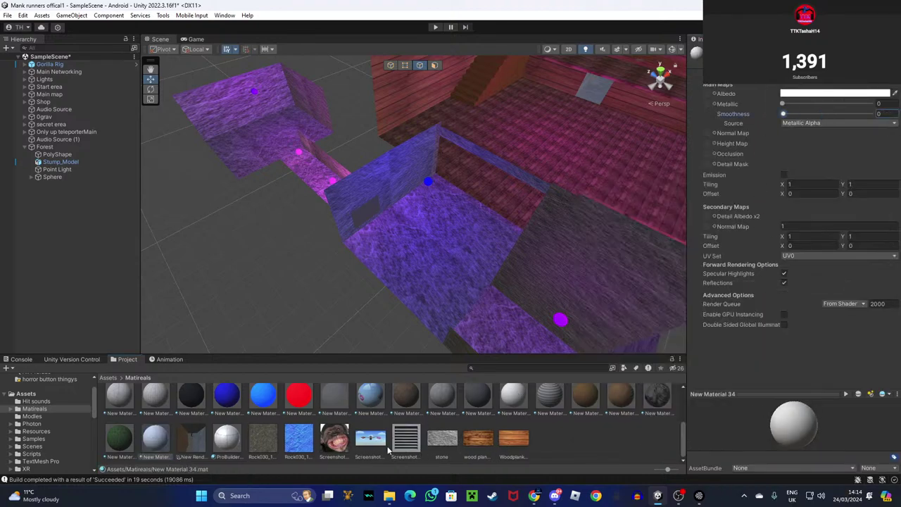
drag(406, 442, 603, 241)
drag(706, 99, 707, 93)
Apply the new vent material to the small rectangular panel on the blue-lit wall of the start area.
right_drag(664, 113, 404, 121)
key(w)
drag(155, 443, 459, 277)
right_drag(460, 277, 493, 197)
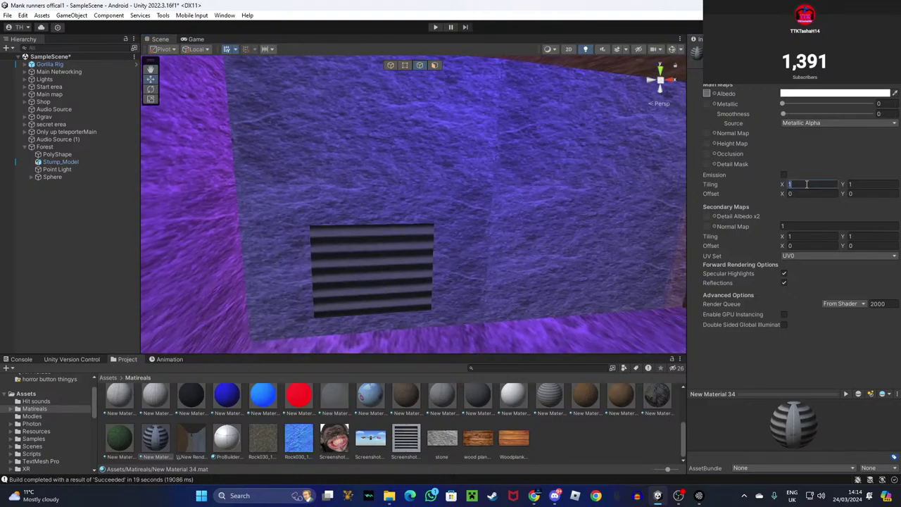
Try the vent material's main-map tiling at 0.5 and then 2 on both X and Y.
text(.5)
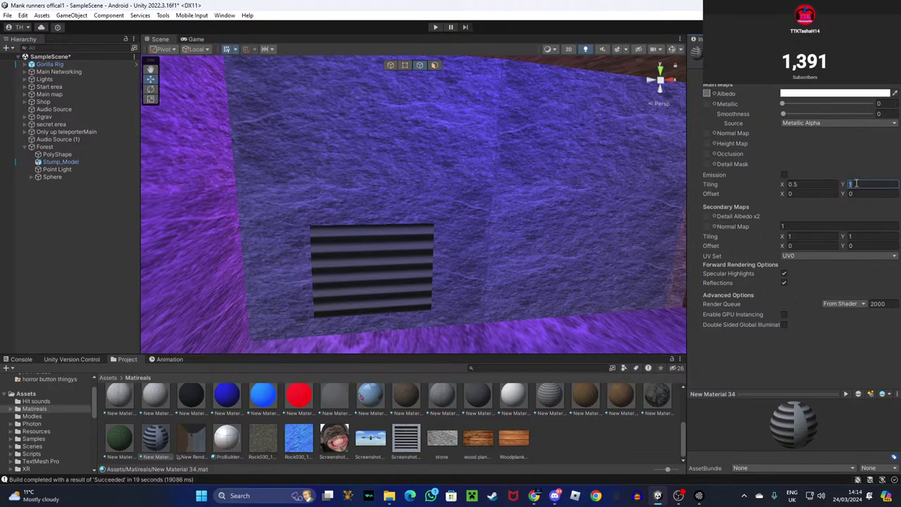
text(.5)
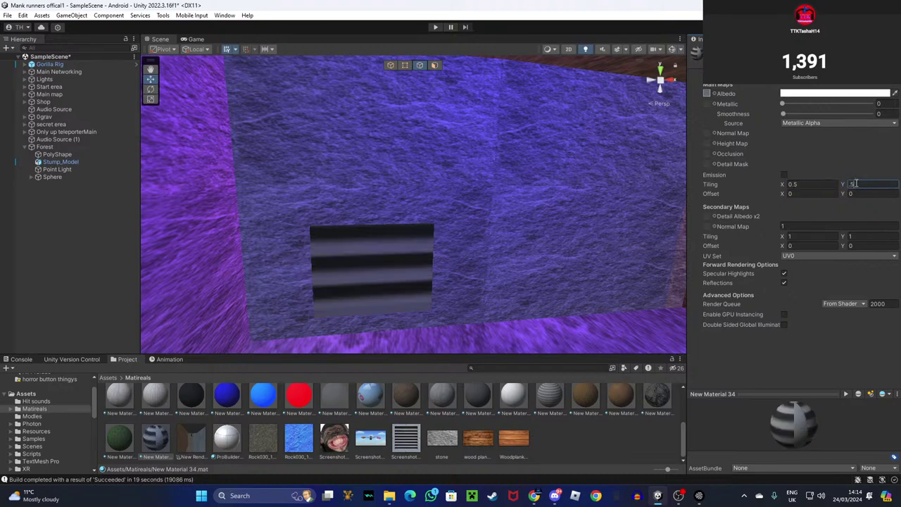
key(BackSpace)
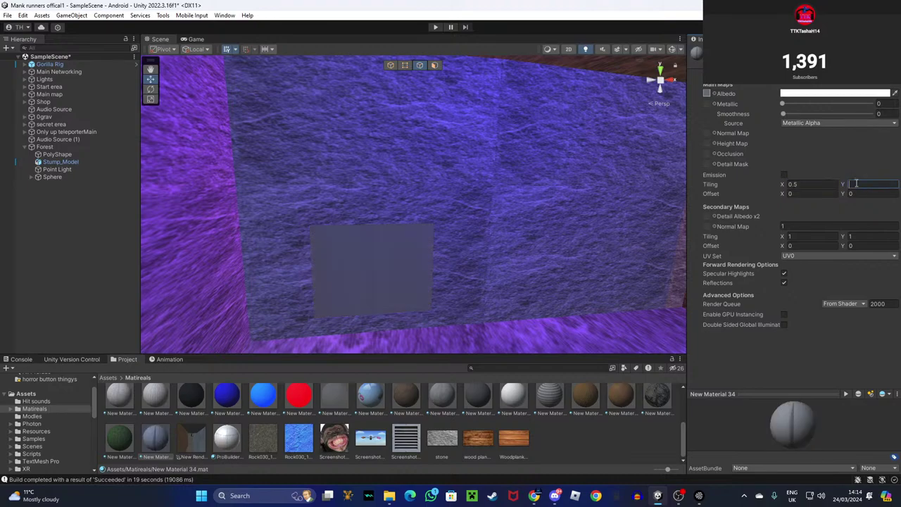
text(2)
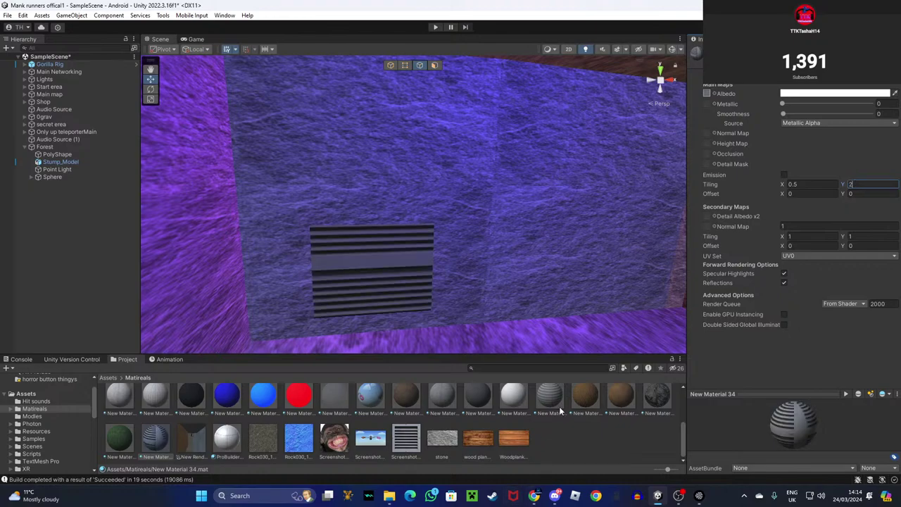
click(805, 183)
text(2)
right_drag(585, 281, 444, 308)
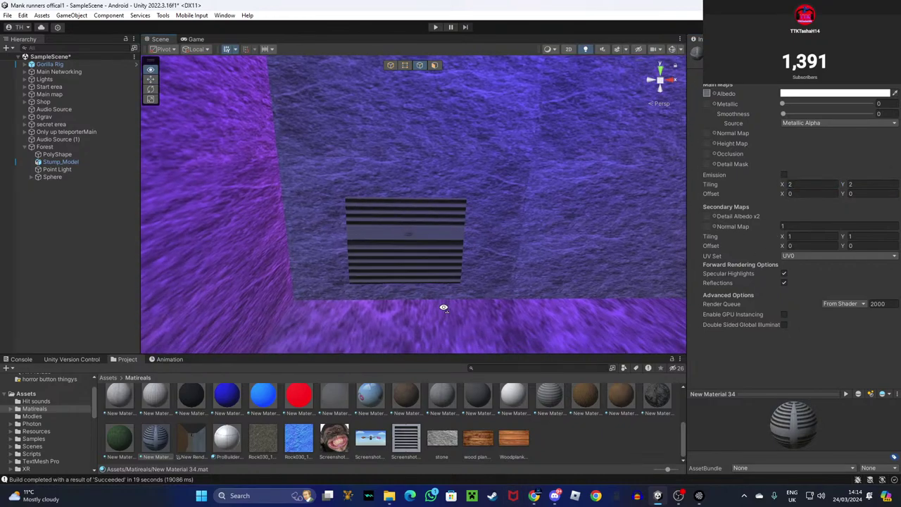
Try 1.5 tiling on X and Y for the vent material, then set both values back to 1.
click(802, 184)
text(1.5)
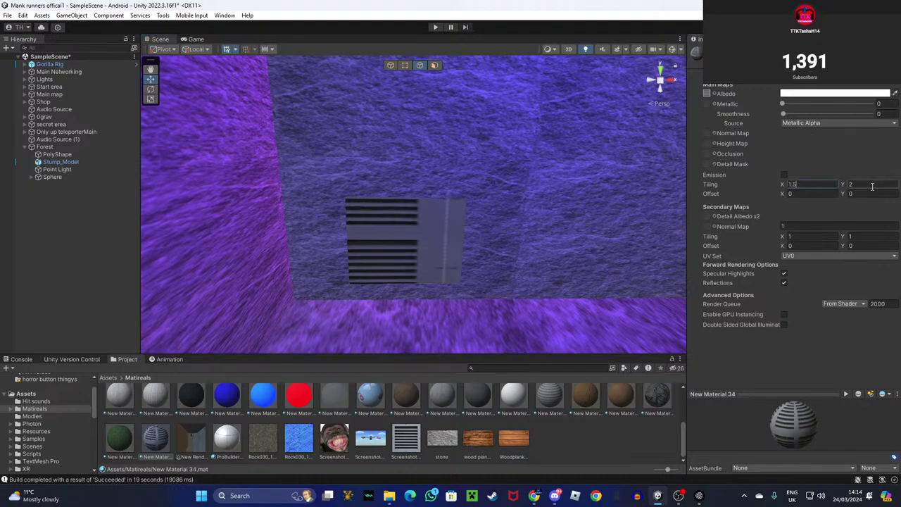
text(1)
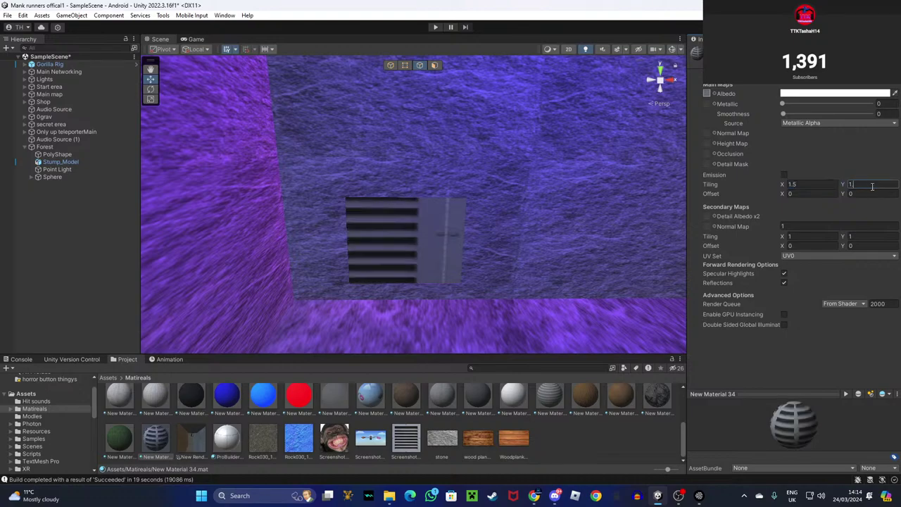
text(.5)
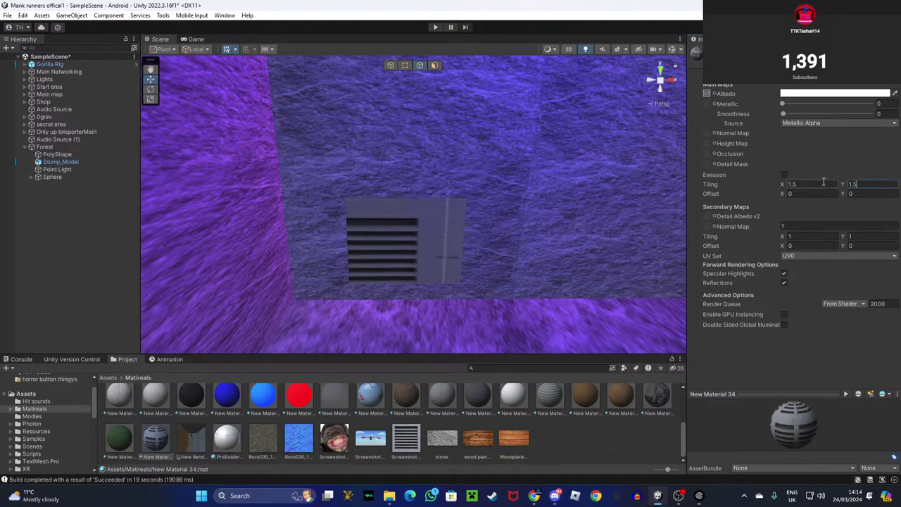
text(1)
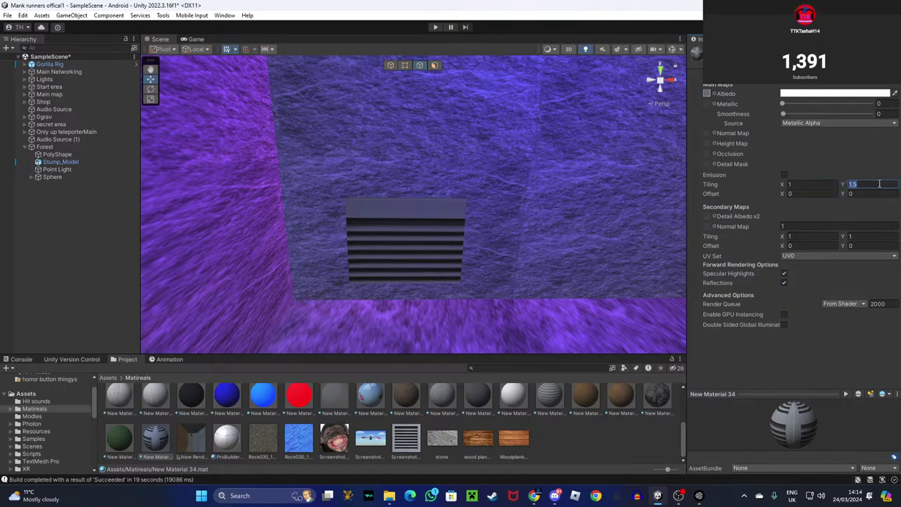
text(1)
Try scaling an edge of the vent panel Cube (5), then undo the edit.
right_drag(554, 253, 458, 225)
click(591, 218)
key(f)
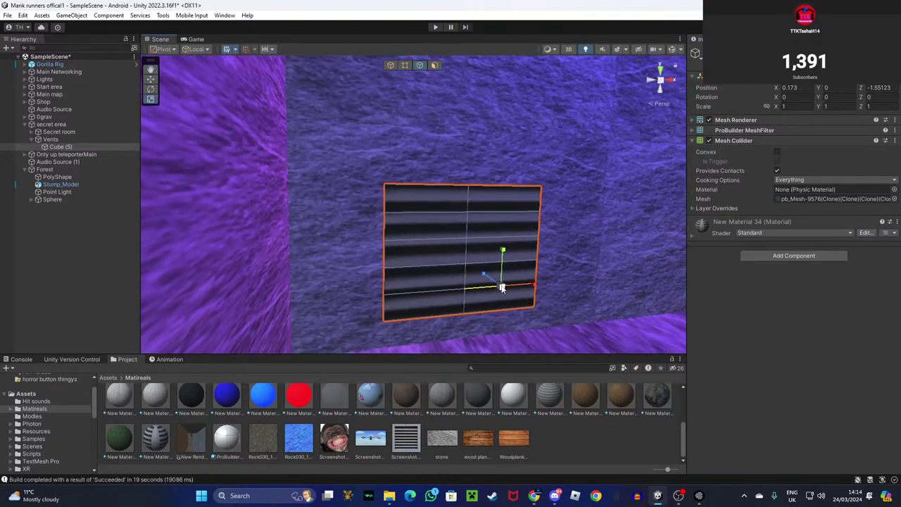
drag(508, 283, 584, 279)
right_drag(584, 279, 366, 225)
key(s)
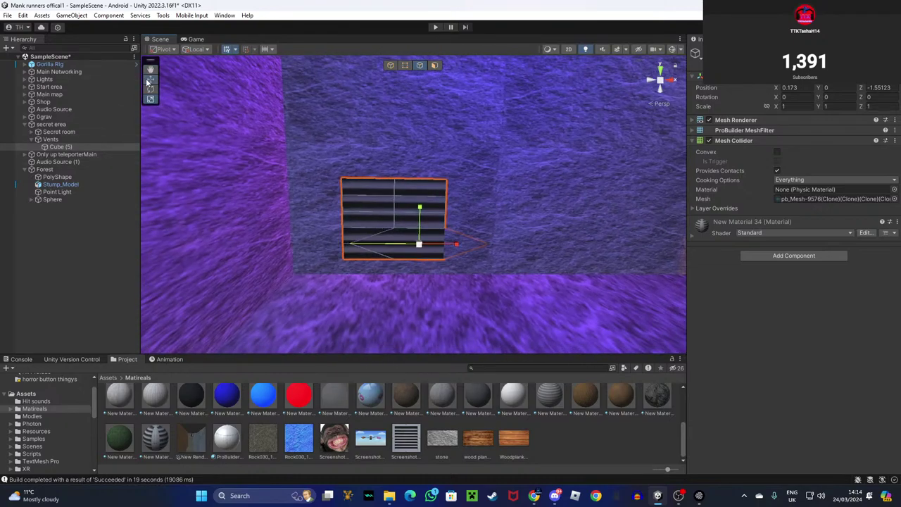
click(390, 65)
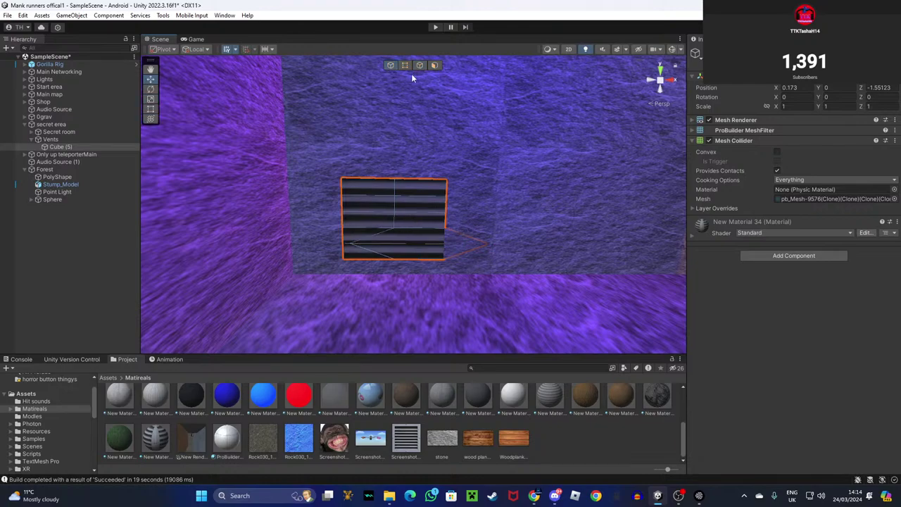
right_drag(381, 171, 486, 210)
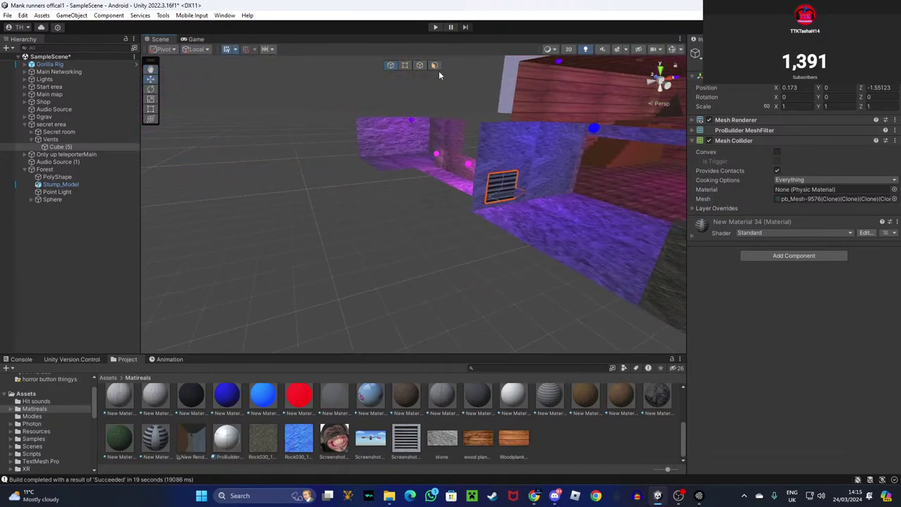
key(ctrl+z)
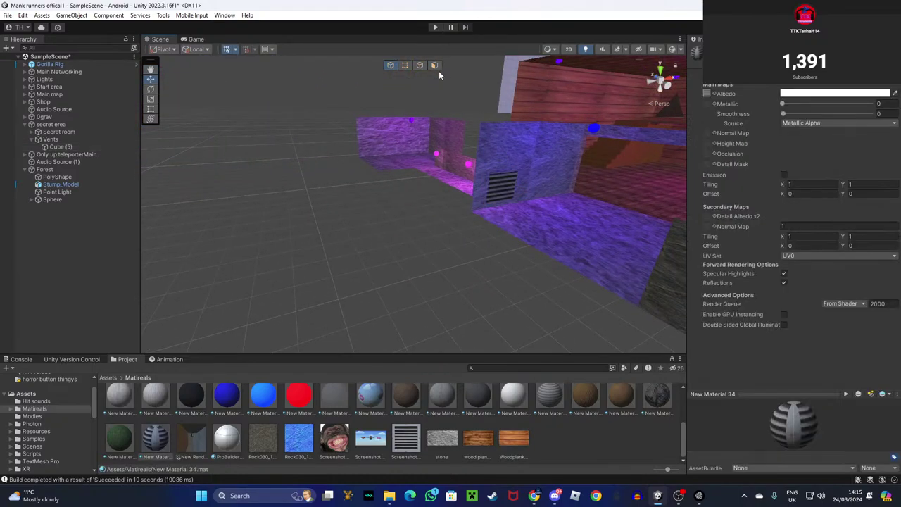
Move the vent panel Cube (5) out of the blue wall into the empty space outside the start area.
click(526, 184)
right_drag(496, 180, 547, 177)
click(422, 177)
drag(531, 172, 483, 176)
right_drag(483, 176, 594, 212)
drag(559, 221, 491, 291)
right_drag(491, 290, 165, 284)
Extrude the vent panel's right side edge outward past the border of the louvers.
right_drag(445, 173, 453, 64)
click(419, 65)
right_drag(493, 132, 442, 95)
click(446, 117)
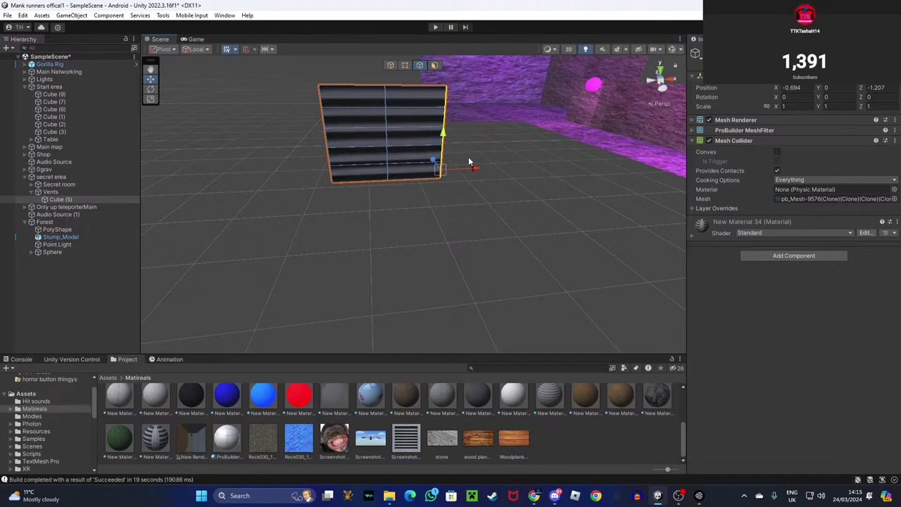
drag(477, 170, 523, 175)
Extrude the vent panel's top edge upward until the upper frame of the vent texture is covered.
click(434, 93)
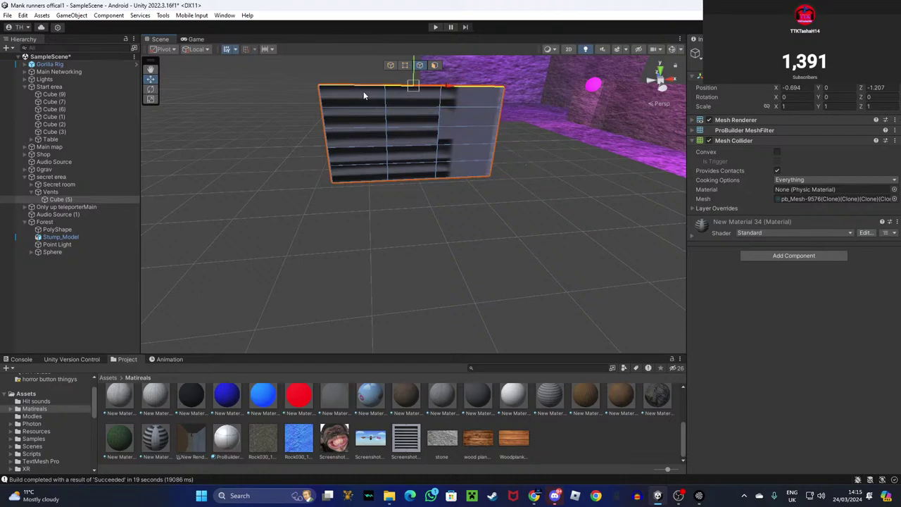
right_drag(416, 141, 419, 90)
drag(361, 110, 376, 21)
middle_drag(376, 21, 428, 160)
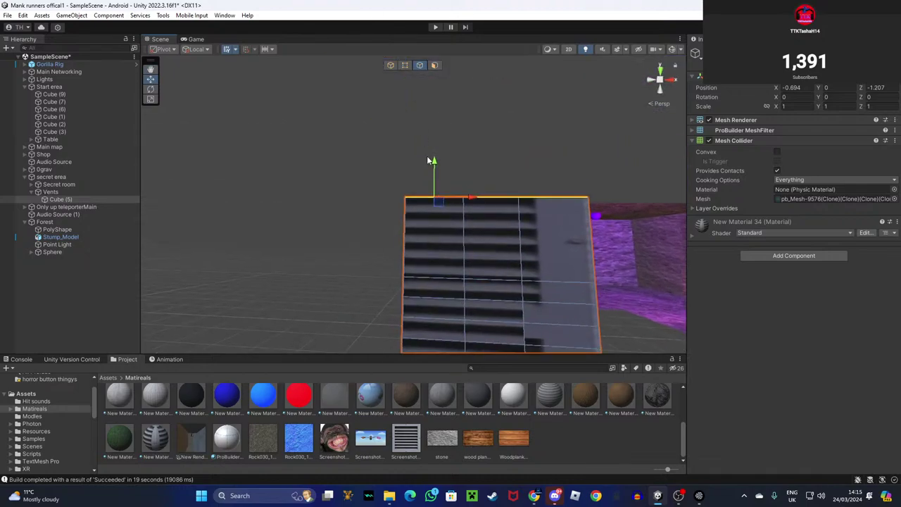
drag(435, 169, 471, 139)
right_drag(471, 139, 494, 170)
scroll(494, 169, down, 2)
key(w)
mouse_move(478, 199)
right_down()
mouse_move(477, 215)
mouse_move(478, 186)
right_up()
key(w)
key(s)
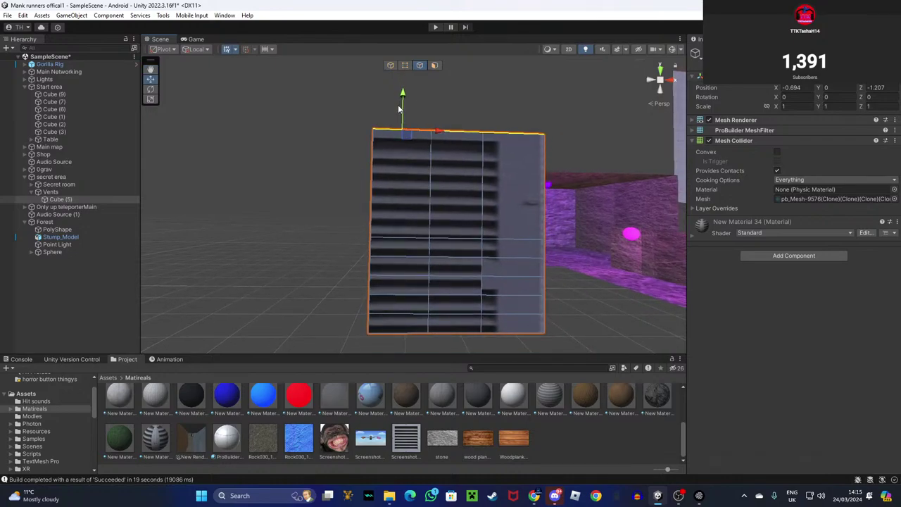
mouse_move(403, 104)
mouse_down()
mouse_move(409, 55)
mouse_move(403, 98)
mouse_up()
Select all the left side edges of the vent panel and extrude them outward to the border of the texture frame.
click(378, 157)
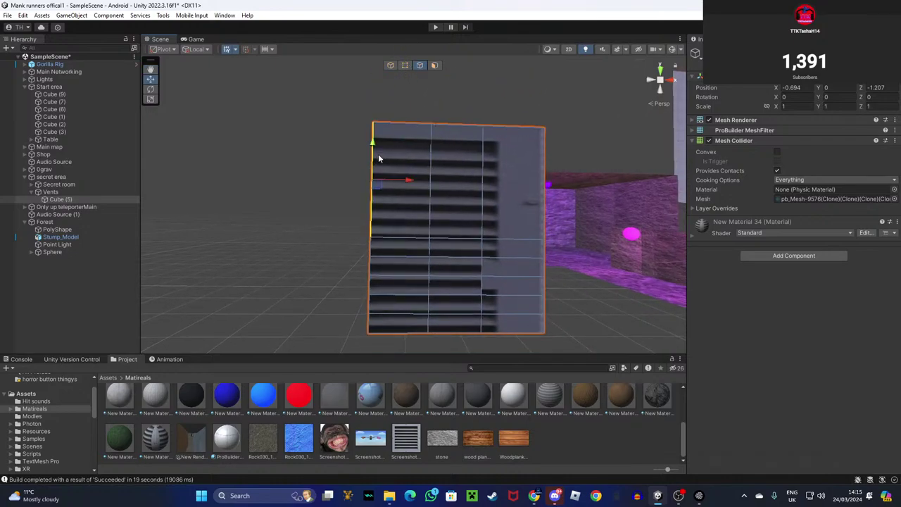
shift+click(368, 253)
shift+click(370, 271)
shift+click(369, 289)
shift+click(370, 307)
click(369, 325)
drag(398, 328, 182, 297)
right_drag(182, 297, 471, 295)
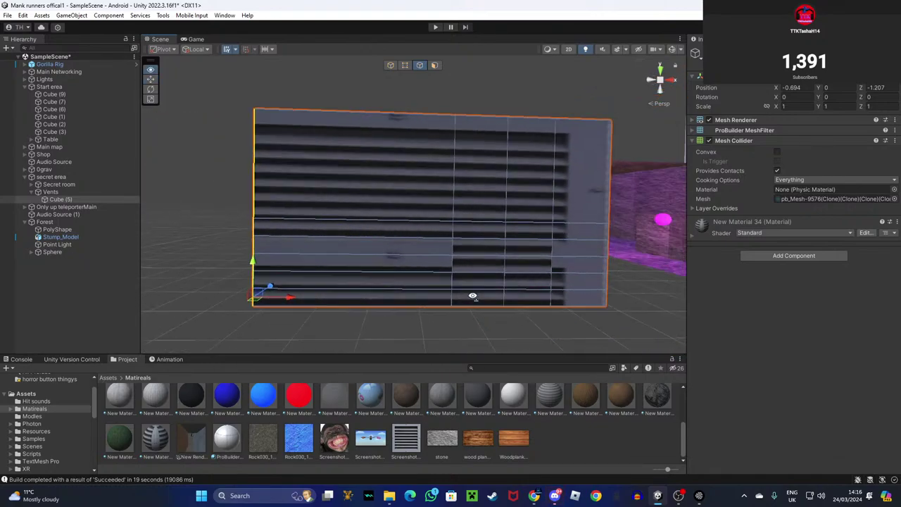
drag(288, 303, 219, 275)
mouse_move(310, 204)
right_down()
mouse_move(288, 189)
mouse_move(319, 213)
right_up()
key(a)
Extrude the left side edges outward again until the added section spans one complete vent frame.
drag(412, 298, 165, 279)
mouse_move(310, 204)
right_down()
mouse_move(250, 219)
mouse_move(302, 208)
right_up()
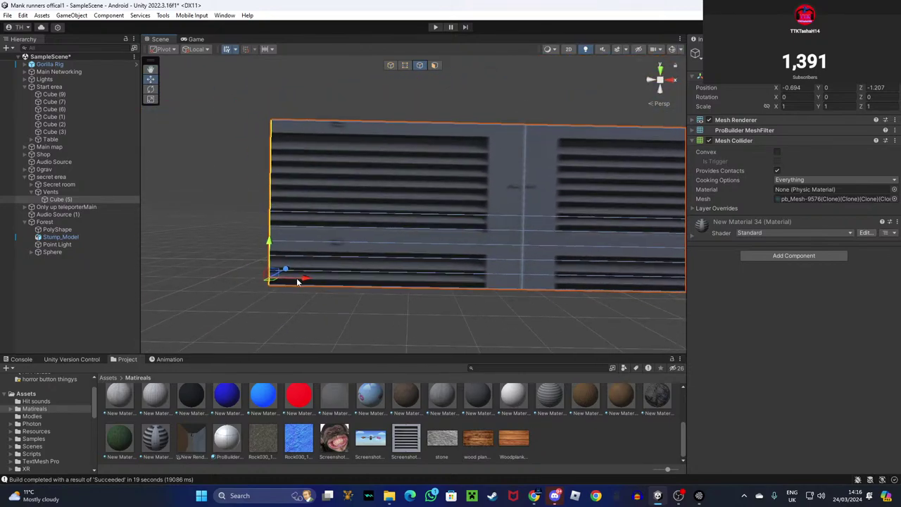
drag(325, 335, 326, 337)
drag(267, 235, 189, 257)
Select all faces to the right of the central frame seam on the vent panel and delete them.
right_drag(232, 240, 356, 169)
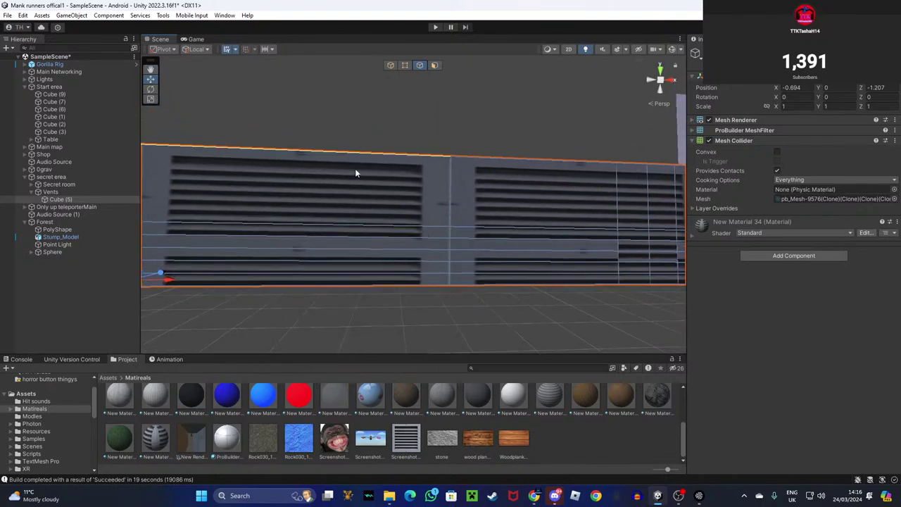
click(446, 185)
right_drag(455, 243, 347, 233)
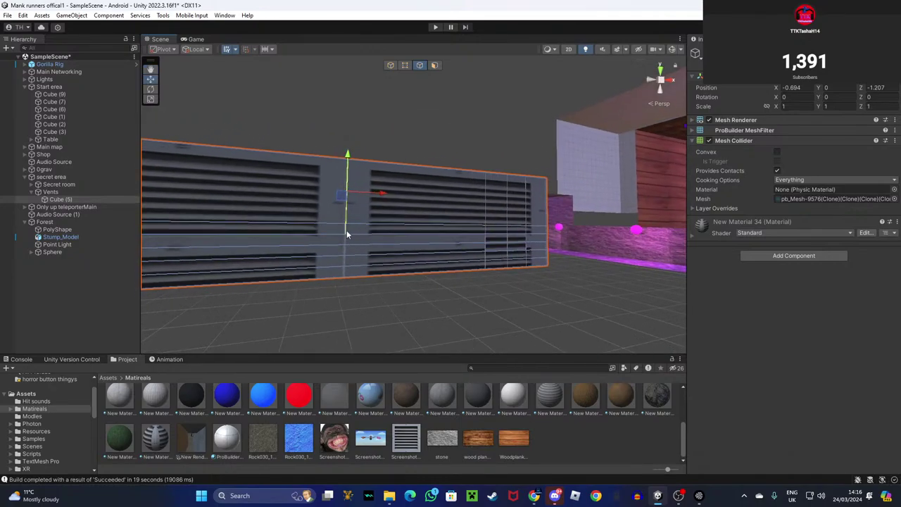
click(434, 65)
drag(410, 175, 552, 293)
click(733, 39)
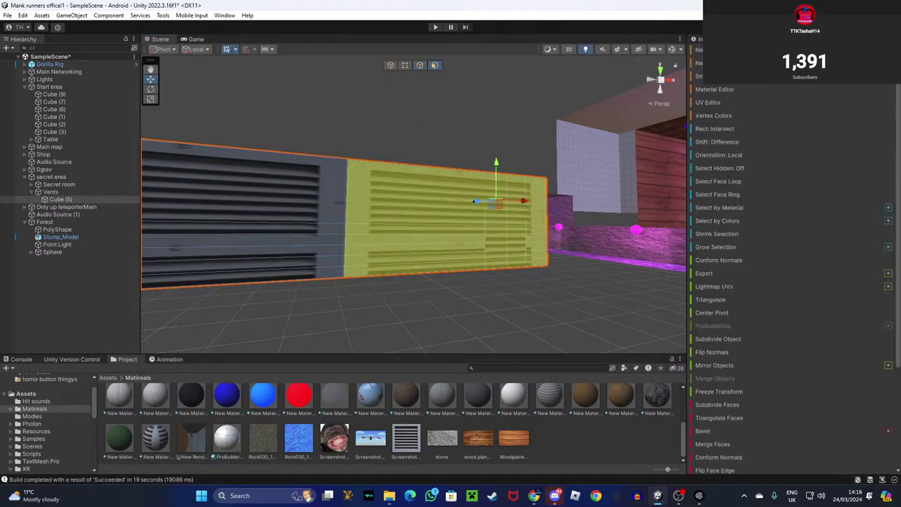
scroll(726, 413, down, 4)
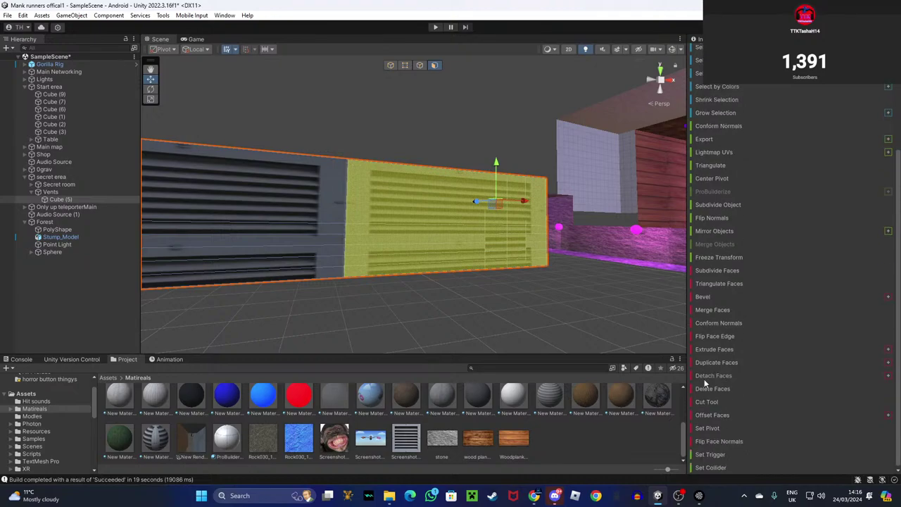
click(709, 391)
Delete the bottom rows of faces from the vent panel, keeping the single upper louver frame.
right_drag(562, 324, 491, 232)
alt+drag(491, 227, 437, 275)
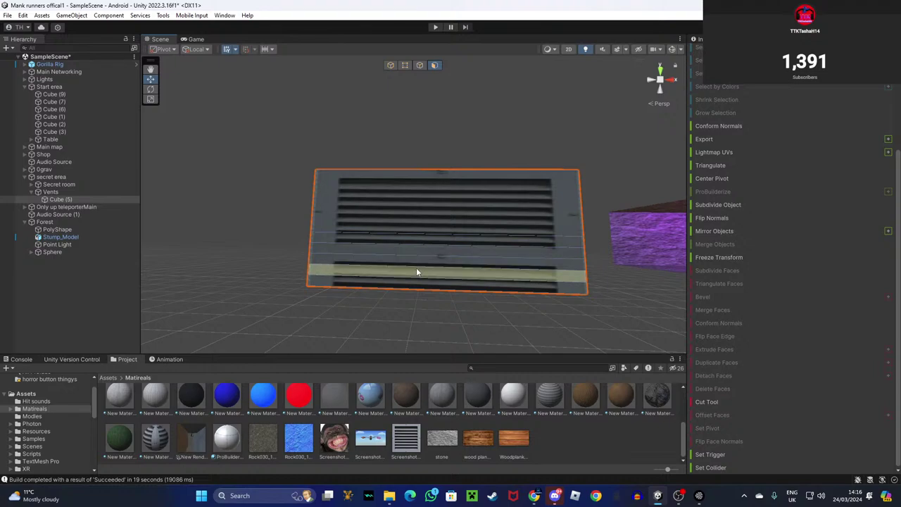
click(423, 262)
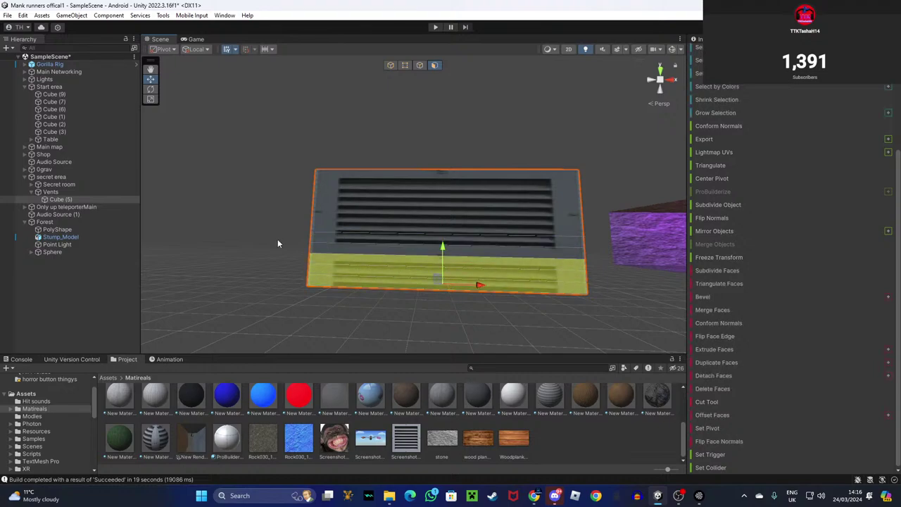
click(708, 390)
right_drag(527, 305, 557, 327)
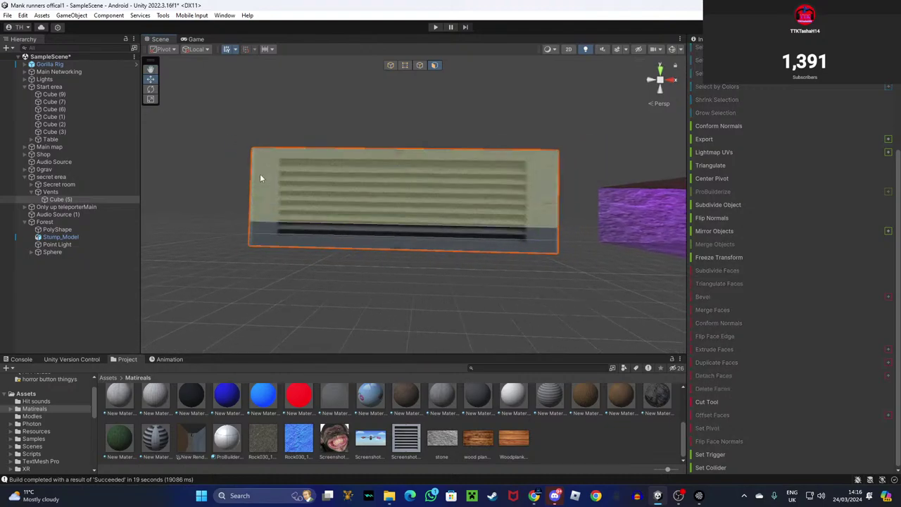
Scale the whole vent panel narrower along X and move it toward the opening in the blue wall.
click(386, 65)
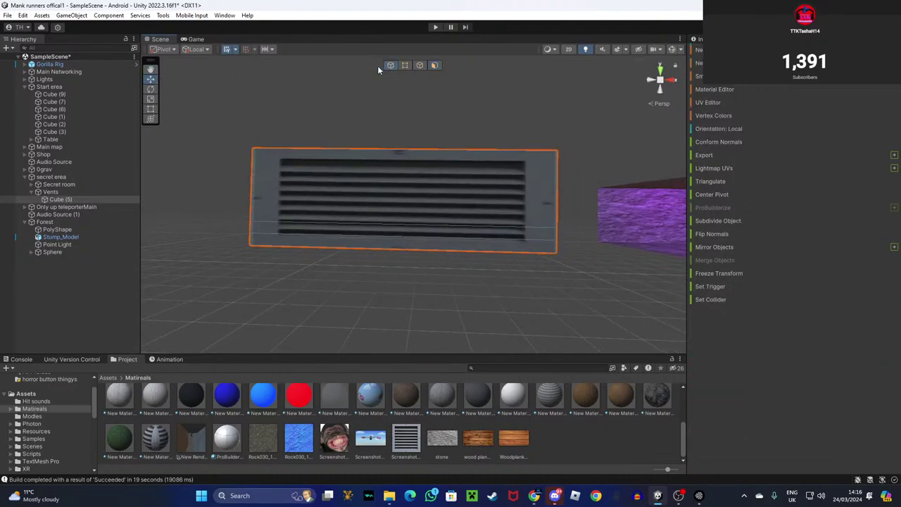
click(151, 99)
right_drag(352, 218, 424, 235)
key(s)
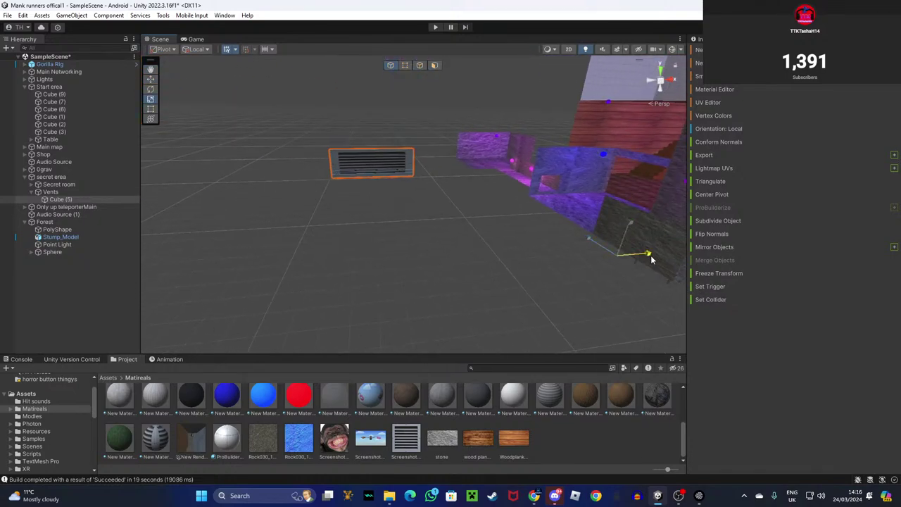
drag(645, 260, 633, 256)
right_drag(306, 127, 440, 134)
key(w)
drag(555, 241, 792, 190)
right_drag(419, 189, 372, 176)
key(d)
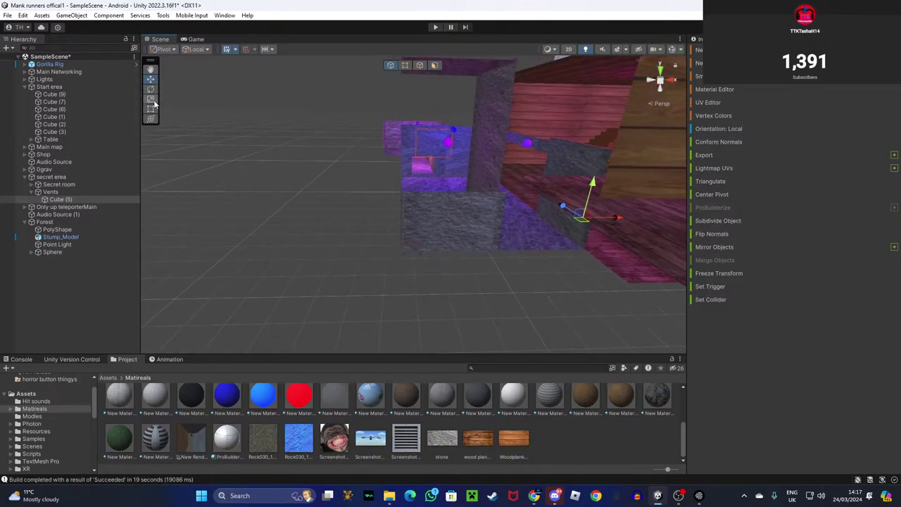
Take Cube (5) out of the Vents group to the scene root and rescale it so its louvers face the room.
drag(71, 200, 52, 283)
alt+drag(296, 243, 144, 79)
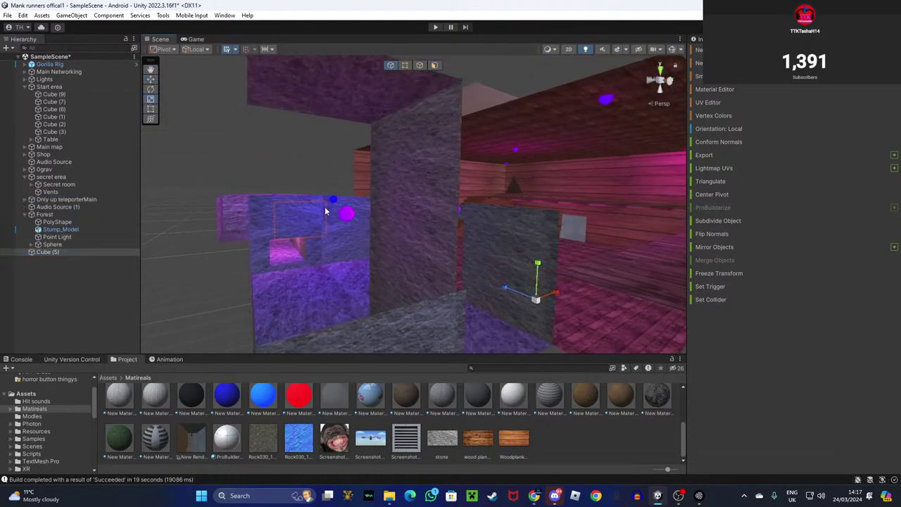
drag(530, 304, 519, 308)
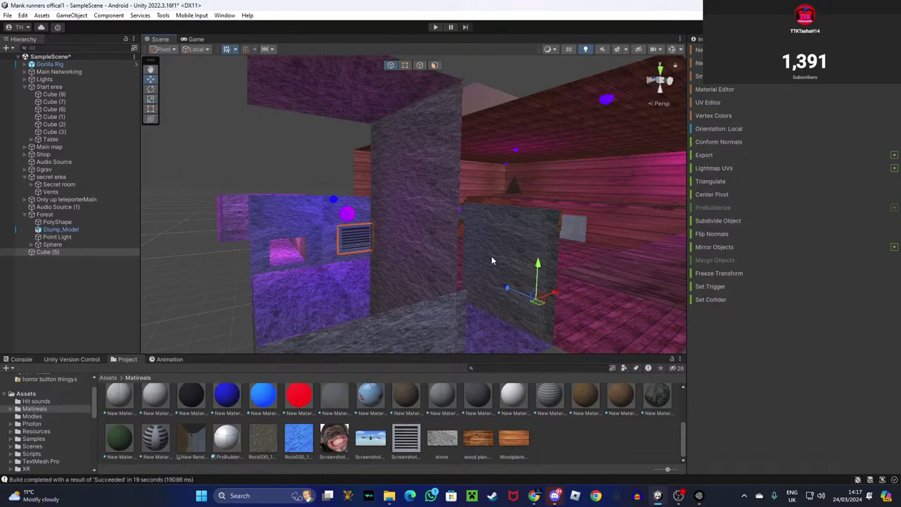
Move the Cube (5) vent panel along X into the opening of the blue wall.
drag(551, 298, 414, 325)
right_drag(191, 97, 360, 166)
drag(358, 162, 320, 151)
right_drag(320, 151, 312, 122)
key(w)
right_drag(515, 204, 530, 173)
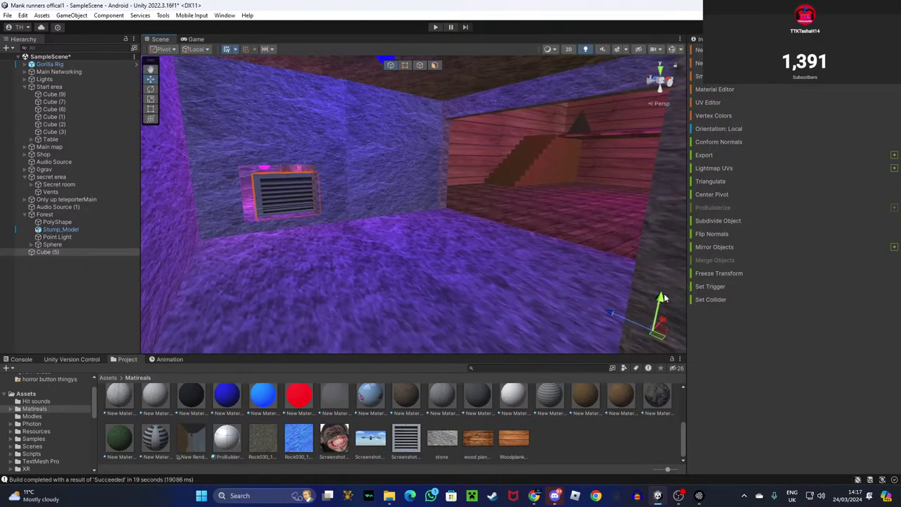
Adjust the vent panel's height, sideways position and depth so it covers the whole wall opening.
drag(659, 296, 645, 282)
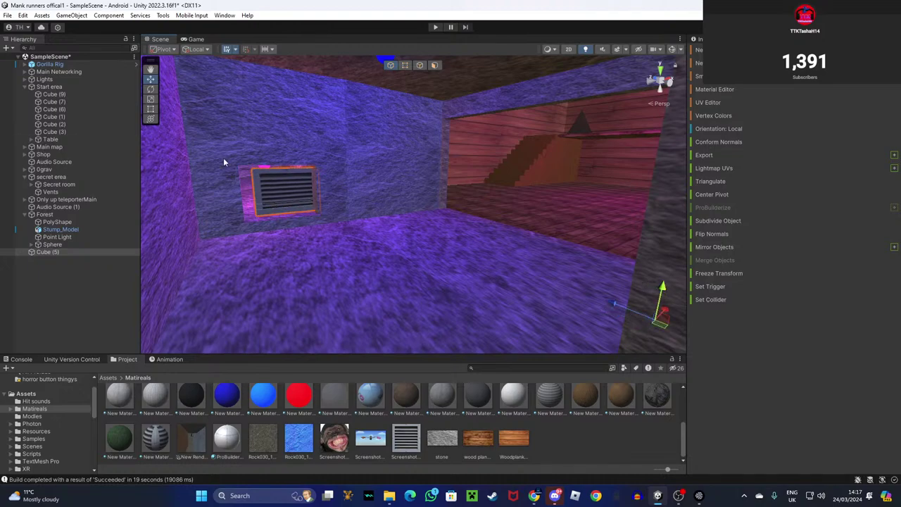
drag(654, 320, 655, 319)
right_drag(462, 232, 394, 223)
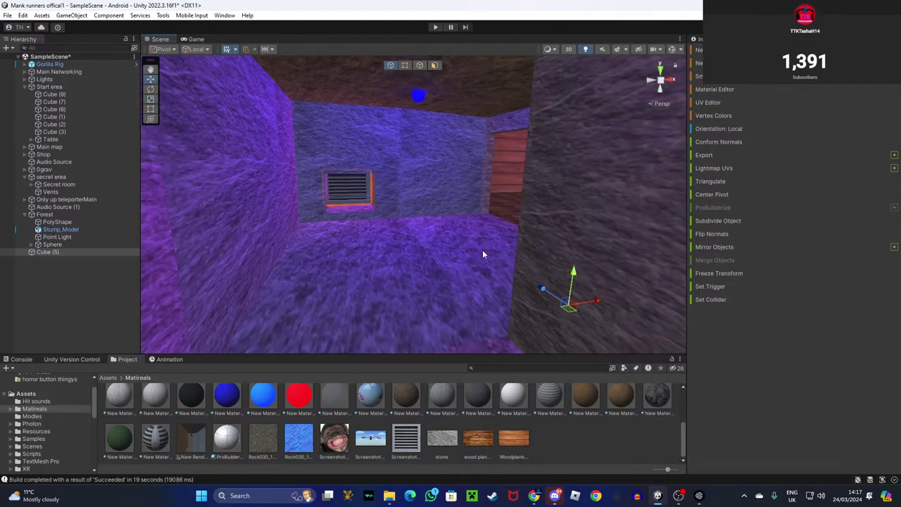
drag(573, 273, 571, 282)
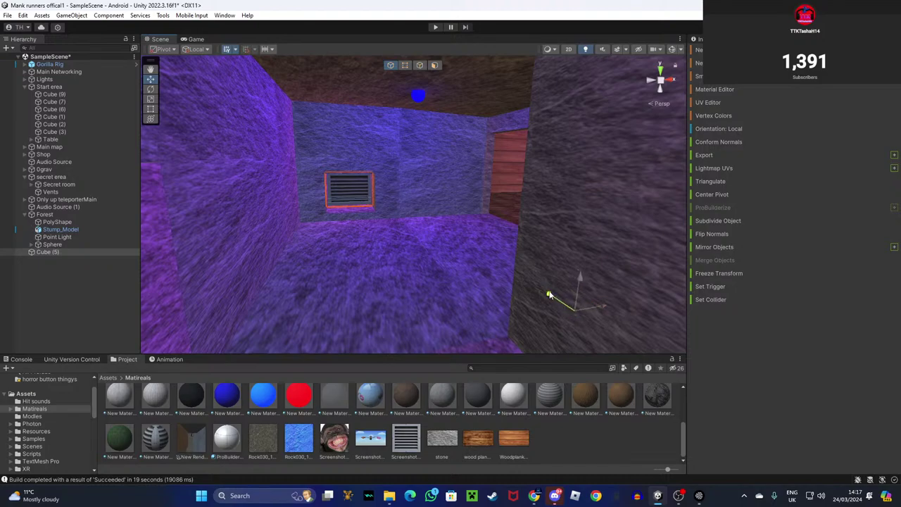
drag(554, 307, 600, 314)
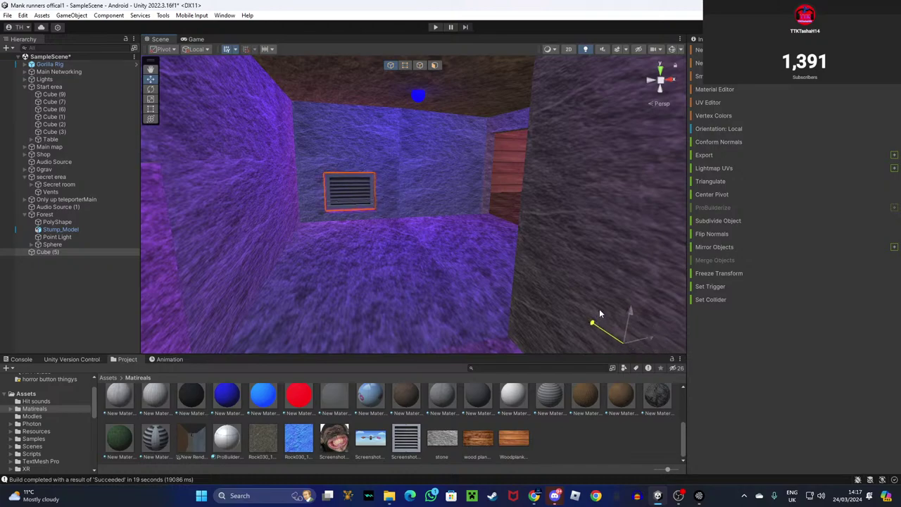
drag(600, 350, 603, 354)
Fine-tune the vent panel's depth along Z so it sits close against the blue wall's face.
right_drag(514, 282, 525, 241)
key(w)
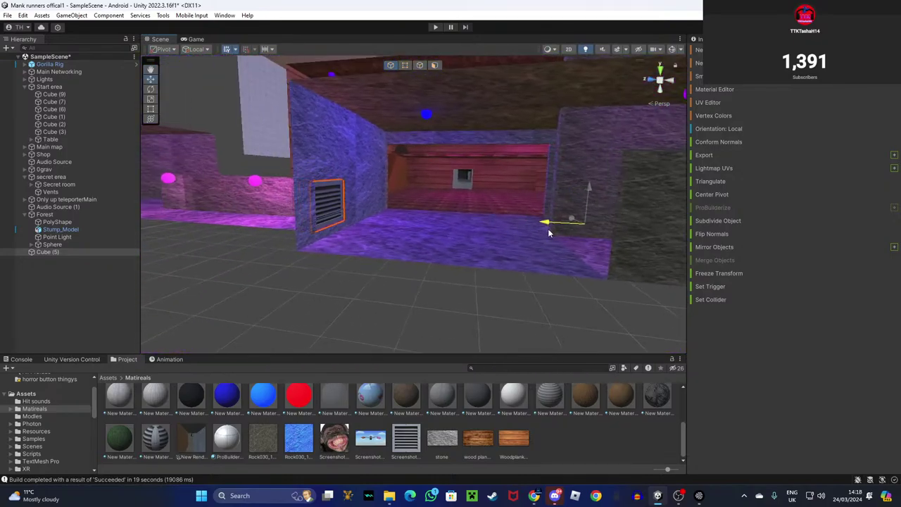
click(597, 421)
right_drag(480, 163, 641, 224)
key(w)
click(477, 255)
key(s)
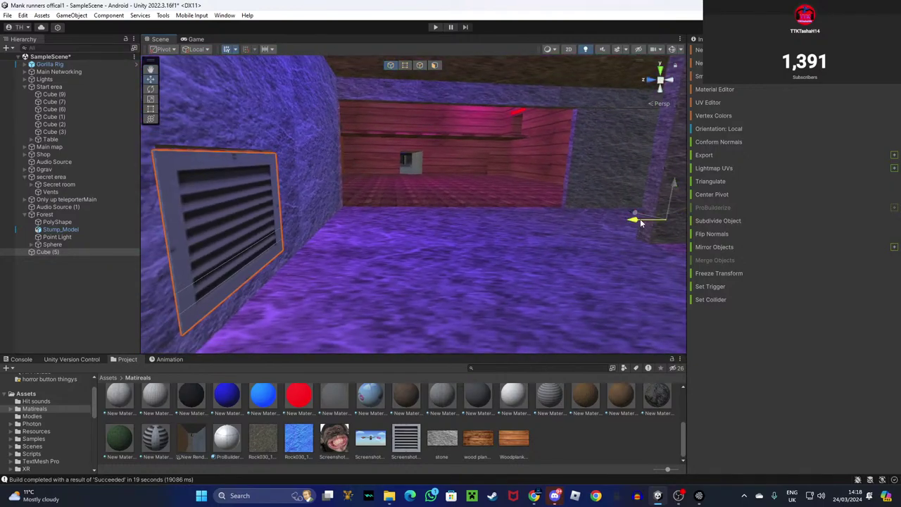
Select the vent panel's top edge and shift it to close the gap above the panel, then return to whole-object editing.
right_drag(640, 219, 508, 201)
key(w)
click(501, 231)
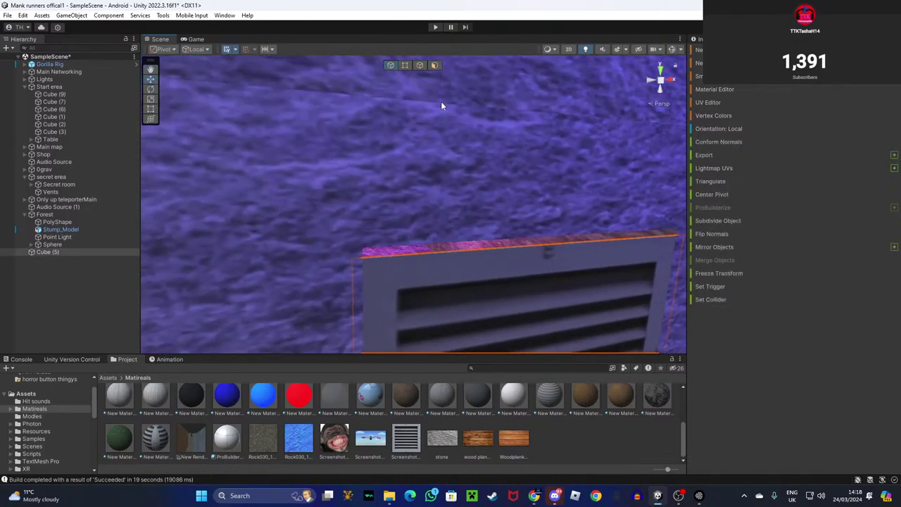
click(421, 64)
click(519, 254)
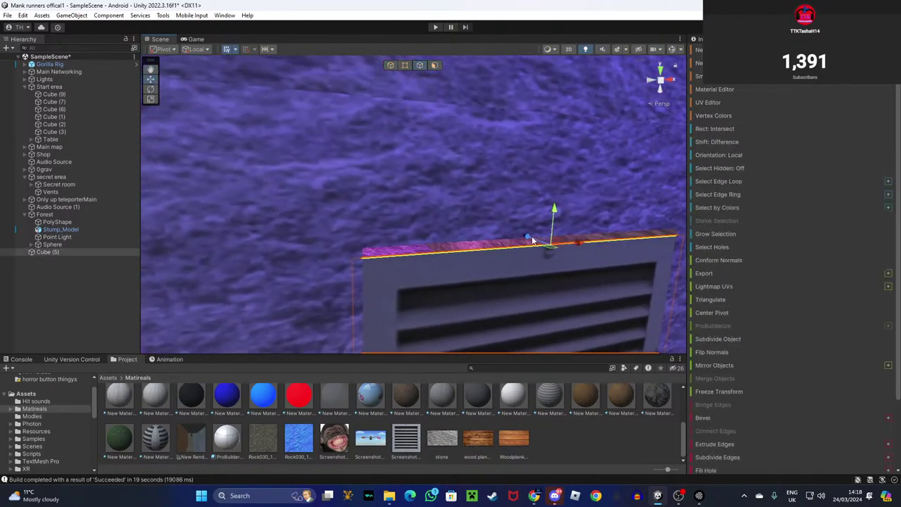
drag(553, 227, 511, 107)
key(s)
right_drag(497, 191, 422, 64)
key(w)
key(s)
click(391, 64)
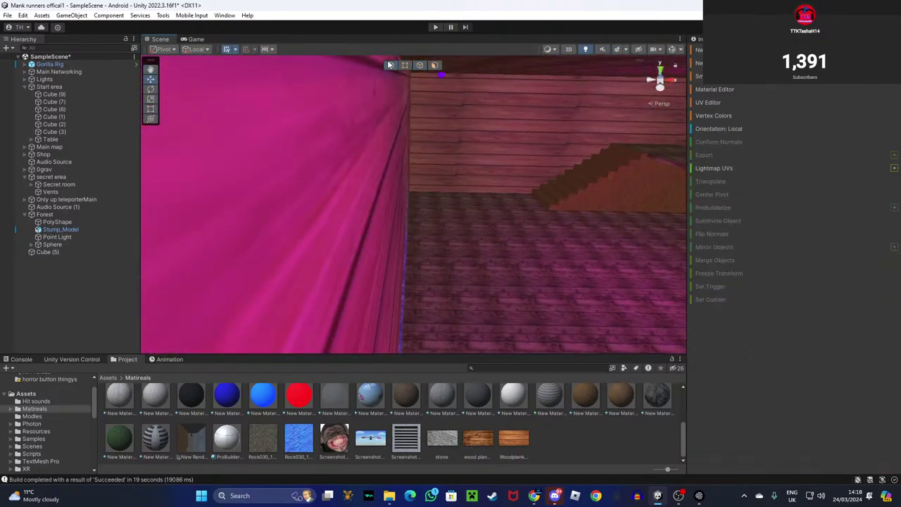
Move Cube (5) into the secret erea group and collapse the secret erea, Forest and Start erea groups.
right_drag(569, 241, 542, 265)
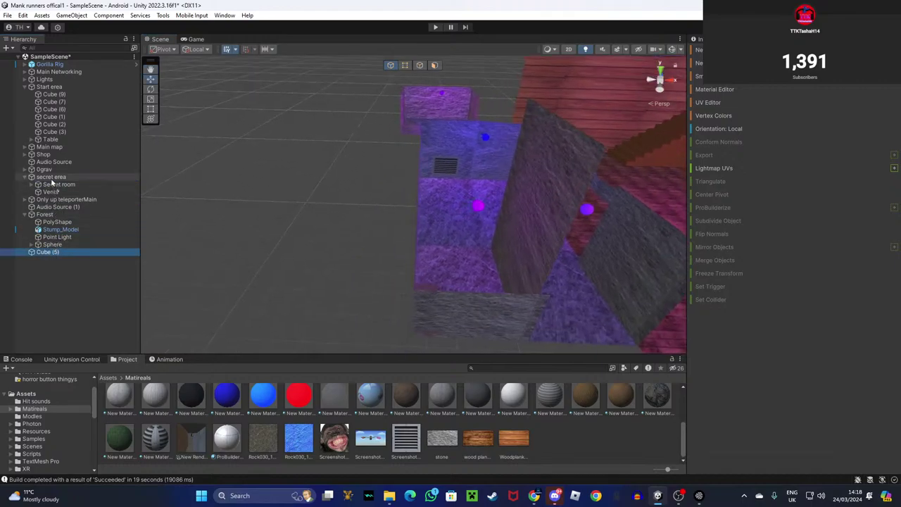
drag(51, 182, 51, 179)
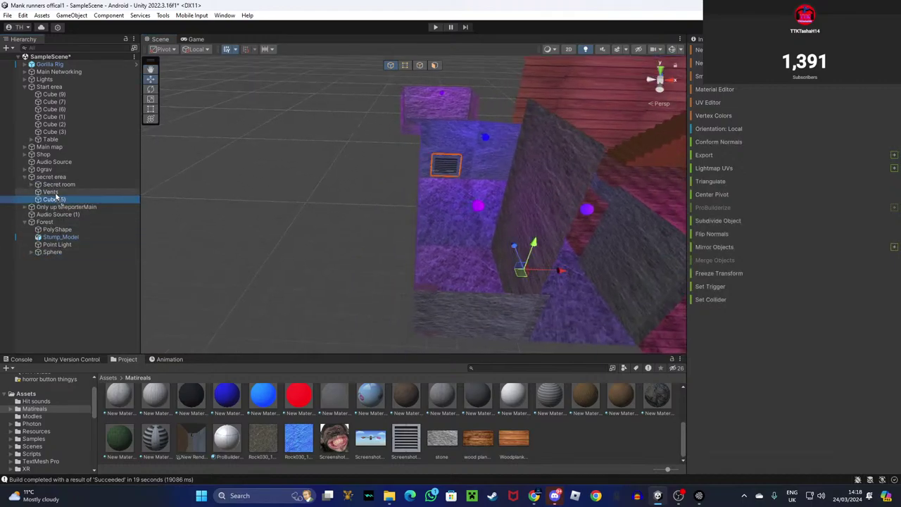
click(31, 191)
click(25, 177)
click(25, 199)
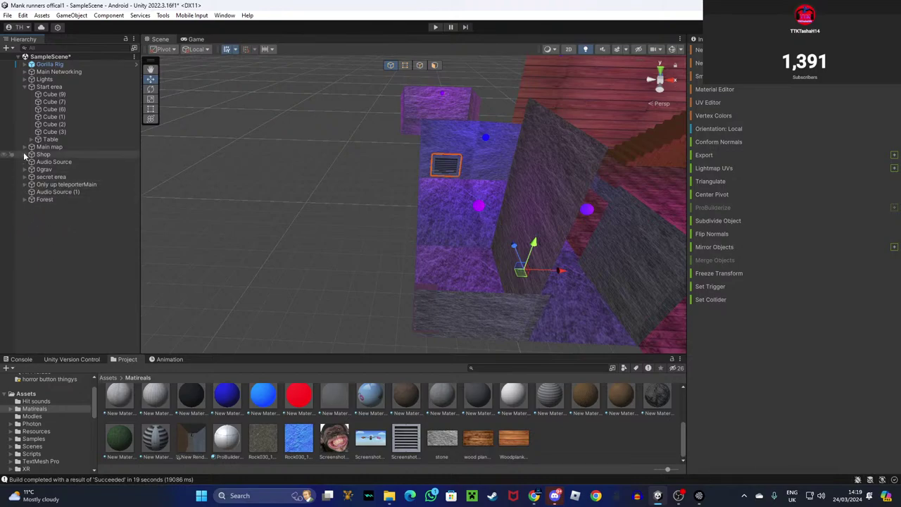
click(24, 86)
click(99, 201)
Open the Player prefab from the Assets/Resources/PhotonVR folder for editing.
right_drag(296, 247, 319, 172)
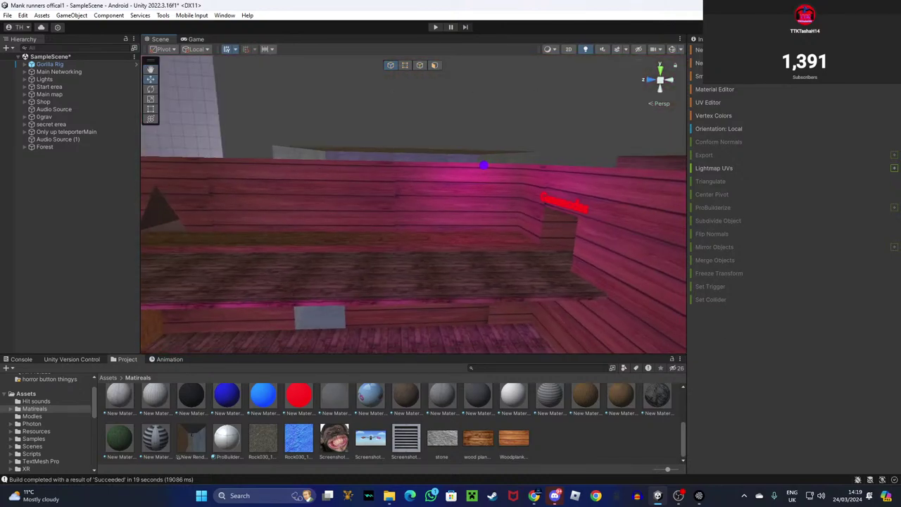
right_drag(436, 185, 459, 163)
right_drag(475, 120, 366, 334)
key(s)
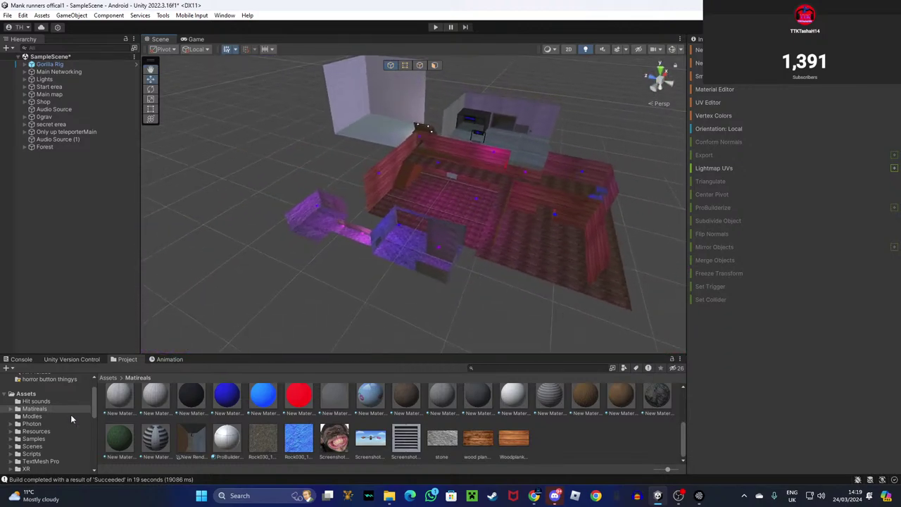
click(35, 394)
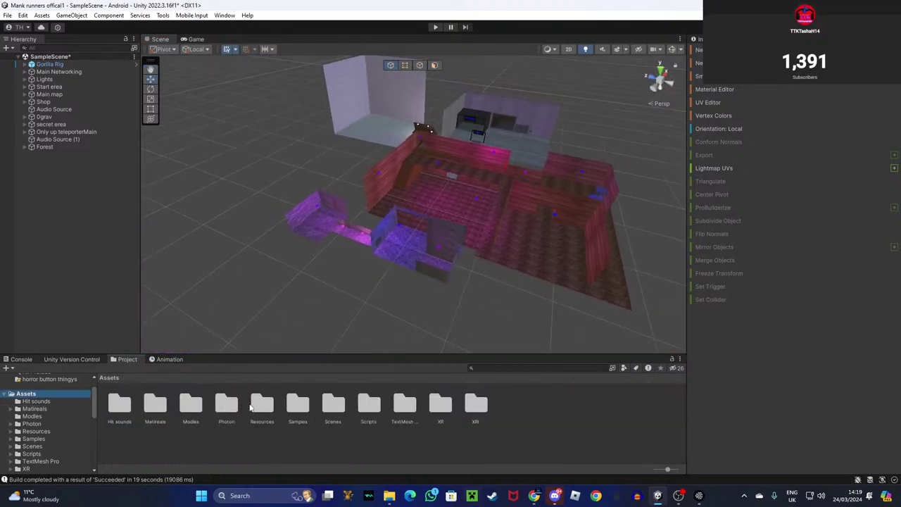
double_click(262, 405)
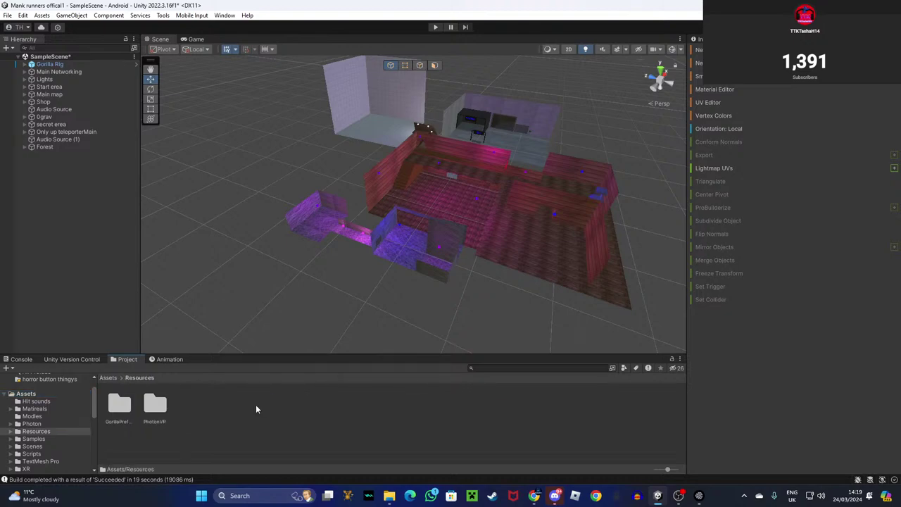
double_click(156, 405)
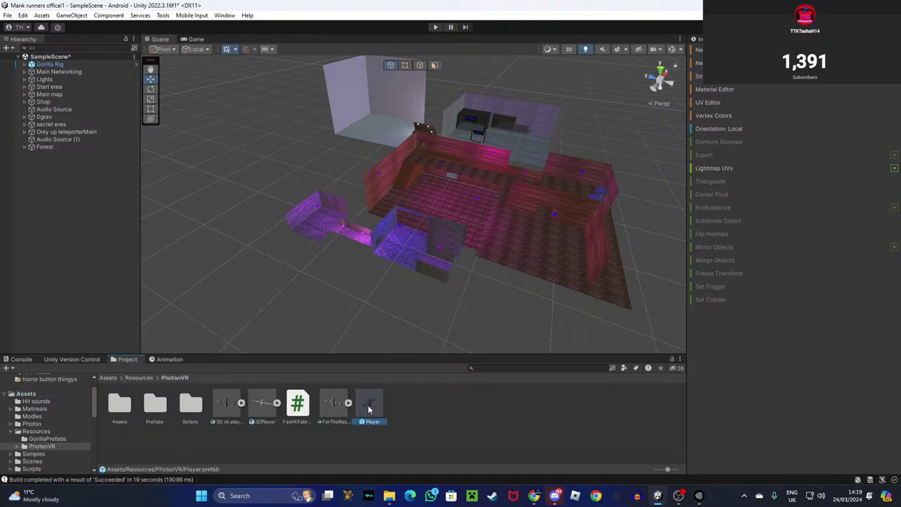
double_click(369, 409)
Select the PlayerName text above the monkey's head and lower it to chest height.
alt+drag(421, 270, 420, 259)
right_drag(419, 259, 472, 225)
key(w)
key(s)
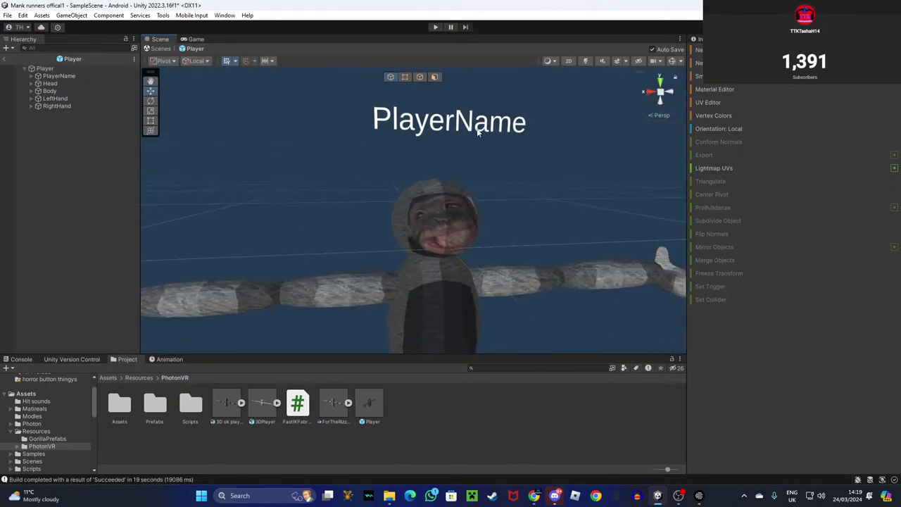
click(478, 132)
scroll(467, 144, down, 4)
click(130, 78)
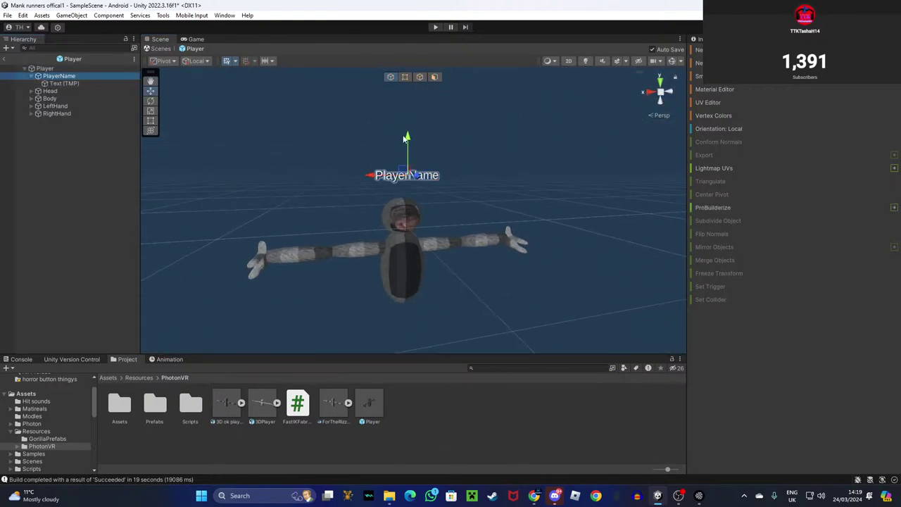
drag(411, 139, 423, 277)
drag(410, 231, 414, 218)
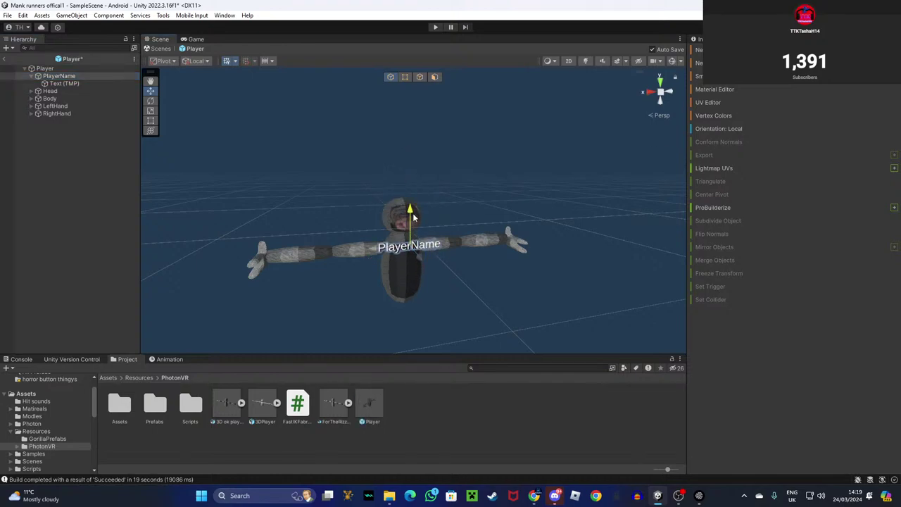
Position the PlayerName text on the dark chest patch, slightly lower and just in front of the body.
key(e)
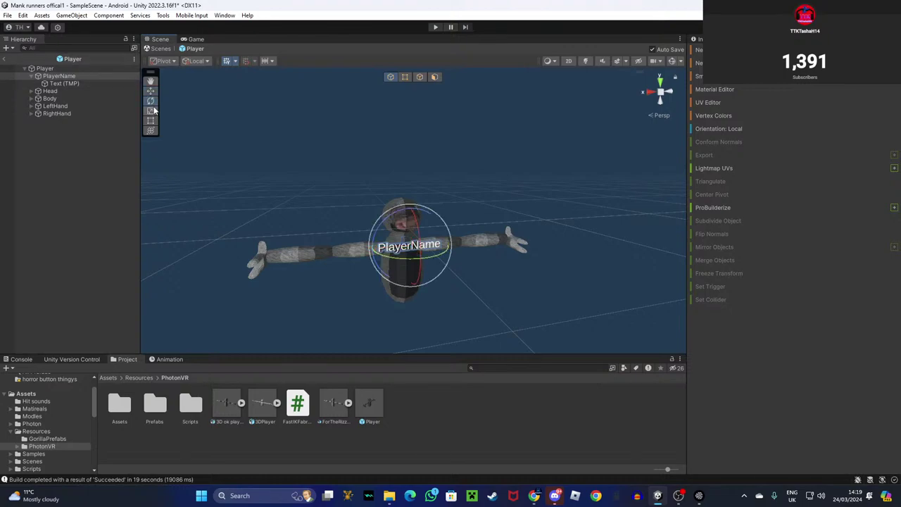
click(150, 111)
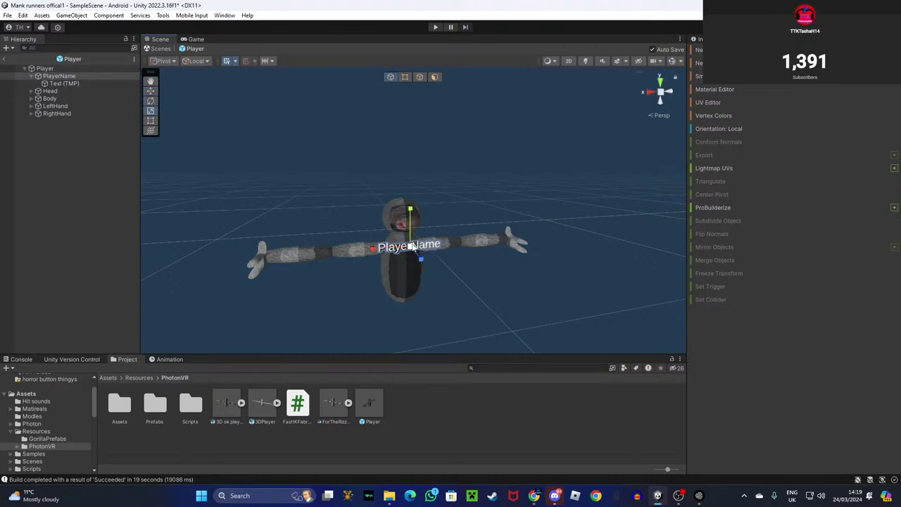
scroll(403, 258, up, 10)
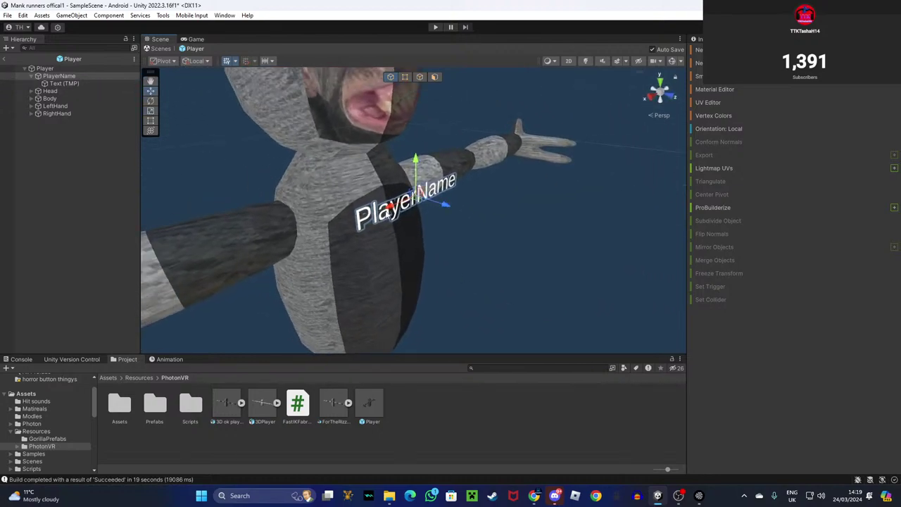
drag(453, 210, 426, 205)
drag(370, 206, 361, 206)
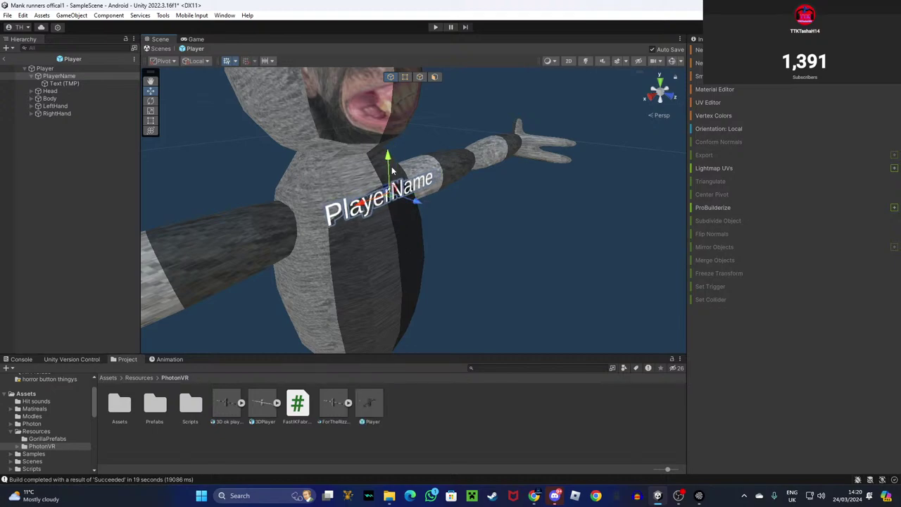
drag(391, 169, 389, 197)
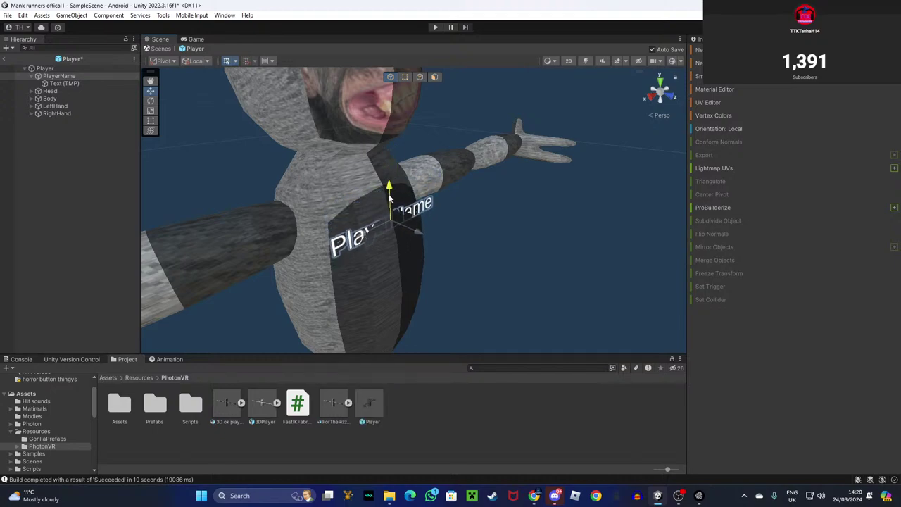
drag(426, 238, 427, 232)
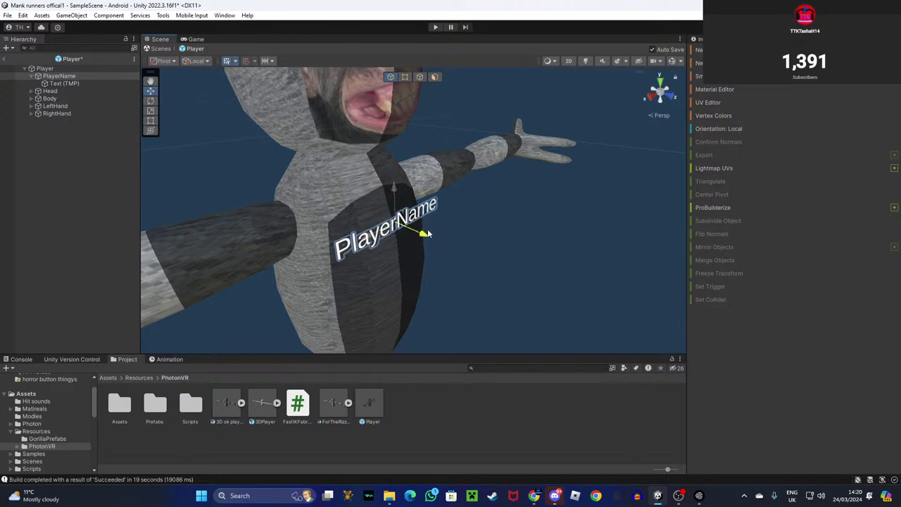
click(453, 230)
key(s)
right_drag(499, 245, 395, 182)
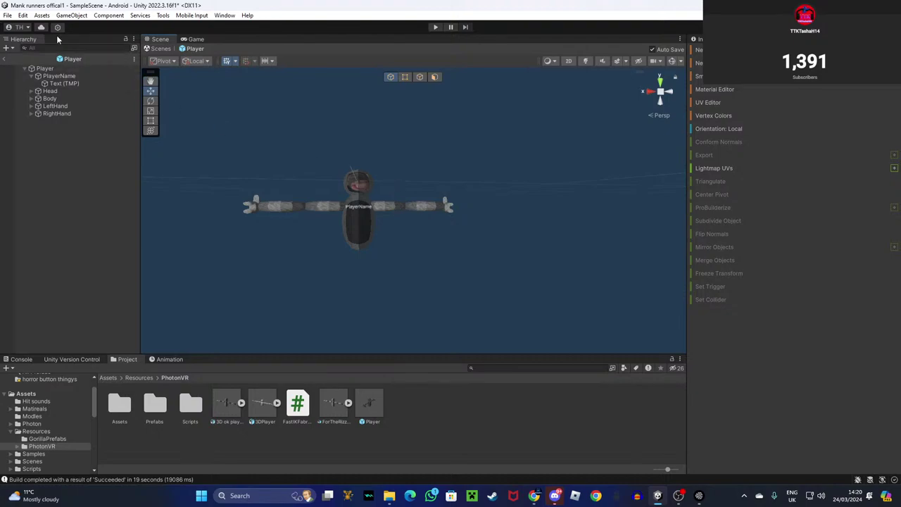
Leave the Player prefab for the main scene and select Cube (8), the wooden room of the Main map.
click(5, 60)
right_drag(500, 265, 422, 290)
key(w)
key(w)
mouse_move(422, 290)
alt+mouse_down()
mouse_move(460, 279)
mouse_move(412, 244)
mouse_move(387, 176)
mouse_move(451, 151)
mouse_move(640, 215)
mouse_move(517, 235)
mouse_move(525, 251)
mouse_move(555, 205)
mouse_move(575, 207)
mouse_move(461, 272)
mouse_move(217, 329)
mouse_move(354, 284)
mouse_move(479, 221)
mouse_move(629, 337)
mouse_move(130, 179)
mouse_move(413, 288)
mouse_move(406, 292)
alt+mouse_up()
right_drag(406, 292, 434, 256)
scroll(453, 276, down, 5)
click(472, 287)
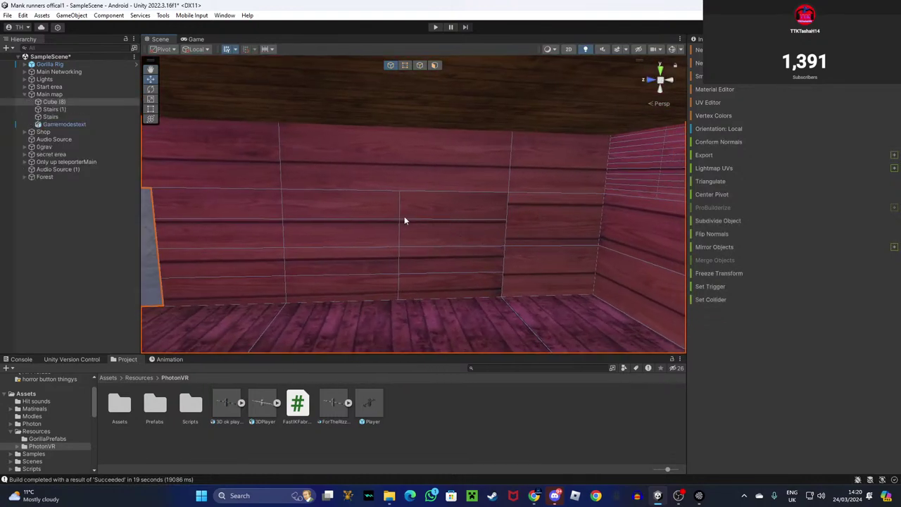
Select the wall faces at the room's corner on Cube (8) and extrude them outward along X into an alcove.
click(434, 65)
drag(466, 200, 540, 281)
right_drag(541, 280, 542, 181)
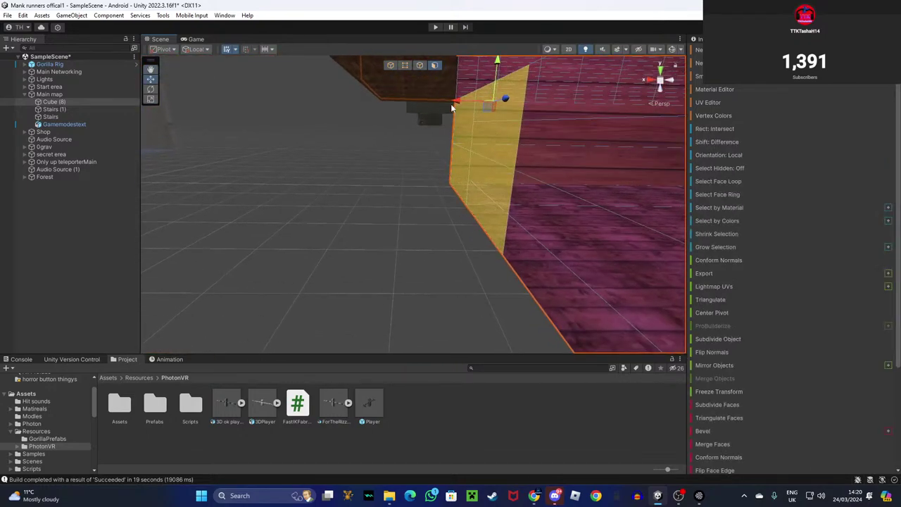
shift+drag(456, 100, 250, 106)
right_drag(451, 133, 480, 160)
Add the new alcove's floor, side wall and ceiling faces to the face selection on Cube (8).
alt+drag(479, 160, 385, 320)
right_drag(385, 319, 380, 235)
shift+drag(380, 199, 376, 280)
right_drag(376, 280, 444, 274)
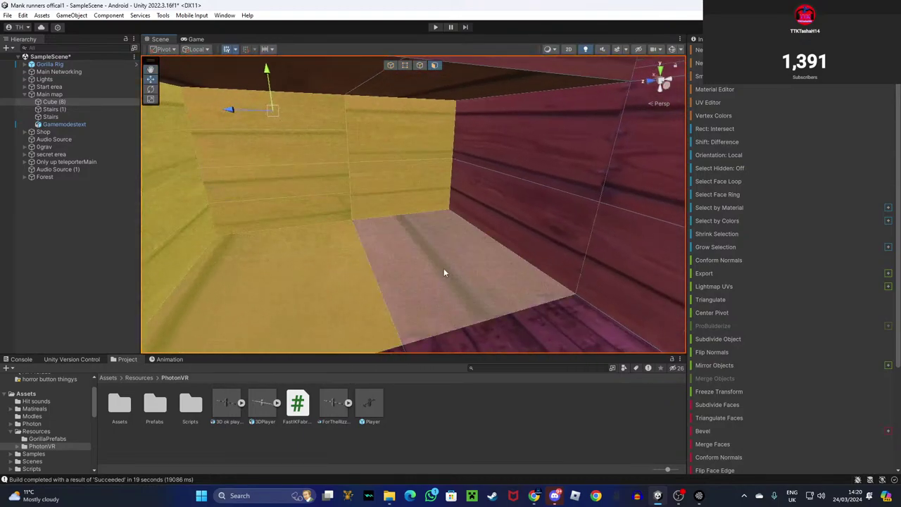
shift+click(444, 272)
shift+click(485, 195)
shift+click(477, 140)
shift+click(446, 92)
shift+click(324, 78)
right_drag(429, 145, 357, 162)
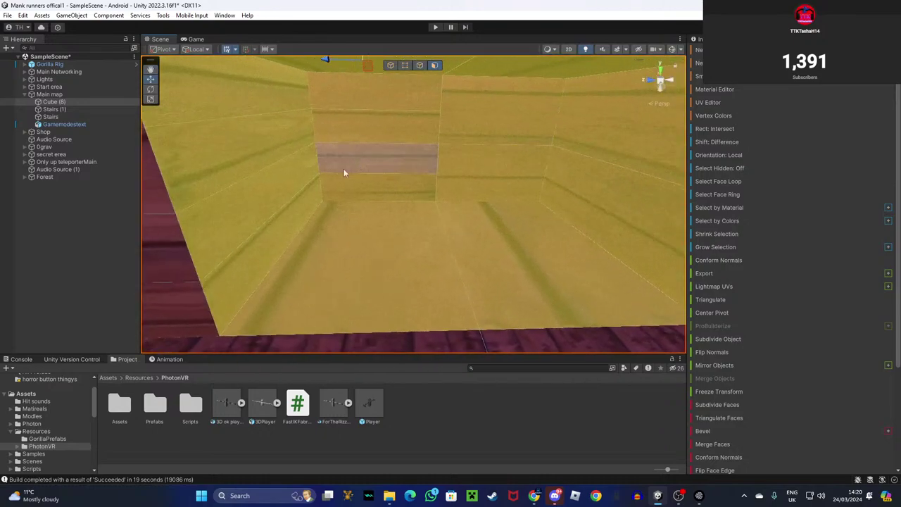
Apply a dark material from the Matireals folder to the selected alcove faces.
click(35, 408)
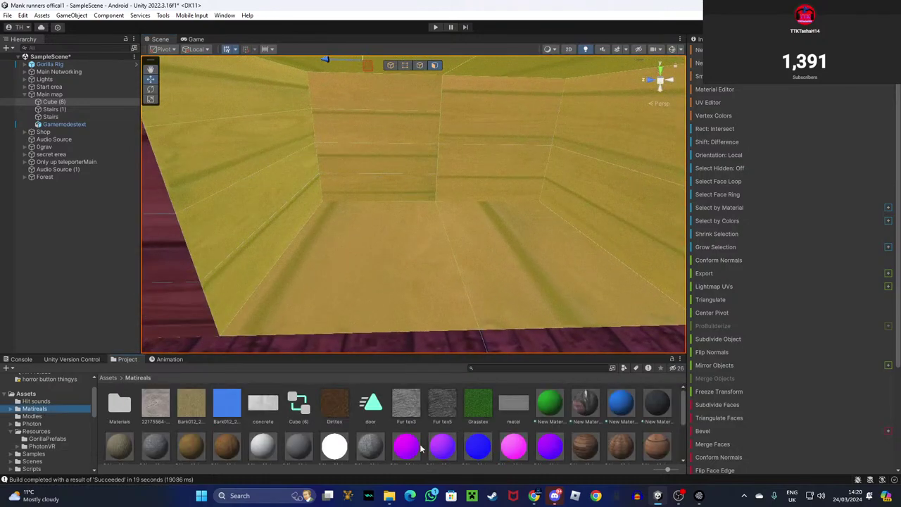
scroll(275, 435, down, 2)
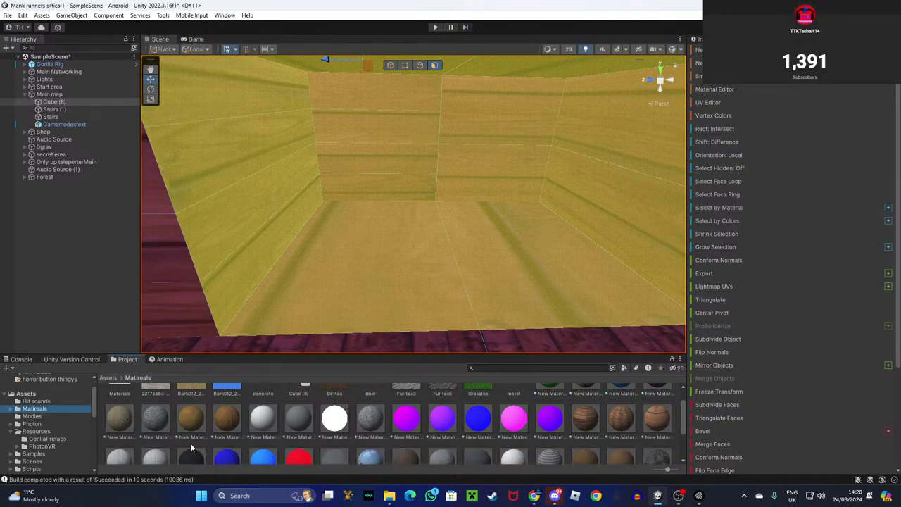
drag(404, 438, 374, 309)
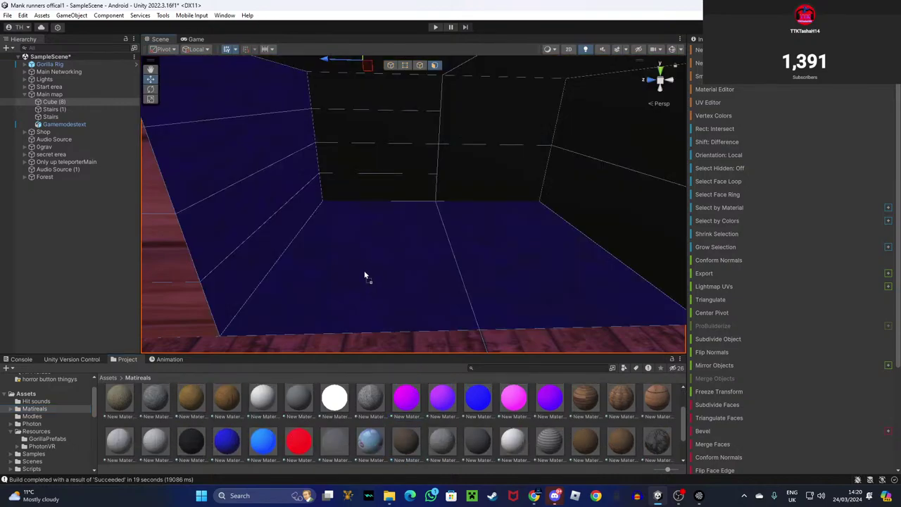
Cover the selected alcove faces on Cube (8) with a dark brown material from the Matireals folder.
drag(365, 275, 367, 277)
scroll(482, 415, down, 2)
click(602, 440)
Select the alcove's end wall faces and move them farther outward along X to lengthen the passage.
right_drag(446, 183, 373, 134)
click(400, 169)
key(s)
drag(364, 129, 461, 230)
right_drag(396, 214, 346, 218)
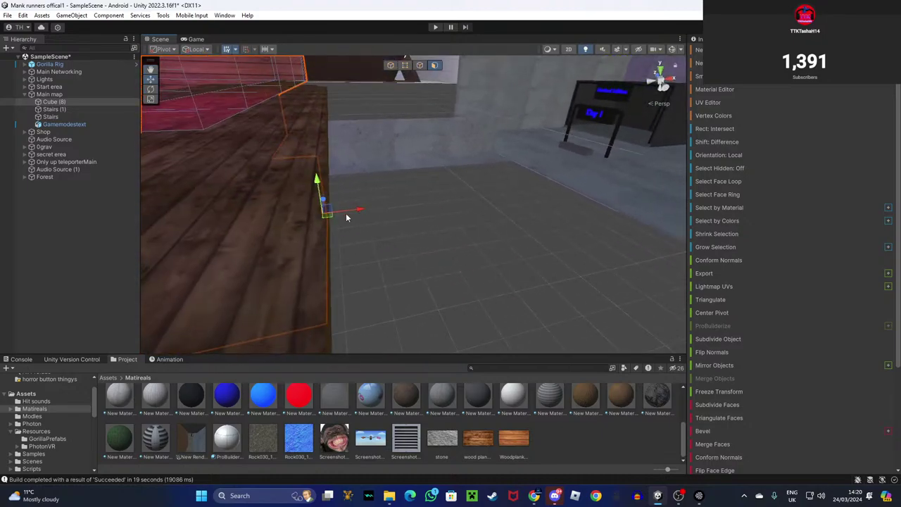
drag(355, 210, 451, 208)
right_drag(451, 209, 449, 187)
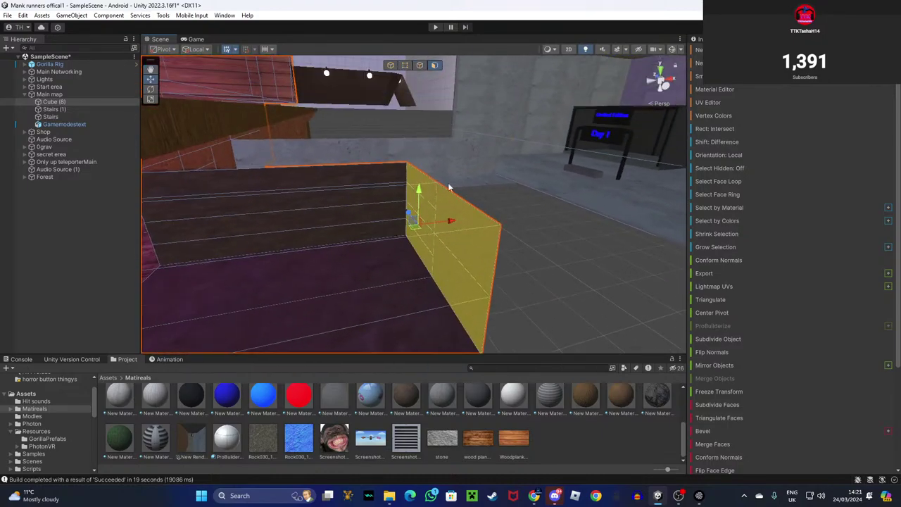
Extrude the passage's end faces a short distance along X and rotate them to angle downward.
click(153, 89)
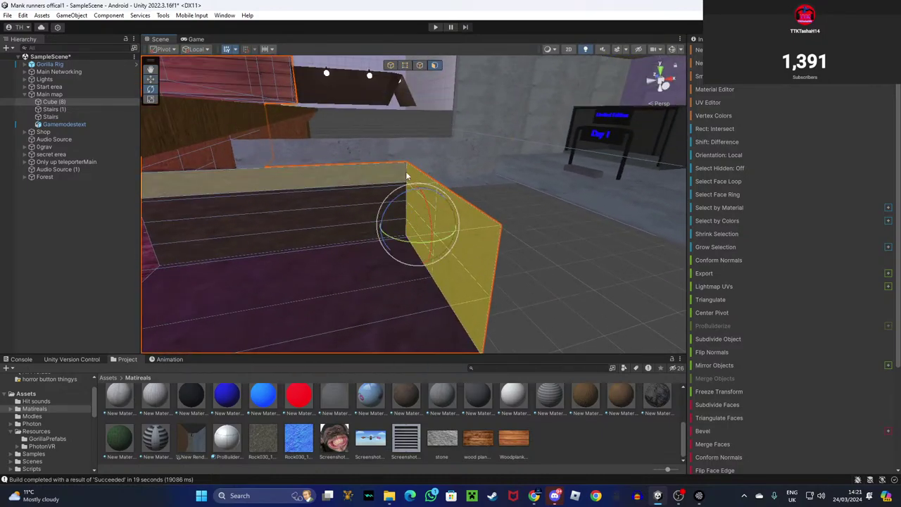
click(153, 80)
shift+drag(449, 224, 485, 229)
right_drag(485, 228, 482, 208)
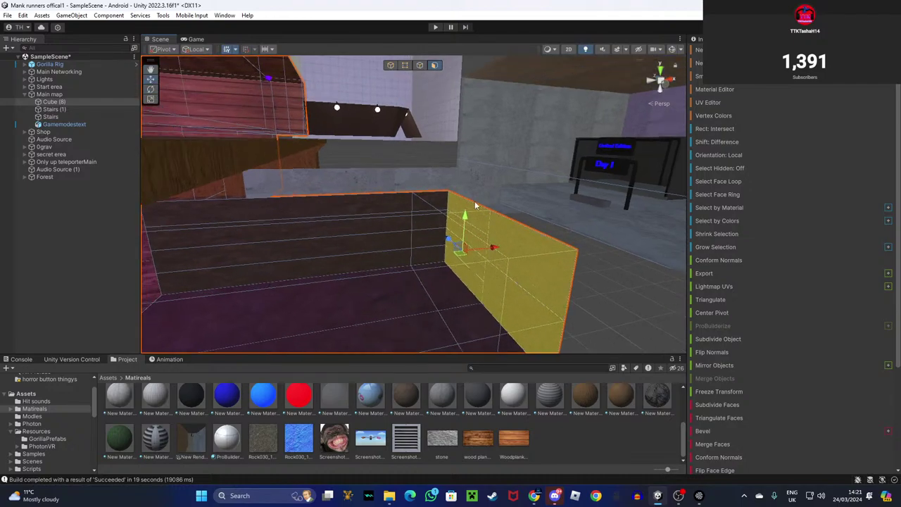
click(152, 91)
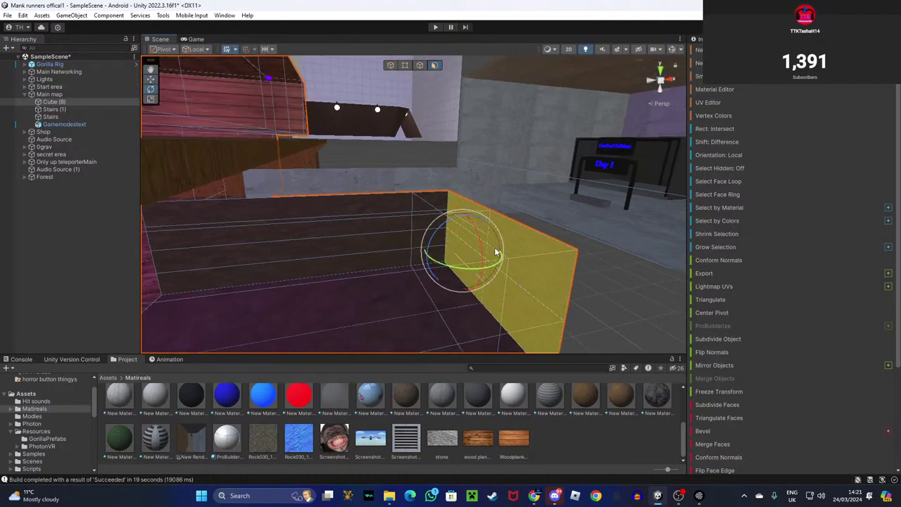
drag(446, 219, 497, 210)
click(152, 80)
Set the transform handle to Center and Global, and shift the tilted end faces slightly along X.
right_drag(367, 165, 401, 204)
click(193, 55)
click(209, 62)
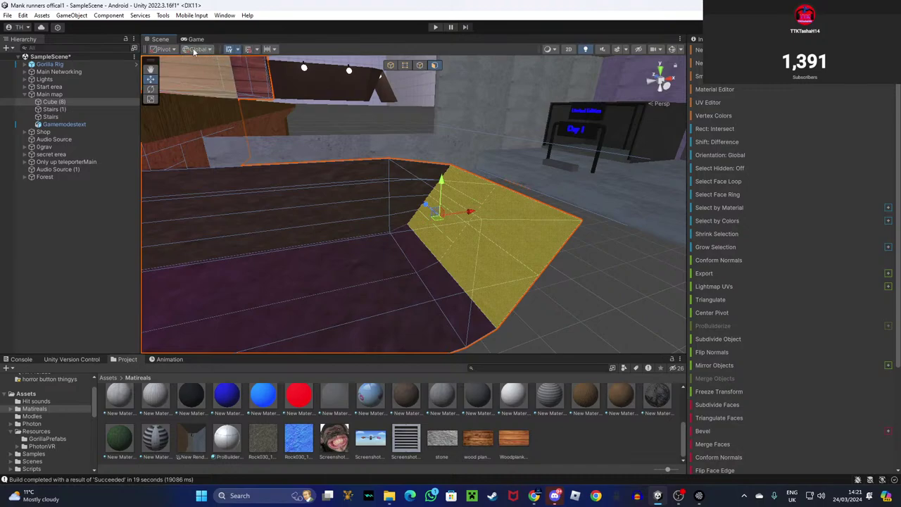
click(195, 49)
click(205, 71)
click(163, 49)
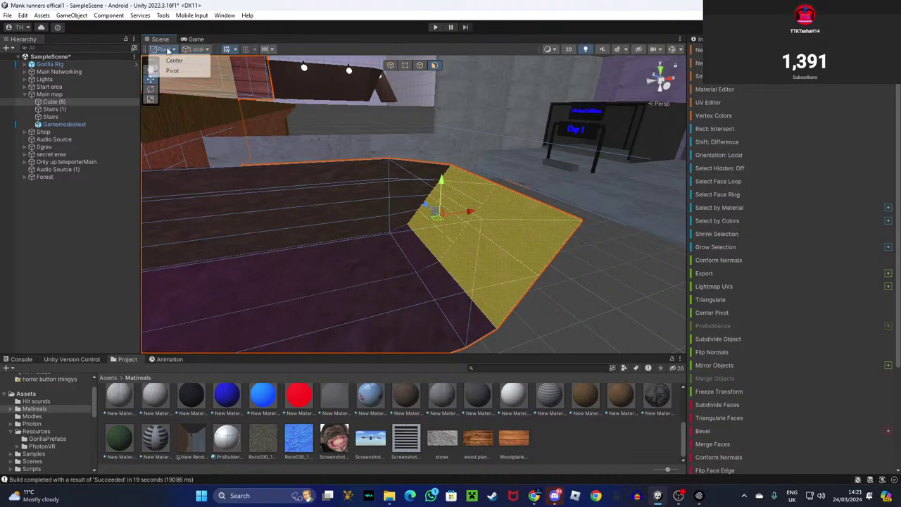
click(188, 61)
click(204, 49)
click(209, 61)
mouse_move(498, 219)
mouse_down()
mouse_move(510, 209)
mouse_move(487, 210)
mouse_move(494, 223)
mouse_up()
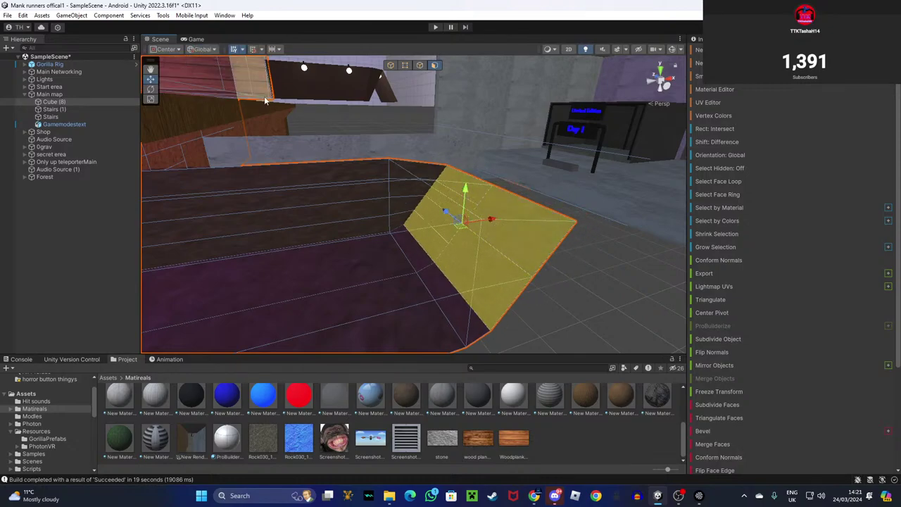
Try to extrude the tilted end faces downward and rotate them further.
shift+drag(463, 192, 457, 287)
right_drag(457, 287, 506, 331)
drag(390, 217, 427, 132)
click(151, 88)
right_drag(426, 132, 461, 203)
key(s)
key(w)
key(s)
key(z)
key(ctrl+z)
key(ctrl+z)
key(ctrl+z)
key(ctrl+z)
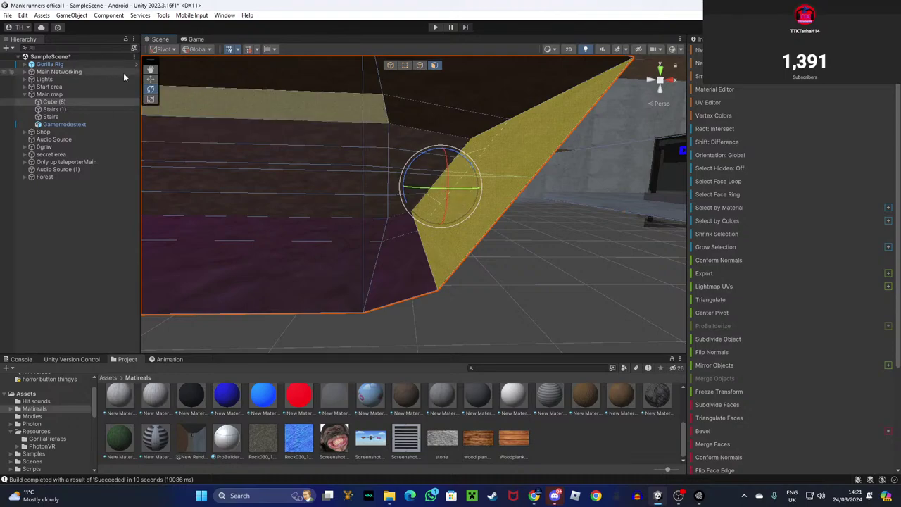
Lower the tilted end faces and extrude them outward and down into the next segment of the bend.
click(151, 79)
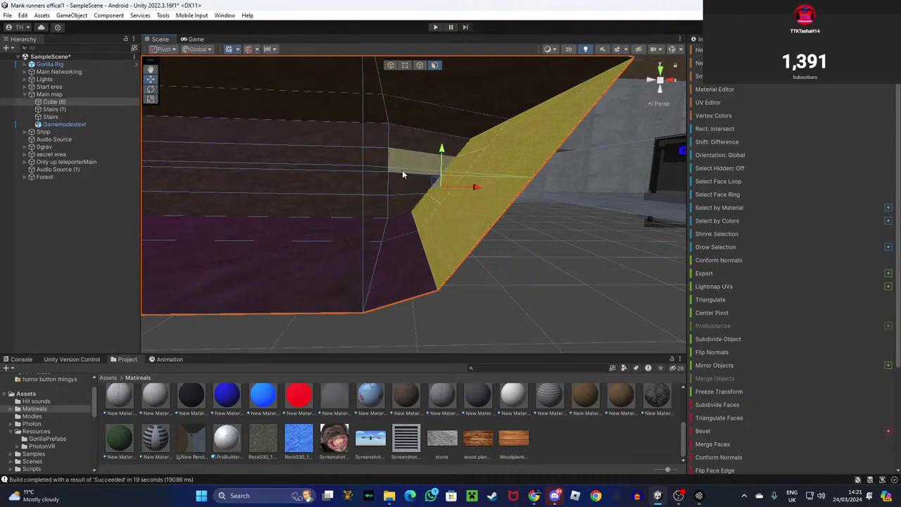
drag(438, 156, 438, 174)
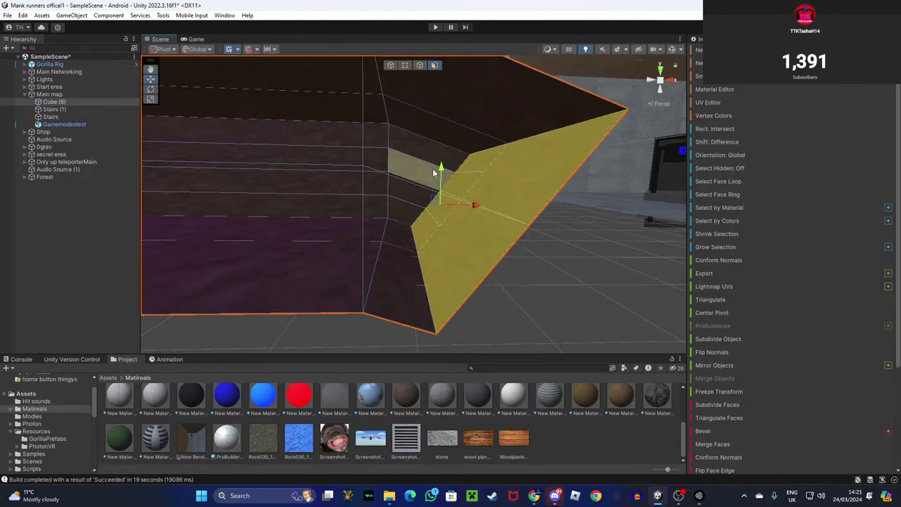
drag(475, 211, 555, 215)
drag(531, 171, 522, 226)
drag(559, 260, 532, 260)
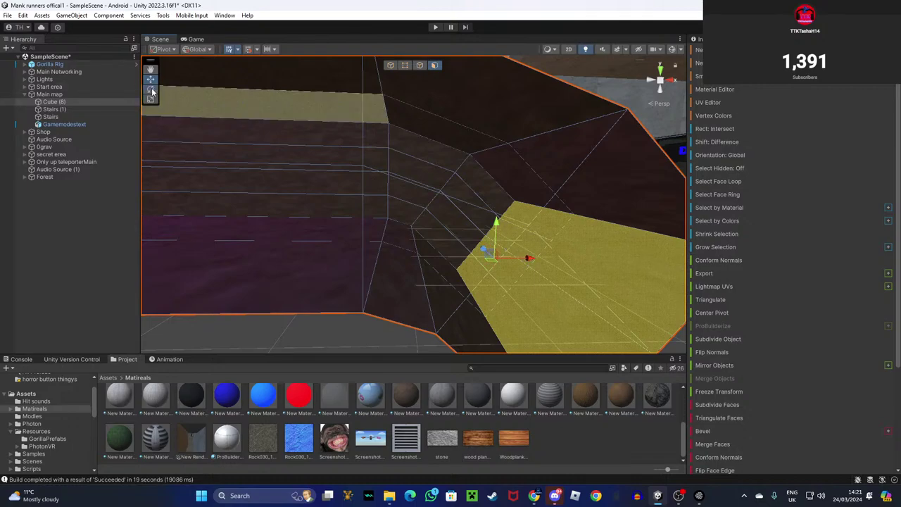
Rotate the new segment's end faces further downward to continue the bend.
click(152, 90)
right_drag(355, 162, 470, 222)
drag(354, 161, 390, 155)
right_drag(390, 155, 510, 176)
alt+drag(509, 178, 204, 105)
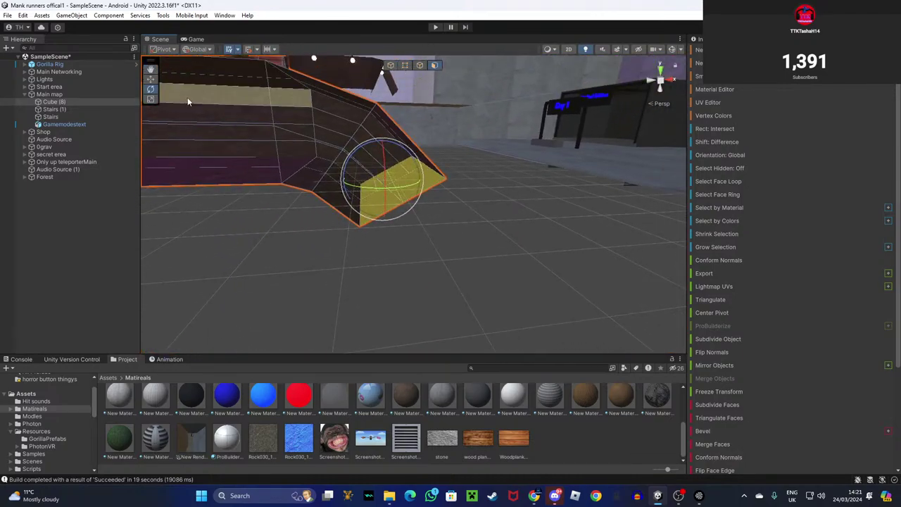
Extrude the passage's end faces downward again and rotate them until they face straight down.
click(151, 80)
drag(380, 143, 432, 245)
click(151, 89)
right_drag(432, 245, 439, 307)
alt+drag(438, 307, 426, 220)
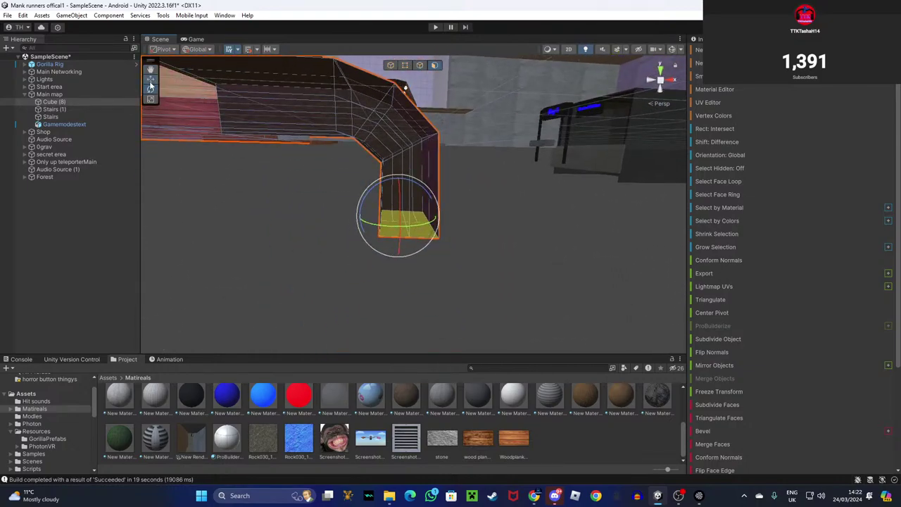
Extrude the level end faces straight down into a vertical shaft.
click(150, 81)
shift+drag(400, 182, 402, 230)
mouse_move(521, 188)
right_down()
mouse_move(524, 256)
mouse_move(514, 190)
right_up()
key(w)
key(s)
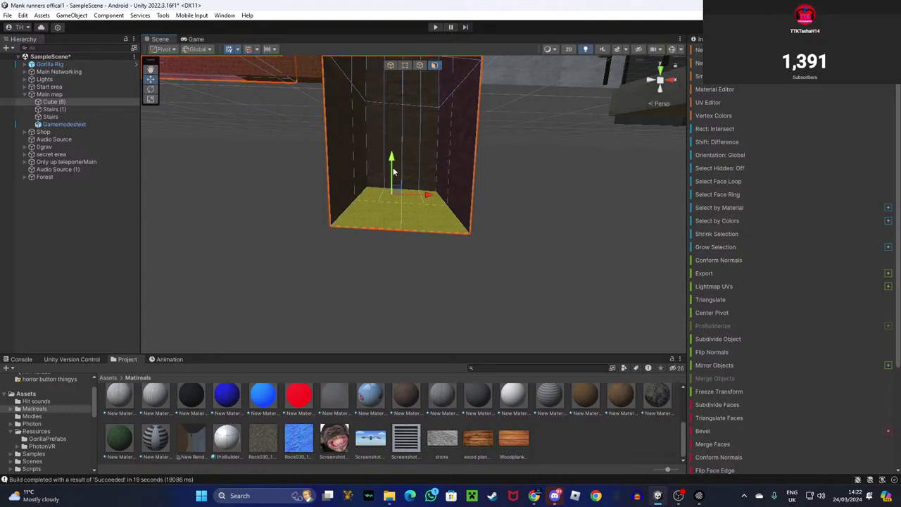
Try to rotate the vertical shaft's bottom faces and extrude them farther down.
click(150, 89)
drag(419, 172, 407, 162)
click(151, 71)
click(151, 80)
drag(390, 164, 384, 212)
right_drag(497, 147, 518, 133)
key(s)
key(ctrl+z)
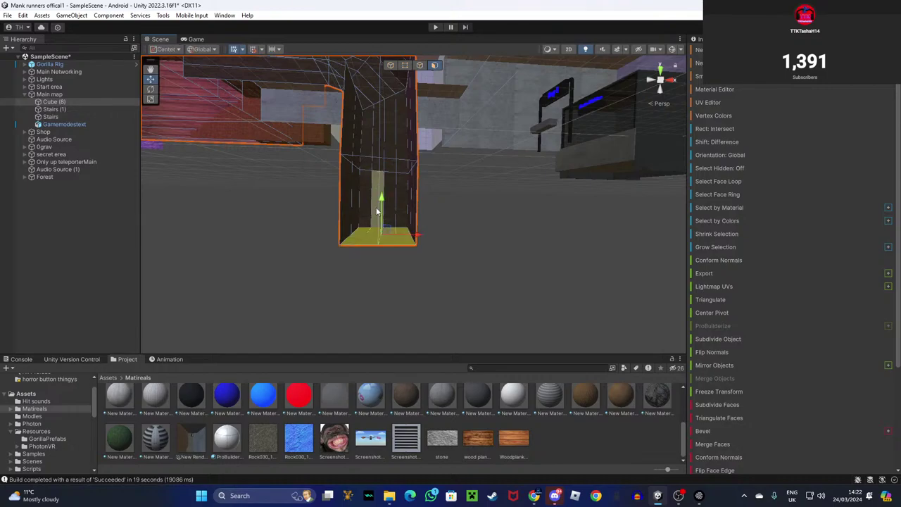
key(ctrl+z)
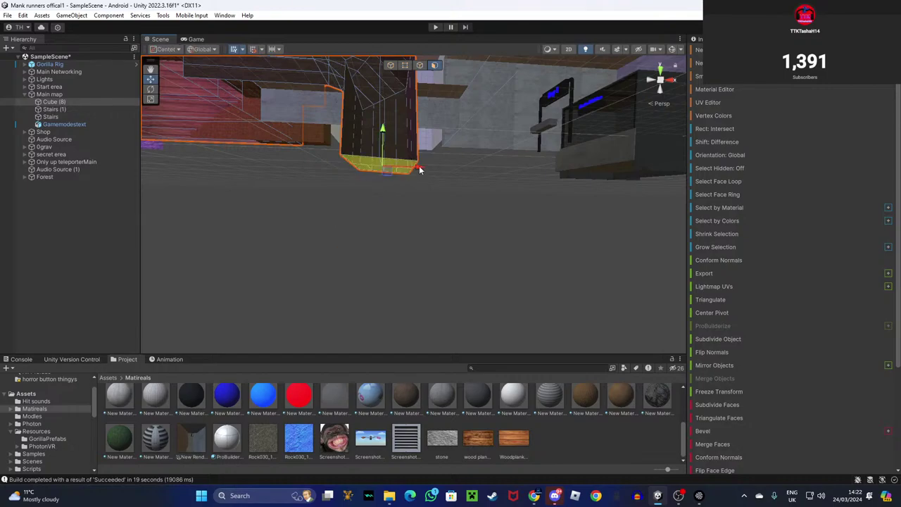
Extrude the shaft's bottom faces down and tilt them around Z so the tunnel curves back under the map.
click(150, 89)
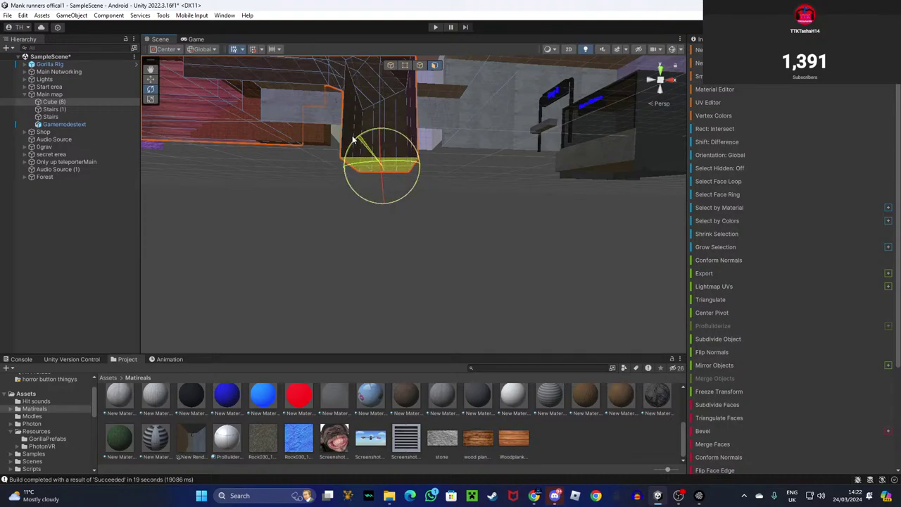
drag(357, 141, 360, 138)
click(150, 79)
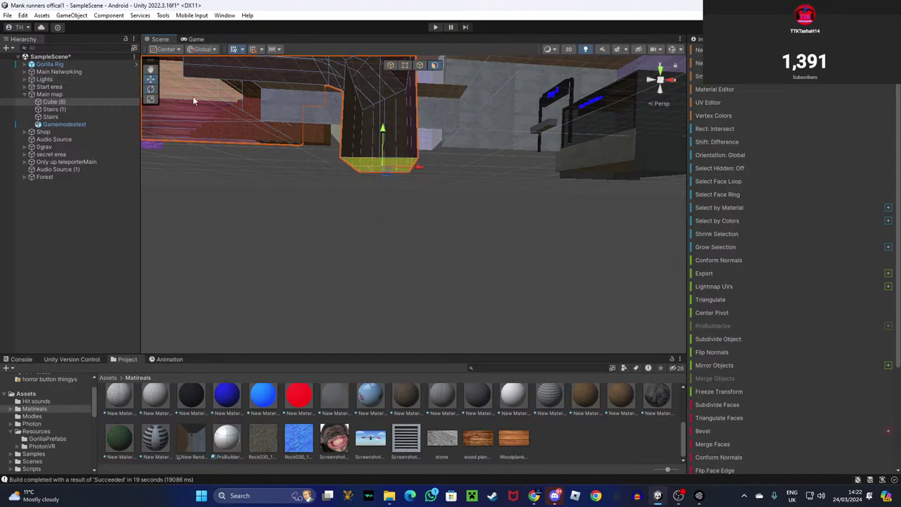
drag(385, 147, 406, 203)
click(150, 89)
key(w)
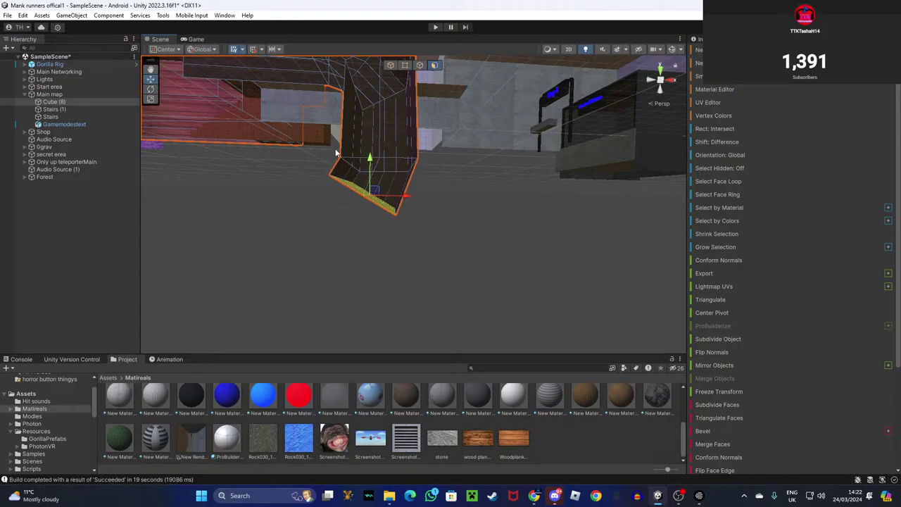
Extrude another segment from the tilted bottom faces and rotate its end further around Z.
shift+drag(369, 166, 382, 229)
click(152, 89)
click(150, 79)
right_drag(436, 228, 279, 99)
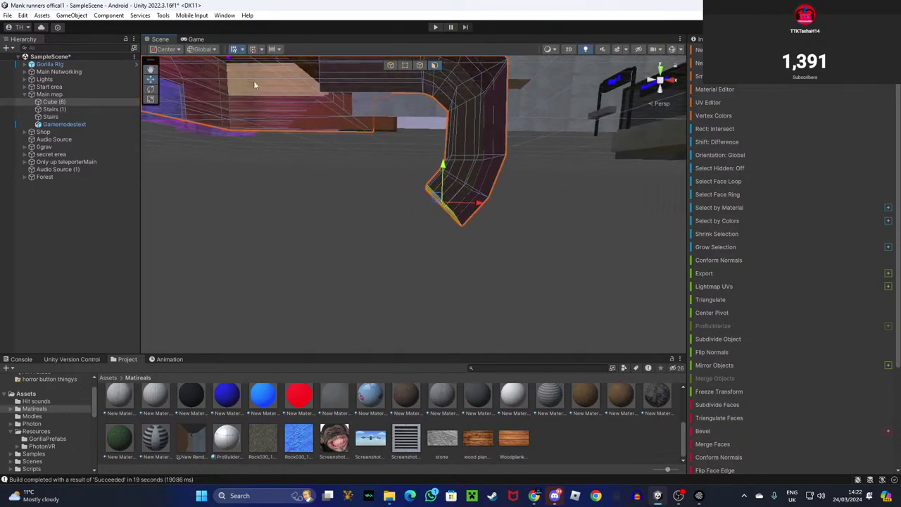
Extrude the tunnel's end faces back along X under the map and lower them slightly.
click(151, 99)
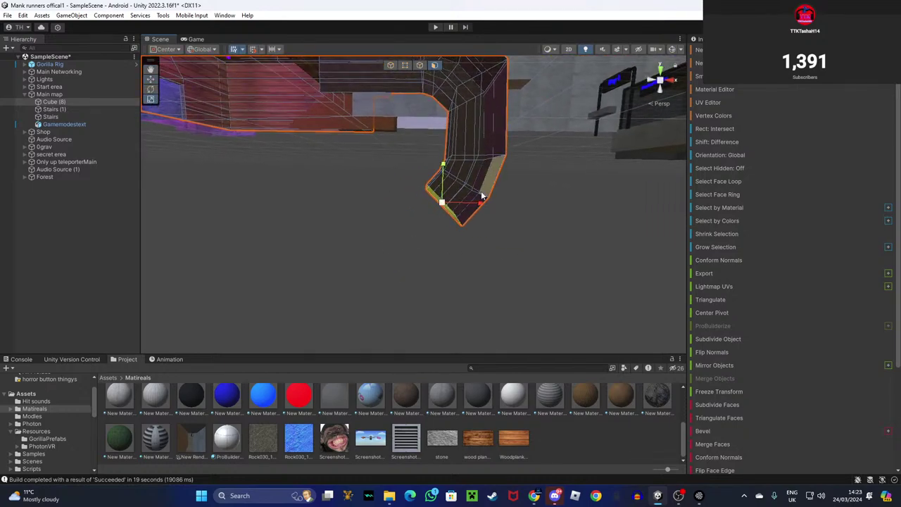
click(150, 80)
drag(477, 207, 431, 209)
drag(388, 170, 378, 178)
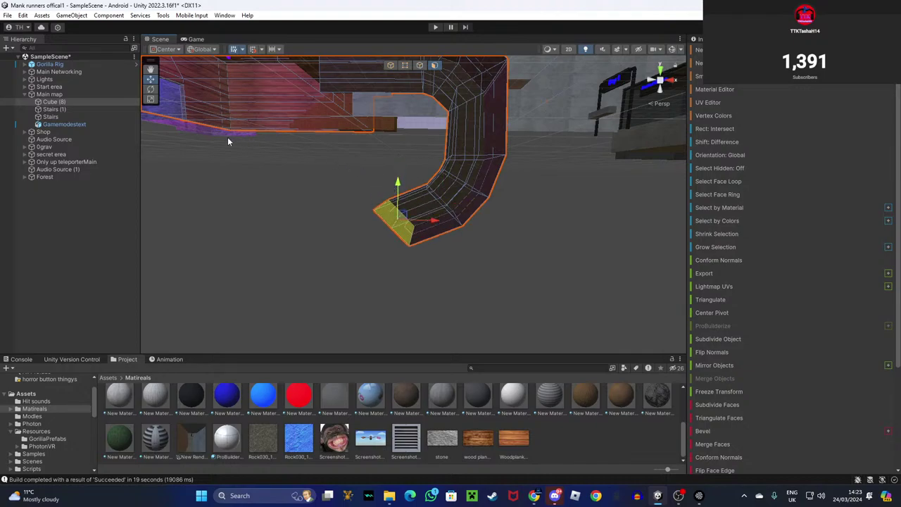
Rotate the tunnel's end faces upright so that the curve finishes horizontally.
click(150, 89)
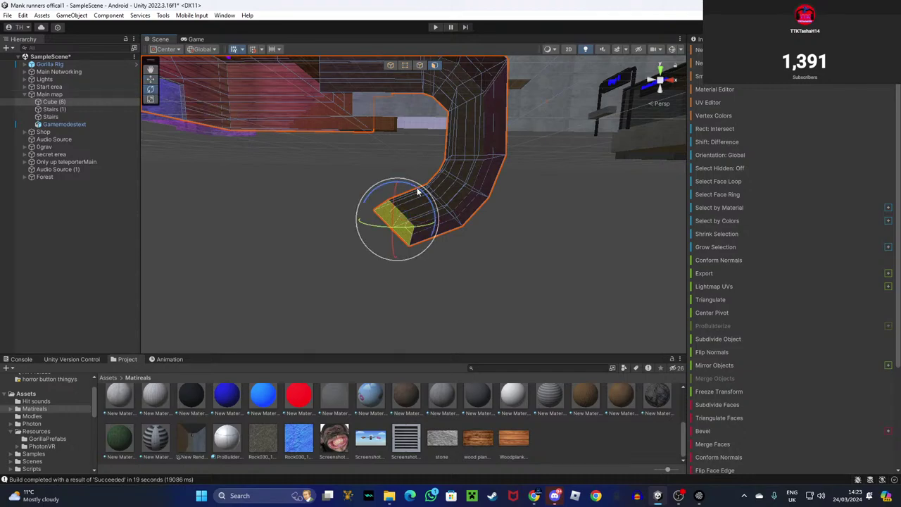
drag(417, 195, 467, 229)
key(w)
right_drag(464, 226, 433, 230)
drag(376, 254, 371, 243)
Scale the upright end faces much wider along Z to form the opening of a room.
right_drag(371, 247, 574, 235)
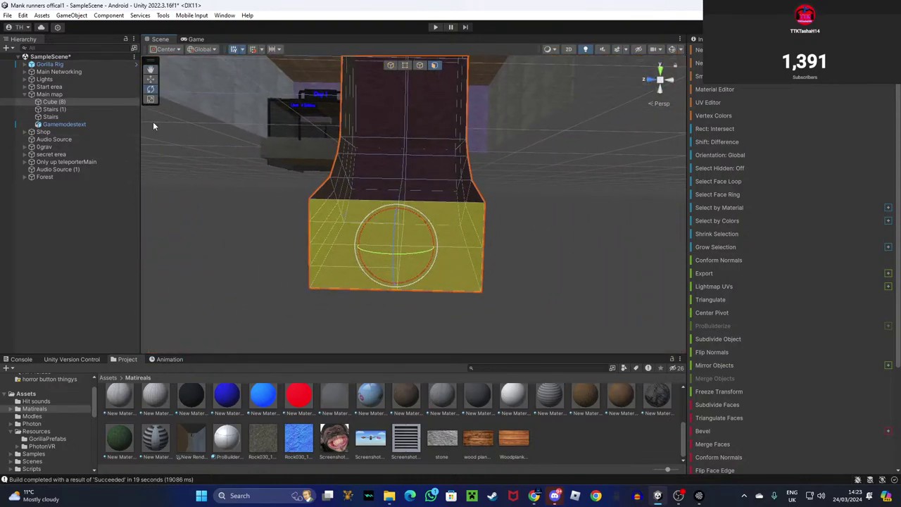
click(151, 99)
drag(360, 246, 285, 254)
right_drag(285, 254, 404, 201)
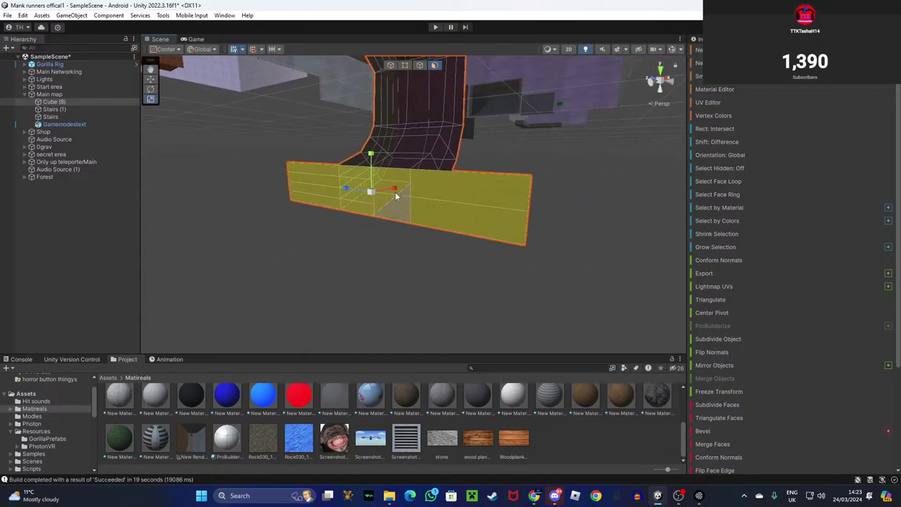
drag(347, 187, 340, 188)
right_drag(341, 189, 373, 213)
Extrude the widened end faces far along X into a long underground room.
click(155, 79)
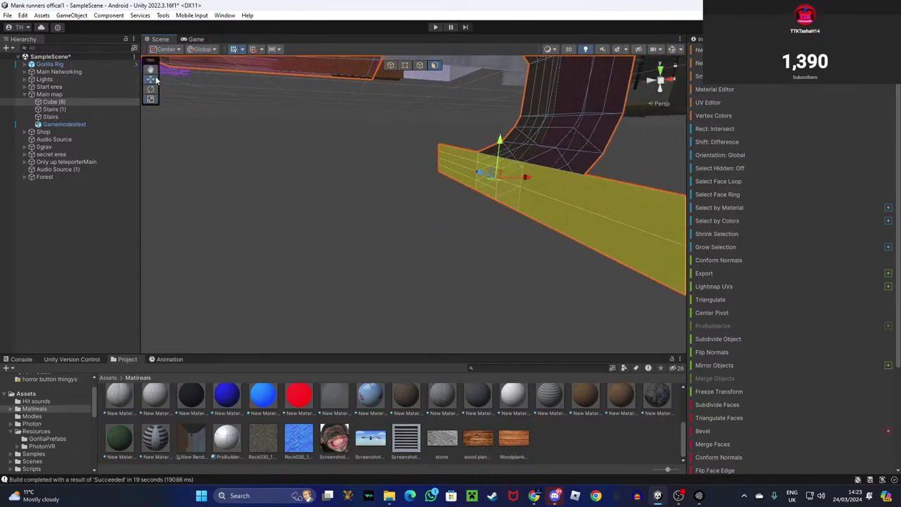
drag(525, 179, 394, 186)
alt+drag(607, 195, 366, 149)
Raise the underground room's selected ceiling faces along Y to make the room taller.
right_drag(366, 149, 442, 190)
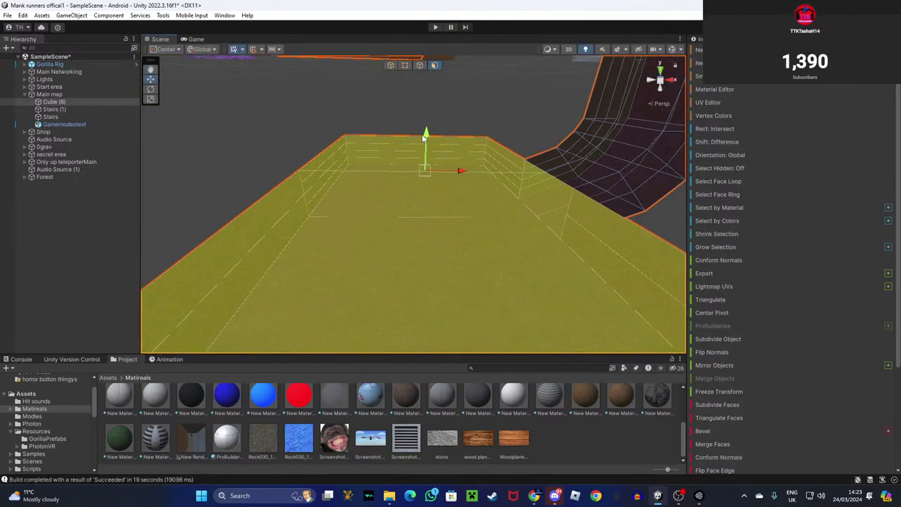
drag(426, 139, 453, 83)
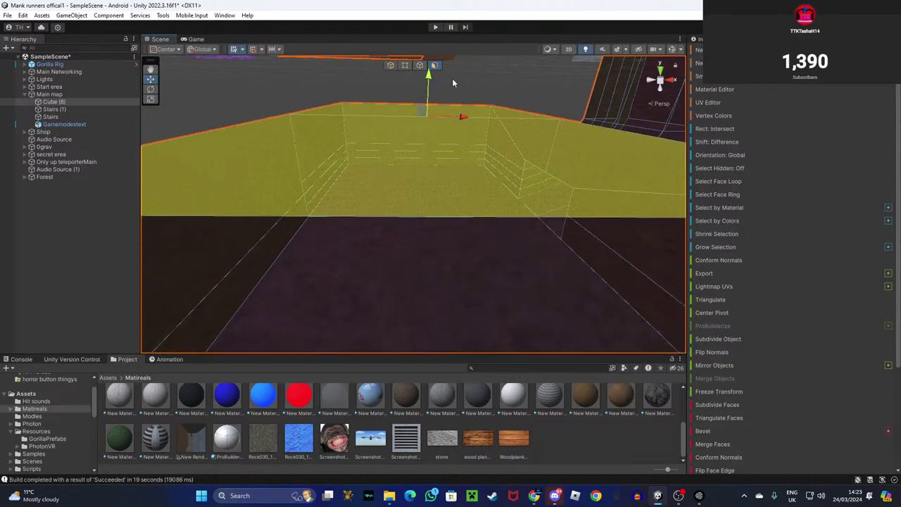
key(ctrl+z)
drag(426, 136, 428, 35)
right_drag(419, 121, 458, 126)
key(s)
drag(430, 127, 425, 151)
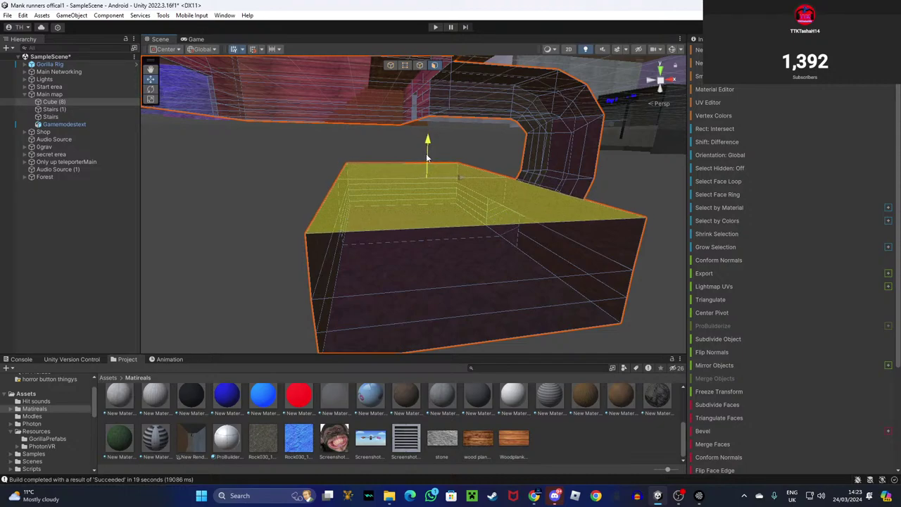
Try to subdivide the selected faces of the underground room's long wall.
right_drag(460, 183, 318, 189)
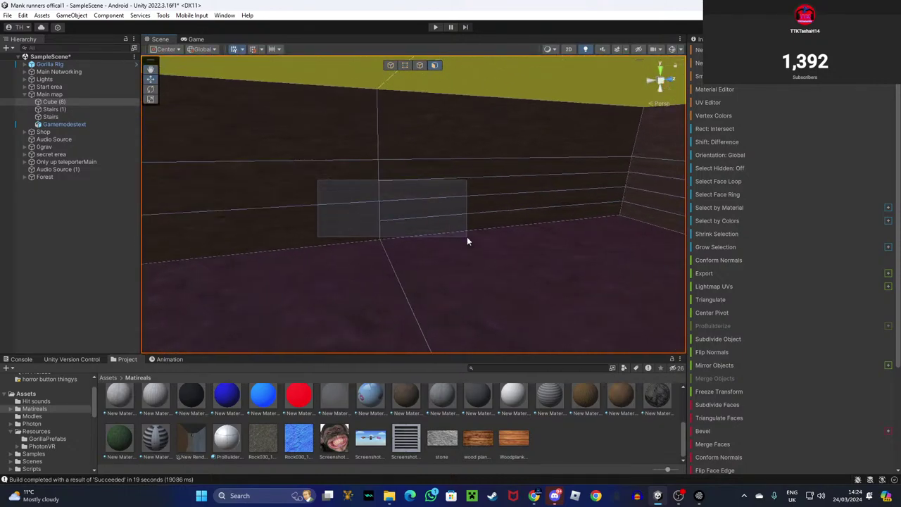
double_click(463, 232)
click(387, 226)
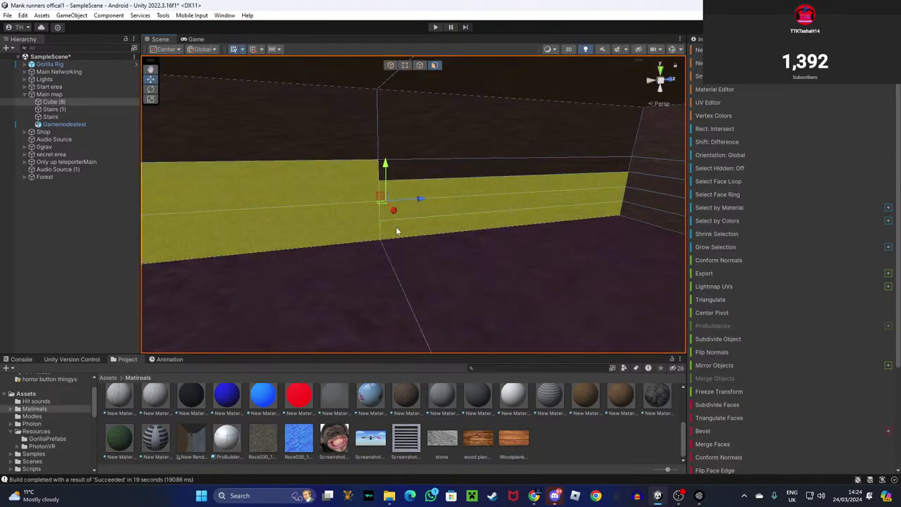
shift+click(387, 135)
click(721, 406)
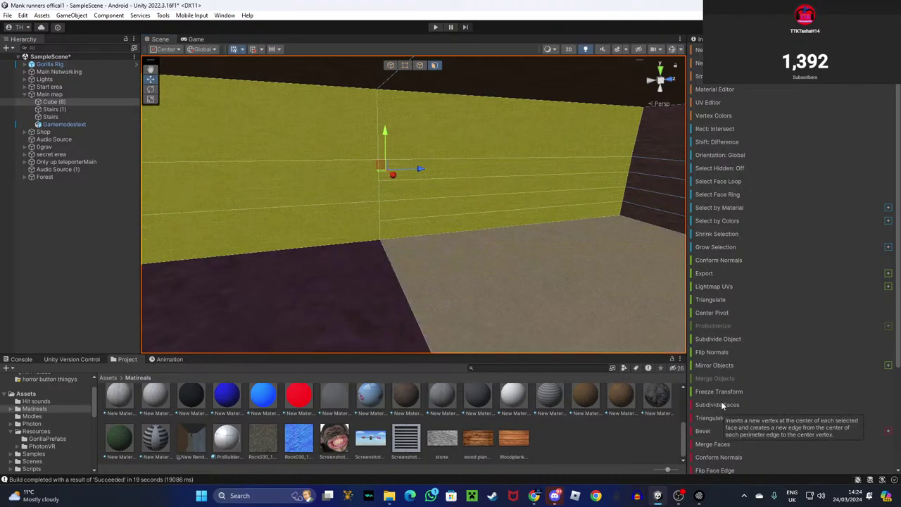
click(344, 218)
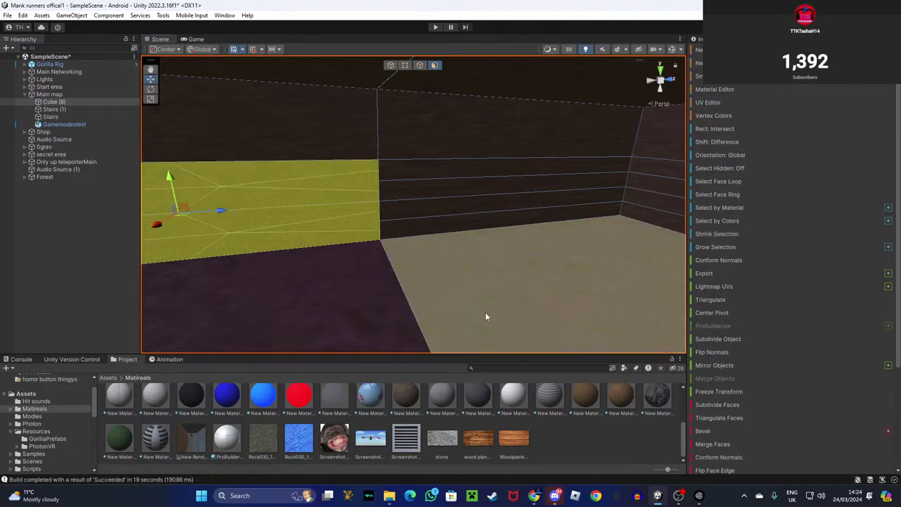
click(320, 229)
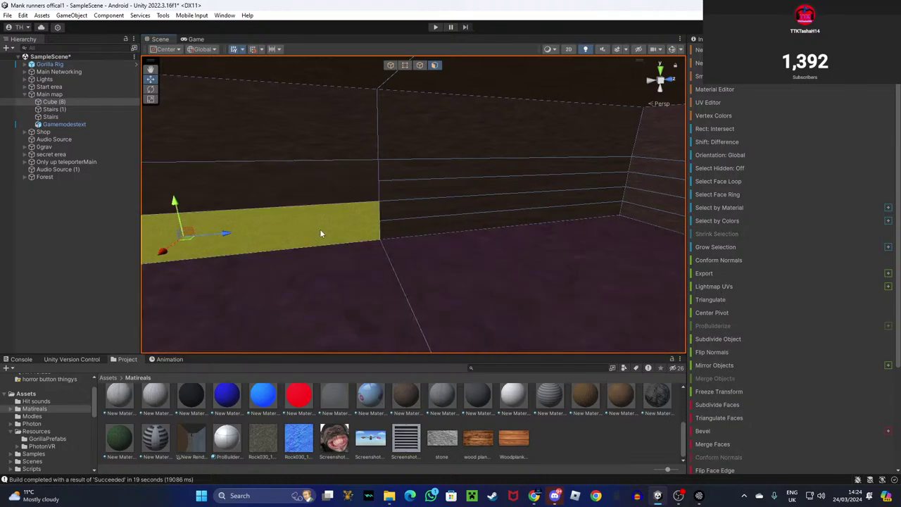
click(721, 404)
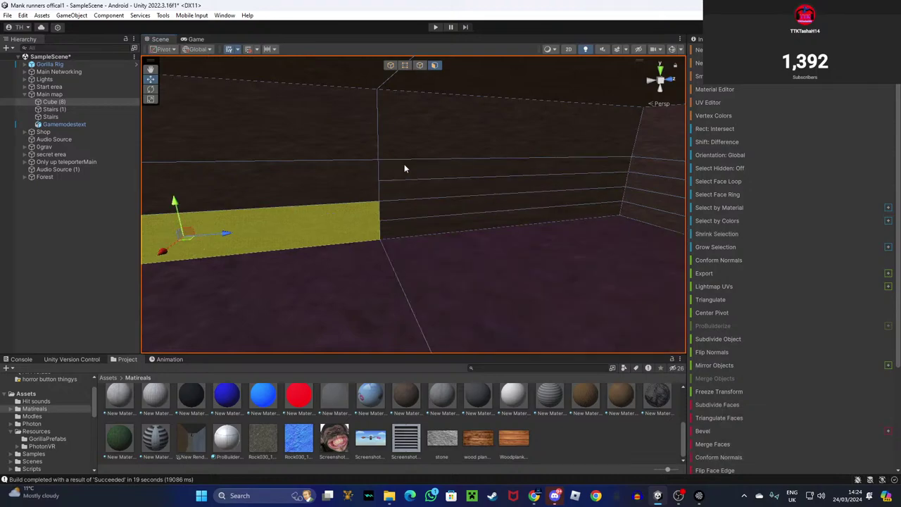
Subdivide the lower faces of the wall section beside the room's corner to form a passage opening.
drag(445, 232, 445, 229)
right_drag(525, 251, 504, 268)
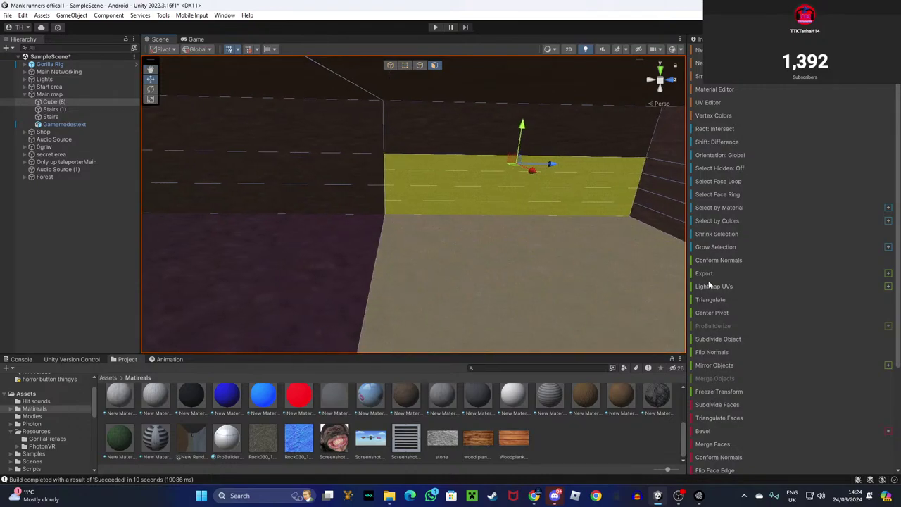
click(724, 405)
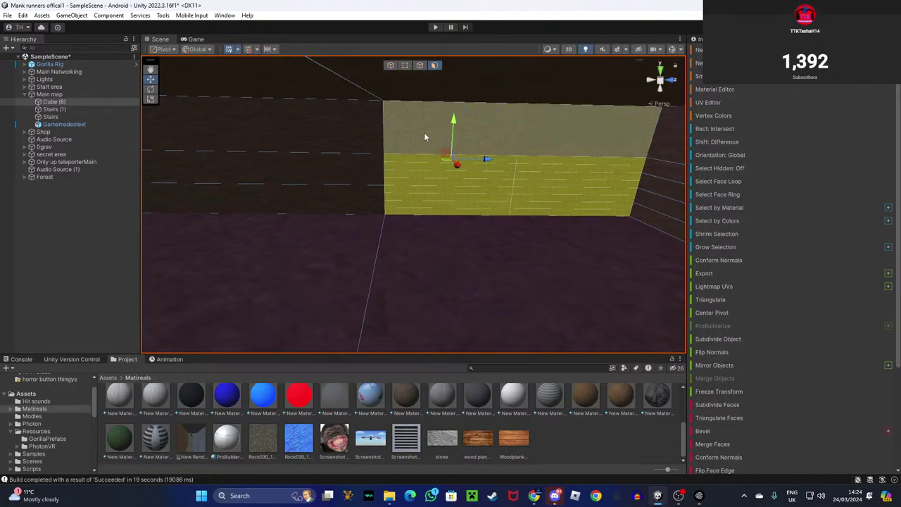
click(424, 132)
drag(440, 210, 440, 212)
right_drag(441, 212, 609, 156)
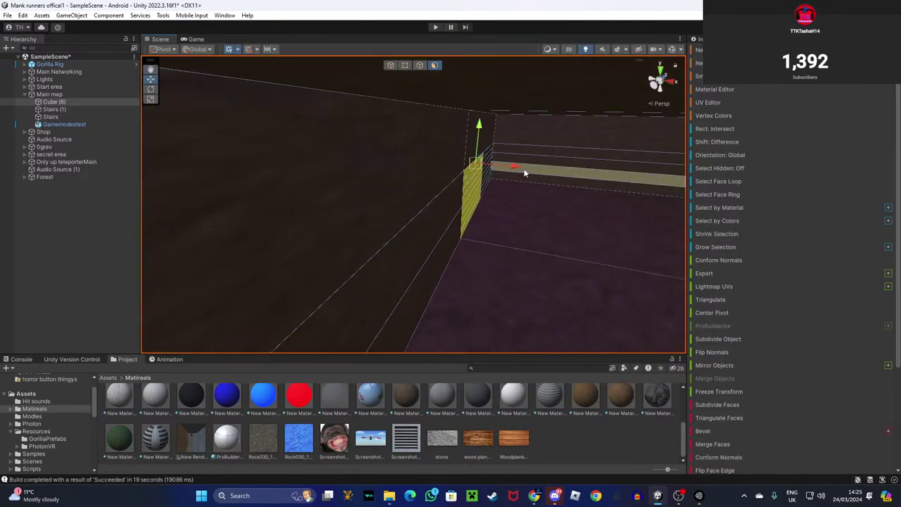
Extrude the subdivided wall faces outward along X and lower the end faces along Y to slope the new passage downward.
drag(516, 166, 404, 147)
right_drag(404, 148, 523, 166)
key(s)
key(w)
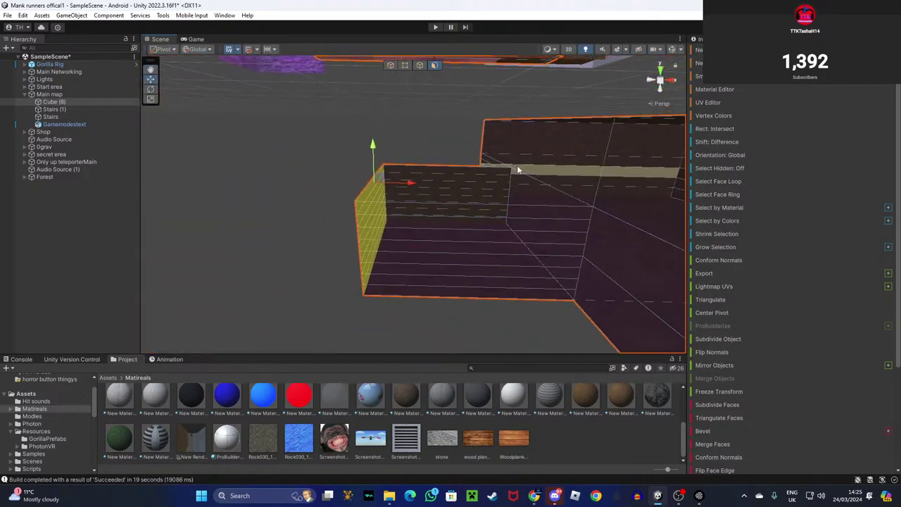
drag(374, 156, 373, 221)
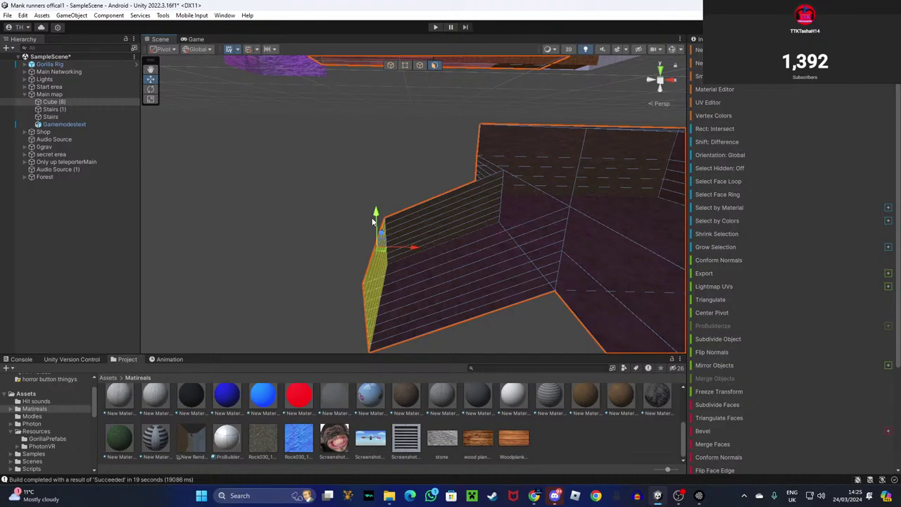
right_drag(395, 171, 281, 180)
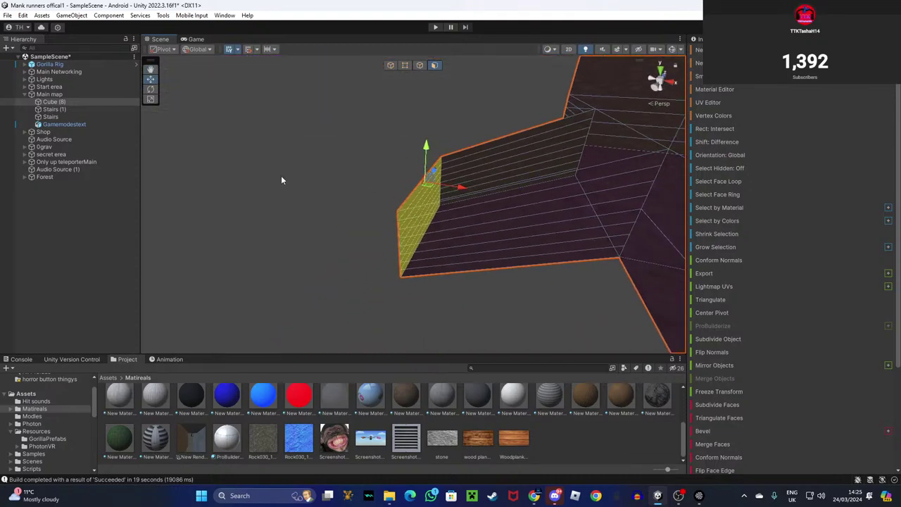
Tilt the passage's end faces to match the downward slope and extrude them into another descending segment.
click(151, 90)
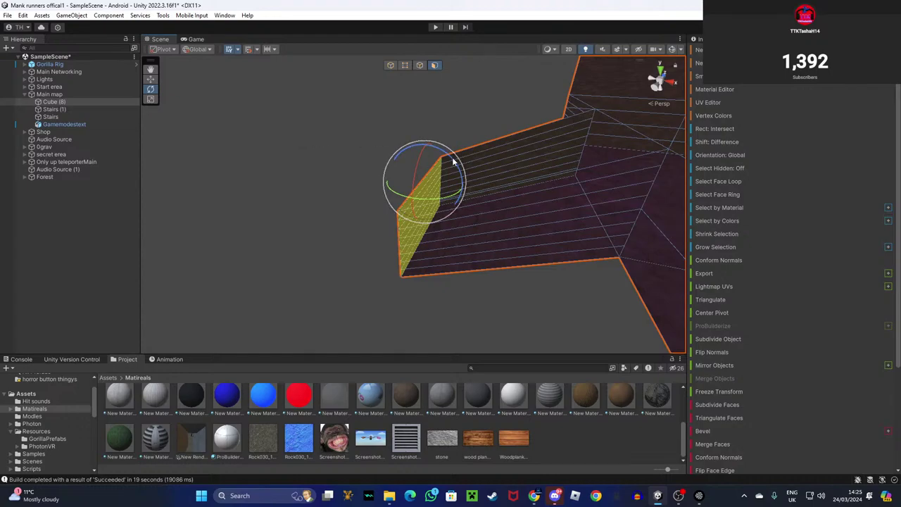
drag(454, 162, 426, 150)
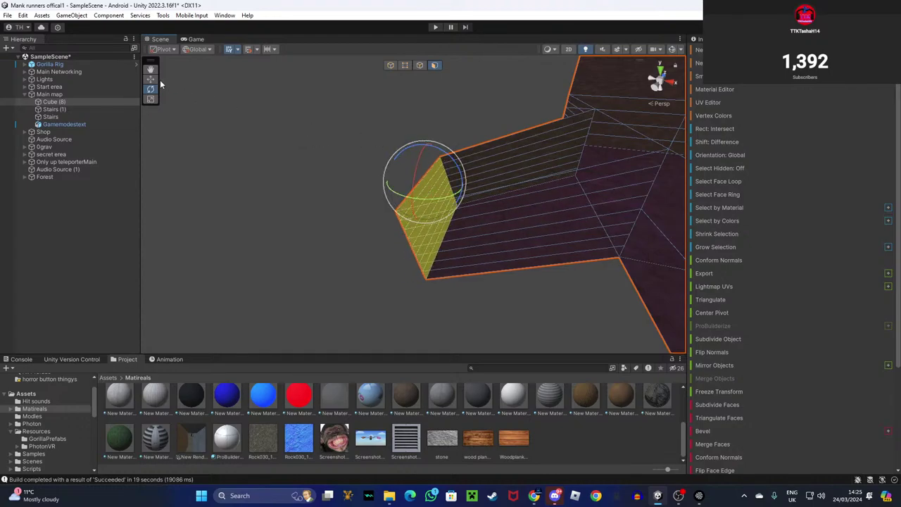
click(151, 80)
shift+drag(458, 188, 362, 234)
mouse_move(362, 235)
right_down()
mouse_move(400, 246)
mouse_move(373, 233)
right_up()
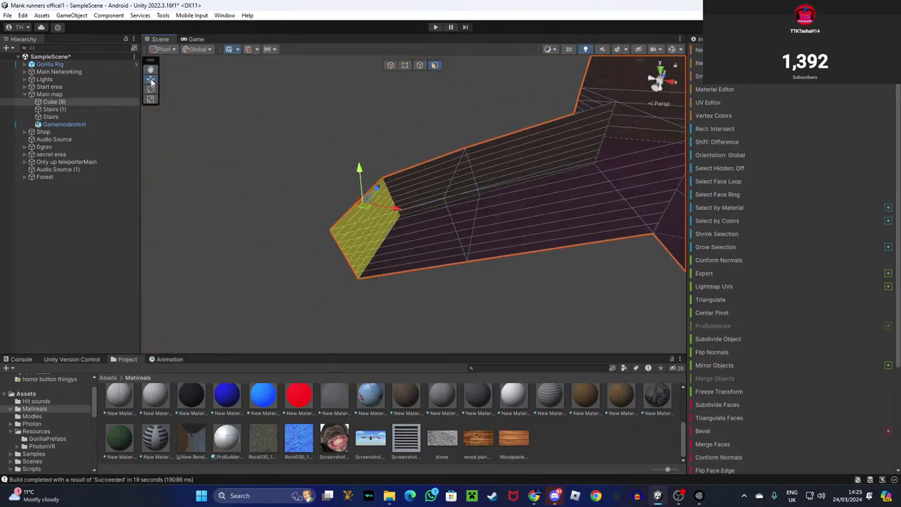
Extrude the sloped end faces along X and rotate the new end upright so the passage levels out.
drag(391, 207, 301, 190)
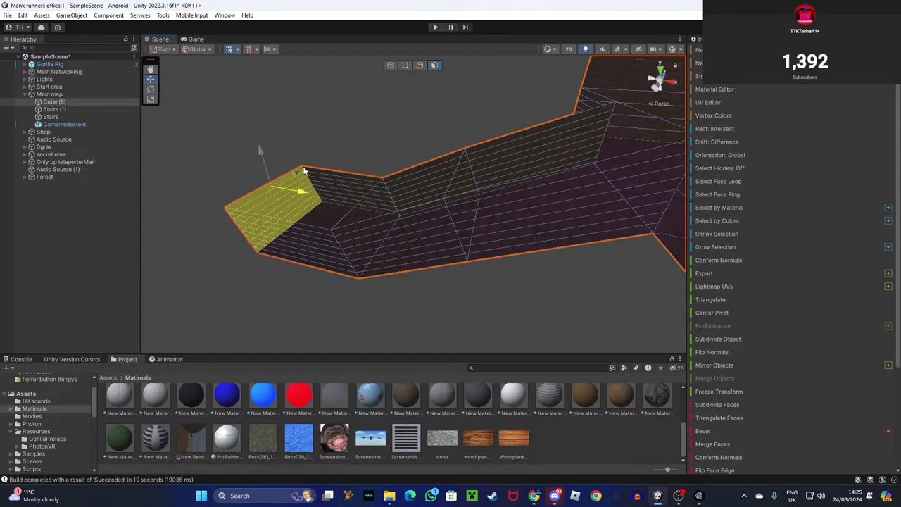
click(151, 90)
drag(279, 141, 319, 209)
right_drag(320, 204, 422, 164)
key(d)
mouse_move(396, 177)
mouse_down()
mouse_move(387, 169)
mouse_move(394, 176)
mouse_up()
key(s)
right_drag(420, 217, 443, 236)
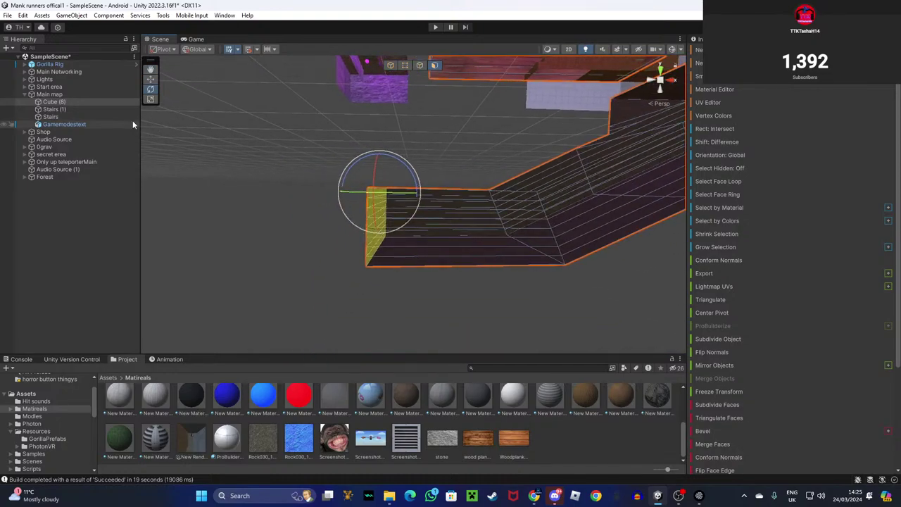
Extrude the upright end faces further along X to lengthen the level passage.
click(150, 78)
shift+drag(408, 194, 306, 200)
right_drag(306, 200, 170, 204)
key(w)
key(s)
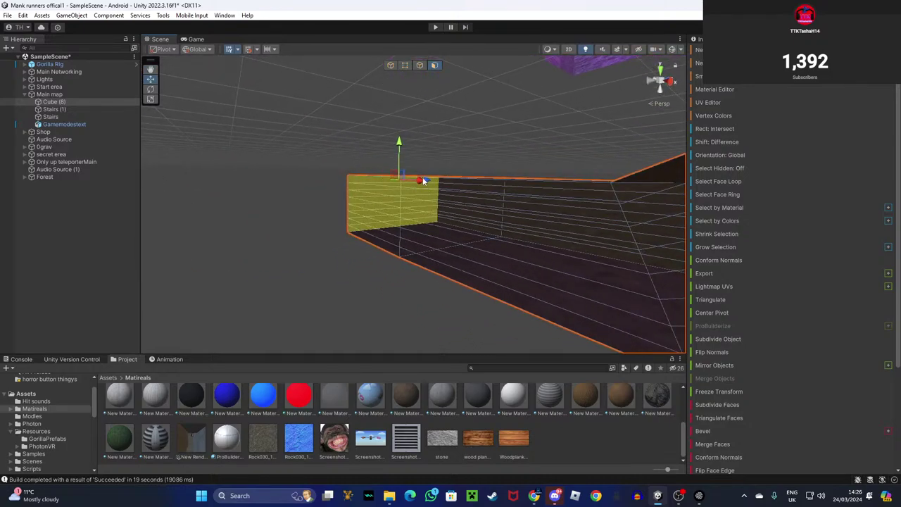
Scale the passage's end faces much wider along Z and extrude them along X into a second underground room.
right_drag(251, 157, 151, 159)
key(w)
key(d)
drag(484, 142, 603, 156)
right_drag(602, 155, 567, 138)
alt+drag(567, 139, 176, 72)
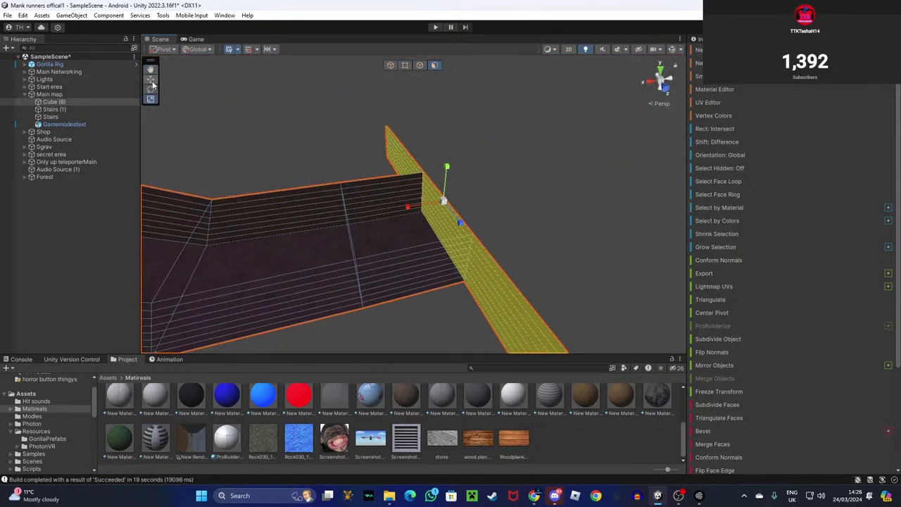
shift+drag(420, 209, 373, 188)
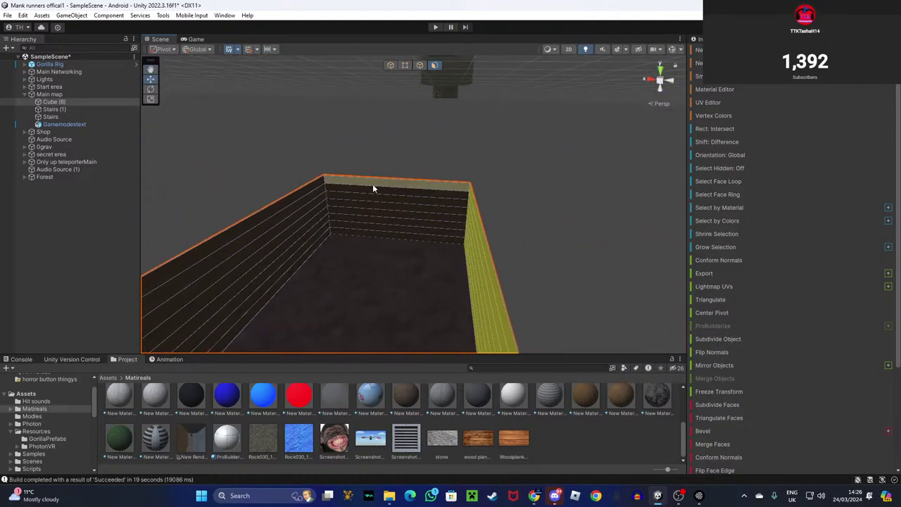
Select the faces of the second room's side wall and extrude them outward along Z into a corridor.
click(404, 240)
drag(415, 224, 407, 234)
right_drag(408, 235, 268, 250)
key(w)
key(d)
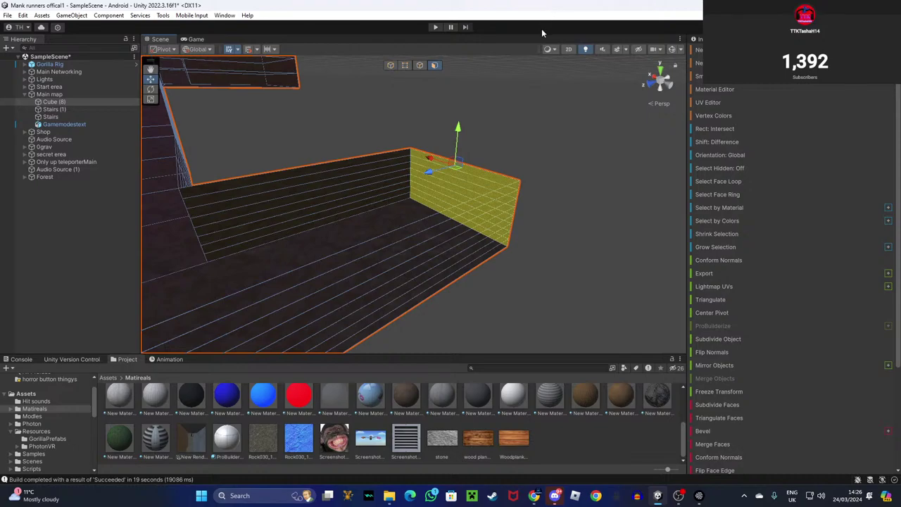
right_drag(477, 69, 407, 93)
key(w)
key(d)
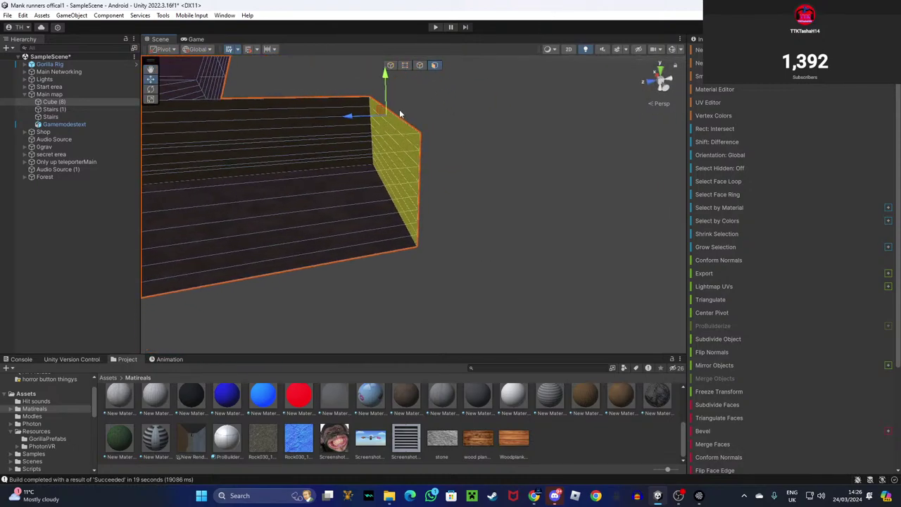
shift+drag(353, 123, 538, 115)
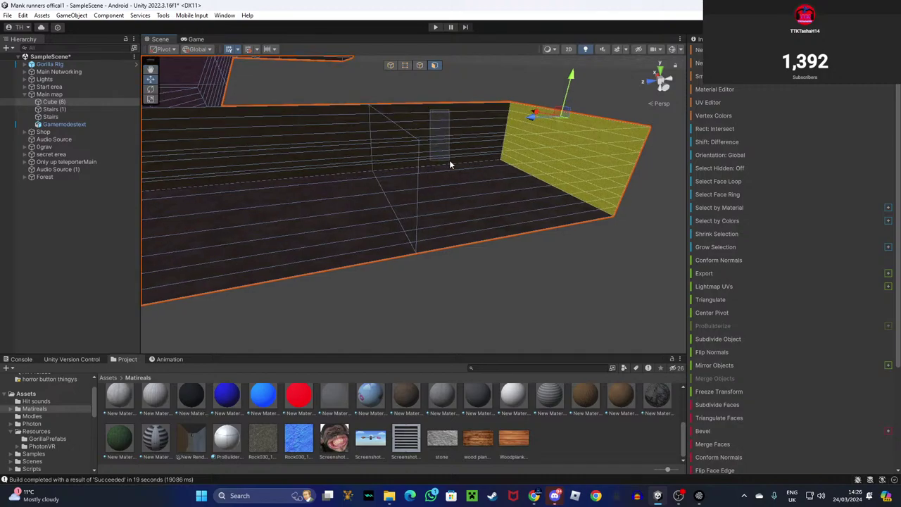
Rotate the corridor's end faces and extrude them onward in further segments to make the corridor bend.
alt+drag(449, 164, 590, 174)
right_drag(590, 175, 574, 163)
alt+drag(573, 168, 588, 157)
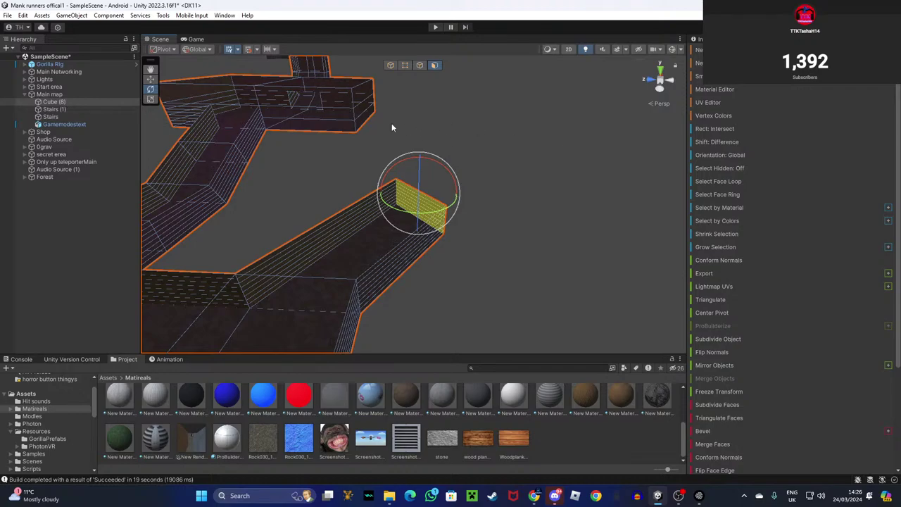
alt+drag(392, 127, 373, 133)
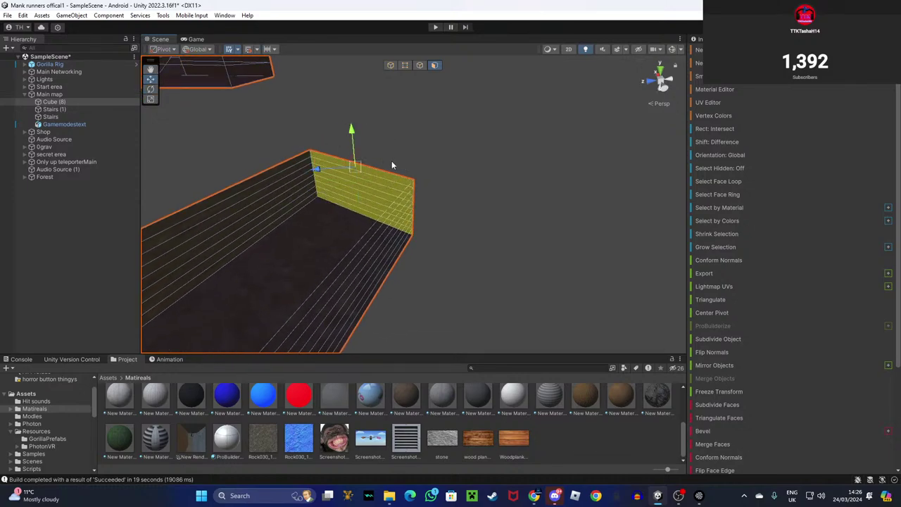
shift+drag(328, 168, 439, 118)
drag(444, 153, 528, 136)
click(150, 80)
right_drag(481, 154, 423, 181)
alt+drag(422, 181, 395, 169)
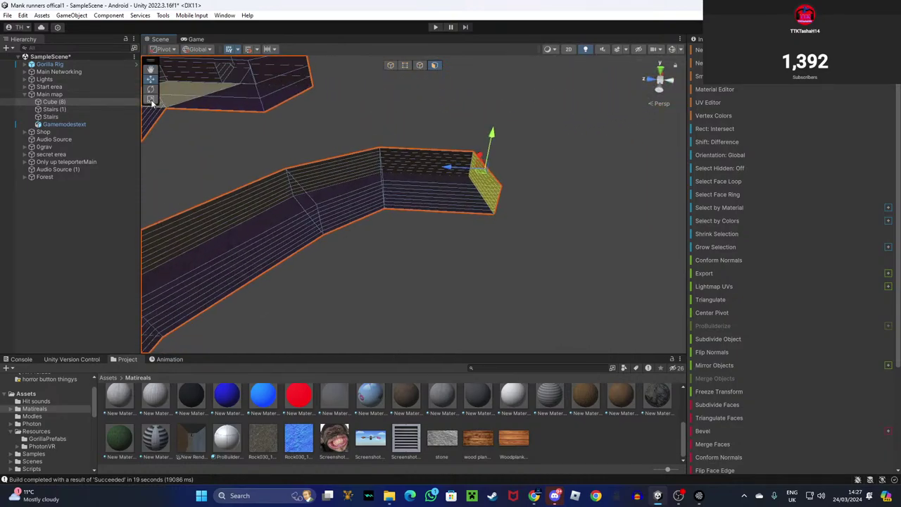
Try to scale the corridor's end faces wider along X in global orientation.
click(152, 88)
drag(449, 181, 449, 180)
right_drag(448, 181, 507, 151)
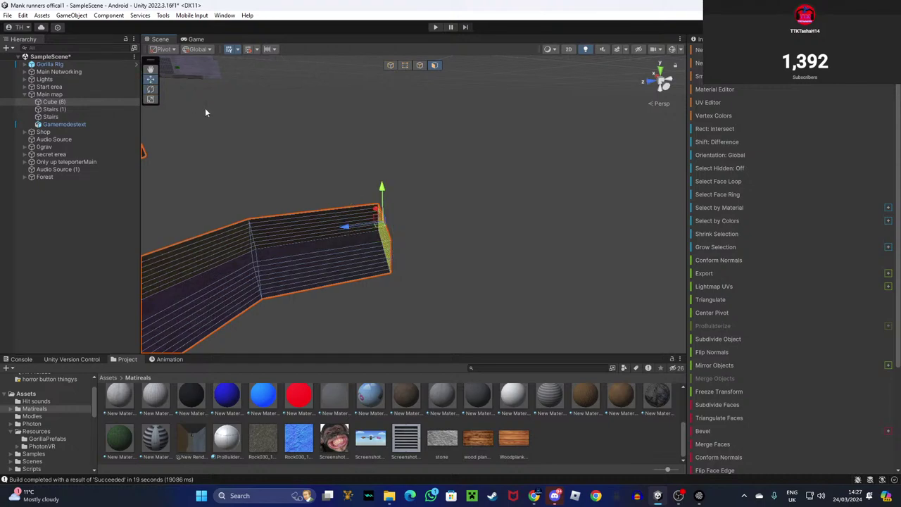
mouse_move(375, 190)
mouse_down()
mouse_move(366, 147)
mouse_move(372, 194)
mouse_up()
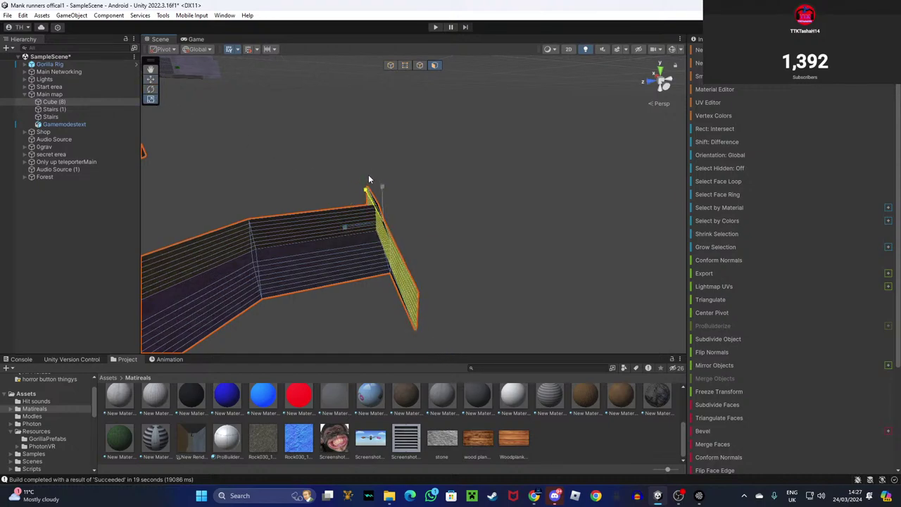
key(w)
right_drag(362, 188, 339, 189)
key(ctrl+z)
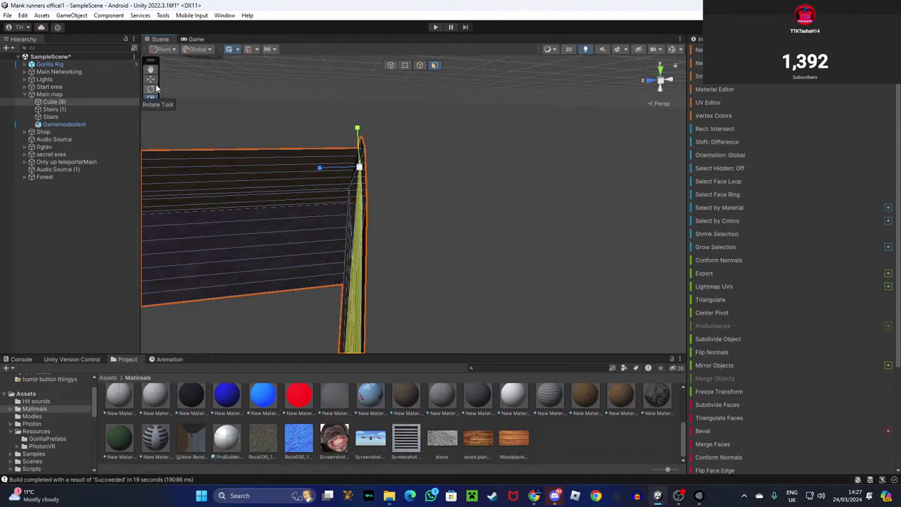
key(ctrl+z)
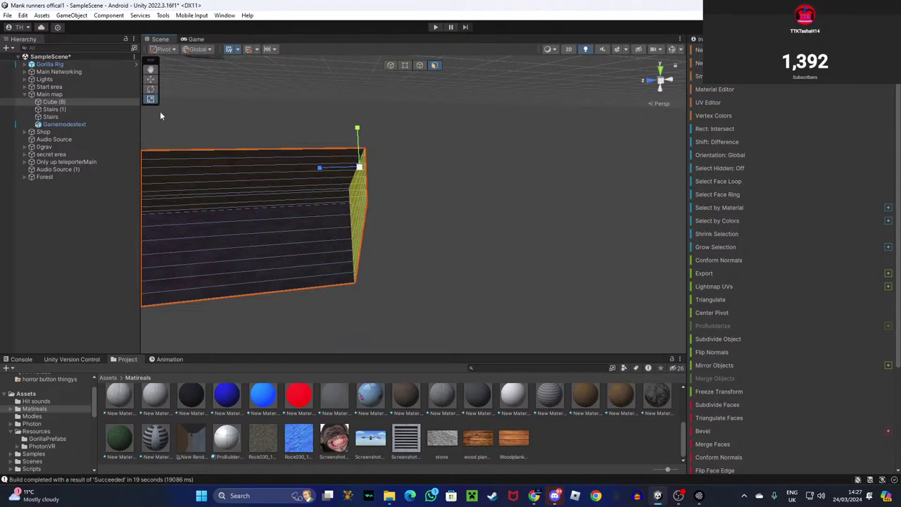
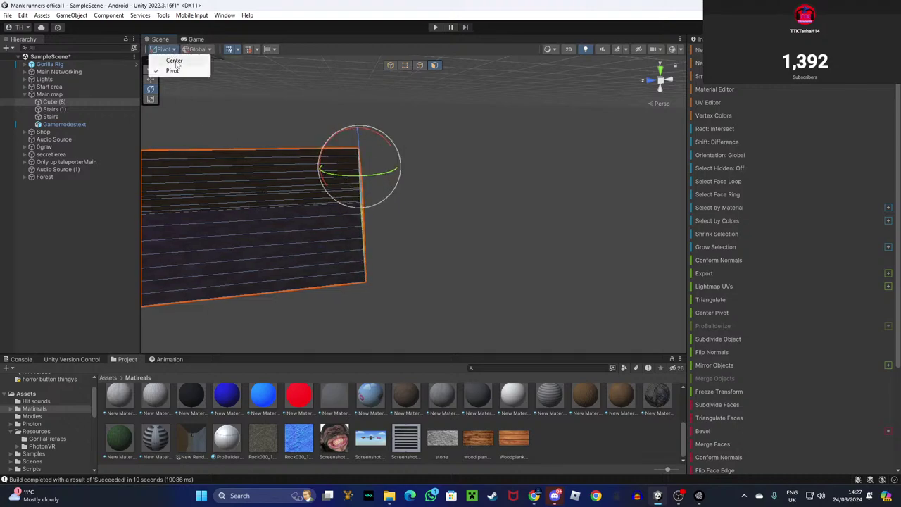
Set the transform handle to Center and Local, and scale the corridor's end faces much wider along their local X axis.
click(175, 62)
click(213, 71)
alt+drag(310, 101, 464, 106)
click(151, 79)
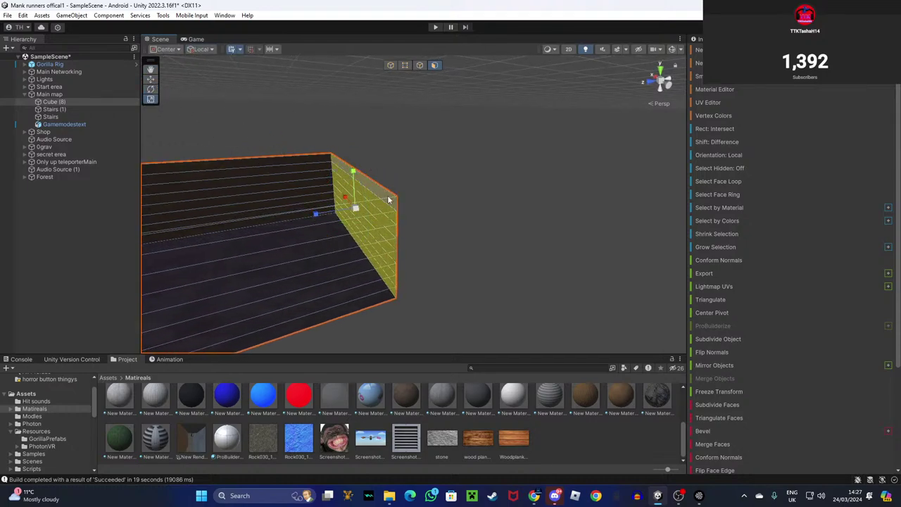
drag(347, 200, 287, 139)
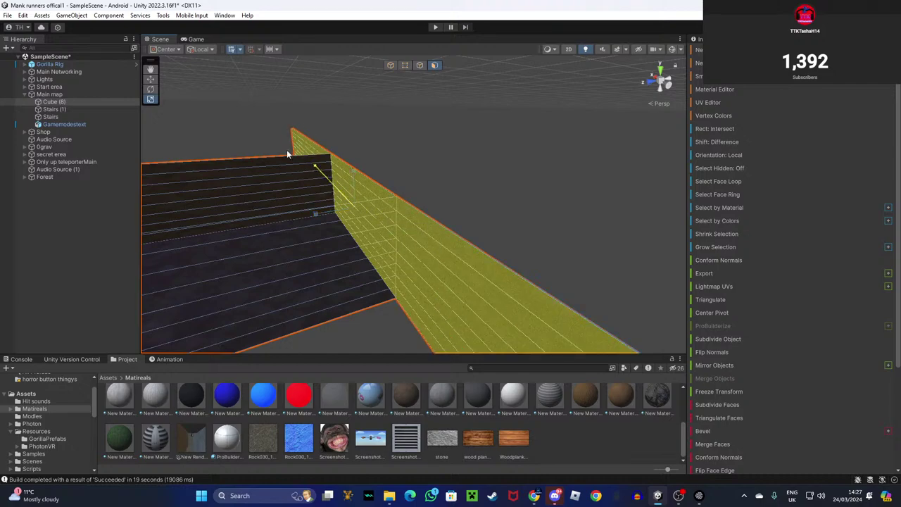
Extrude the corridor's widened end faces outward along their local Z axis to form a large new room.
drag(296, 183, 301, 203)
right_drag(301, 203, 285, 190)
key(a)
key(s)
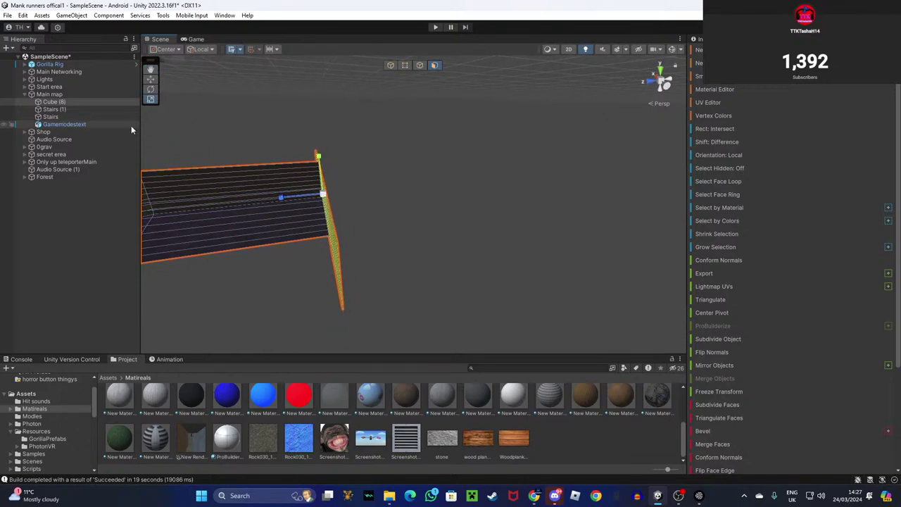
click(152, 80)
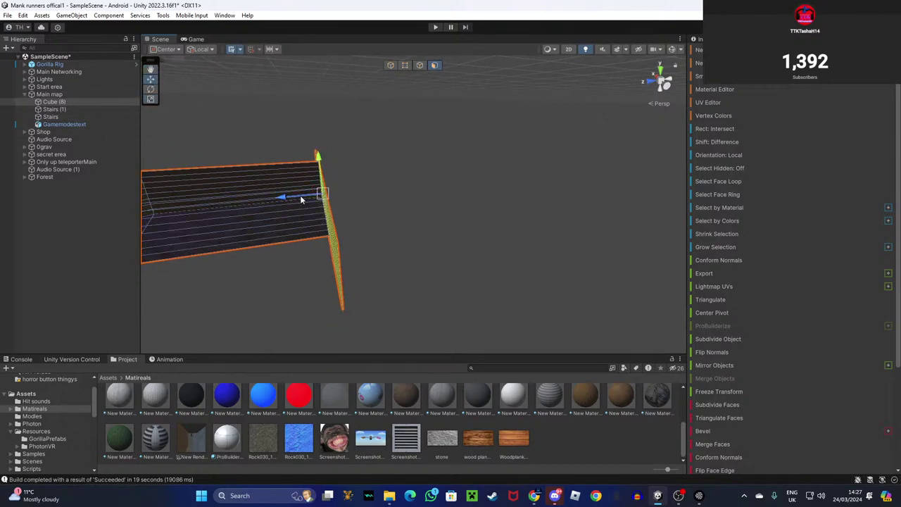
drag(279, 195, 513, 225)
key(w)
right_drag(513, 225, 237, 212)
alt+drag(237, 213, 485, 156)
key(s)
right_drag(485, 152, 385, 199)
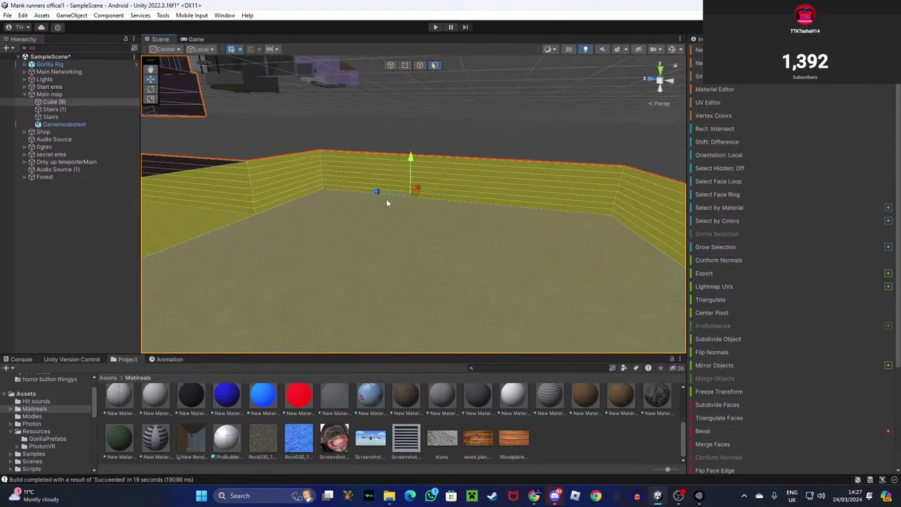
Select the floor face of the new room and subdivide it into a grid of smaller faces.
alt+drag(410, 171, 524, 217)
scroll(716, 447, down, 3)
scroll(715, 426, down, 2)
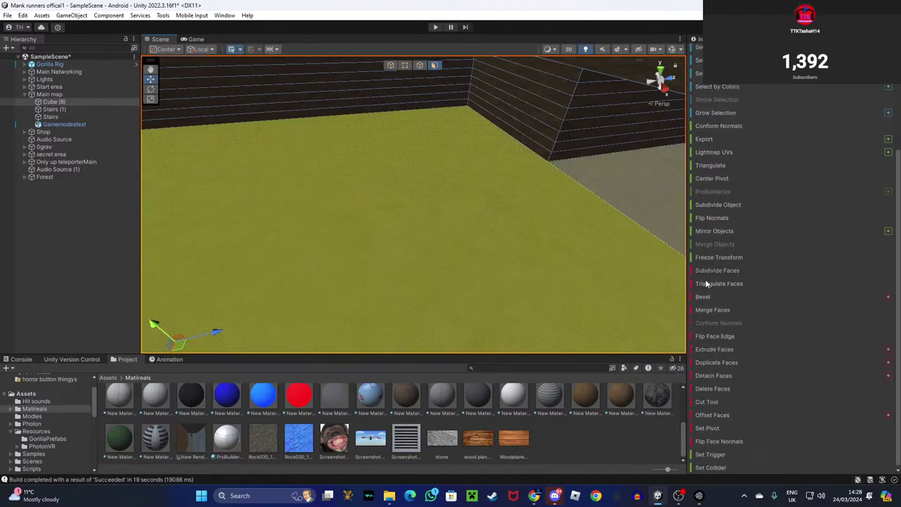
click(497, 129)
click(717, 271)
right_drag(498, 142, 460, 87)
Select the floor face in the new room's corner and lower it along Y to form a square pit.
click(450, 131)
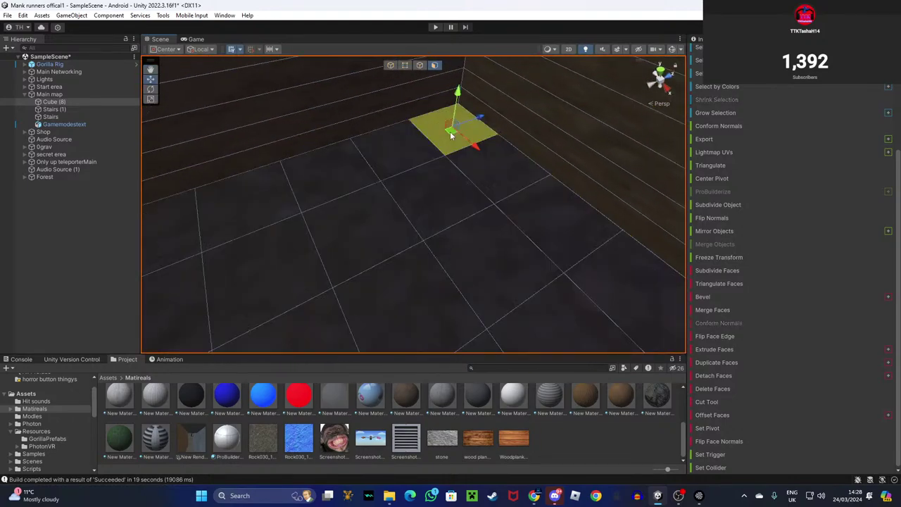
right_drag(450, 131, 424, 120)
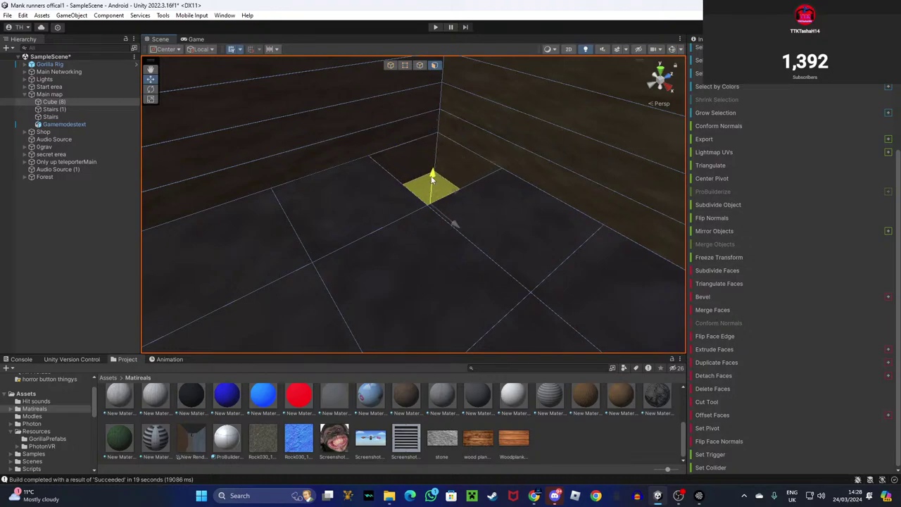
drag(433, 204, 436, 178)
drag(429, 146, 427, 171)
right_drag(437, 166, 458, 279)
key(w)
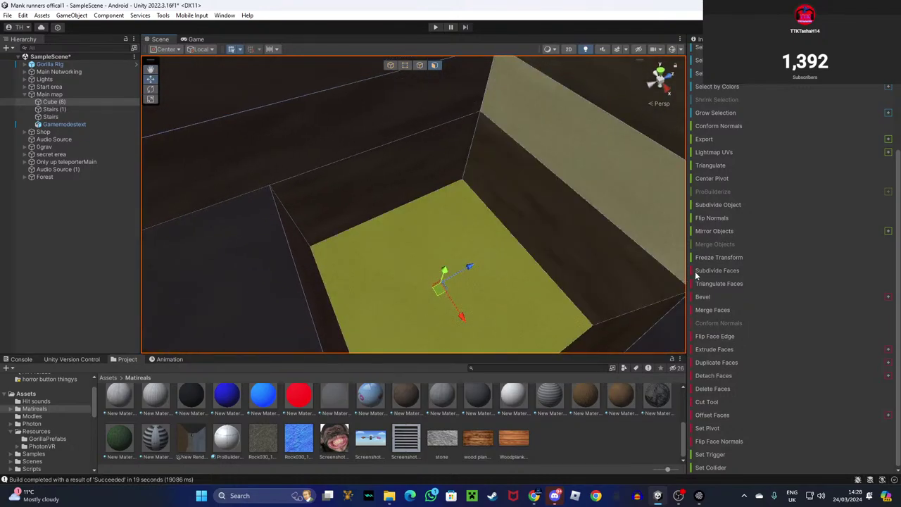
Subdivide the pit's floor and lower its corner quarter along Y into a deeper hole.
click(454, 240)
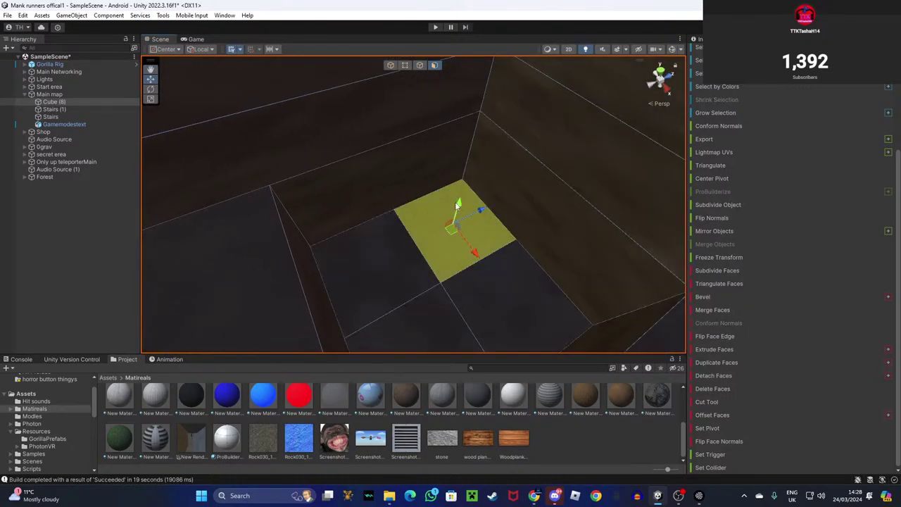
drag(453, 201, 454, 232)
scroll(481, 263, down, 2)
scroll(480, 265, up, 2)
right_drag(480, 265, 402, 197)
Select the pit's other floor quarters around the deeper hole and adjust their height along Y.
click(388, 217)
key(w)
click(403, 215)
shift+click(404, 215)
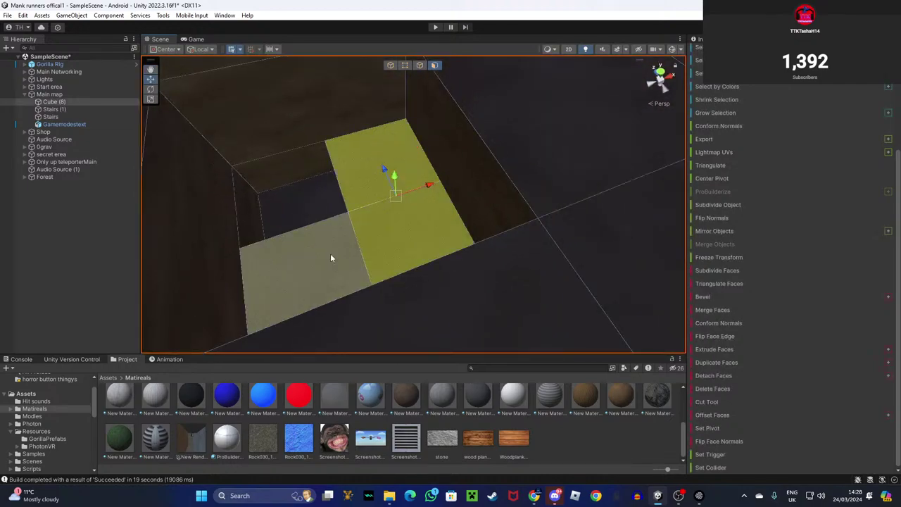
shift+click(331, 256)
right_drag(331, 256, 354, 227)
drag(329, 267, 596, 162)
right_drag(618, 163, 608, 187)
click(595, 158)
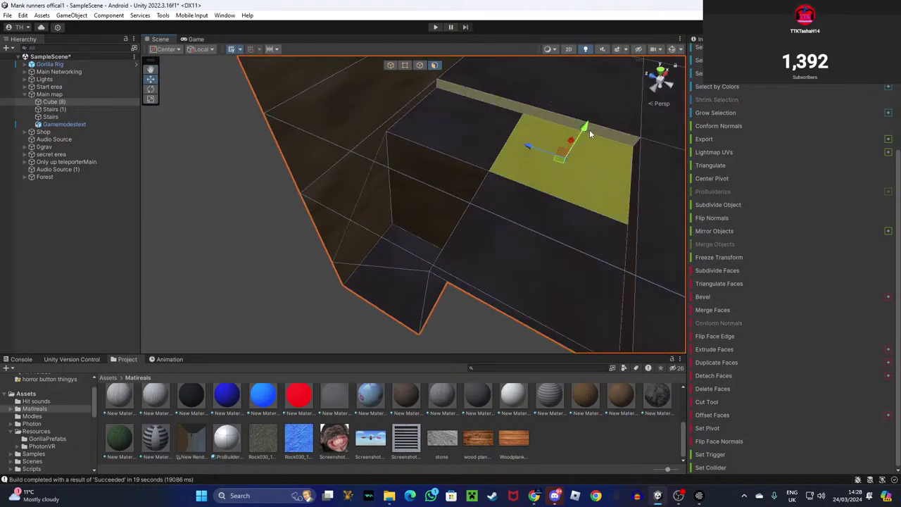
drag(583, 130, 587, 125)
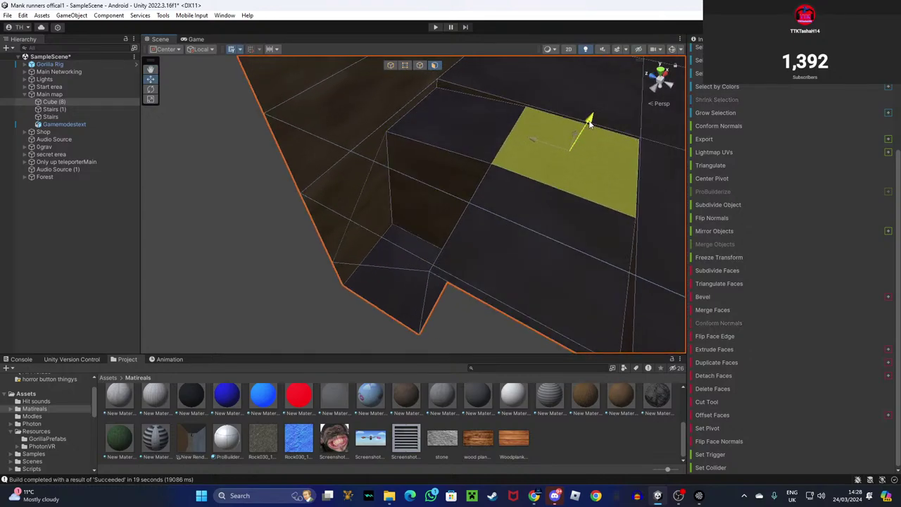
Raise the bottom face of the deeper hole along Y to make it shallower.
right_drag(554, 130, 461, 195)
click(447, 216)
drag(459, 179, 460, 161)
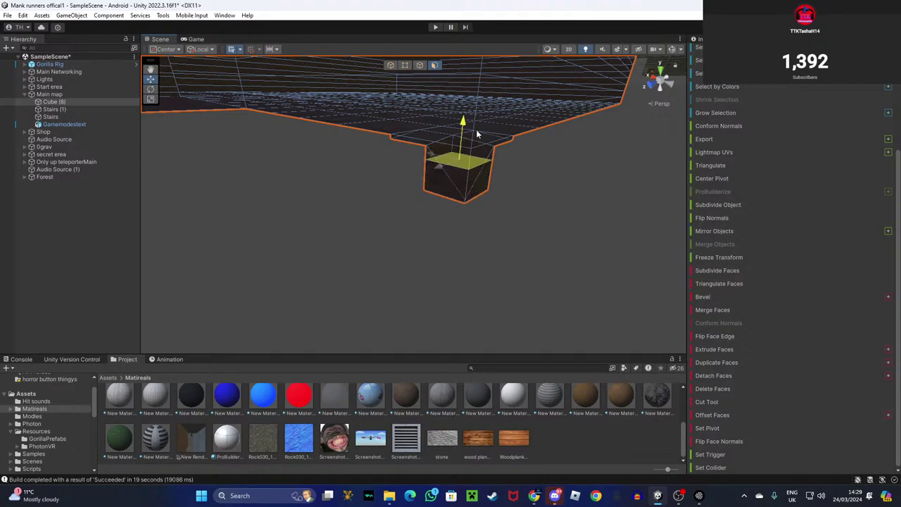
Select all face strips of one corridor wall section, subdivide them, and select one half of the wall.
right_drag(476, 143, 600, 279)
click(403, 224)
right_drag(403, 224, 392, 207)
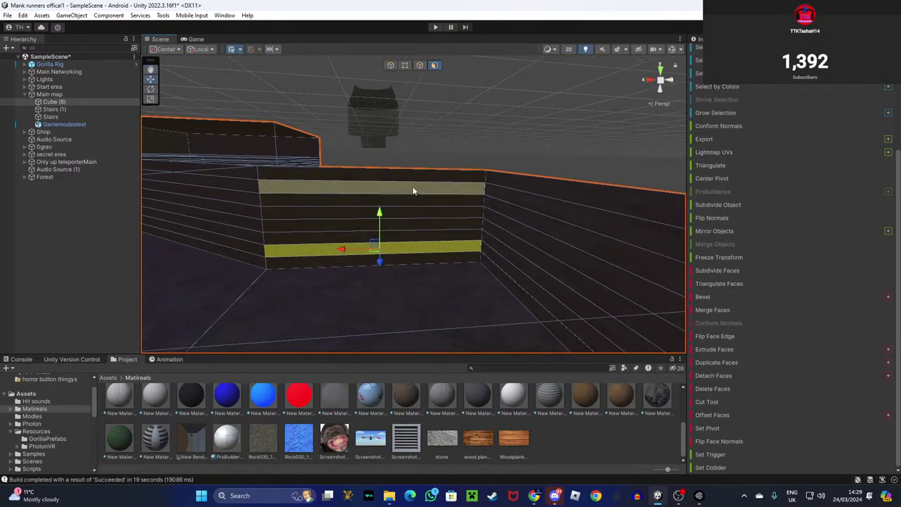
click(452, 256)
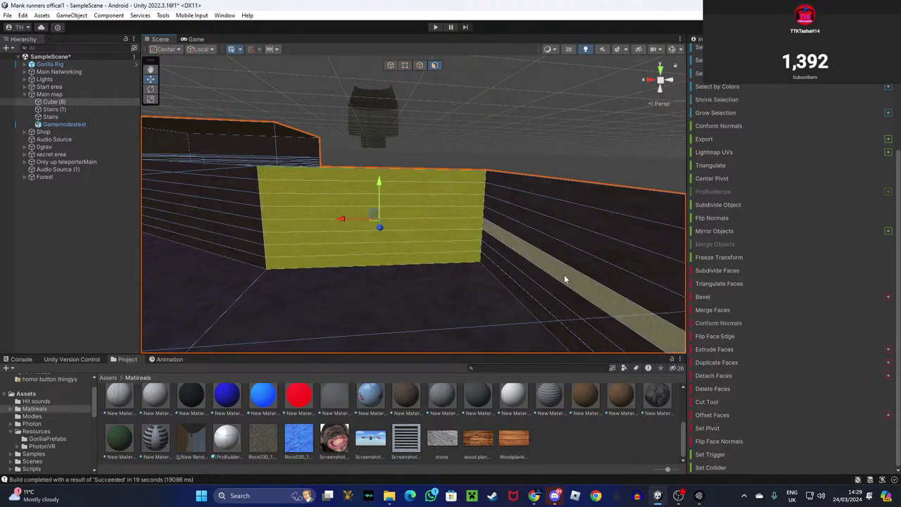
click(722, 270)
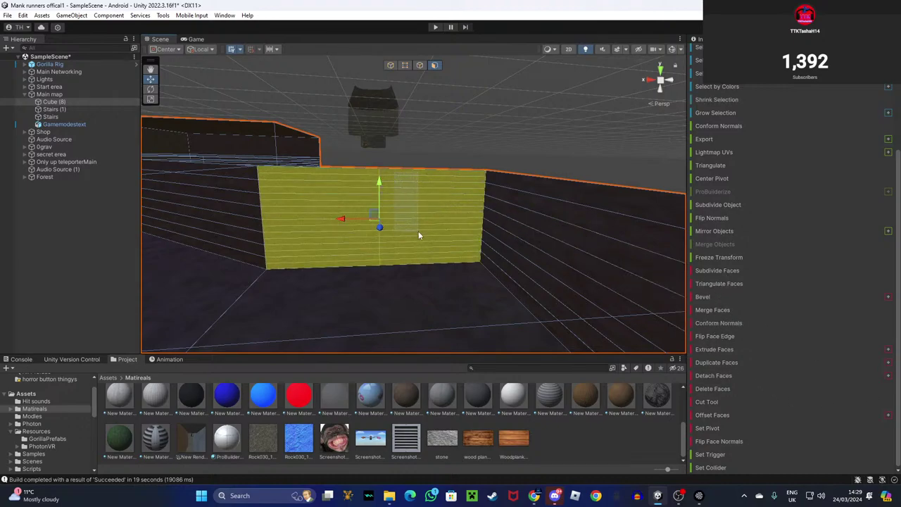
click(438, 264)
Extrude the selected half of the corridor wall outward along Z into a new side corridor.
right_drag(437, 264, 290, 327)
key(s)
shift+drag(422, 204, 541, 186)
key(s)
right_drag(542, 190, 359, 226)
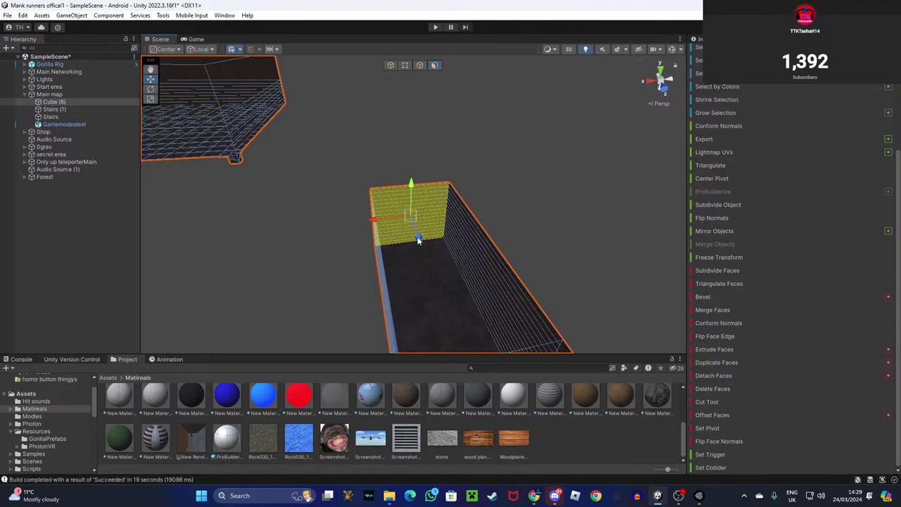
drag(417, 240, 399, 194)
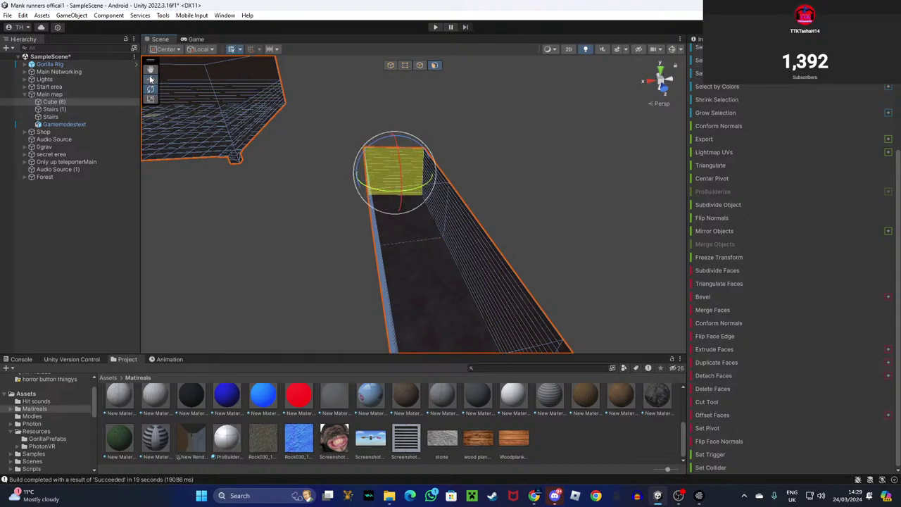
Rotate the side corridor's end faces about Y and extrude them in further segments to form a bend.
drag(355, 175, 392, 176)
right_drag(435, 211, 233, 260)
drag(477, 261, 519, 248)
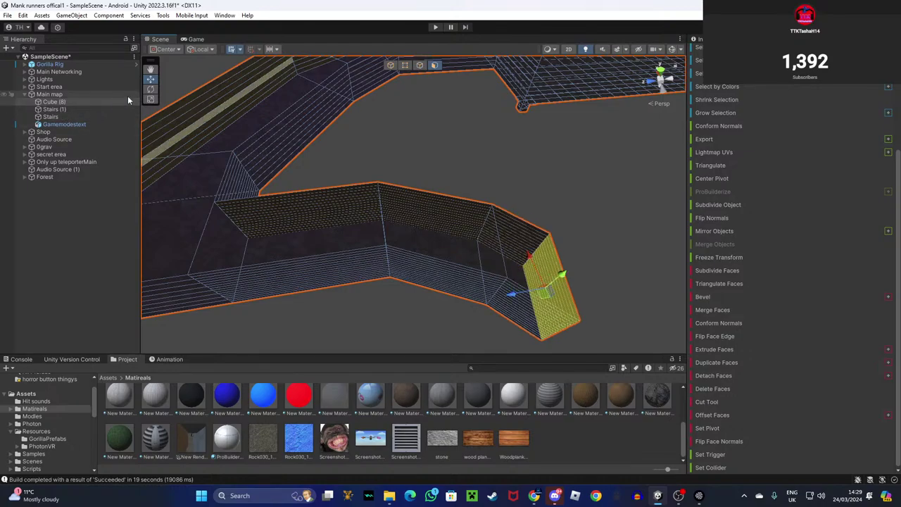
drag(524, 315, 633, 258)
alt+drag(291, 260, 348, 259)
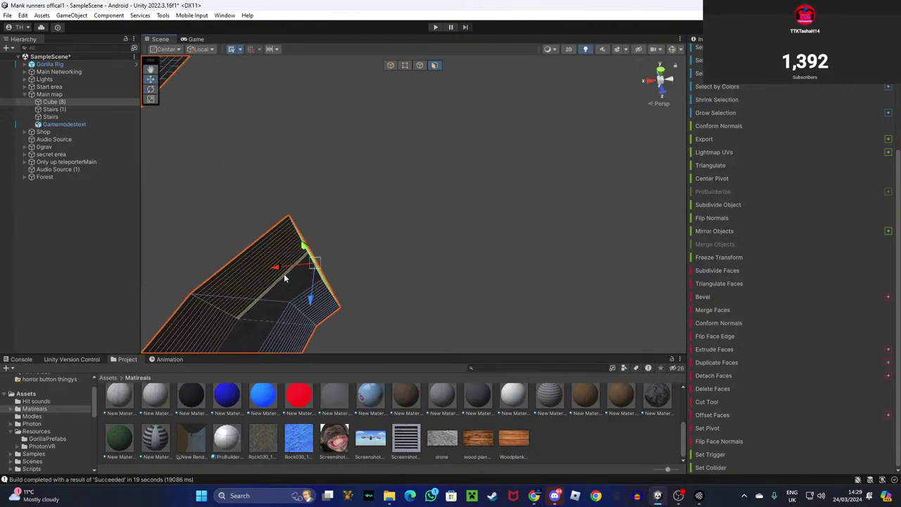
drag(294, 274, 389, 296)
Rotate the bend's end faces further about Y and extrude them along X into a long straight passage.
right_drag(592, 284, 257, 243)
key(s)
key(d)
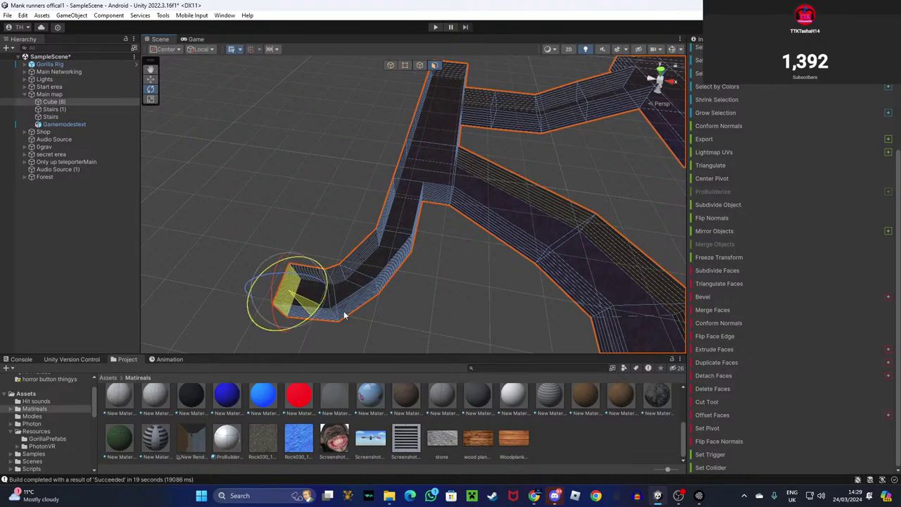
right_drag(343, 310, 282, 255)
key(w)
click(150, 78)
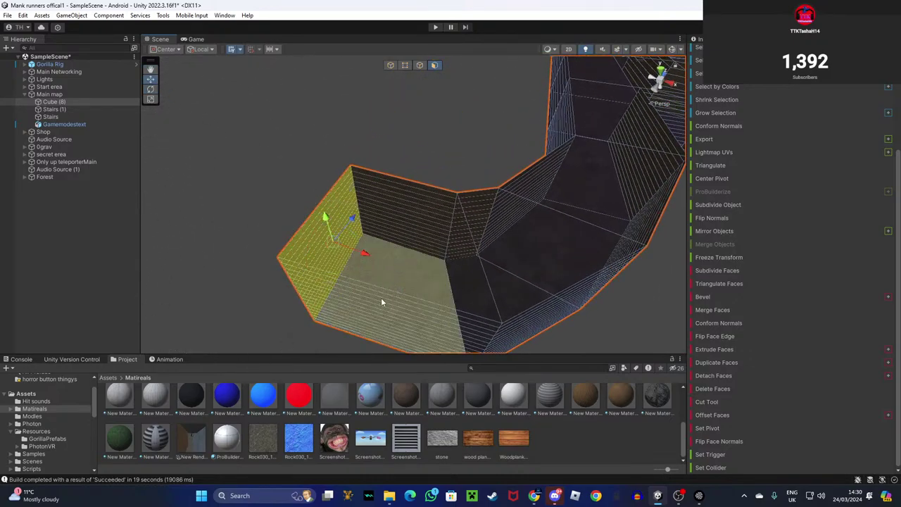
shift+drag(360, 255, 99, 87)
right_drag(511, 296, 378, 180)
drag(392, 176, 27, 162)
Try to scale the passage's end faces wider and extrude them into a room, and undo both changes.
right_drag(344, 164, 150, 104)
drag(482, 173, 507, 171)
right_drag(485, 184, 619, 207)
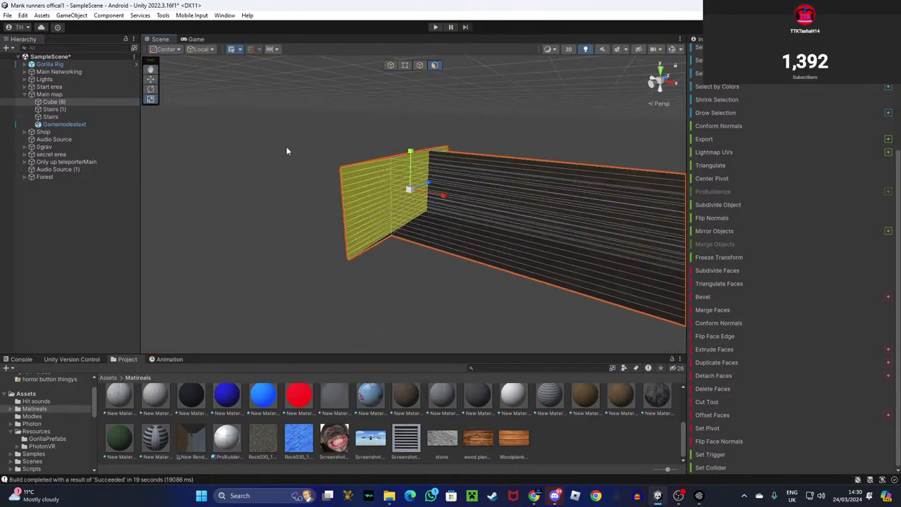
right_drag(443, 199, 471, 271)
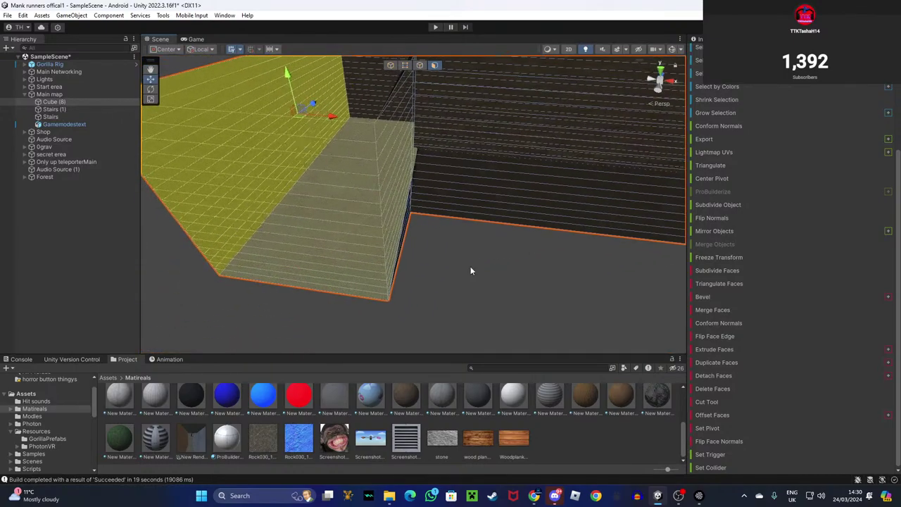
key(z)
key(ctrl+z)
key(ctrl+z)
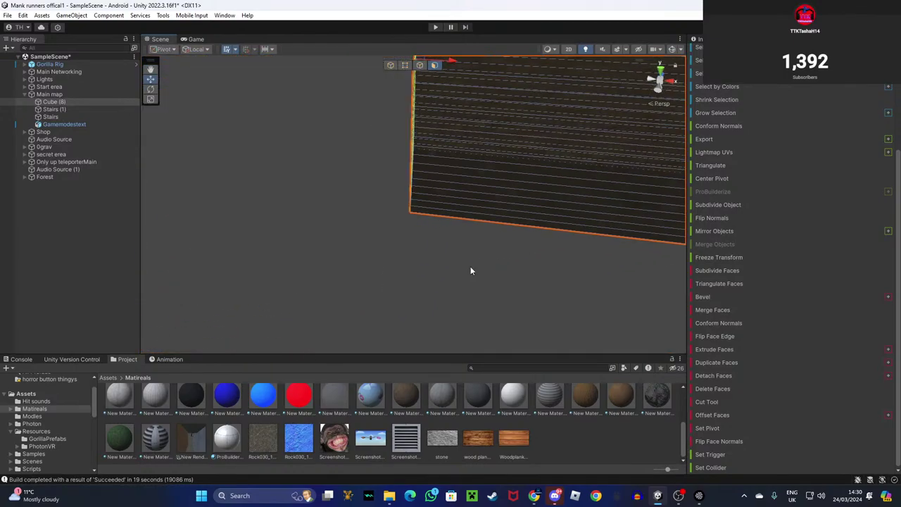
Set the transform handle to Center, scale the passage's end faces wider along Z, and rotate them slightly about Y.
right_drag(282, 65, 168, 75)
click(174, 60)
right_drag(436, 150, 408, 119)
click(151, 99)
right_drag(214, 98, 28, 144)
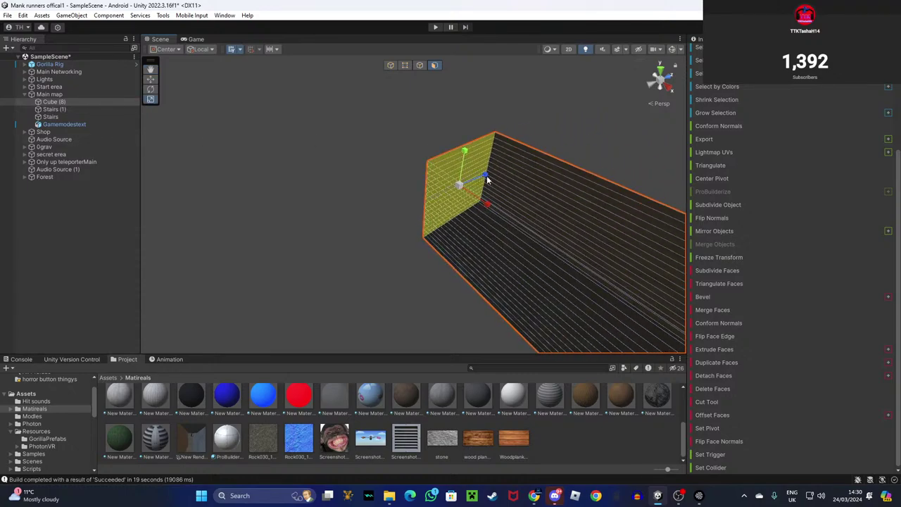
drag(487, 174, 505, 167)
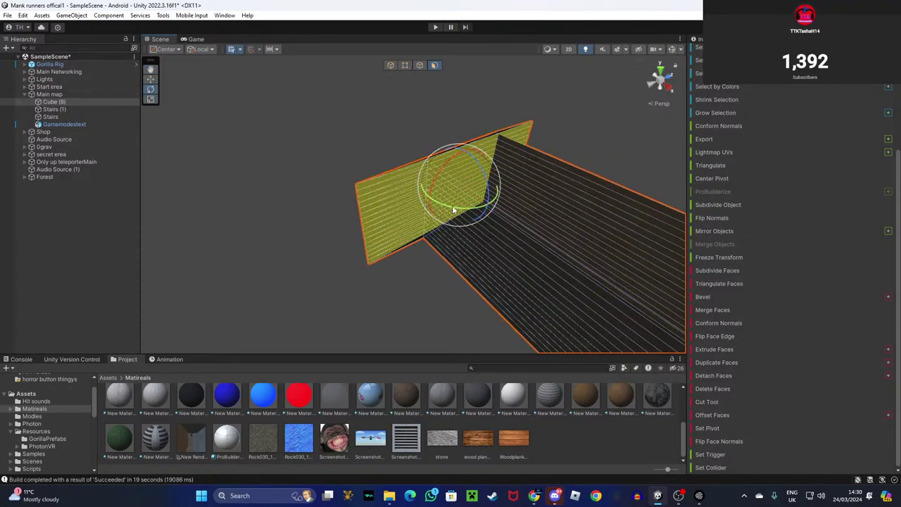
drag(454, 209, 458, 210)
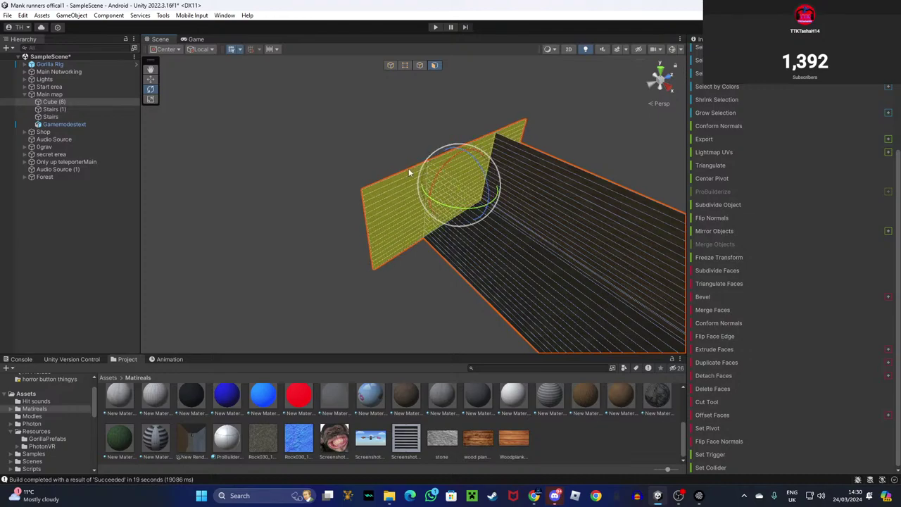
Extrude the widened end faces outward along X to form another room at the end of the passage.
shift+drag(484, 206, 446, 179)
right_drag(468, 216, 493, 224)
key(s)
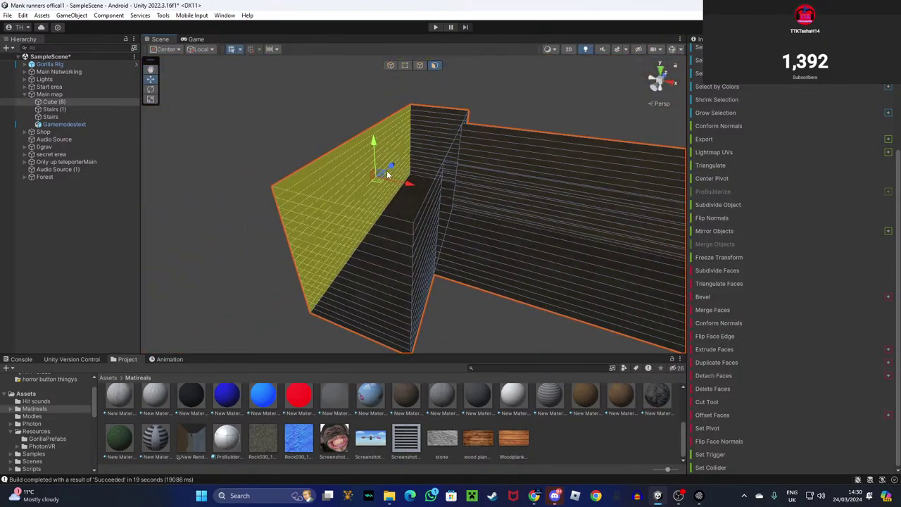
drag(407, 188, 455, 280)
right_drag(534, 283, 565, 287)
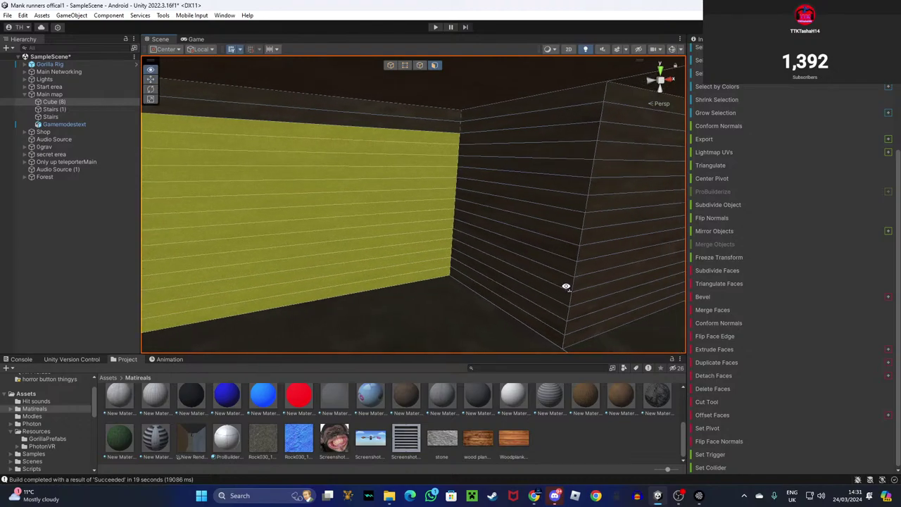
Subdivide the selected wall faces of the newest room twice and select a section of that wall.
click(727, 272)
alt+drag(520, 231, 471, 197)
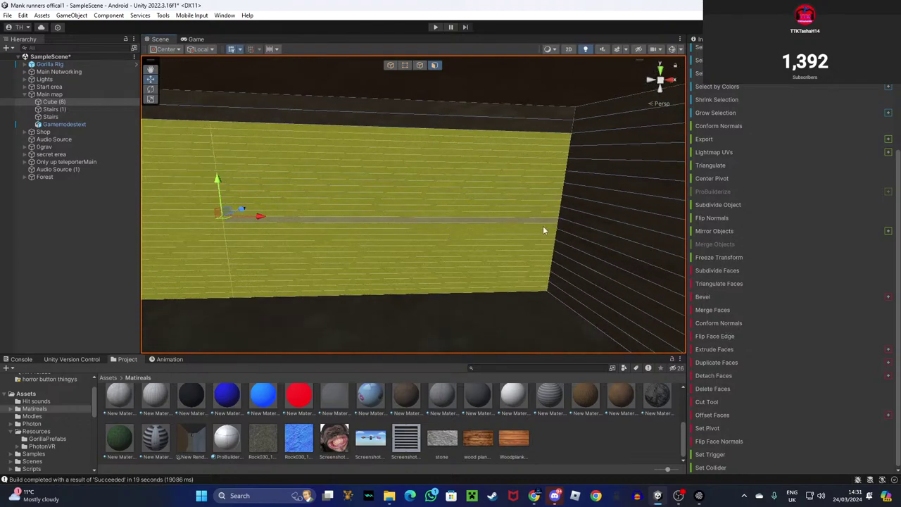
click(729, 271)
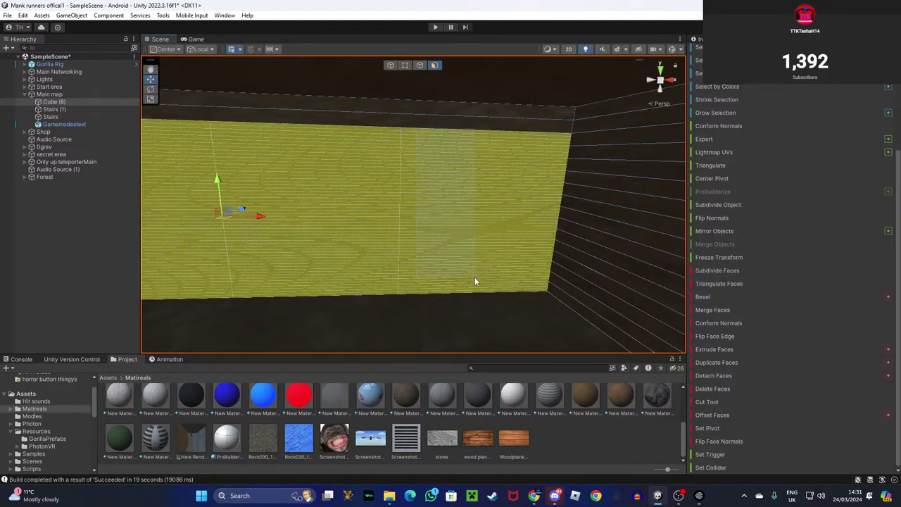
drag(477, 290, 546, 282)
alt+drag(502, 114, 376, 161)
Extrude the selected wall section outward along Z to start another corridor from the room.
right_drag(417, 182, 547, 224)
key(w)
scroll(547, 224, down, 5)
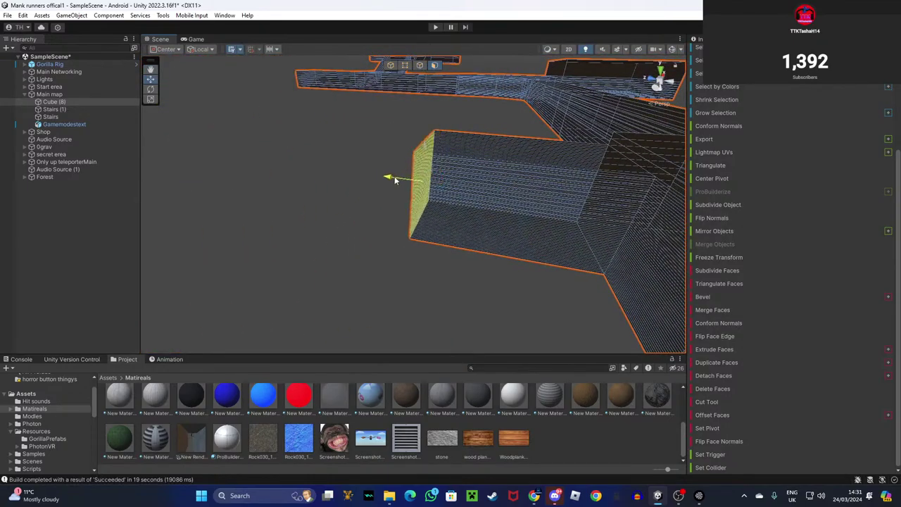
alt+drag(286, 249, 386, 87)
scroll(321, 271, down, 5)
alt+drag(435, 304, 532, 263)
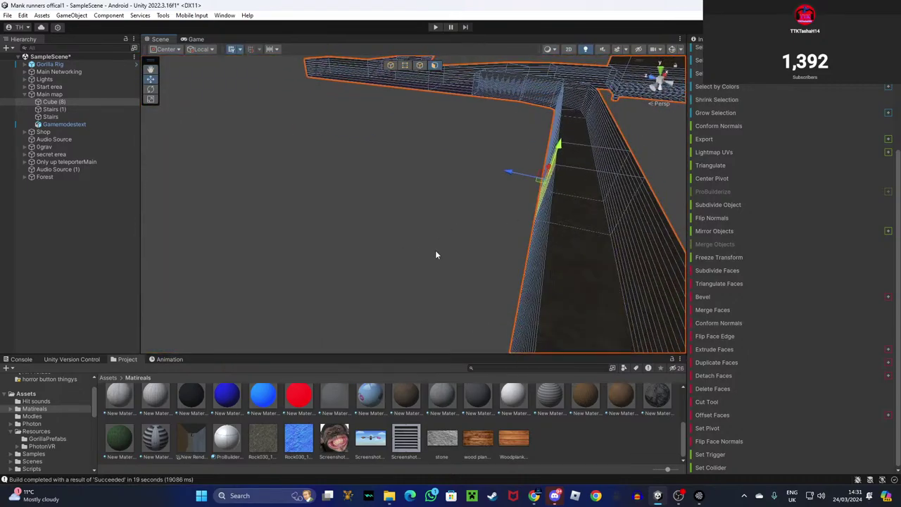
Examine the map from the Day 1 sign area back to the walls of the underground corridors.
right_drag(436, 250, 445, 259)
alt+drag(475, 203, 392, 186)
key(w)
right_drag(392, 186, 500, 246)
key(w)
alt+drag(501, 246, 481, 267)
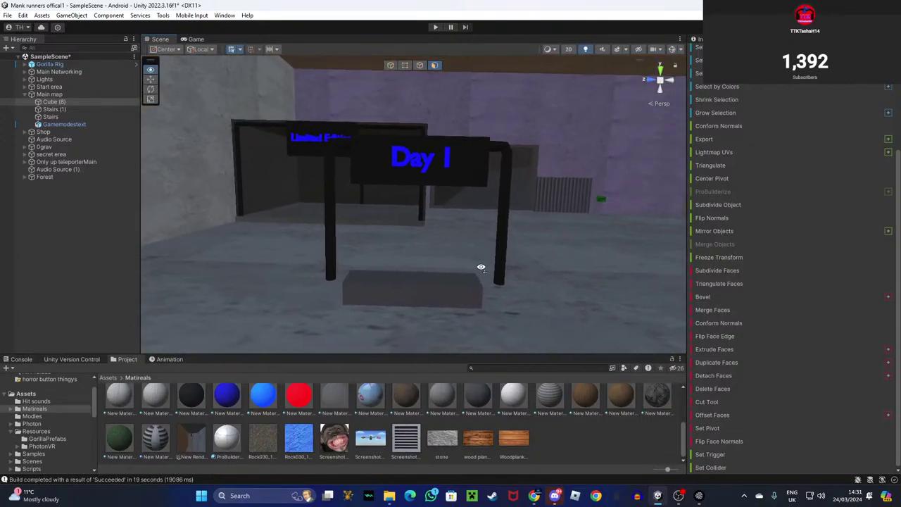
right_drag(480, 267, 138, 315)
key(w)
alt+drag(137, 311, 413, 223)
drag(400, 183, 326, 209)
key(w)
right_drag(326, 210, 355, 159)
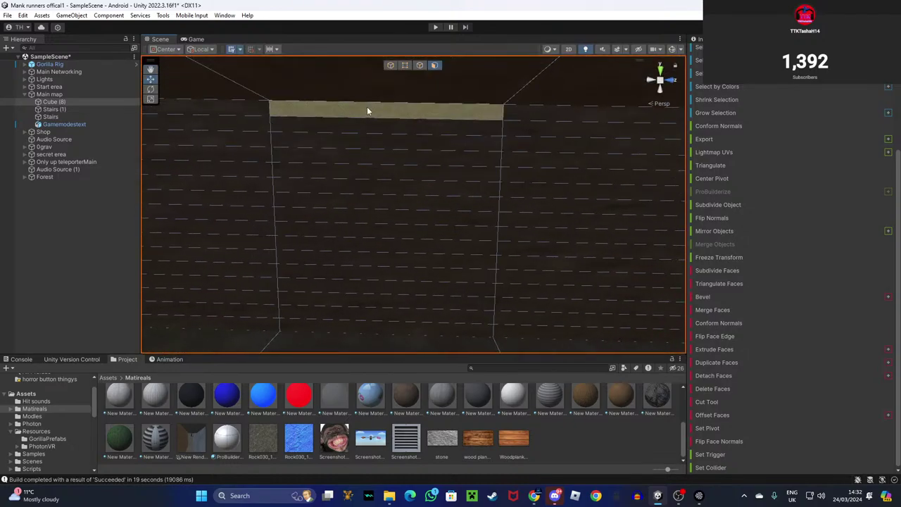
Select the middle section of the room's wall faces and extrude it outward along X to start a passage.
drag(403, 333, 408, 325)
right_drag(407, 325, 390, 200)
key(s)
alt+drag(380, 192, 470, 169)
key(d)
right_drag(470, 168, 352, 204)
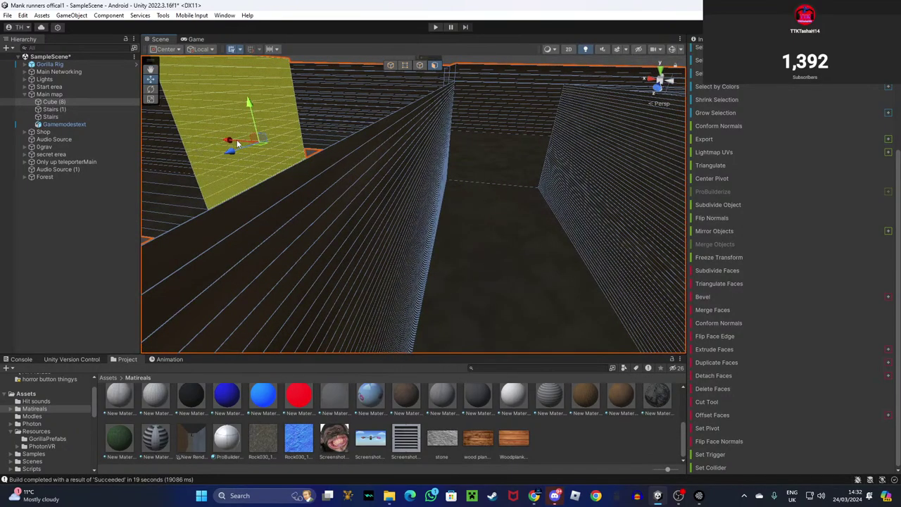
drag(237, 144, 352, 173)
Select all end wall faces of the passage and extrude them along X to add an end segment.
mouse_move(402, 190)
mouse_down()
mouse_move(417, 196)
mouse_move(381, 185)
mouse_move(347, 192)
mouse_move(393, 203)
mouse_up()
right_drag(393, 202, 440, 90)
click(525, 139)
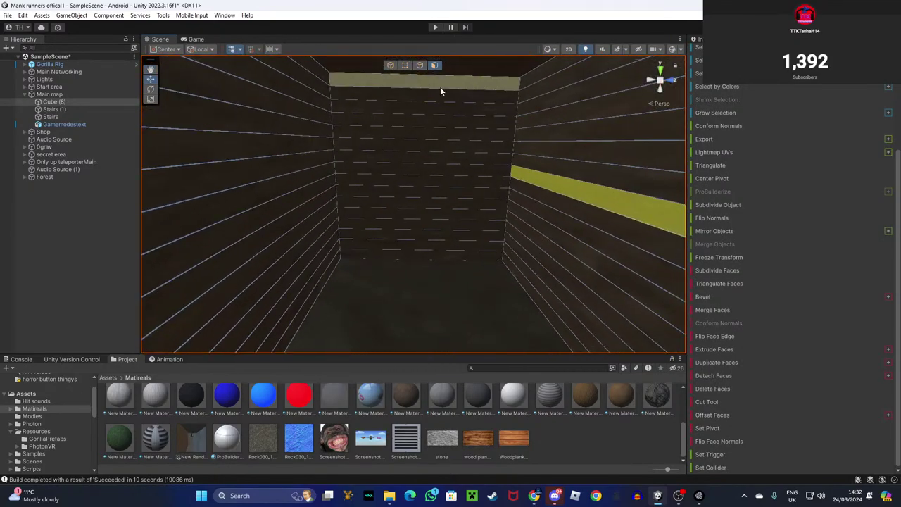
drag(420, 259, 421, 255)
right_drag(421, 255, 583, 233)
key(f)
right_drag(457, 218, 239, 223)
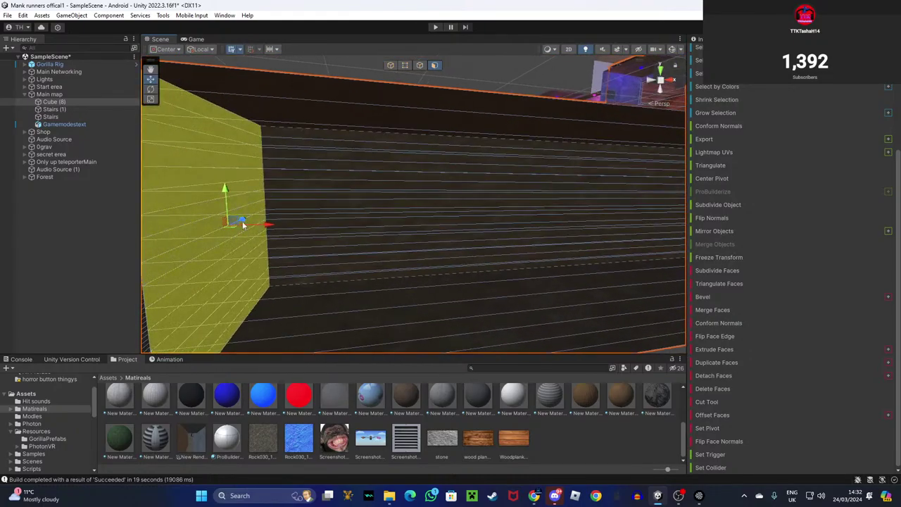
drag(265, 229, 254, 263)
Select the side wall faces of the passage's end segment and extrude them outward along Z.
scroll(374, 224, down, 3)
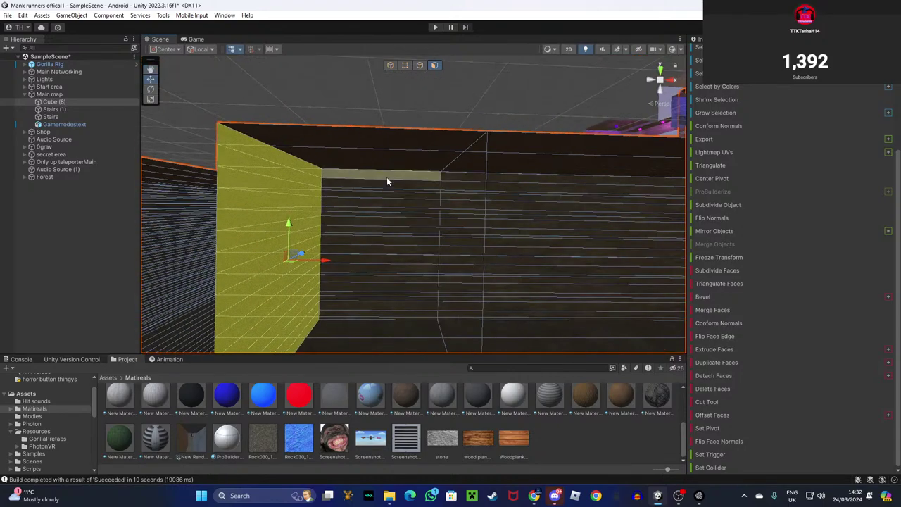
click(397, 314)
right_drag(397, 314, 231, 284)
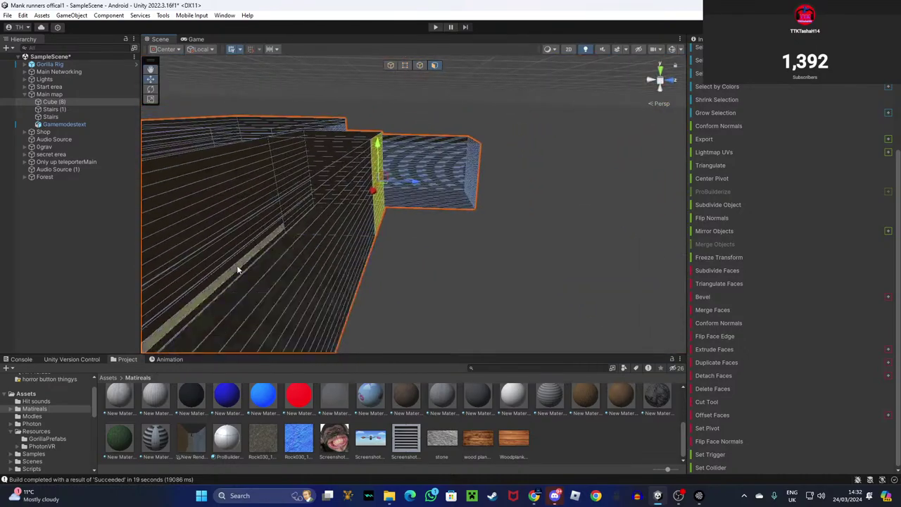
drag(414, 185, 530, 200)
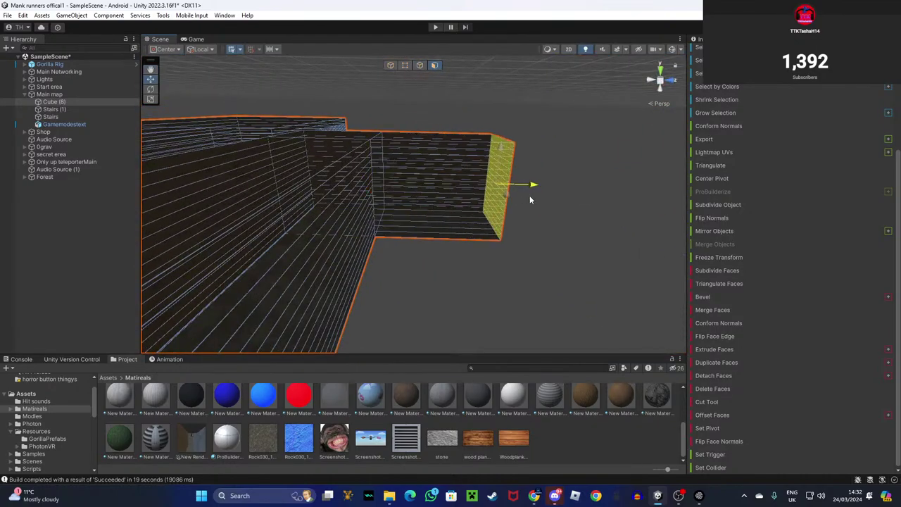
Extrude the selected end faces once more along Z to form a corner segment.
right_drag(530, 217, 491, 209)
drag(645, 213, 571, 219)
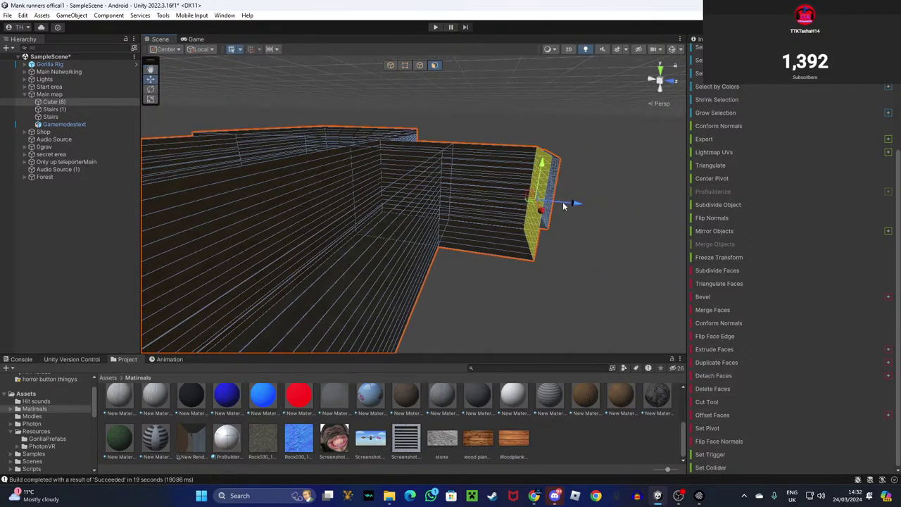
drag(575, 205, 660, 209)
Select the corner segment's side wall, extrude it along X into a long corridor, and add another end segment.
right_drag(660, 209, 470, 172)
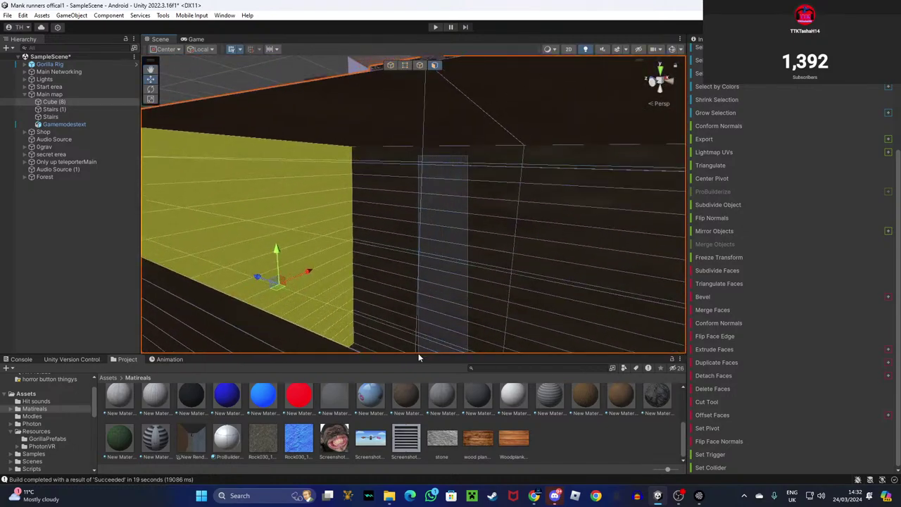
right_drag(301, 323, 234, 307)
drag(542, 200, 548, 201)
right_drag(544, 203, 458, 294)
alt+drag(458, 295, 516, 220)
right_drag(516, 220, 760, 112)
click(503, 125)
alt+drag(759, 111, 548, 124)
alt+drag(497, 250, 595, 263)
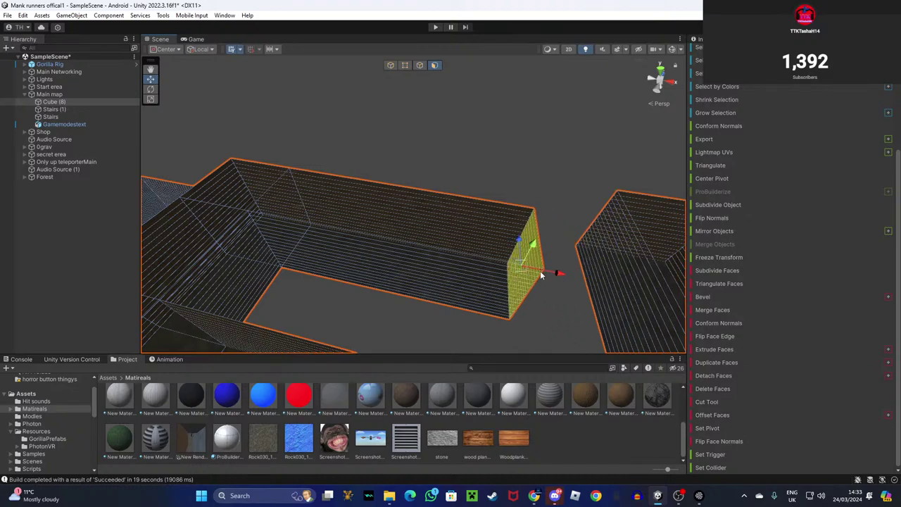
drag(581, 280, 637, 287)
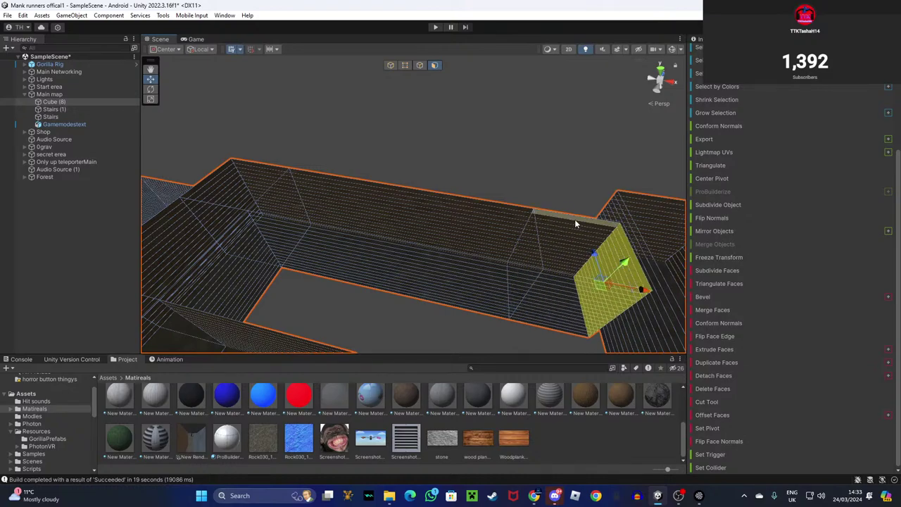
Select the side wall faces of the long corridor's end segment and extrude them along Z in two segments.
alt+drag(552, 271, 585, 242)
scroll(569, 201, up, 1)
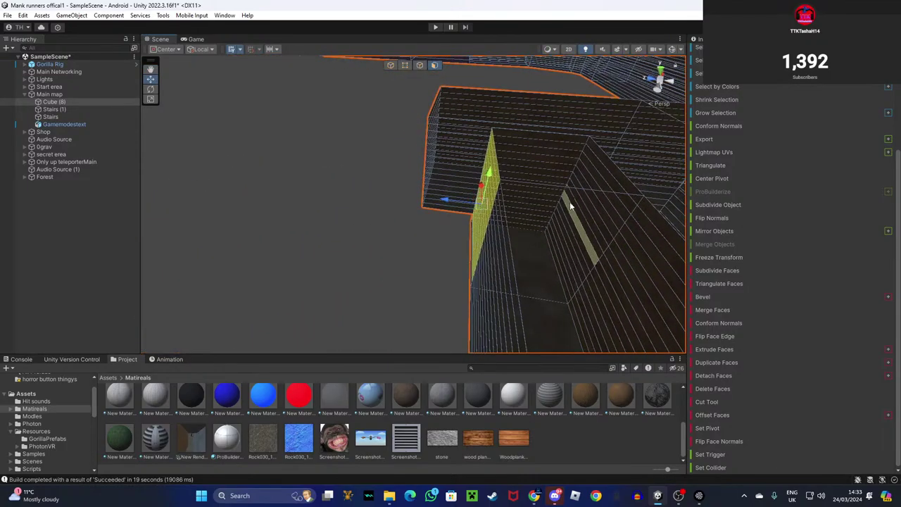
drag(453, 202, 375, 220)
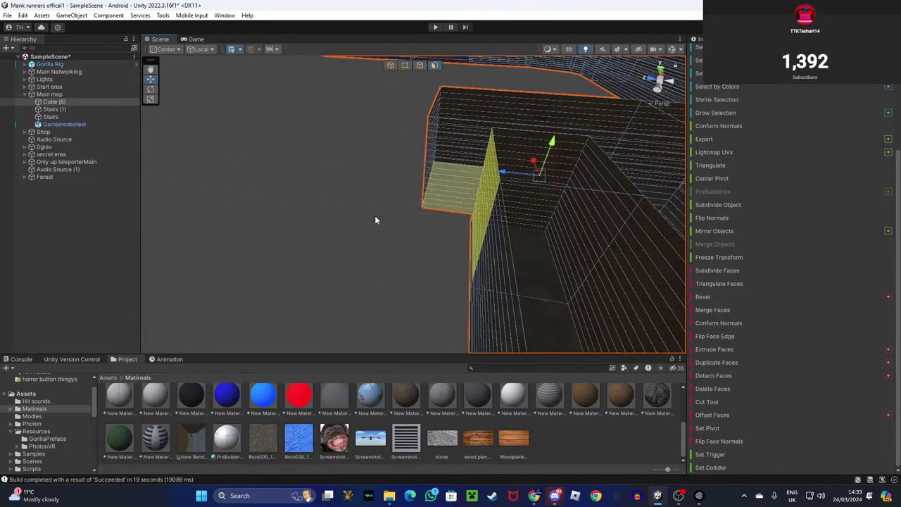
key(ctrl+z)
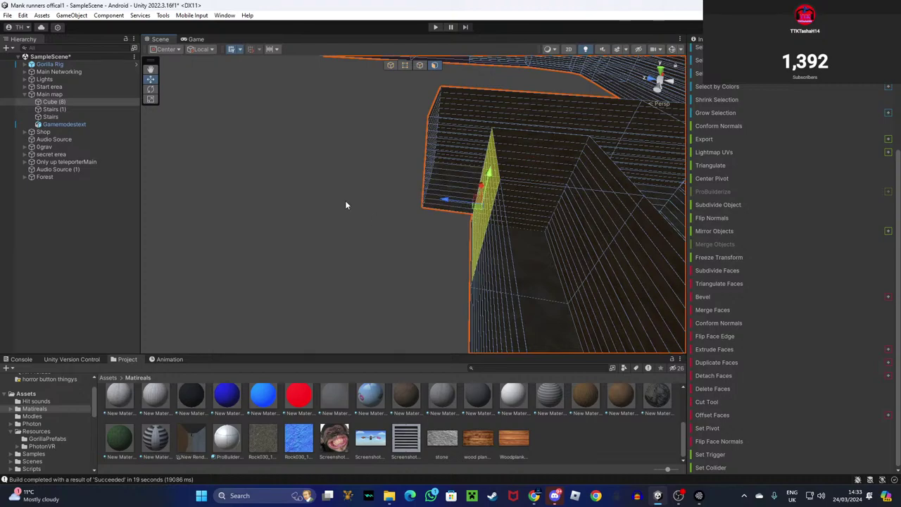
shift+drag(445, 201, 293, 191)
right_drag(359, 274, 886, 289)
key(s)
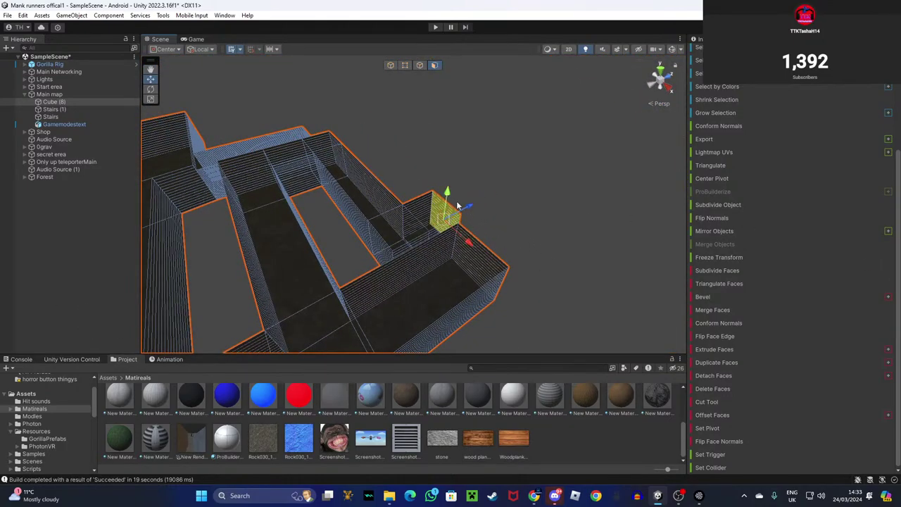
shift+drag(470, 202, 499, 185)
Select the side wall faces of the newest corner segment and extrude them outward along X.
right_drag(461, 218, 474, 159)
key(w)
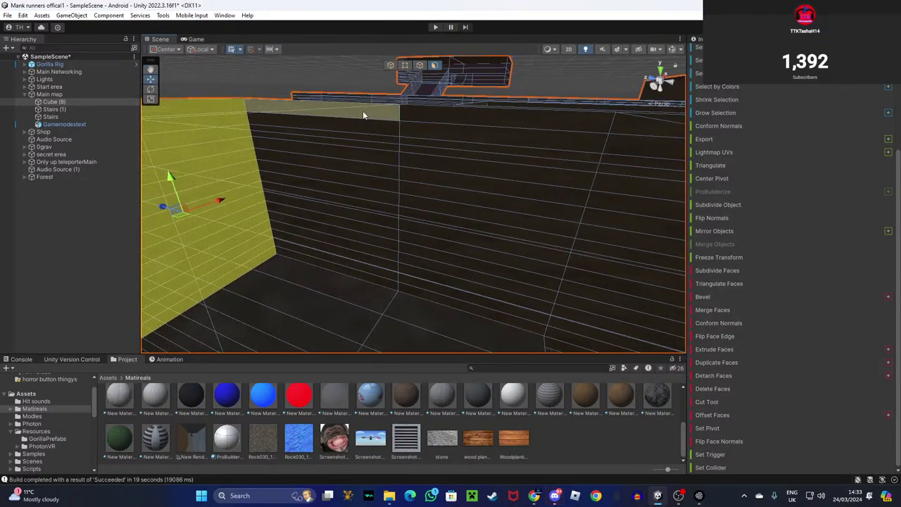
right_drag(346, 125, 372, 161)
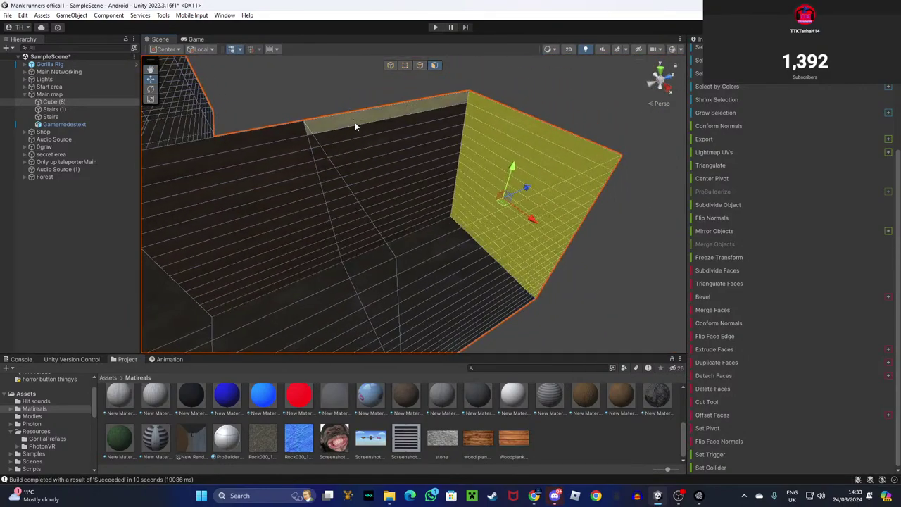
click(388, 238)
drag(416, 206, 382, 167)
Select the end wall faces of the finely subdivided corridor and extrude them outward along Z.
click(572, 80)
right_drag(572, 83, 621, 190)
right_drag(516, 169, 355, 170)
right_drag(428, 190, 470, 166)
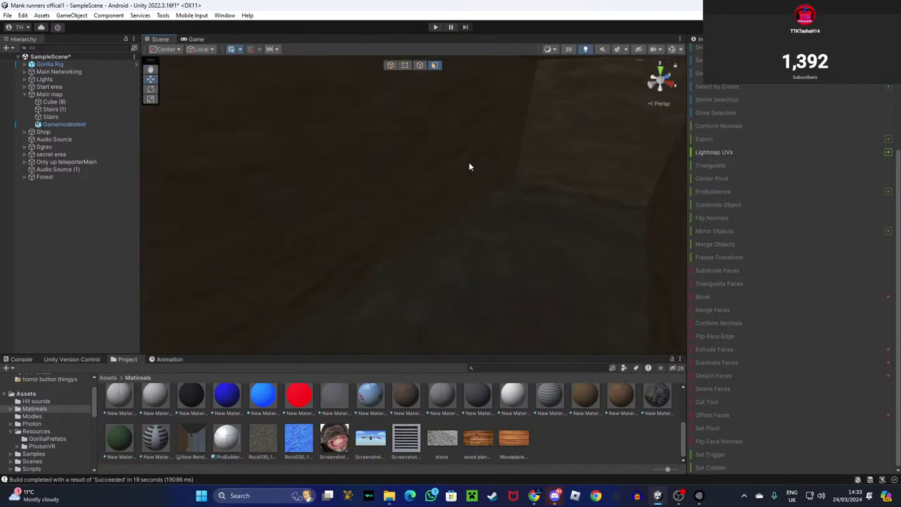
click(512, 144)
right_drag(512, 144, 471, 89)
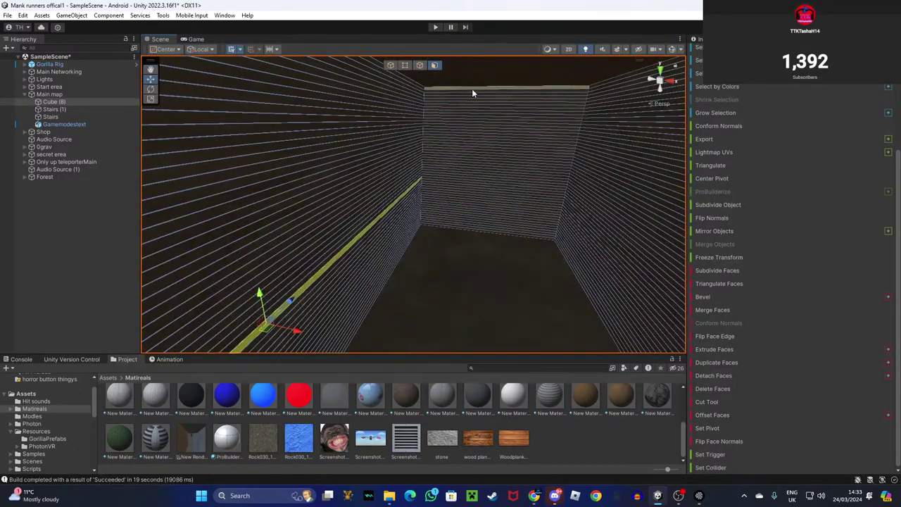
click(485, 229)
right_drag(485, 230, 466, 251)
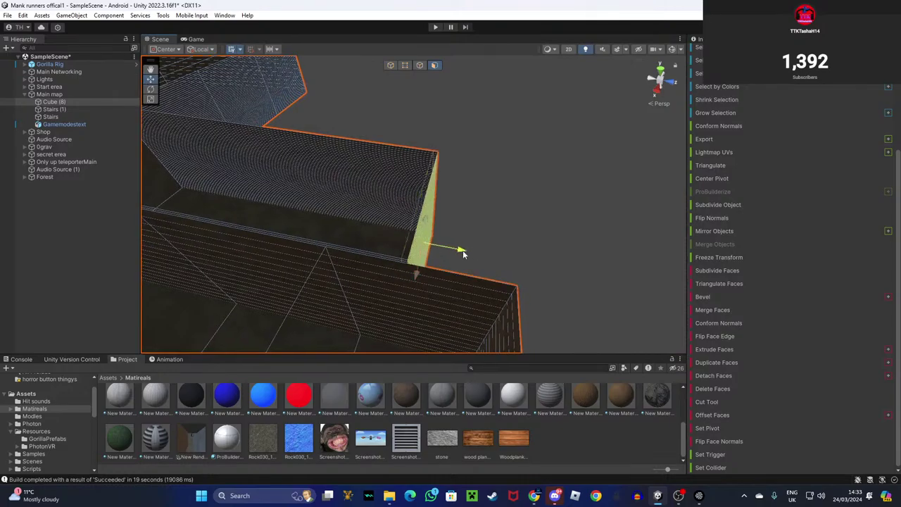
Select the full side wall of the new segment, including its lowest strips, and extrude it outward along X.
right_drag(540, 272, 437, 203)
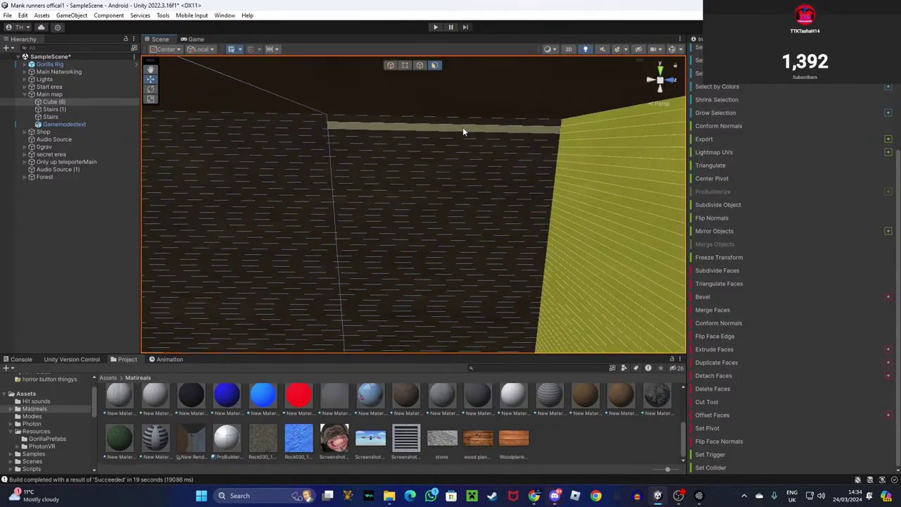
right_drag(464, 129, 463, 153)
drag(475, 144, 412, 287)
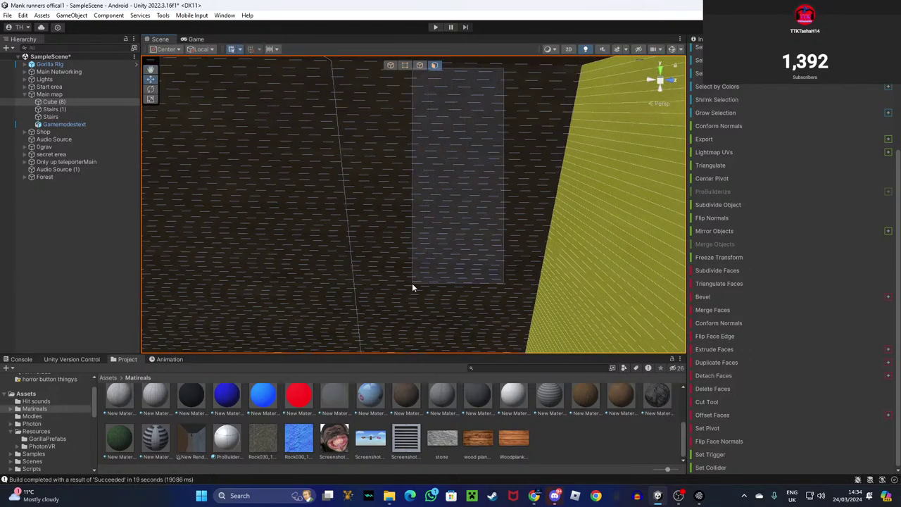
drag(392, 325, 390, 334)
right_drag(390, 334, 428, 301)
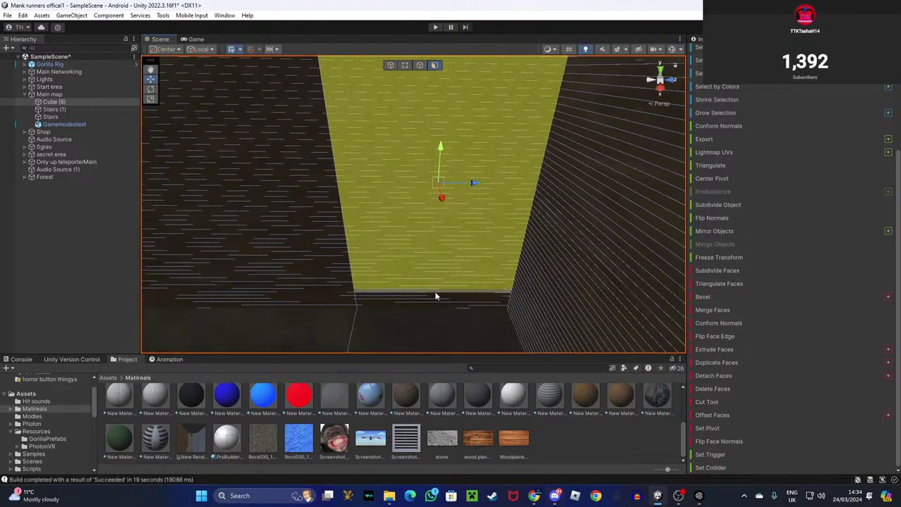
shift+click(435, 295)
shift+click(432, 300)
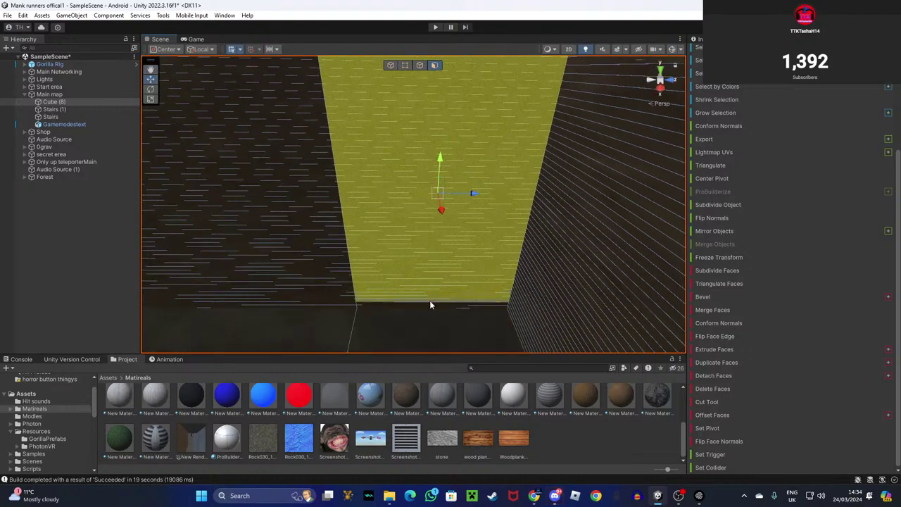
shift+click(426, 305)
right_drag(426, 302, 714, 406)
alt+drag(715, 411, 554, 306)
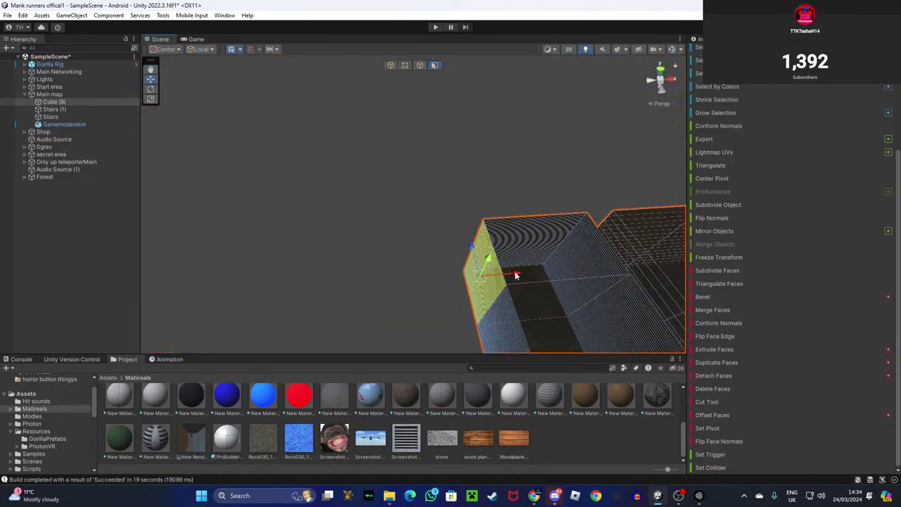
drag(515, 275, 428, 288)
Select the full-height wall section in the coarser corridor and extrude it along X into another corridor.
click(451, 146)
right_drag(451, 147, 567, 267)
alt+drag(566, 267, 469, 212)
alt+drag(467, 260, 486, 255)
right_drag(487, 251, 487, 287)
click(426, 186)
right_drag(426, 186, 484, 190)
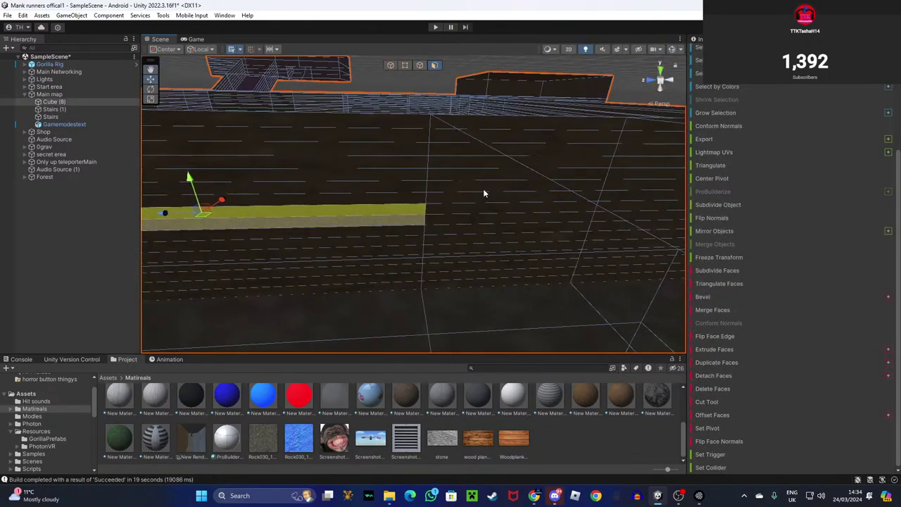
click(524, 287)
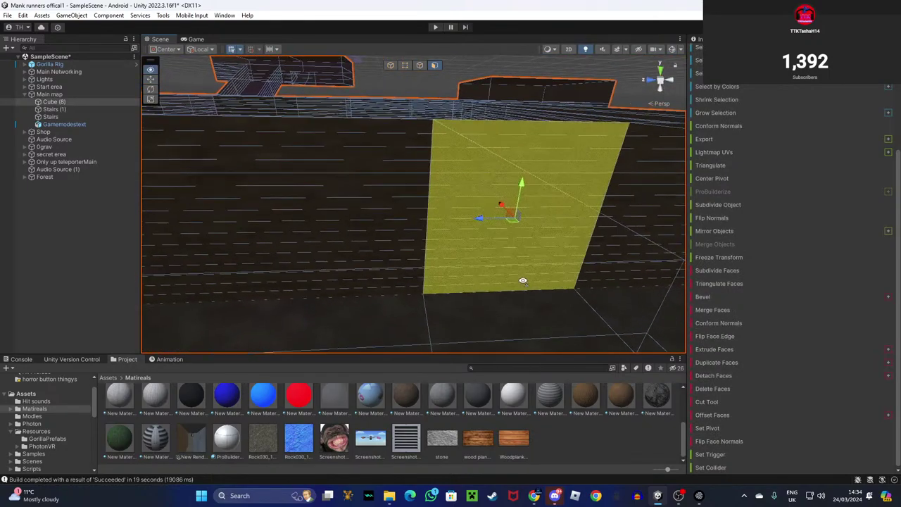
alt+drag(524, 287, 274, 371)
key(s)
right_drag(274, 371, 262, 343)
Select the side wall faces at the end of this corridor and extrude them outward along Z.
alt+drag(437, 247, 375, 134)
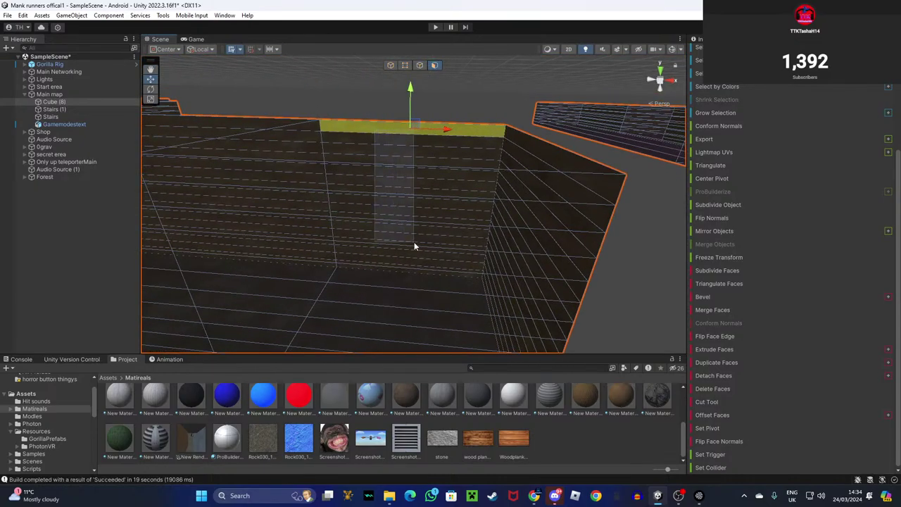
drag(421, 264, 422, 269)
alt+drag(421, 269, 254, 280)
scroll(451, 268, down, 3)
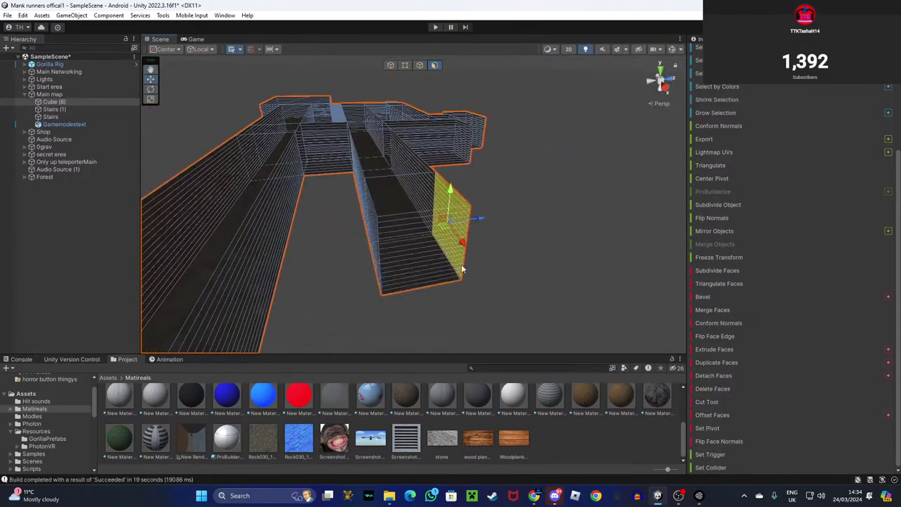
drag(483, 219, 552, 217)
Extend the newly extruded branch along Z with a further corner segment.
right_drag(552, 217, 508, 221)
key(d)
alt+drag(509, 225, 511, 225)
mouse_move(597, 228)
right_down()
mouse_move(674, 233)
mouse_move(587, 233)
mouse_move(599, 239)
right_up()
key(w)
key(d)
key(a)
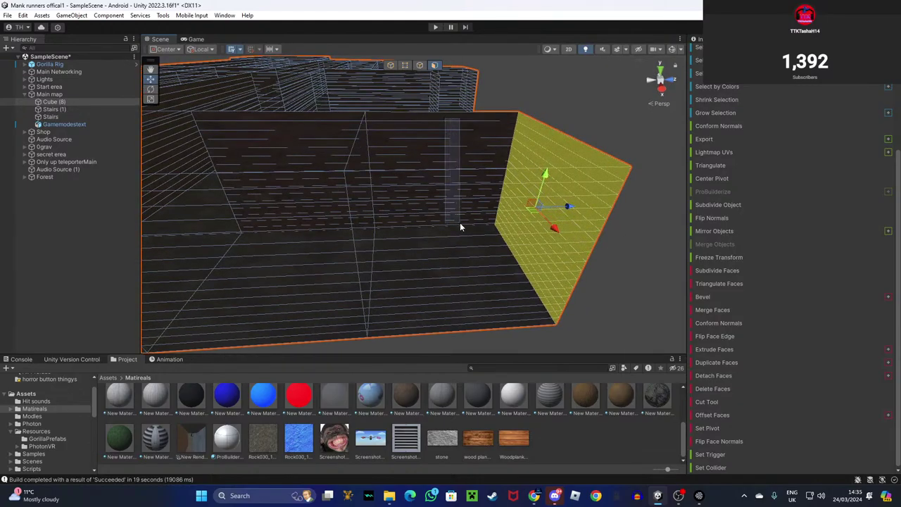
Select the side wall section of the branch's corner segment and extrude it outward along X.
drag(459, 223, 461, 224)
right_drag(460, 224, 238, 258)
key(s)
key(d)
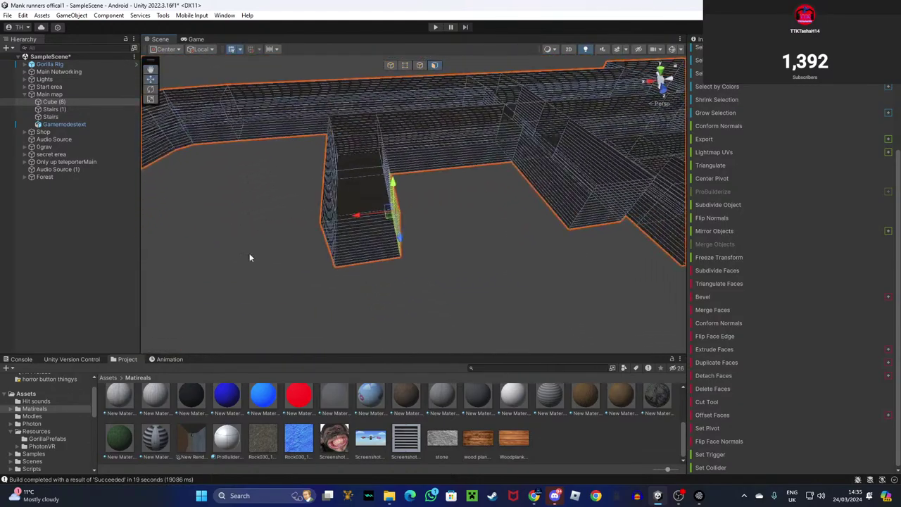
drag(360, 215, 442, 221)
Extrude the end faces of the branch corridor further along X to lengthen it.
right_drag(442, 221, 523, 199)
key(a)
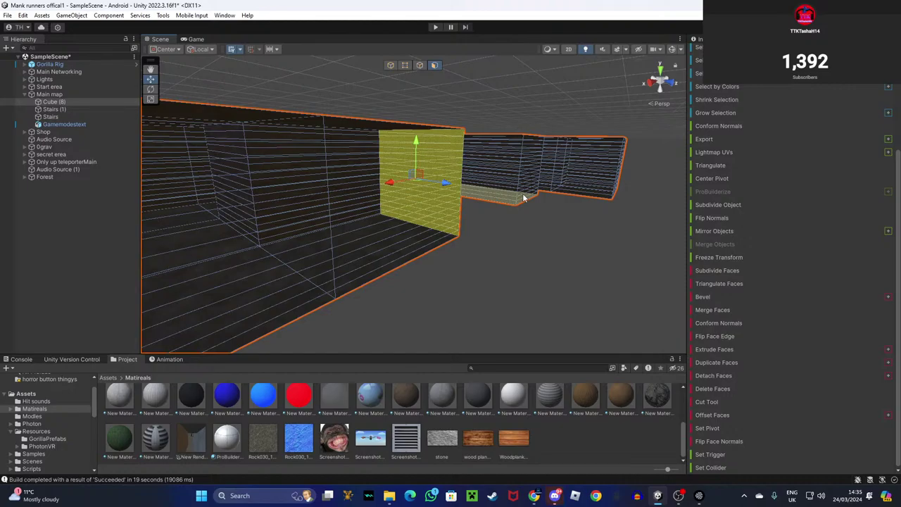
right_drag(445, 210, 409, 189)
drag(443, 177, 568, 197)
Select the side wall section at the lengthened corridor's end and extrude it outward along Z.
right_drag(550, 192, 534, 140)
key(w)
drag(524, 96, 461, 312)
key(s)
key(d)
right_drag(461, 311, 267, 331)
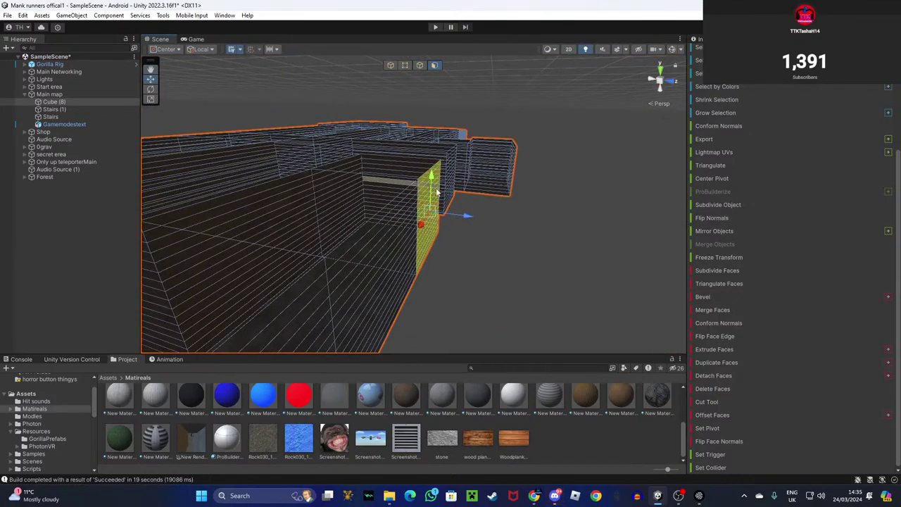
right_drag(462, 219, 437, 234)
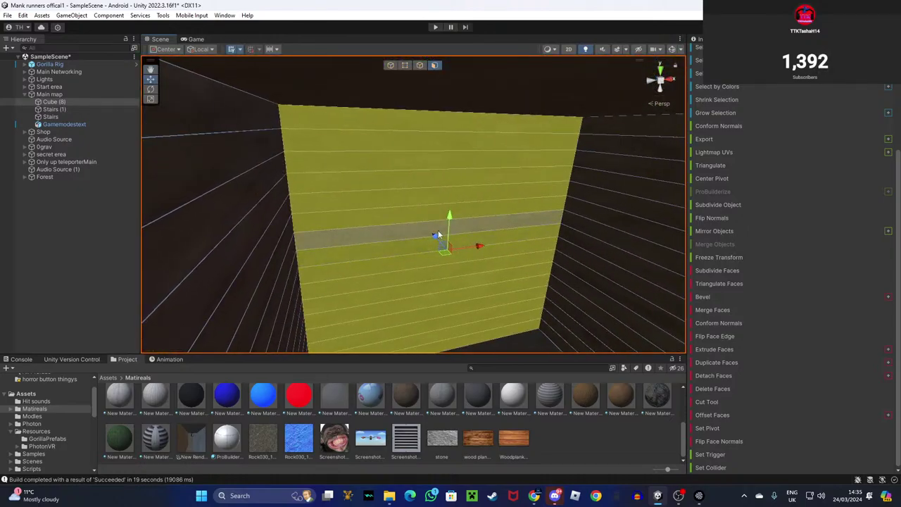
Select the side wall faces of the corridor's end segment and subdivide them.
scroll(435, 240, down, 4)
right_drag(388, 191, 459, 158)
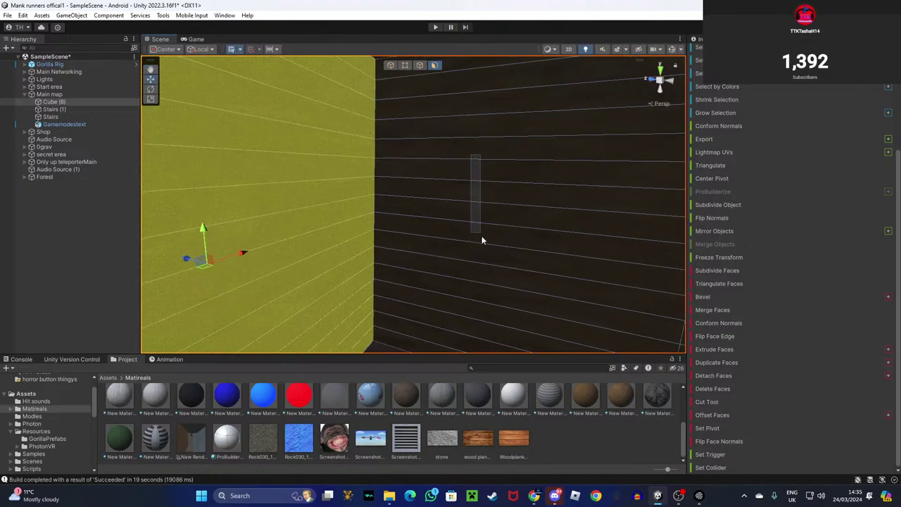
drag(505, 290, 514, 296)
right_drag(510, 282, 483, 203)
shift+click(490, 173)
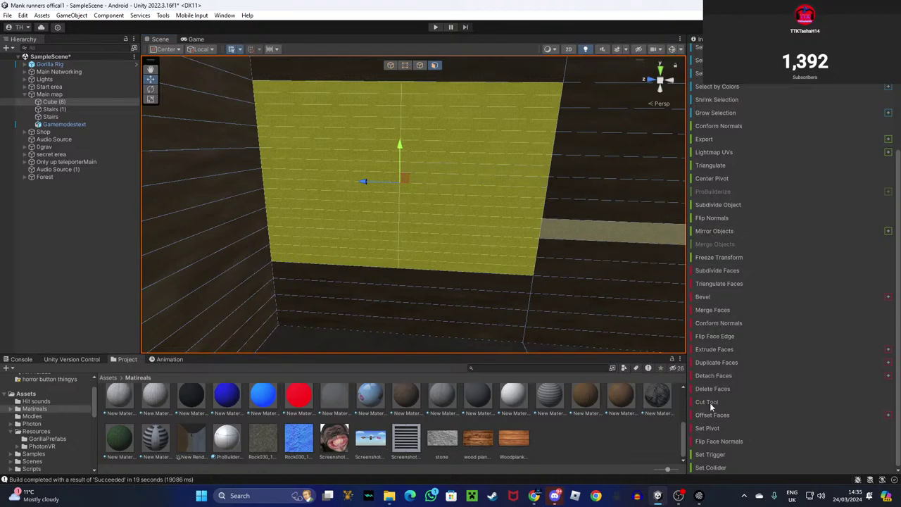
click(714, 271)
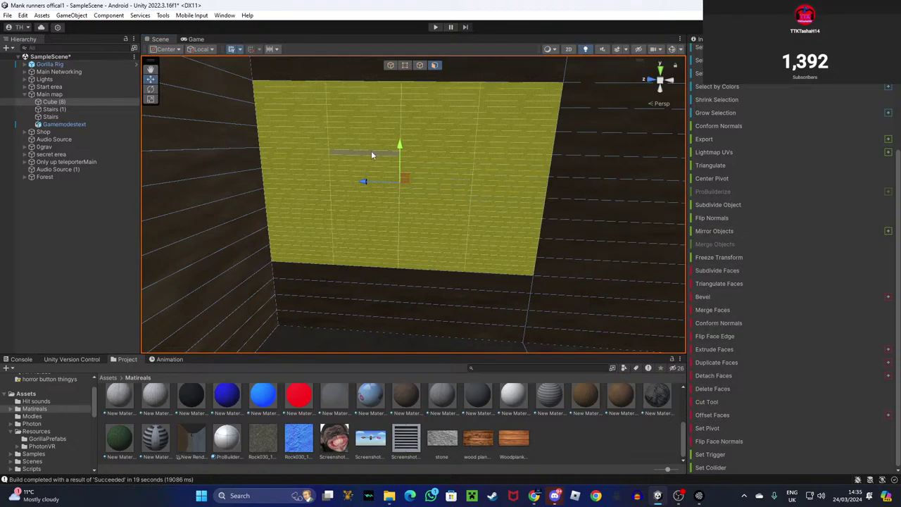
Select the middle section of the subdivided side wall and extrude it outward along X as a narrow opening.
drag(339, 123, 402, 204)
scroll(453, 255, down, 3)
scroll(445, 219, down, 2)
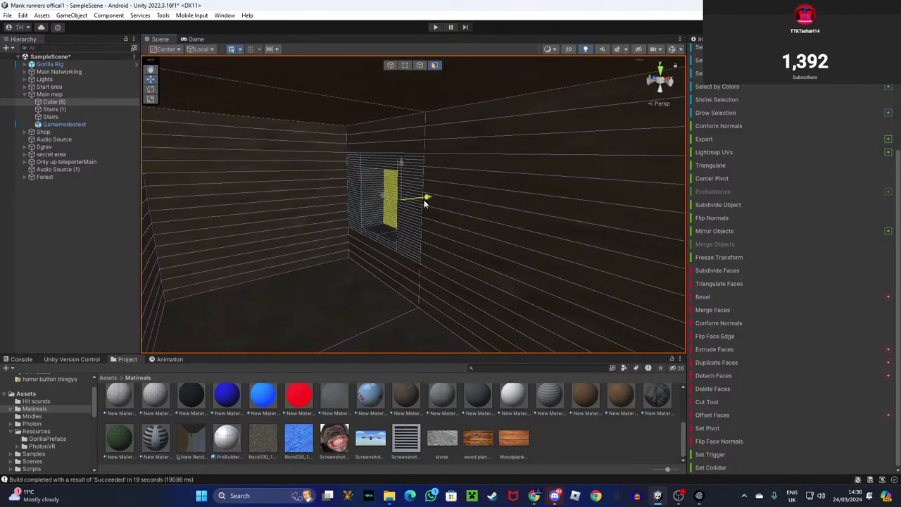
right_drag(417, 217, 635, 225)
key(s)
key(w)
click(341, 260)
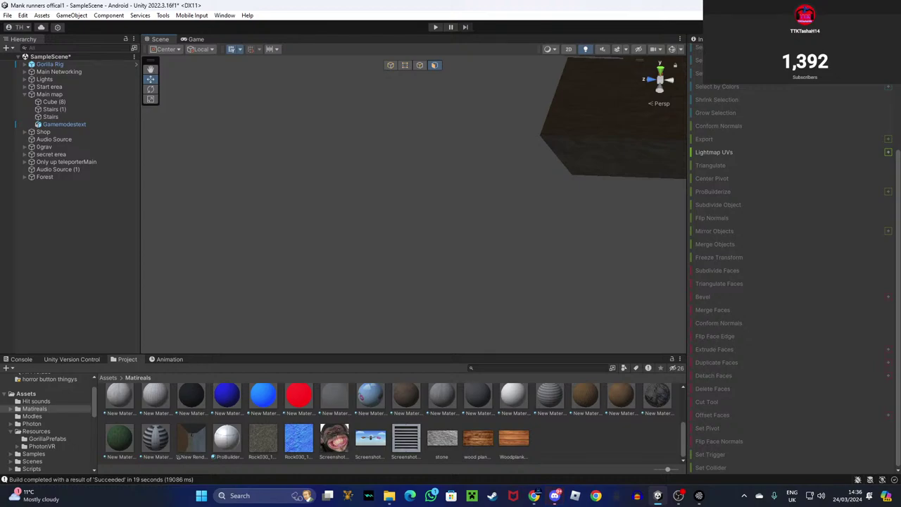
Examine the map's corridors and rooms in object mode to find the next wall to extend.
key(w)
right_drag(326, 188, 465, 211)
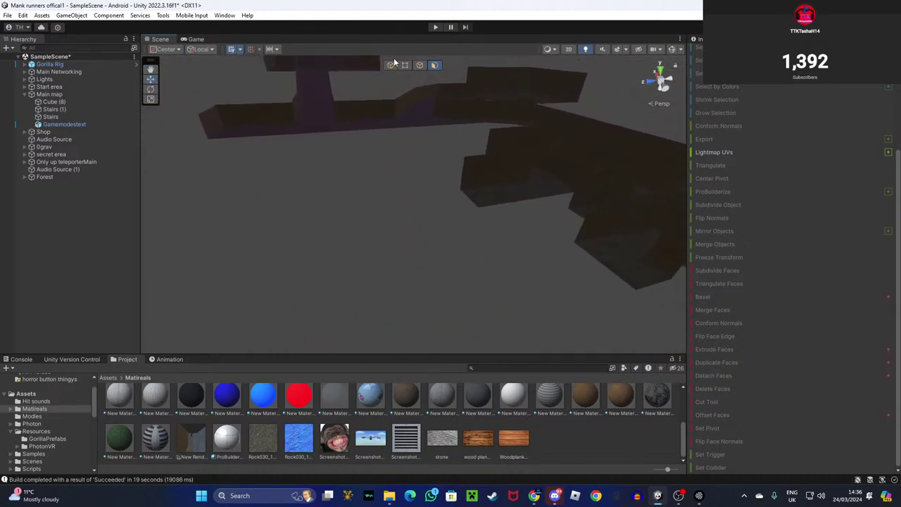
mouse_move(485, 243)
right_down()
mouse_move(500, 195)
mouse_move(523, 172)
mouse_move(527, 237)
mouse_move(636, 249)
mouse_move(624, 291)
mouse_move(553, 255)
mouse_move(613, 233)
mouse_move(598, 223)
mouse_move(282, 246)
mouse_move(394, 250)
mouse_move(445, 183)
mouse_move(481, 187)
mouse_move(316, 175)
mouse_move(364, 242)
mouse_move(462, 158)
mouse_move(479, 201)
mouse_move(535, 177)
mouse_move(535, 215)
mouse_move(608, 235)
mouse_move(477, 237)
mouse_move(464, 248)
mouse_move(479, 232)
mouse_move(498, 231)
right_up()
right_drag(449, 212, 436, 233)
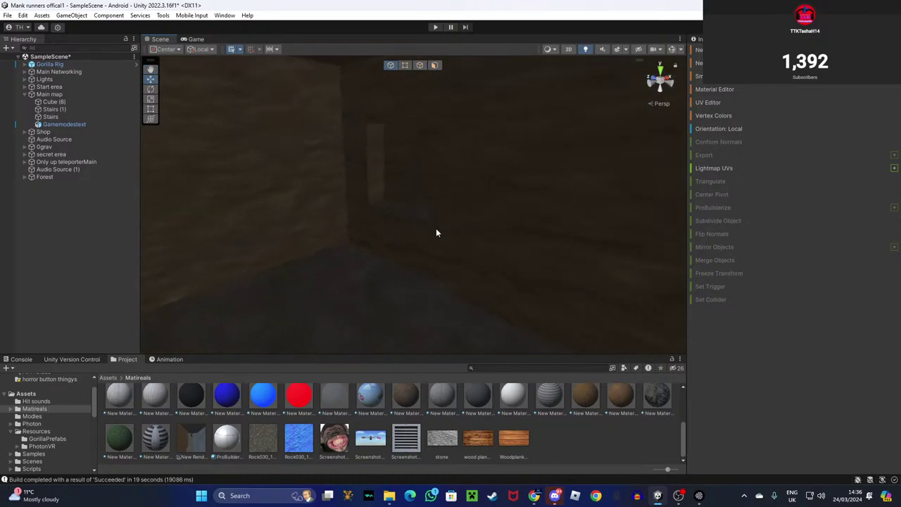
right_drag(398, 164, 366, 222)
scroll(326, 222, down, 1)
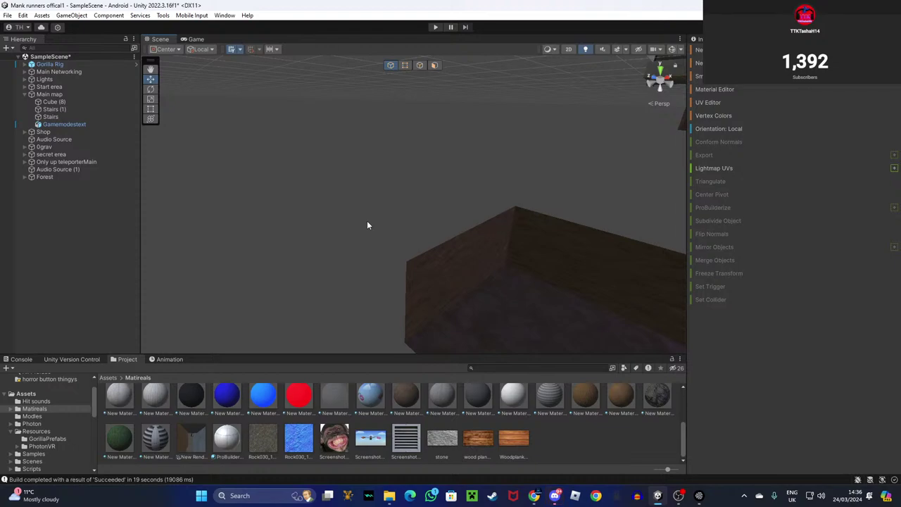
right_drag(409, 202, 545, 327)
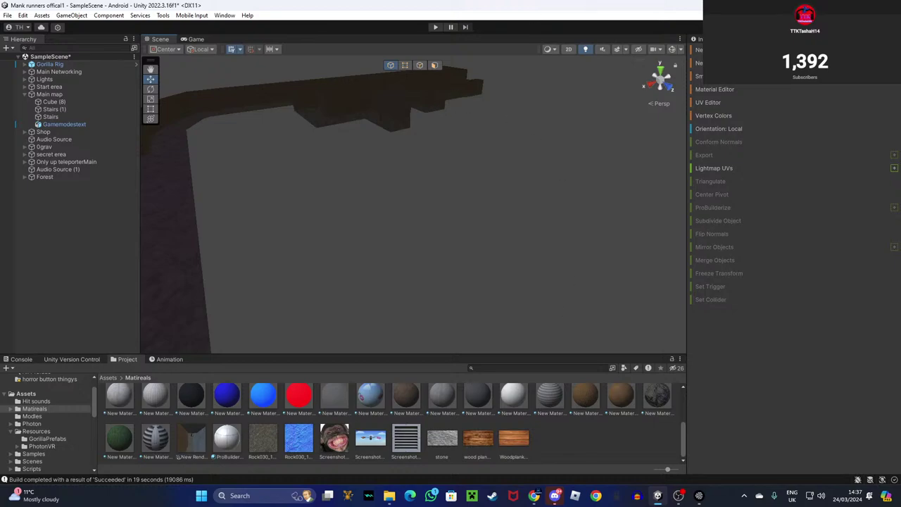
right_drag(554, 68, 315, 193)
right_drag(407, 296, 603, 44)
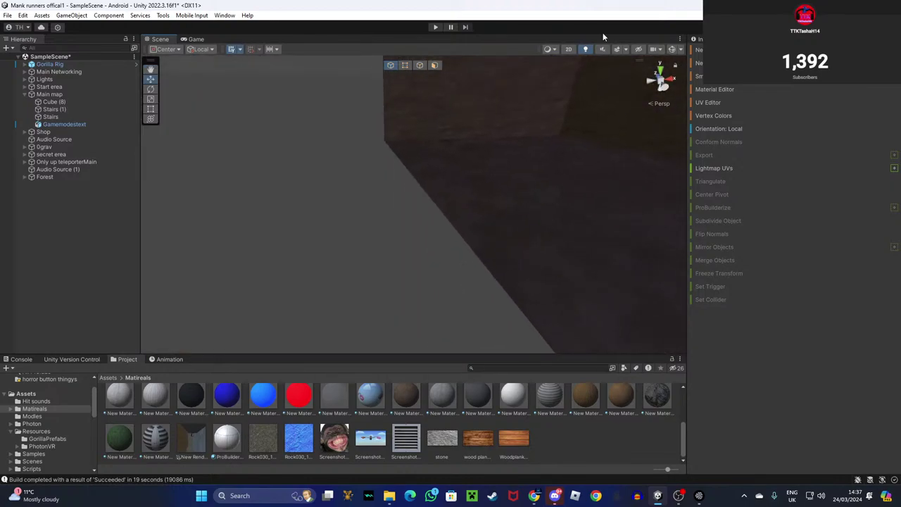
right_drag(514, 106, 504, 249)
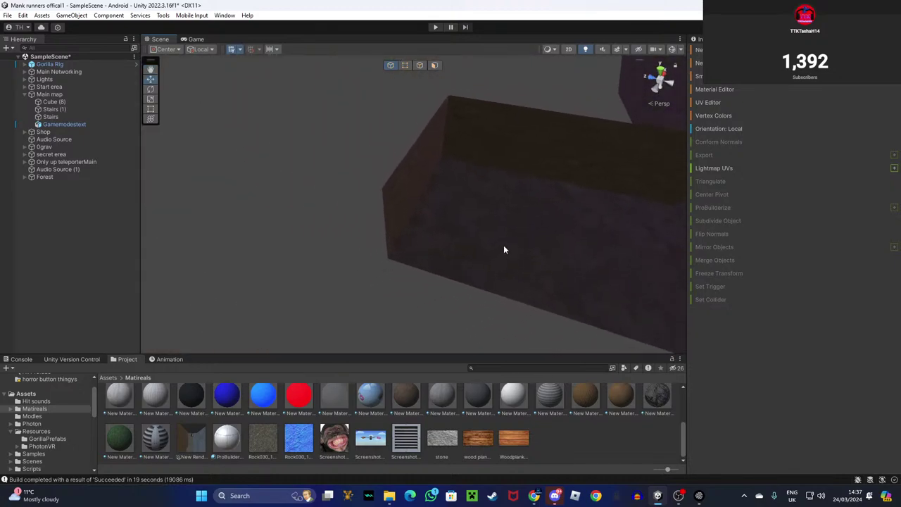
right_drag(510, 245, 352, 159)
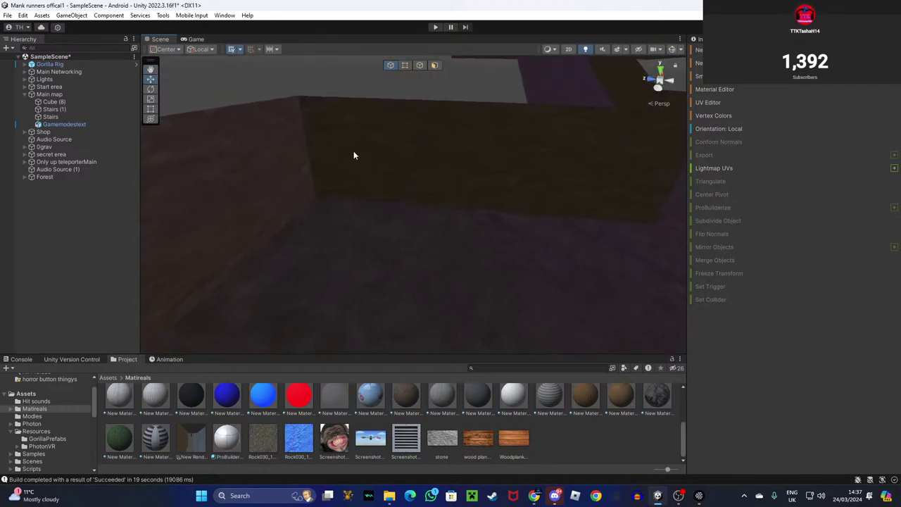
Select the end wall faces of Cube (8)'s wide corridor beyond the side passage and extrude them outward along Z.
right_drag(303, 189, 201, 139)
click(324, 123)
drag(311, 126, 395, 214)
click(414, 133)
click(434, 65)
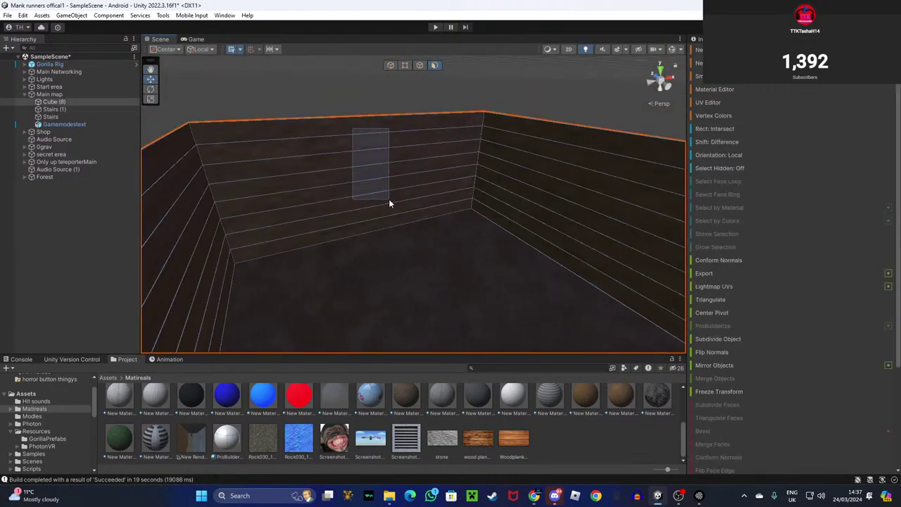
click(398, 222)
right_drag(396, 222, 521, 243)
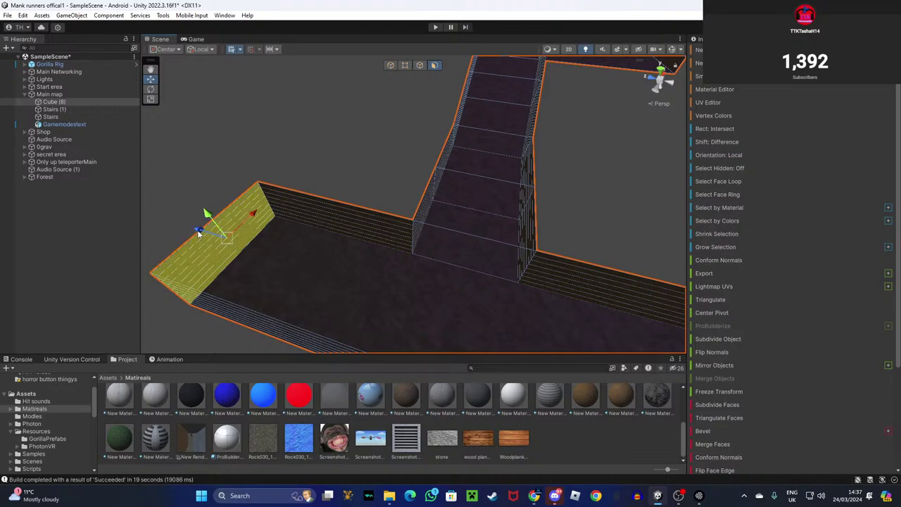
right_drag(201, 236, 284, 198)
drag(282, 192, 278, 184)
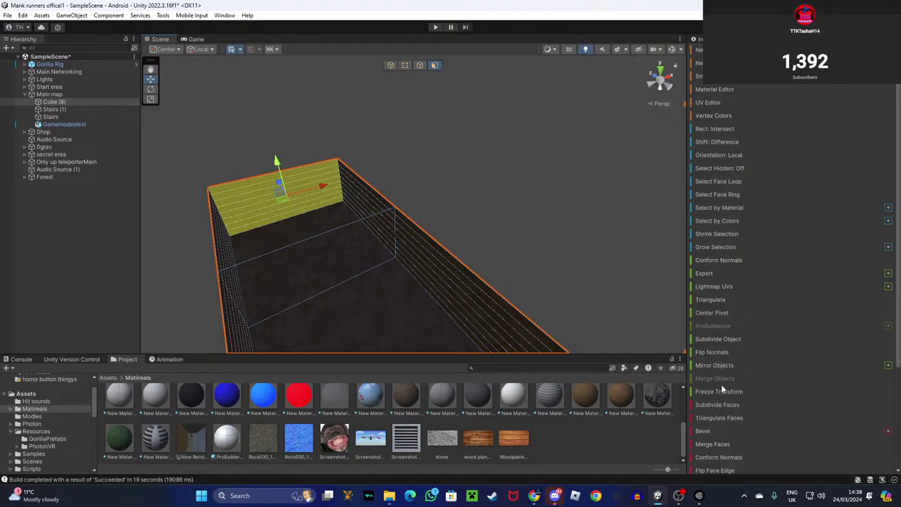
Subdivide the end wall faces of the lengthened wide corridor.
scroll(717, 422, down, 3)
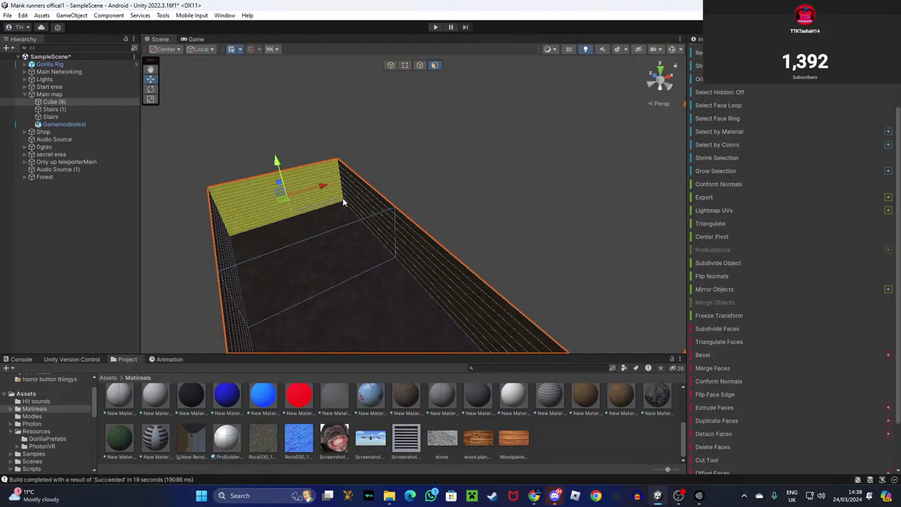
right_drag(362, 201, 326, 152)
key(w)
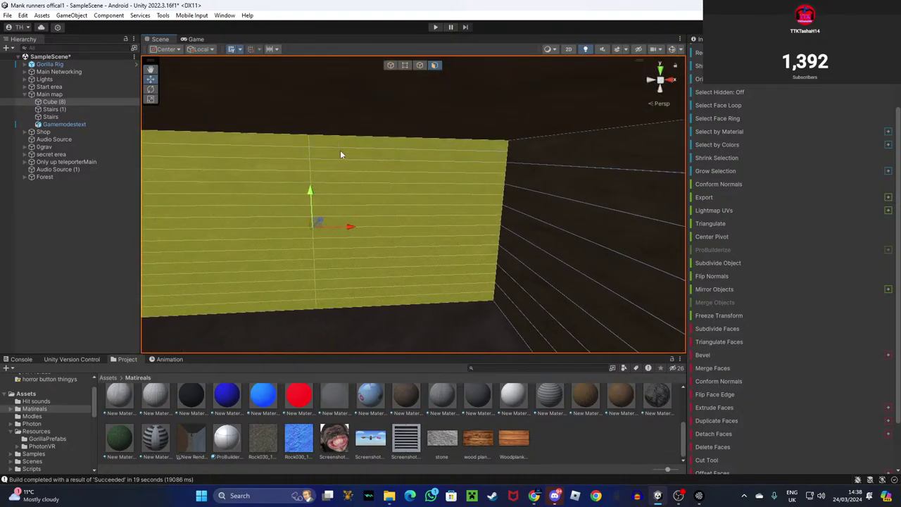
Select the middle section of the subdivided end wall and extrude it along Z into a narrower corridor.
right_drag(392, 296, 396, 183)
shift+drag(408, 202, 201, 179)
right_drag(360, 184, 316, 190)
right_drag(368, 170, 423, 86)
drag(426, 88, 314, 307)
right_drag(314, 307, 525, 259)
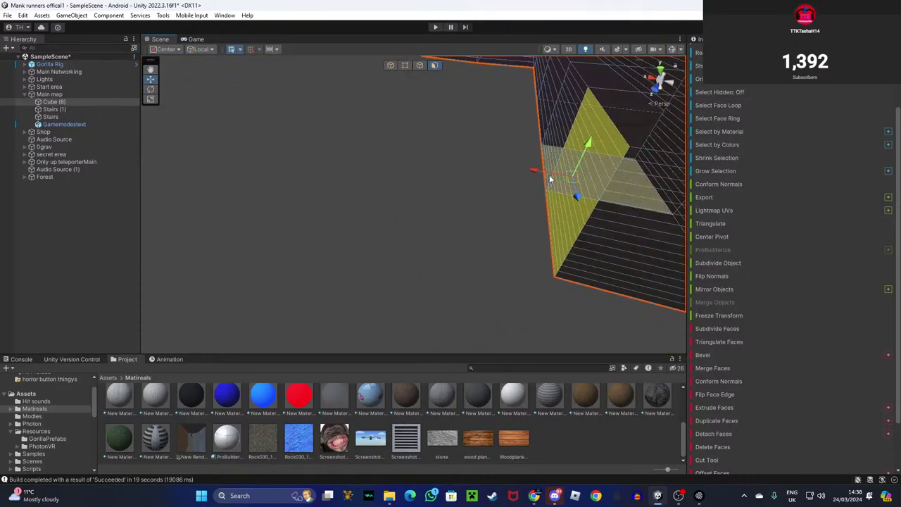
right_drag(543, 177, 336, 153)
Widen the narrow corridor's end faces along X and extrude them along Z to form a wide room.
right_drag(364, 306, 776, 189)
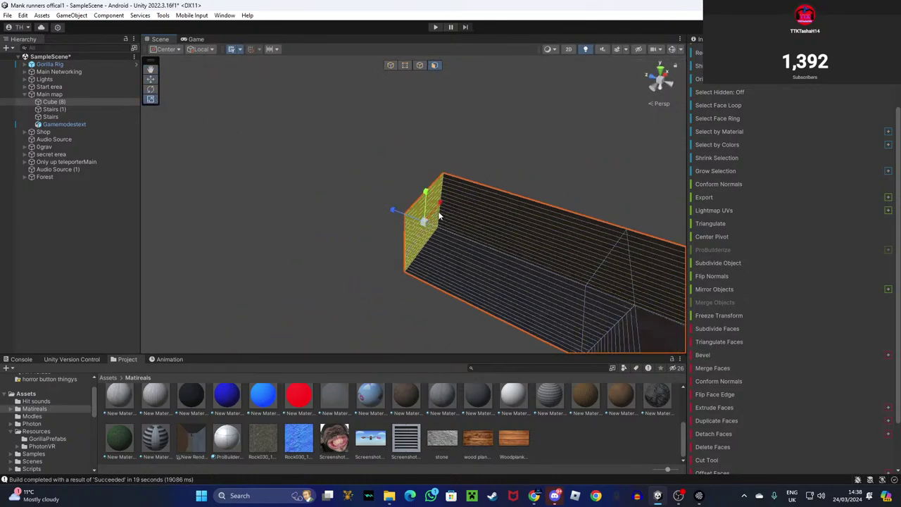
drag(461, 192, 494, 167)
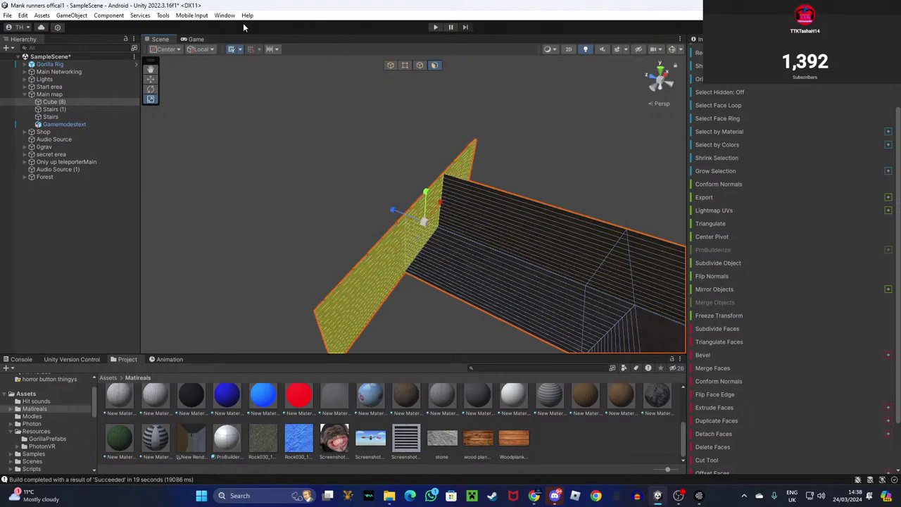
drag(405, 215, 257, 111)
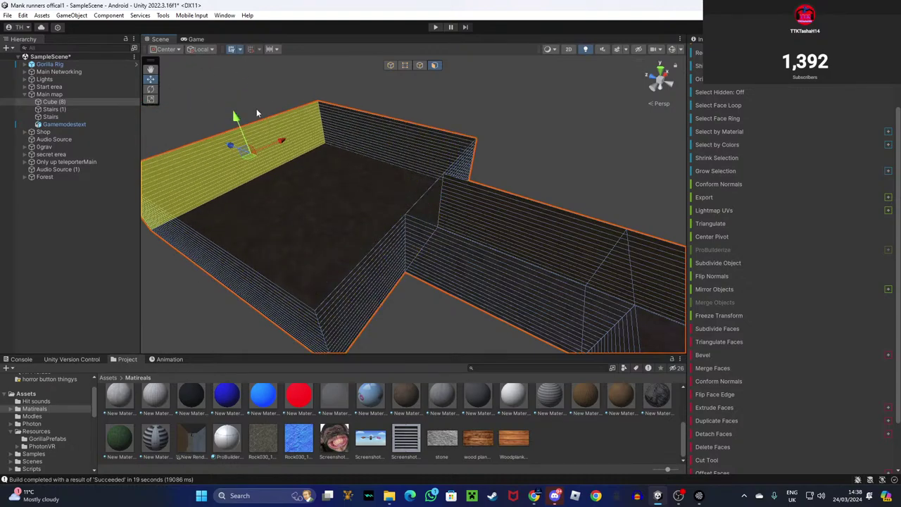
Select the new room's ceiling face and adjust its height along Y.
right_drag(363, 117, 387, 60)
key(w)
right_drag(457, 105, 397, 133)
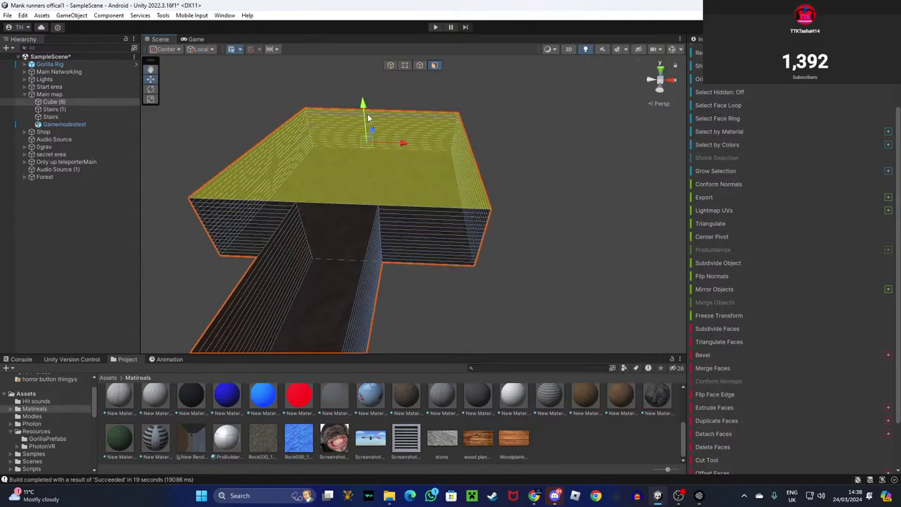
drag(363, 113, 440, 148)
Clear the selection and save SampleScene.
right_drag(439, 148, 523, 145)
click(469, 207)
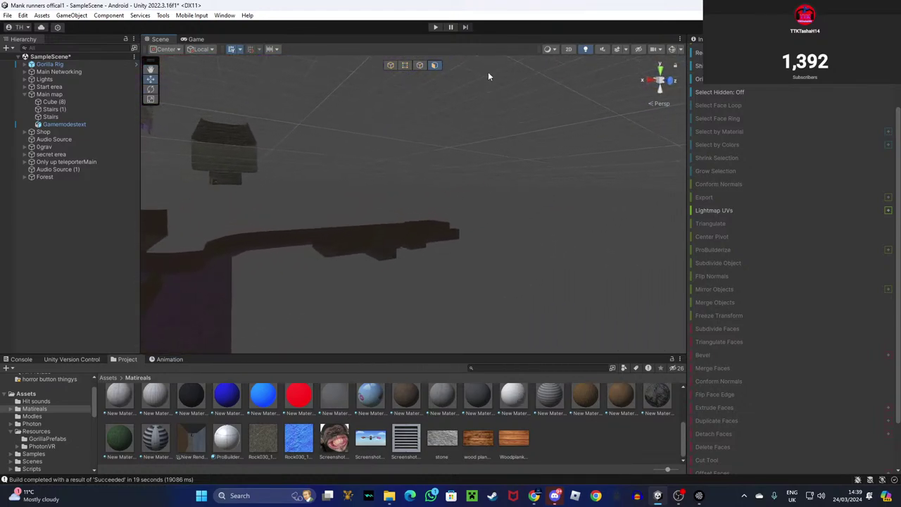
click(10, 15)
click(26, 60)
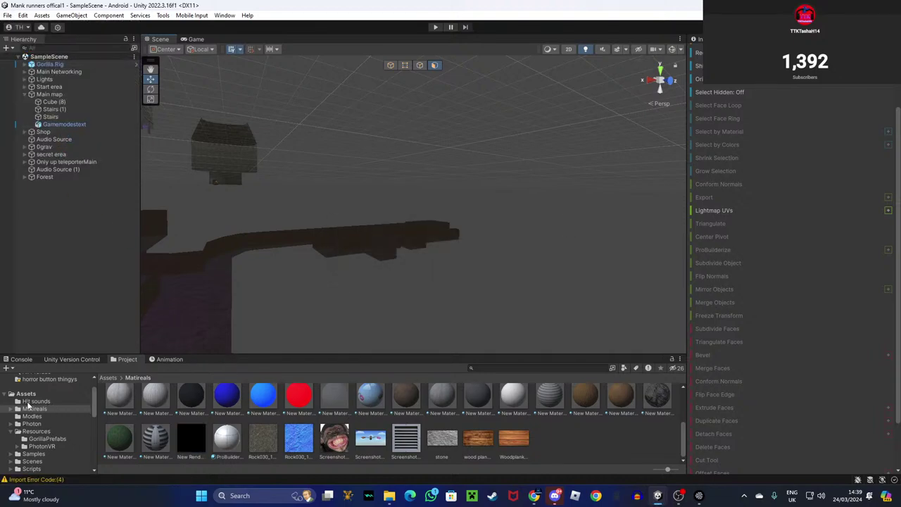
Examine the character model in the Player prefab from the Resources/PhotonVR folder and return to the scene.
click(43, 446)
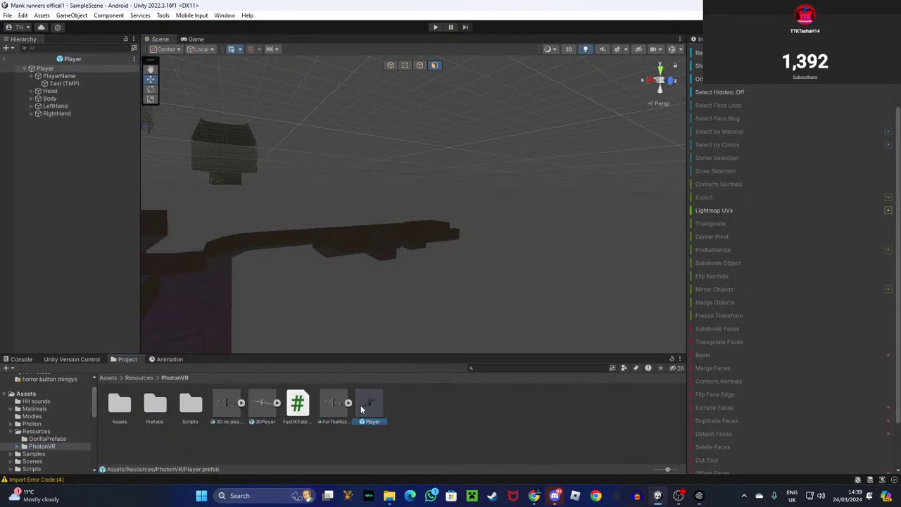
double_click(361, 409)
right_drag(457, 292, 414, 310)
key(w)
right_drag(414, 310, 395, 285)
key(s)
key(w)
click(393, 226)
right_drag(387, 254, 417, 285)
key(s)
click(448, 297)
key(w)
key(s)
key(w)
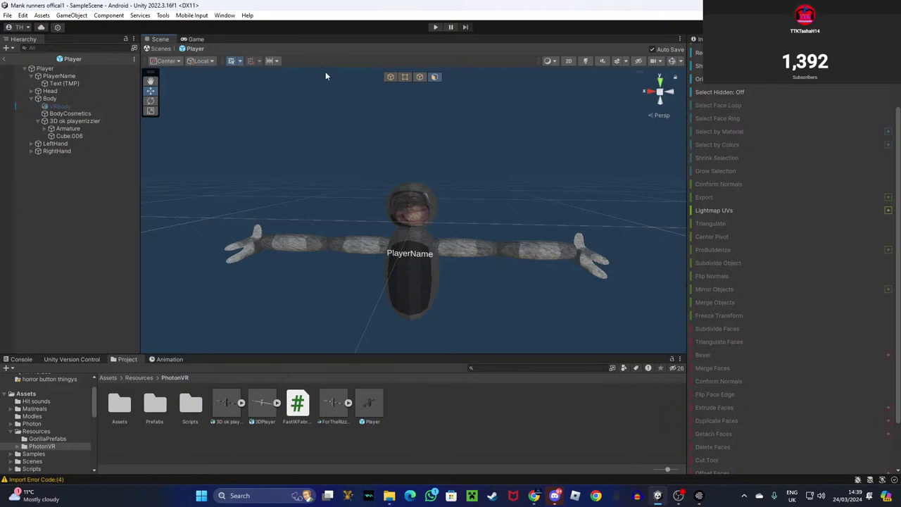
click(6, 60)
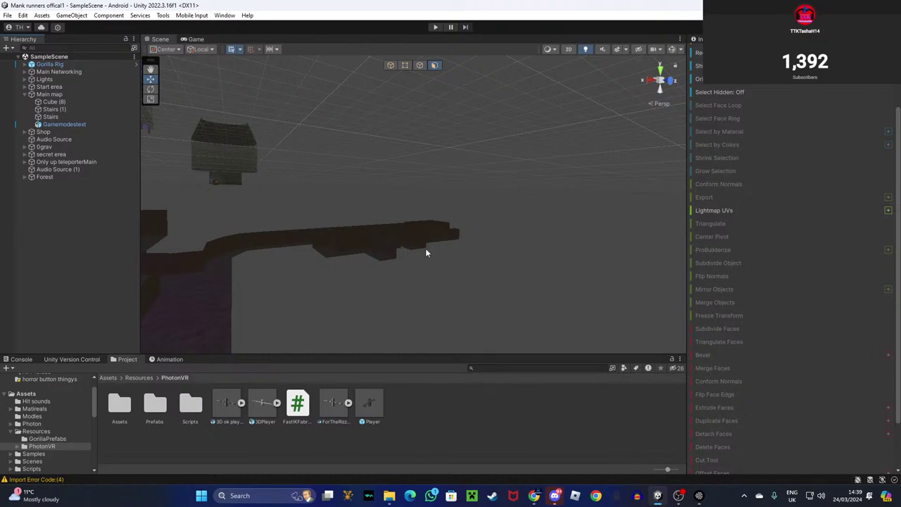
Select the stacked side wall faces of Cube (8)'s long wide corridor and subdivide them.
right_drag(416, 277, 398, 317)
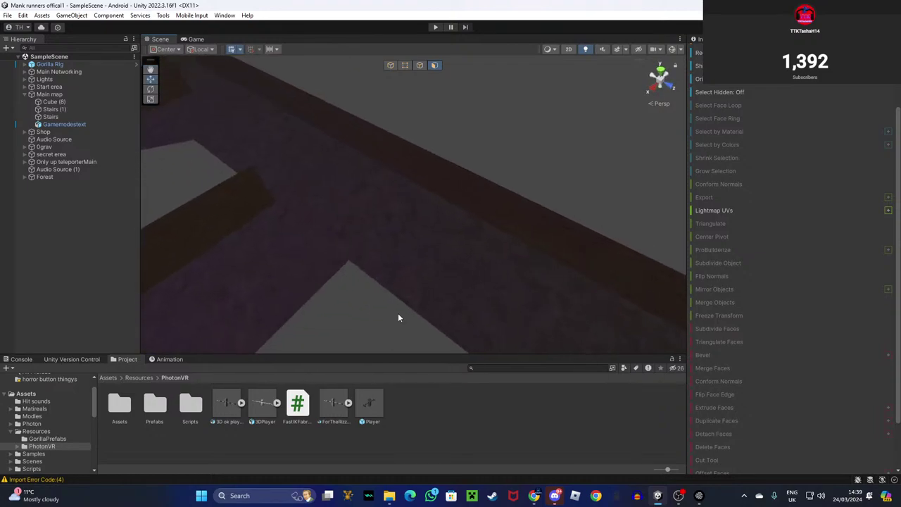
right_drag(431, 258, 415, 300)
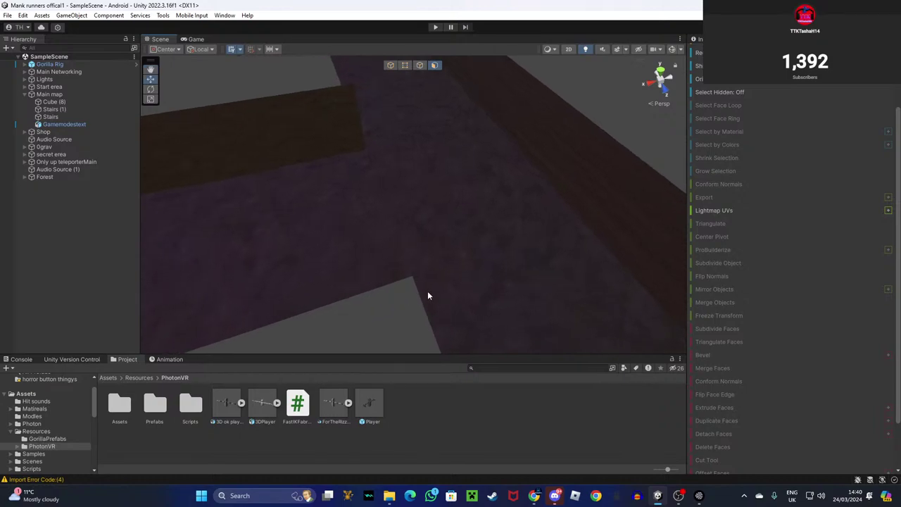
right_drag(427, 296, 668, 204)
click(535, 245)
right_drag(535, 245, 708, 275)
right_drag(511, 287, 403, 197)
click(447, 332)
click(487, 220)
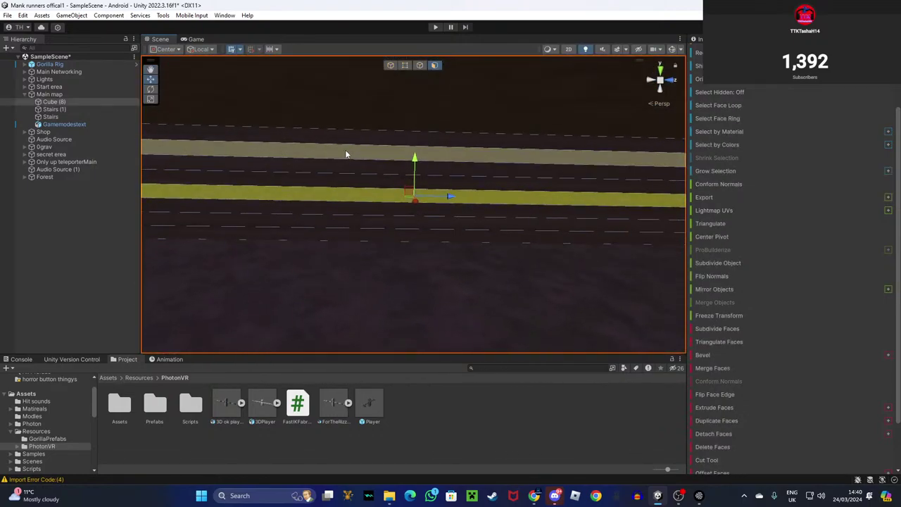
drag(342, 145, 622, 304)
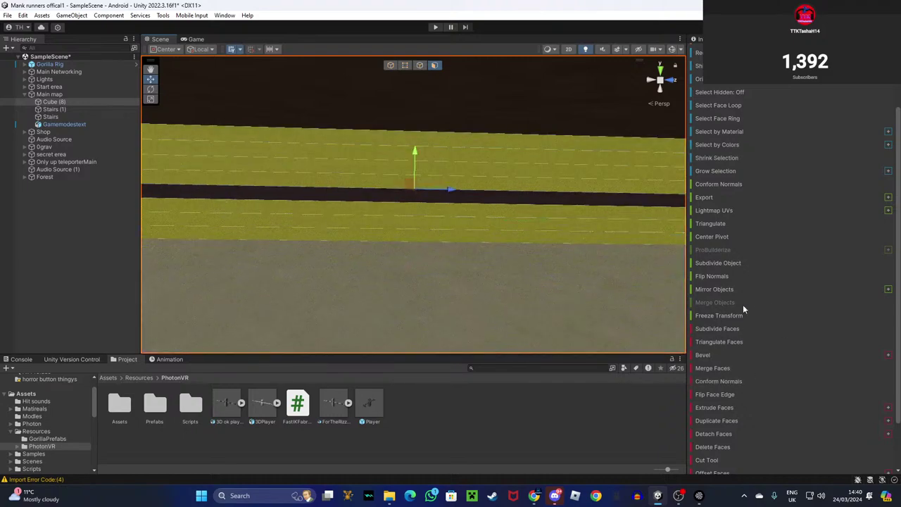
click(713, 328)
click(713, 326)
Select the middle section of the long corridor's subdivided side wall and extrude it outward along X.
right_drag(385, 216, 383, 203)
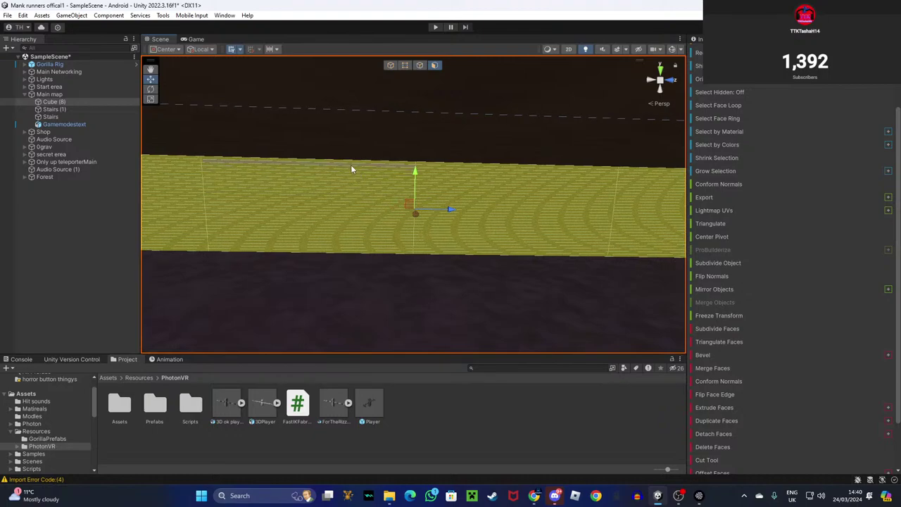
drag(355, 166, 431, 249)
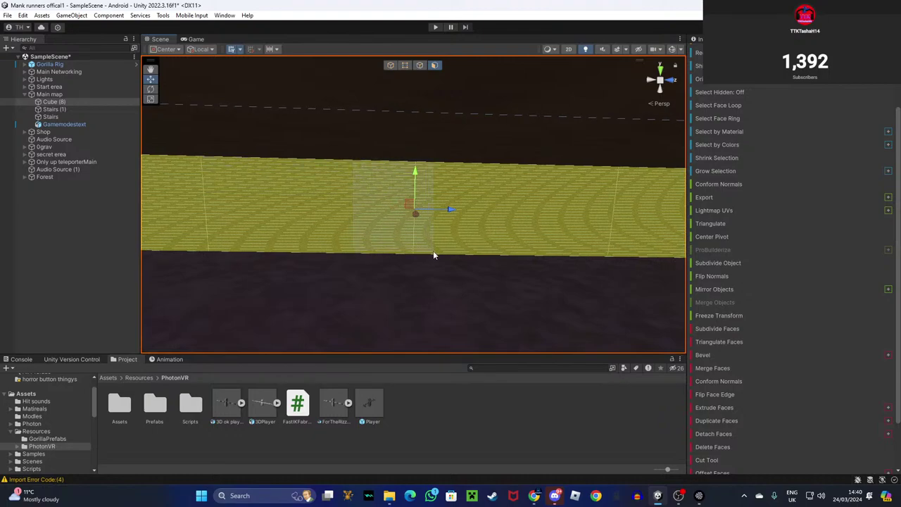
right_drag(434, 256, 598, 230)
key(s)
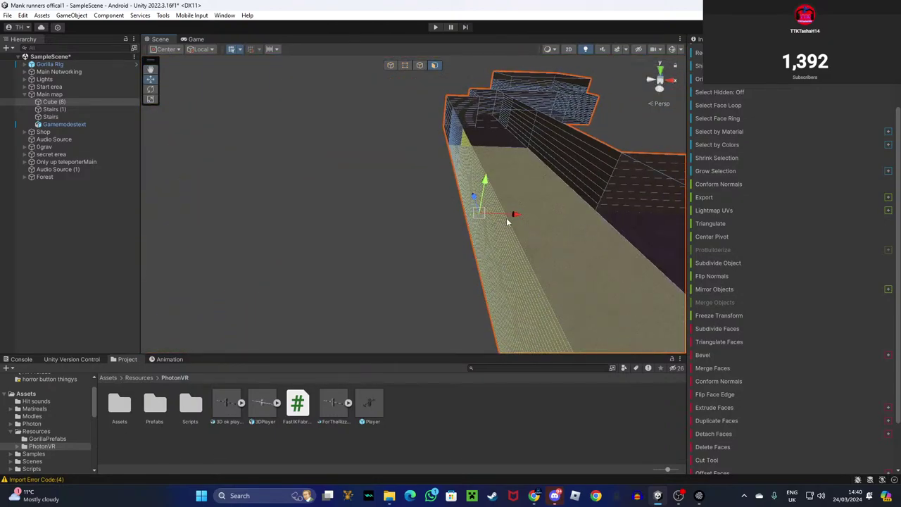
drag(512, 215, 512, 214)
right_drag(511, 214, 289, 295)
key(f)
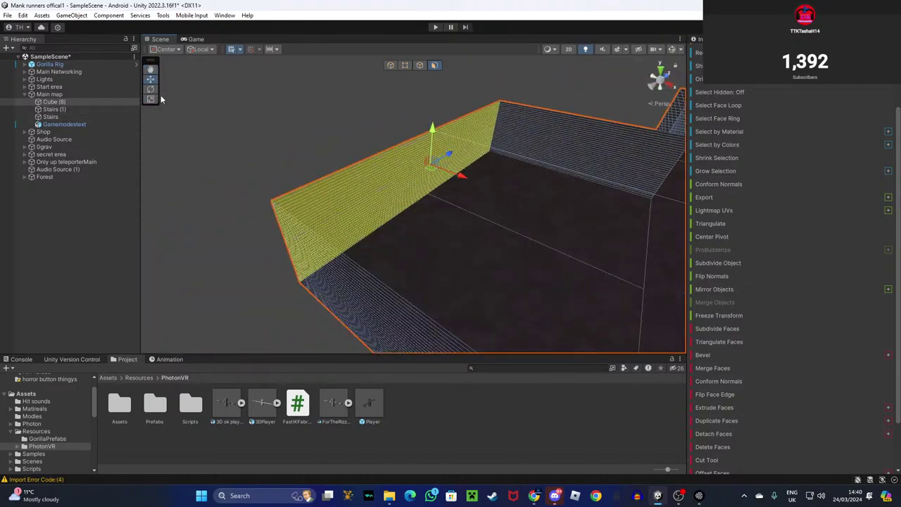
drag(449, 153, 519, 134)
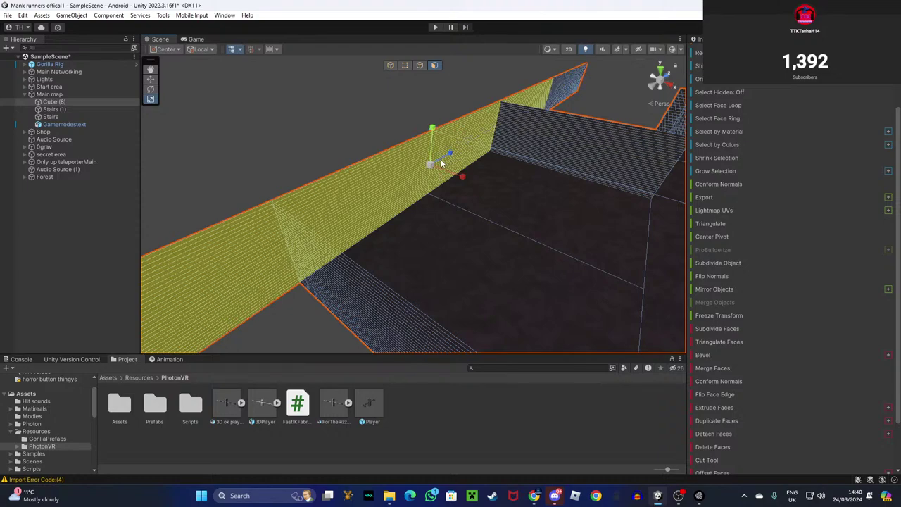
key(ctrl+z)
key(z)
key(ctrl+z)
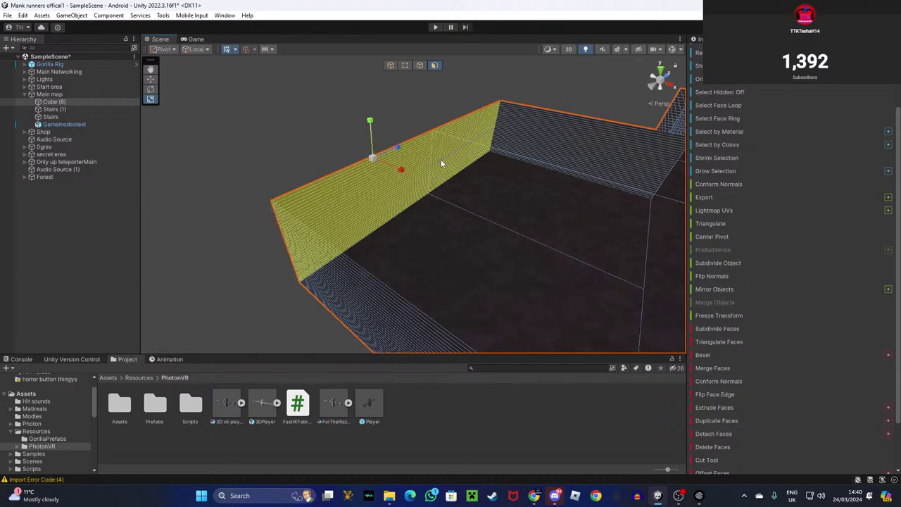
Scale the extruded section's end wall faces wider along Z and move them further outward along X.
drag(400, 150, 422, 140)
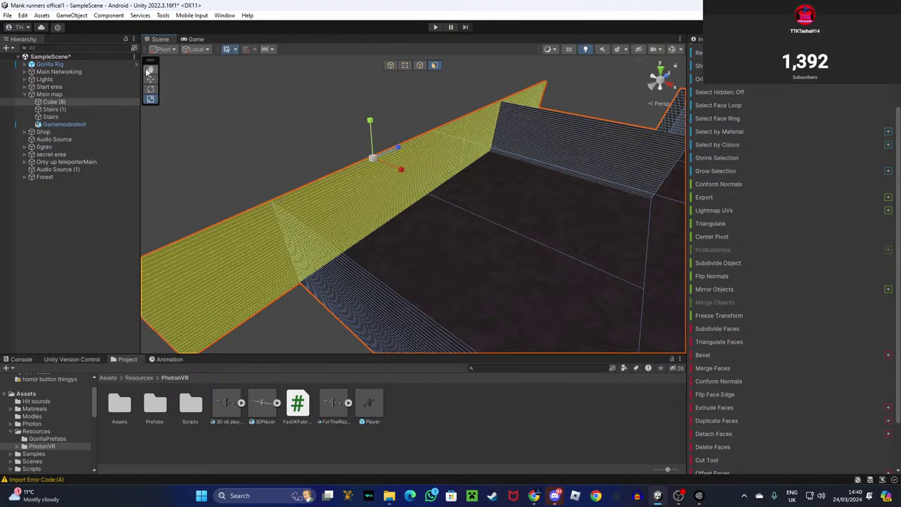
drag(404, 170, 184, 69)
Clear the face selection and examine the walls and floor of the widened underground room from inside.
right_drag(439, 223, 433, 278)
key(w)
key(s)
click(471, 179)
click(400, 264)
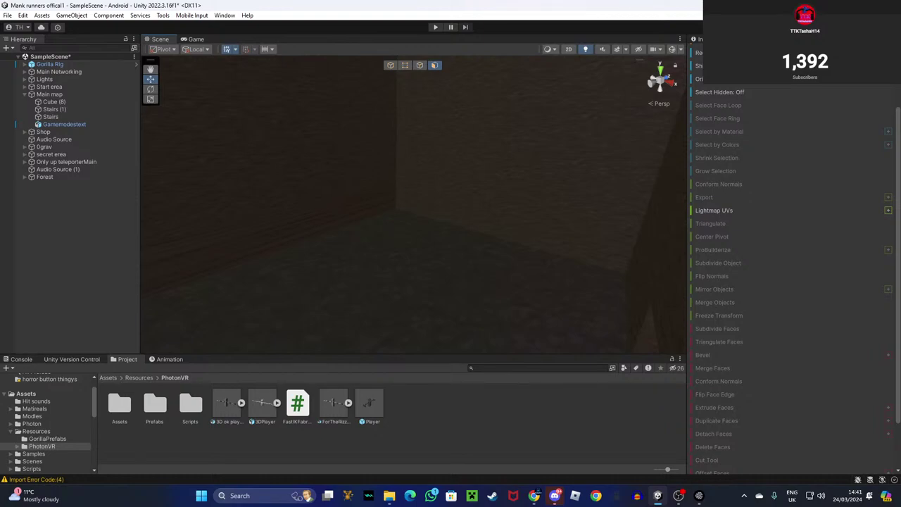
right_drag(489, 103, 474, 185)
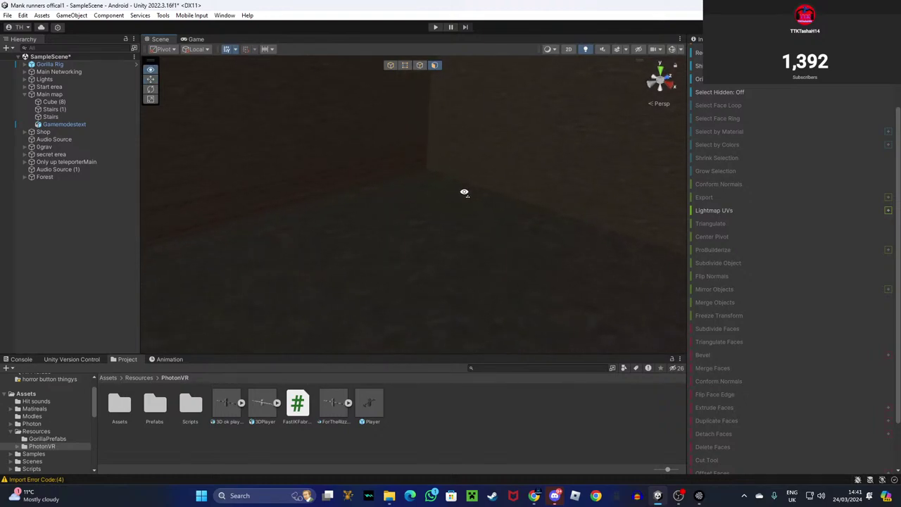
right_drag(440, 135, 458, 270)
right_drag(443, 166, 498, 281)
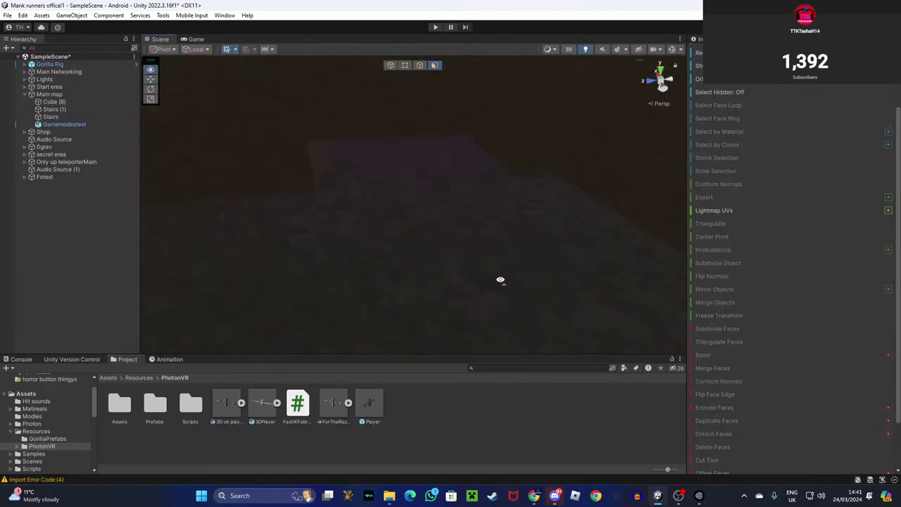
Select all the thin stacked faces on the far wall of Cube (8) and subdivide them.
right_drag(415, 278, 794, 217)
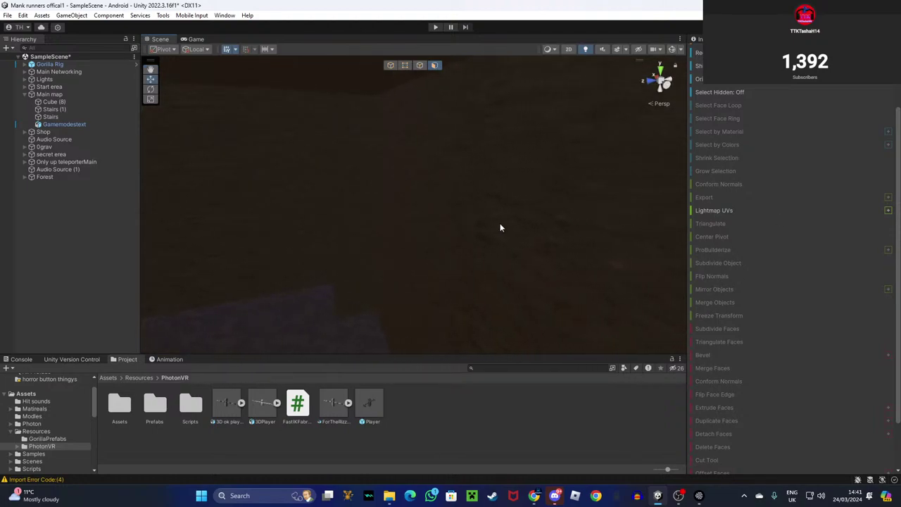
right_drag(371, 227, 419, 210)
click(404, 236)
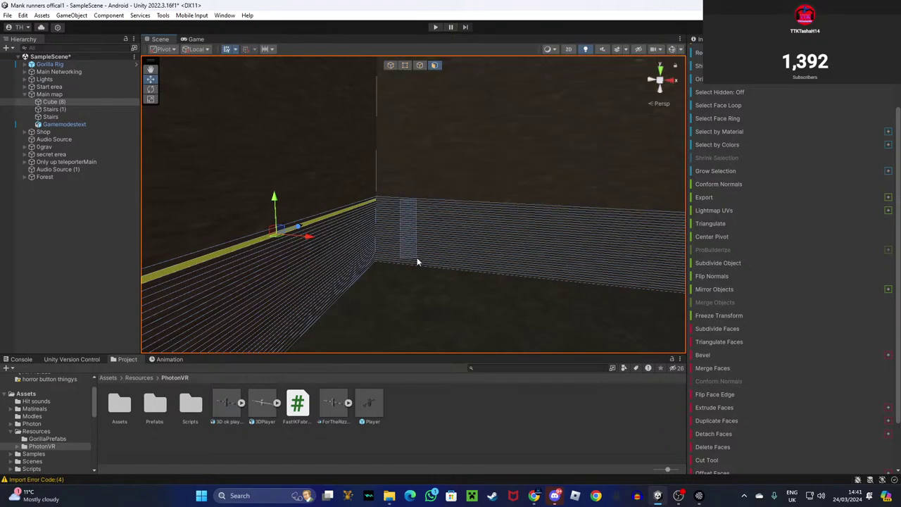
drag(419, 266, 418, 265)
right_drag(418, 265, 456, 274)
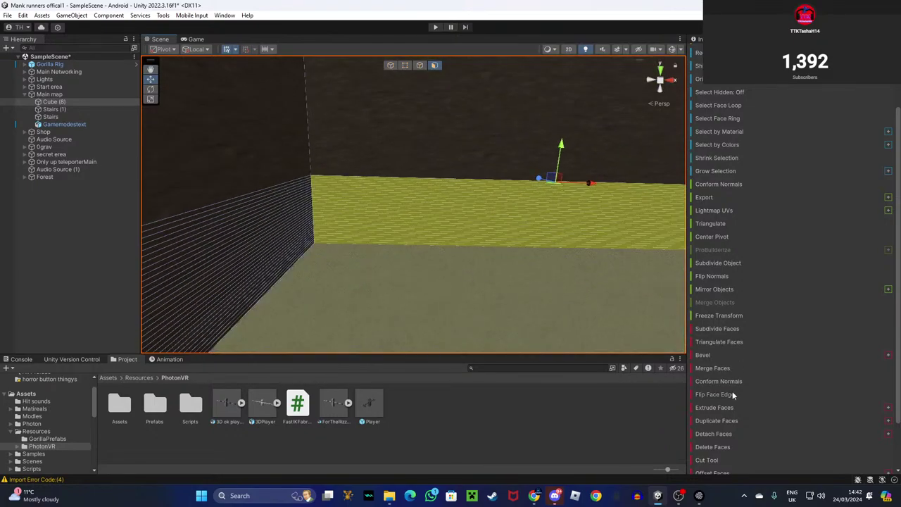
scroll(733, 393, down, 2)
click(725, 270)
click(725, 270)
Select one half of the subdivided wall, set the handle position to Center, and extrude those faces outward as a passage.
right_drag(424, 185, 312, 137)
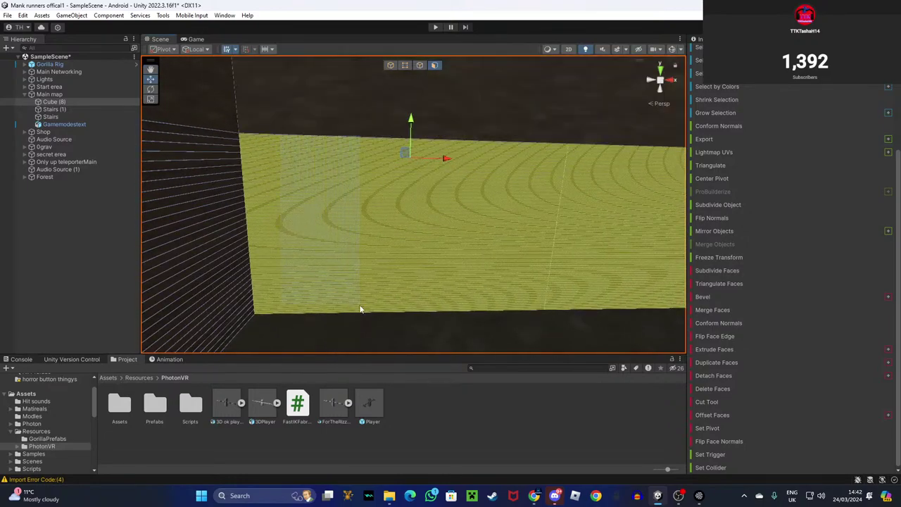
drag(360, 315, 370, 293)
right_drag(371, 294, 436, 274)
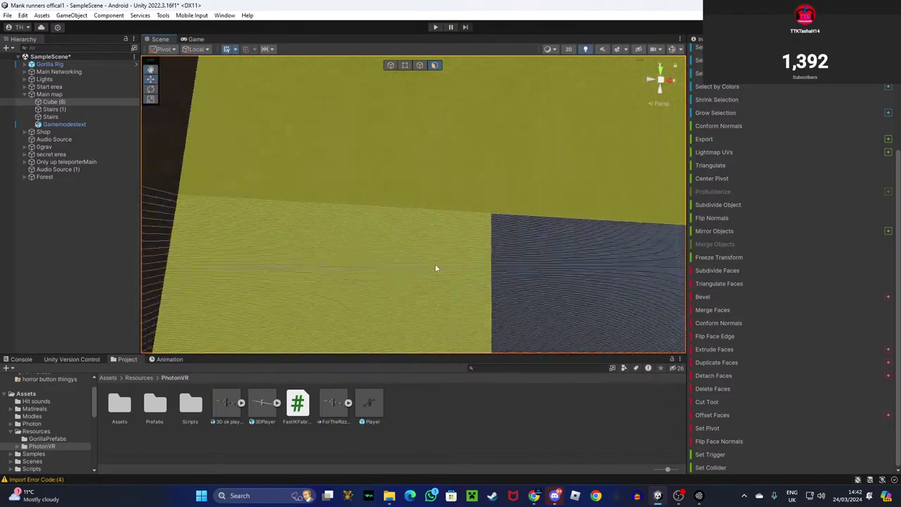
right_drag(445, 179, 367, 203)
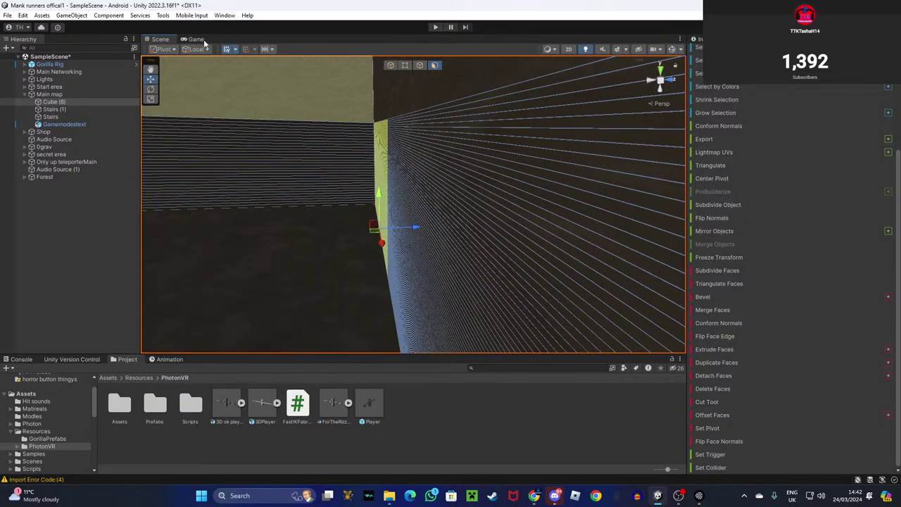
click(168, 51)
click(178, 61)
right_drag(296, 102, 455, 197)
drag(418, 192, 470, 150)
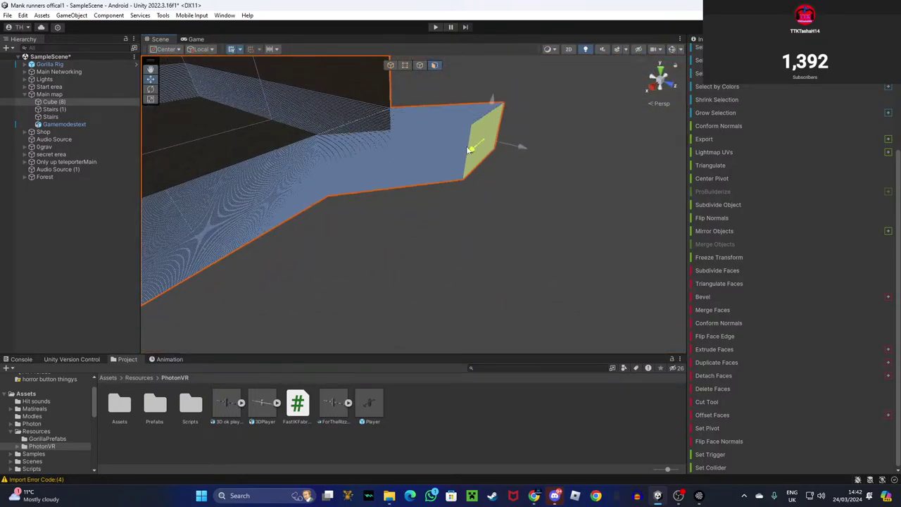
Continue the passage by extruding its end faces two more segments, adjusting the direction to form a bend.
click(150, 88)
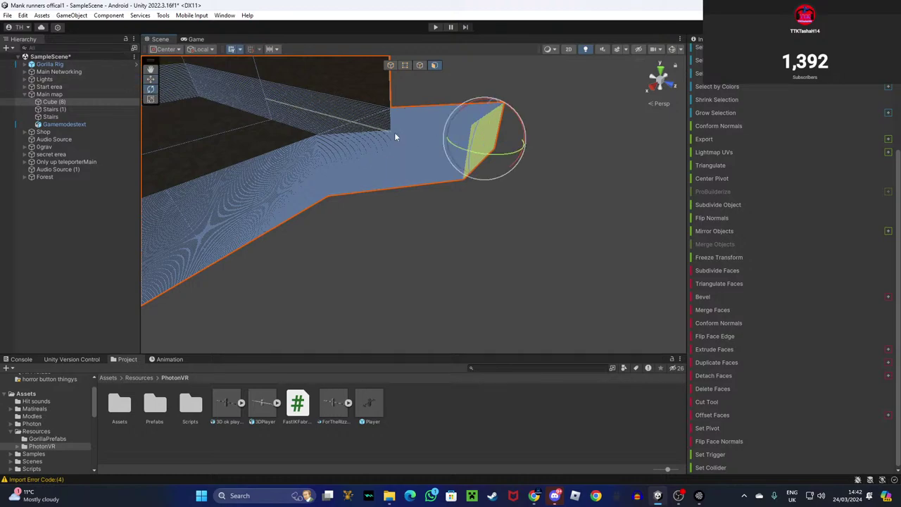
right_drag(538, 173, 145, 83)
click(150, 80)
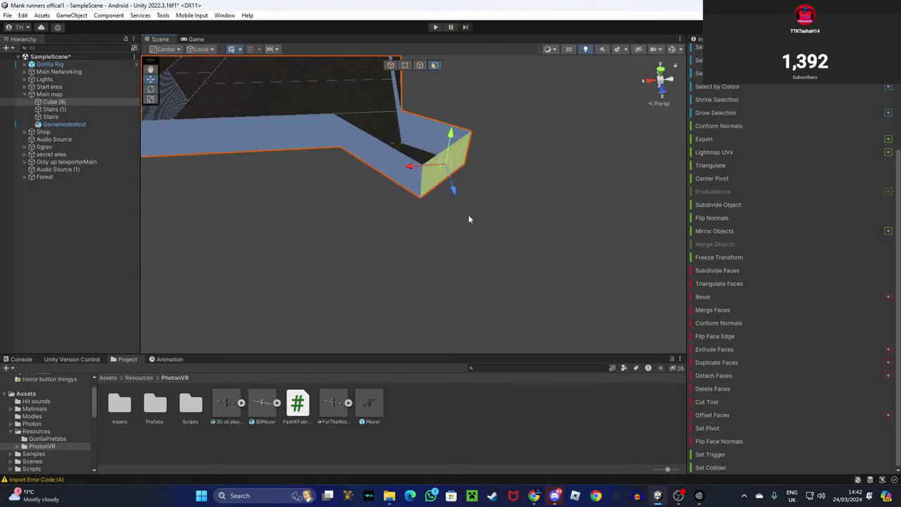
shift+drag(418, 171, 556, 223)
click(153, 90)
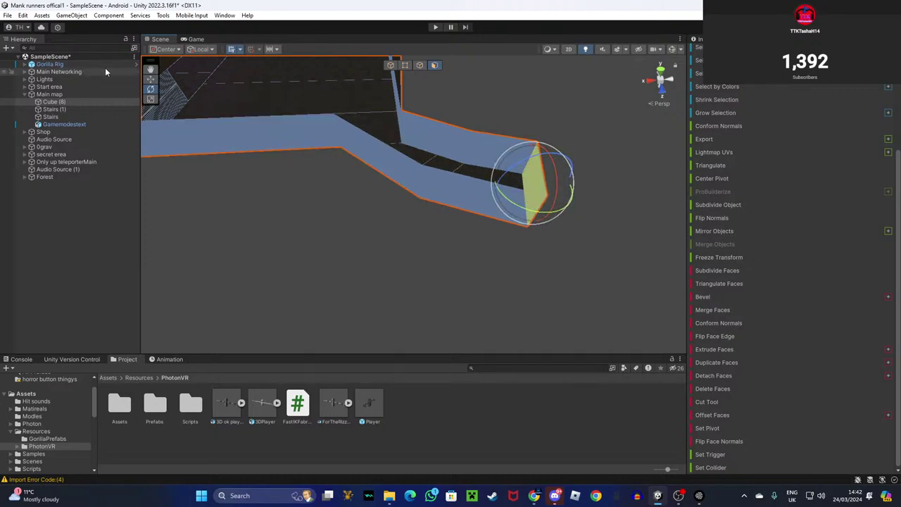
click(150, 79)
shift+drag(507, 186, 621, 201)
Scale the passage's end faces much wider and extrude them into a large room.
click(150, 89)
right_drag(621, 202, 683, 171)
alt+drag(683, 172, 464, 194)
click(151, 99)
right_drag(276, 132, 245, 188)
drag(455, 176, 527, 173)
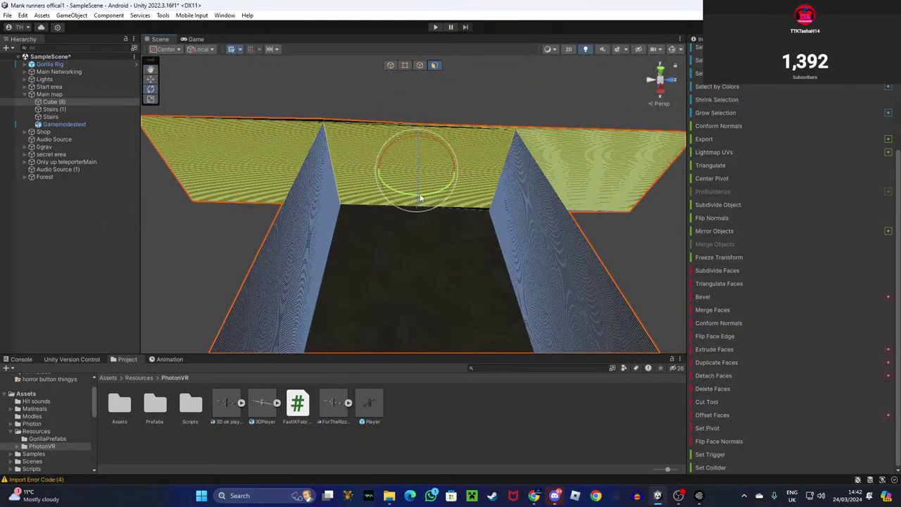
drag(439, 191, 421, 124)
right_drag(407, 161, 153, 122)
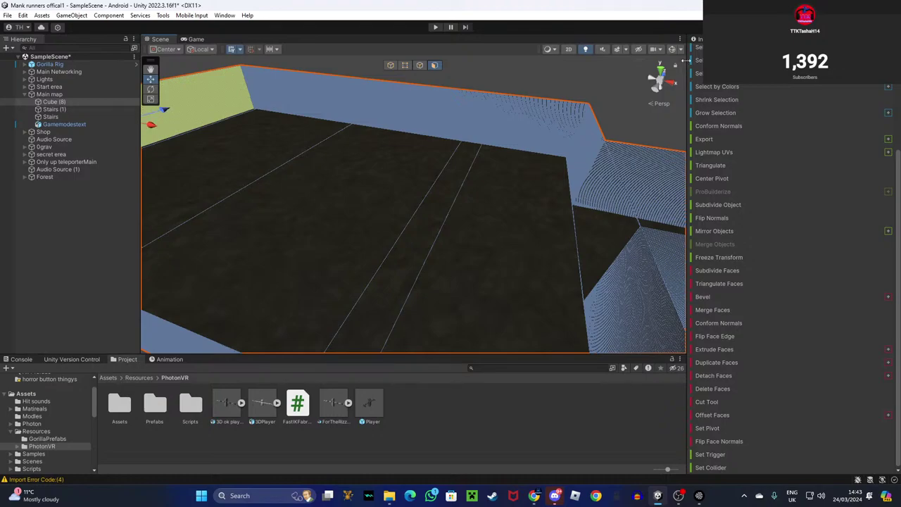
right_drag(632, 65, 575, 73)
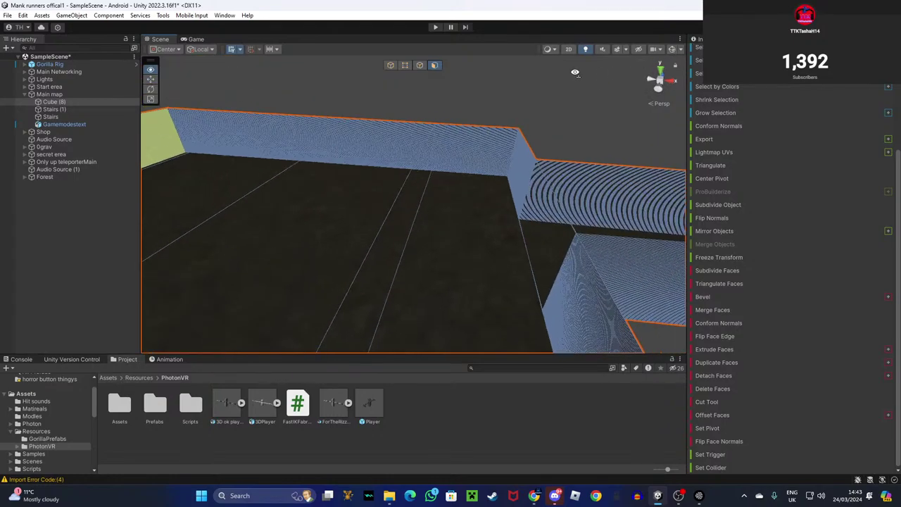
right_drag(522, 129, 456, 149)
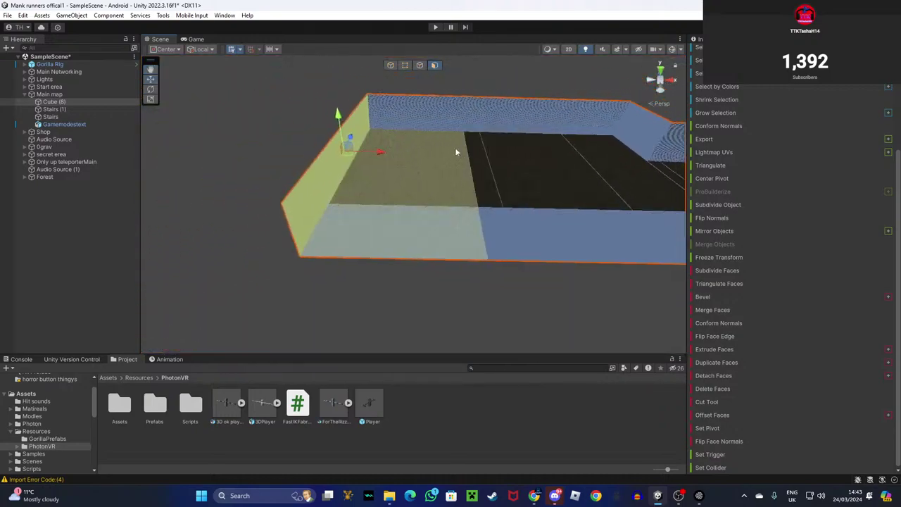
click(367, 156)
click(349, 155)
scroll(371, 152, up, 4)
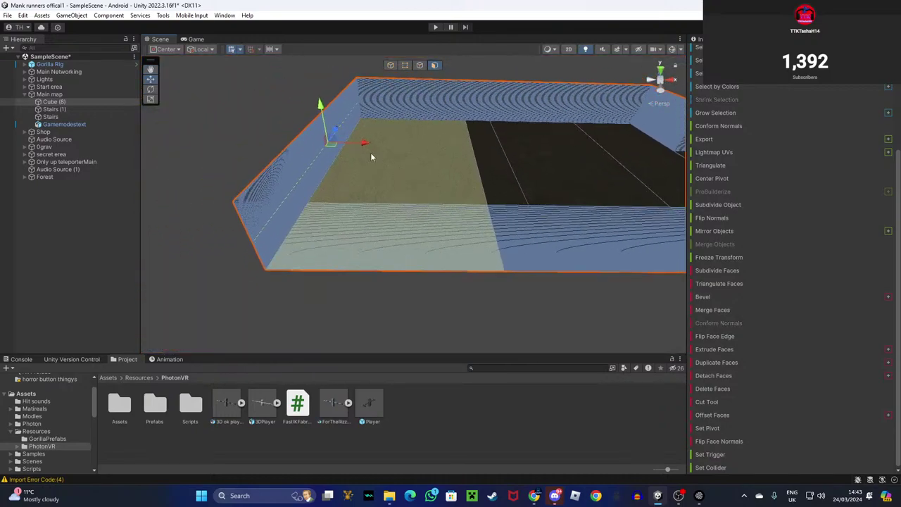
key(ctrl+z)
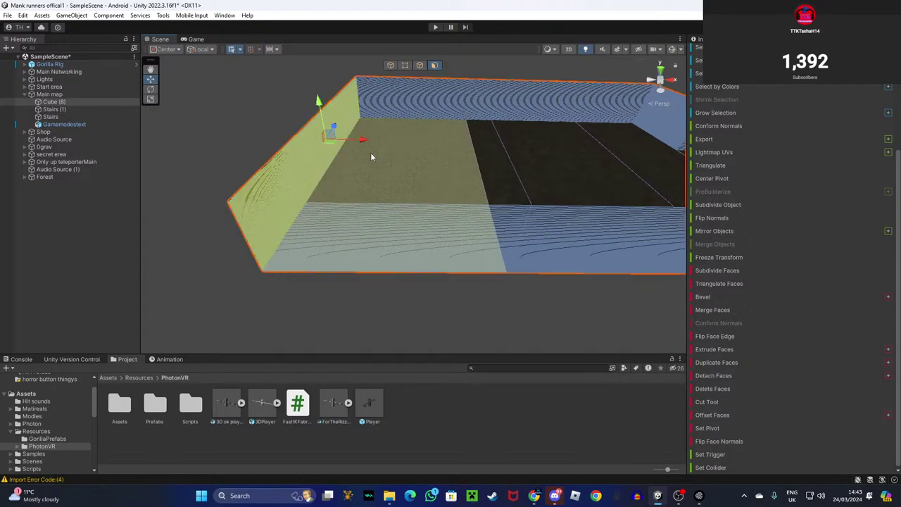
Move the large room's end wall inward and inset a narrower full-height section in it by scaling.
drag(363, 155, 477, 167)
right_drag(478, 168, 502, 173)
key(w)
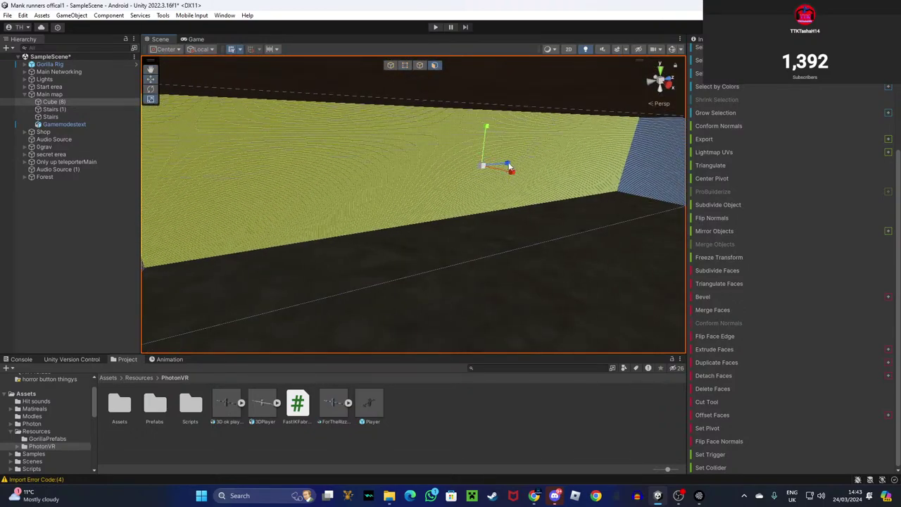
click(490, 173)
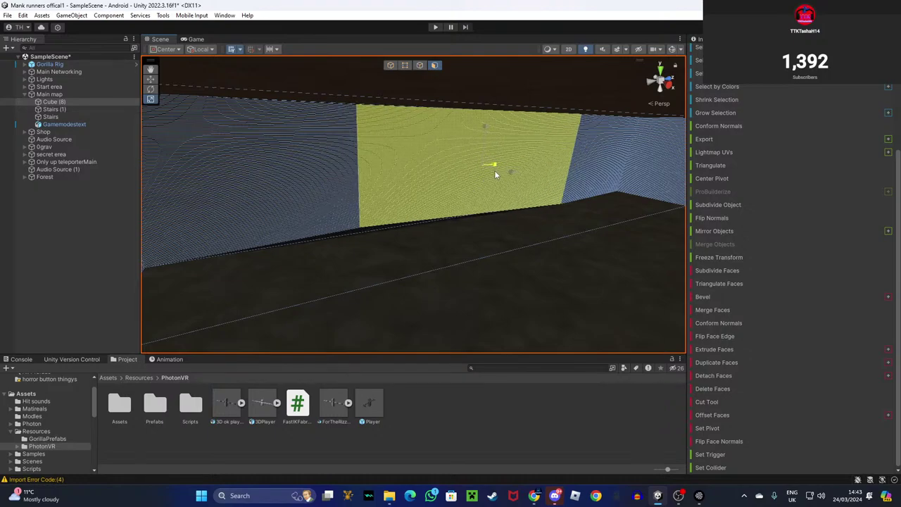
drag(484, 176, 494, 175)
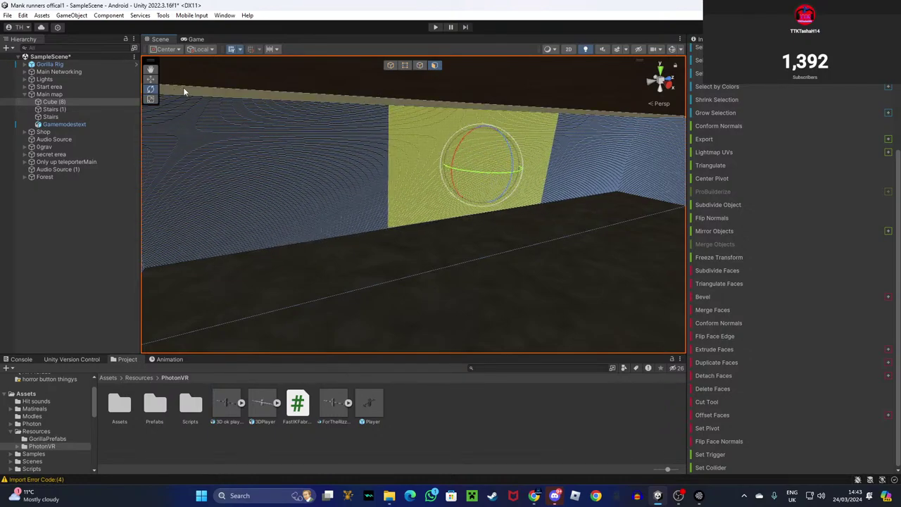
Extrude the narrowed wall section outward to form an alcove behind the large room.
key(w)
drag(510, 175, 400, 152)
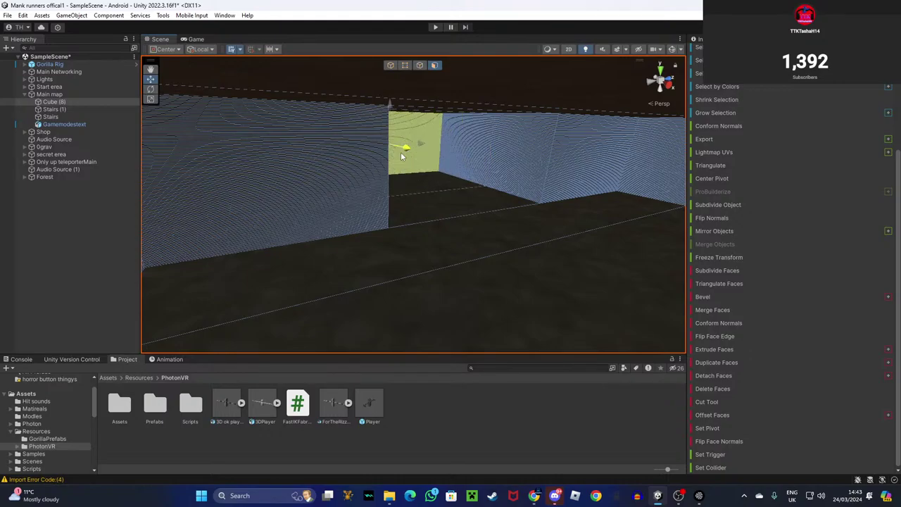
alt+drag(458, 205, 547, 208)
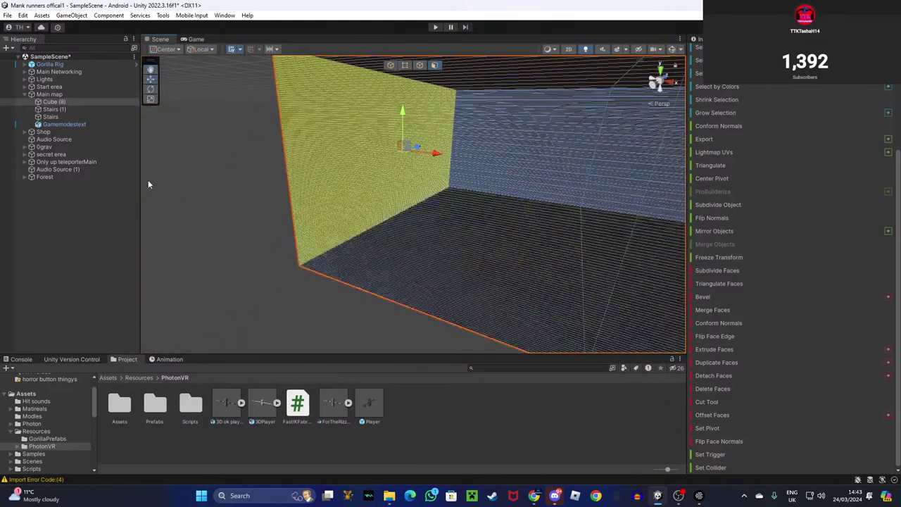
Detach the alcove's back wall faces as a separate object and paste a copy of it at the scene's root level.
click(718, 376)
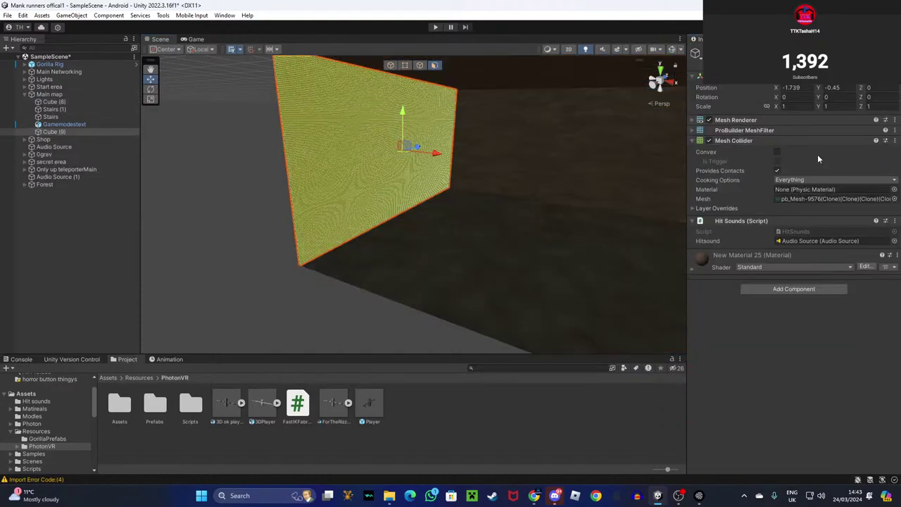
right_click(56, 133)
click(92, 139)
right_click(50, 261)
click(73, 27)
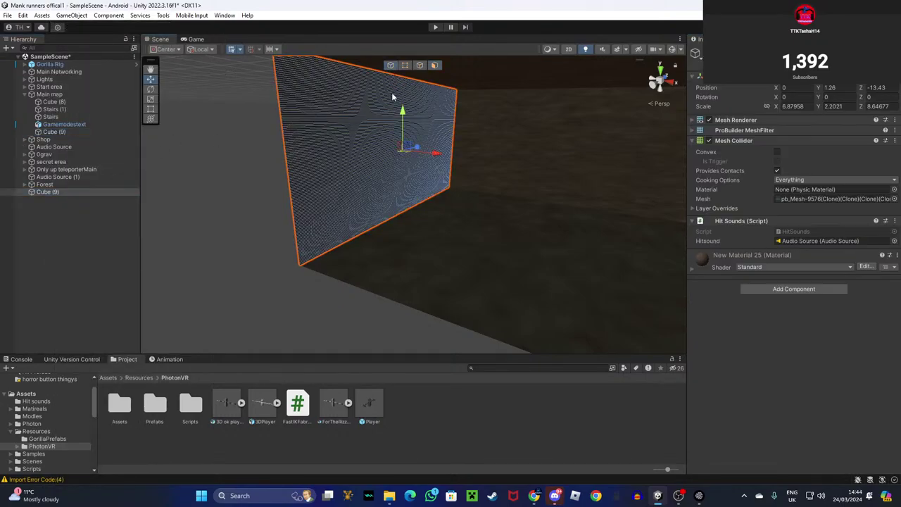
Move the copied wall panel along X to about 4.7 so it stands forward of the alcove's back wall.
right_drag(392, 94, 420, 107)
key(s)
drag(374, 152, 584, 254)
right_drag(584, 254, 433, 157)
click(386, 263)
click(471, 265)
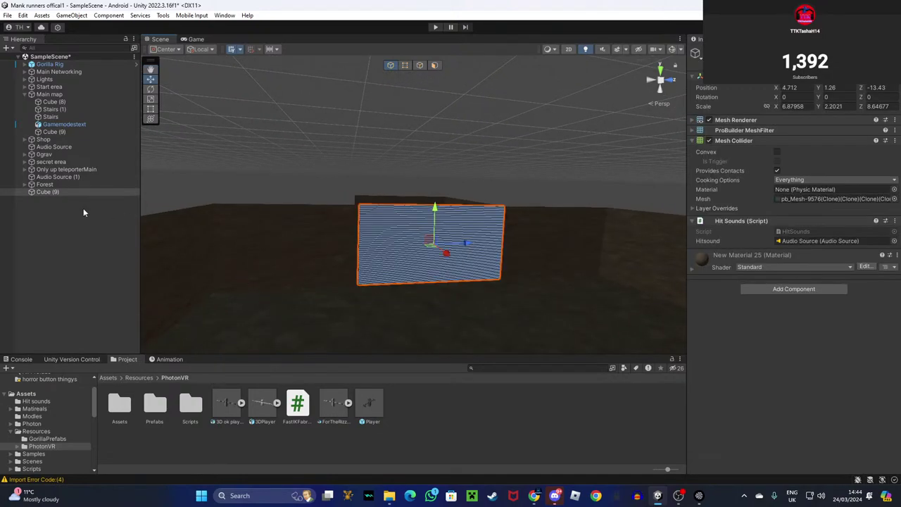
Apply New Material 29 from the Matireals folder to the copied wall panel.
click(37, 396)
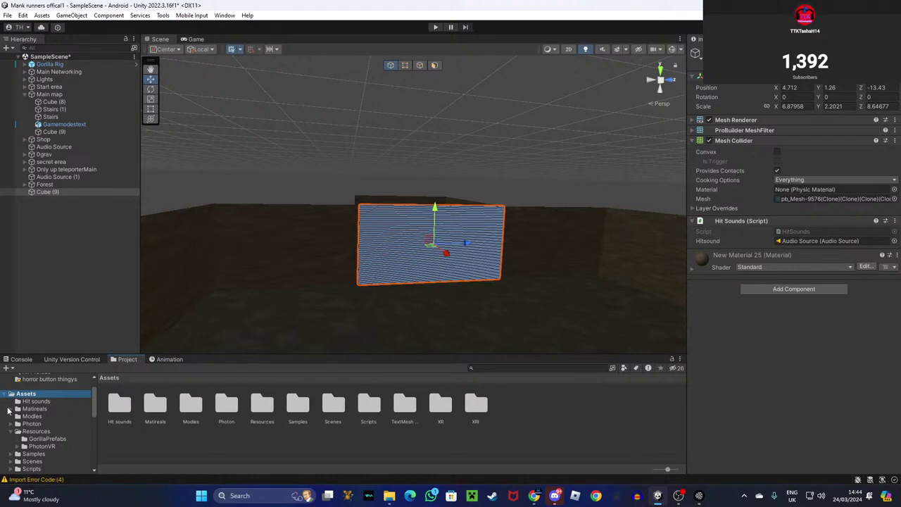
click(42, 401)
click(37, 409)
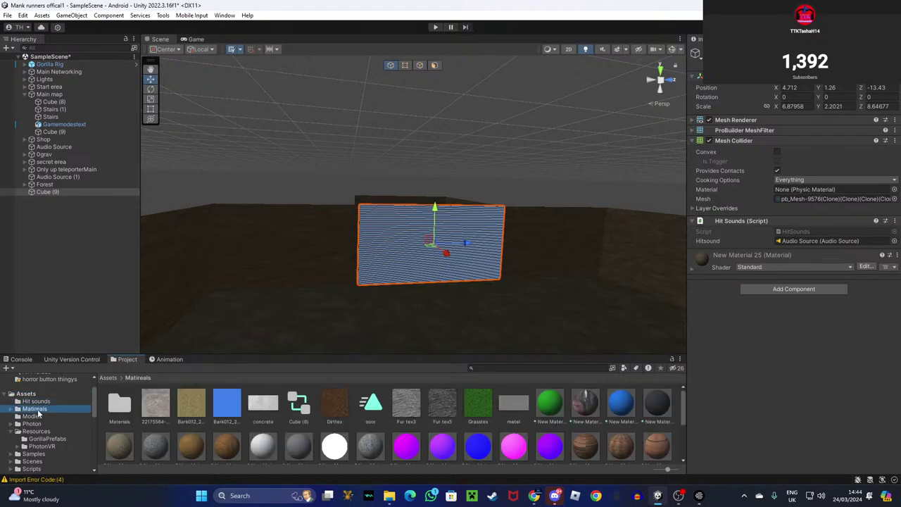
scroll(453, 424, down, 2)
scroll(453, 424, up, 2)
scroll(561, 407, down, 5)
drag(561, 407, 403, 281)
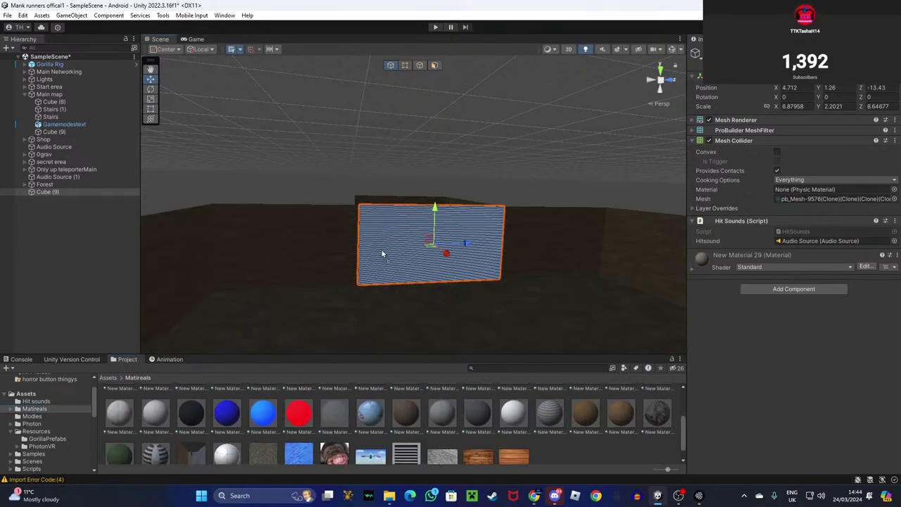
Select the wide floor face of Cube (8) in front of the shutter panel and detach it as a separate object.
click(67, 308)
alt+drag(440, 243, 636, 276)
right_drag(637, 276, 487, 121)
click(432, 285)
click(435, 66)
click(430, 208)
click(748, 38)
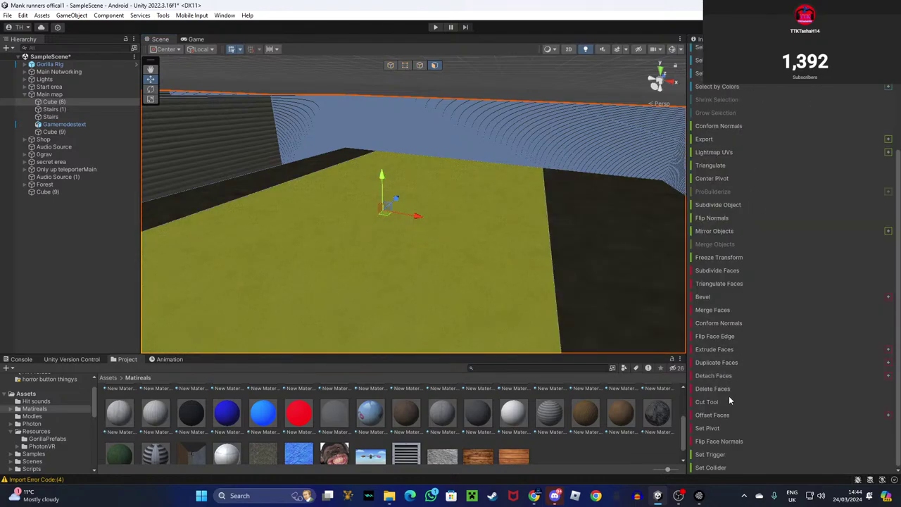
click(708, 375)
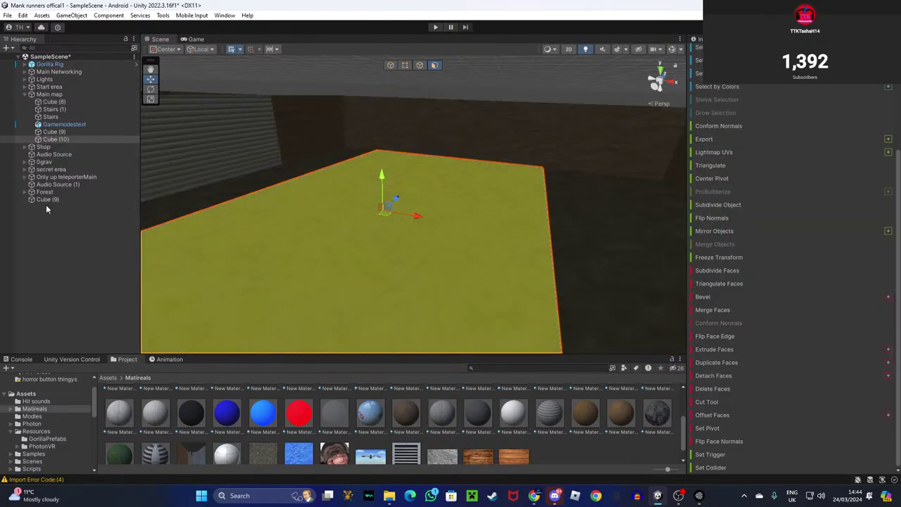
Remove the Mesh Collider component from the detached floor panel, Cube (10).
click(63, 139)
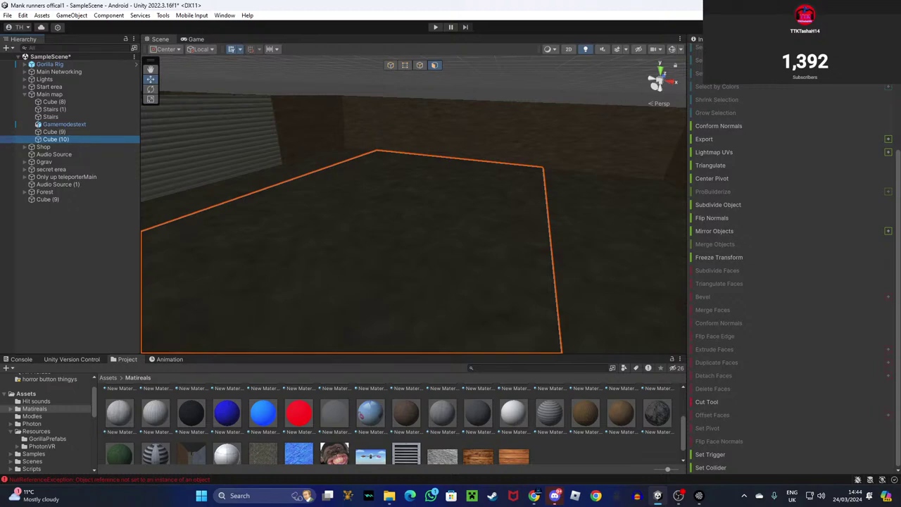
click(707, 39)
right_click(765, 138)
click(813, 159)
Extrude the detached floor panel downward in stages to form a deep pit beneath the room.
right_drag(401, 134, 452, 185)
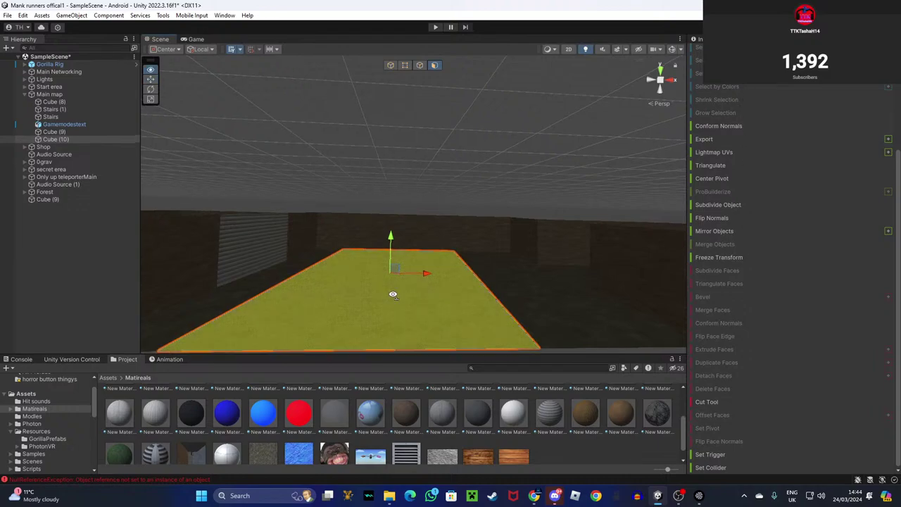
right_drag(553, 312, 428, 311)
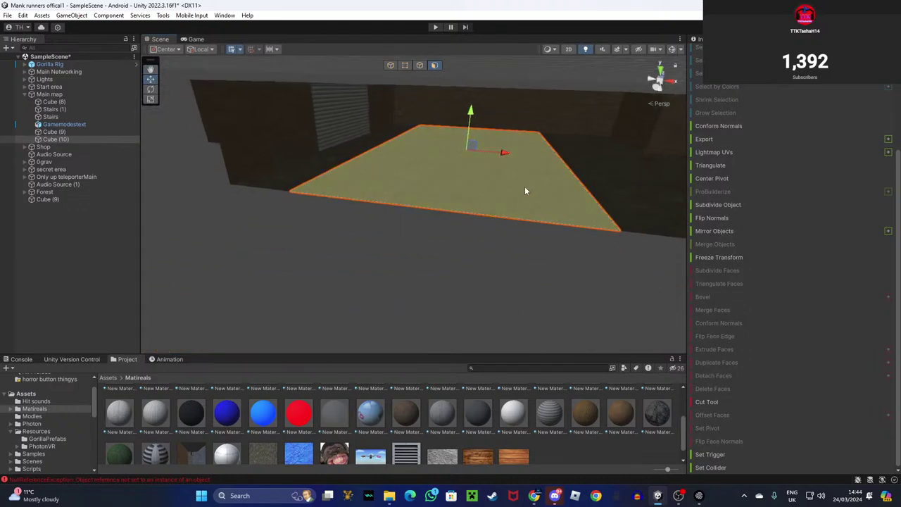
click(719, 349)
right_drag(473, 83, 424, 216)
drag(423, 214, 397, 332)
right_drag(207, 127, 403, 271)
mouse_move(435, 233)
mouse_down()
mouse_move(444, 193)
mouse_move(432, 187)
mouse_move(426, 247)
mouse_up()
Select the lower side wall face of the pit and extrude it outward into a side tunnel.
right_drag(425, 242, 435, 209)
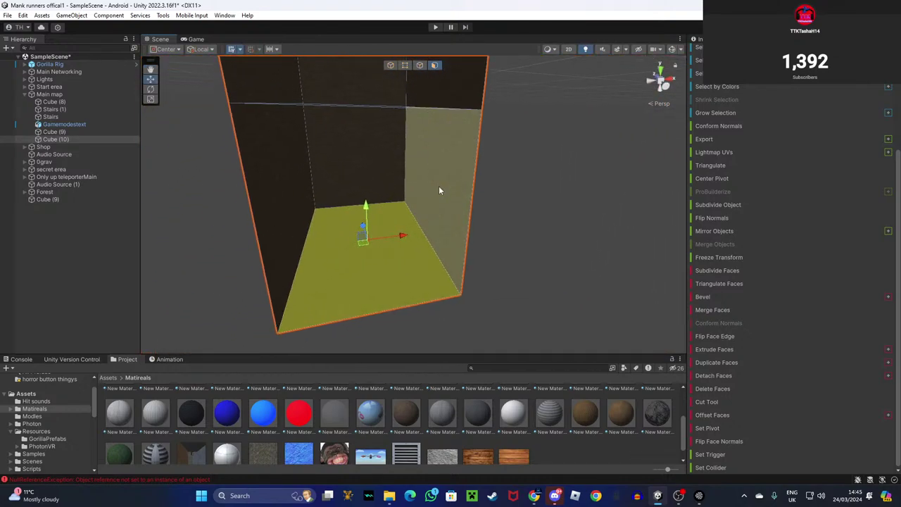
click(440, 184)
shift+drag(455, 180, 651, 162)
right_drag(492, 348, 557, 338)
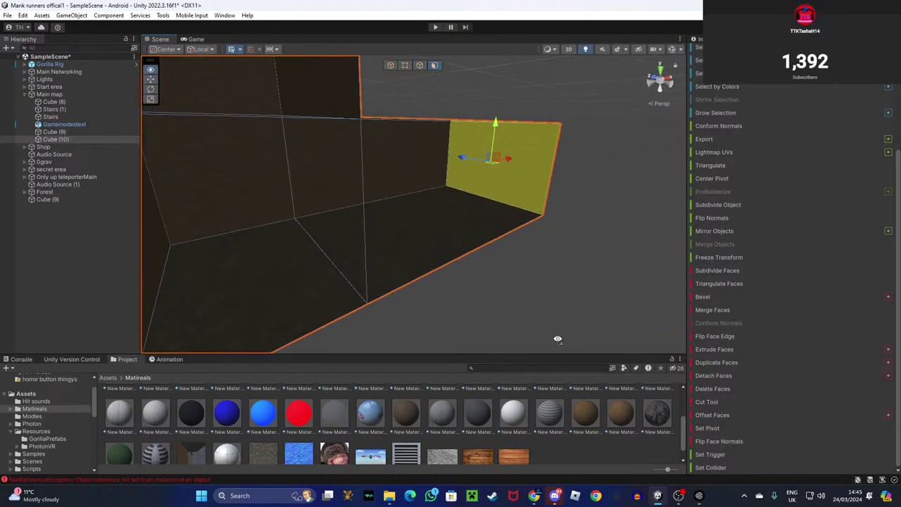
Select the bottom floor face of the pit in Cube (10) and detach it as a separate object.
click(541, 271)
right_drag(542, 270, 457, 238)
click(457, 252)
key(w)
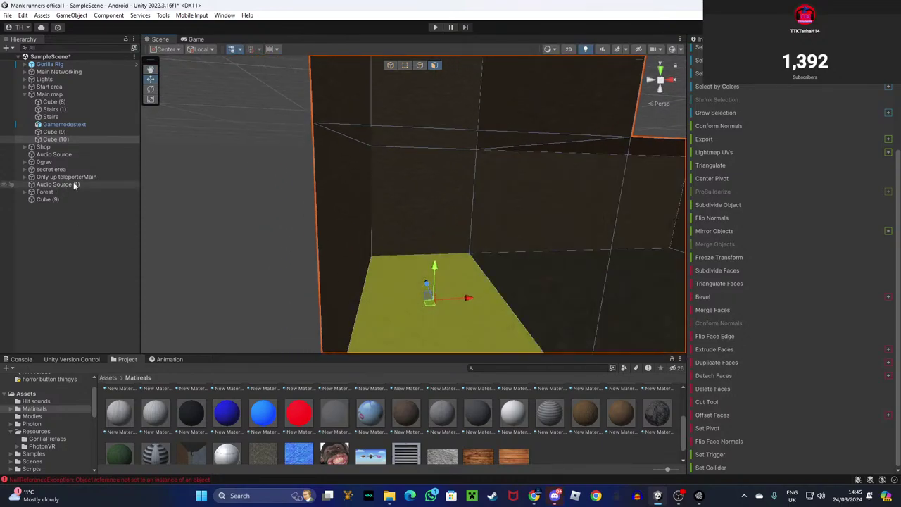
click(711, 39)
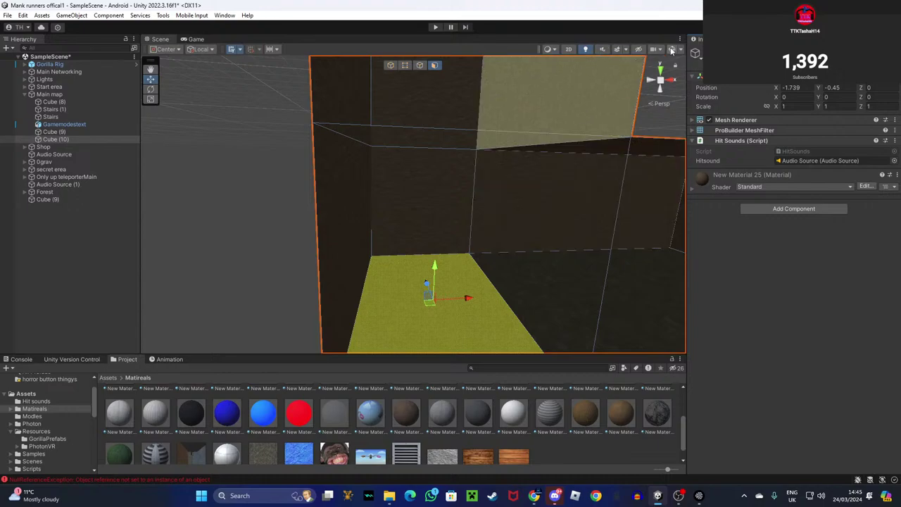
click(752, 39)
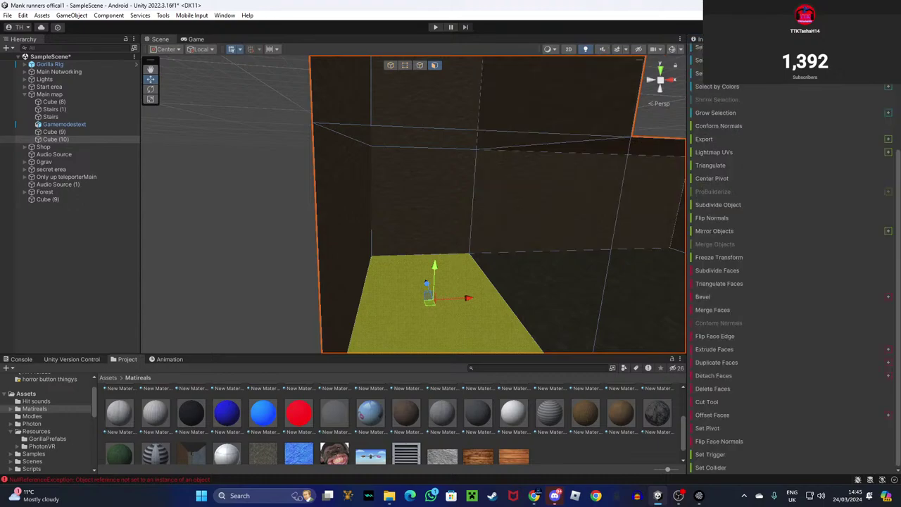
click(717, 376)
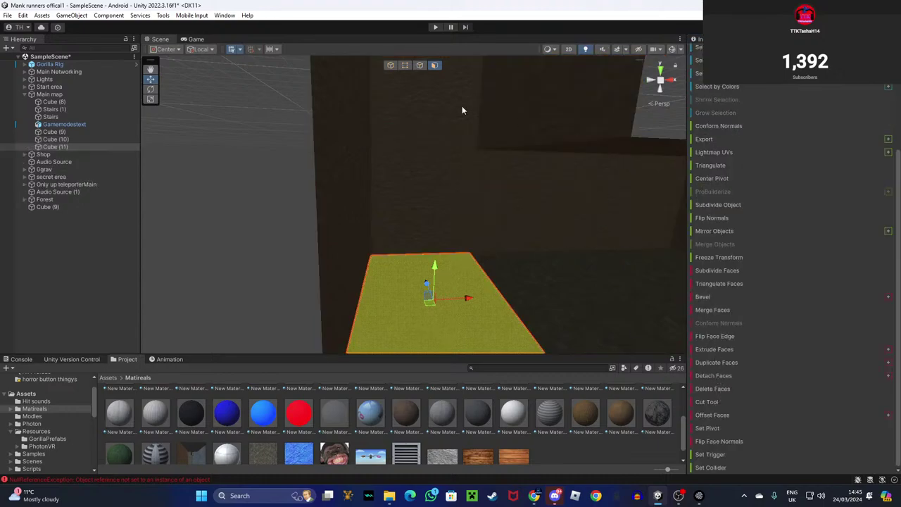
Copy the detached pit floor panel, Cube (11), and paste the copy outside the Main map group.
double_click(54, 147)
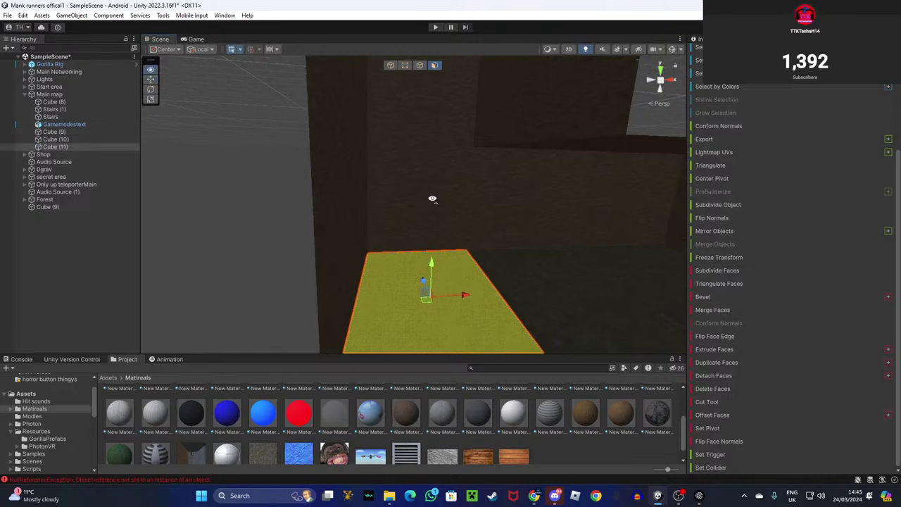
right_click(54, 148)
click(89, 139)
right_click(71, 206)
click(46, 261)
right_click(45, 264)
click(79, 251)
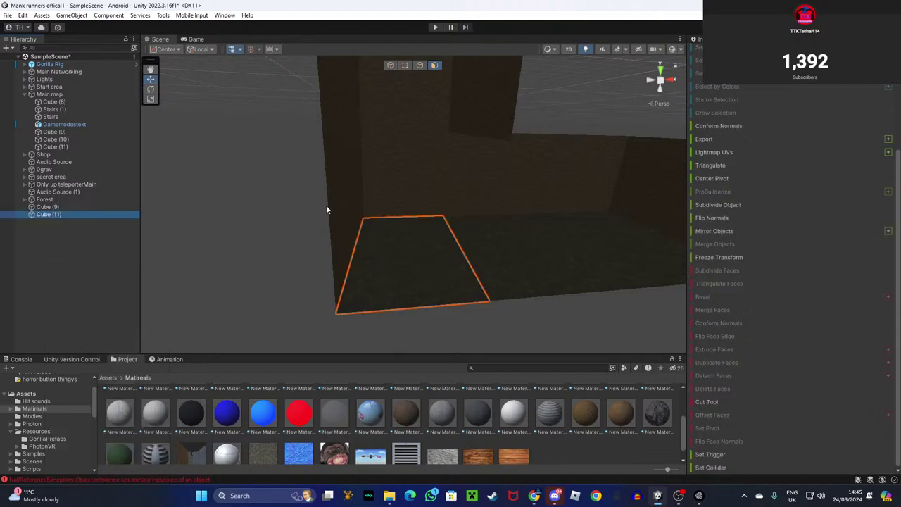
Raise the copied floor panel to about Y 27 so that it covers the pit opening at room level.
click(390, 66)
drag(409, 224, 410, 11)
right_drag(396, 200, 380, 165)
click(466, 193)
click(418, 183)
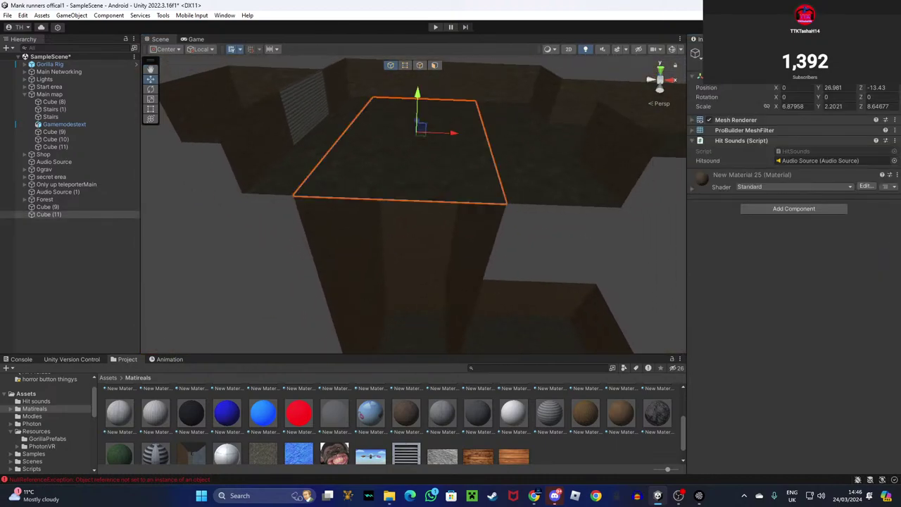
Select the floor panel at the bottom of the pit and add a Mesh Collider component to it.
right_drag(434, 323, 453, 340)
click(405, 313)
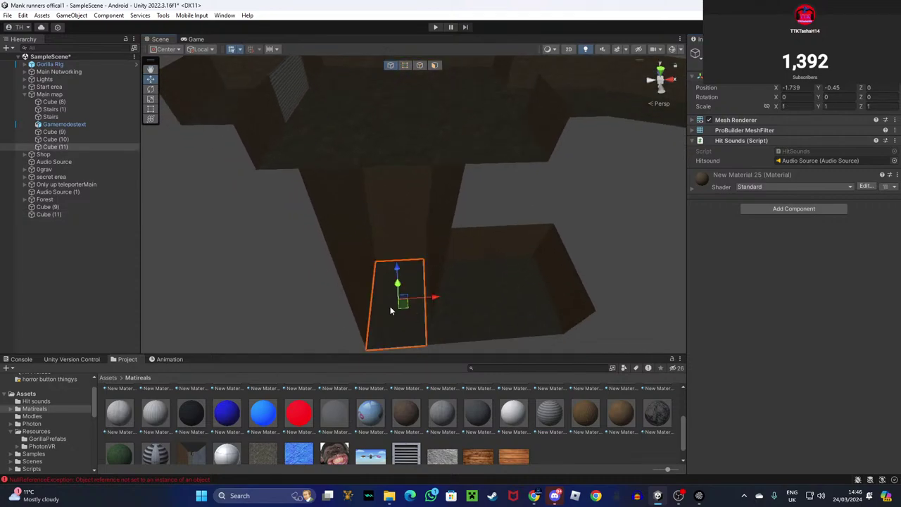
click(779, 210)
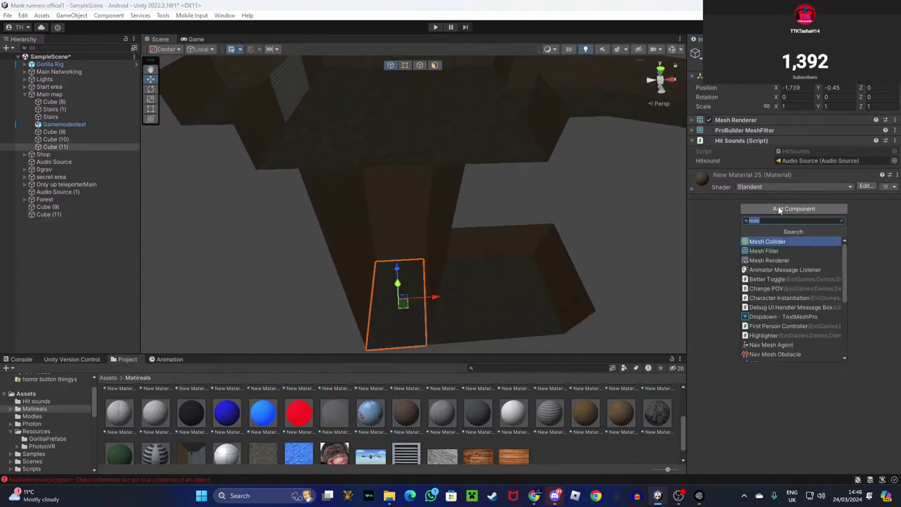
click(778, 243)
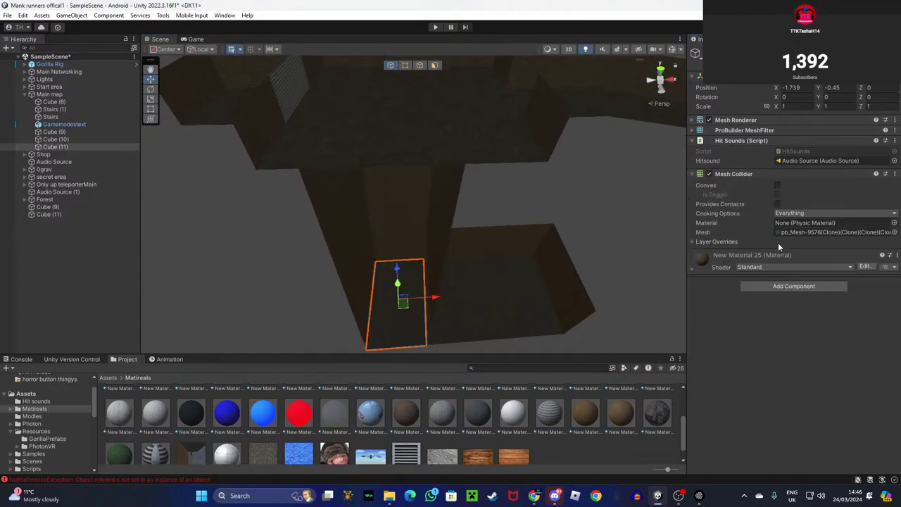
Try raising the panel that covers the pit opening, first as a face and then as an object, undoing each move.
click(507, 303)
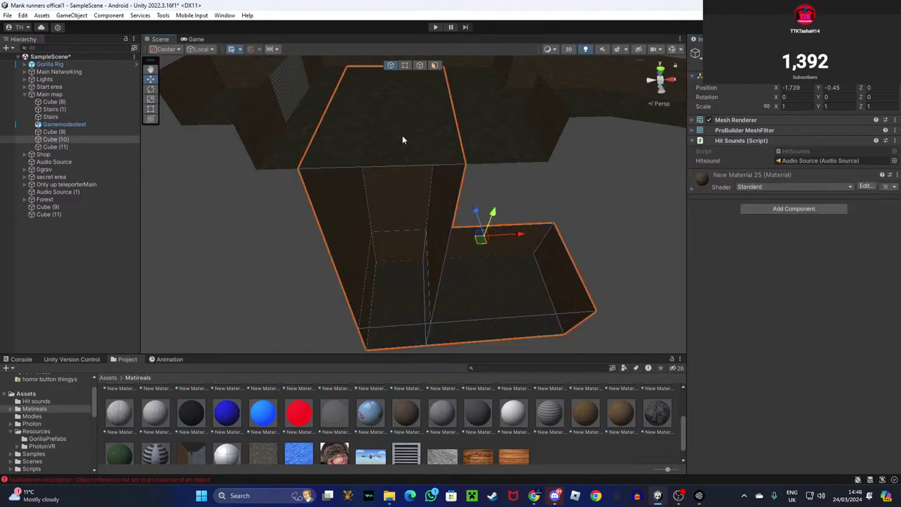
click(434, 65)
click(379, 147)
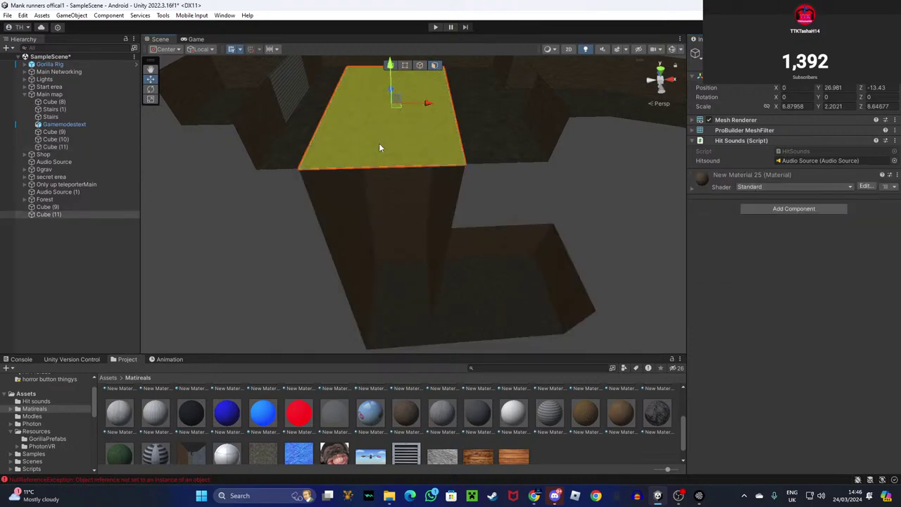
click(752, 39)
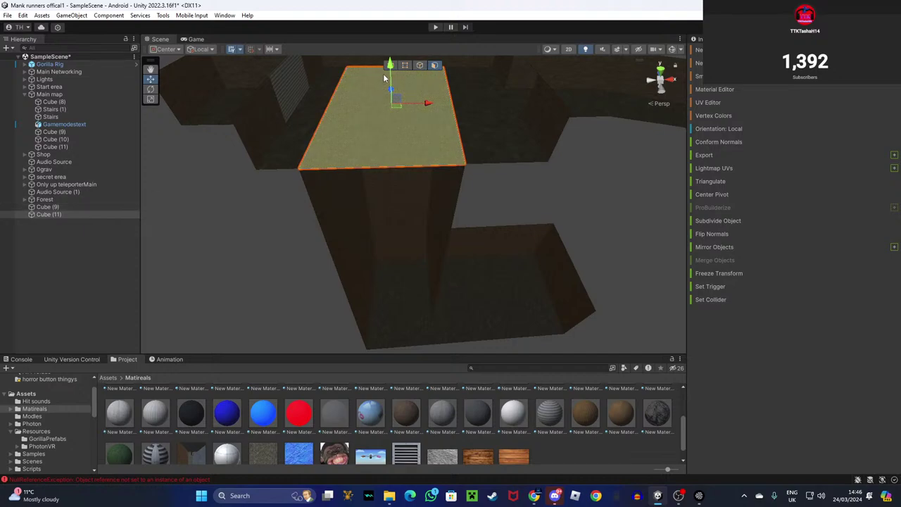
drag(392, 81, 396, 24)
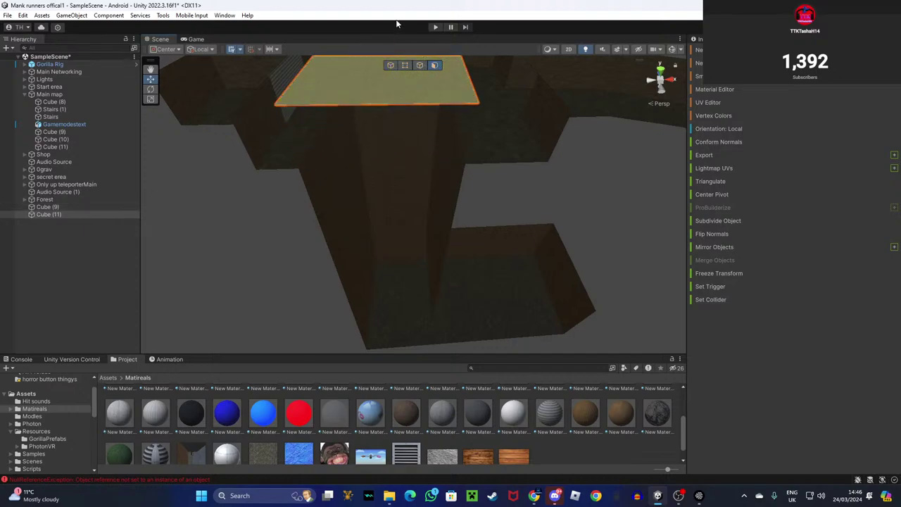
key(ctrl+z)
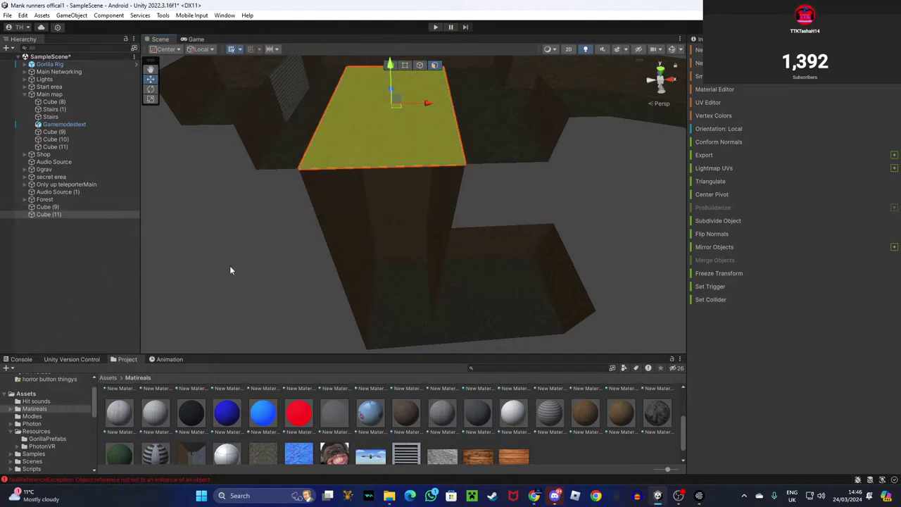
click(435, 65)
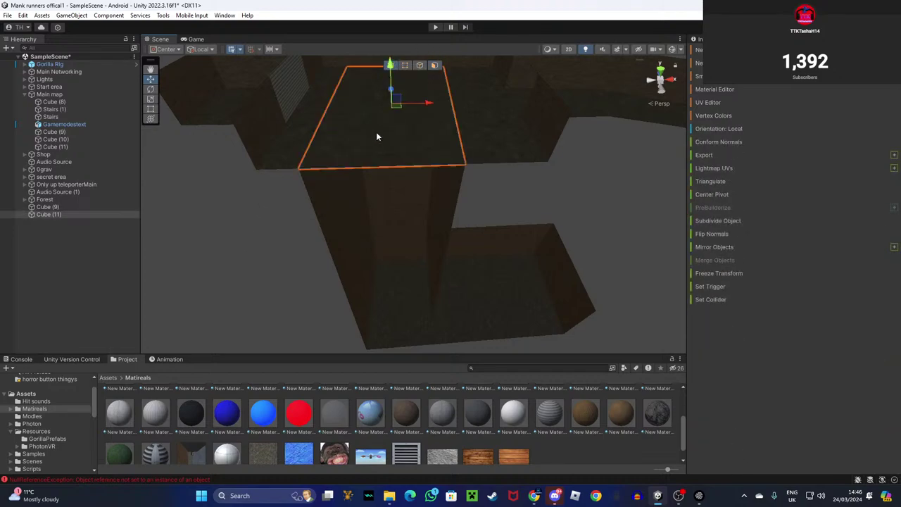
click(389, 79)
click(389, 80)
drag(392, 86, 364, 17)
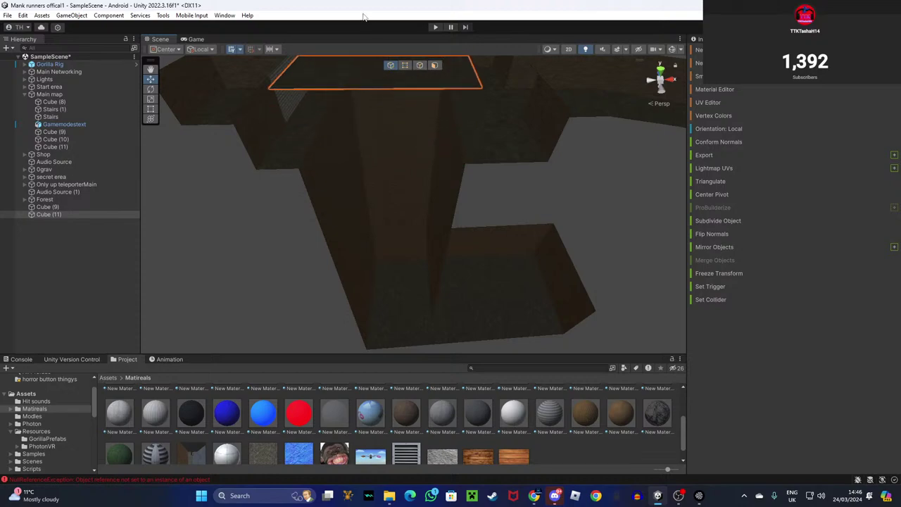
key(ctrl+z)
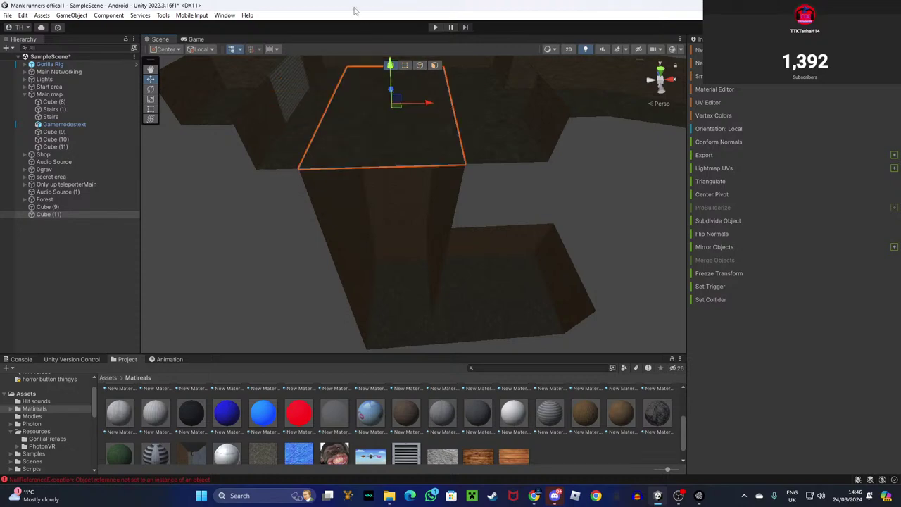
Try moving the whole pit object, Cube (10), downward and undo the move.
click(469, 318)
drag(483, 209, 483, 298)
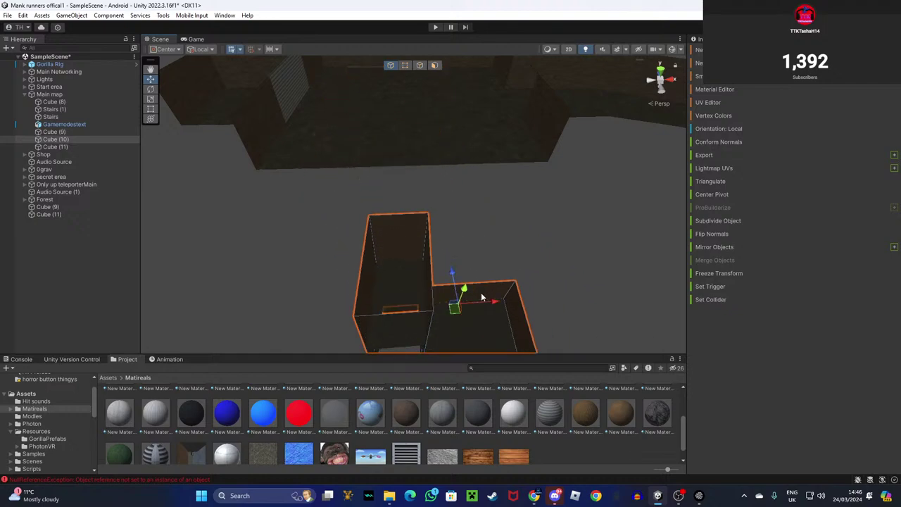
key(ctrl+z)
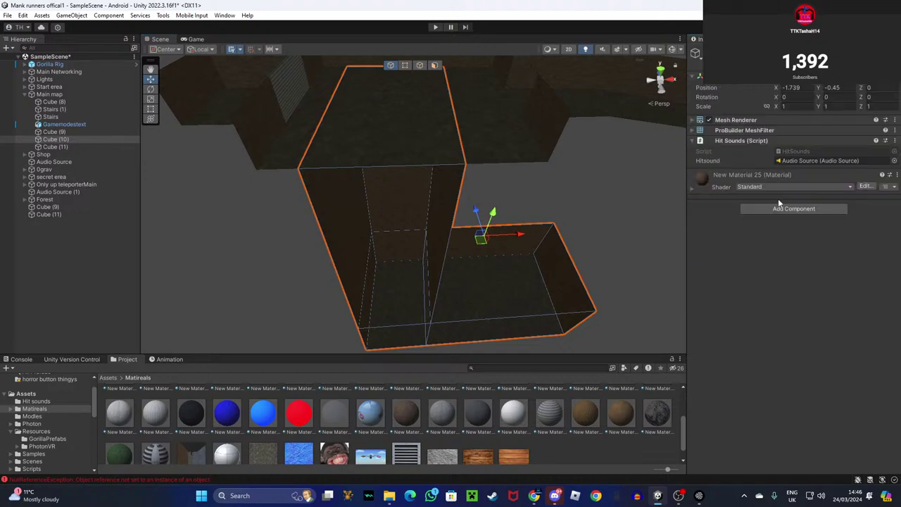
Add a Mesh Collider component to the pit object, Cube (10), and enable Provides Contacts on it.
click(781, 209)
click(779, 243)
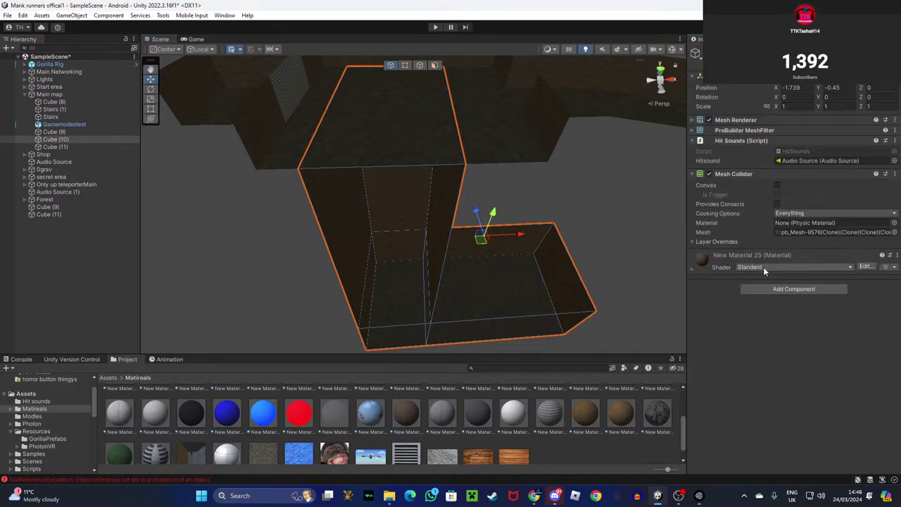
click(589, 224)
right_drag(589, 224, 535, 185)
click(405, 257)
right_drag(406, 257, 486, 237)
key(w)
right_drag(365, 242, 455, 176)
click(611, 241)
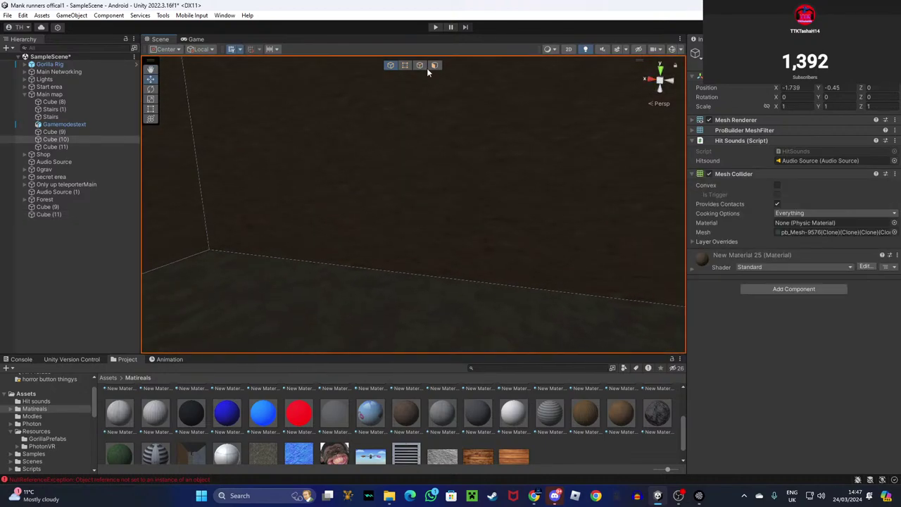
Examine the side tunnel's floor face and the panel covering the pit opening.
click(433, 66)
click(346, 179)
right_drag(346, 178, 225, 408)
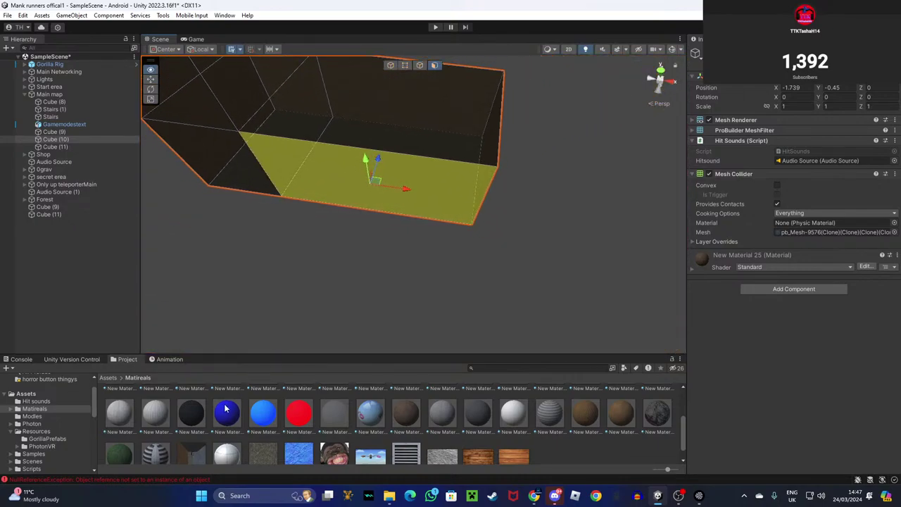
right_drag(427, 289, 403, 275)
click(345, 299)
right_drag(344, 298, 401, 249)
click(478, 264)
click(391, 257)
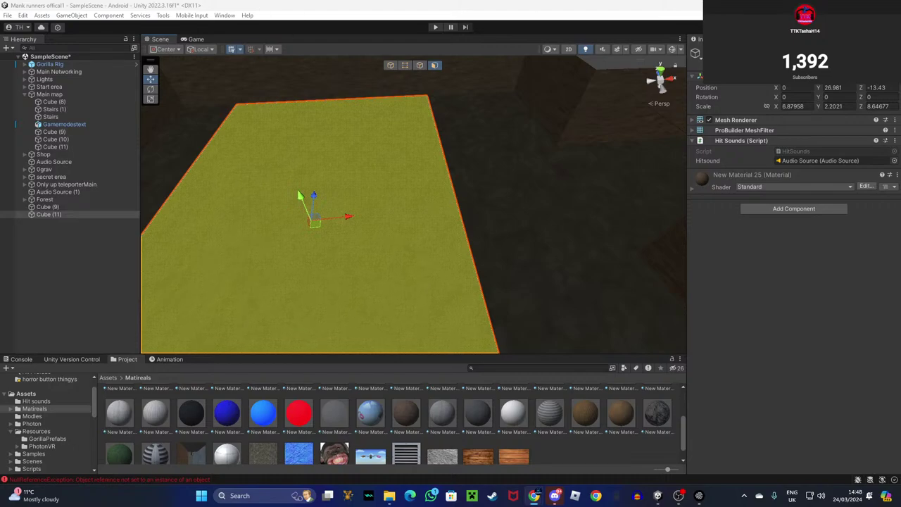
Select a floor face of Cube (8) and extrude it downward in stages into a deep narrow shaft.
right_drag(323, 201, 382, 231)
click(247, 268)
scroll(427, 180, down, 3)
click(370, 205)
key(w)
drag(390, 119, 339, 368)
mouse_move(380, 302)
right_down()
mouse_move(364, 353)
mouse_move(376, 346)
mouse_move(414, 361)
mouse_move(443, 177)
mouse_move(396, 207)
mouse_move(395, 307)
right_up()
drag(392, 322, 373, 41)
right_drag(376, 207, 389, 124)
drag(384, 145, 385, 191)
Extrude the lower side face of the narrow shaft into a side tunnel and widen the tunnel's end face.
click(363, 210)
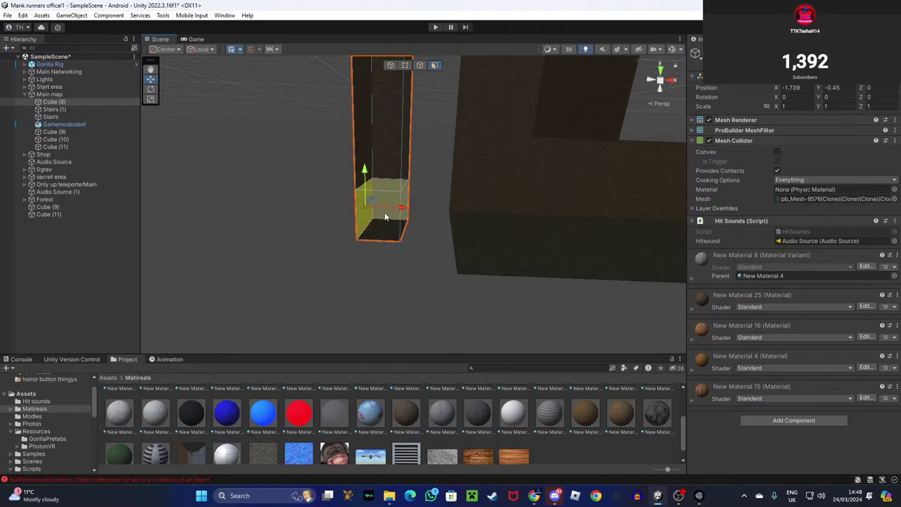
shift+drag(403, 208, 301, 209)
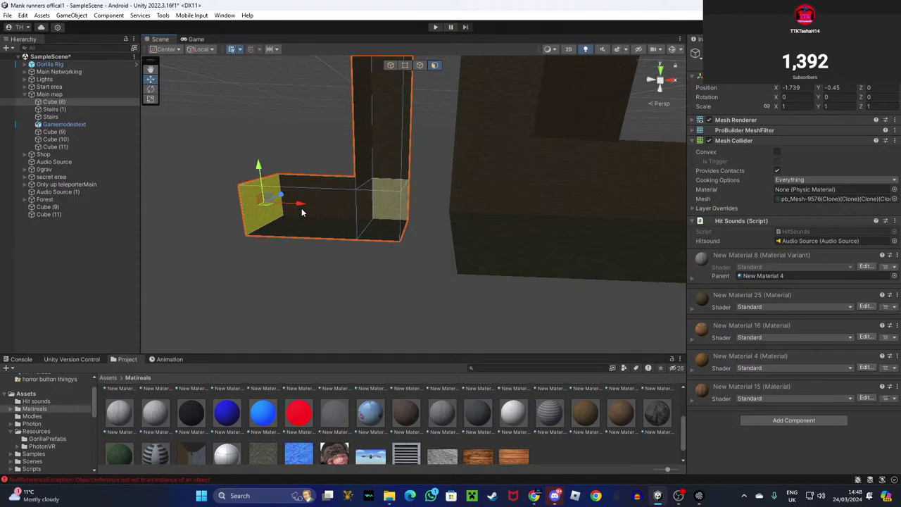
right_drag(430, 197, 185, 102)
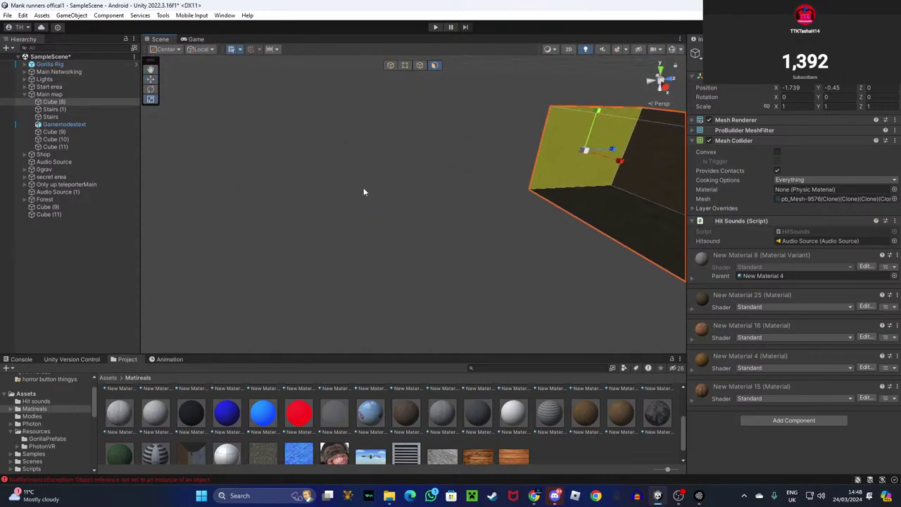
right_drag(361, 187, 422, 147)
drag(536, 181, 609, 181)
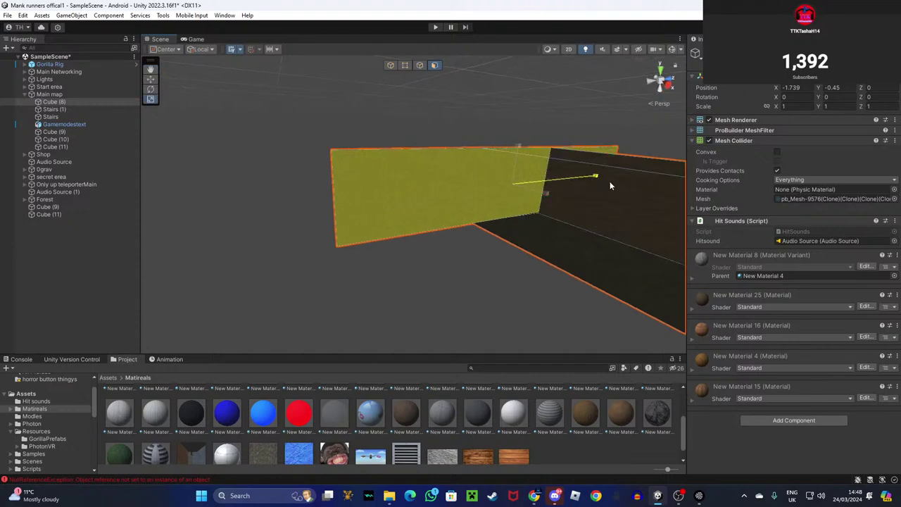
Rotate the widened tunnel end face slightly and extrude it outward to form a wide room.
click(150, 89)
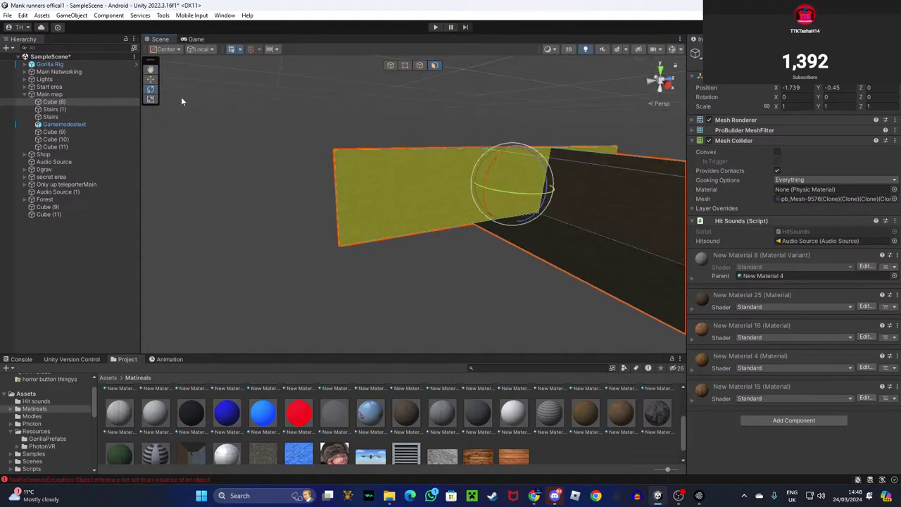
drag(550, 189, 540, 197)
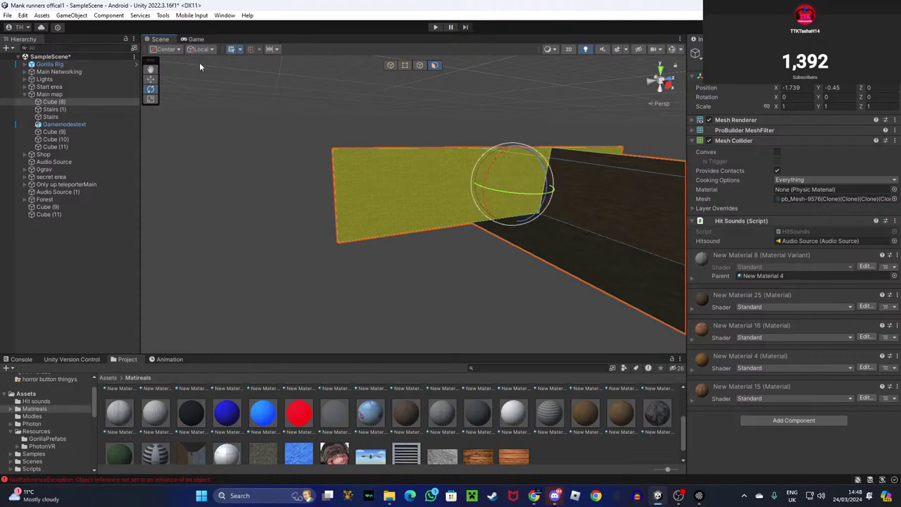
key(w)
drag(543, 195, 471, 159)
key(w)
right_drag(471, 158, 414, 155)
click(426, 158)
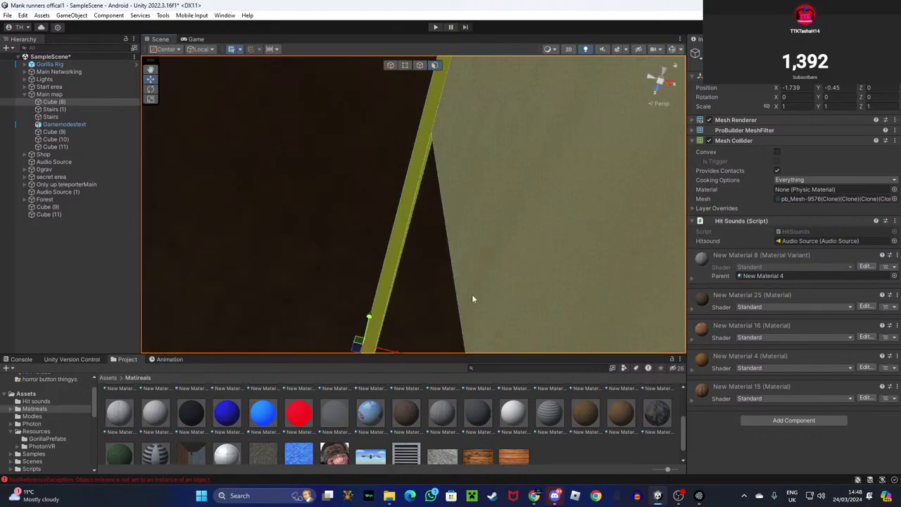
scroll(375, 427, down, 1)
drag(402, 400, 386, 278)
Select the ceiling face of the underground room and extrude it upward to make the room taller.
right_drag(412, 271, 431, 138)
click(327, 218)
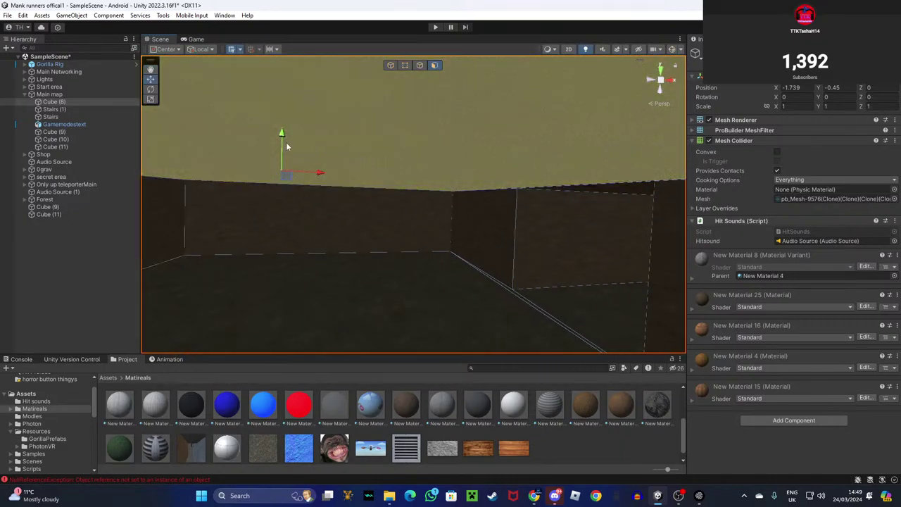
drag(282, 142, 277, 11)
Select the upper and lower faces of the room's side wall, extrude them outward to enlarge the room, and deselect.
right_drag(375, 136, 320, 177)
key(s)
click(319, 177)
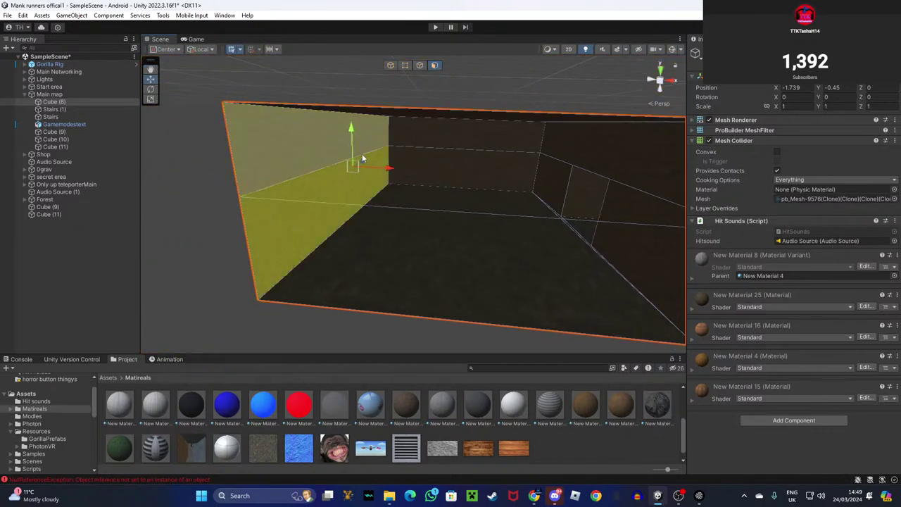
drag(385, 169, 332, 165)
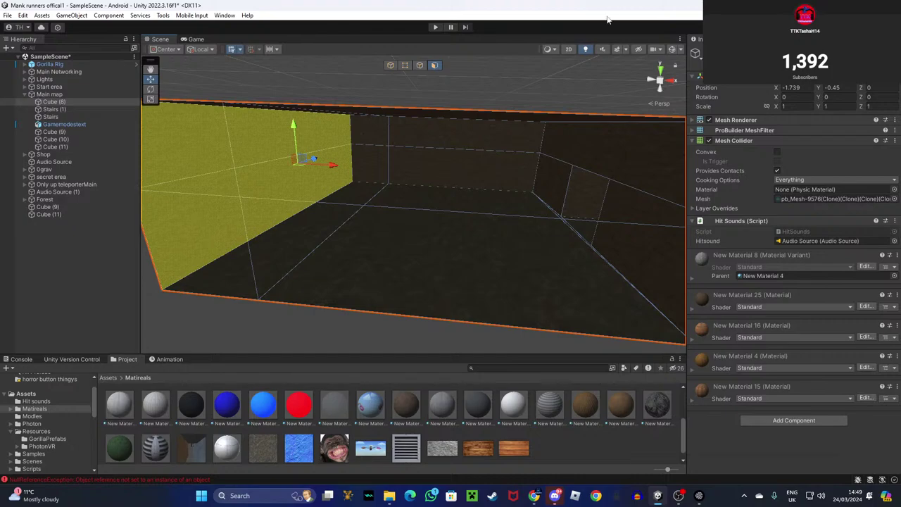
click(276, 330)
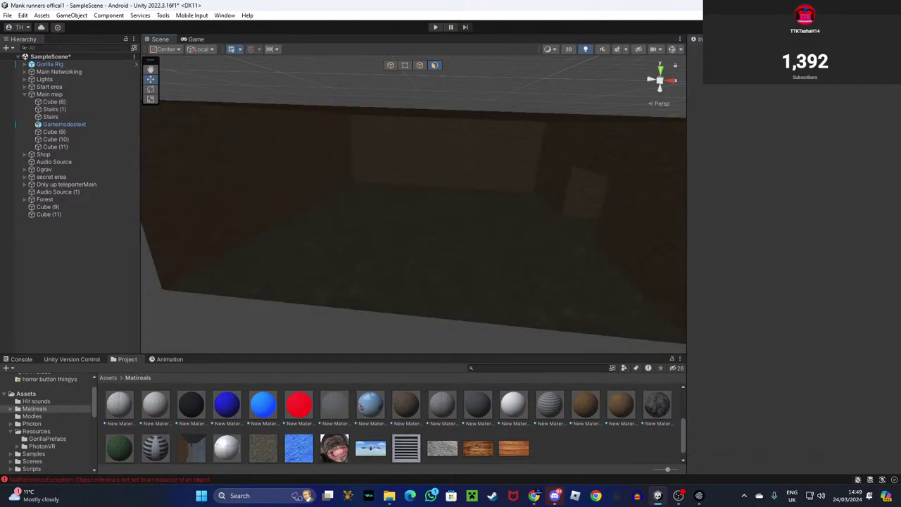
Inspect the enlarged underground room from inside and outside, and switch from face selection back to object selection.
key(alt+Tab)
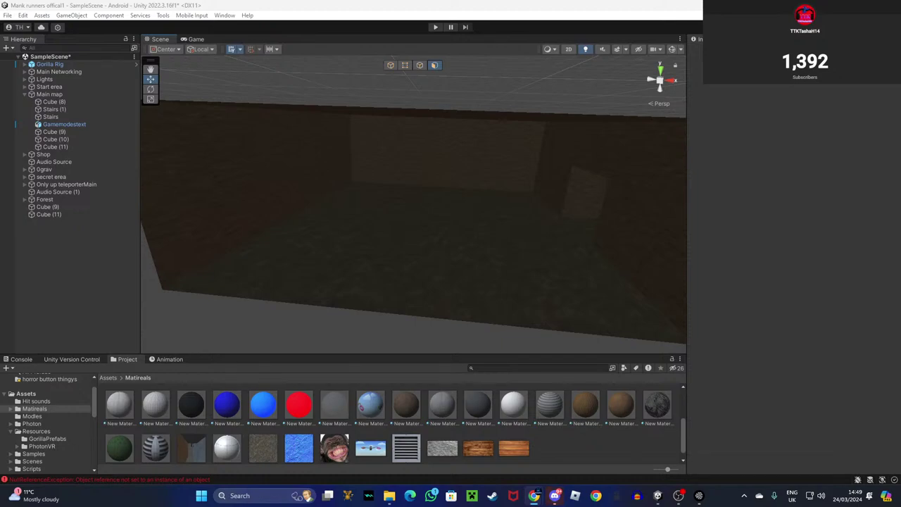
right_drag(413, 219, 298, 282)
click(427, 209)
click(357, 220)
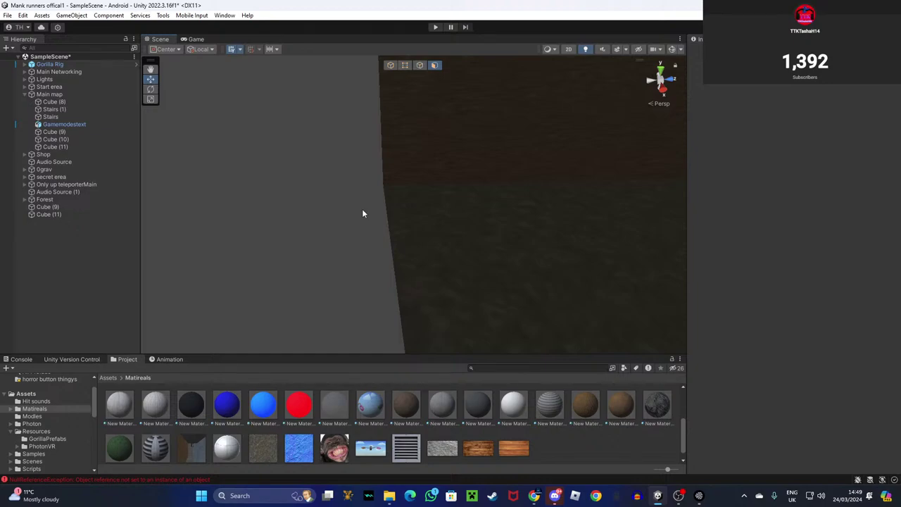
right_drag(322, 195, 515, 173)
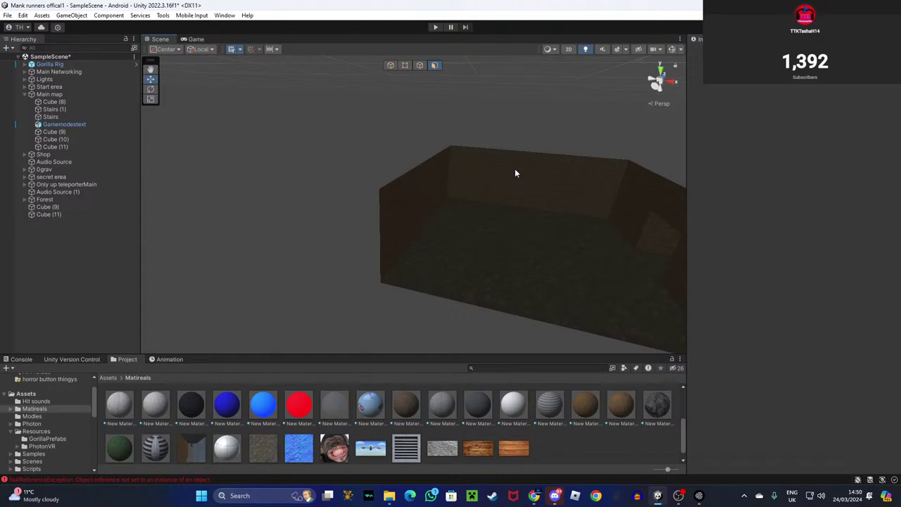
right_drag(449, 183, 435, 281)
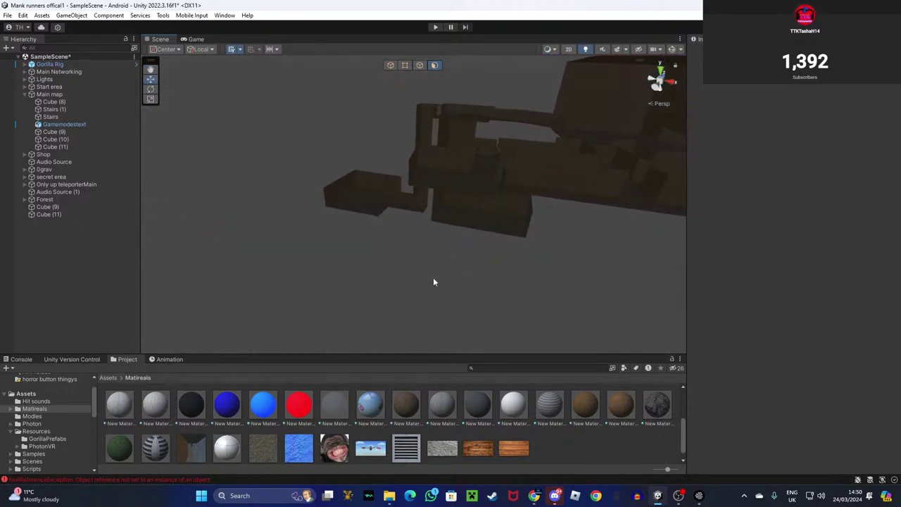
click(387, 66)
Examine the layout of the tunnels, rooms and buildings across the whole map.
right_drag(558, 281, 549, 217)
key(w)
key(s)
right_drag(421, 181, 387, 214)
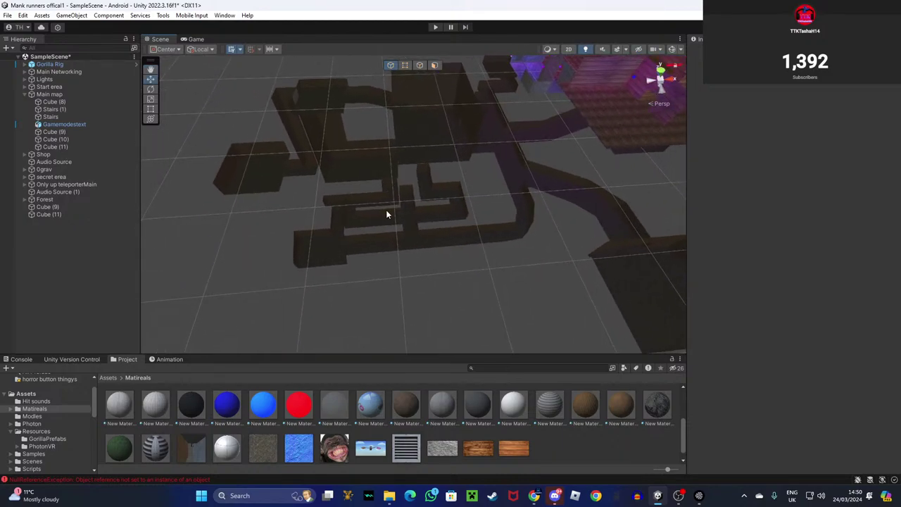
right_drag(503, 260, 358, 248)
click(481, 209)
click(435, 285)
right_drag(461, 232, 354, 176)
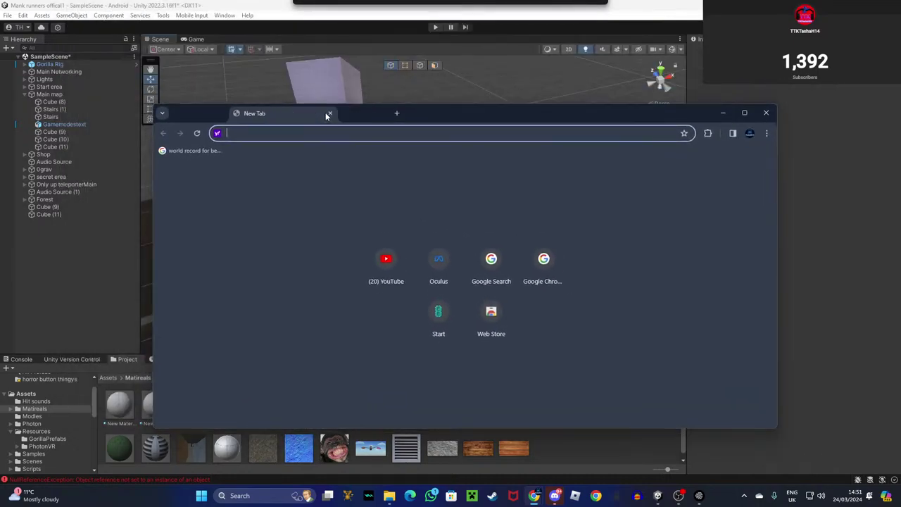
Open YouTube in the browser and go to the signed-in account's own channel page.
click(378, 270)
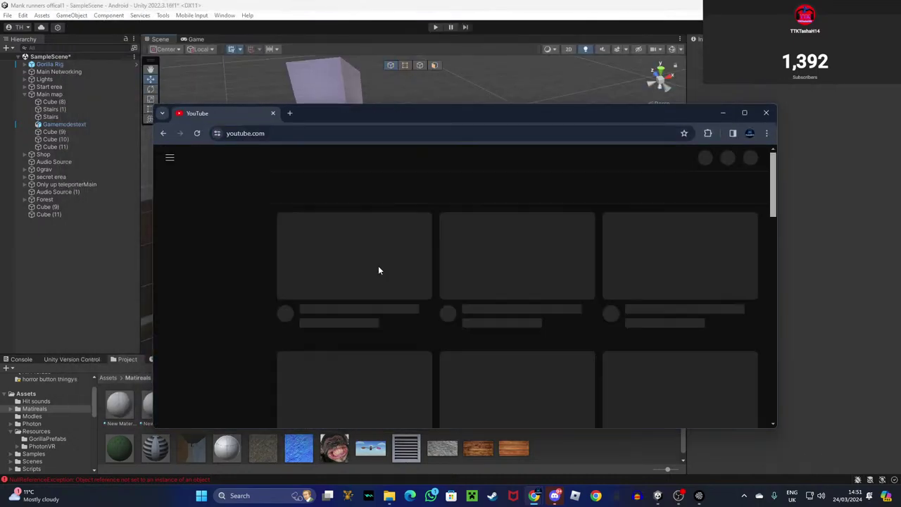
click(750, 158)
click(652, 186)
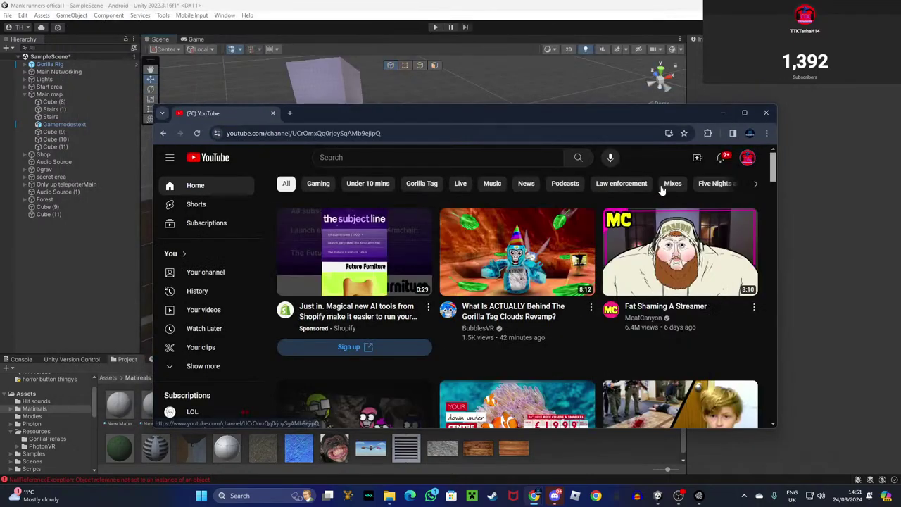
scroll(388, 249, down, 3)
scroll(394, 317, up, 2)
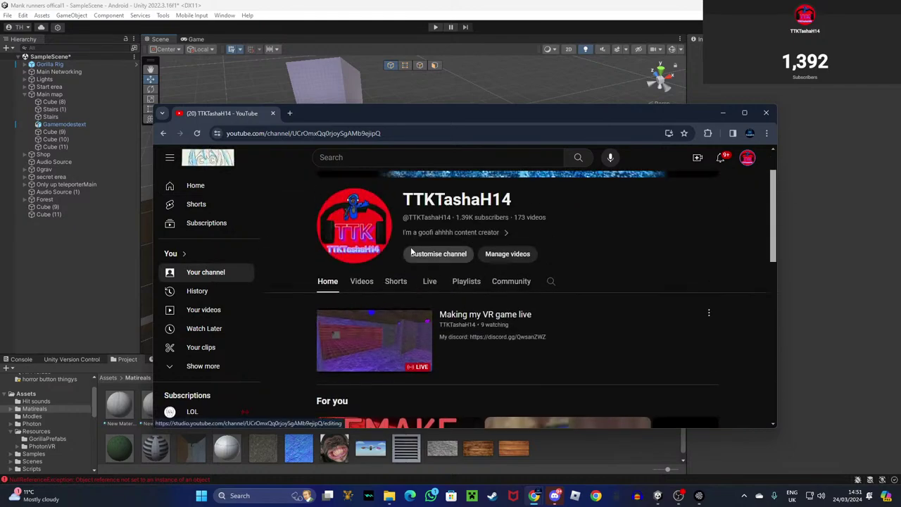
Open the live stream "Making my VR game live", check its description, and return to the channel page.
click(401, 347)
scroll(328, 327, down, 2)
click(318, 295)
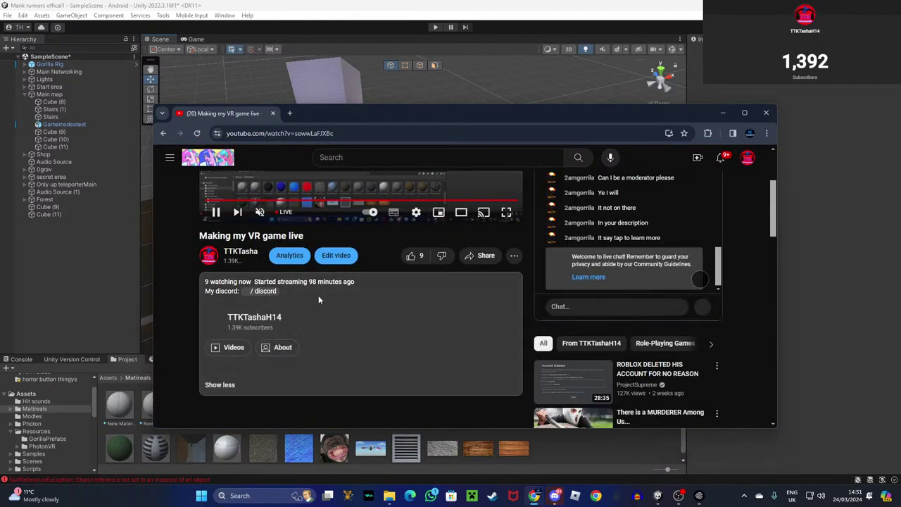
scroll(261, 291, up, 3)
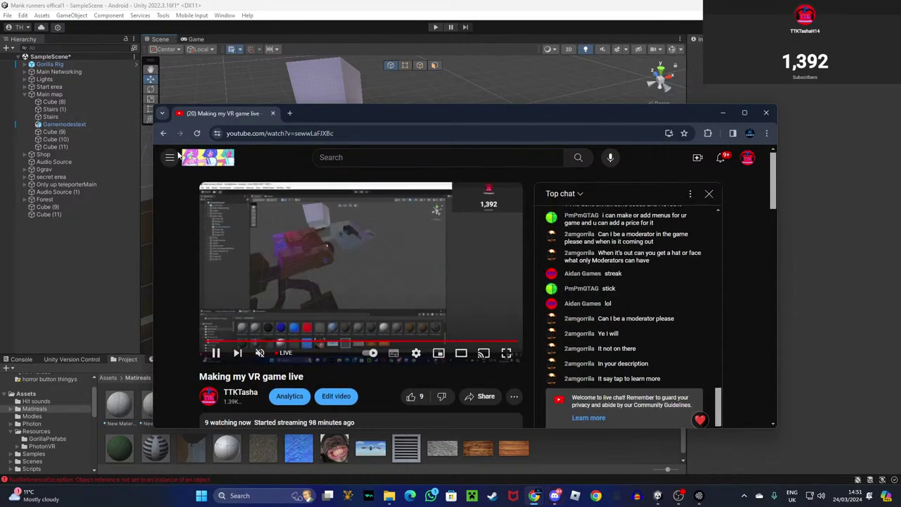
click(162, 133)
scroll(371, 298, down, 2)
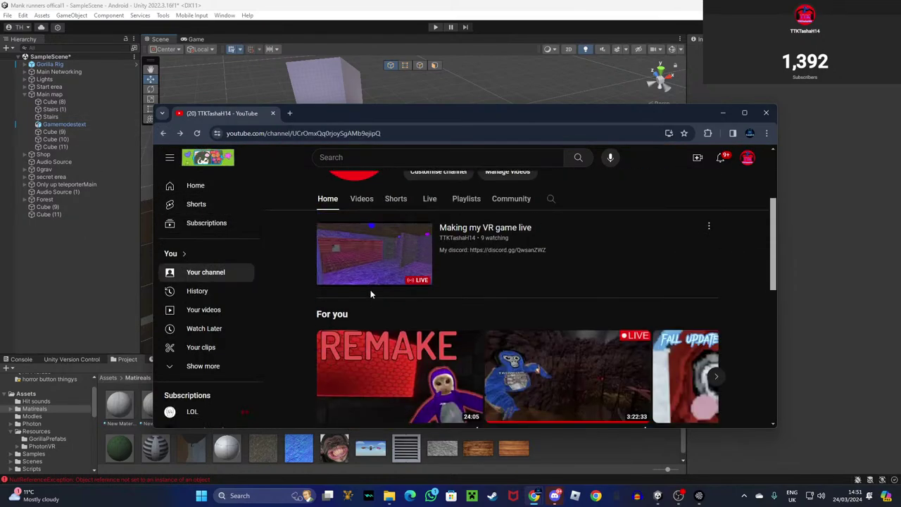
Open the video "ill try to livestream" from the channel's videos and follow the Discord link in its description.
click(363, 220)
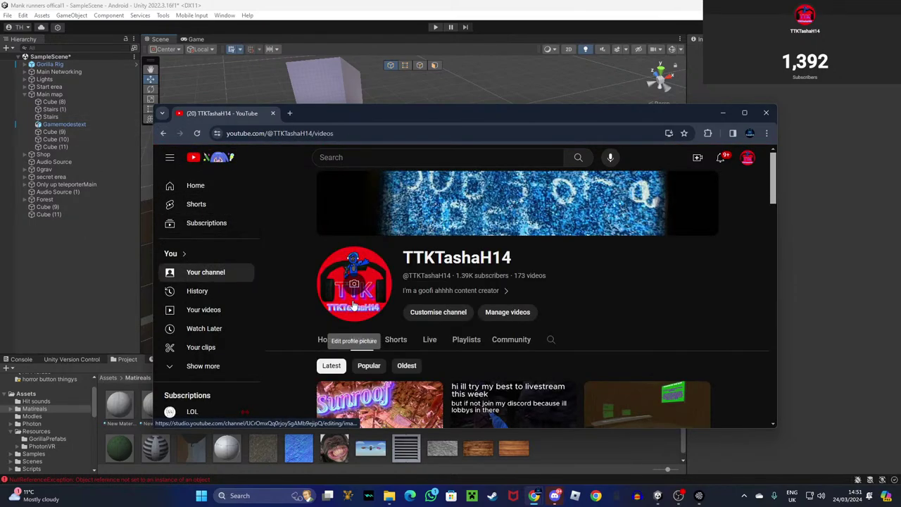
scroll(585, 205, down, 2)
scroll(566, 201, up, 2)
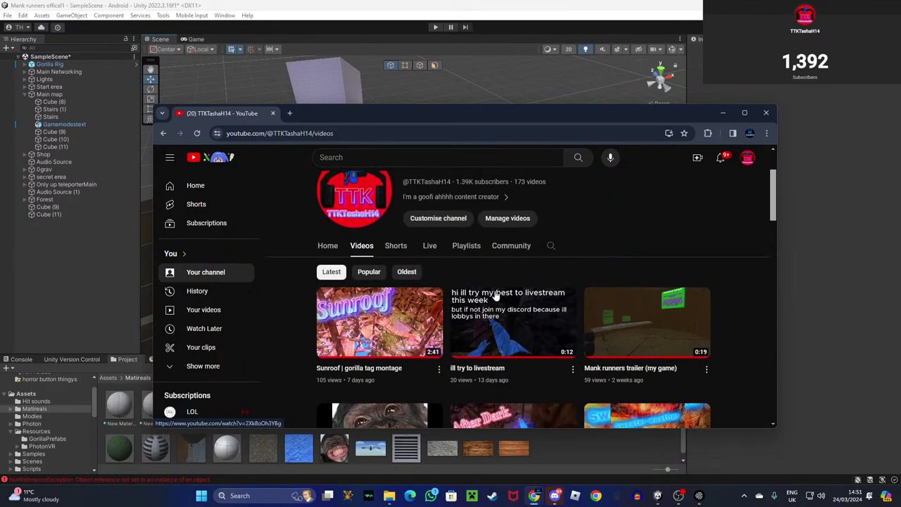
click(512, 314)
scroll(352, 302, down, 1)
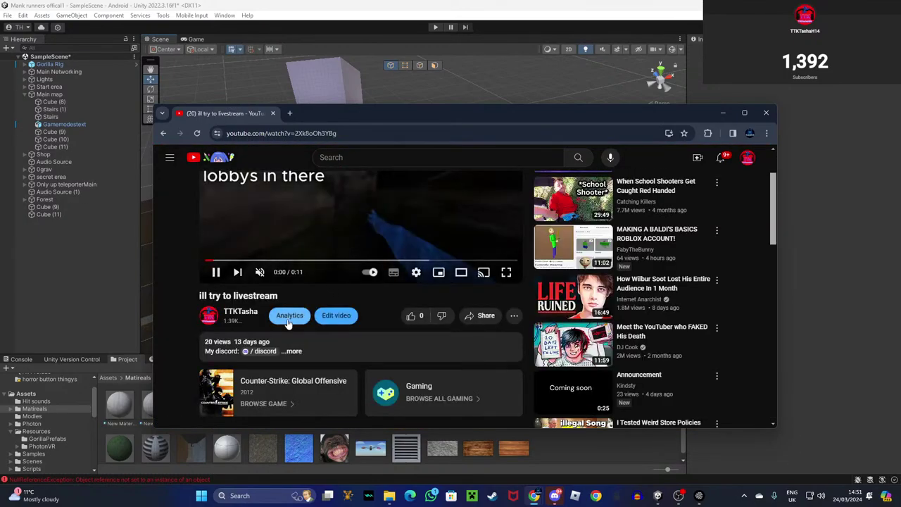
click(275, 351)
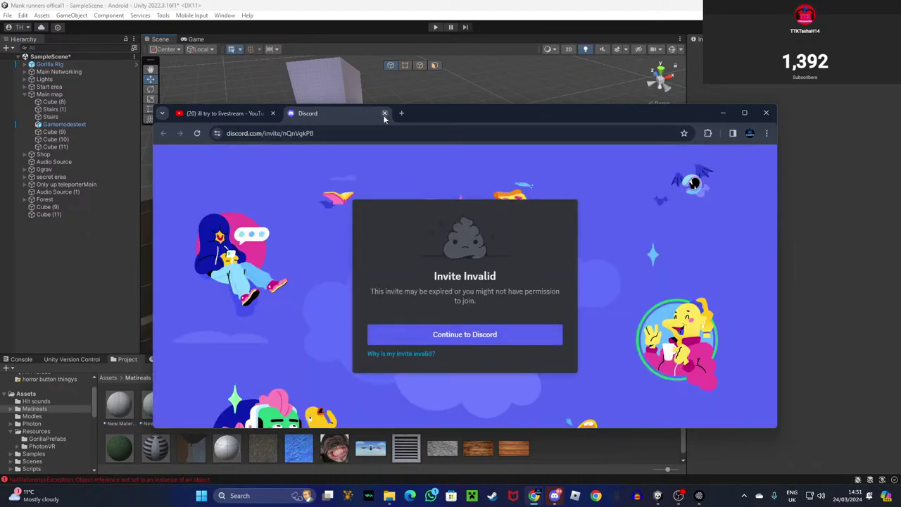
Close the Discord invite page, pause the video, and return to the channel's video list.
click(385, 114)
click(401, 250)
scroll(356, 269, up, 1)
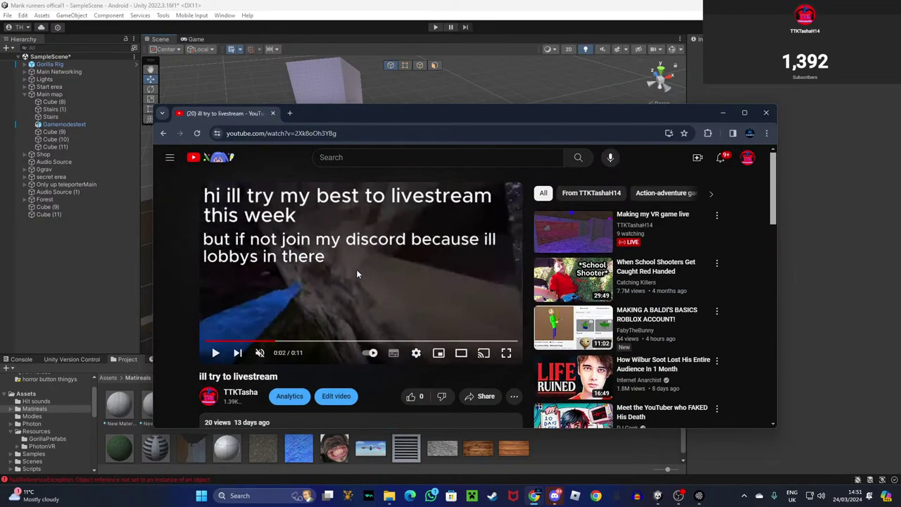
scroll(357, 273, down, 5)
scroll(275, 266, up, 5)
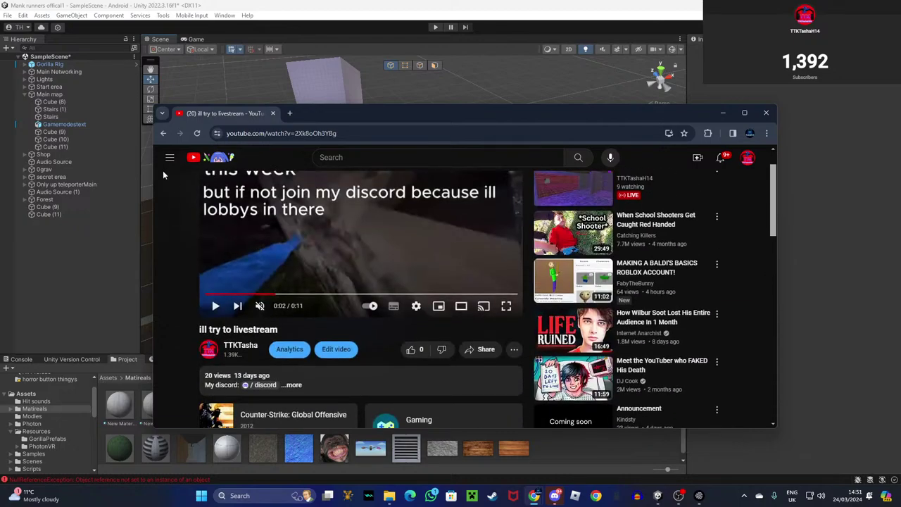
click(163, 134)
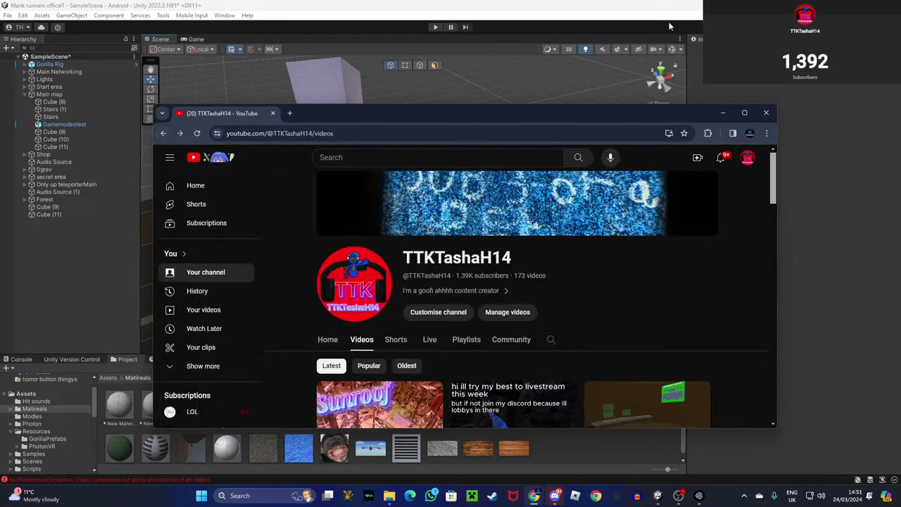
Check the YouTube notifications and close the YouTube Studio page opened alongside the channel.
click(720, 157)
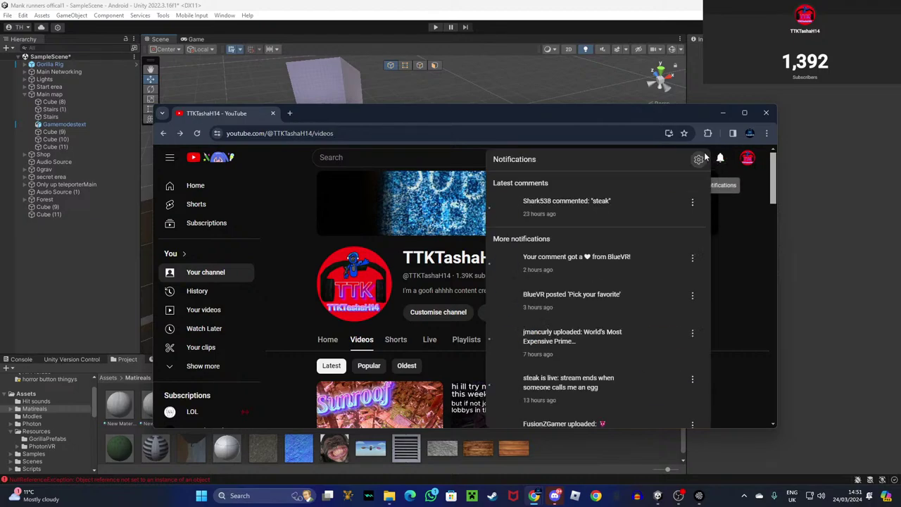
click(719, 209)
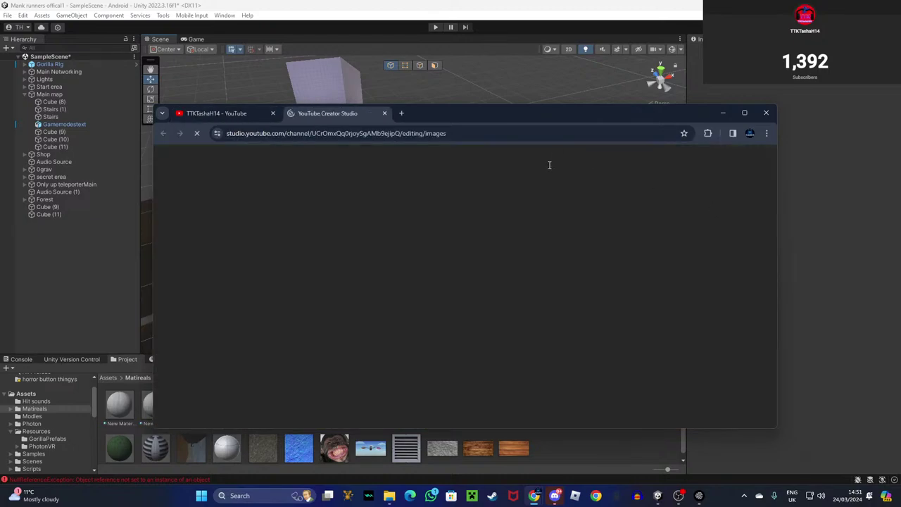
click(384, 113)
click(317, 113)
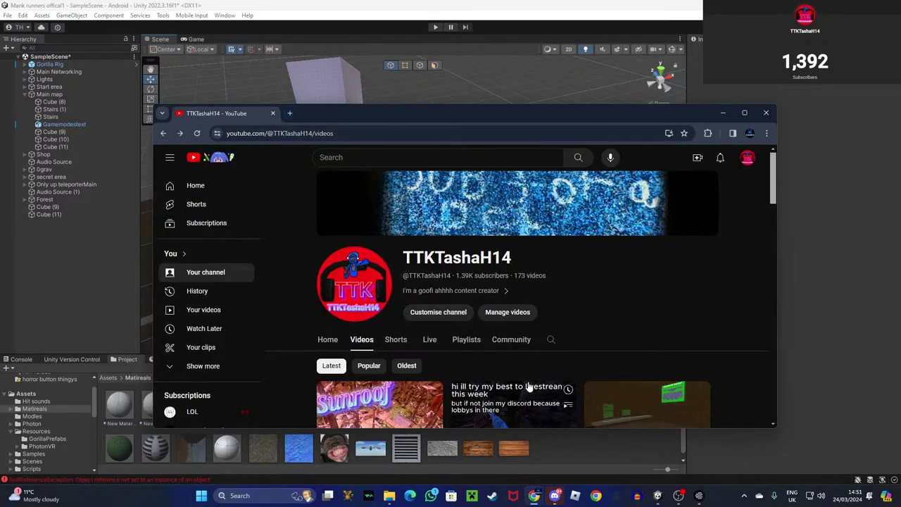
Open "Making my VR game live" from the channel's live streams, and minimize the browser to return to Unity.
click(396, 341)
click(430, 339)
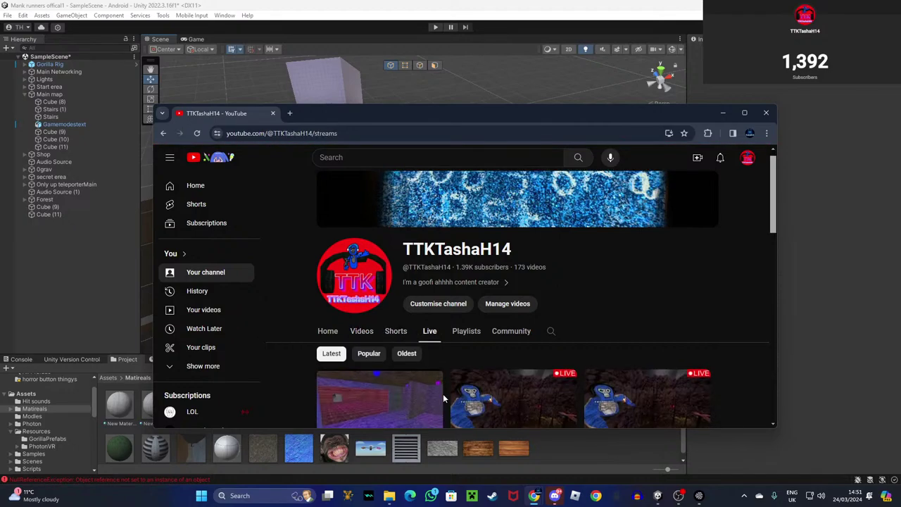
click(473, 354)
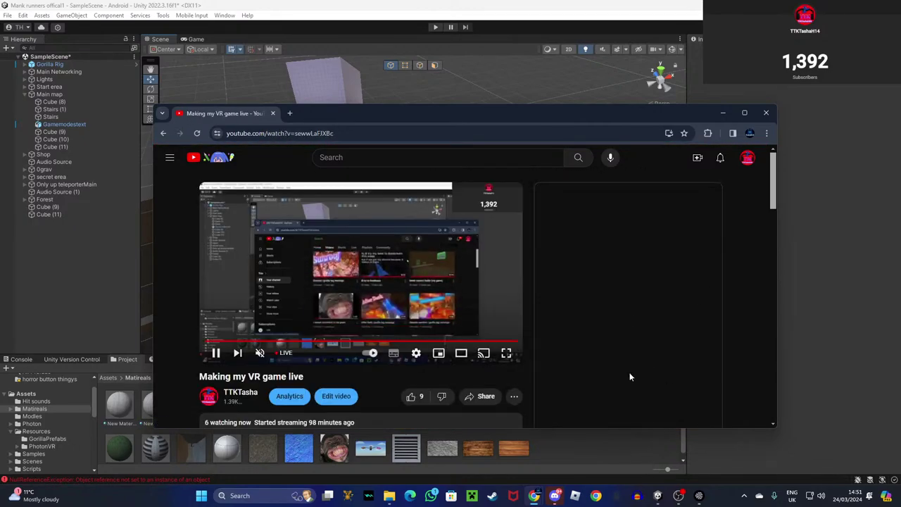
click(723, 112)
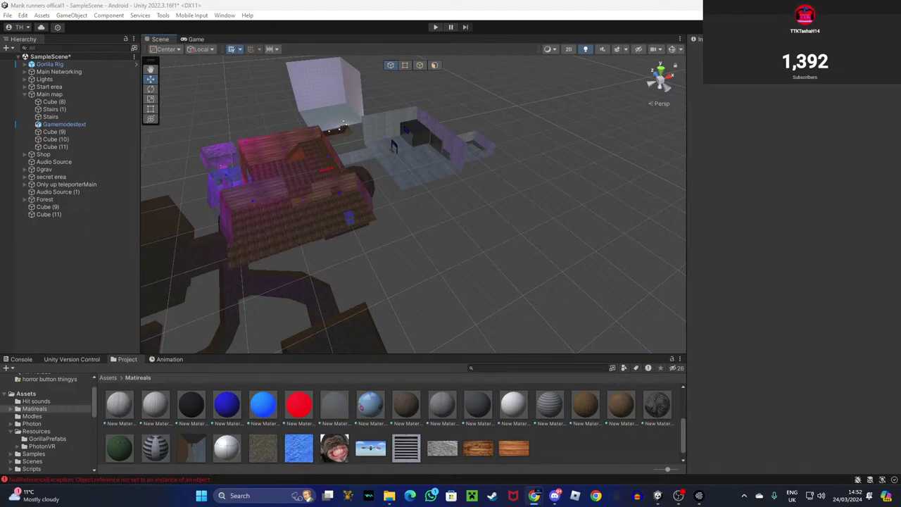
Look over the finished map and save the scene.
right_drag(540, 182, 463, 153)
key(w)
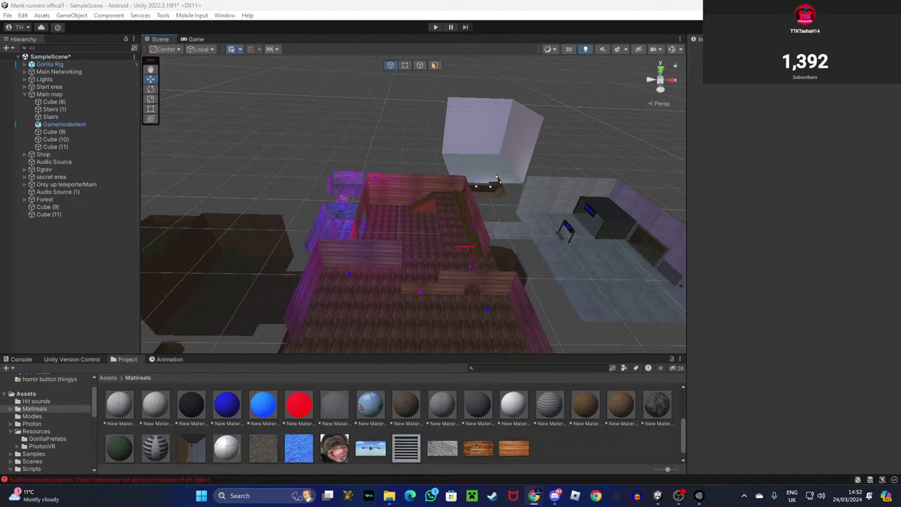
right_drag(497, 180, 586, 357)
click(6, 15)
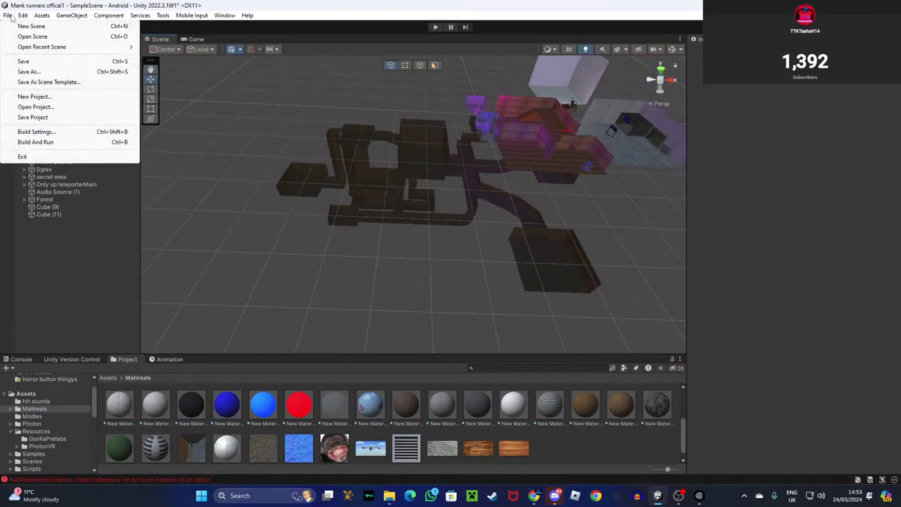
click(30, 66)
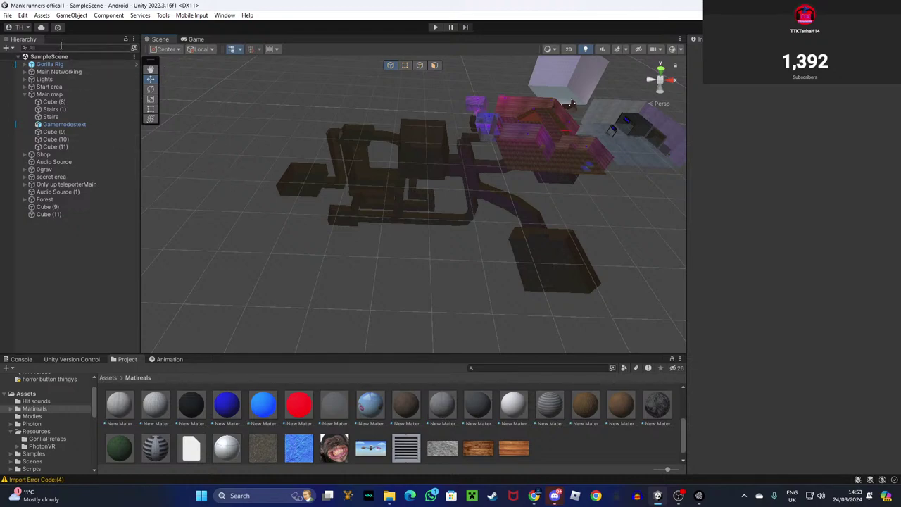
Select the mirror in the shop, bring it into view, and expand the Mirror object's children.
scroll(188, 427, down, 1)
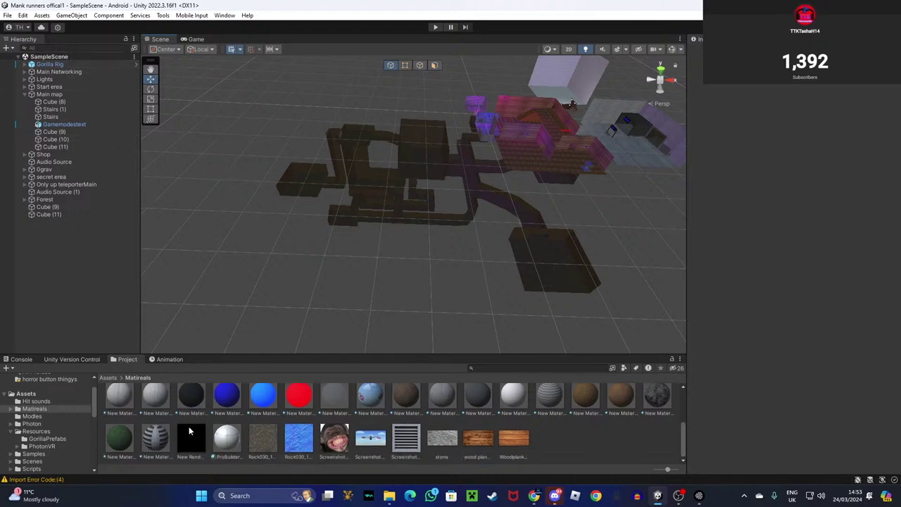
right_drag(351, 214, 405, 171)
key(w)
click(405, 171)
key(f)
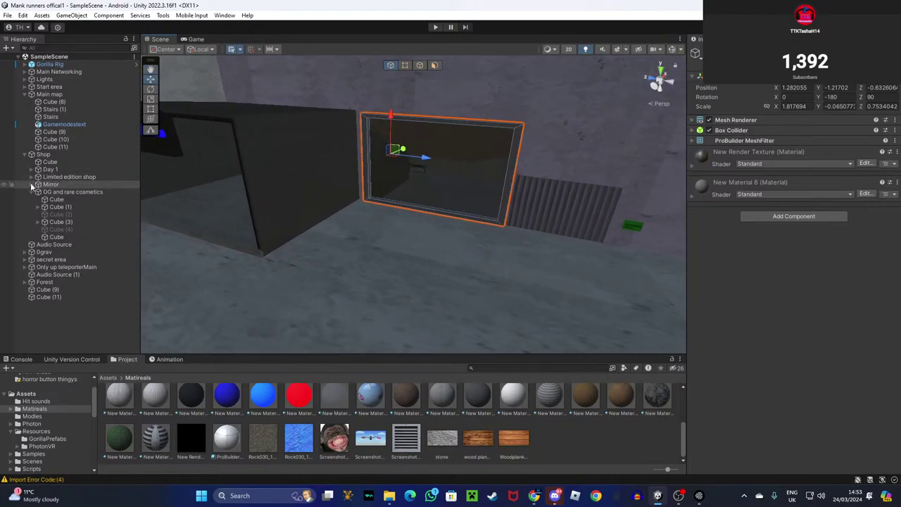
click(31, 185)
click(31, 185)
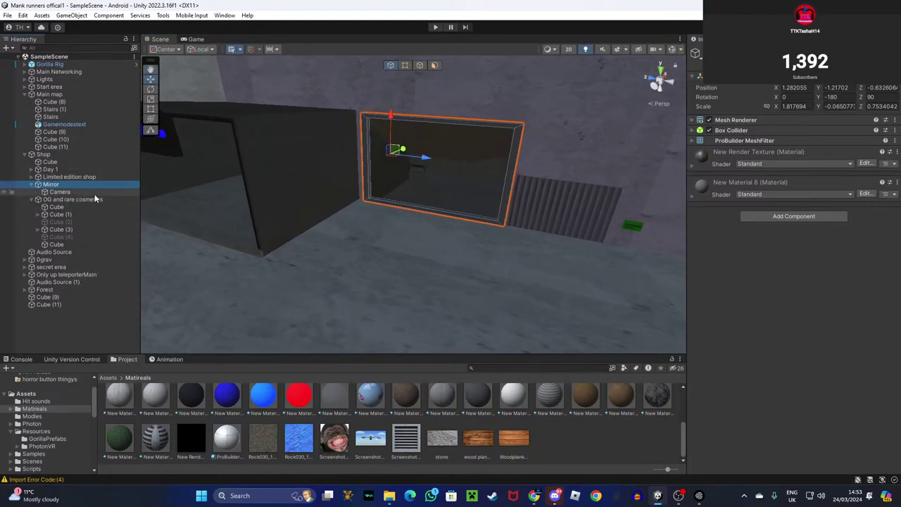
Set the Mirror camera's field of view to 129.3 and move it to about X -0.049, Y 0.57, Z 0.036.
click(67, 193)
drag(355, 152, 412, 164)
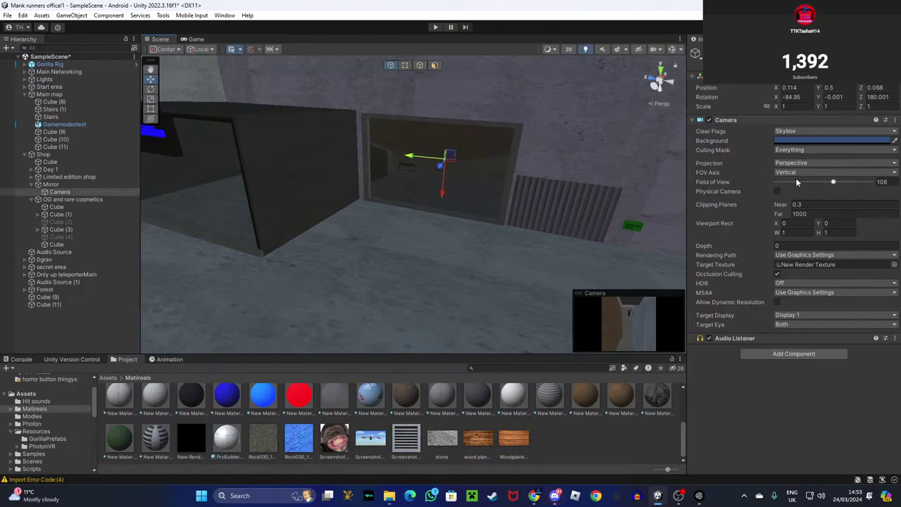
mouse_move(842, 184)
mouse_down()
mouse_move(864, 185)
mouse_move(832, 180)
mouse_move(840, 182)
mouse_move(837, 174)
mouse_up()
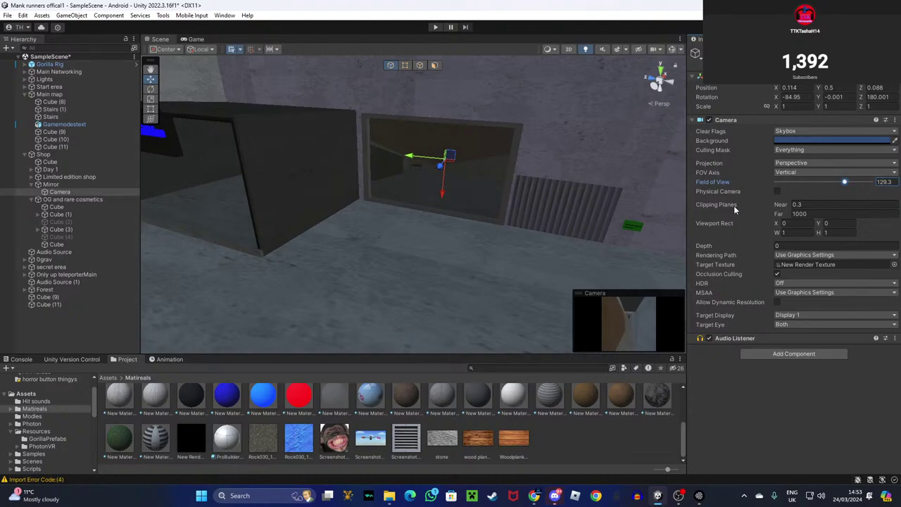
drag(416, 157, 432, 202)
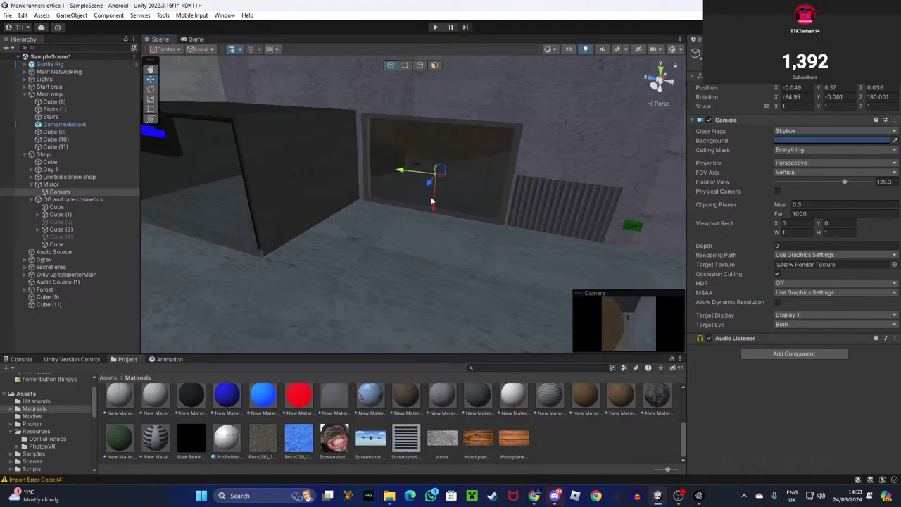
Look over the mirror and the Day 1 stand in the shop, and collapse the Mirror object's children.
key(w)
right_drag(334, 275, 222, 233)
click(397, 184)
click(424, 197)
key(s)
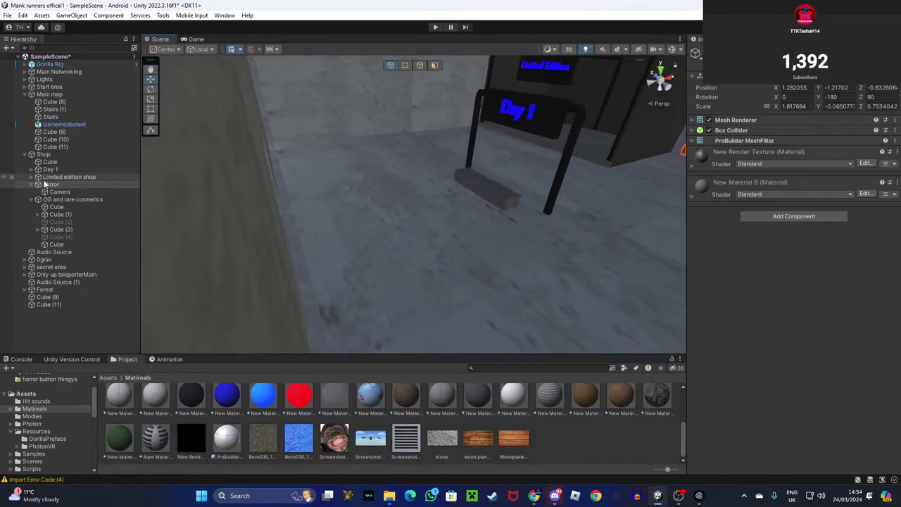
click(31, 183)
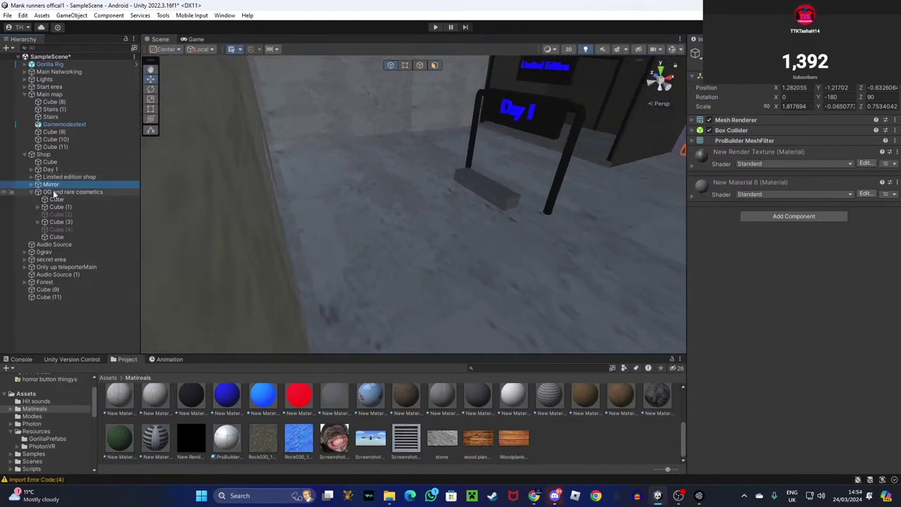
Select Cube (2) and Cube (4) under OG and rare cosmetics together and activate both.
click(62, 214)
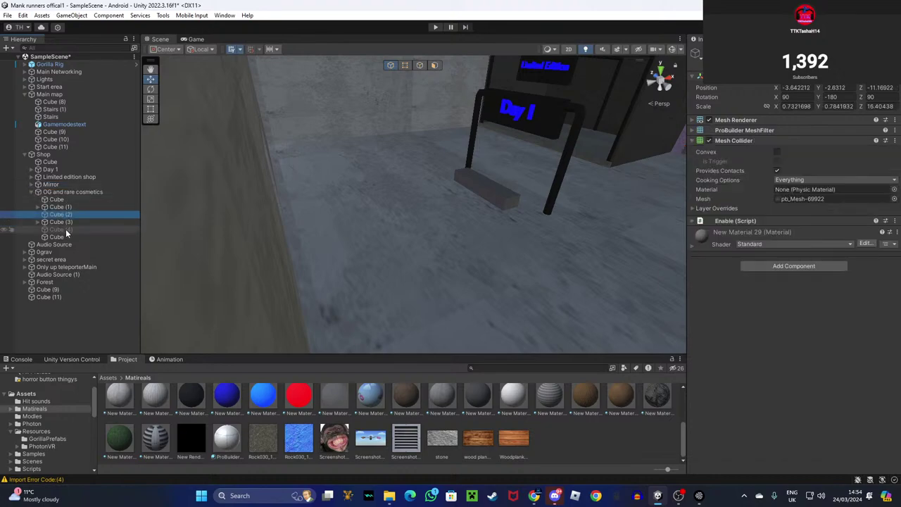
ctrl+click(64, 229)
right_drag(451, 177, 425, 203)
key(s)
right_drag(516, 234, 406, 162)
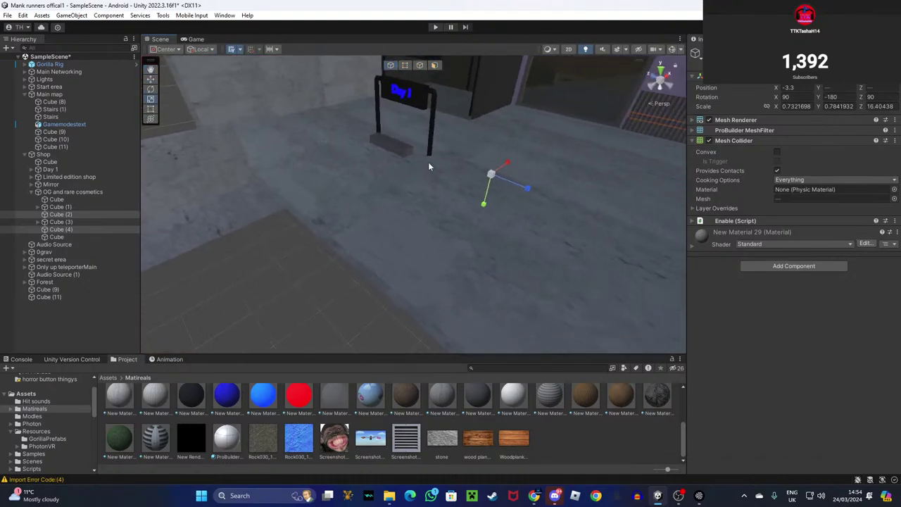
Stretch Cube (2) and Cube (4) to a Y scale of about 0.879 and move them to X -3.31.
right_drag(485, 206, 138, 124)
click(151, 80)
right_drag(232, 119, 519, 158)
drag(491, 176, 491, 177)
right_drag(490, 179, 368, 204)
key(s)
right_drag(591, 278, 419, 105)
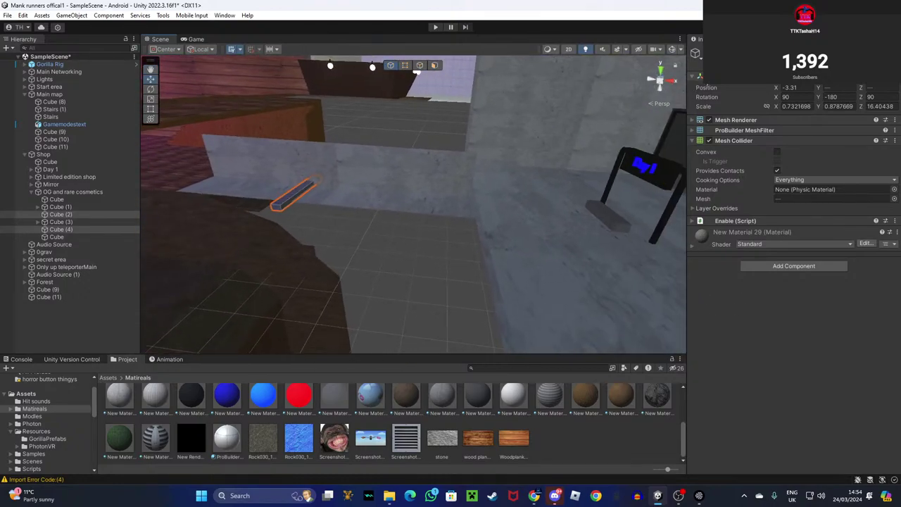
Disable the Mesh Renderer on Cube (2) and Cube (4), deselect them, and save the scene.
click(710, 121)
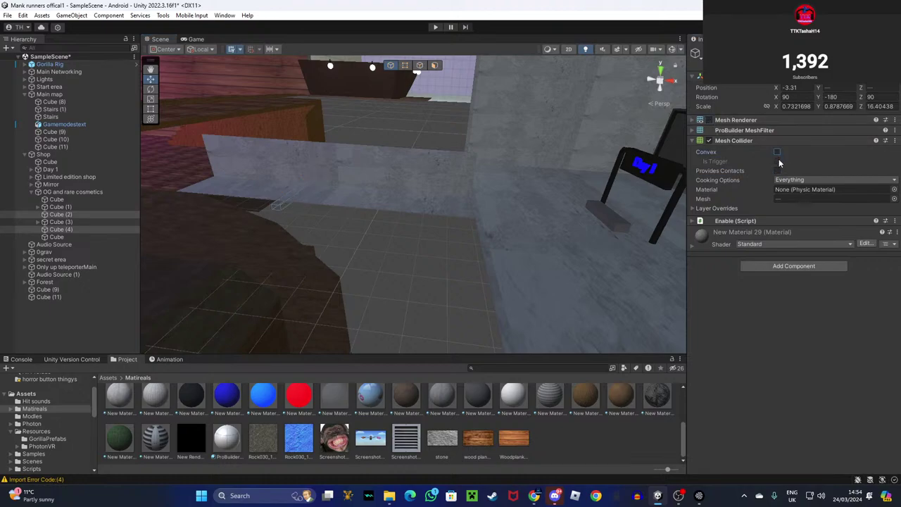
right_drag(528, 243, 268, 211)
click(405, 261)
click(4, 16)
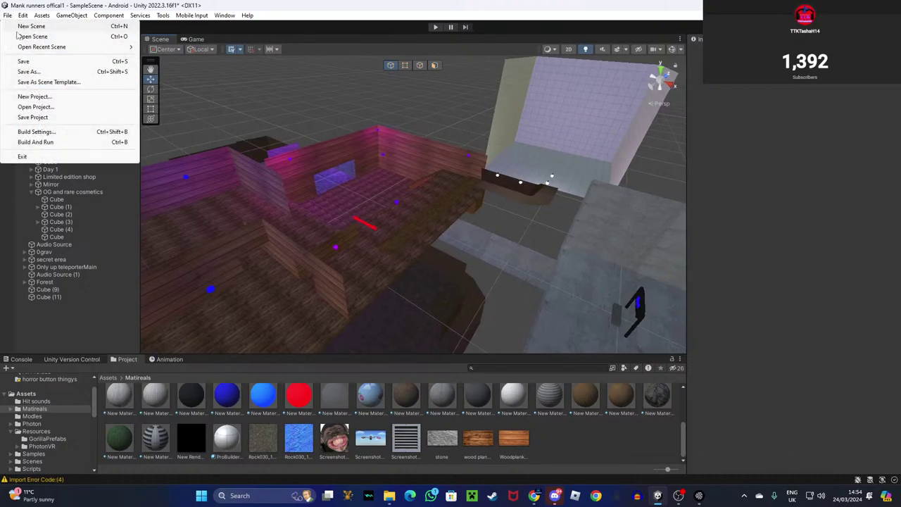
click(28, 62)
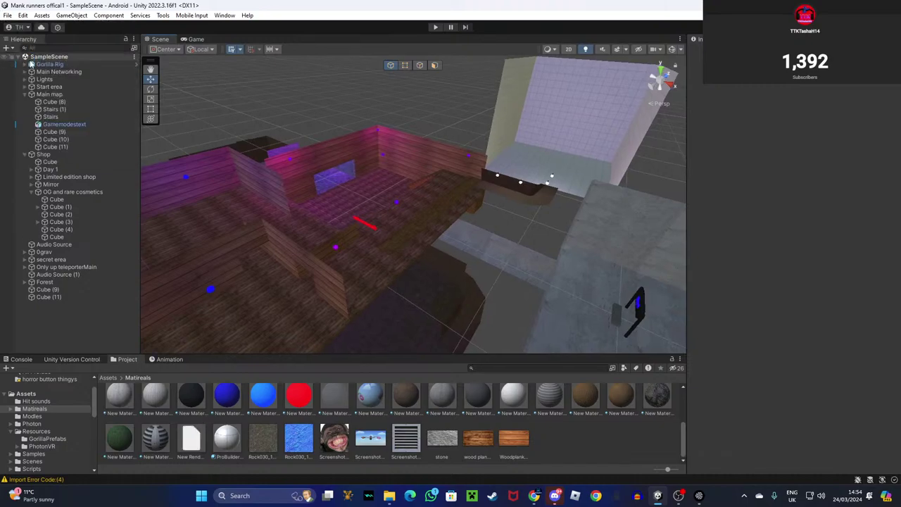
Try to build the Android APK as "Mank Runners offical1", replacing the existing file.
click(6, 15)
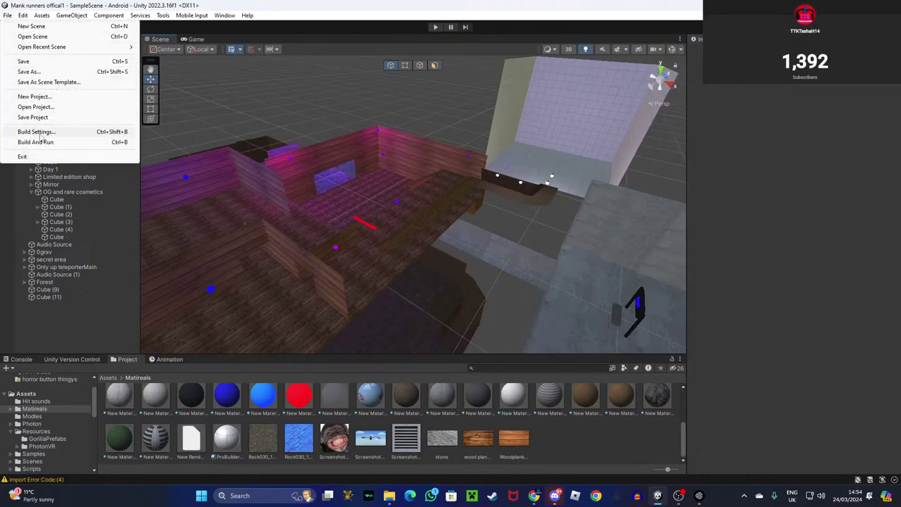
right_drag(185, 160, 326, 183)
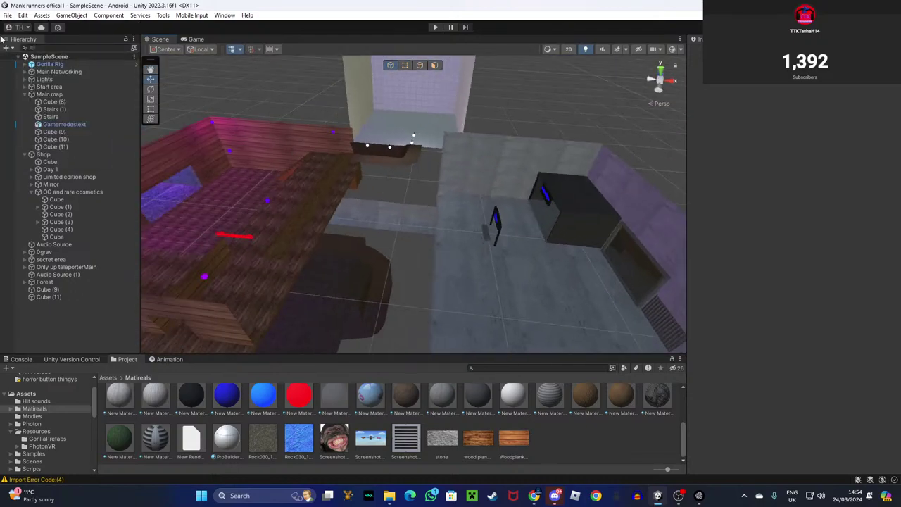
click(22, 15)
mouse_move(7, 16)
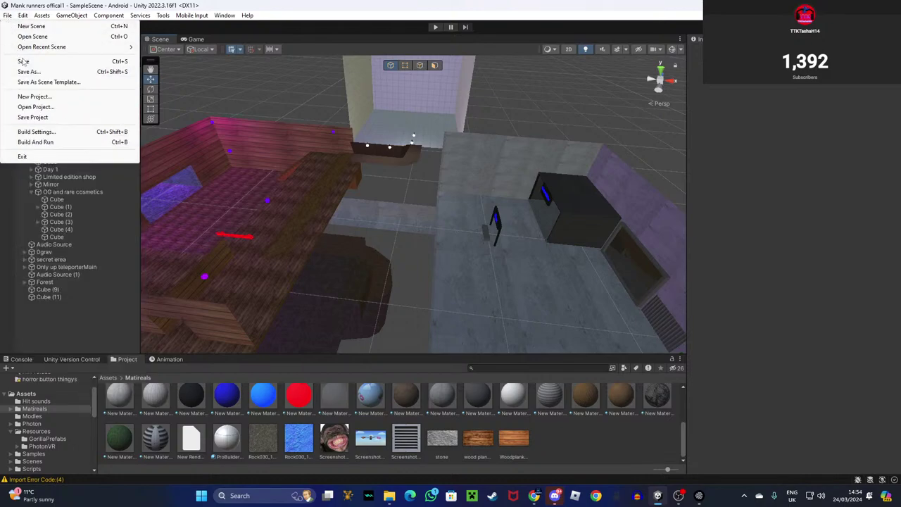
click(37, 131)
click(399, 346)
click(376, 259)
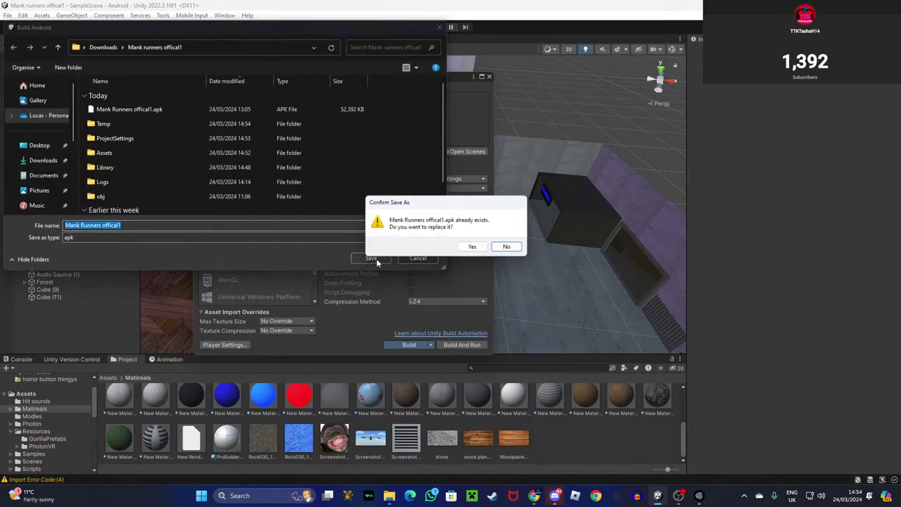
click(473, 246)
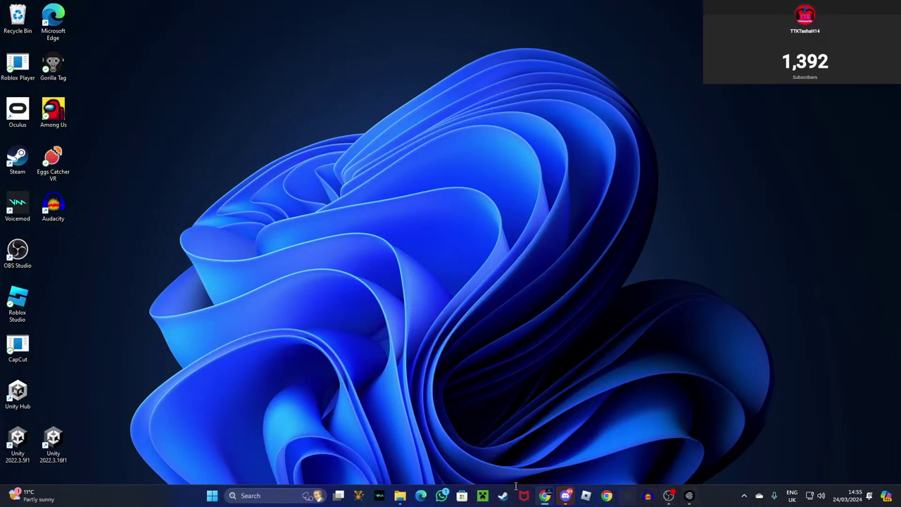
Reopen the "Mank runners offical1" project from Unity Hub, close Build Settings, and bring the whole map into view.
double_click(18, 391)
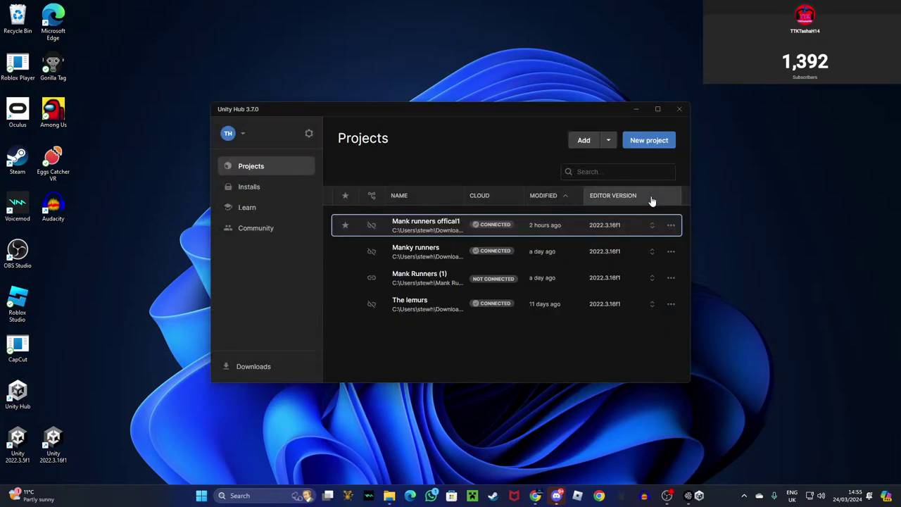
click(426, 226)
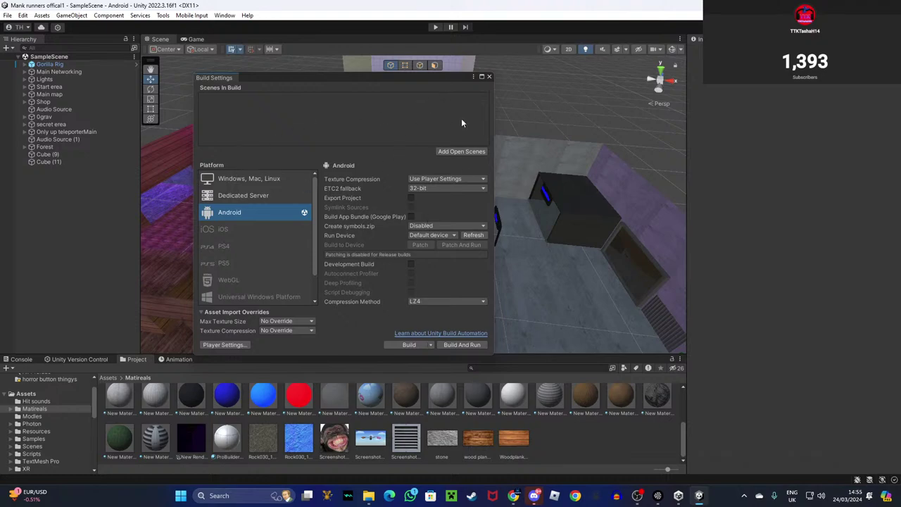
click(489, 77)
right_drag(450, 240, 394, 267)
key(s)
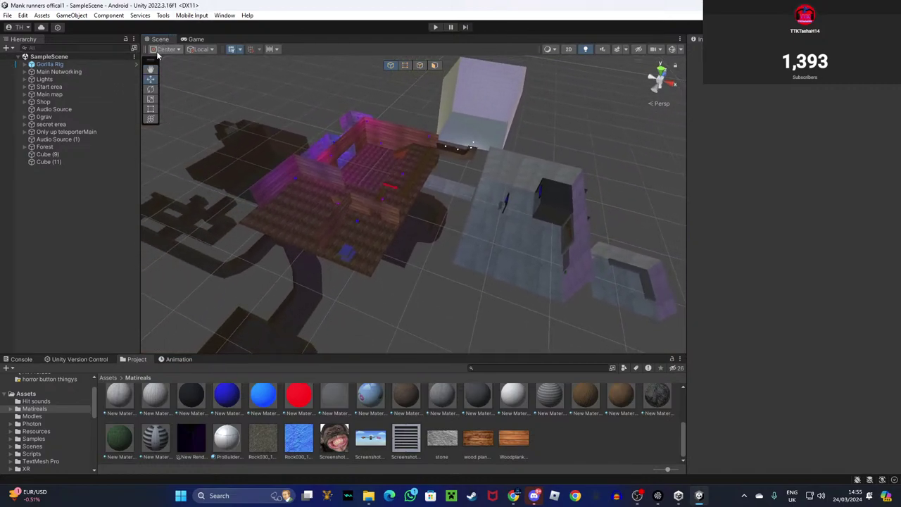
Build the Android APK as "Mank Runners offical1" over the existing file, and minimize the output folder window.
click(8, 16)
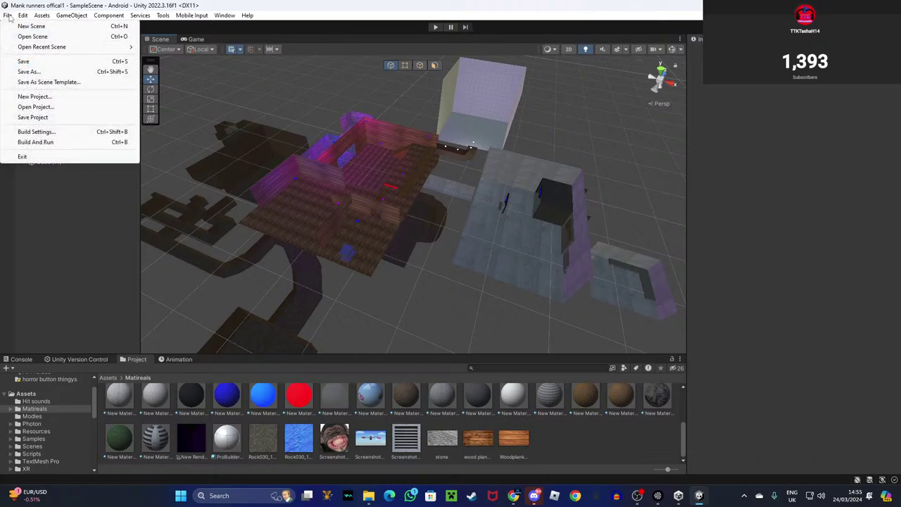
click(36, 132)
click(409, 344)
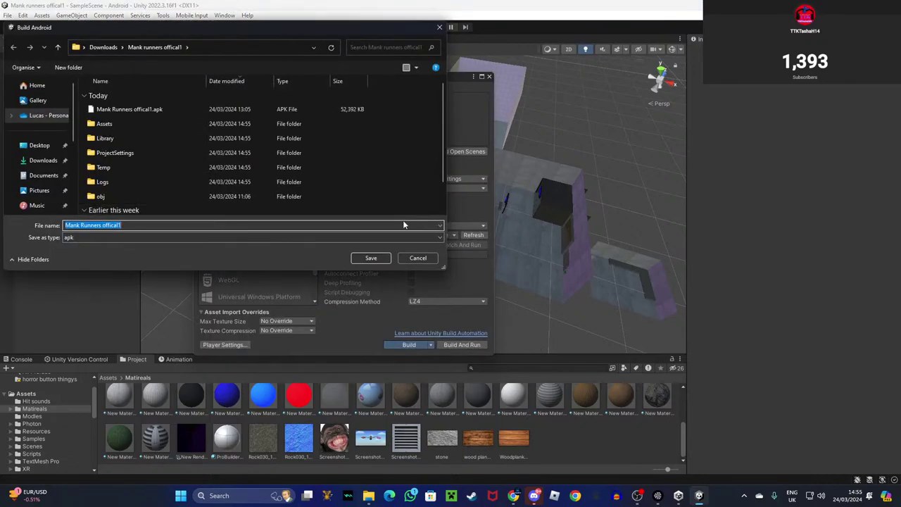
click(371, 258)
click(473, 247)
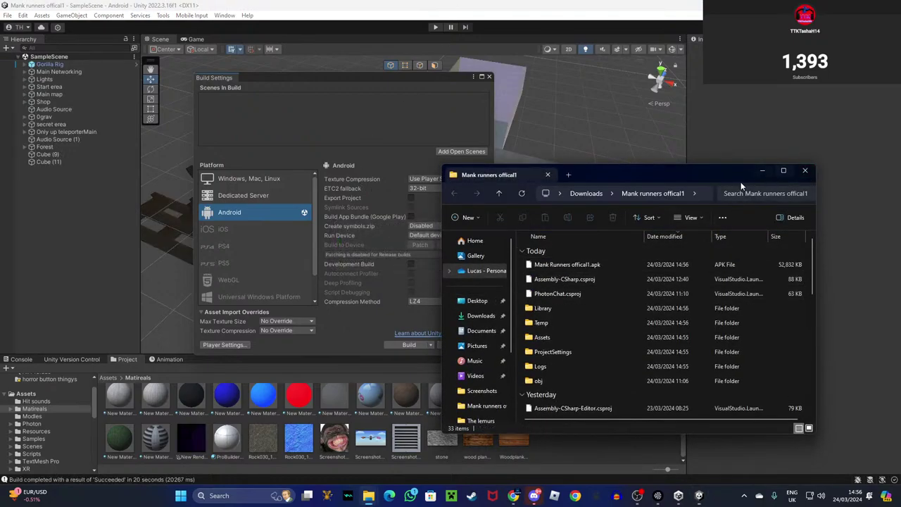
click(763, 171)
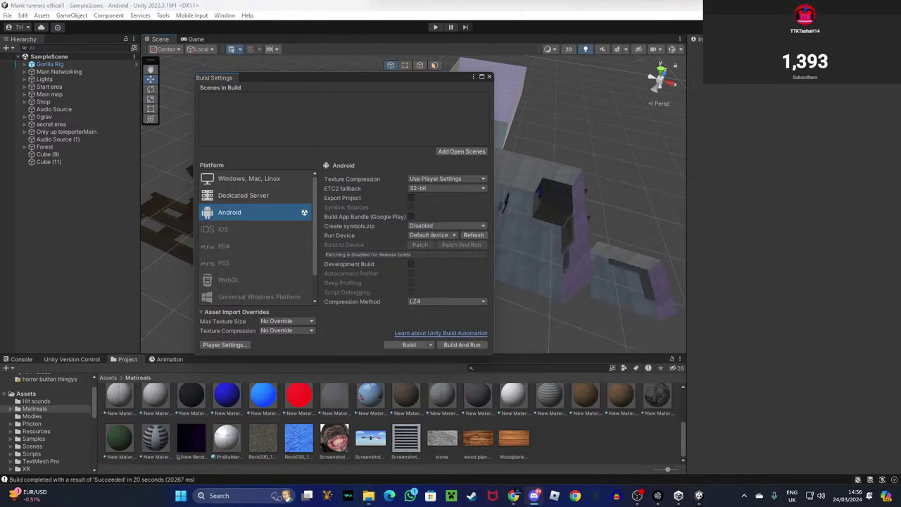
In Discord, send "NO" in the Mank runners server's general channel, and view the tryout-for-modorator channel.
drag(485, 0, 556, 95)
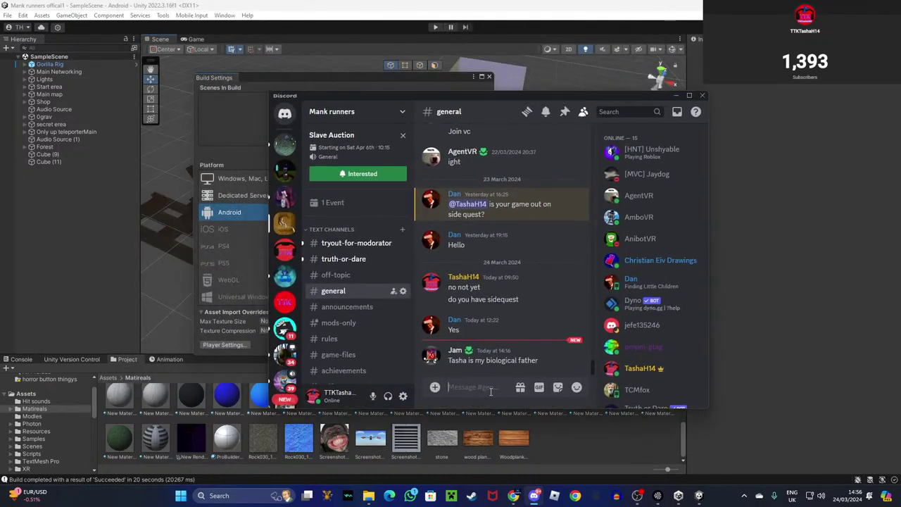
text(NO)
key(Return)
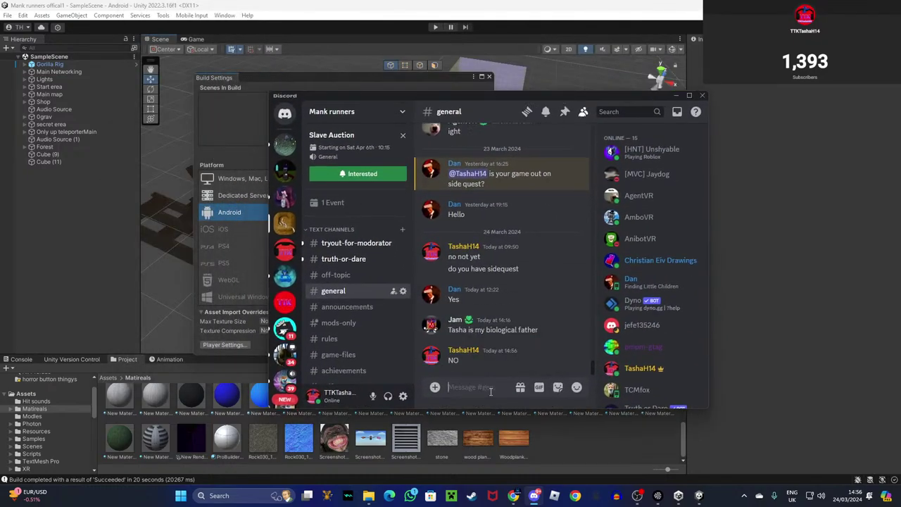
click(345, 259)
click(347, 246)
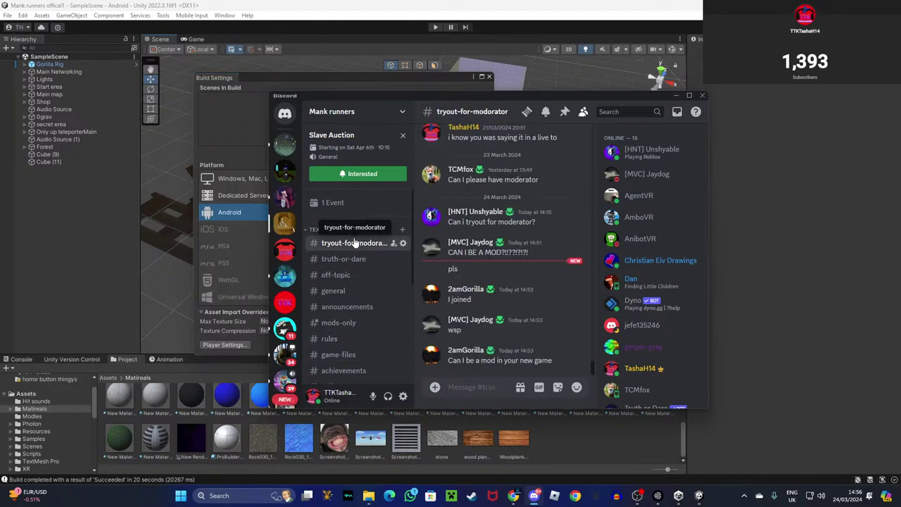
Upload "Mank Runners offical1.apk" to the game-files channel with the message "new up".
scroll(368, 317, down, 3)
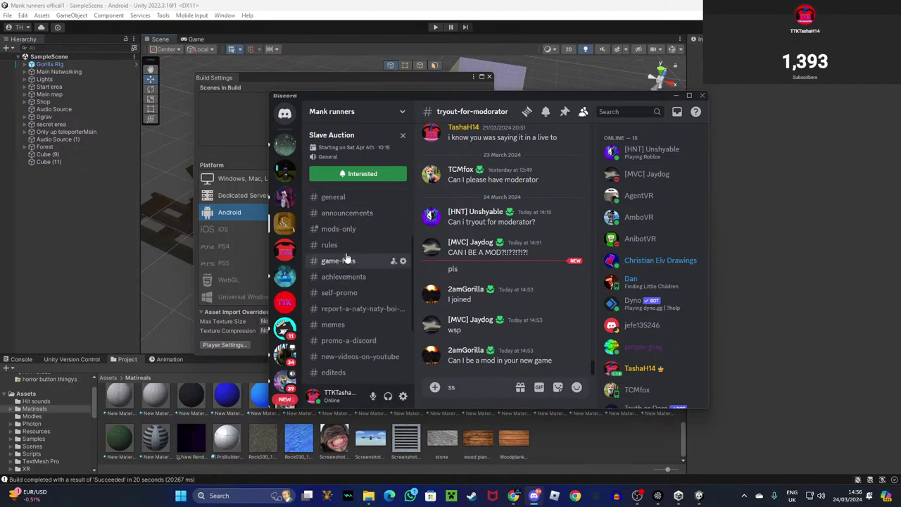
click(347, 261)
click(435, 387)
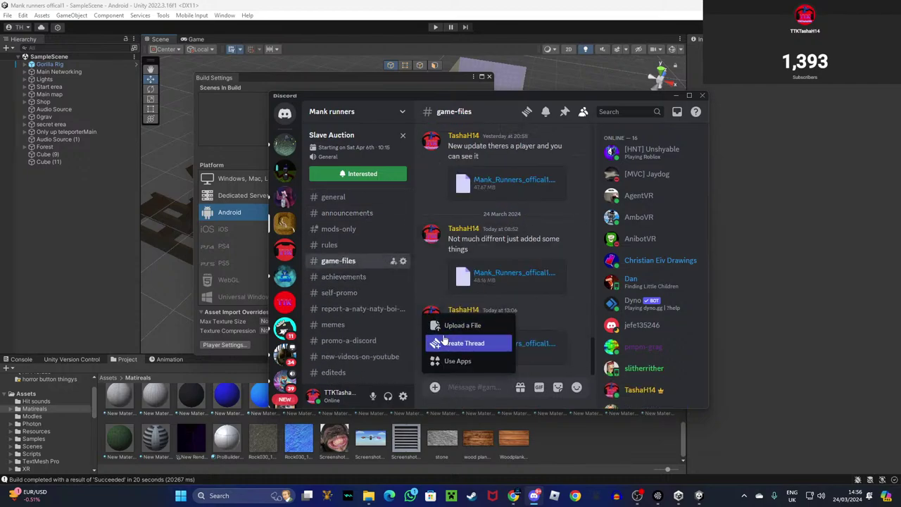
click(457, 325)
click(178, 88)
click(373, 235)
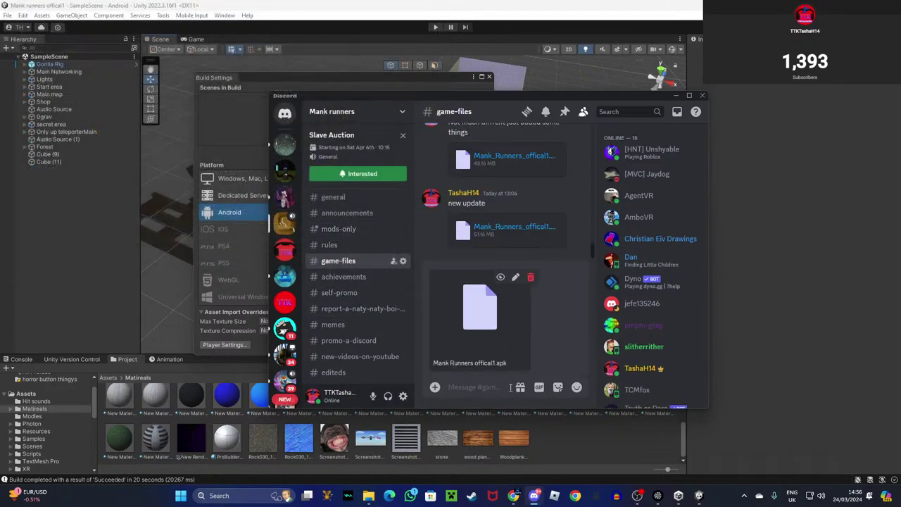
text(new up)
key(Return)
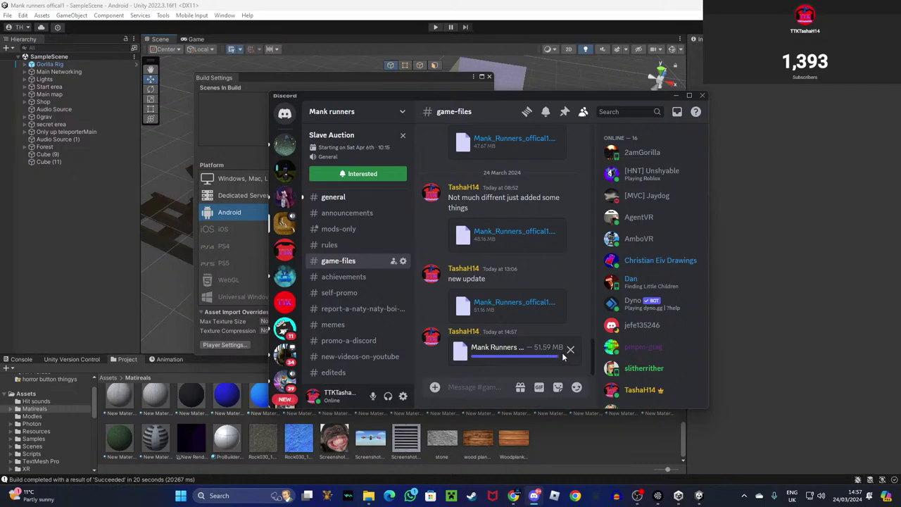
Minimize Discord, close Build Settings in Unity, and bring the shop area into view.
click(676, 95)
click(489, 78)
right_drag(552, 256, 598, 273)
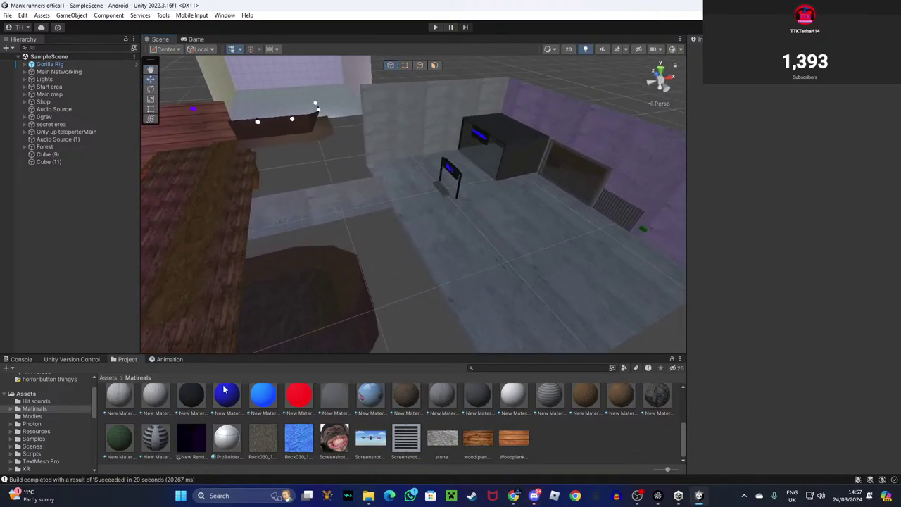
Add the Cupcake model from the Modles folder and place it on the Day 1 block at about X 39.37, Y 0.525, Z -9.78.
click(32, 416)
right_drag(193, 317, 174, 362)
click(119, 414)
drag(119, 413, 286, 145)
right_drag(286, 146, 211, 130)
drag(281, 90, 334, 100)
drag(299, 67, 325, 93)
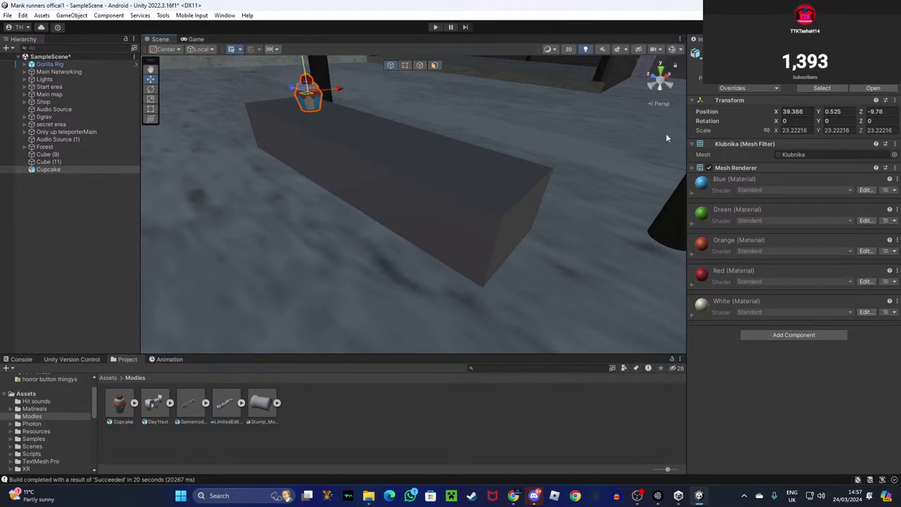
Add a Mesh Collider to the cupcake and enable Provides Contacts.
click(789, 335)
click(783, 362)
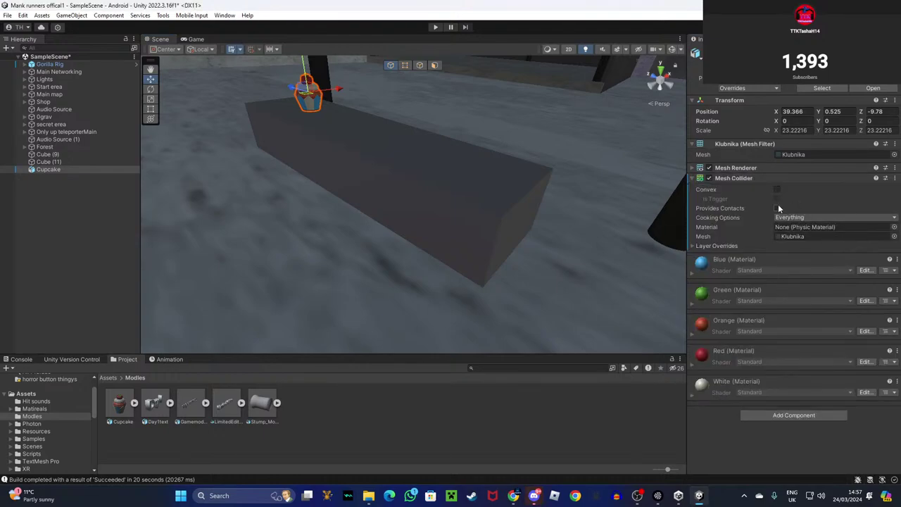
click(549, 222)
Enlarge the cupcake uniformly to a scale of about 28.56 and set it on the block at about X 39.275, Y 0.523, Z -9.776.
right_drag(549, 221, 398, 163)
click(396, 168)
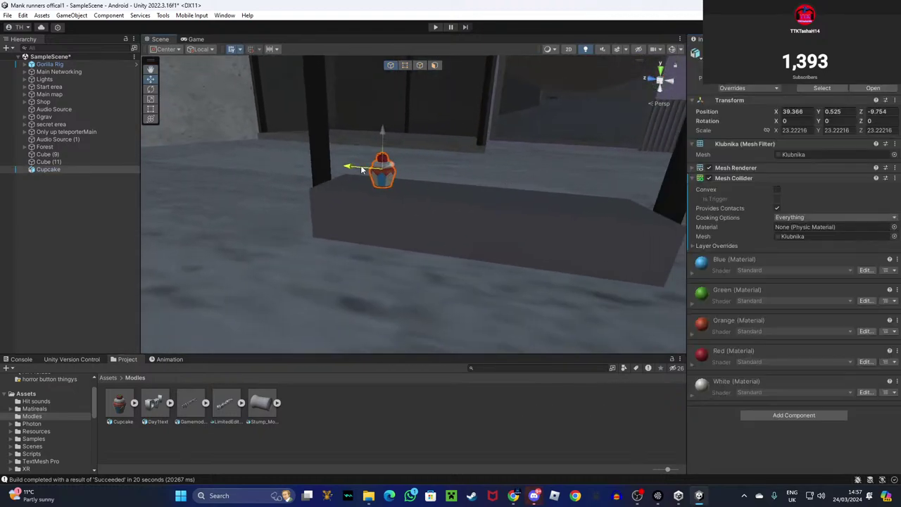
click(151, 99)
drag(380, 169, 396, 160)
click(150, 79)
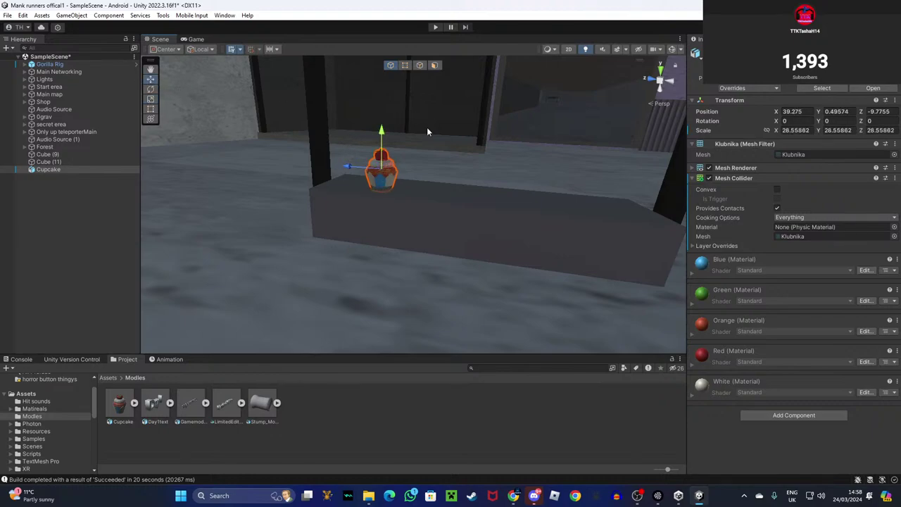
drag(382, 137, 381, 131)
right_drag(381, 131, 336, 127)
alt+drag(336, 126, 421, 167)
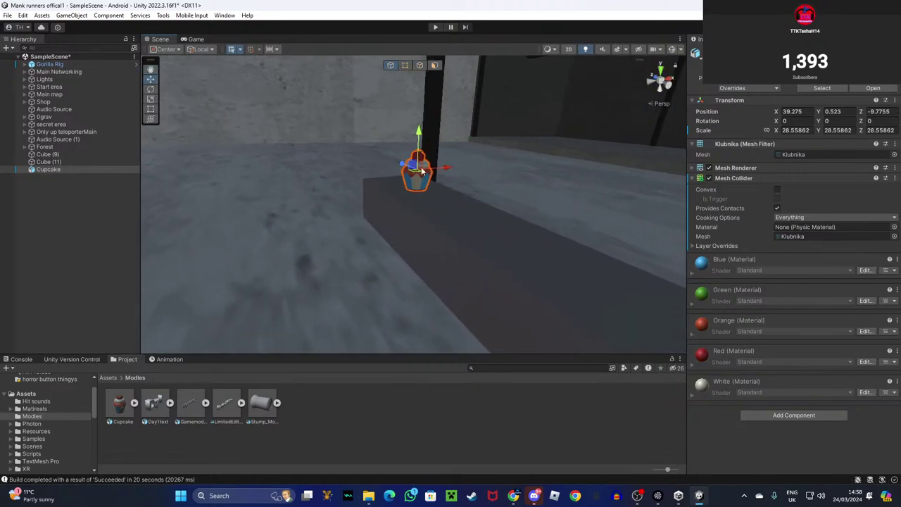
Deselect the cupcake, return to the main Assets folder, and save the scene.
click(393, 421)
click(35, 395)
alt+drag(233, 254, 286, 221)
right_drag(286, 222, 172, 291)
key(s)
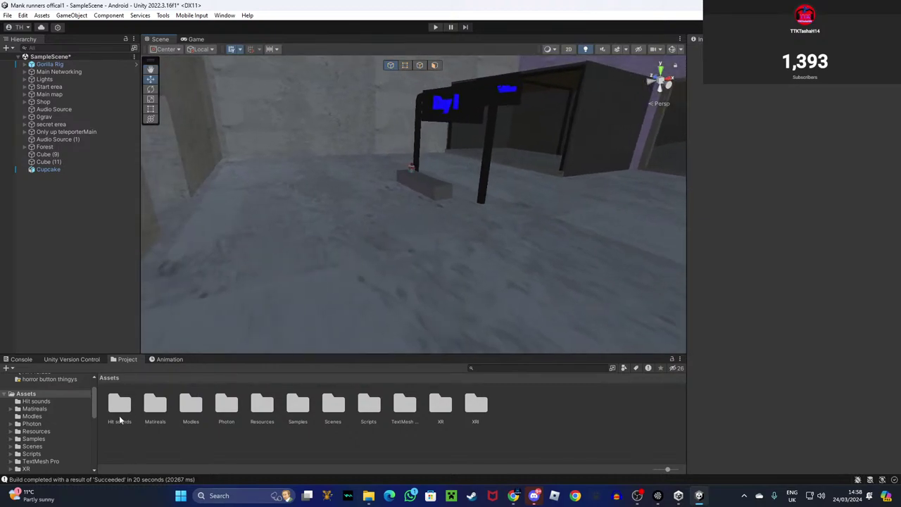
right_drag(260, 293, 211, 299)
key(s)
click(6, 16)
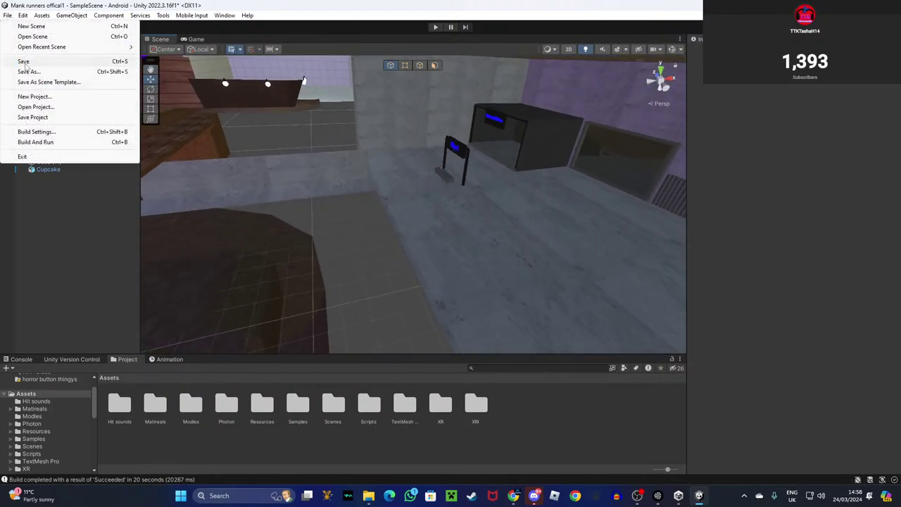
click(14, 62)
Try to build the Android APK over the existing Mank Runners offical1.apk and close Build Settings.
click(7, 15)
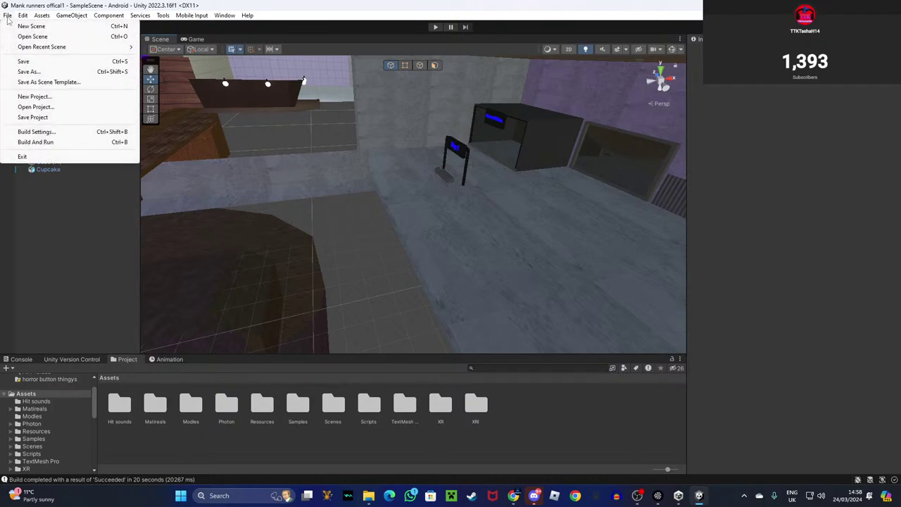
click(44, 132)
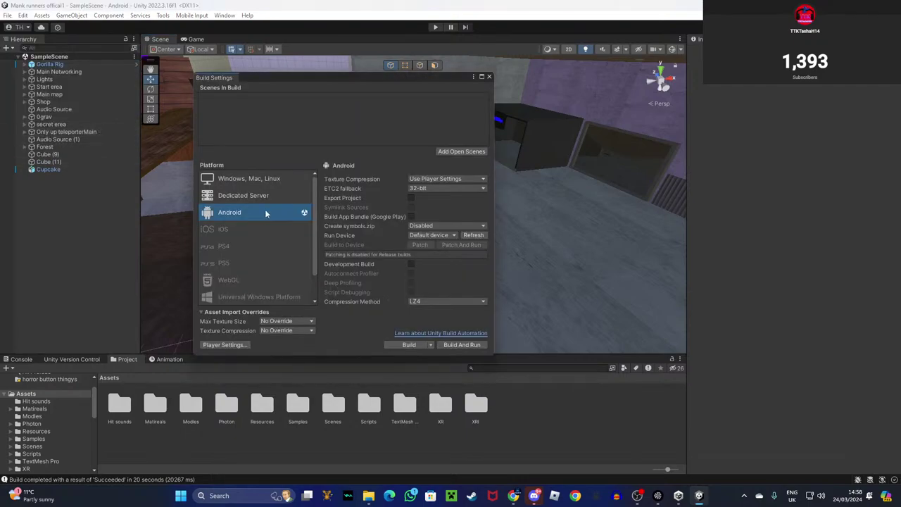
click(416, 345)
click(373, 258)
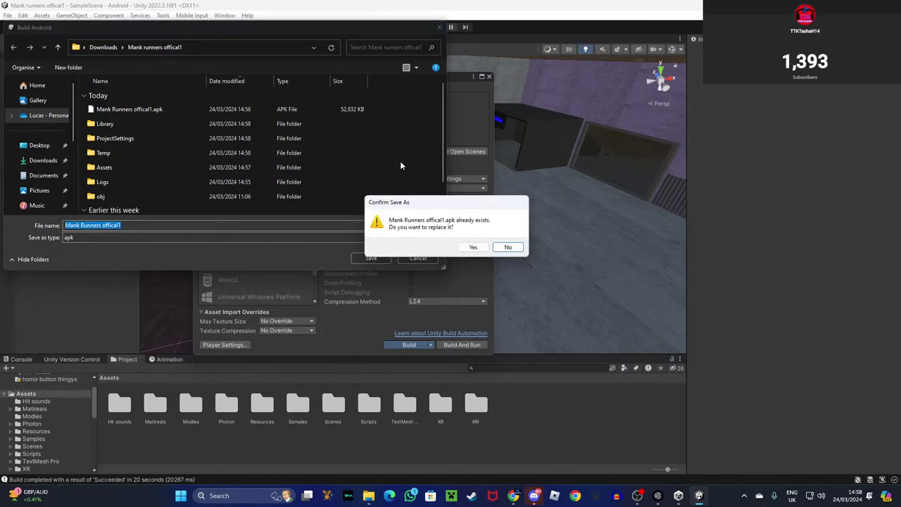
click(473, 247)
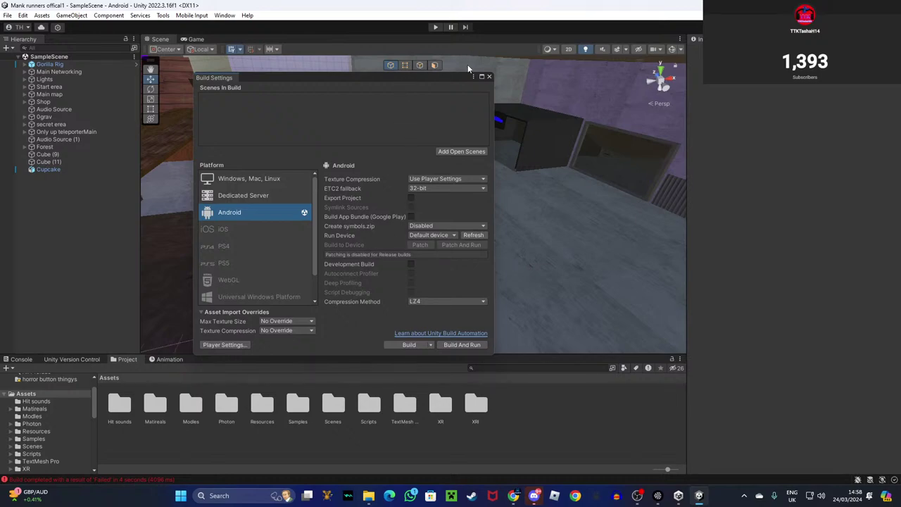
click(489, 77)
right_drag(470, 166, 406, 197)
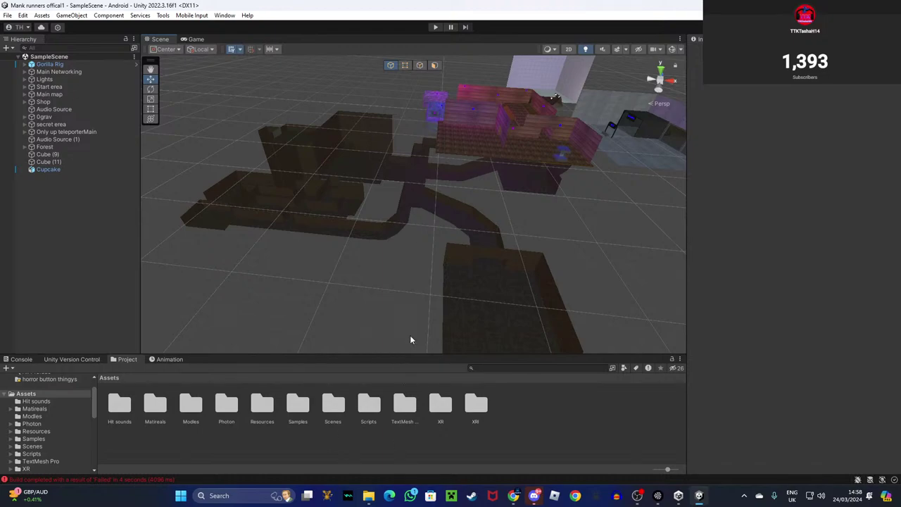
right_drag(406, 347, 463, 305)
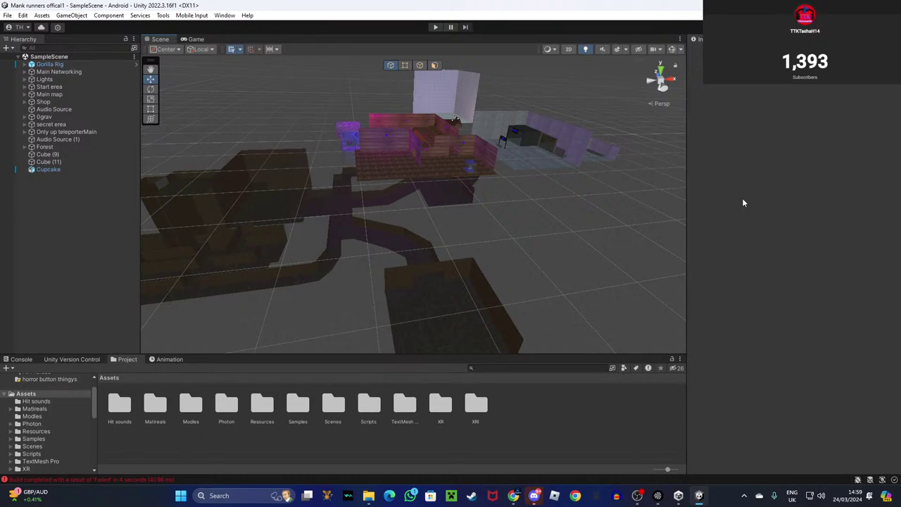
mouse_move(528, 282)
right_down()
mouse_move(465, 294)
mouse_move(517, 262)
mouse_move(535, 271)
right_up()
key(w)
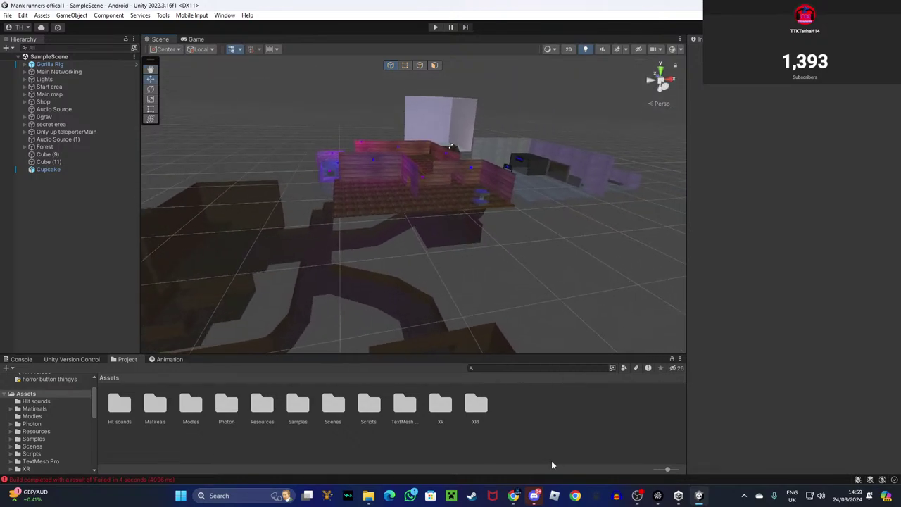
Launch Blender 4.0 and start a new General file.
click(231, 496)
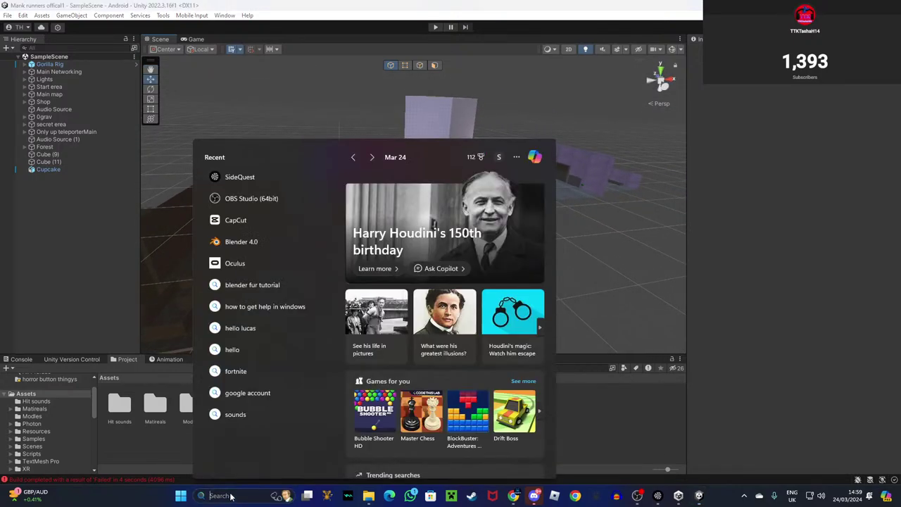
text(blender)
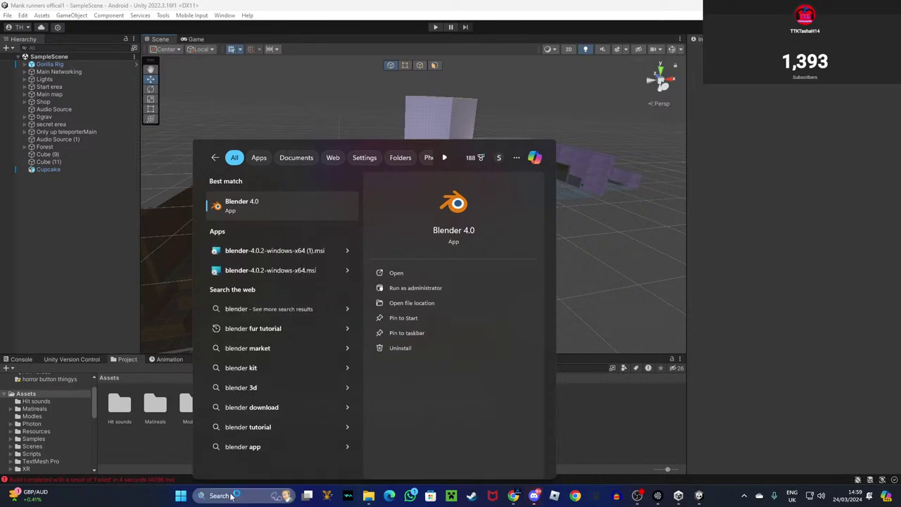
key(Escape)
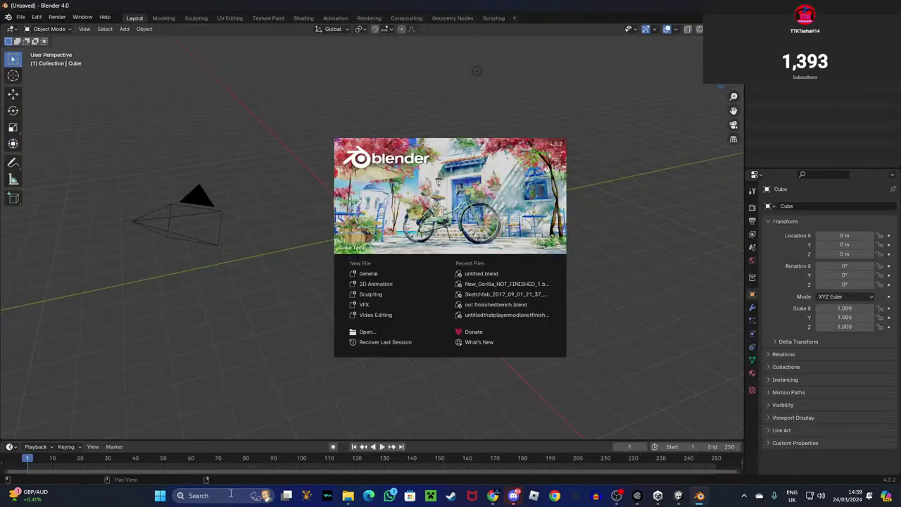
click(376, 273)
Delete the default camera, cube and light so the scene is empty.
key(a)
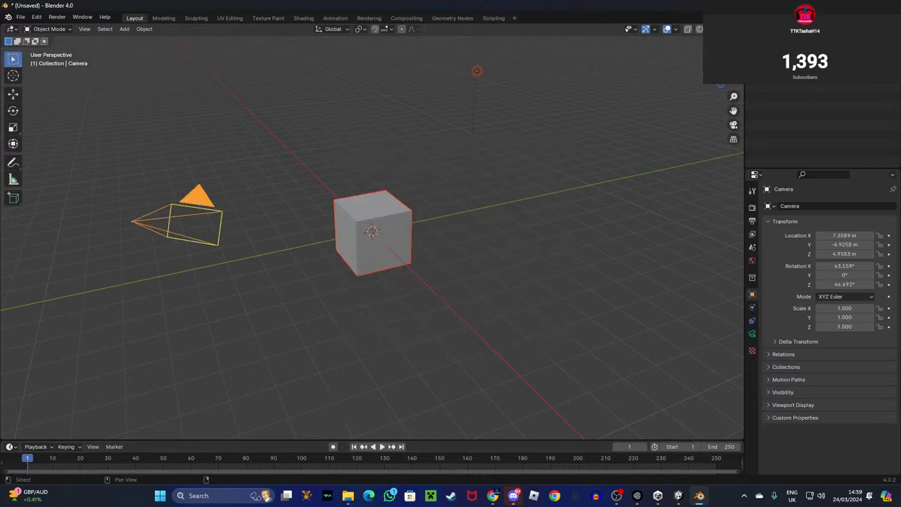
right_click(763, 86)
click(760, 92)
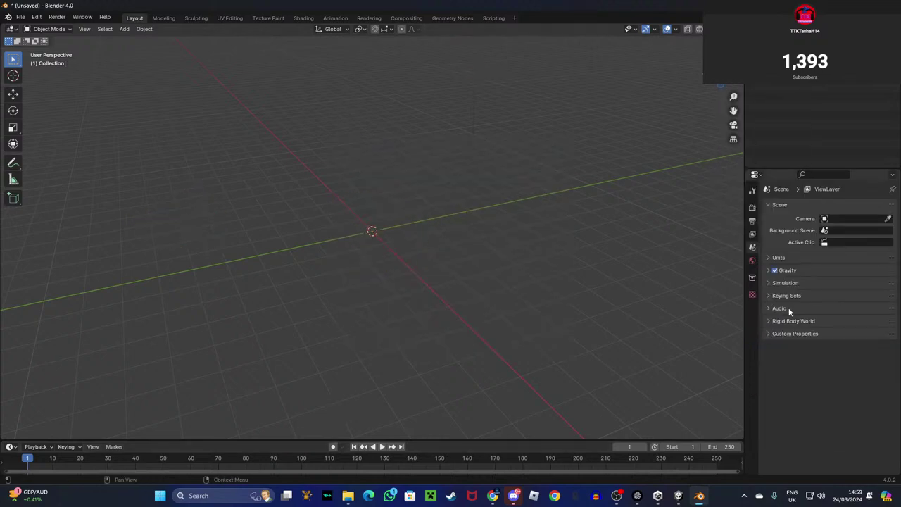
right_click(426, 199)
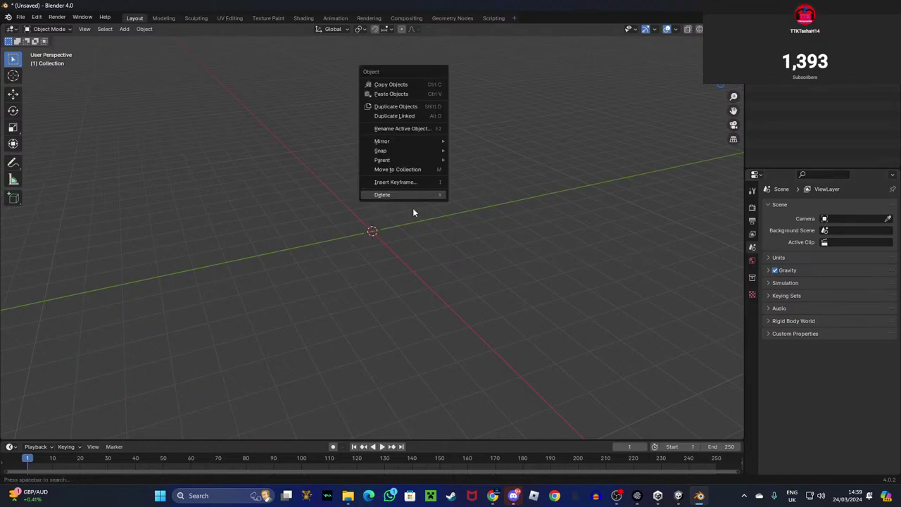
Add a cylinder mesh at the origin and stretch it vertically to a Z scale of about 3.648.
middle_drag(346, 225, 92, 50)
mouse_move(135, 42)
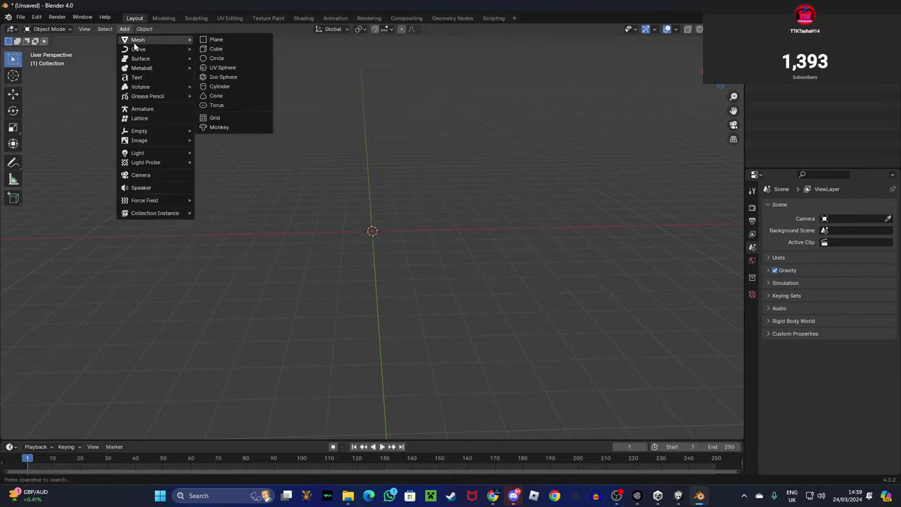
click(223, 86)
mouse_move(370, 184)
middle_down()
mouse_move(356, 200)
mouse_move(387, 188)
middle_up()
click(13, 127)
drag(372, 210, 371, 117)
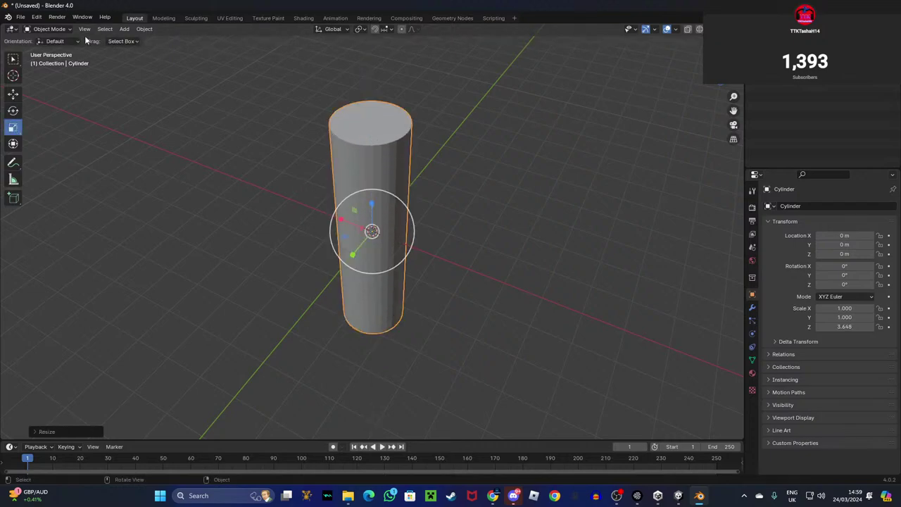
Extrude the cylinder's top face upward in Edit Mode to add a short extra section.
click(48, 28)
click(56, 50)
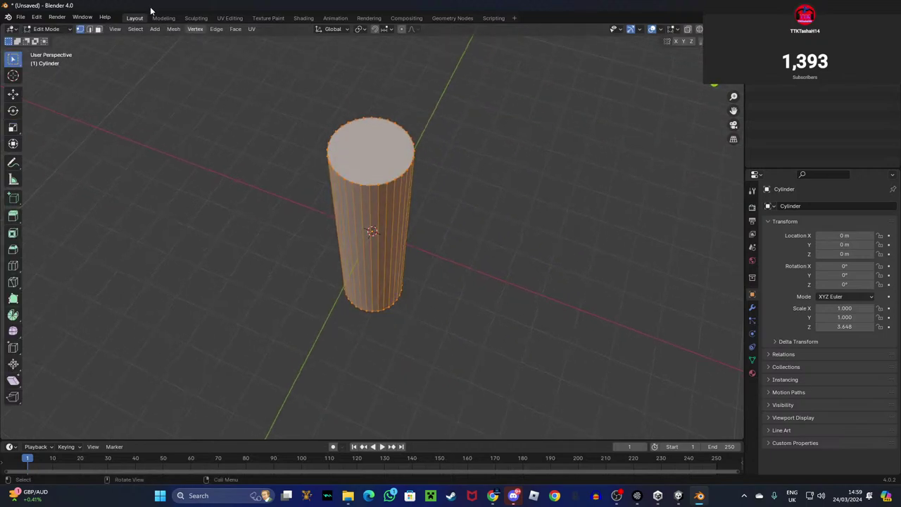
key(3)
click(359, 154)
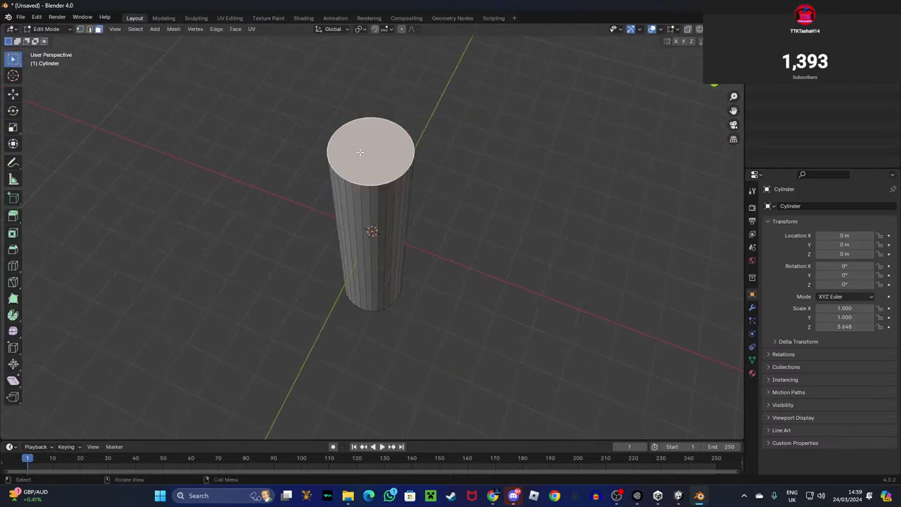
middle_drag(359, 155, 360, 145)
key(e)
click(382, 76)
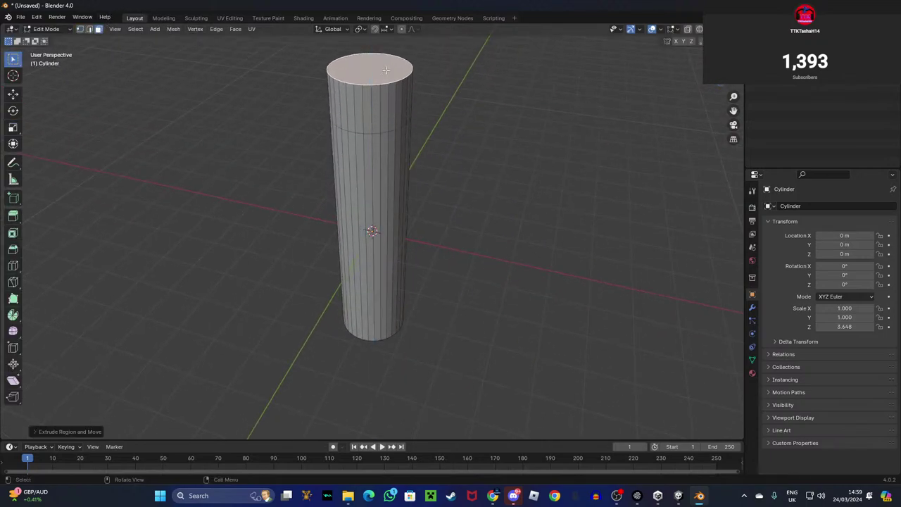
Scale down the extruded top face to form a tapered tip and return to Object Mode.
key(s)
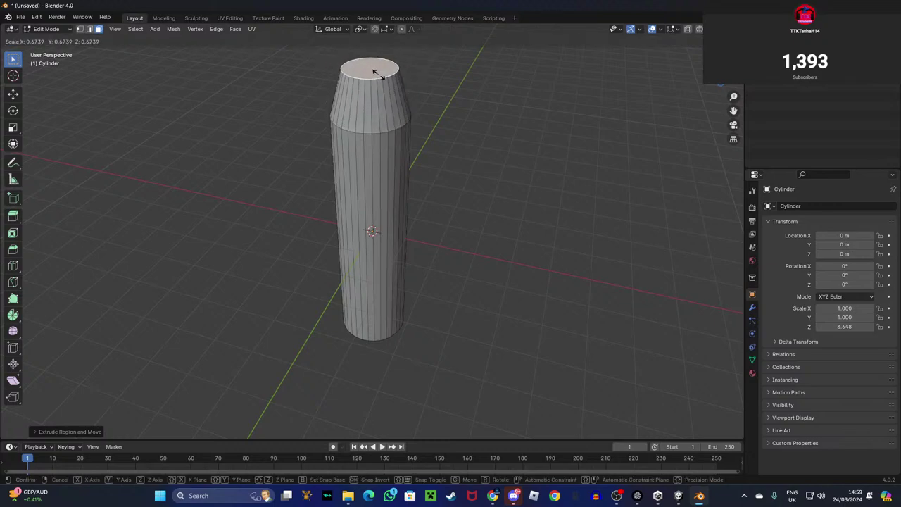
click(377, 73)
middle_drag(497, 49, 515, 53)
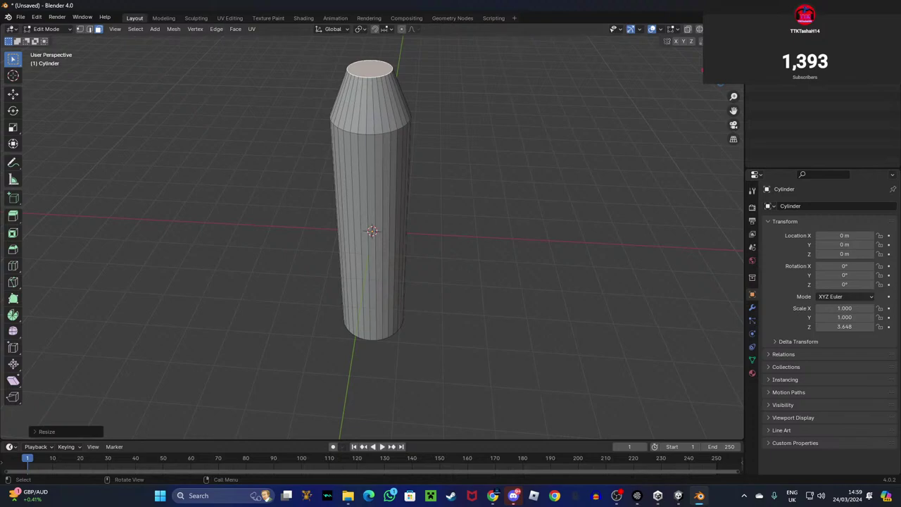
click(55, 32)
click(56, 45)
click(51, 31)
click(54, 39)
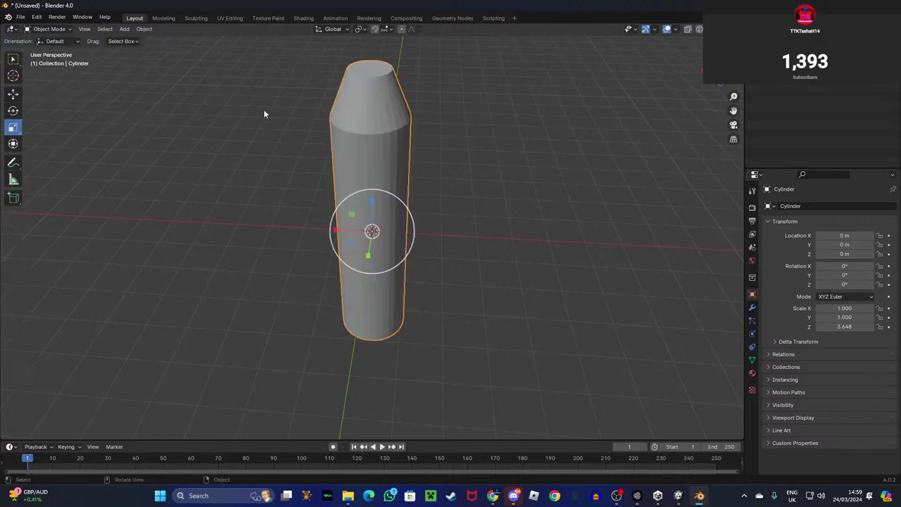
Shrink the whole cylinder uniformly to a scale of about 0.506 in X and Y and 1.845 in Z.
scroll(378, 152, down, 3)
right_click(759, 81)
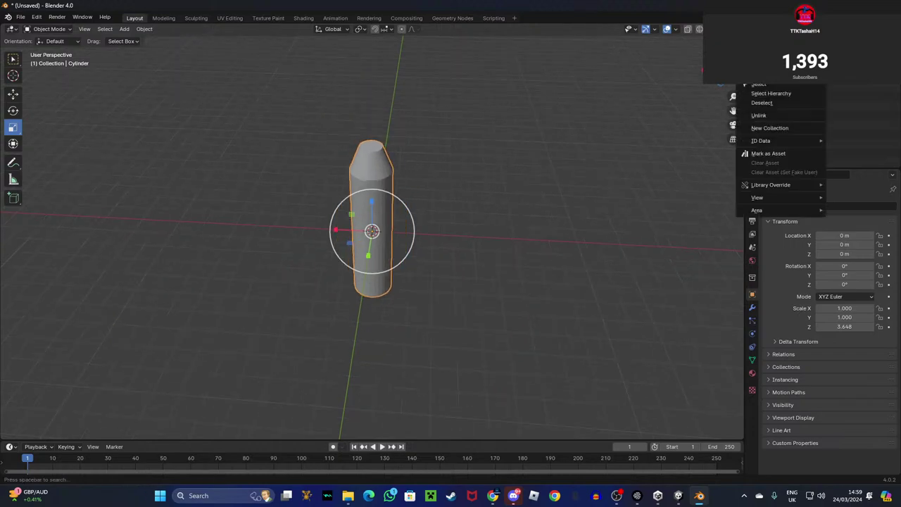
key(s)
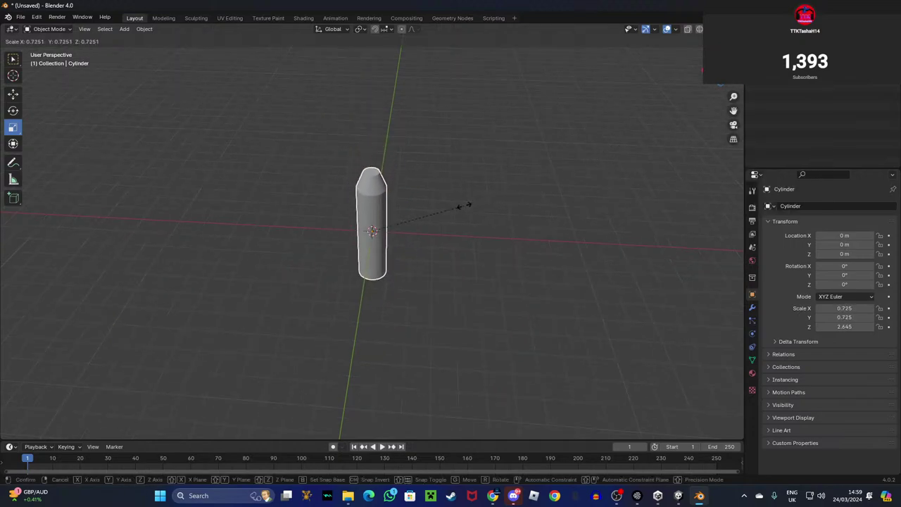
click(438, 223)
Copy the tapered cylinder and paste a duplicate at the same location.
right_click(794, 80)
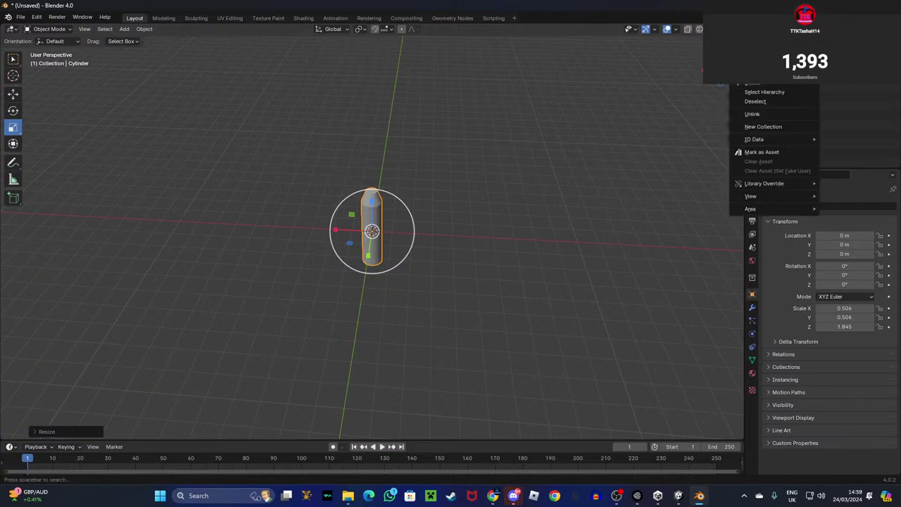
click(795, 40)
right_click(780, 64)
click(778, 73)
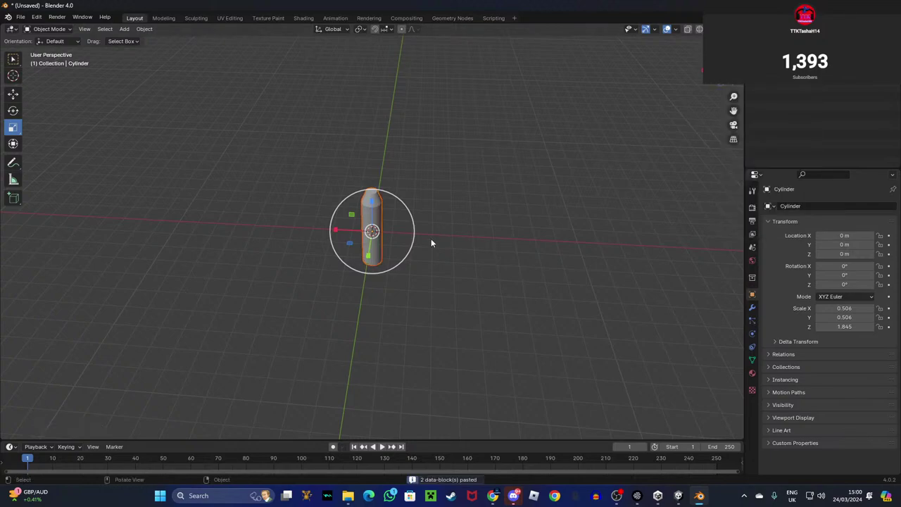
Tilt the pasted cylinder diagonally about the Y axis and shrink it uniformly until it sits mostly inside the original.
scroll(433, 234, up, 4)
click(13, 110)
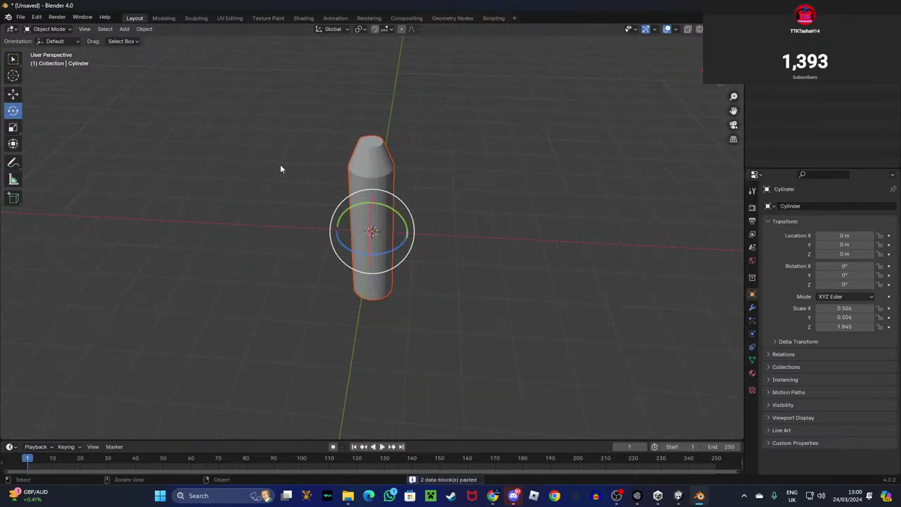
drag(396, 211, 424, 228)
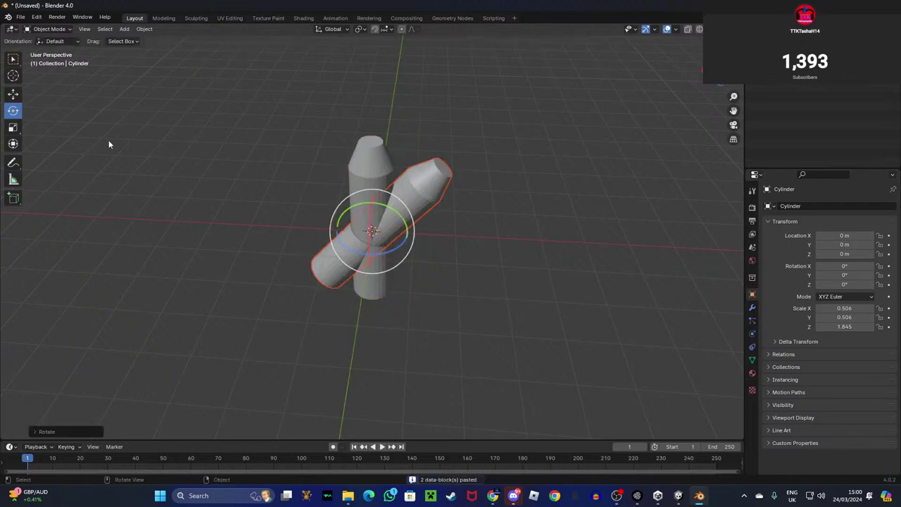
click(13, 129)
key(s)
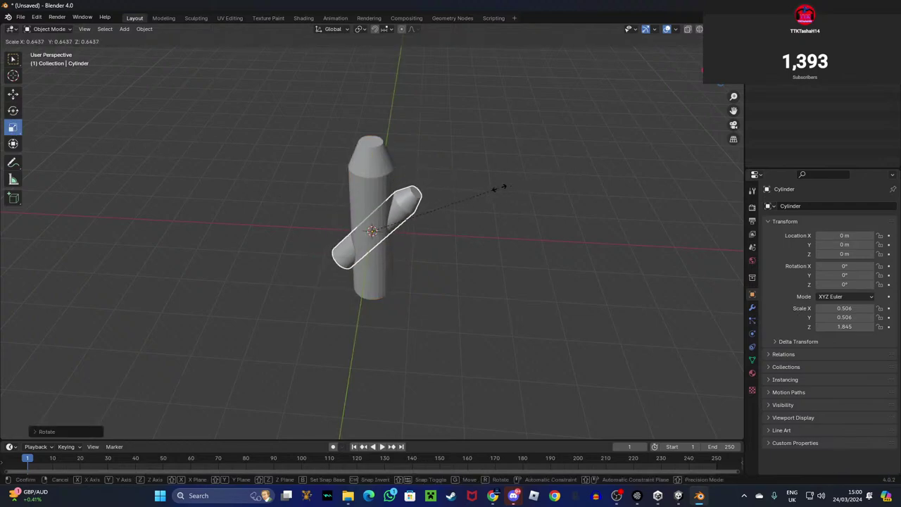
click(407, 213)
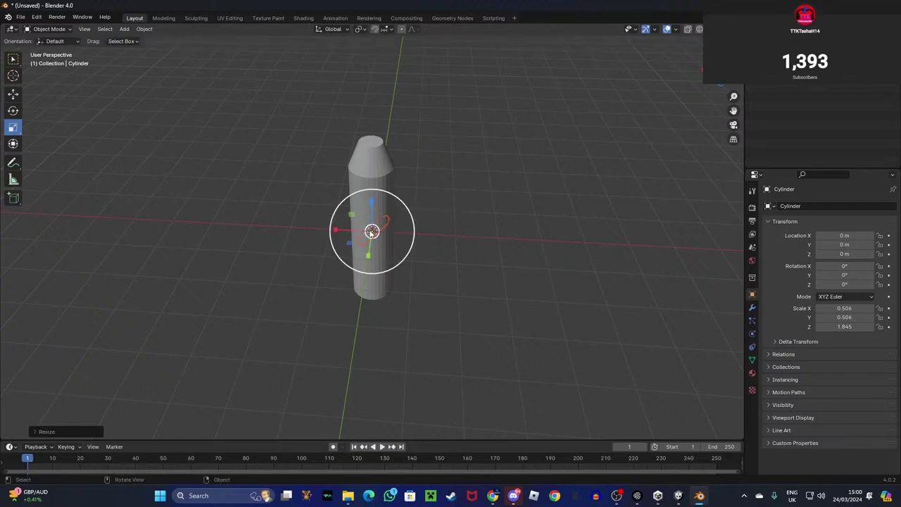
Try to stretch the small tilted cylinder along the global X axis and undo the resize.
key(s)
key(x)
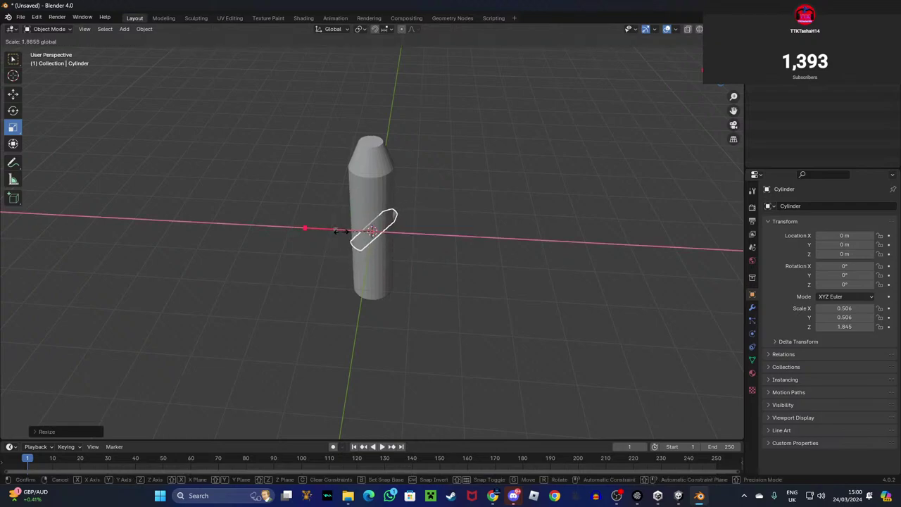
click(311, 233)
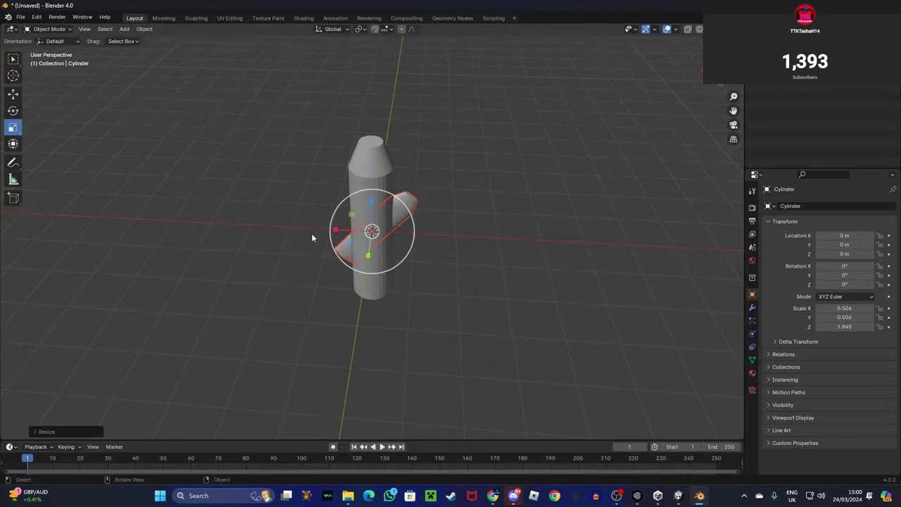
key(z)
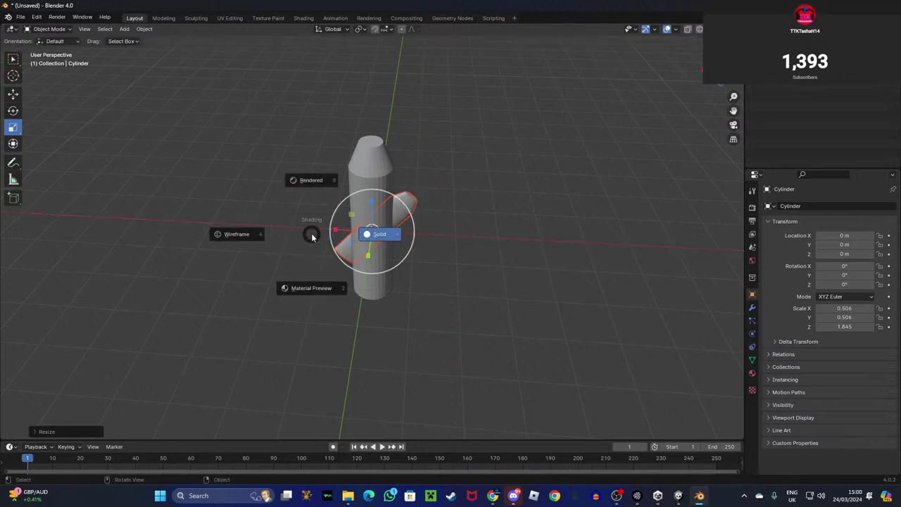
click(311, 238)
key(ctrl+z)
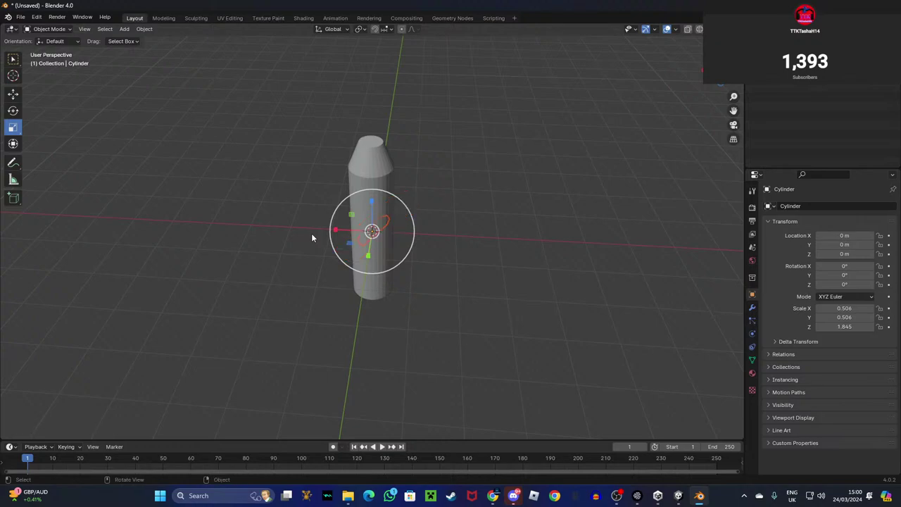
click(50, 28)
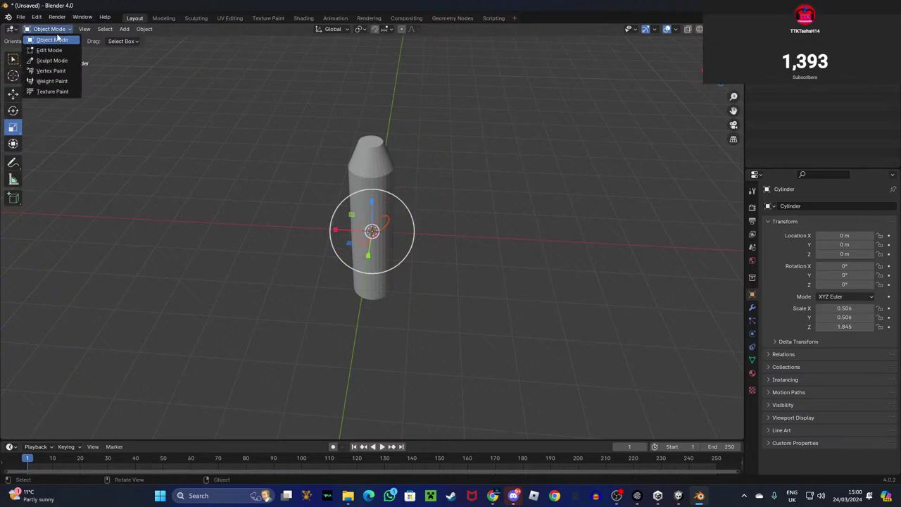
click(56, 45)
middle_drag(232, 99, 652, 83)
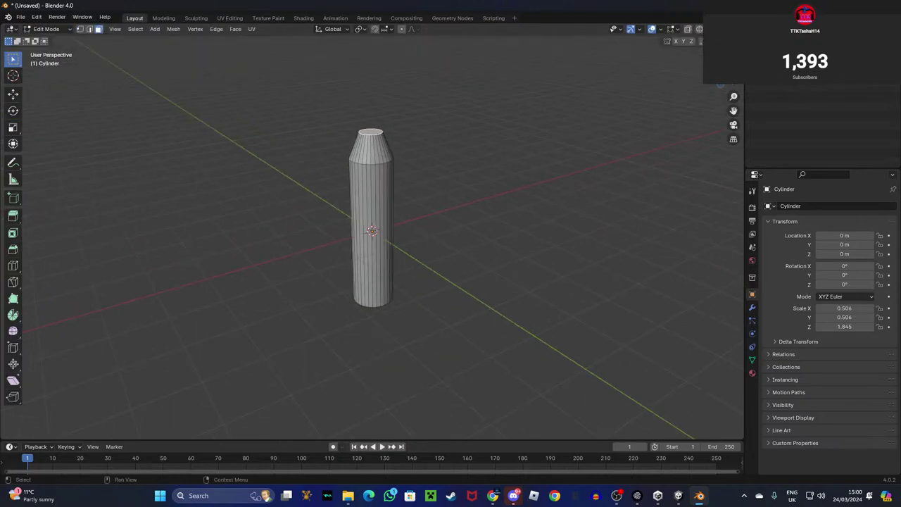
middle_drag(422, 281, 323, 267)
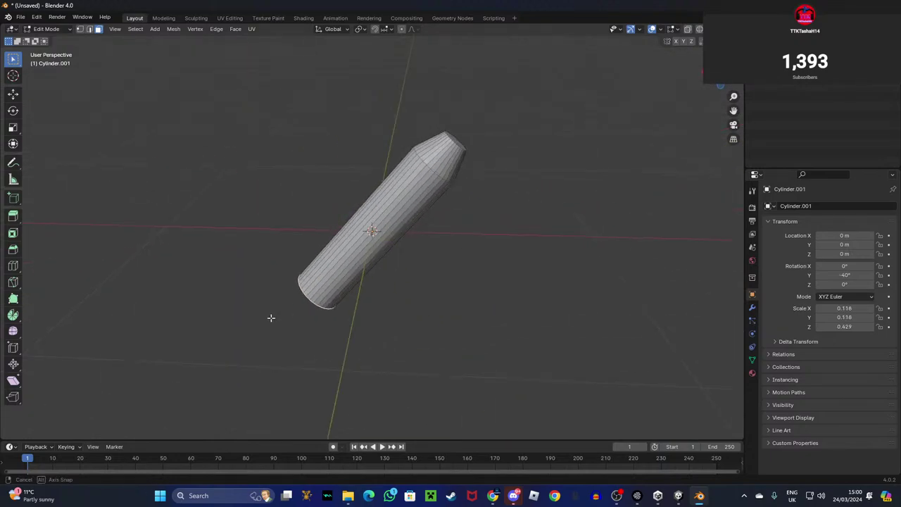
key(e)
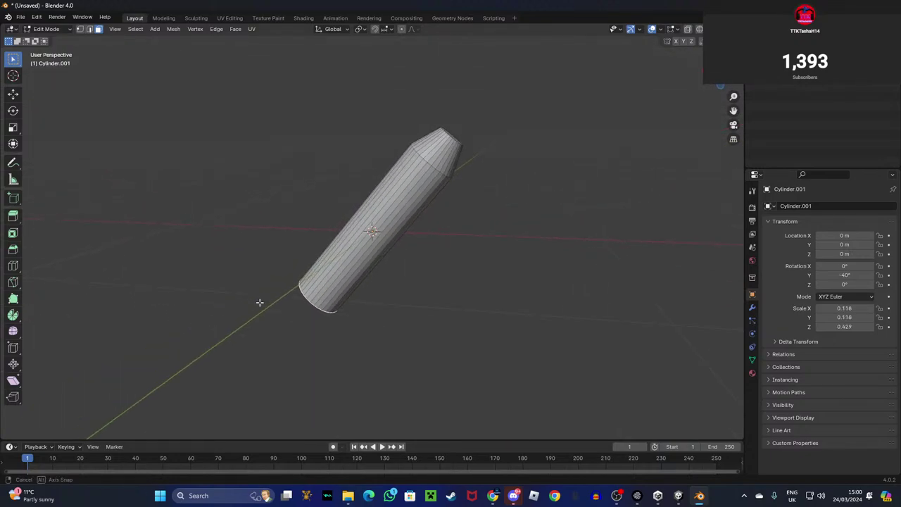
click(209, 375)
click(45, 29)
click(49, 39)
scroll(314, 164, down, 6)
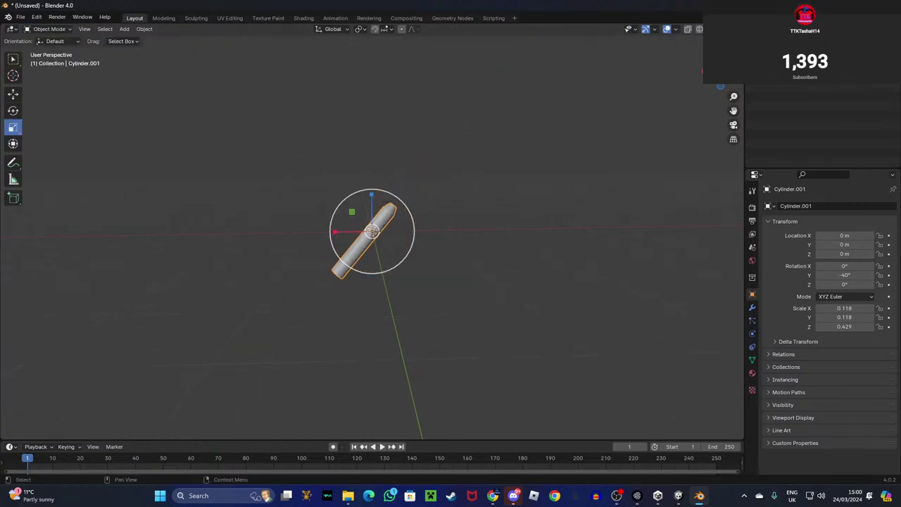
key(alt+h)
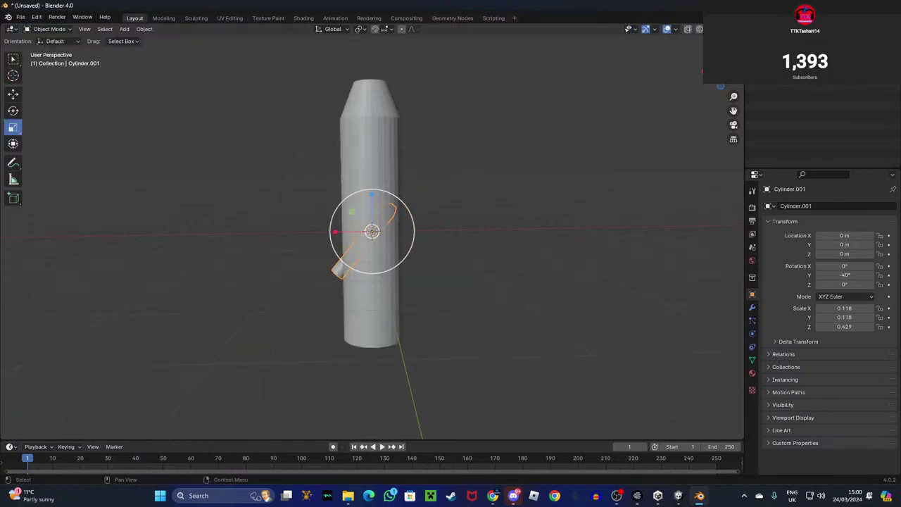
Enlarge the tilted cylinder to a Z scale of about 0.611 and move it out to X -1.011 m, Z 1.635 m beside the trunk.
click(13, 93)
key(s)
click(396, 155)
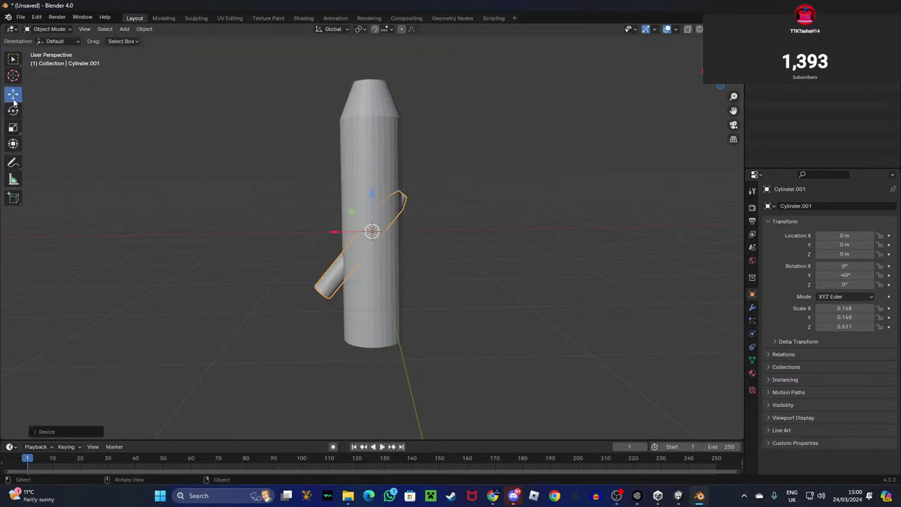
drag(338, 236, 426, 231)
drag(429, 195, 430, 96)
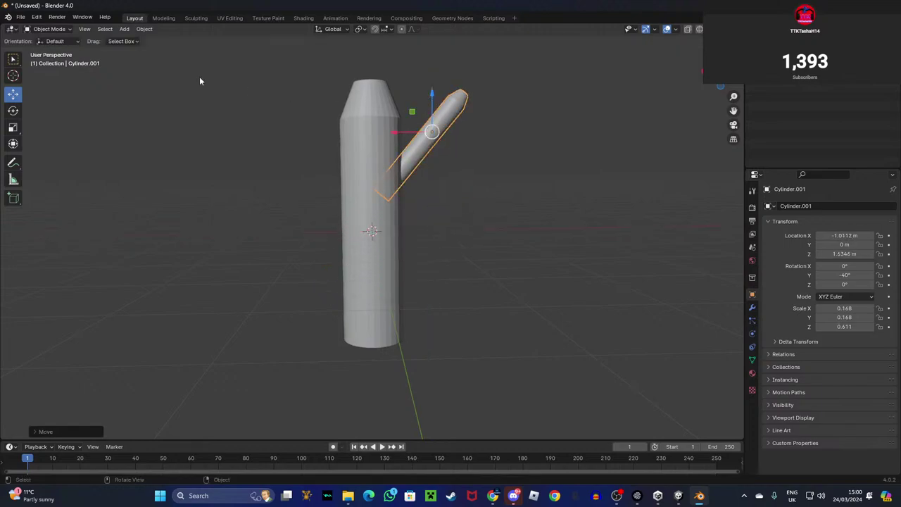
Rotate the small cylinder to -70° about Y and move it to about X -1.478 m, Z 0.968 m as a branch.
click(13, 110)
drag(432, 152, 514, 106)
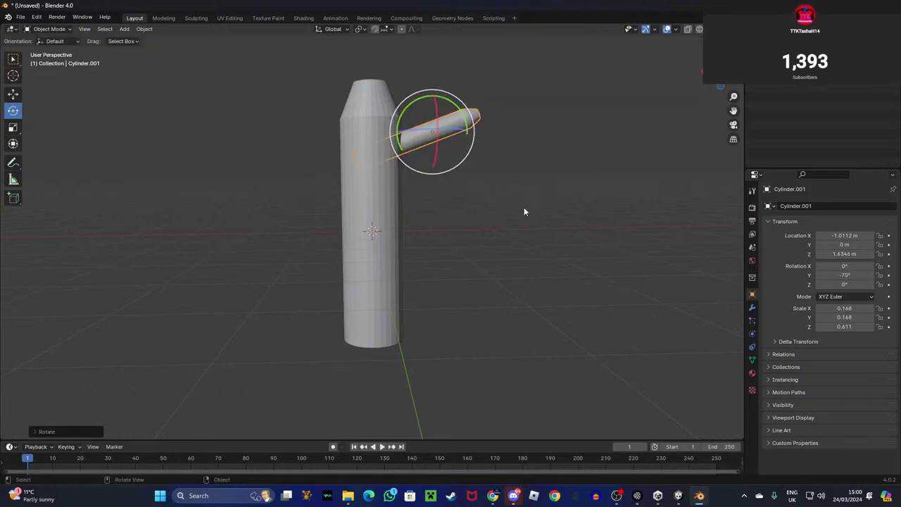
middle_drag(520, 200, 437, 190)
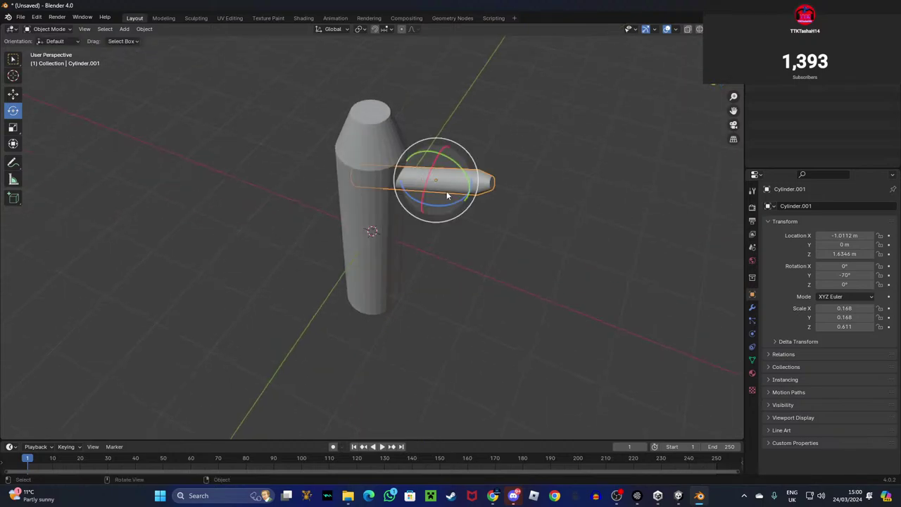
click(14, 95)
drag(408, 178, 521, 200)
middle_drag(520, 200, 446, 171)
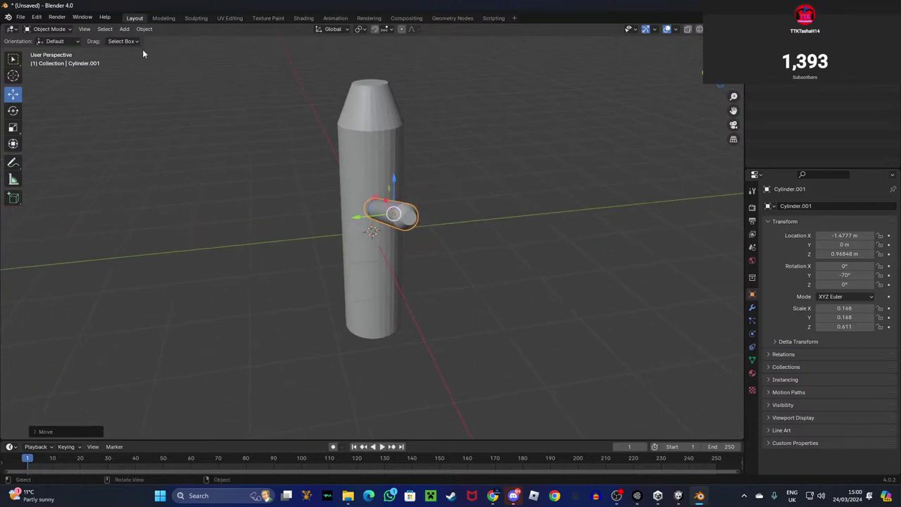
Pull the branch's outer end face outward in Edit Mode to lengthen its tapered tip, and return to Object Mode.
click(49, 29)
click(49, 50)
middle_drag(406, 219, 517, 211)
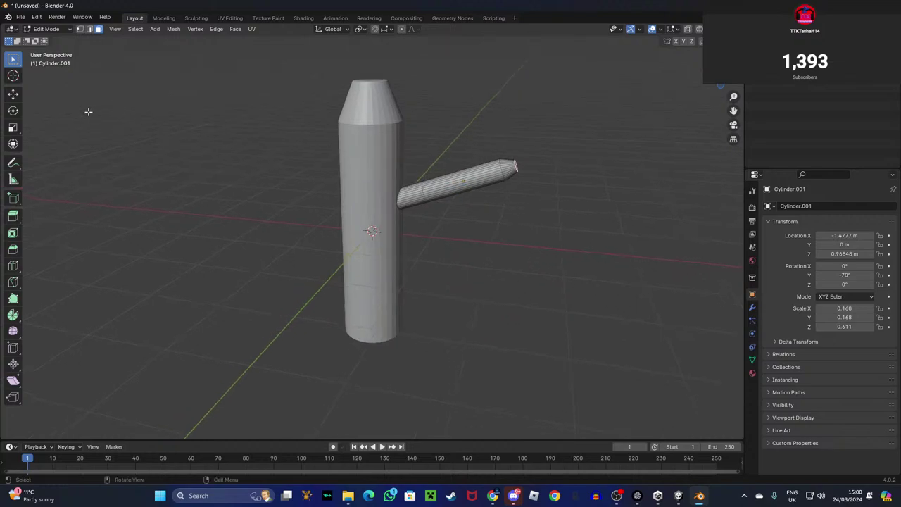
click(12, 94)
drag(478, 166, 547, 138)
middle_drag(370, 123, 401, 156)
click(380, 109)
middle_drag(381, 109, 380, 109)
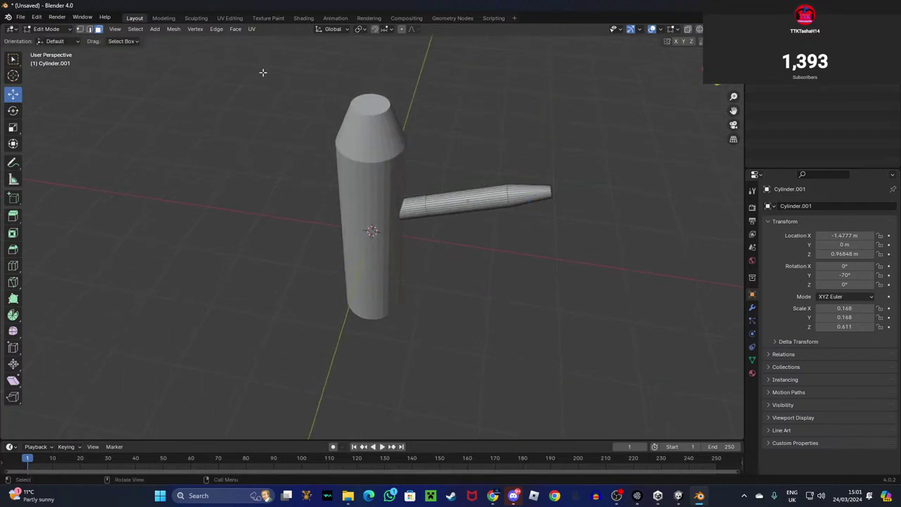
click(51, 29)
click(44, 41)
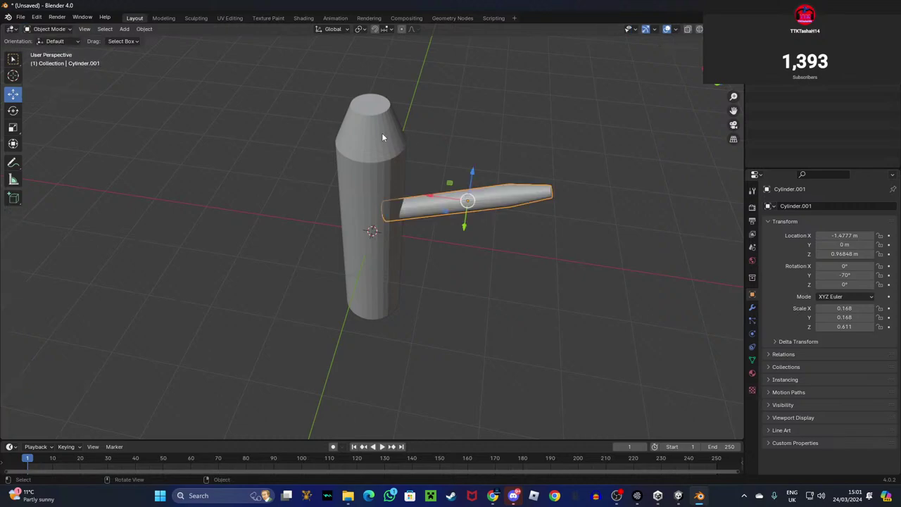
Raise the top face of the large upright cylinder in Edit Mode to lengthen its taper, and return to Object Mode.
click(381, 133)
scroll(357, 129, down, 3)
click(49, 29)
click(51, 52)
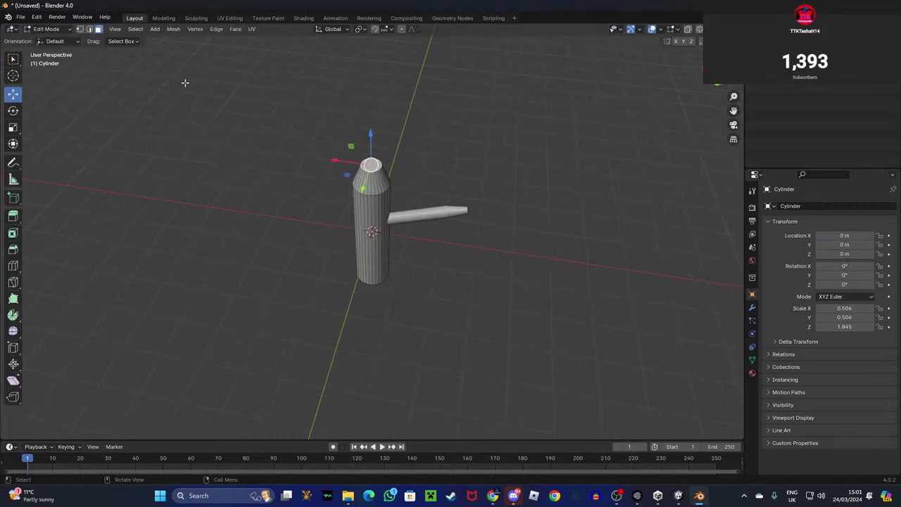
drag(373, 135, 372, 113)
click(442, 141)
middle_drag(442, 141, 459, 97)
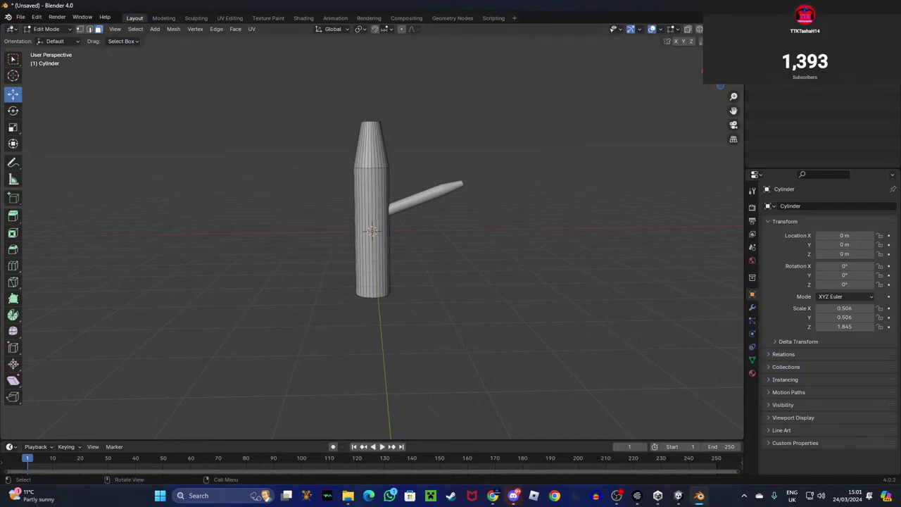
scroll(517, 219, up, 3)
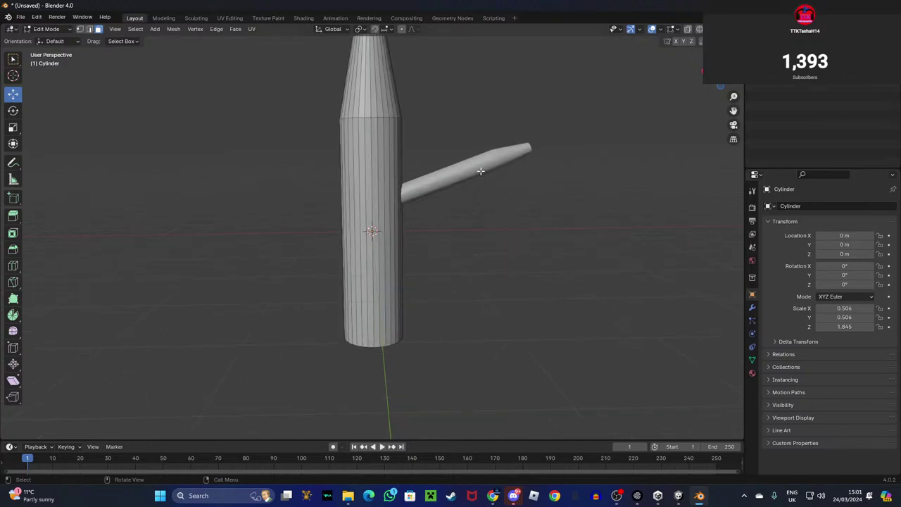
click(66, 29)
click(49, 39)
Raise the branch to about Z 1.206 m and paste a copy of it in place.
click(461, 170)
drag(462, 141, 461, 127)
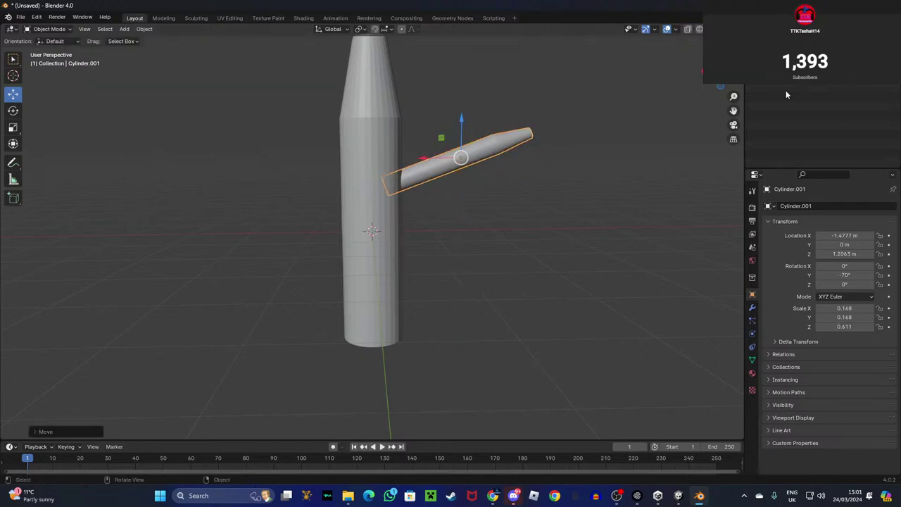
right_click(812, 65)
click(796, 62)
right_click(806, 68)
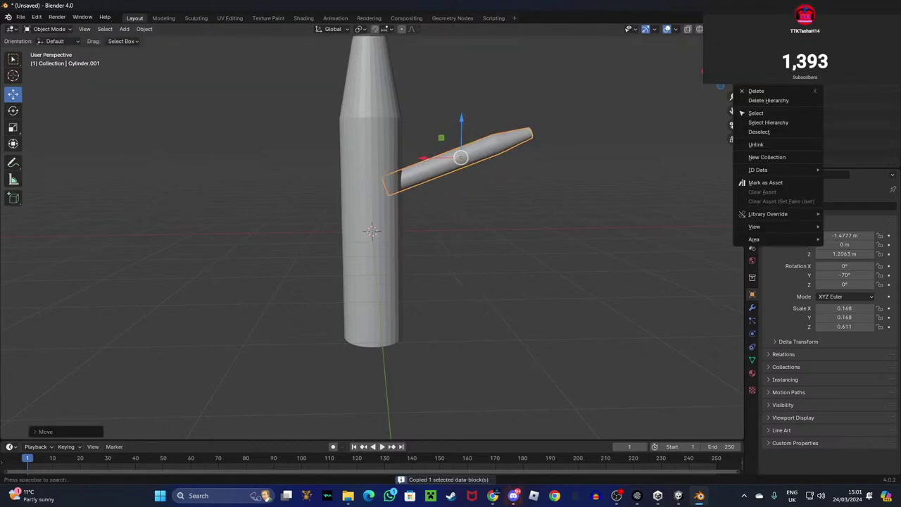
click(782, 78)
Rotate the copied branch to -5° about Y, shrink it to a Z scale of about 0.205, and place it as a twig near the branch's tip.
click(12, 111)
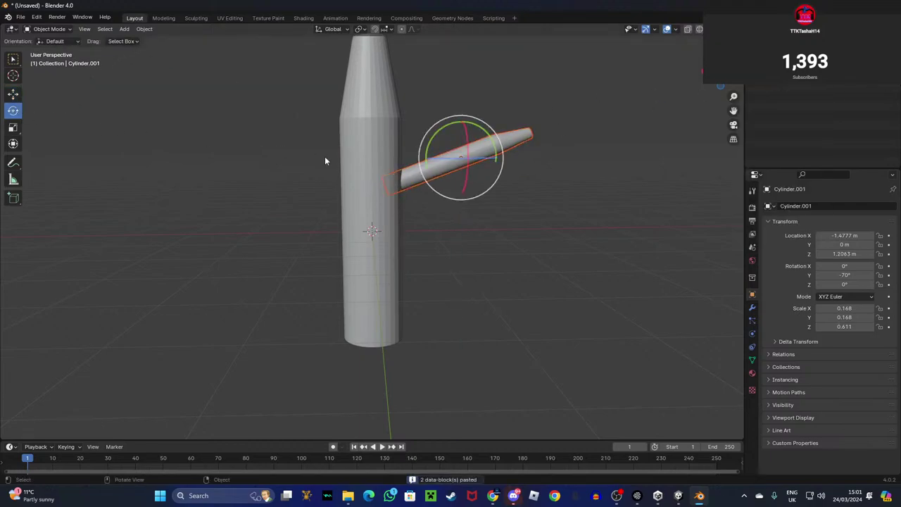
drag(487, 134, 438, 98)
key(s)
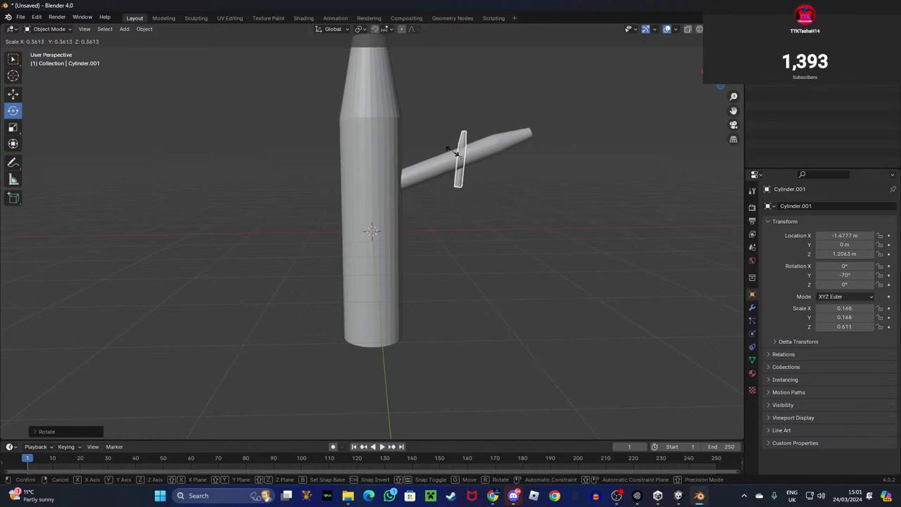
click(455, 154)
click(12, 94)
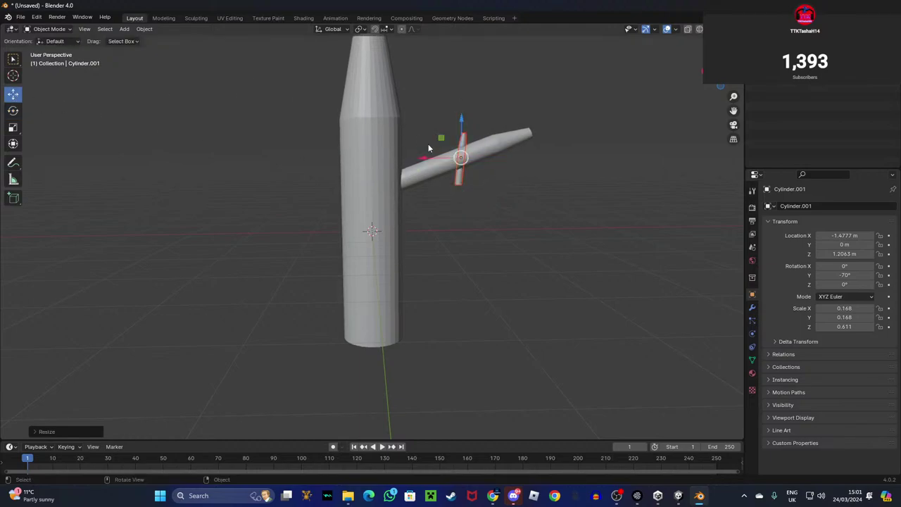
mouse_move(462, 122)
mouse_down()
mouse_move(462, 95)
mouse_move(472, 128)
mouse_up()
drag(499, 92, 502, 89)
middle_drag(620, 134, 581, 177)
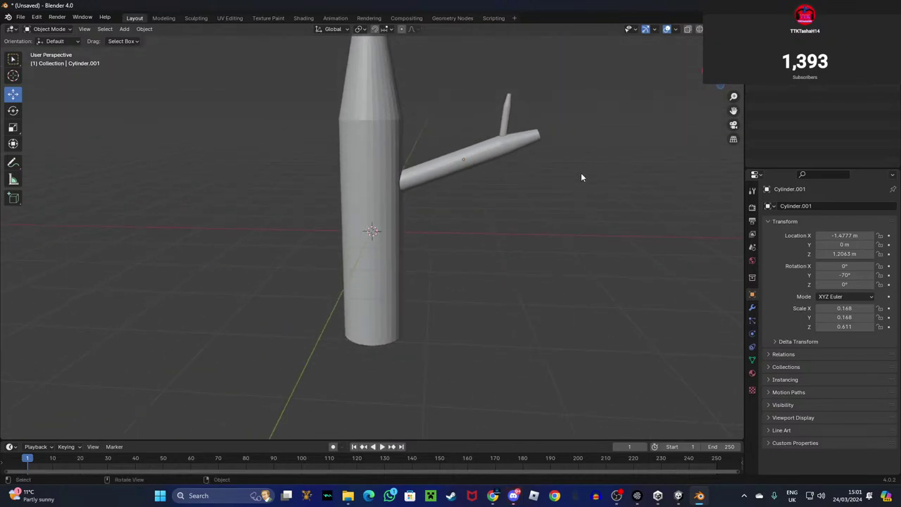
Select the branch together with its twig and paste a copy of both in place.
scroll(452, 209, down, 2)
drag(442, 143, 511, 189)
right_click(806, 84)
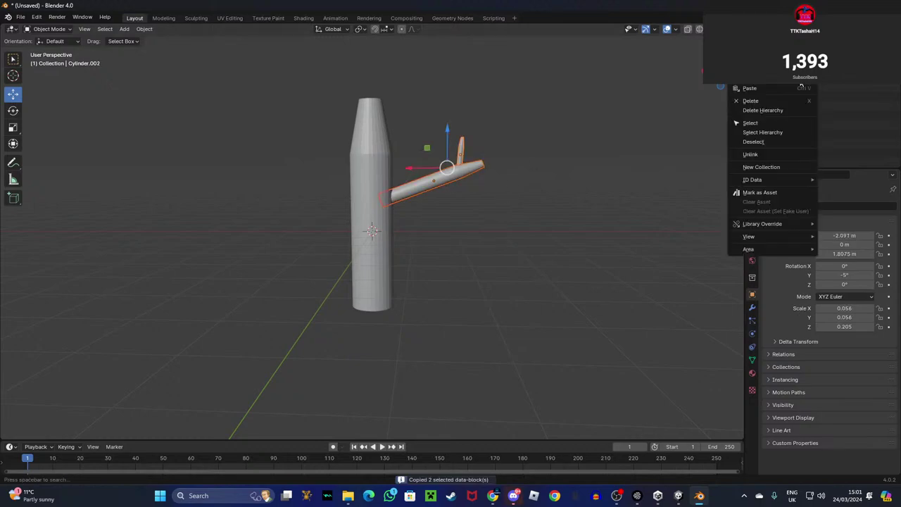
click(783, 88)
Rotate the copied branch and twig to about -68° around Z and move them low on another side of the trunk.
middle_drag(400, 192, 310, 223)
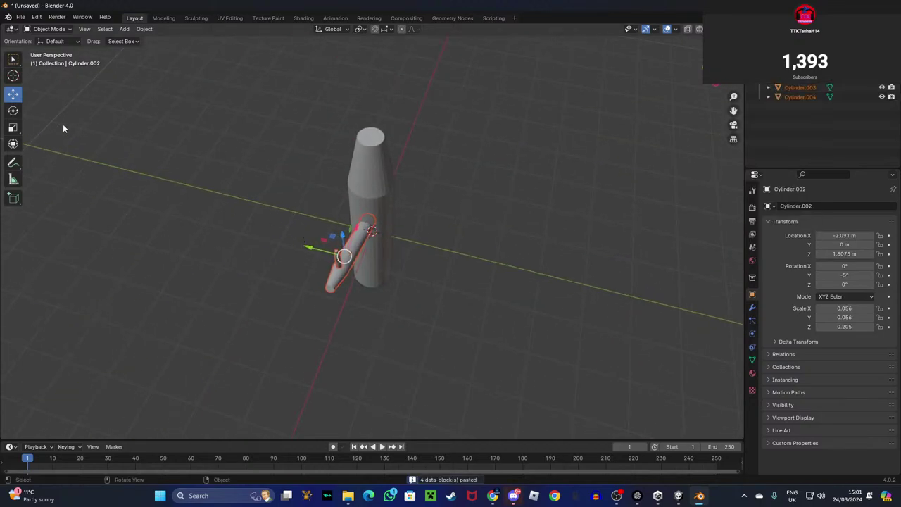
click(12, 111)
drag(361, 280, 296, 216)
click(13, 96)
click(335, 169)
middle_drag(335, 170, 432, 204)
Reselect the lower branch and twig, turn them to about -87° around Z, and reposition them so the branch joins the trunk.
drag(359, 266, 425, 326)
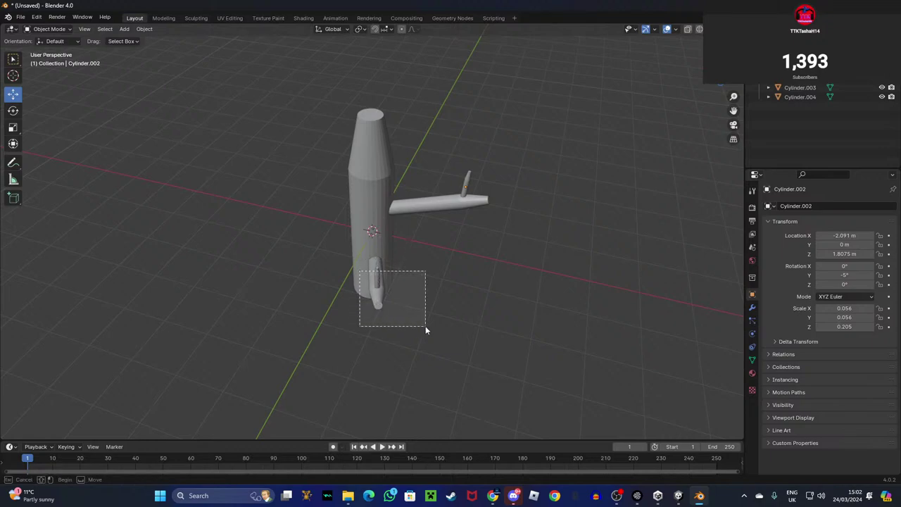
click(375, 289)
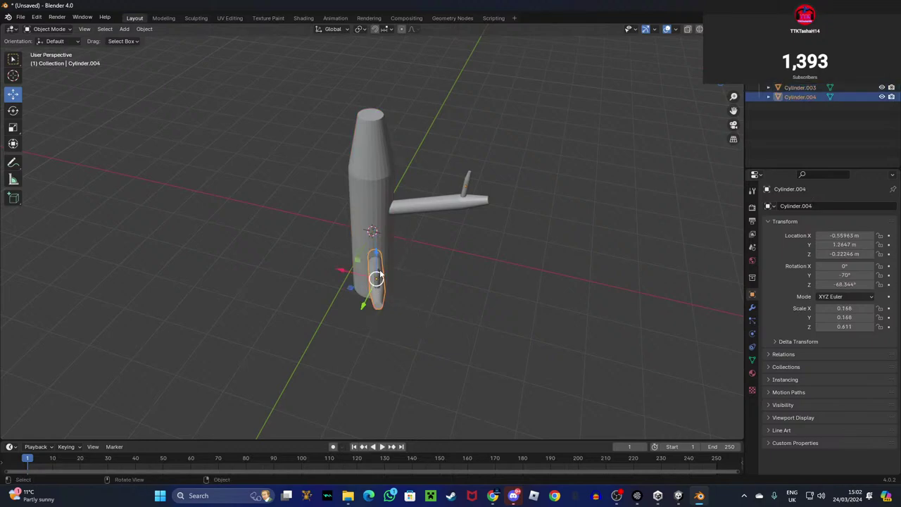
drag(356, 271, 344, 269)
middle_drag(350, 272, 404, 255)
click(14, 111)
drag(407, 296, 334, 264)
click(13, 96)
click(460, 261)
middle_drag(459, 261, 438, 223)
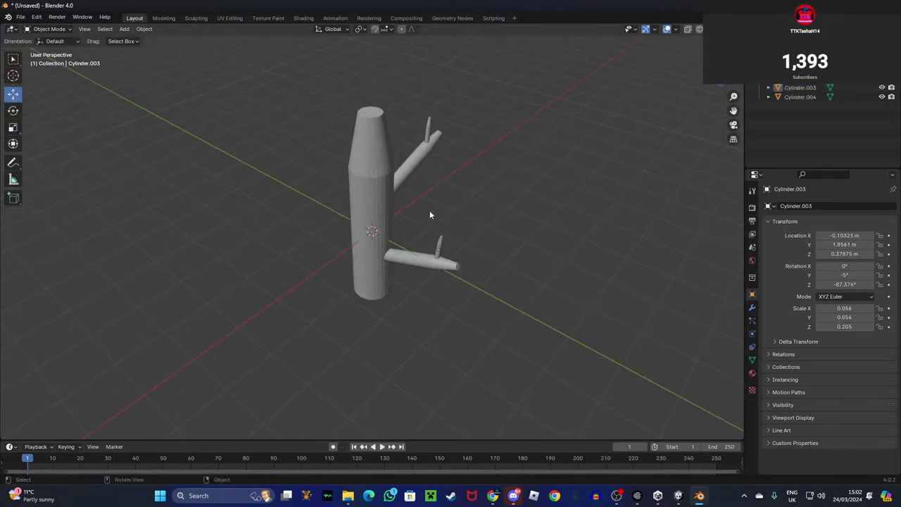
Select the original upper branch with its twig and paste another copy of both in place.
drag(397, 134, 481, 181)
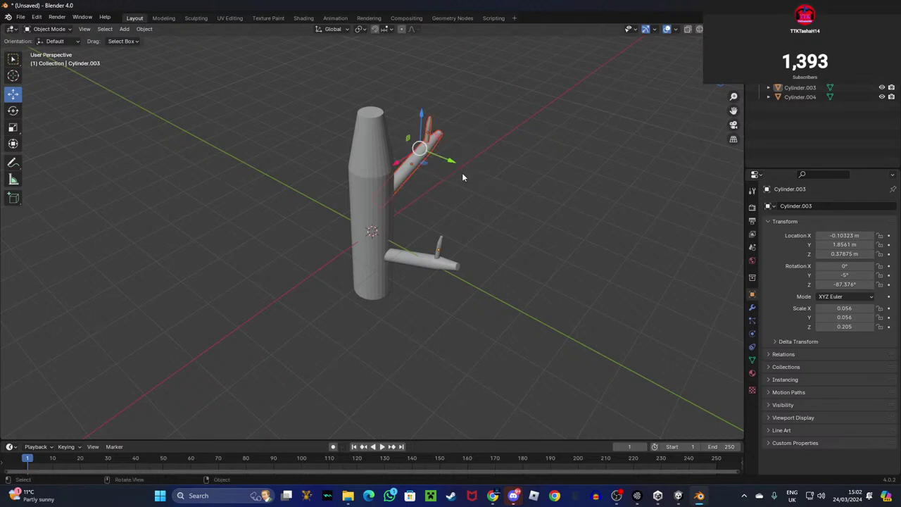
right_click(799, 78)
click(799, 80)
right_click(790, 117)
right_click(783, 88)
click(783, 93)
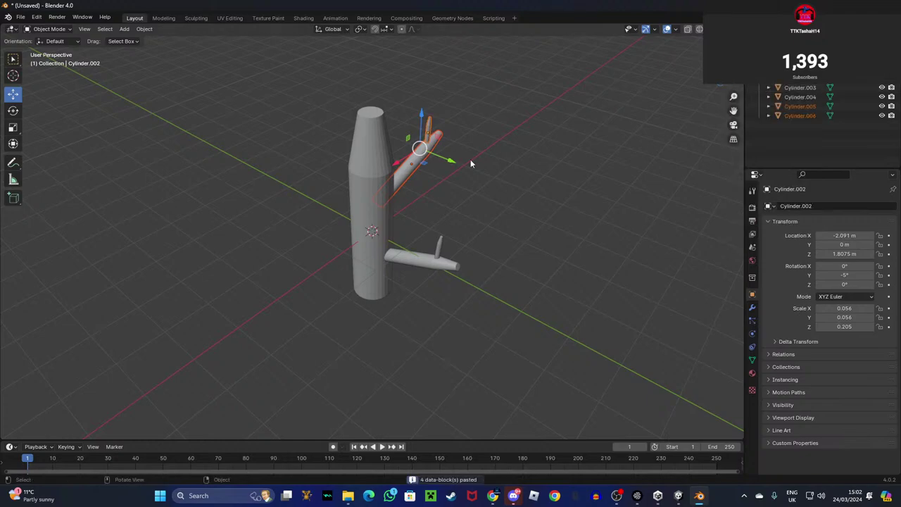
Try to rotate the newly pasted branch and twig freely and undo the rotation.
click(13, 111)
drag(423, 162, 364, 246)
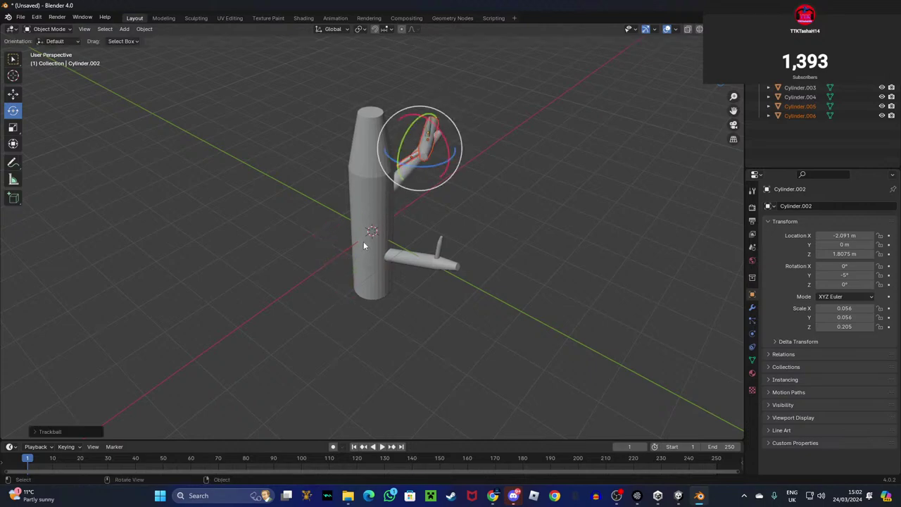
key(ctrl+z)
key(ctrl+z)
Turn the newly pasted branch and twig to face away from the original branch and move them to the trunk's opposite side.
ctrl+drag(419, 163, 569, 56)
ctrl+drag(429, 167, 406, 167)
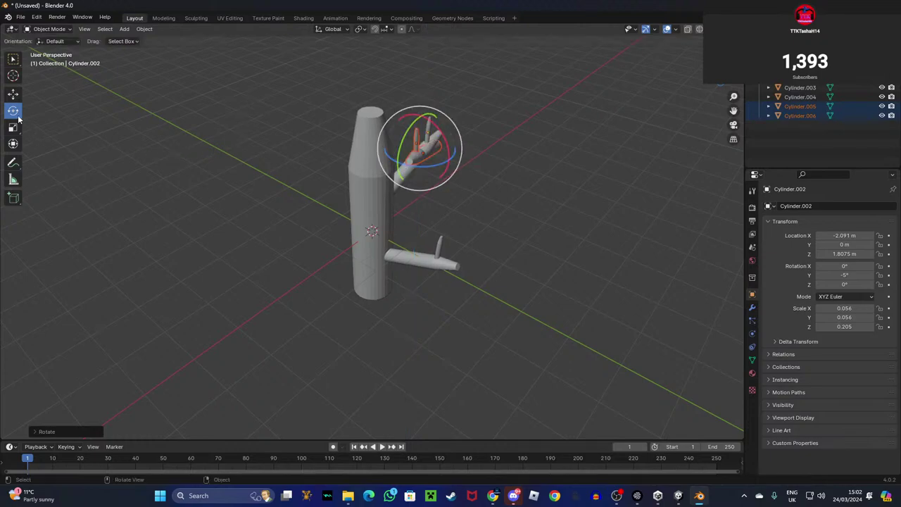
click(13, 94)
drag(398, 164, 322, 193)
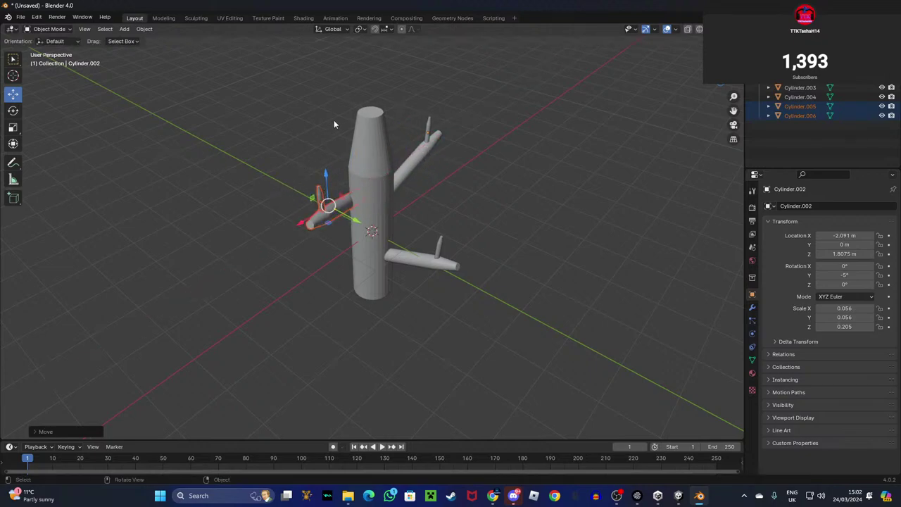
Rotate the third branch and its twig further around the Z axis and clear the selection.
middle_drag(334, 125, 385, 129)
click(13, 109)
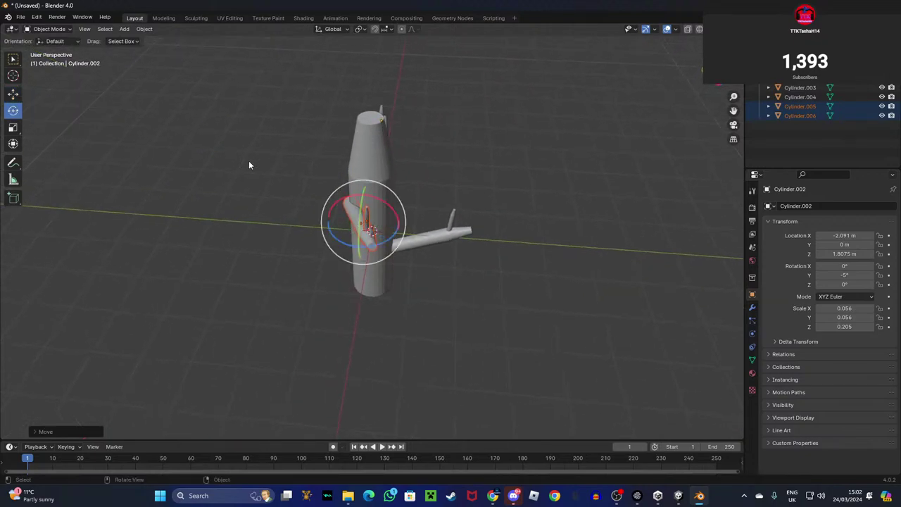
drag(394, 241, 377, 241)
key(alt+a)
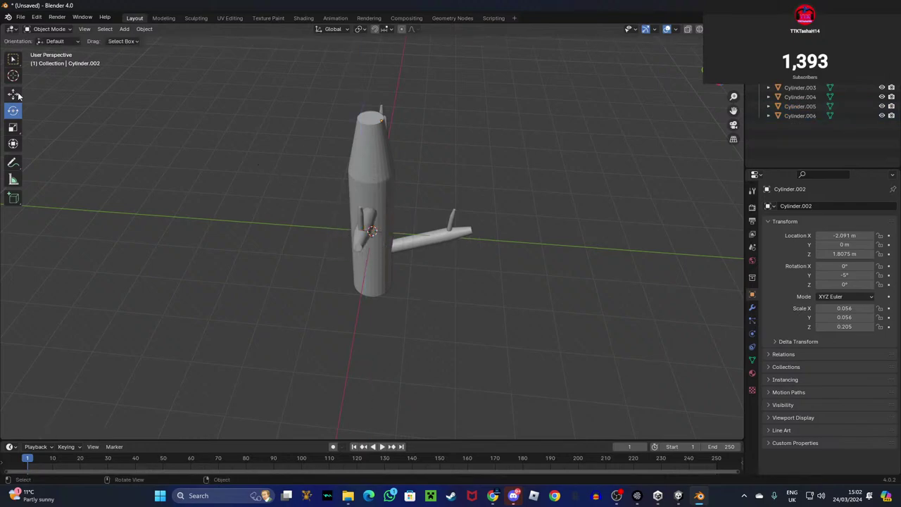
Select the third branch together with its twig, lower both about 1.3 m along the Z axis, and clear the selection.
click(360, 223)
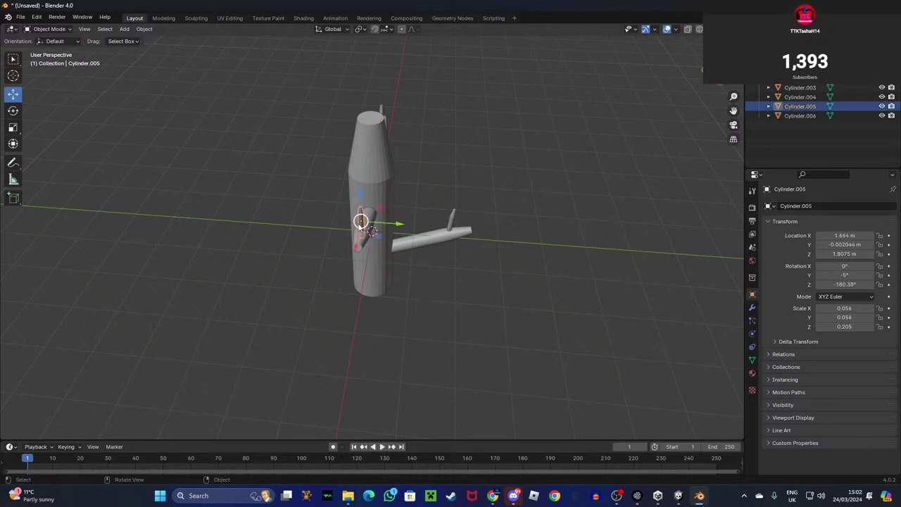
click(361, 242)
click(358, 241)
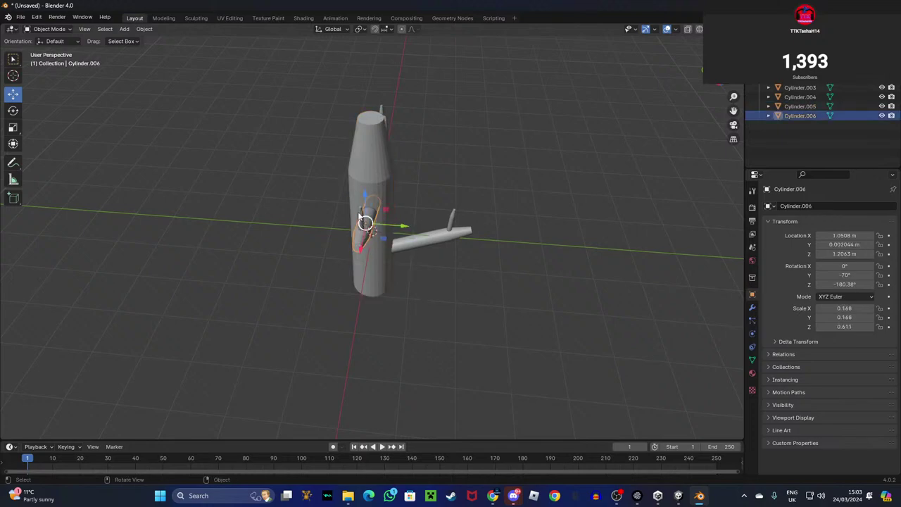
ctrl+click(360, 212)
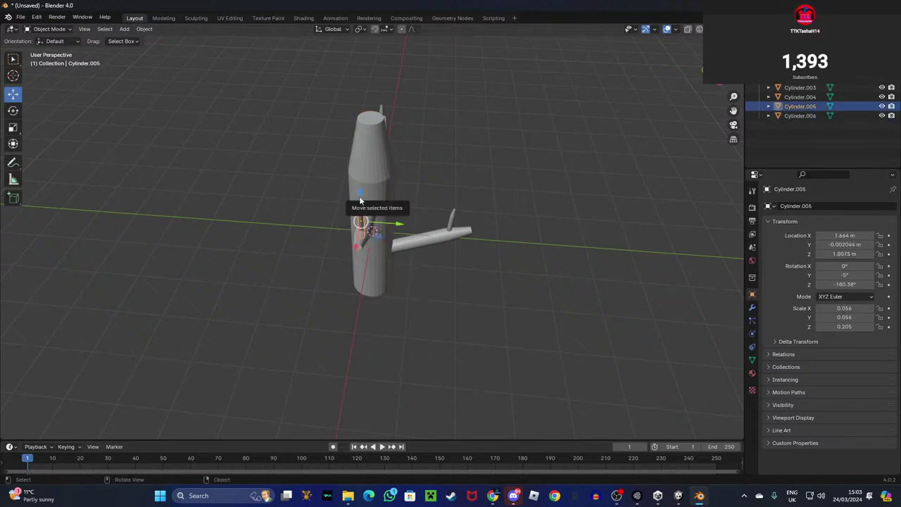
middle_drag(235, 188, 397, 240)
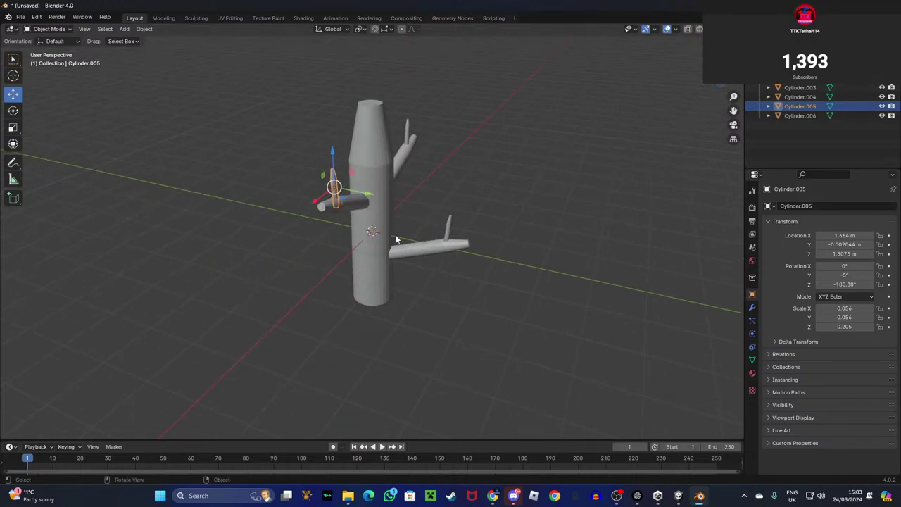
ctrl+click(348, 203)
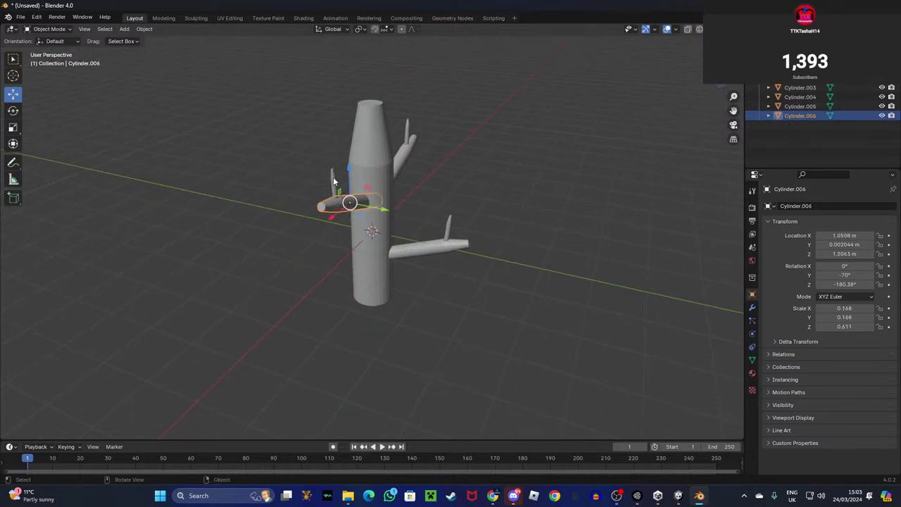
shift+click(330, 179)
key(g)
key(z)
click(324, 235)
click(586, 187)
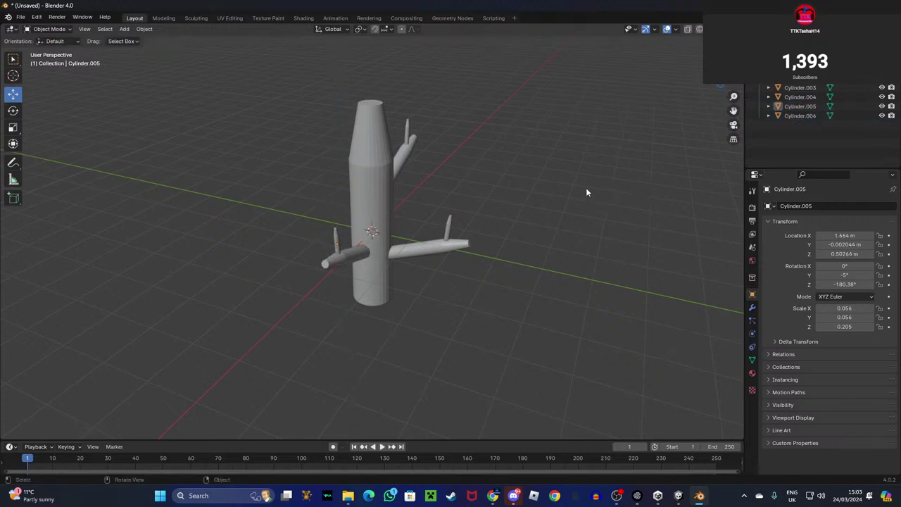
middle_drag(595, 174, 254, 224)
middle_drag(462, 208, 521, 151)
click(124, 29)
mouse_move(138, 40)
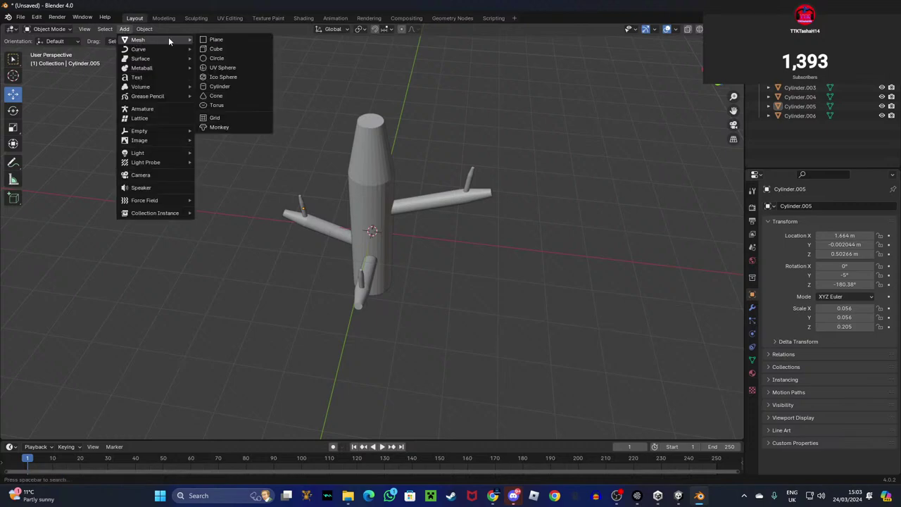
click(216, 42)
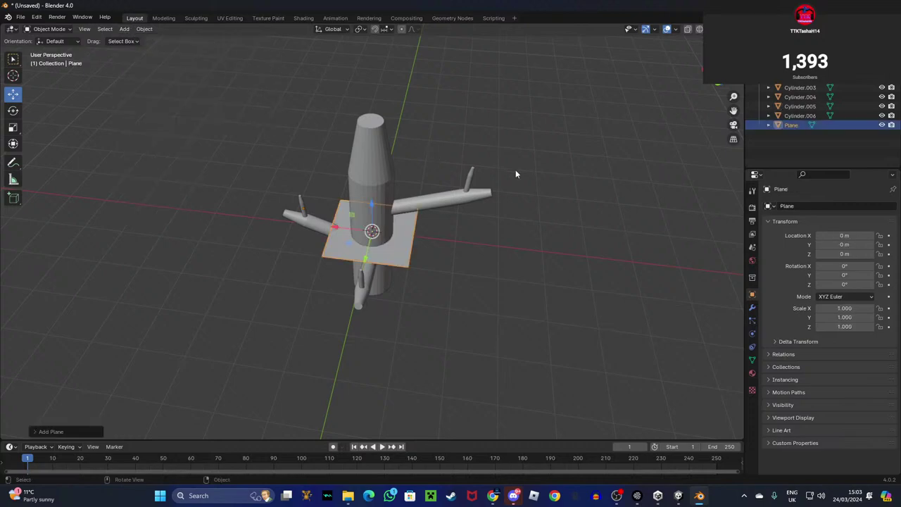
right_click(793, 125)
click(747, 138)
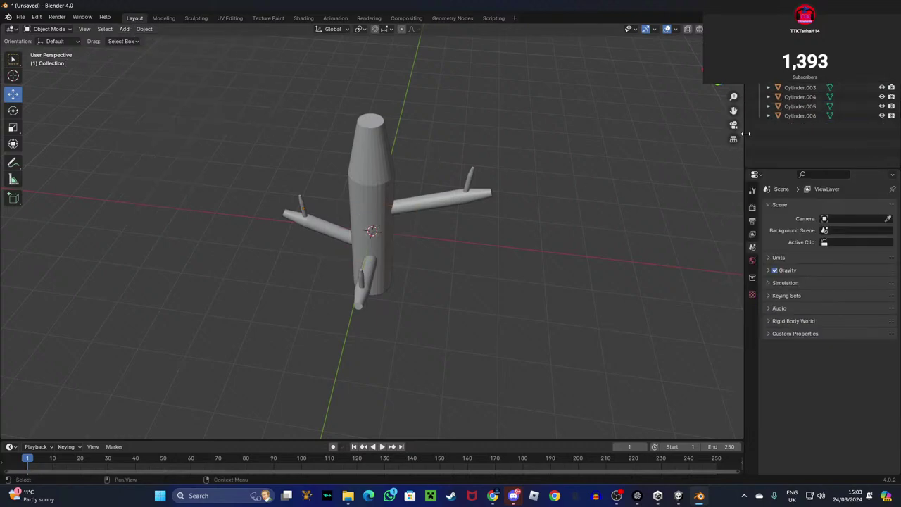
Add a cube and give it a Subdivision Surface modifier with a viewport level of 2.
click(124, 28)
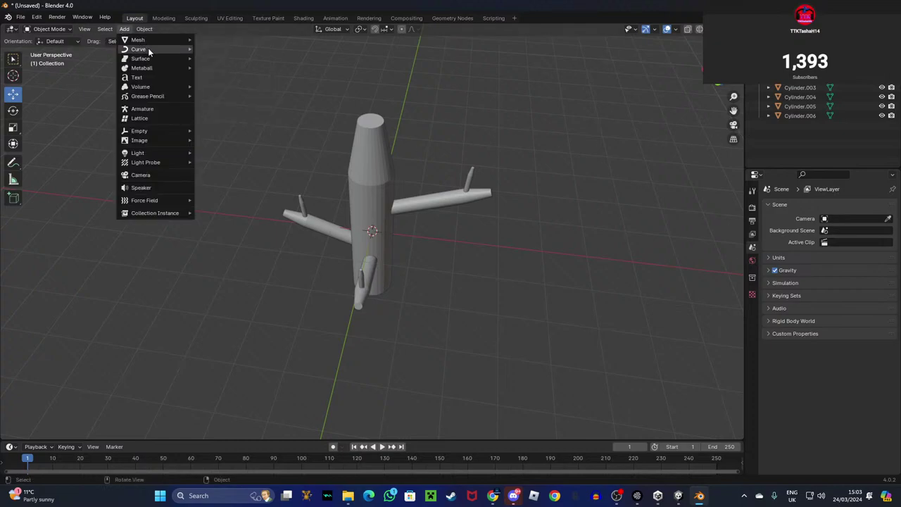
mouse_move(160, 39)
click(214, 49)
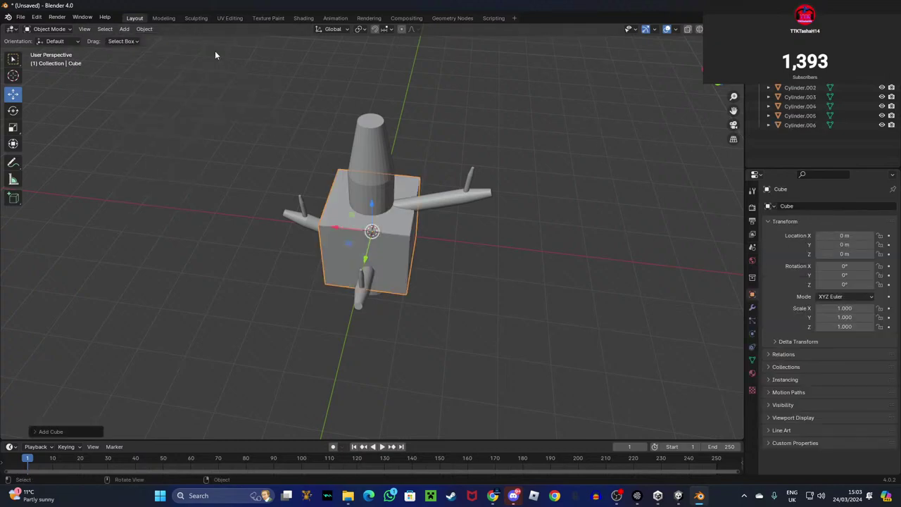
click(752, 374)
click(752, 308)
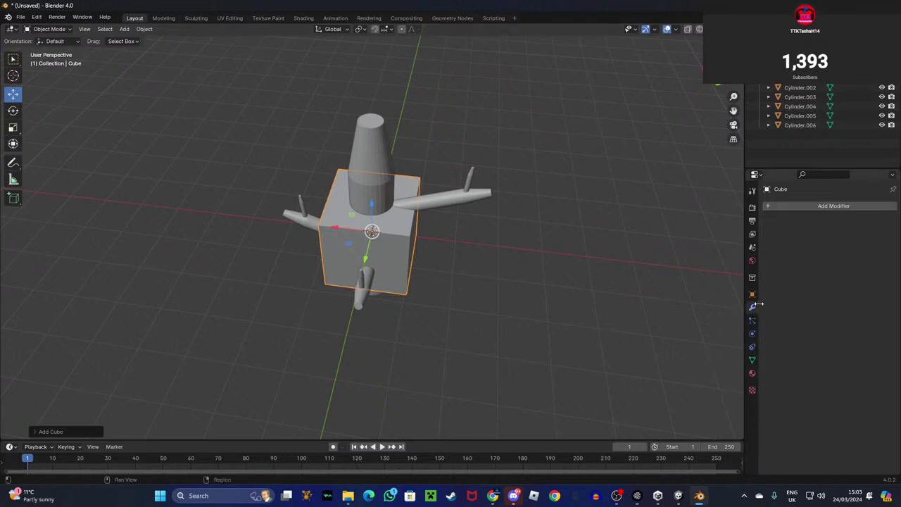
click(836, 205)
click(789, 203)
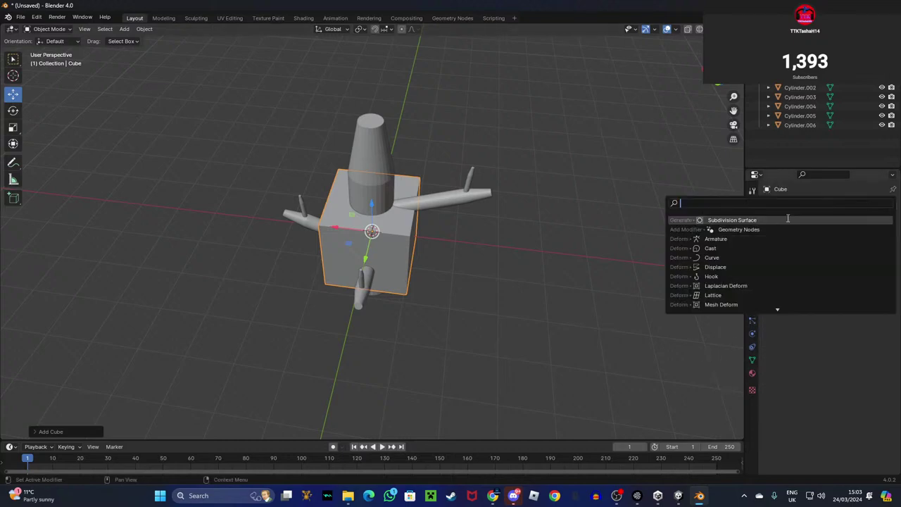
click(744, 219)
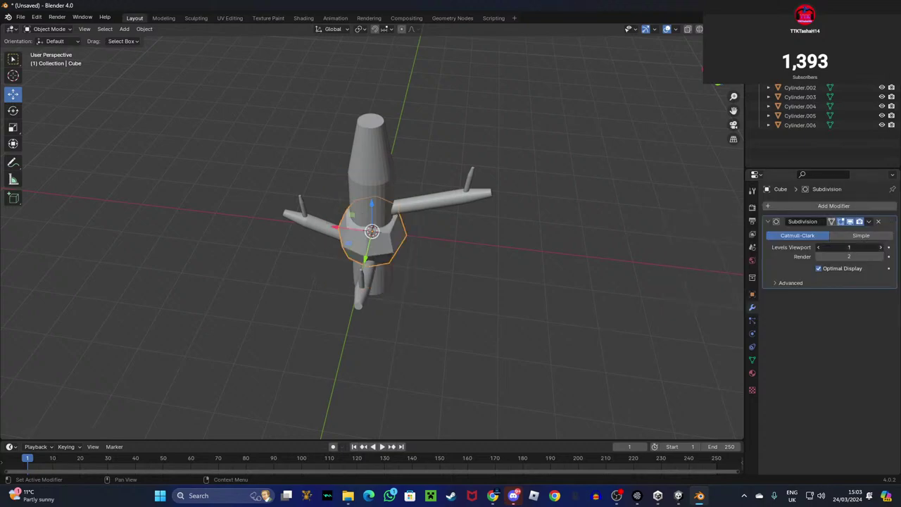
click(884, 248)
Move the rounded cube away from the trunk along the X axis and flatten it along the Y axis into a thin disc.
drag(356, 226, 456, 239)
click(13, 129)
mouse_move(470, 272)
mouse_down()
mouse_move(472, 243)
mouse_move(472, 259)
mouse_up()
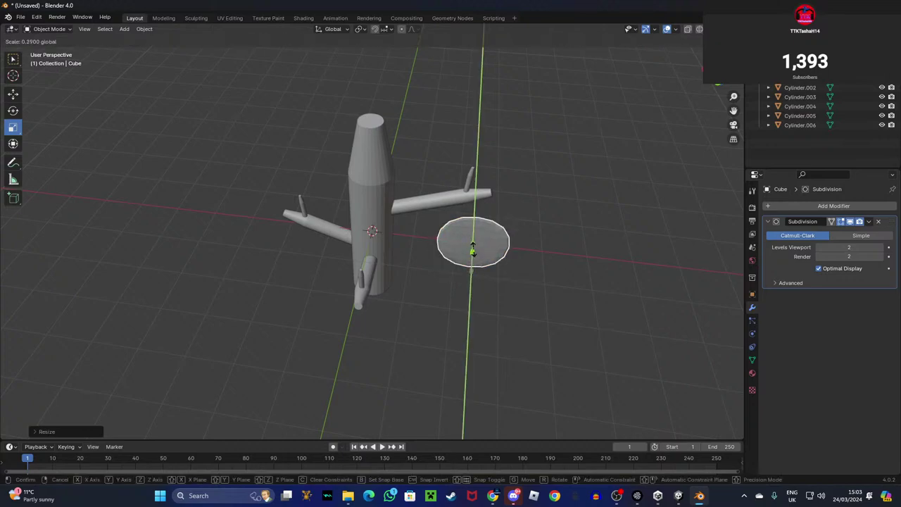
drag(472, 249, 480, 214)
Shift the thin disc along the Y axis toward the upper branch and raise it along Z to the branch's height.
click(14, 94)
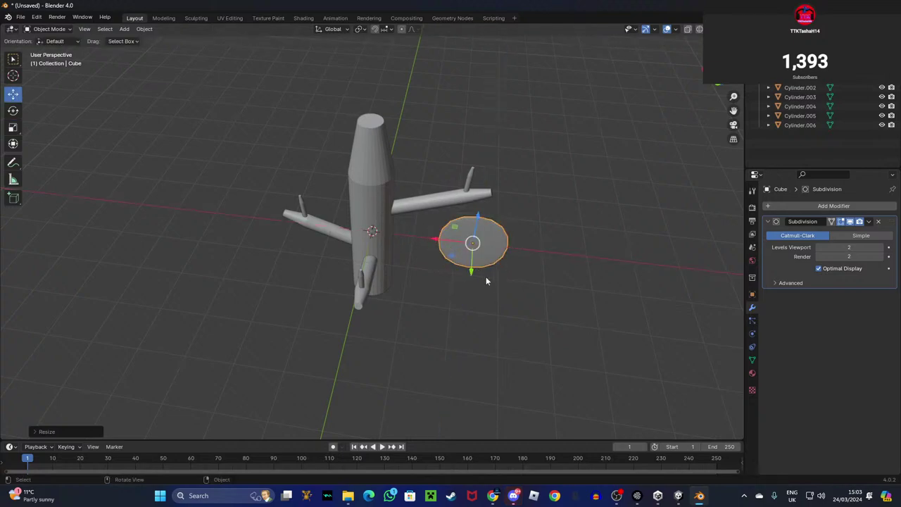
drag(470, 271, 467, 237)
middle_drag(530, 250, 371, 241)
drag(352, 255, 363, 170)
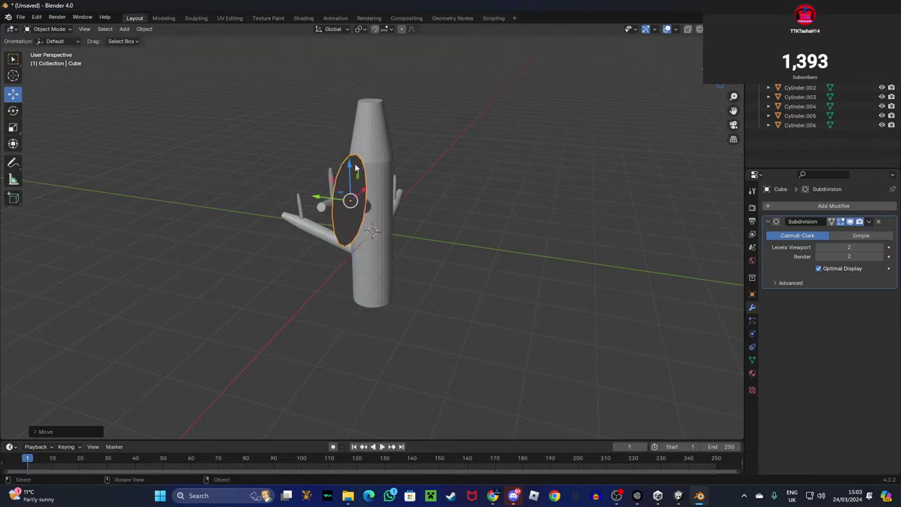
Rotate the disc around the Z axis and position it over the outer end of the upper branch.
click(12, 109)
drag(374, 212, 354, 217)
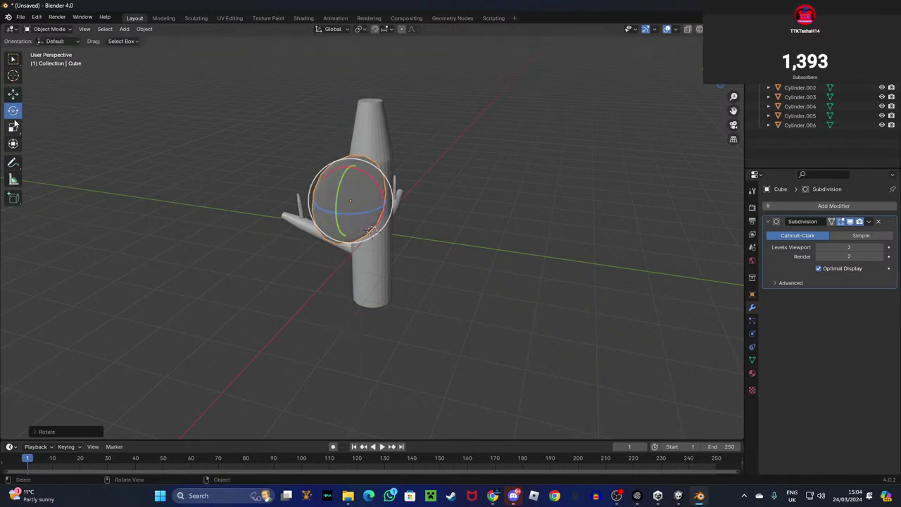
click(14, 94)
middle_drag(202, 92, 347, 170)
drag(445, 275, 426, 245)
Copy and paste the leaf disc in place, and rotate the copy around the Z axis to cross the original.
right_click(829, 85)
right_click(817, 85)
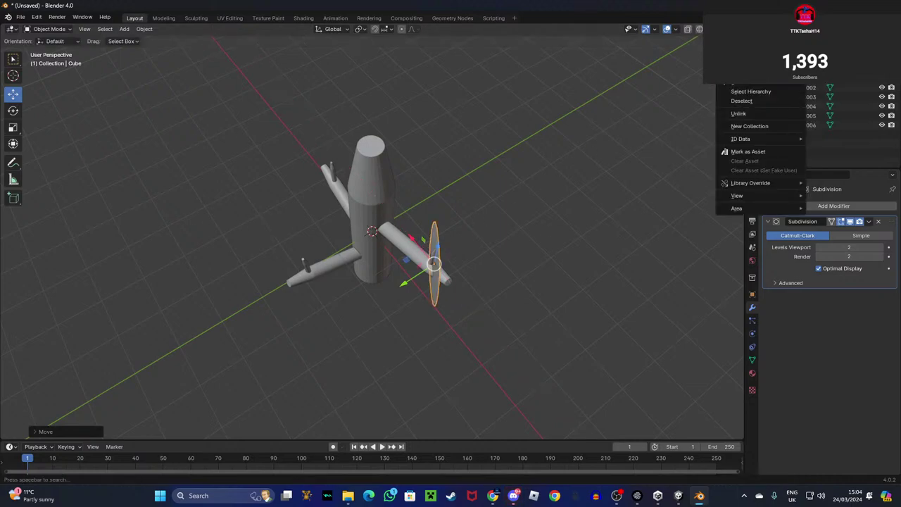
click(751, 42)
right_click(775, 63)
click(751, 70)
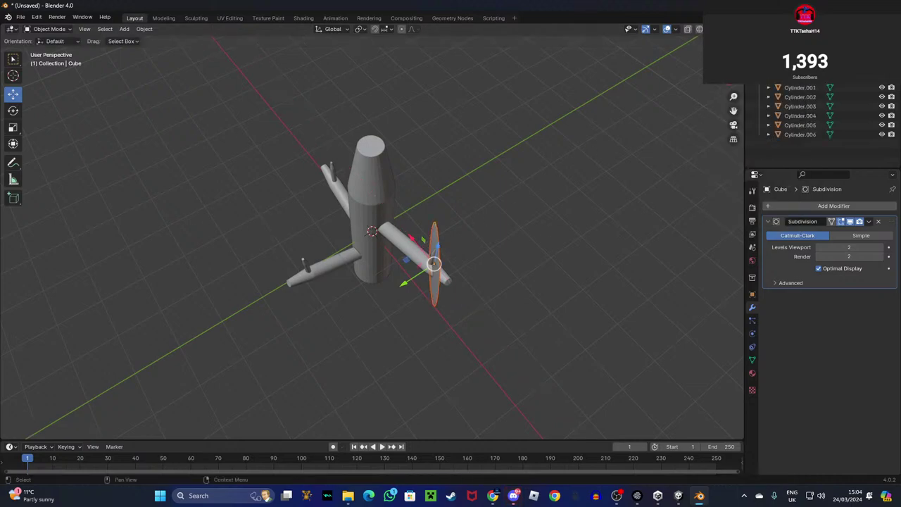
click(13, 110)
drag(441, 293, 364, 275)
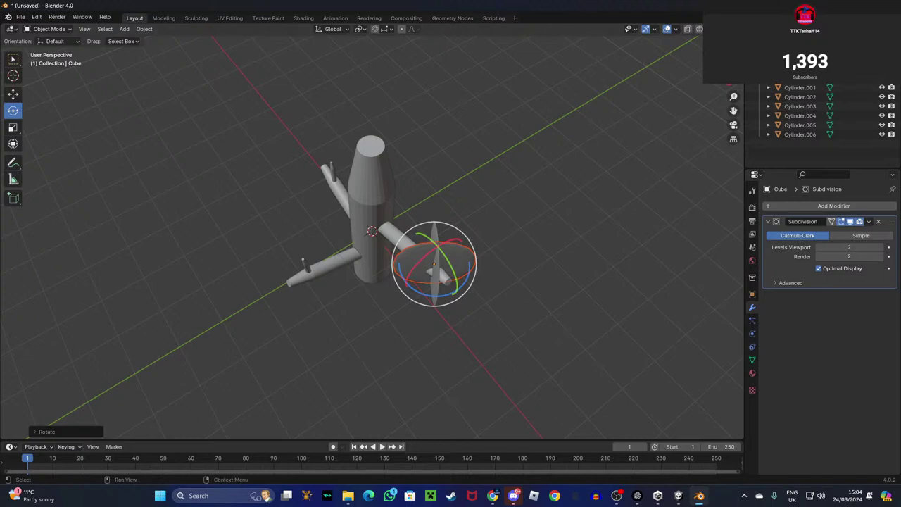
Paste a third leaf disc and rotate it around the Z axis between the first two, undoing the stray free rotation.
right_click(796, 68)
click(757, 66)
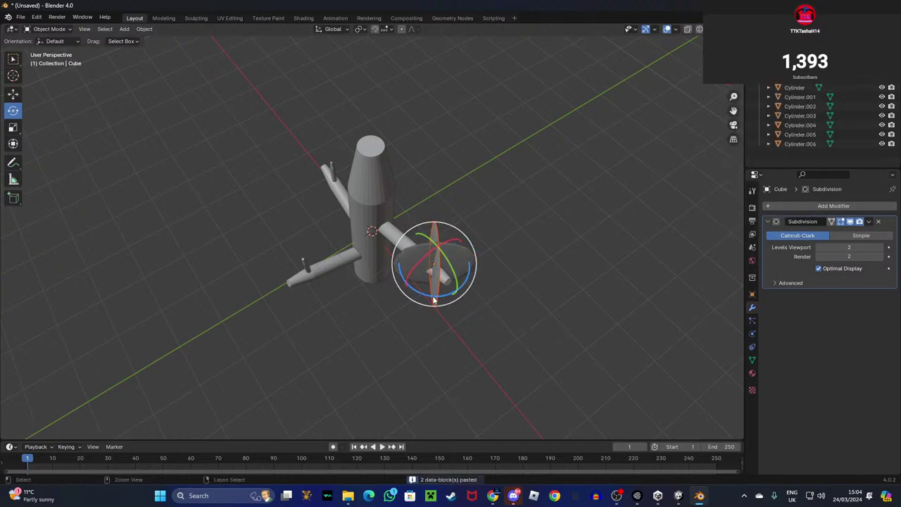
drag(437, 302, 394, 284)
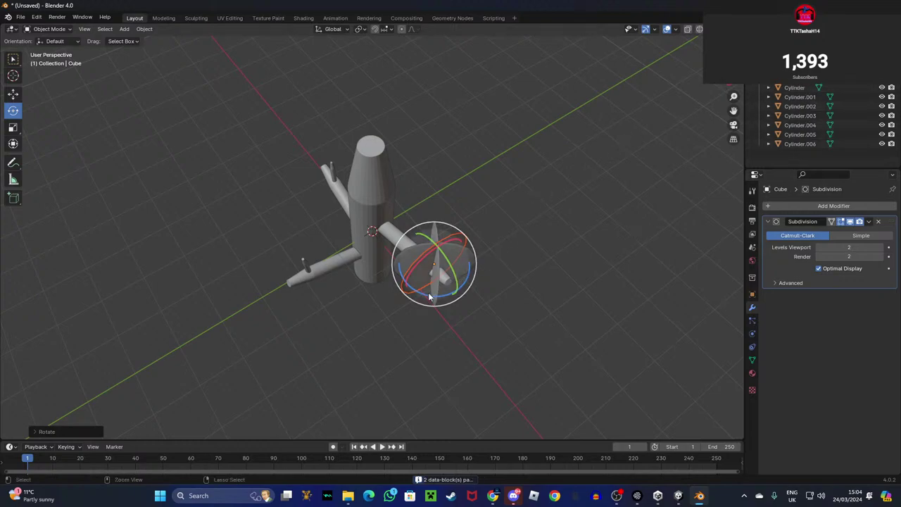
drag(430, 292, 463, 248)
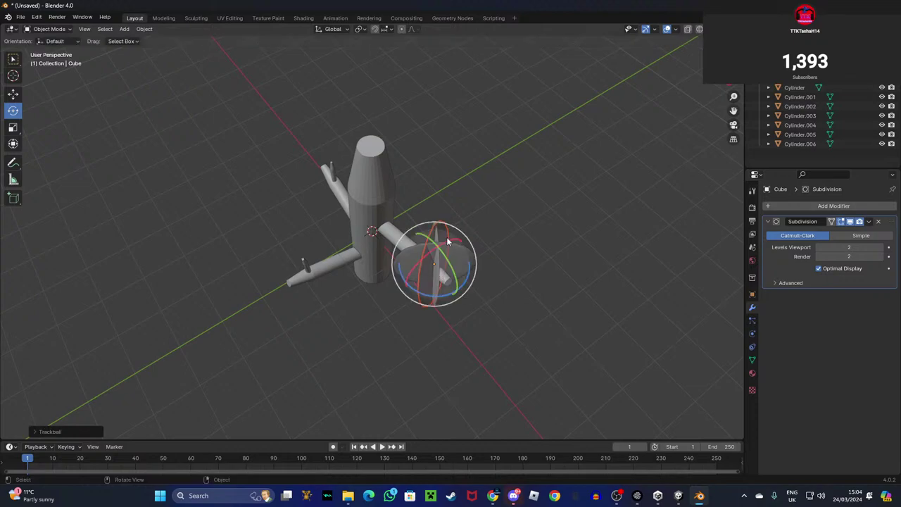
key(ctrl+z)
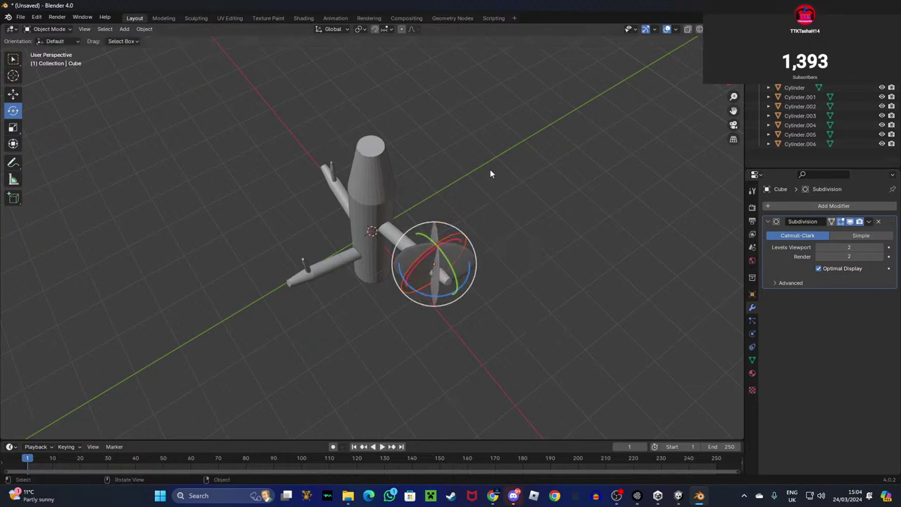
drag(431, 294, 445, 294)
Paste a fourth leaf disc and rotate it around the Z axis to fill the remaining gap between the discs.
right_click(800, 85)
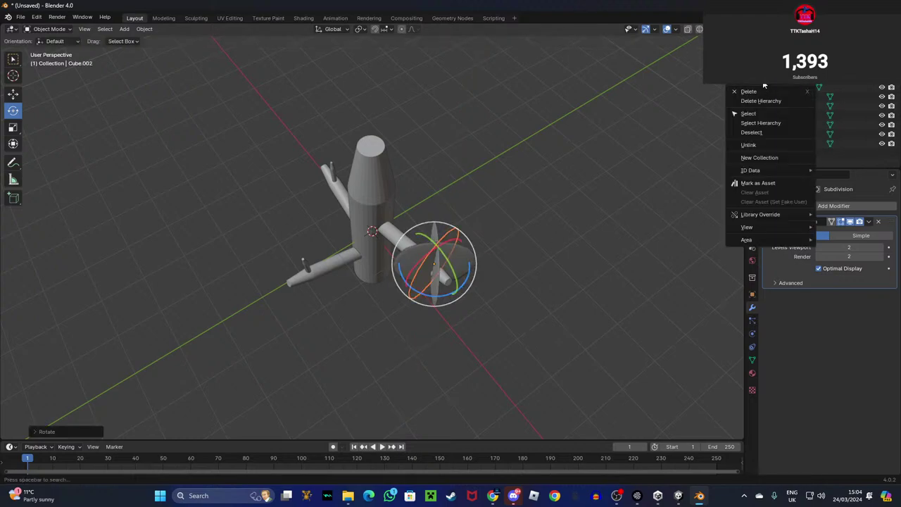
click(768, 97)
drag(443, 301, 502, 287)
middle_drag(561, 272, 526, 304)
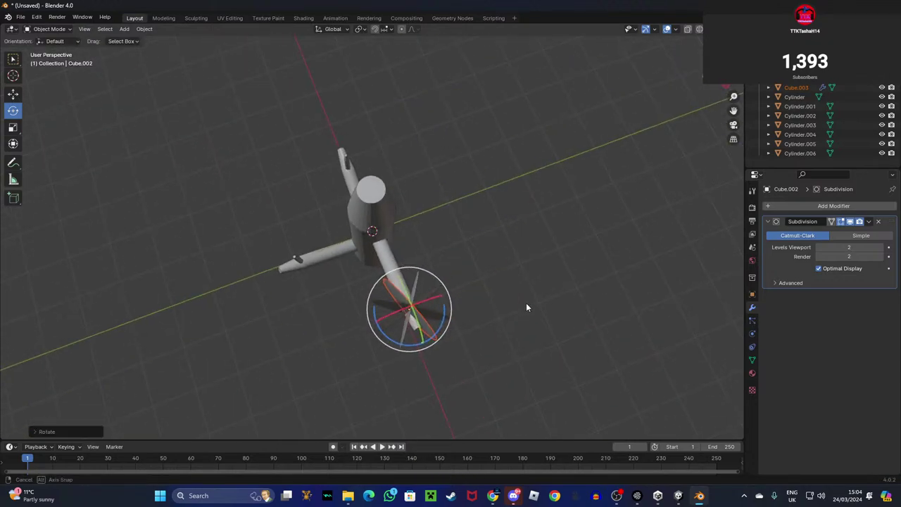
Select all four leaf discs, paste copies of them in place, and rotate the copies around the Z axis into the gaps.
click(796, 87)
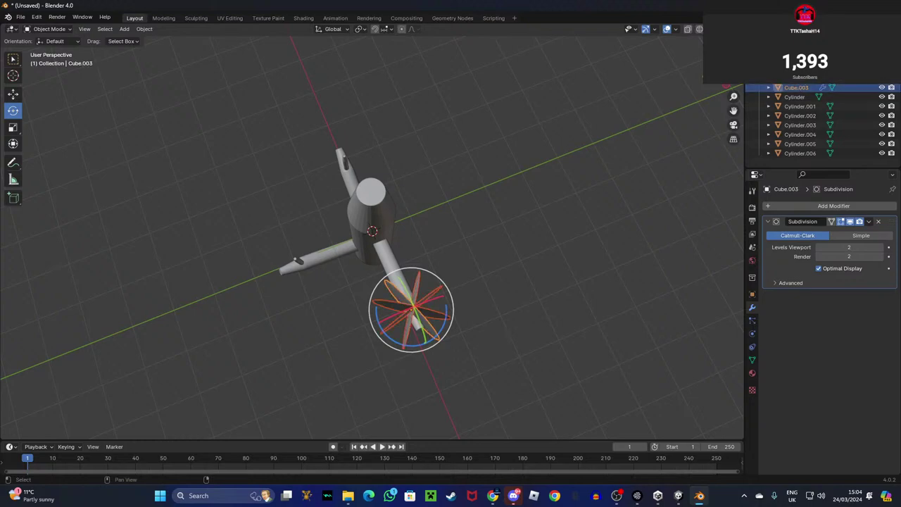
right_click(797, 87)
click(786, 63)
right_click(786, 68)
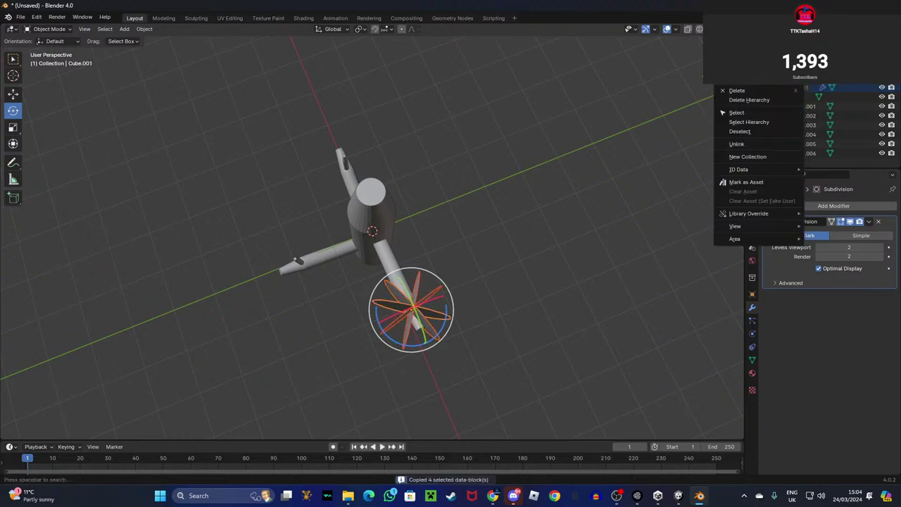
key(ctrl+v)
drag(443, 329, 431, 335)
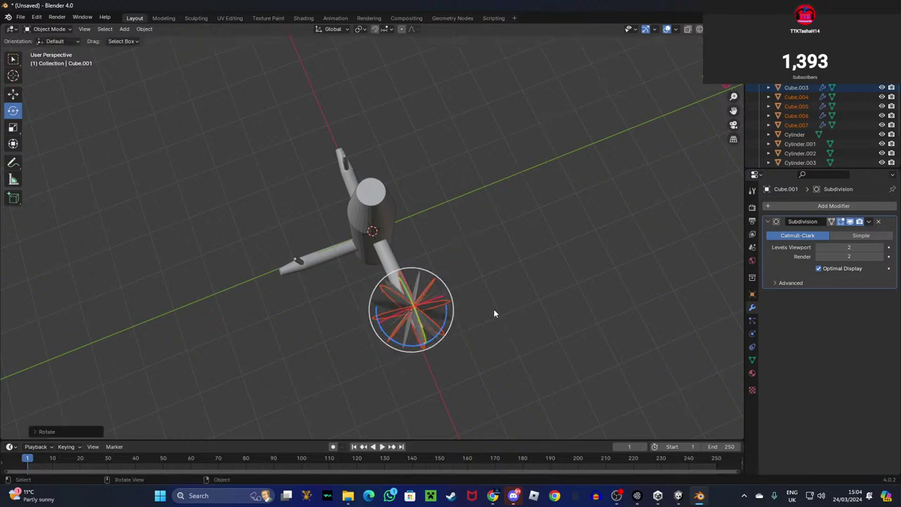
Select all the leaf discs from Cube to Cube.007, lower the cluster onto the end of the upper branch, and clear the selection.
middle_drag(492, 301, 620, 197)
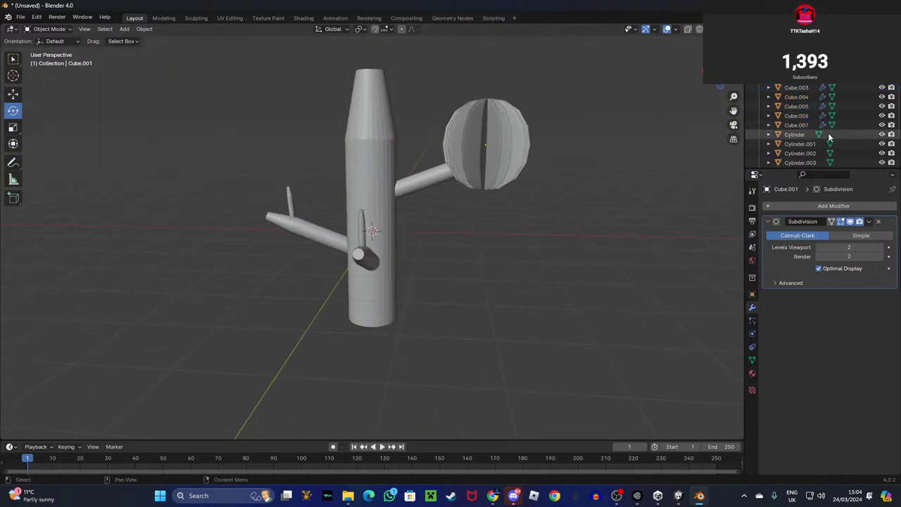
click(796, 59)
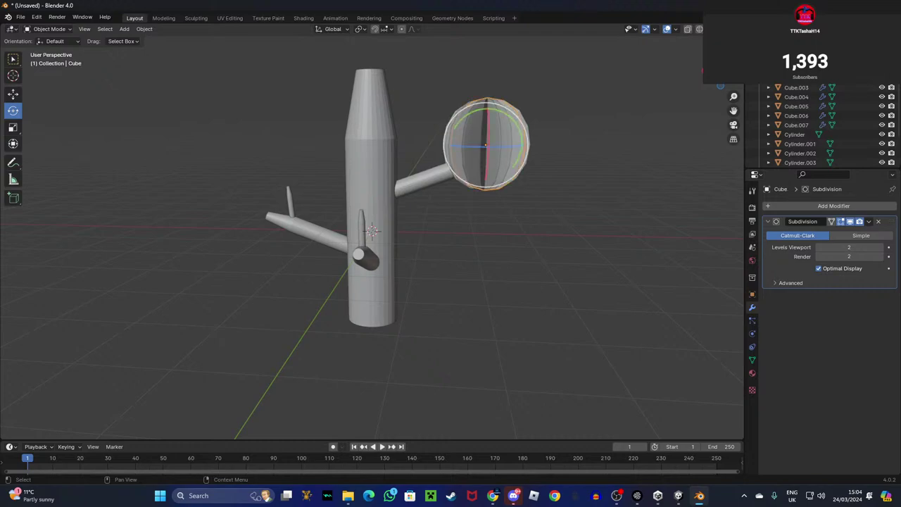
shift+click(794, 125)
click(13, 95)
drag(488, 108, 507, 131)
middle_drag(512, 133, 490, 224)
click(508, 173)
middle_drag(553, 152, 578, 145)
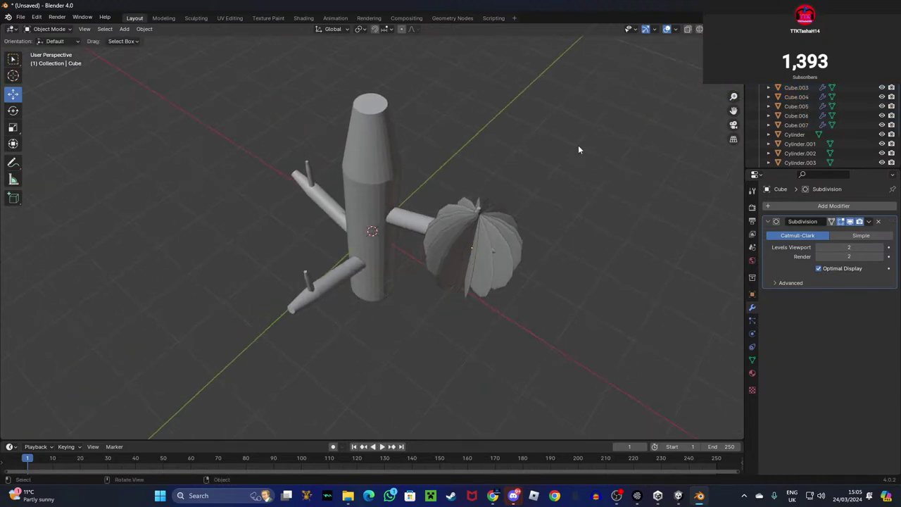
Select the whole tree, including trunk, branches, twigs and leaf discs, and delete all its objects from the scene.
drag(218, 58, 615, 441)
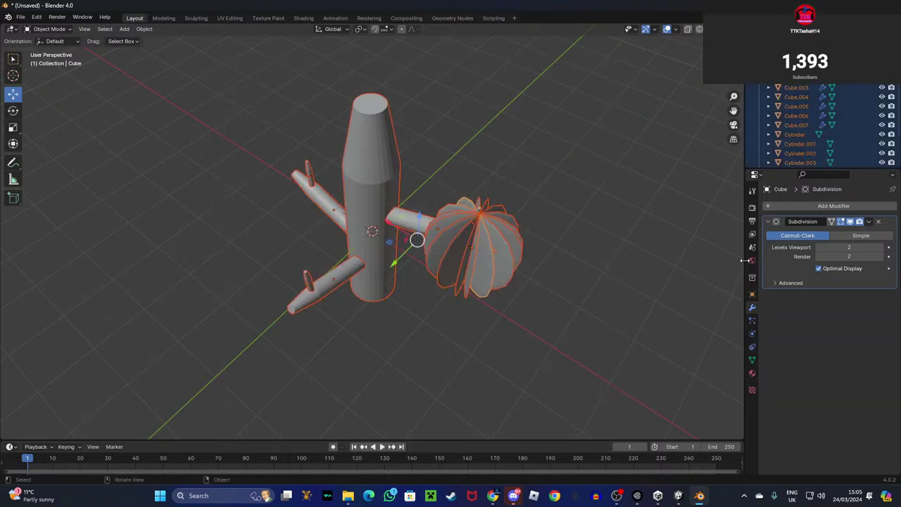
right_click(840, 102)
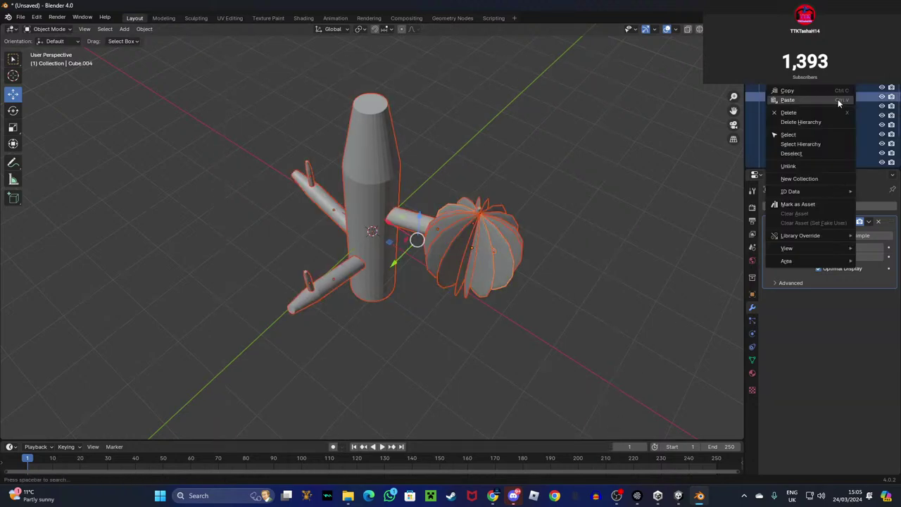
click(789, 113)
middle_drag(499, 186, 561, 216)
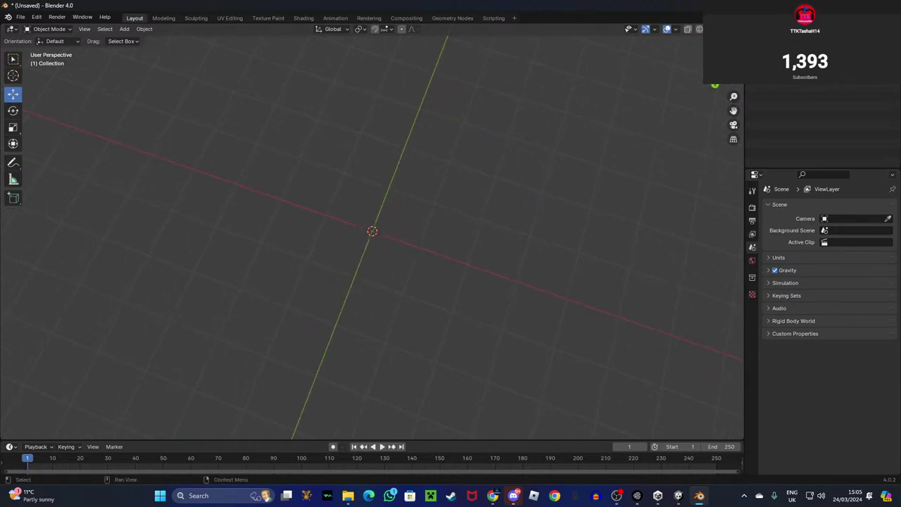
Switch to the Unity project and examine the map from several angles, including the shop area with the Day 1 stand.
click(678, 495)
right_drag(530, 173, 598, 176)
key(w)
click(657, 81)
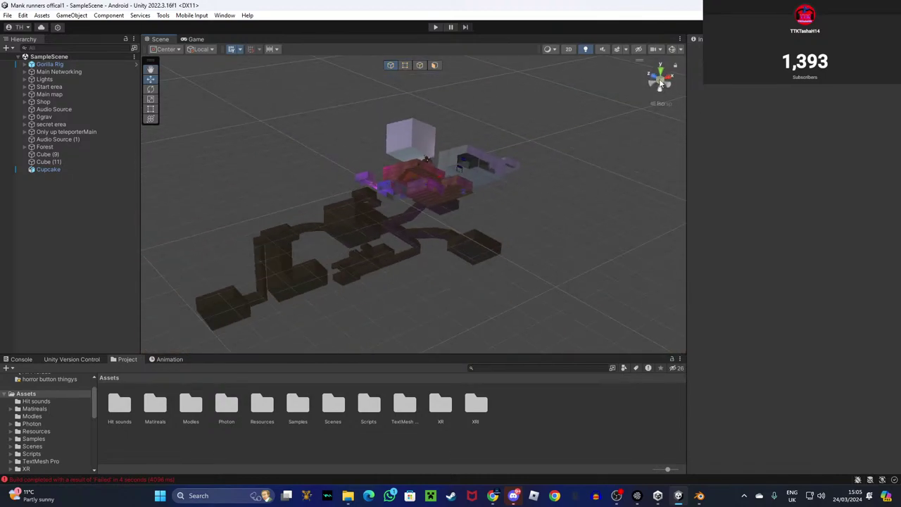
click(658, 81)
right_drag(484, 126, 610, 93)
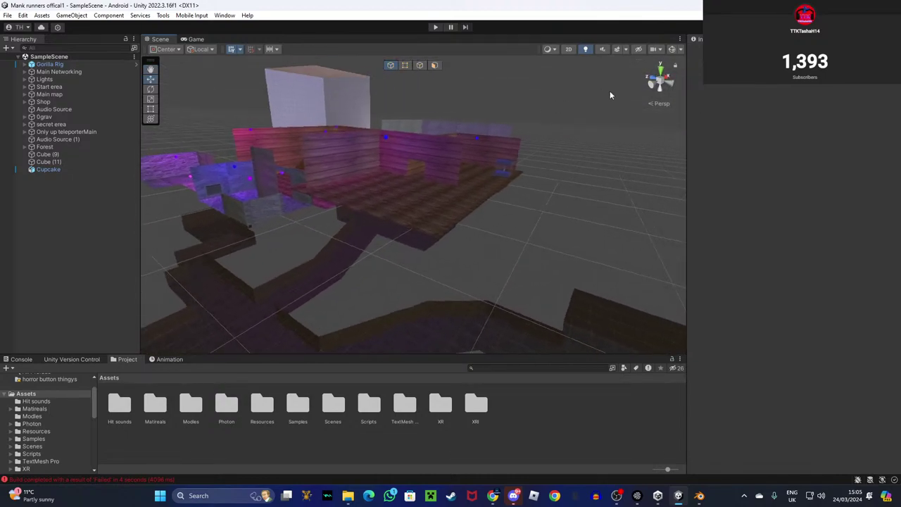
click(662, 69)
right_drag(321, 106, 304, 326)
key(w)
right_drag(558, 324, 492, 307)
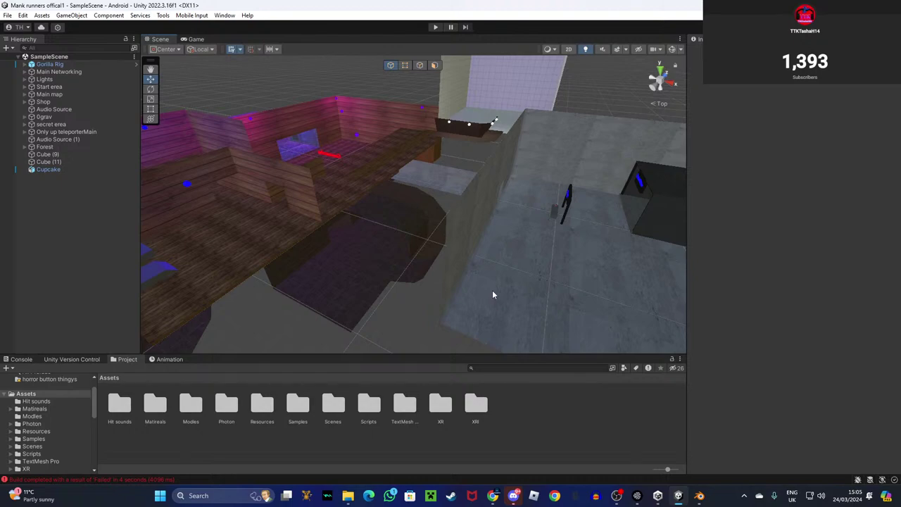
right_drag(492, 294, 536, 209)
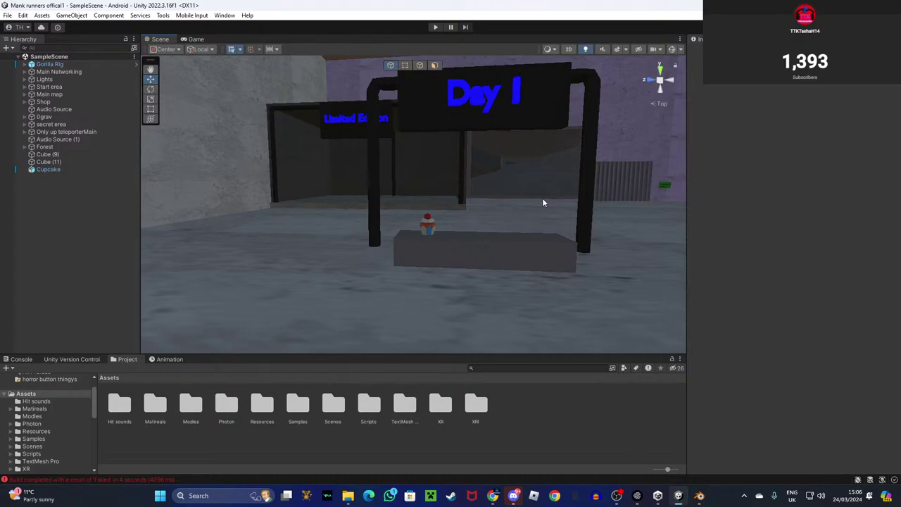
click(490, 436)
right_drag(551, 239, 330, 354)
key(w)
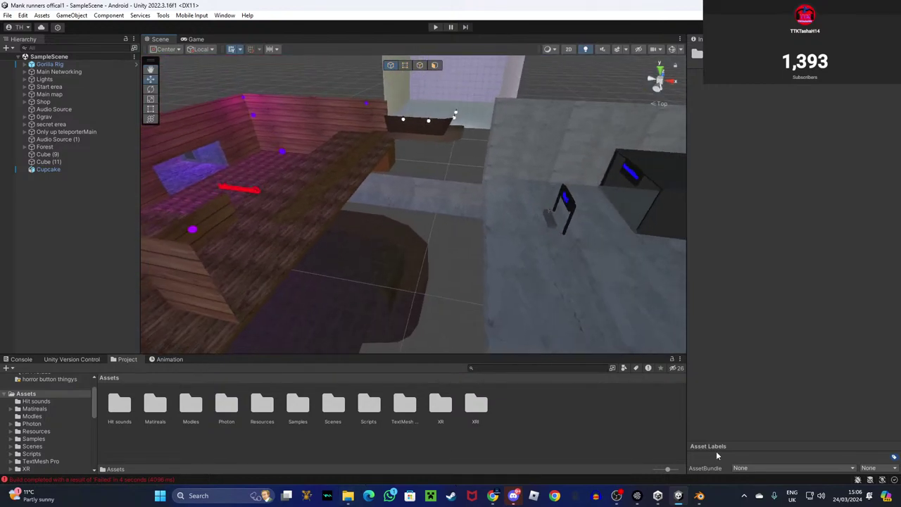
Switch to File Explorer, open the Downloads folder and look through its older files for FBX models.
mouse_move(495, 496)
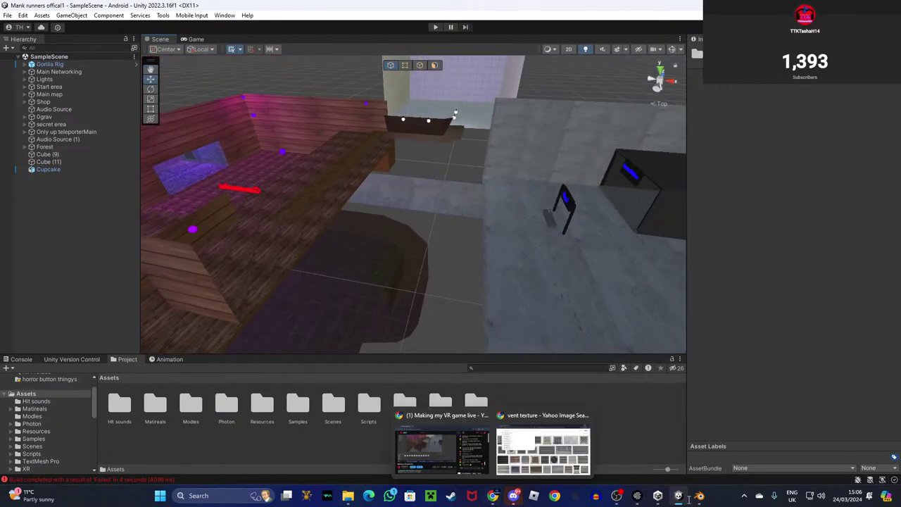
mouse_move(346, 500)
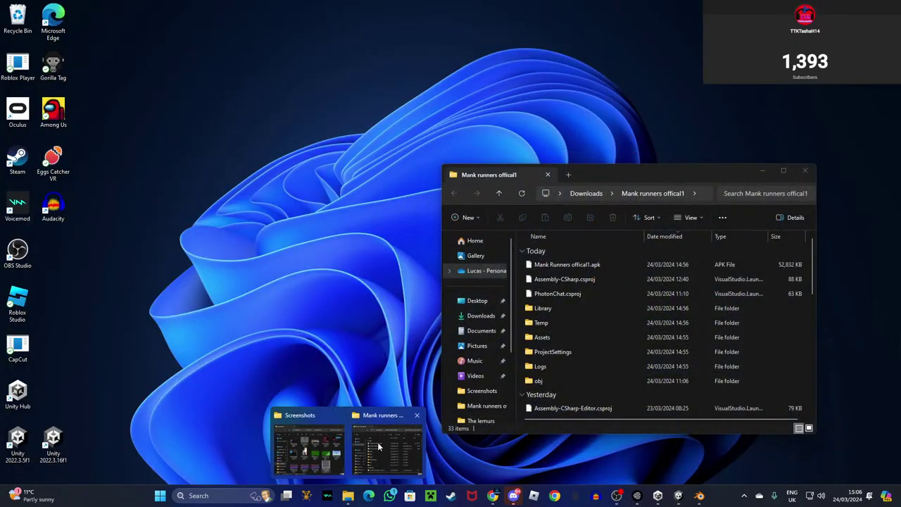
click(379, 447)
click(481, 315)
scroll(584, 317, down, 5)
click(585, 335)
scroll(581, 338, down, 20)
scroll(574, 359, up, 3)
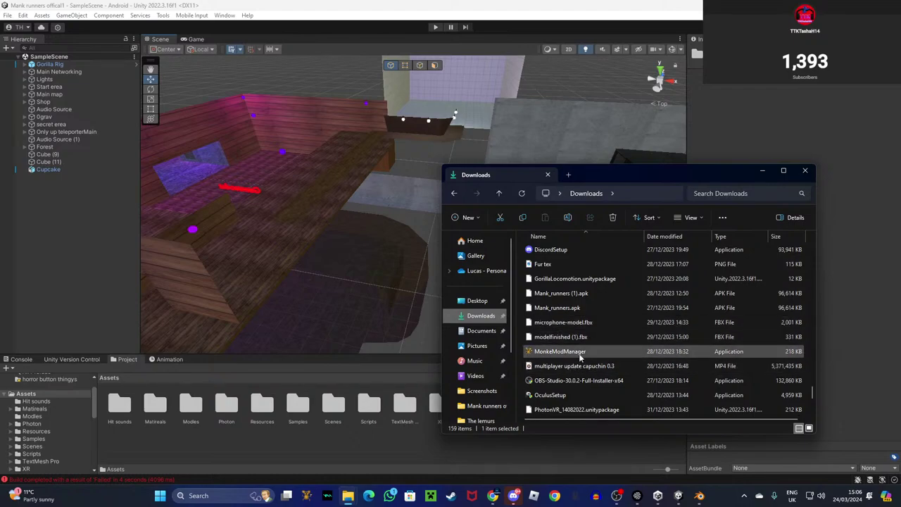
scroll(565, 306, up, 1)
scroll(565, 307, up, 1)
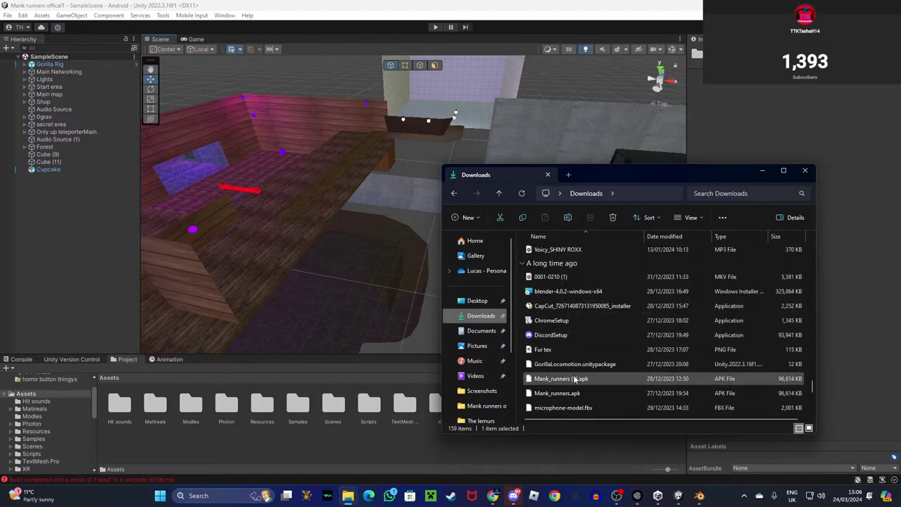
scroll(571, 283, up, 5)
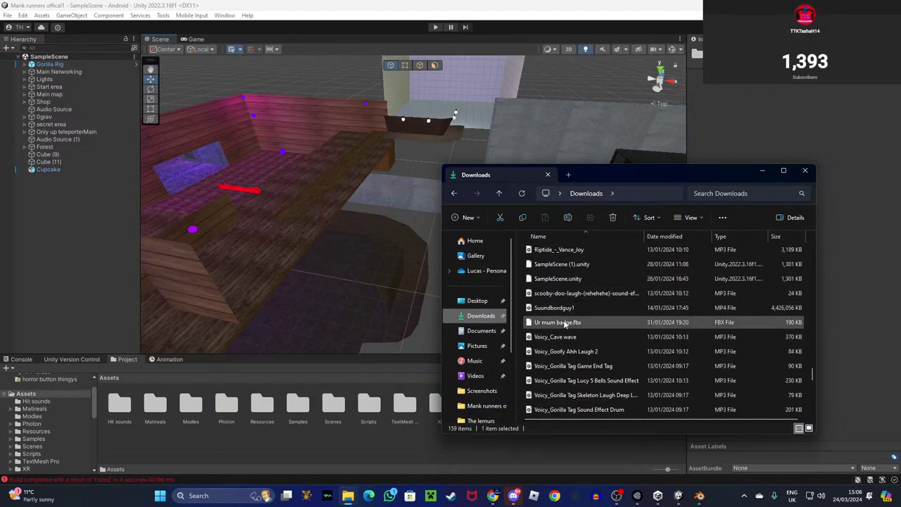
scroll(564, 321, down, 2)
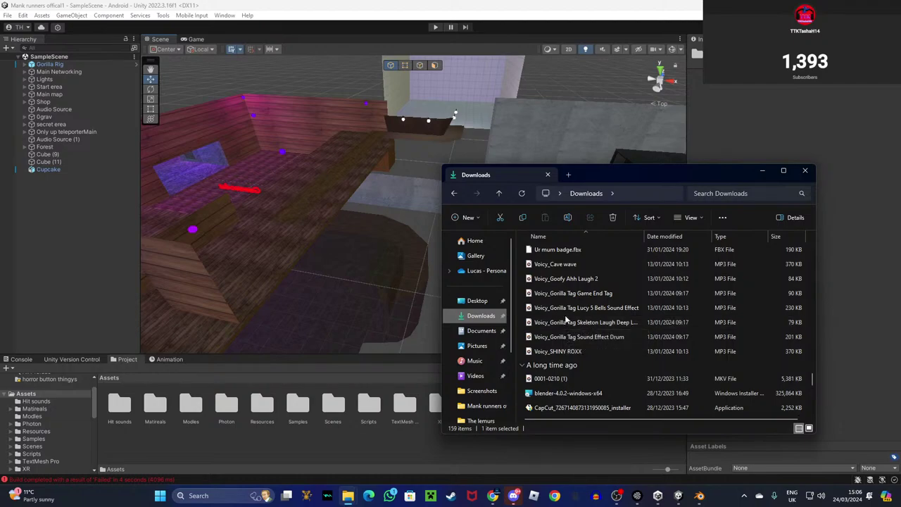
scroll(566, 316, up, 1)
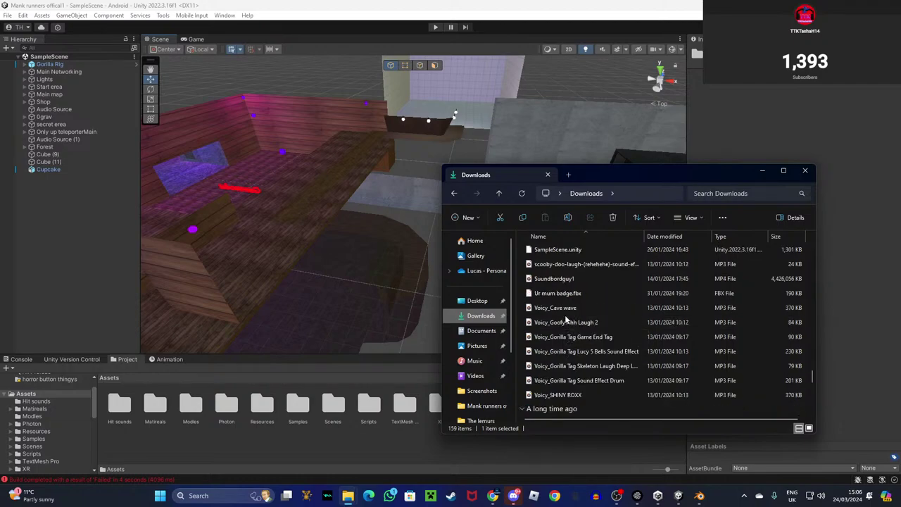
Open the Modles assets folder in Unity and import Ur mum badge.fbx into it from Downloads.
click(32, 416)
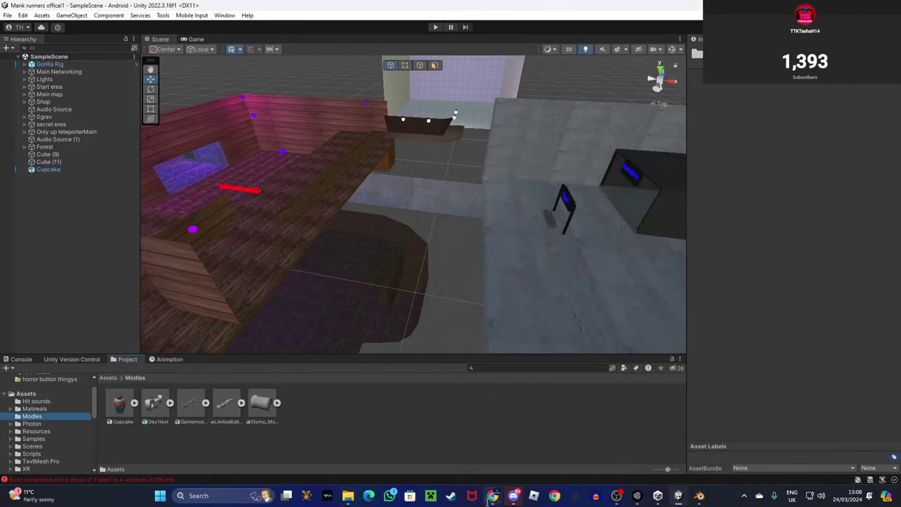
mouse_move(348, 497)
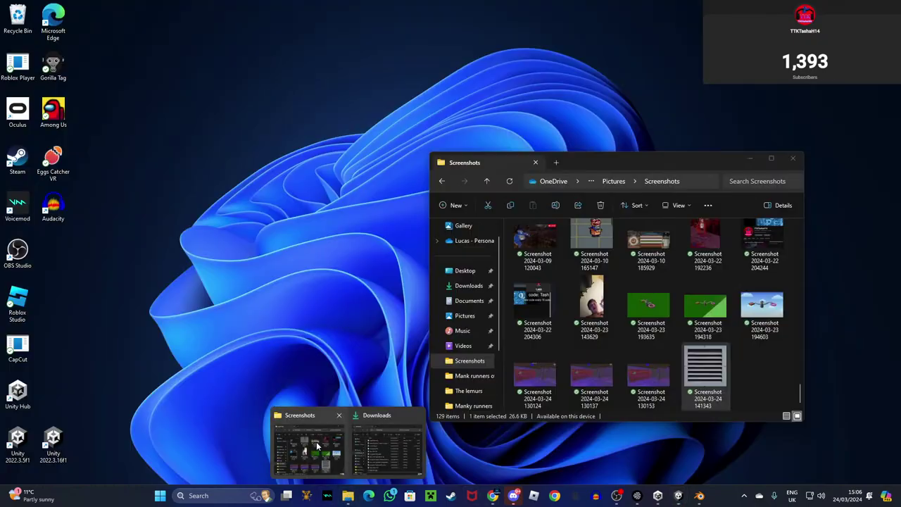
click(411, 445)
drag(566, 293, 435, 358)
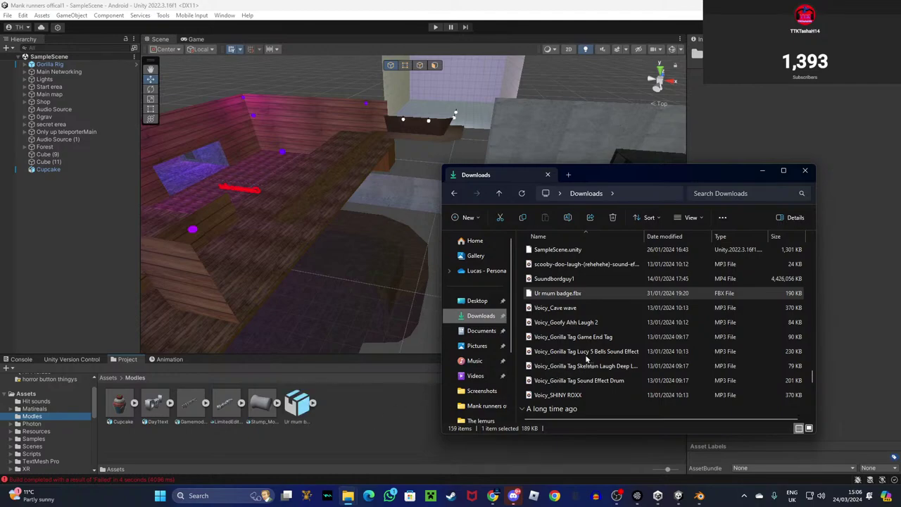
Import Phone.fbx from the Downloads folder into the Modles assets folder.
scroll(582, 361, up, 2)
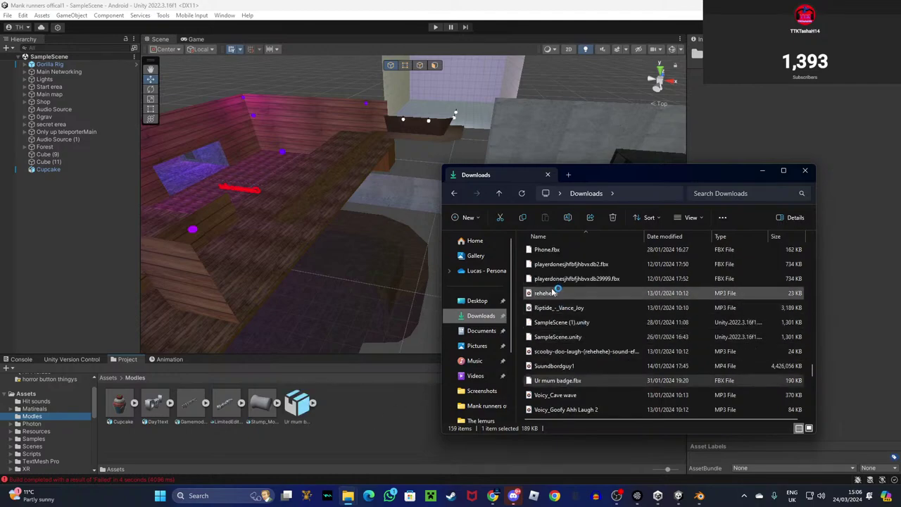
scroll(555, 289, up, 1)
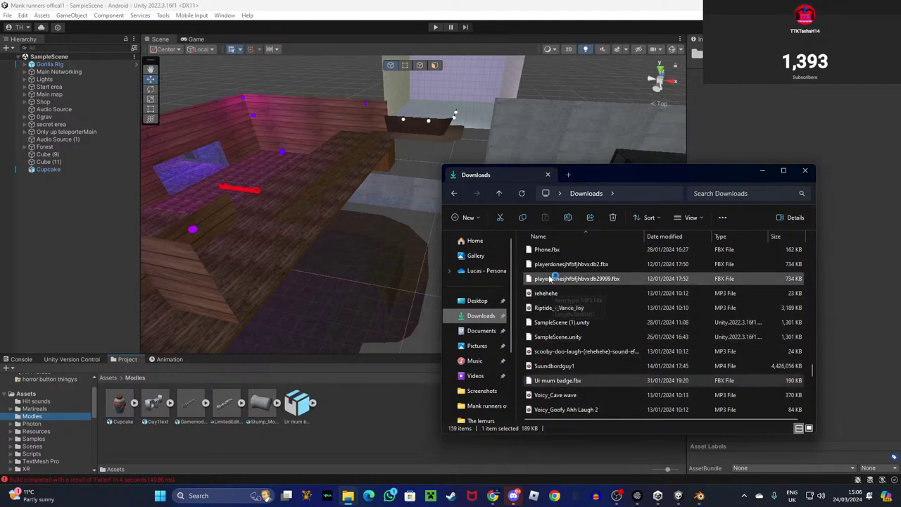
drag(549, 290, 408, 422)
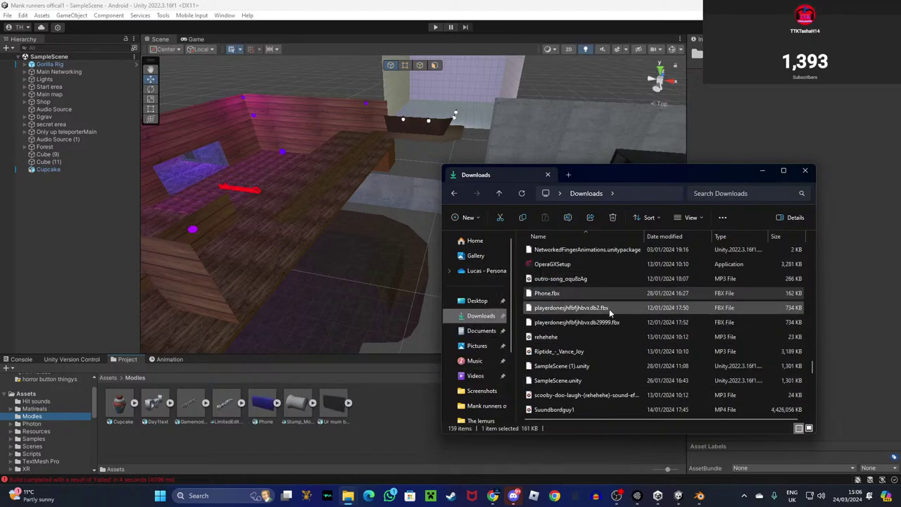
Select both JmanHead.fbx and the JmanHead PNG texture in Downloads and import them into the Modles assets folder.
scroll(602, 314, up, 1)
scroll(602, 317, up, 1)
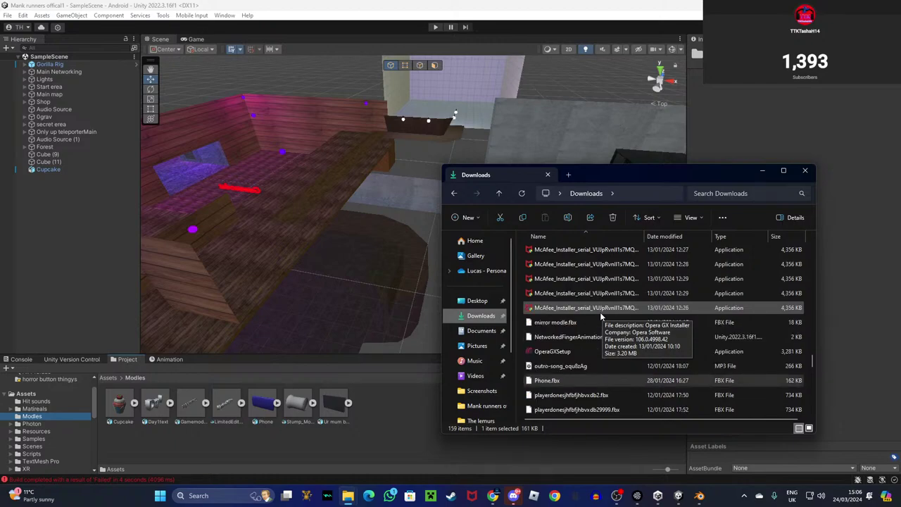
scroll(602, 317, up, 1)
scroll(602, 317, up, 1)
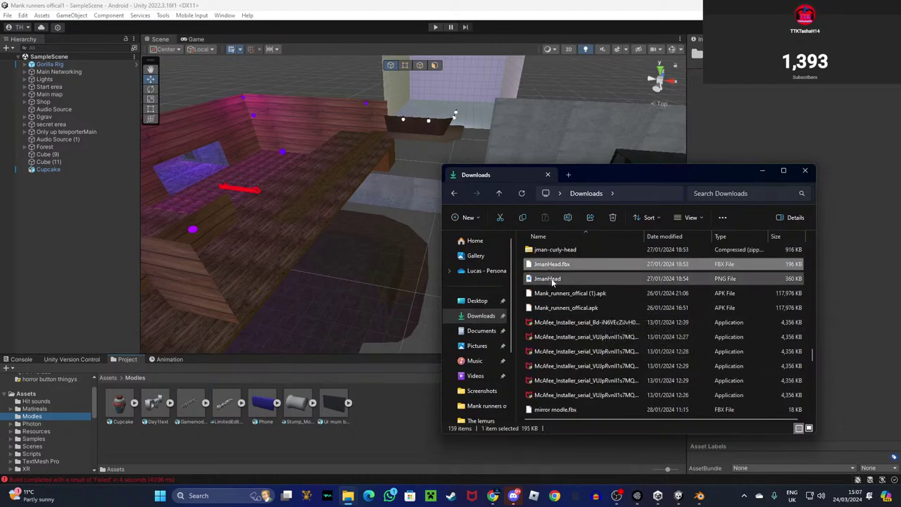
click(550, 279)
click(554, 268)
click(552, 280)
ctrl+click(555, 268)
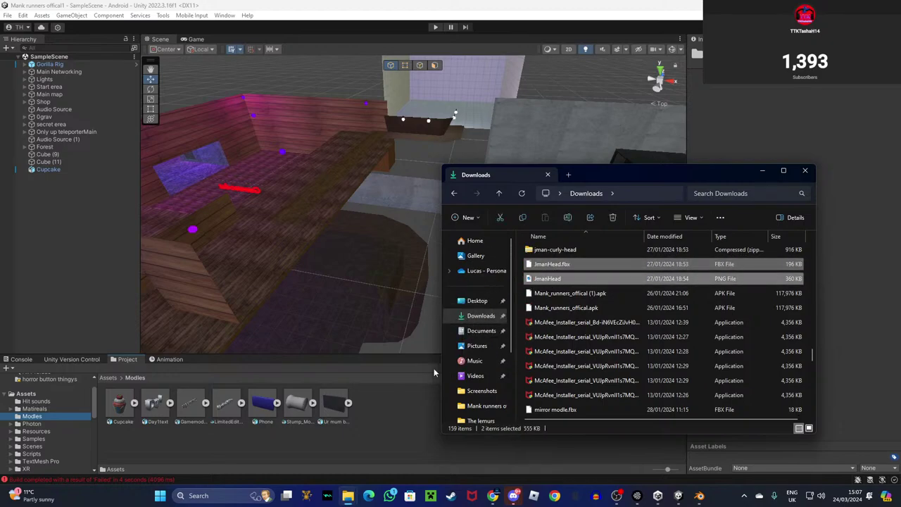
drag(427, 420, 426, 419)
Import Hammer.fbx from the Downloads folder into the Modles assets folder.
scroll(594, 282, up, 1)
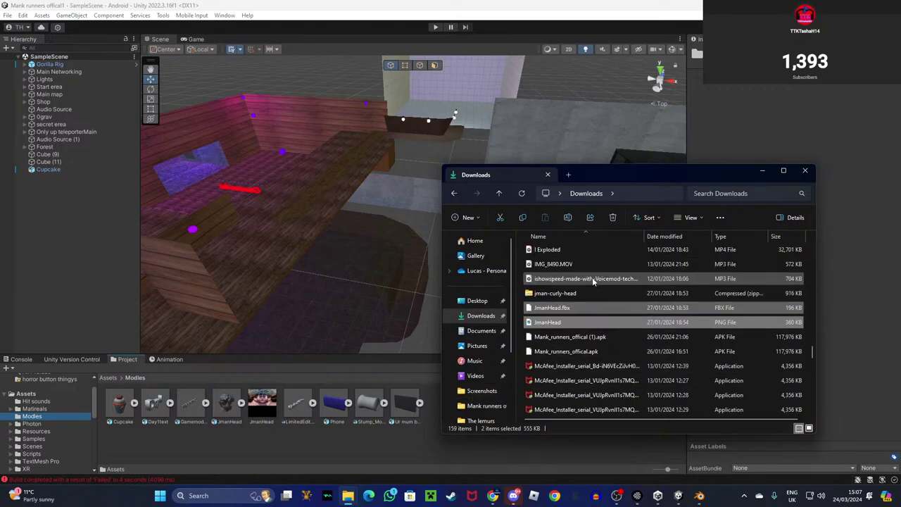
scroll(582, 289, up, 1)
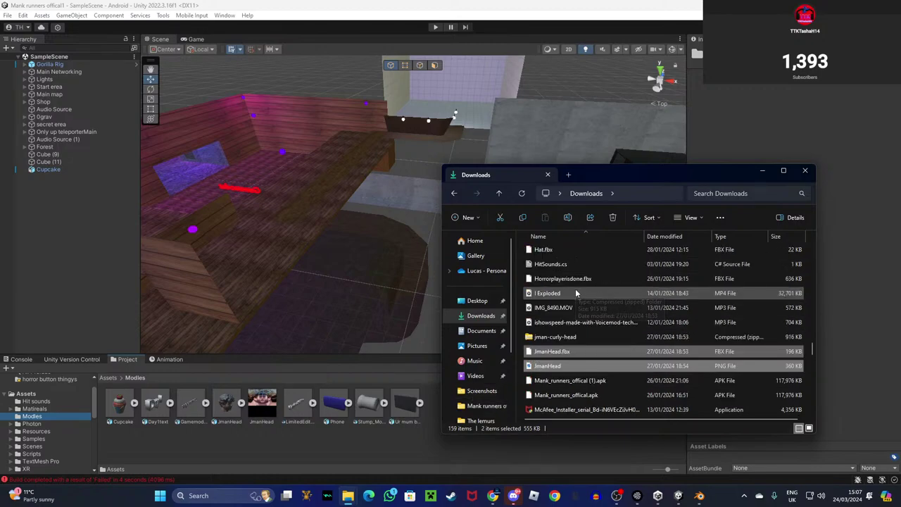
scroll(567, 296, up, 1)
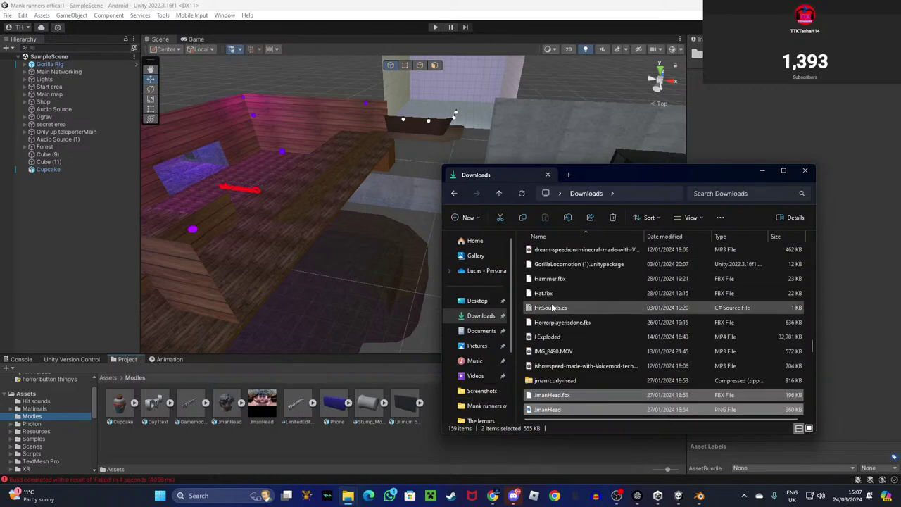
click(559, 279)
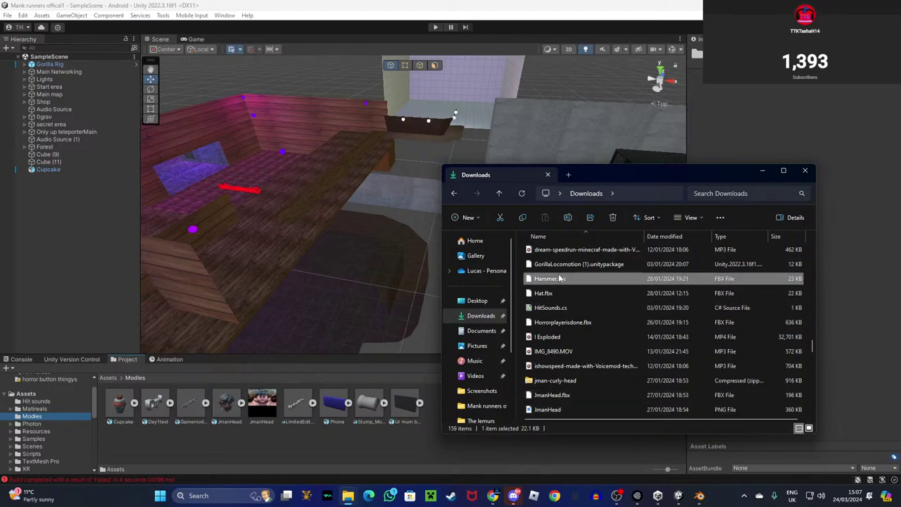
scroll(559, 288, up, 1)
drag(560, 324, 415, 441)
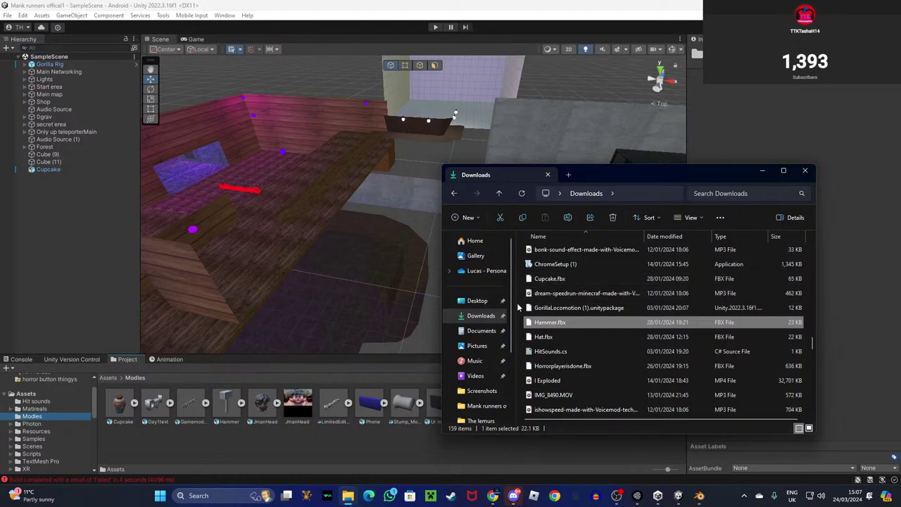
Import Beta Tester Badge.fbx from the Downloads folder into the Modles assets folder.
scroll(556, 309, up, 1)
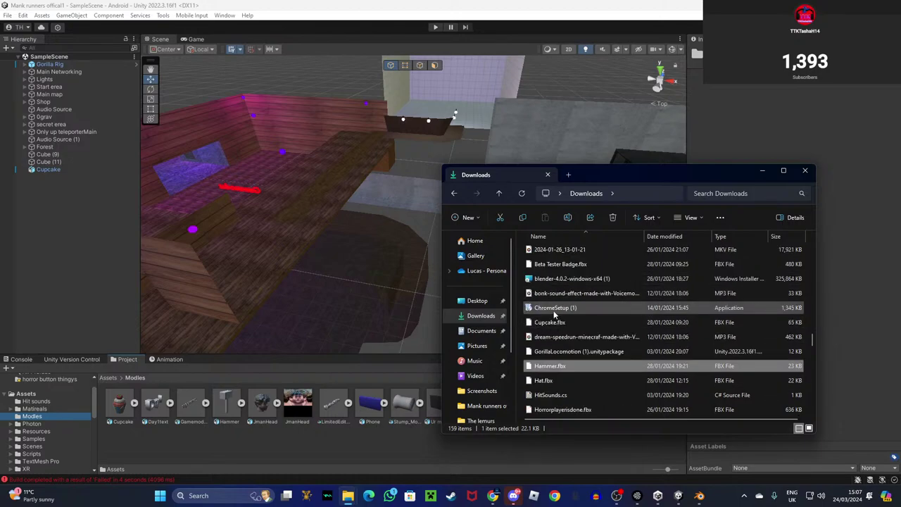
click(567, 265)
drag(567, 267, 406, 434)
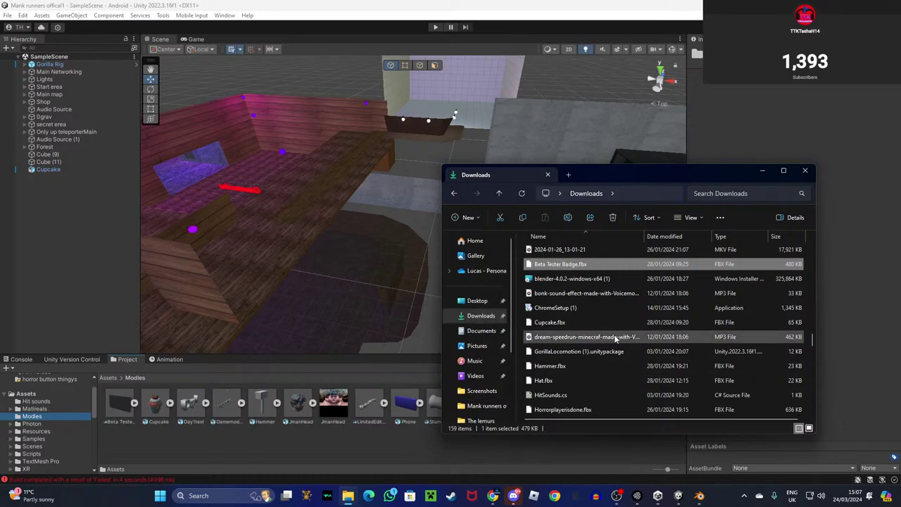
Import bench.fbx from the Downloads folder into the Modles assets folder.
scroll(567, 320, up, 2)
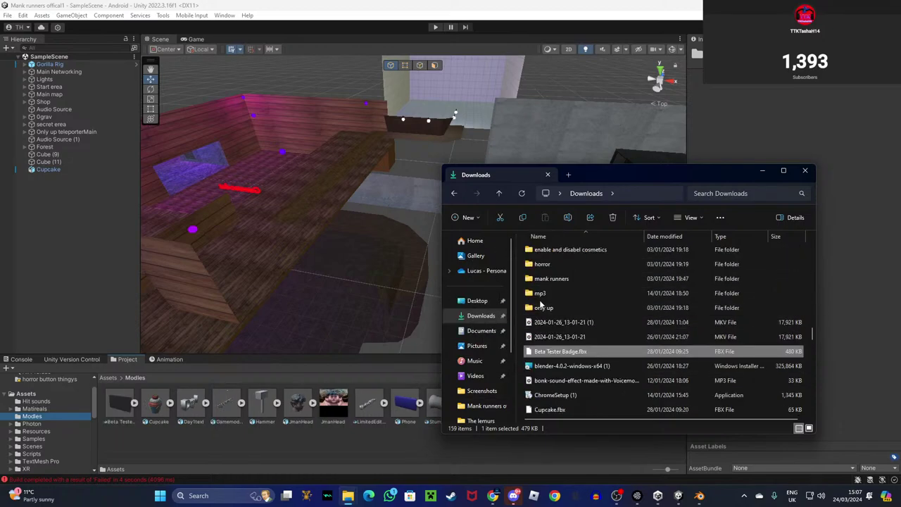
scroll(556, 327, up, 1)
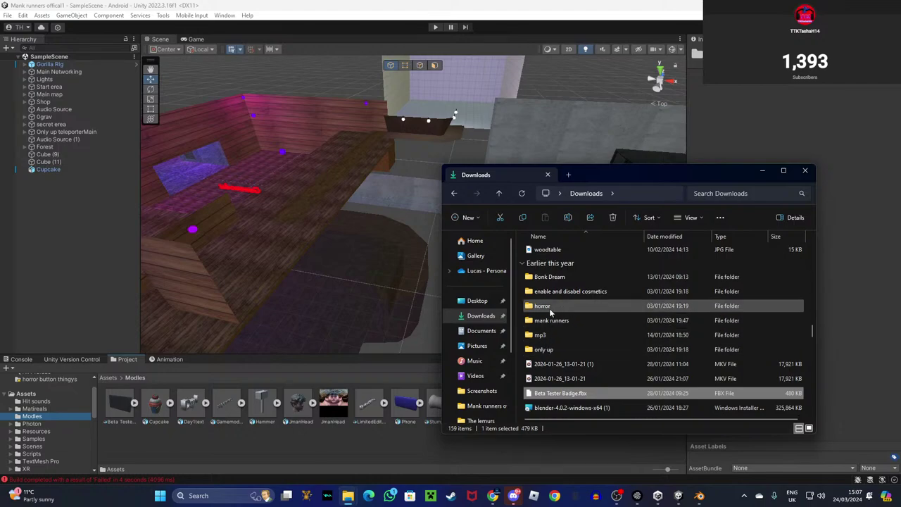
scroll(550, 294, up, 1)
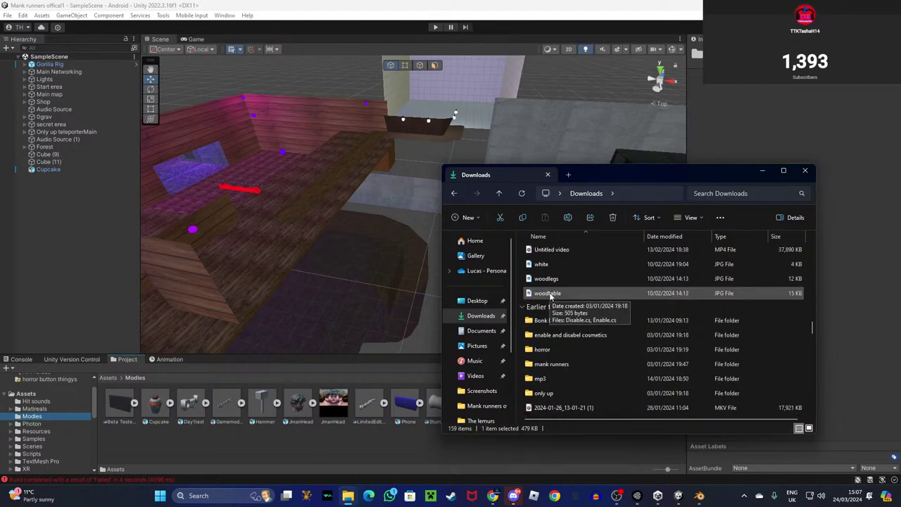
scroll(550, 296, up, 1)
scroll(556, 294, up, 1)
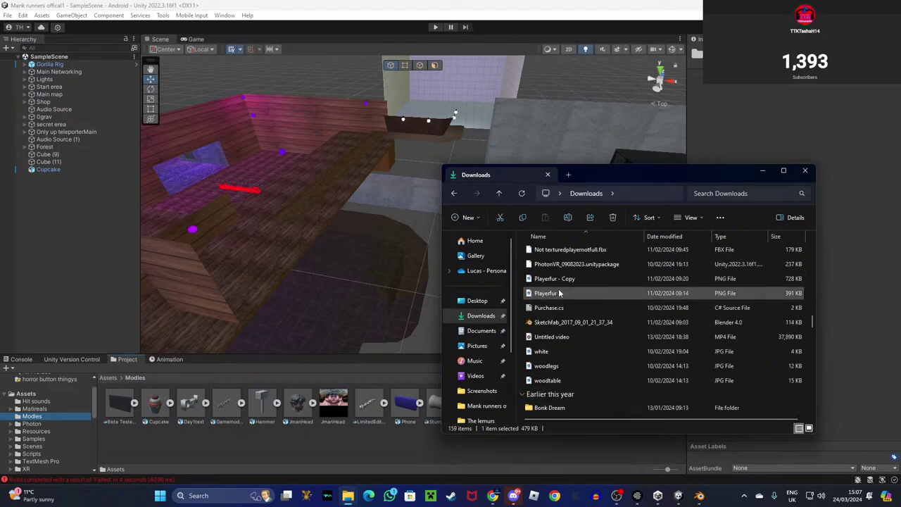
scroll(557, 294, up, 1)
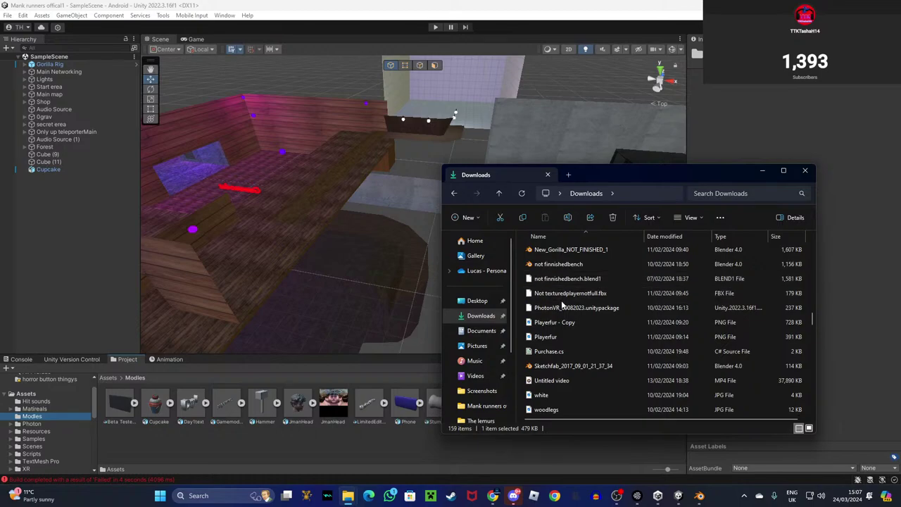
scroll(561, 304, up, 1)
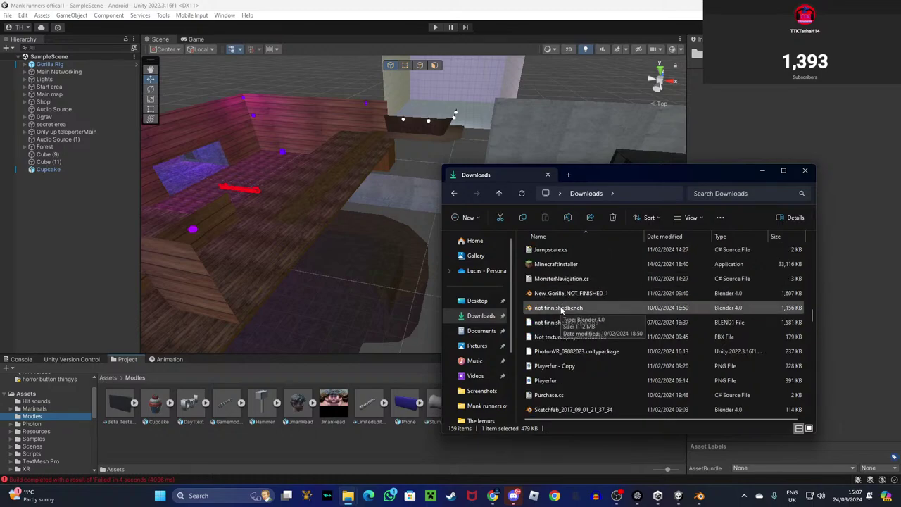
scroll(561, 308, up, 1)
scroll(561, 309, up, 1)
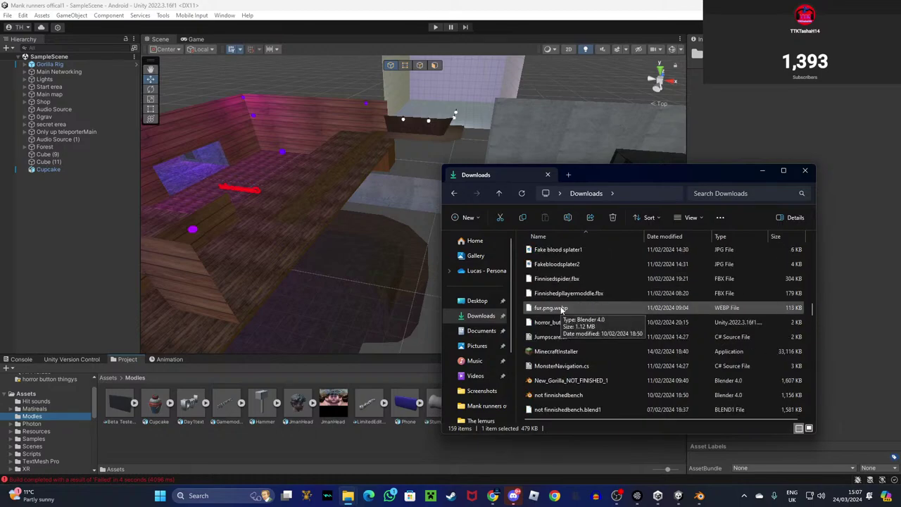
scroll(562, 280, up, 1)
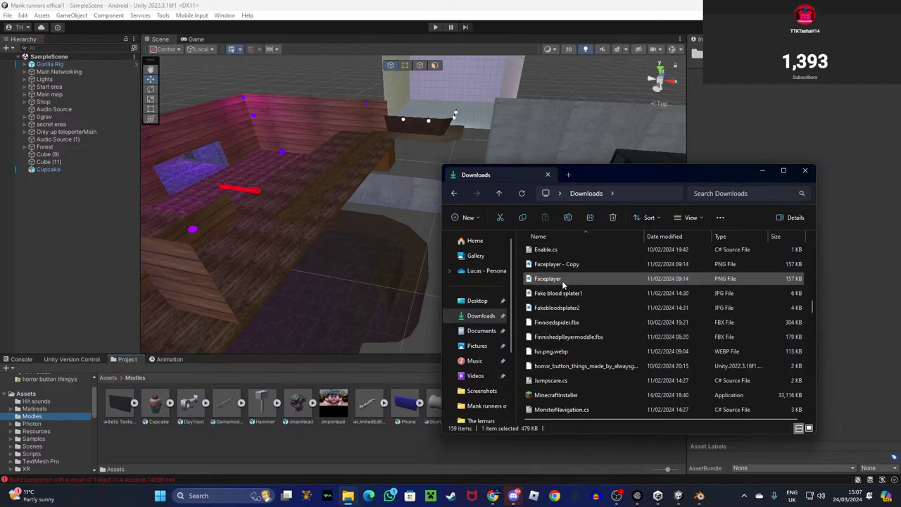
scroll(563, 283, up, 1)
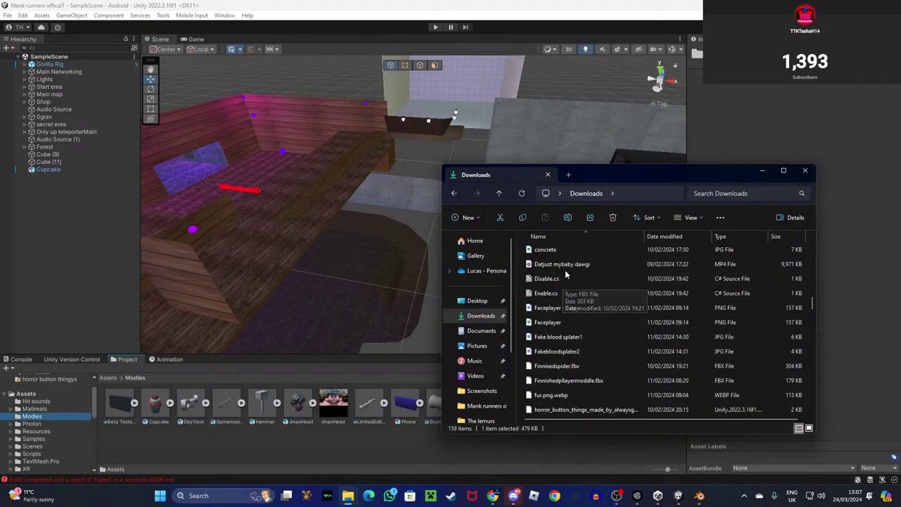
scroll(581, 278, up, 2)
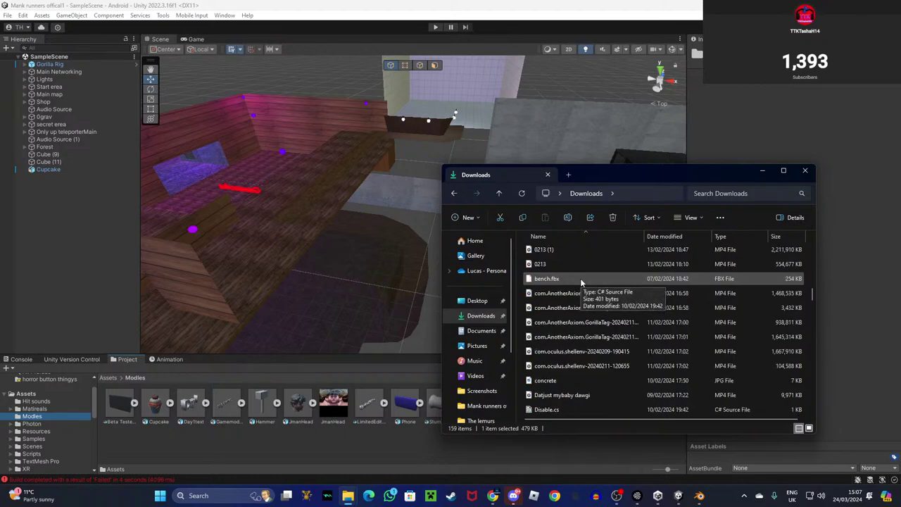
scroll(581, 278, up, 2)
drag(546, 321, 365, 446)
Look through the newer files in Downloads for further models to import, and close the file window.
scroll(573, 316, up, 2)
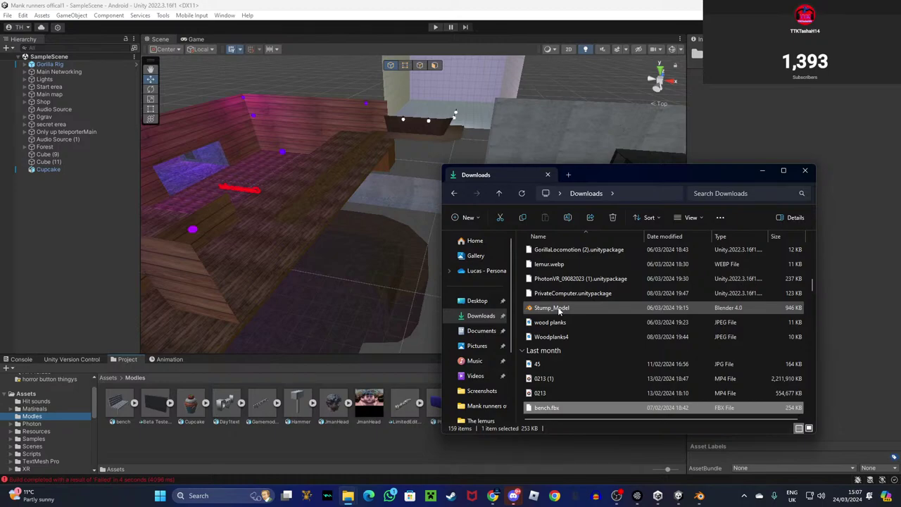
scroll(559, 311, up, 1)
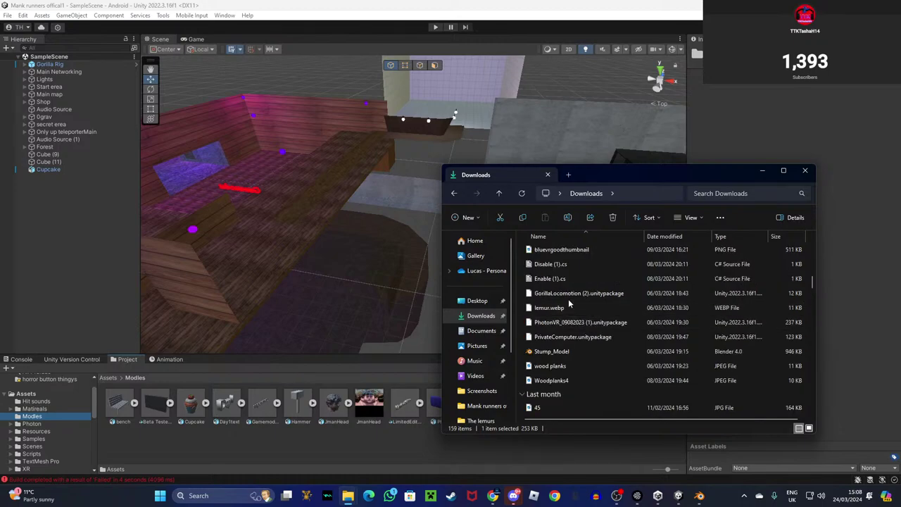
scroll(569, 302, up, 2)
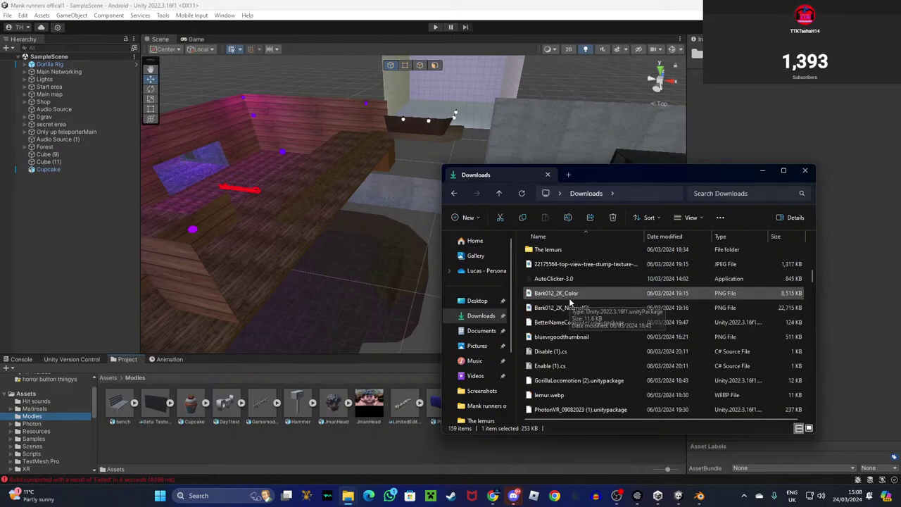
scroll(559, 335, up, 1)
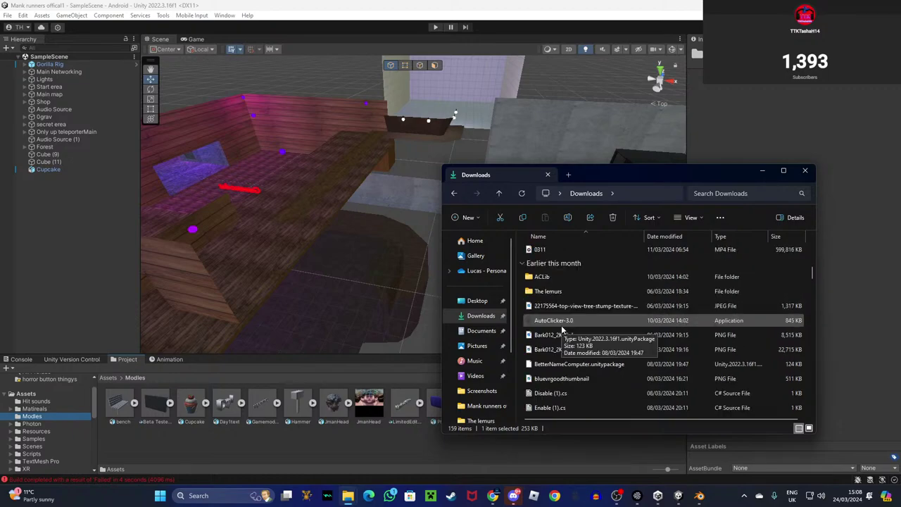
scroll(561, 327, up, 4)
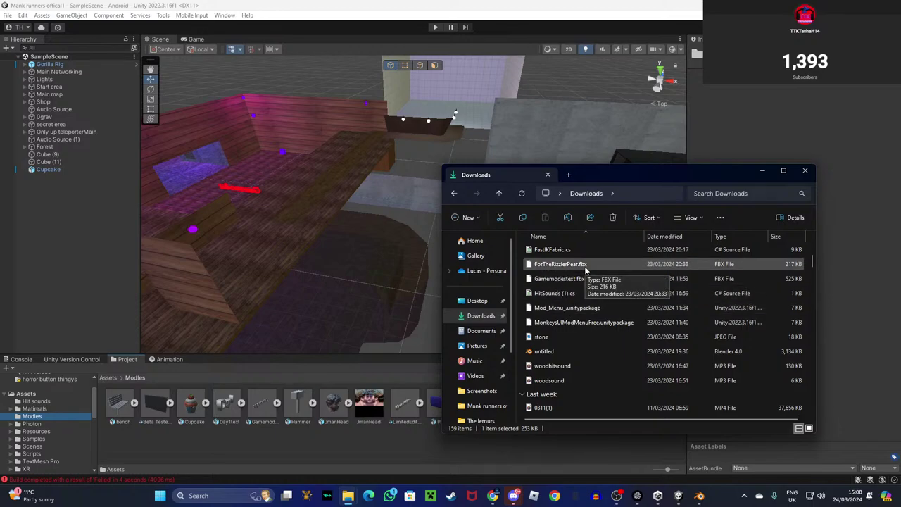
scroll(584, 266, up, 1)
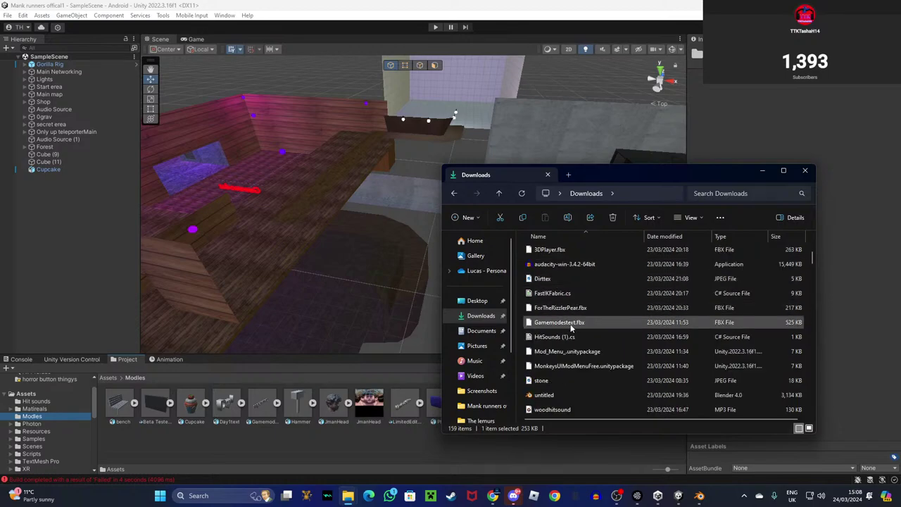
scroll(570, 326, up, 1)
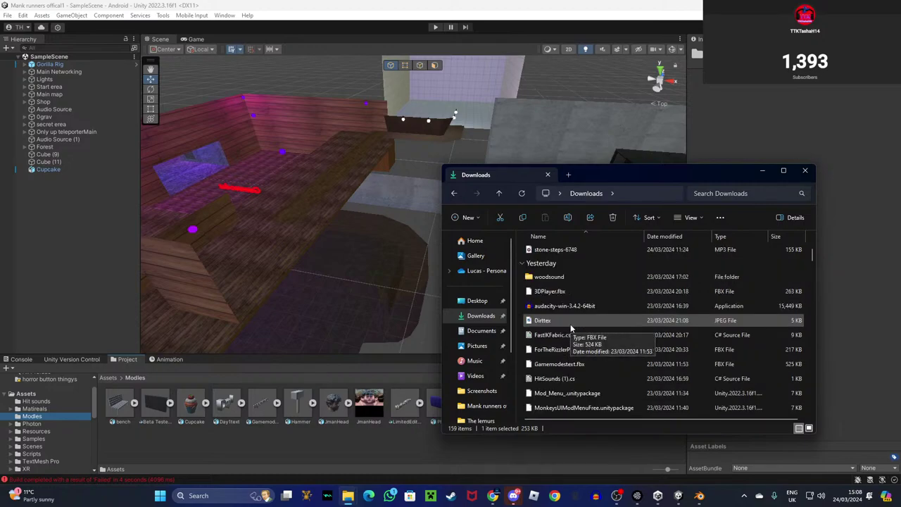
scroll(570, 324, up, 1)
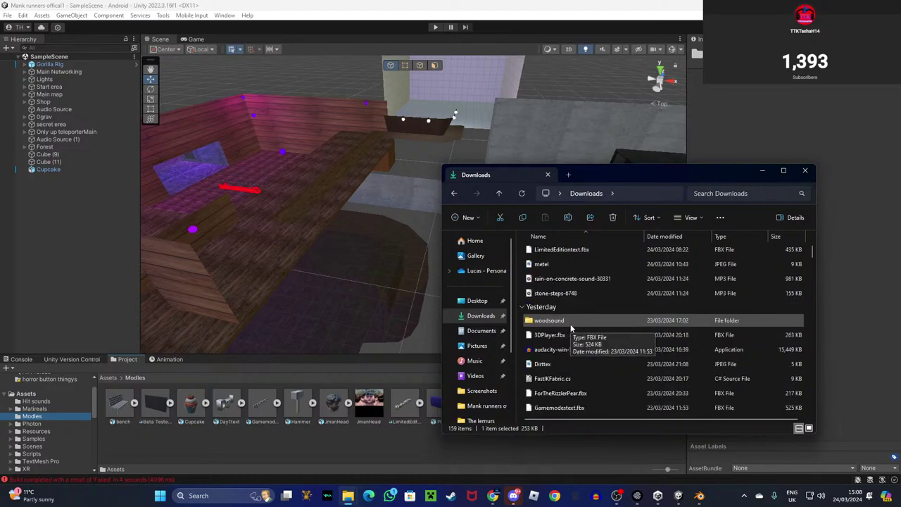
scroll(566, 333, up, 1)
scroll(567, 334, up, 2)
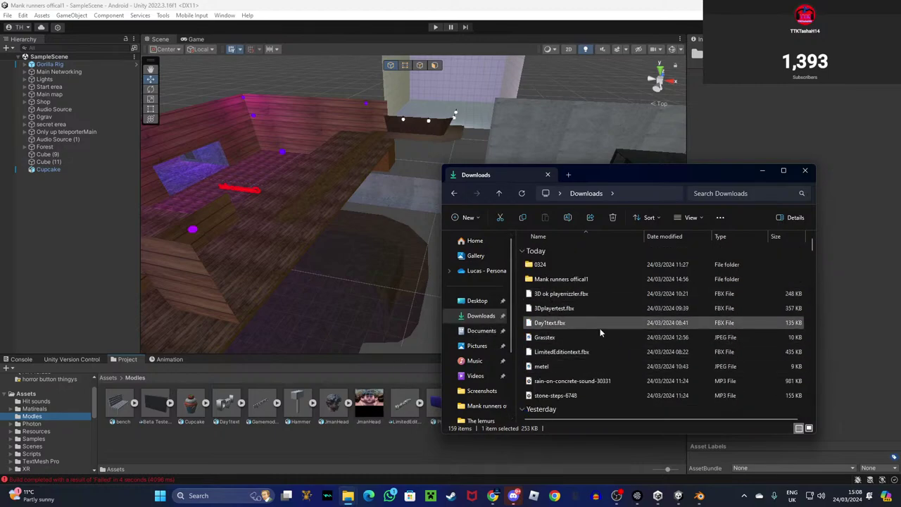
click(598, 325)
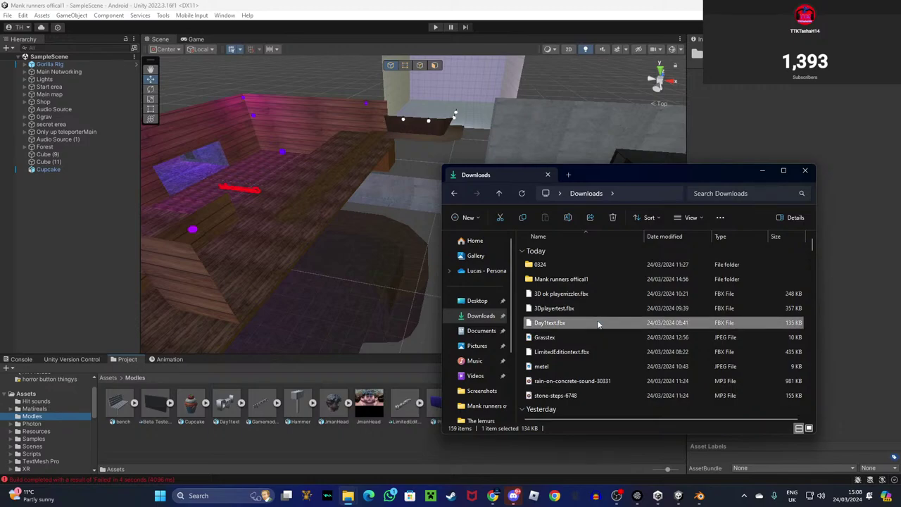
click(805, 171)
Open the Matireals assets folder and show the end of its contents.
right_drag(595, 296, 615, 218)
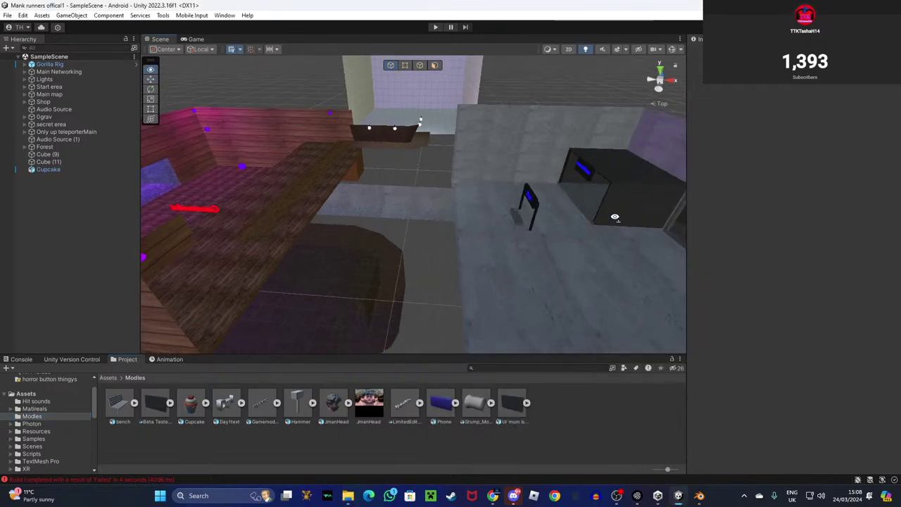
right_drag(546, 239, 436, 366)
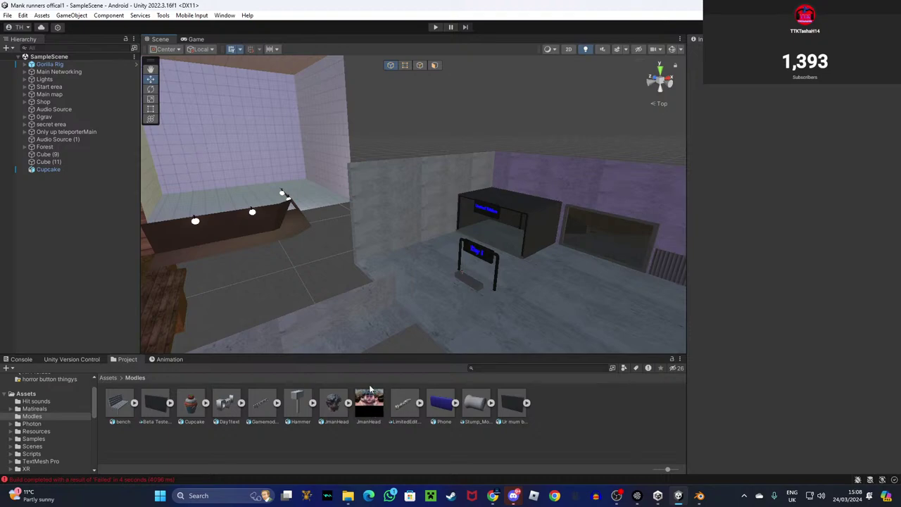
double_click(46, 409)
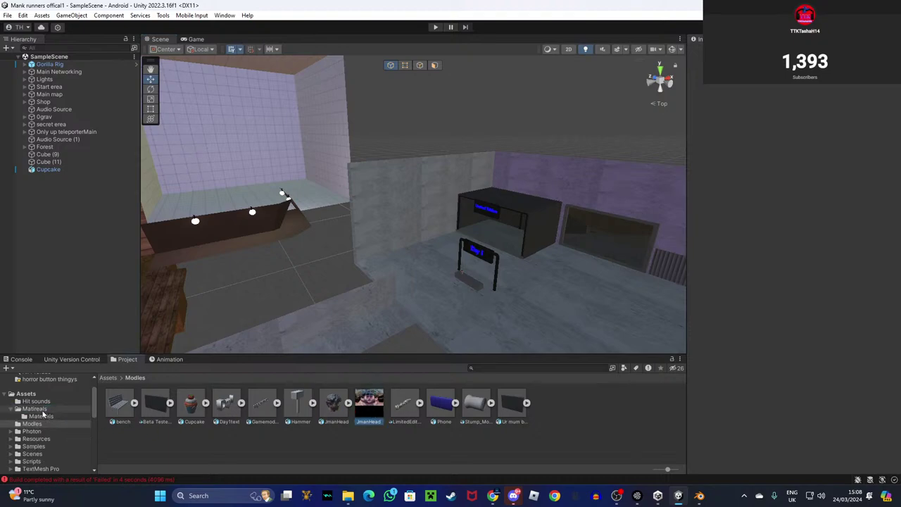
click(35, 409)
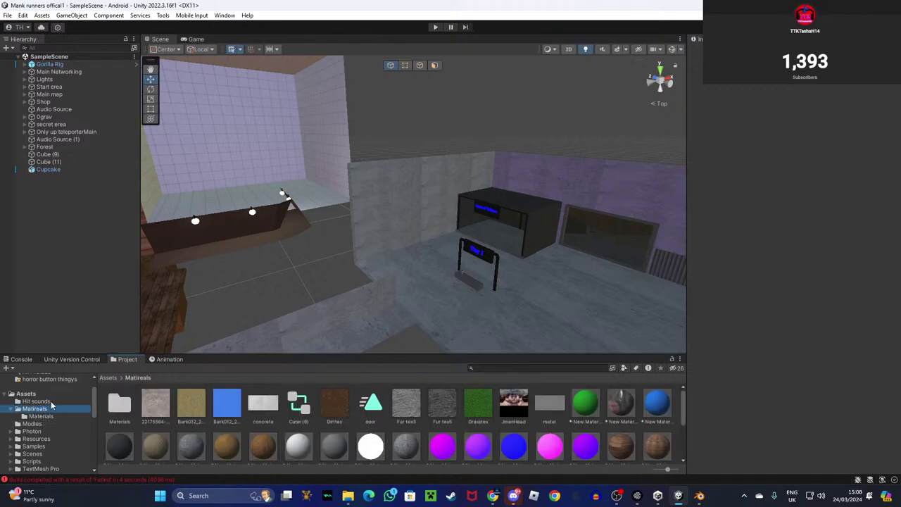
double_click(126, 416)
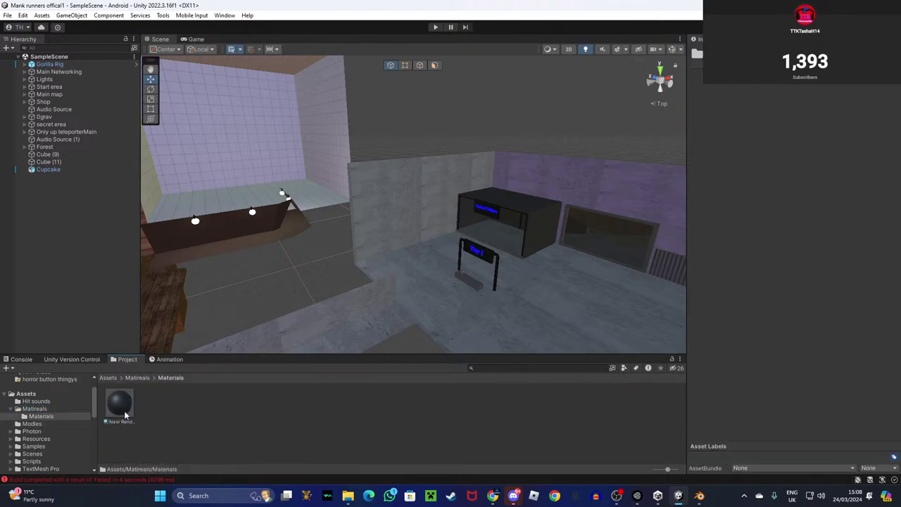
click(35, 409)
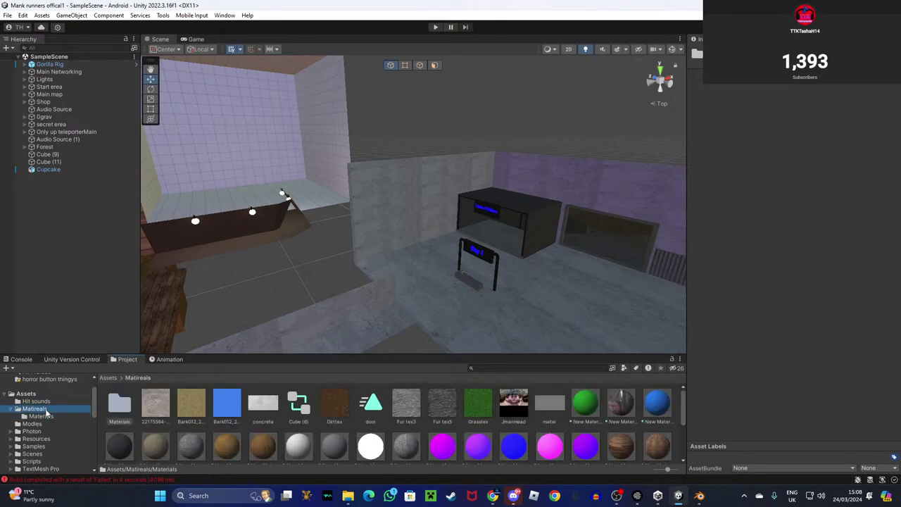
scroll(497, 425, down, 5)
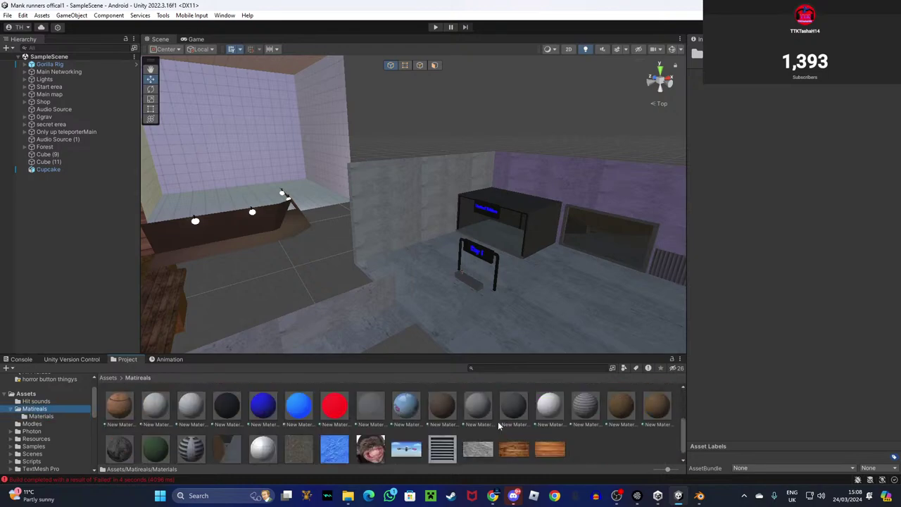
Create a new material in the Matireals folder, set its smoothness to 0 and assign the JmanHead texture as its albedo.
right_click(613, 456)
mouse_move(721, 184)
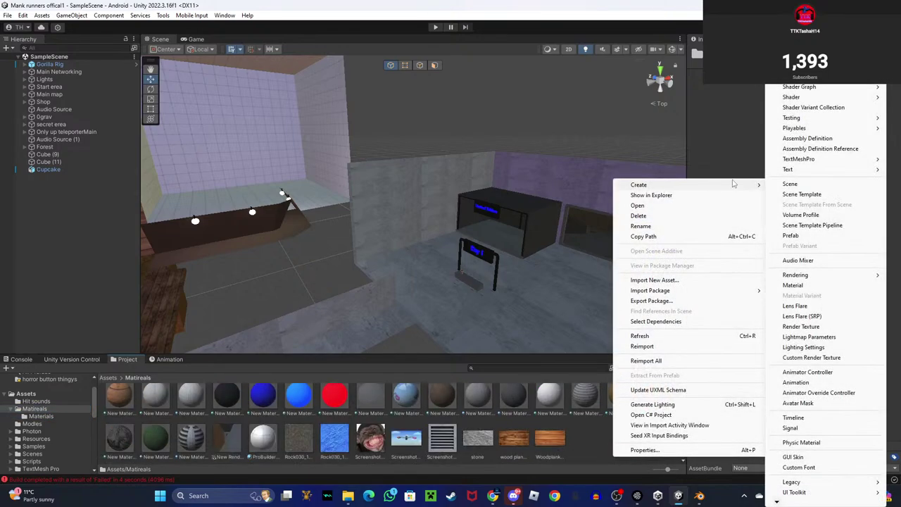
click(795, 285)
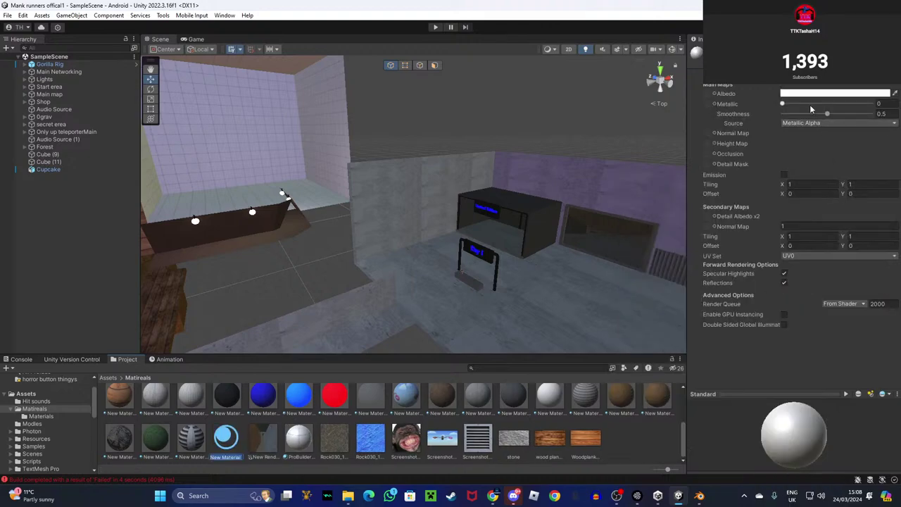
drag(814, 114, 731, 117)
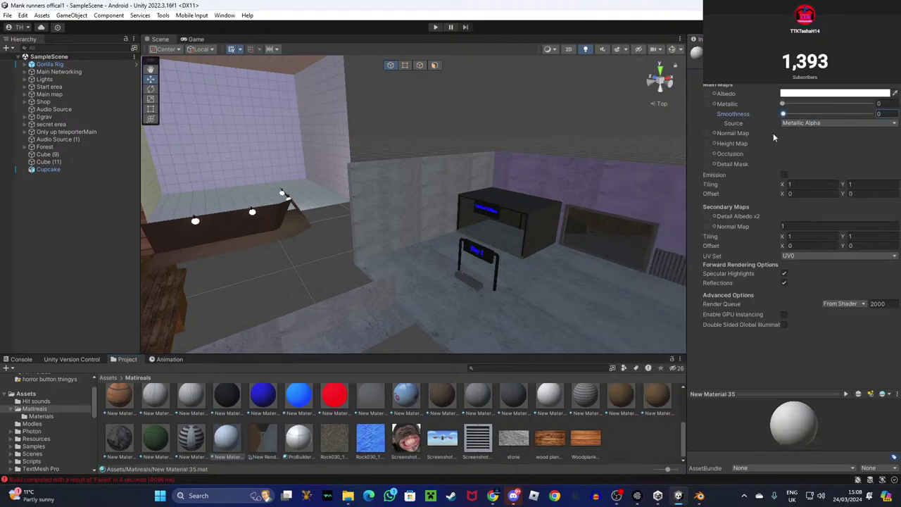
scroll(375, 438, up, 5)
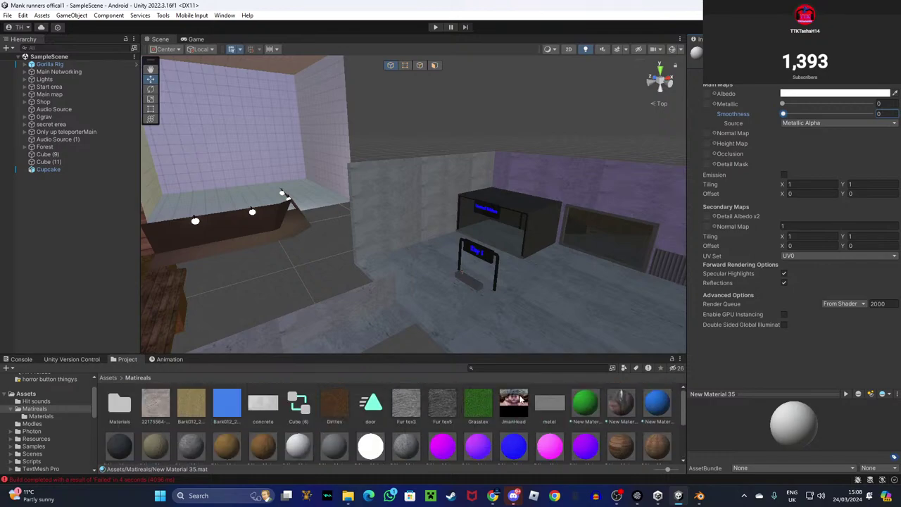
drag(716, 96, 707, 94)
In face selection mode, select the face strips of one secret room wall on Cube (4) and move them outward to enlarge the room.
right_drag(555, 230, 479, 117)
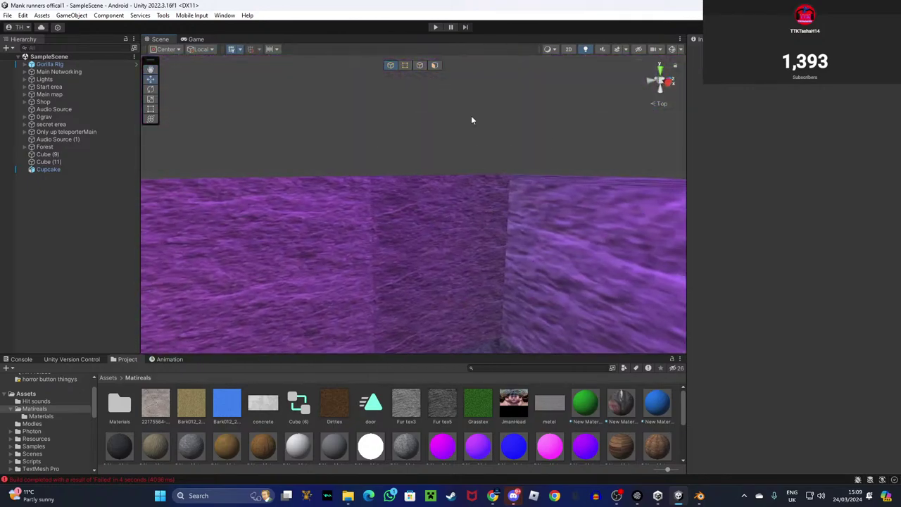
click(434, 66)
click(592, 274)
right_drag(570, 250, 615, 179)
shift+click(510, 239)
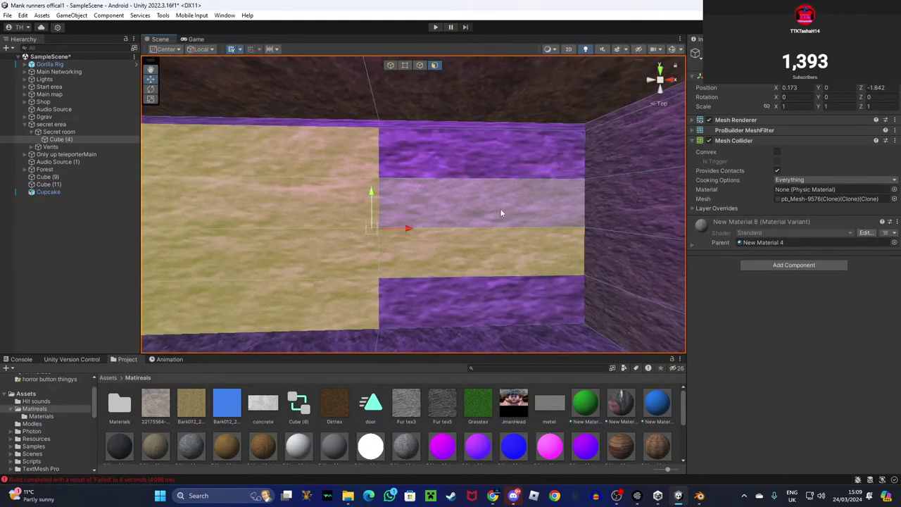
shift+click(501, 215)
shift+click(500, 144)
right_drag(445, 283, 247, 338)
key(s)
drag(484, 166, 724, 171)
Select all face strips of the secret room's adjacent long wall and pull them outward along the X axis to widen the room.
right_drag(492, 207, 383, 140)
key(w)
click(388, 144)
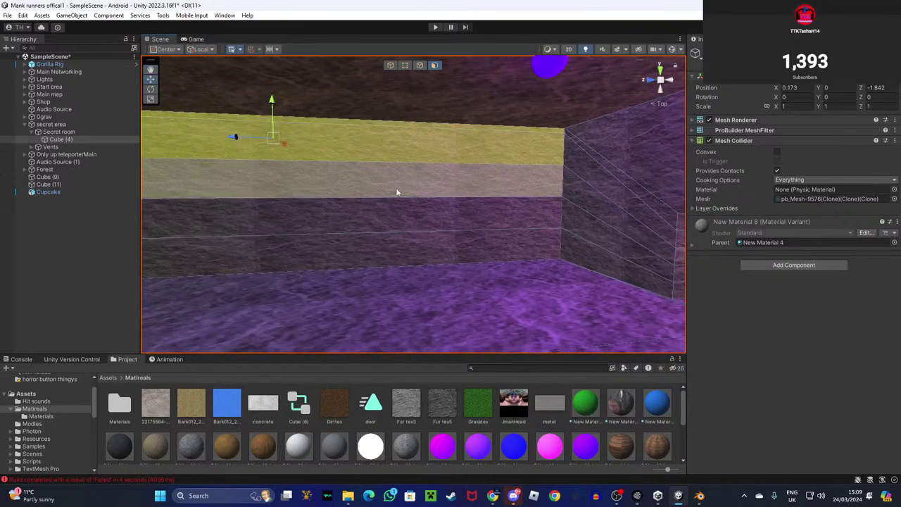
right_drag(415, 207, 584, 144)
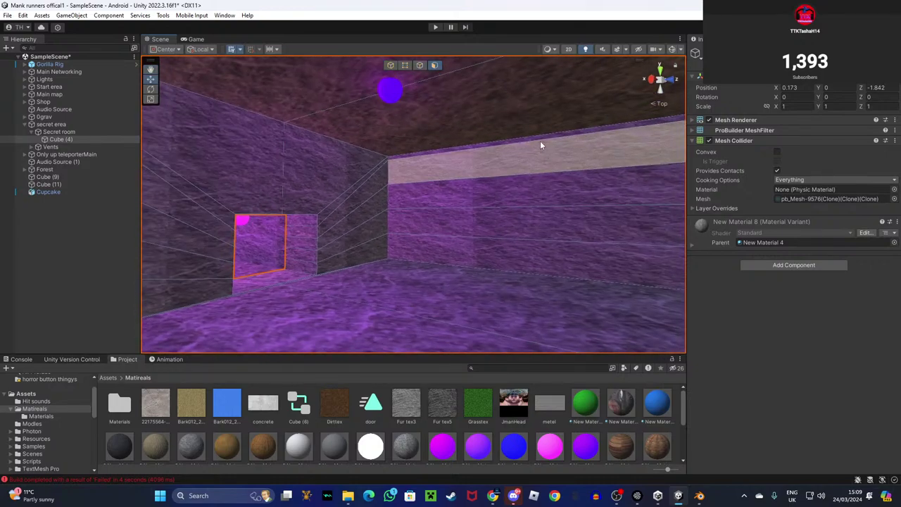
right_drag(539, 141, 333, 227)
key(s)
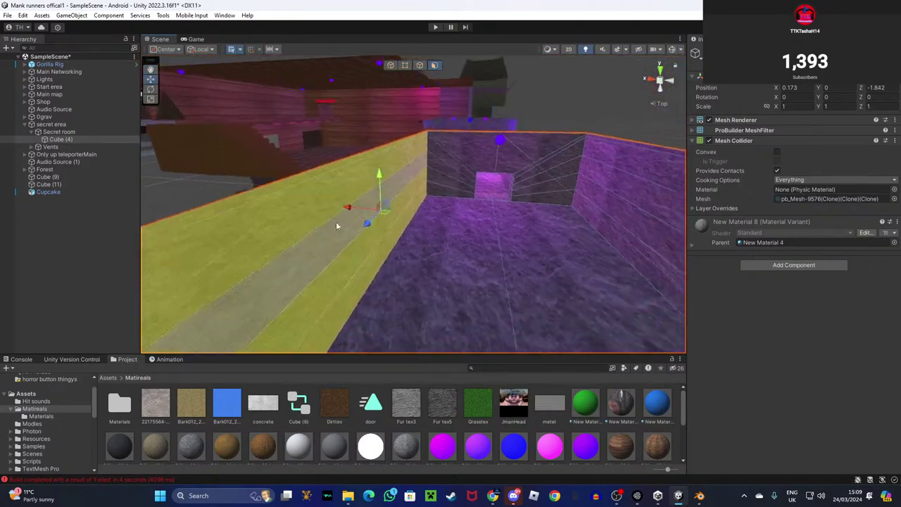
drag(354, 208, 231, 181)
Select the secret room's ceiling face, move it vertically to change the room's height, and clear the selection.
right_drag(232, 181, 443, 174)
key(w)
click(425, 116)
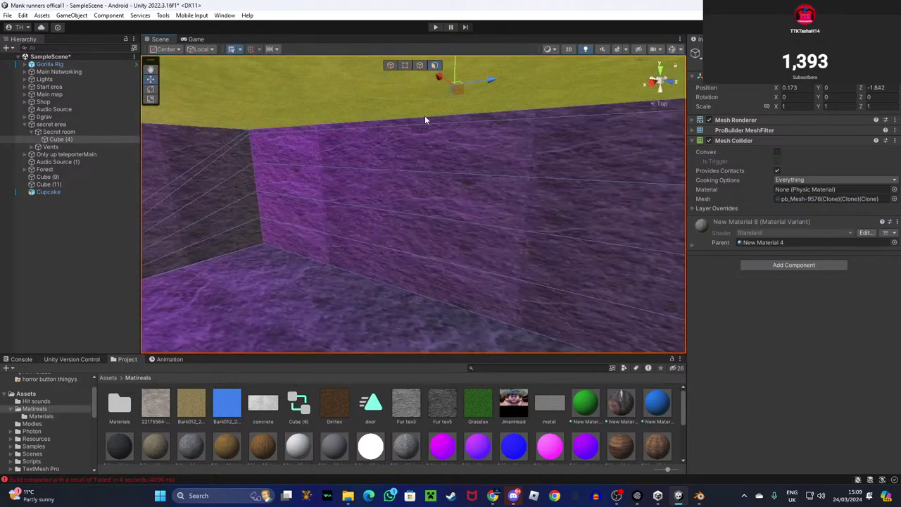
drag(424, 124, 413, 282)
right_drag(413, 282, 405, 280)
alt+drag(406, 279, 521, 178)
right_drag(513, 187, 454, 169)
click(300, 258)
key(w)
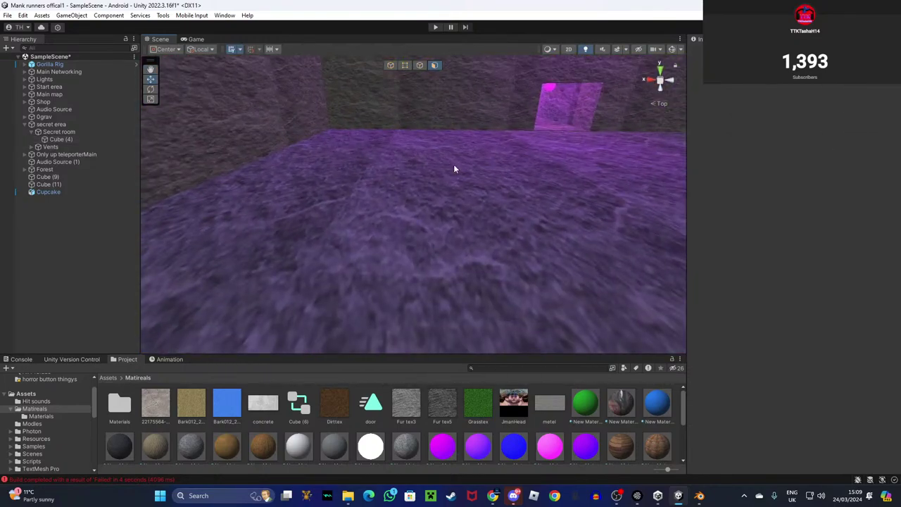
Return to the root Assets folder and select the base Cube of the Only up teleporter.
click(14, 394)
alt+drag(338, 239, 370, 241)
click(370, 241)
scroll(368, 236, up, 3)
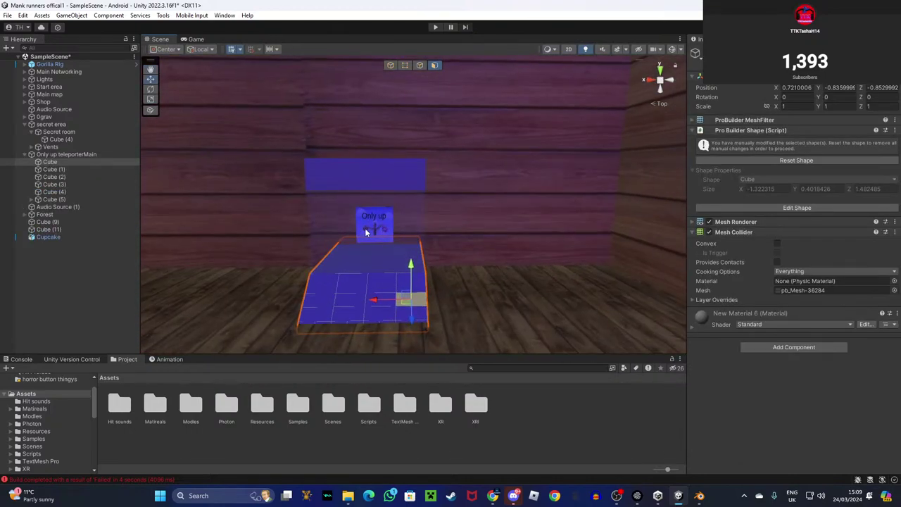
Copy Cube through Cube (4) from Only up teleporterMain and paste them at the scene's root level.
shift+click(354, 222)
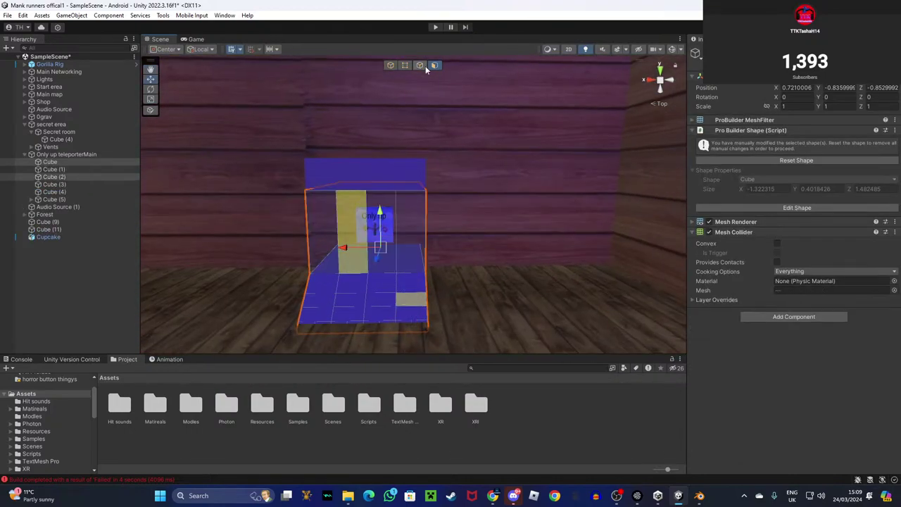
click(391, 65)
shift+click(369, 175)
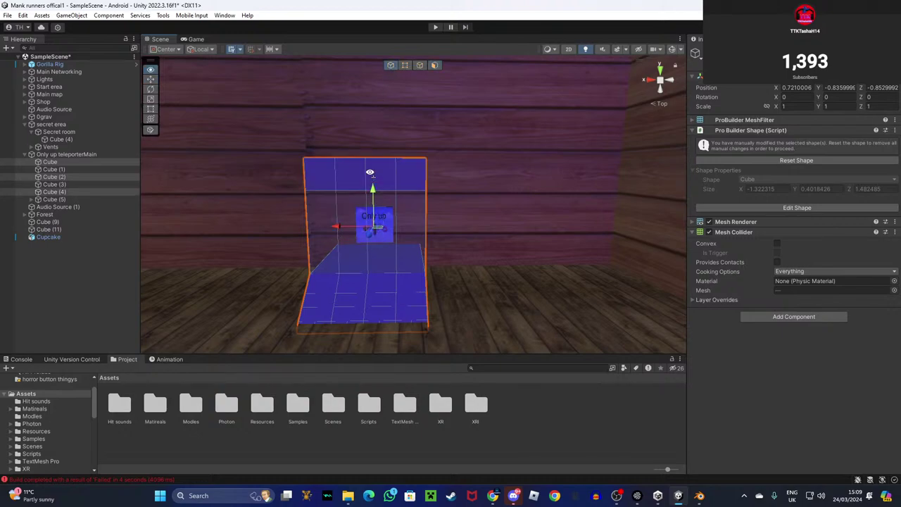
click(75, 169)
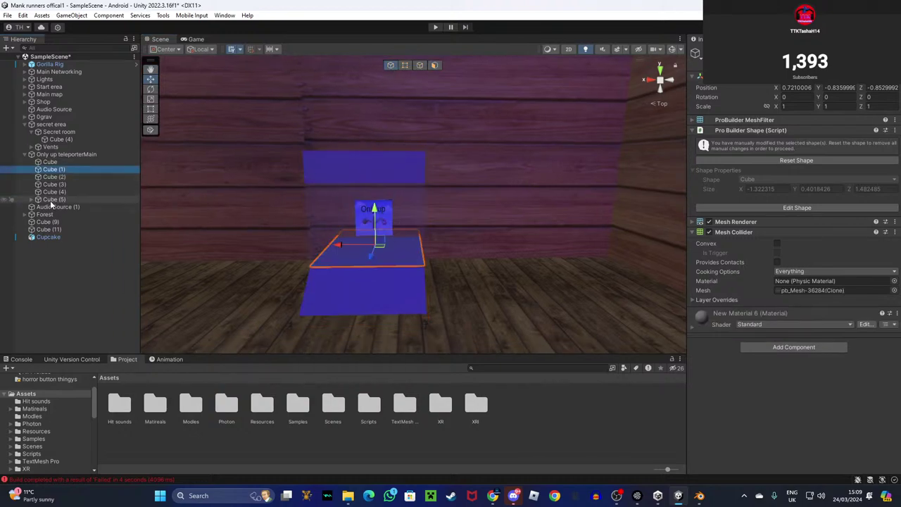
shift+click(50, 200)
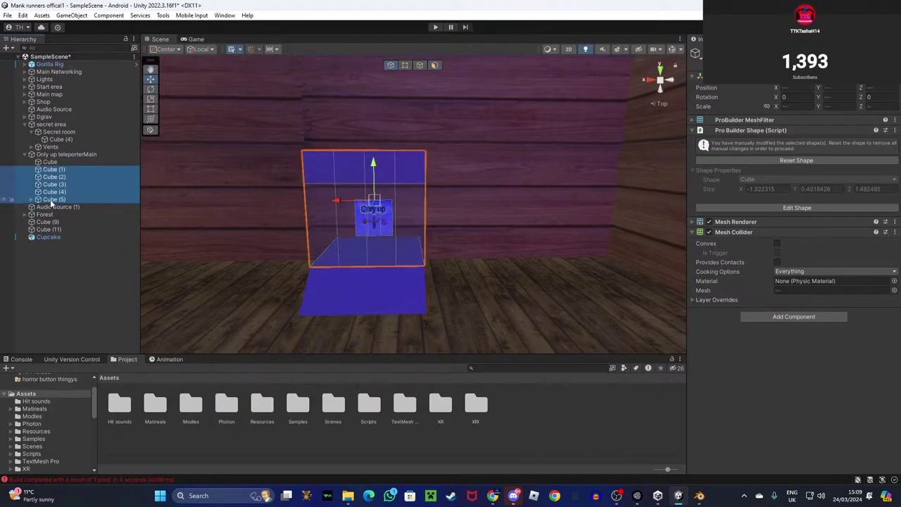
right_drag(422, 195, 374, 235)
shift+click(373, 237)
right_click(81, 171)
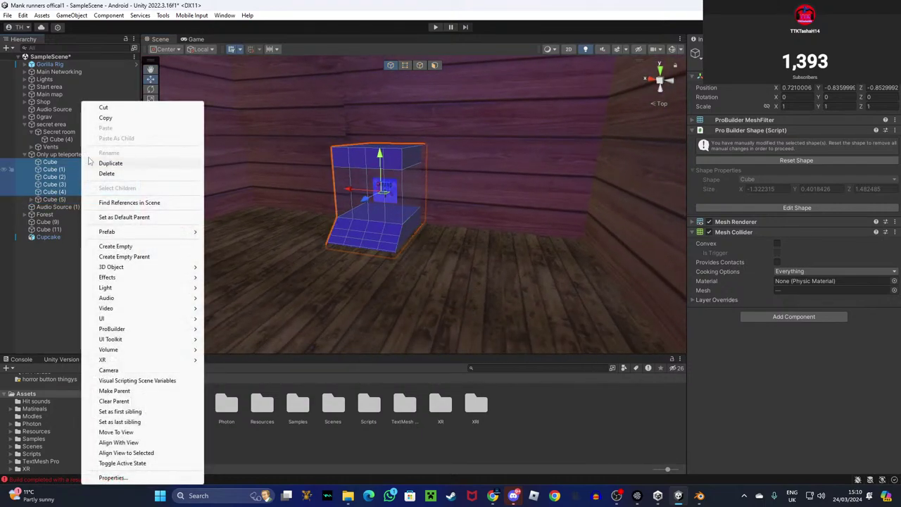
click(105, 118)
click(23, 154)
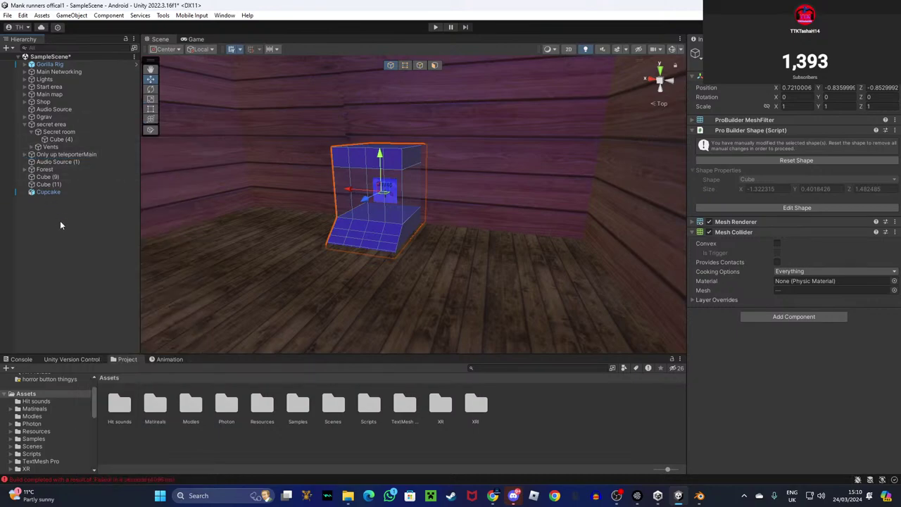
right_click(59, 218)
click(87, 250)
Move the pasted teleporter cubes out of the wooden area and onto the floor of the large purple-lit stone room.
right_drag(395, 204, 190, 245)
key(s)
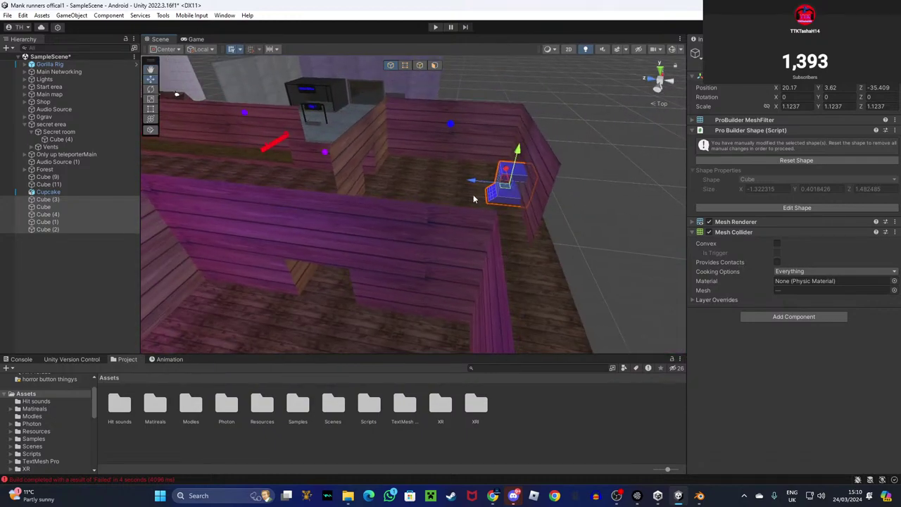
right_drag(197, 172, 505, 65)
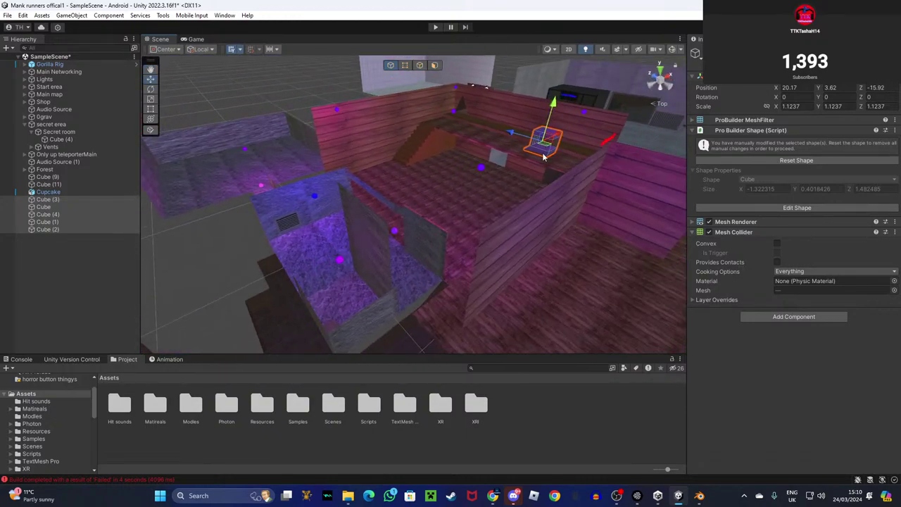
drag(557, 137, 367, 195)
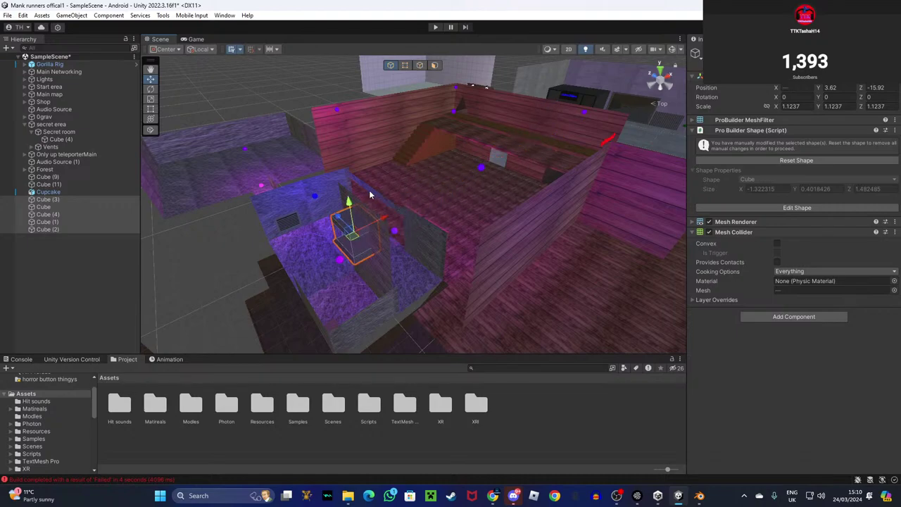
right_drag(311, 122, 228, 165)
drag(198, 180, 238, 310)
right_drag(373, 211, 317, 254)
drag(287, 221, 323, 179)
click(324, 181)
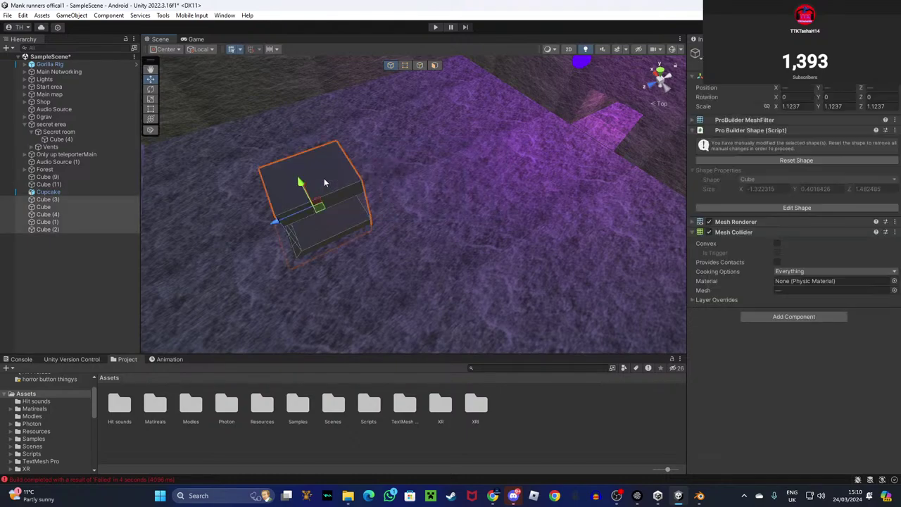
Move the pasted cubes across the stone room into the corner on the doorway side.
right_drag(279, 223, 310, 167)
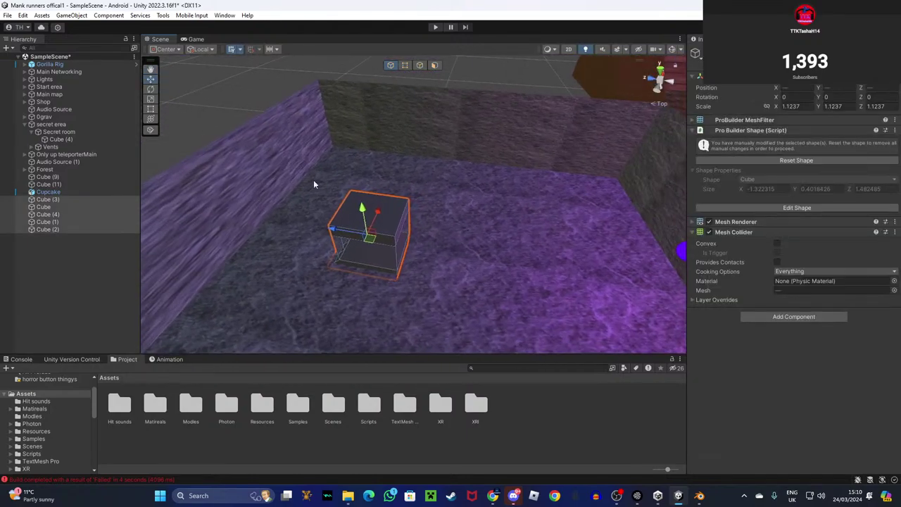
drag(362, 237, 613, 302)
right_drag(613, 302, 663, 226)
drag(638, 224, 476, 193)
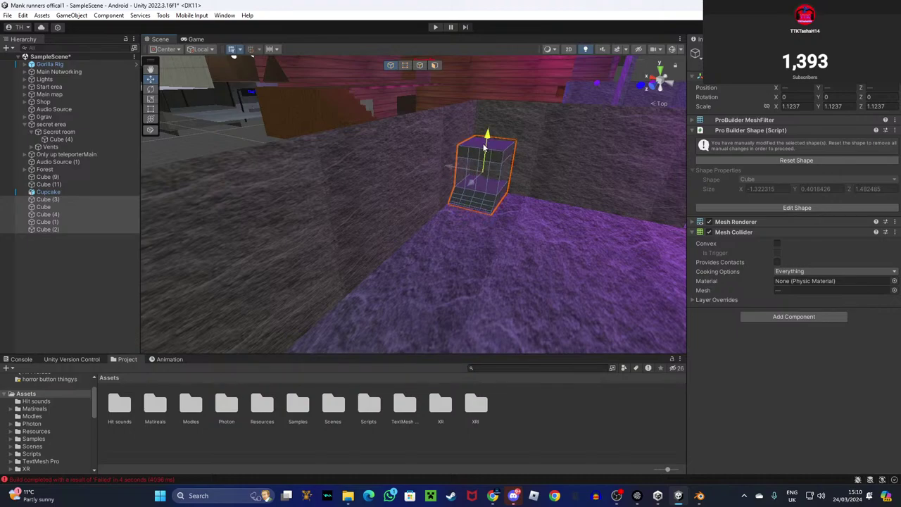
Shift the pasted cubes tight against the corner wall, raise them slightly above the floor, and deselect them.
right_drag(485, 149, 359, 130)
key(w)
drag(358, 116, 326, 115)
right_drag(350, 115, 452, 124)
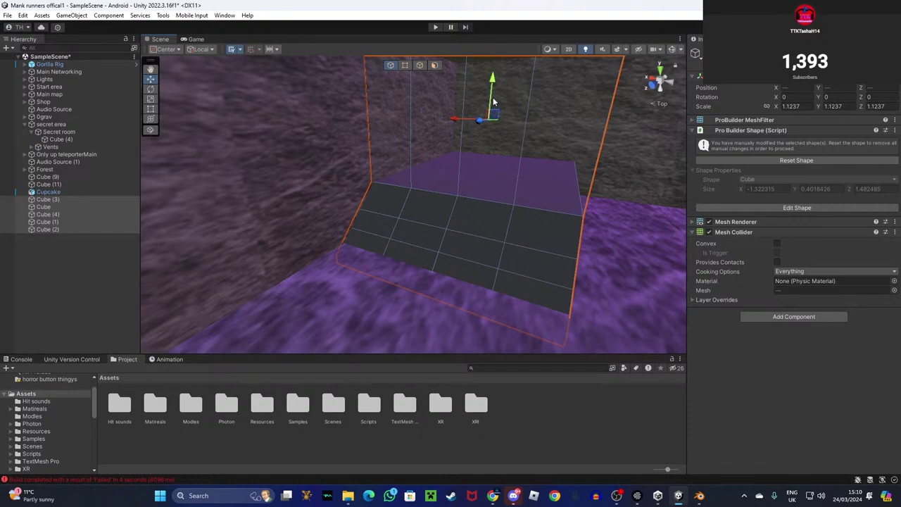
drag(492, 100, 491, 94)
right_drag(478, 128, 535, 236)
click(504, 253)
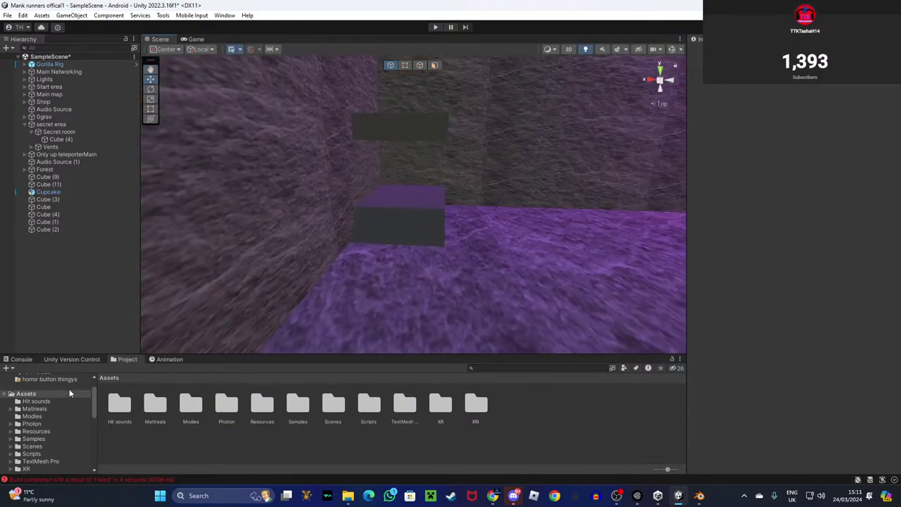
Open the Modles asset folder.
right_drag(274, 302, 405, 303)
double_click(196, 410)
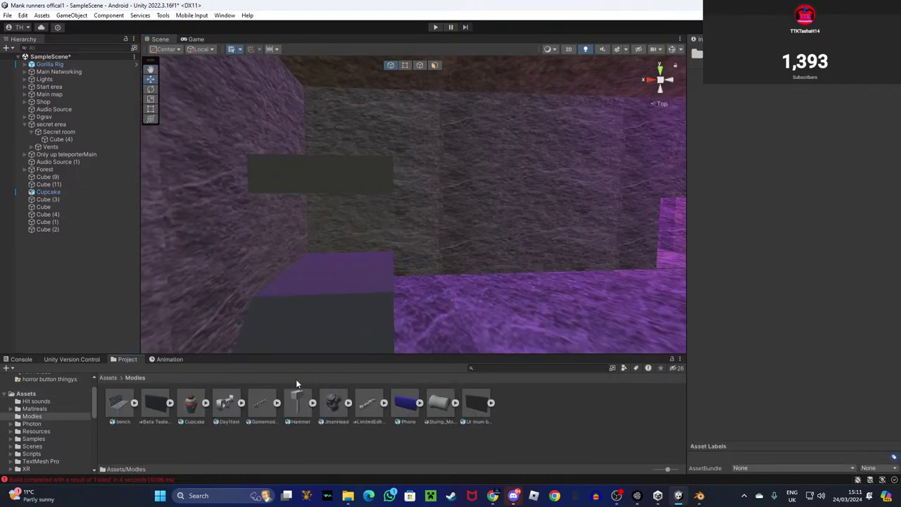
right_drag(485, 349, 370, 356)
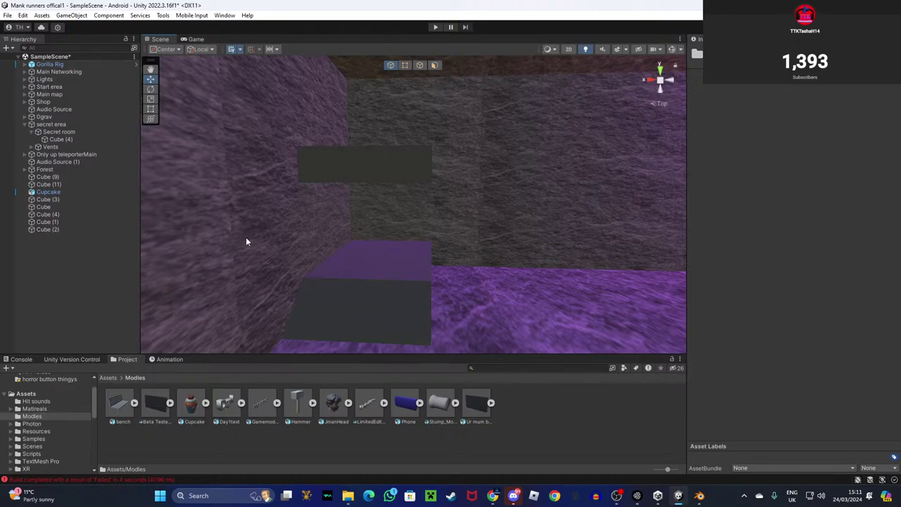
right_drag(350, 241, 378, 241)
right_drag(416, 274, 427, 272)
drag(334, 405, 533, 296)
right_drag(534, 295, 420, 228)
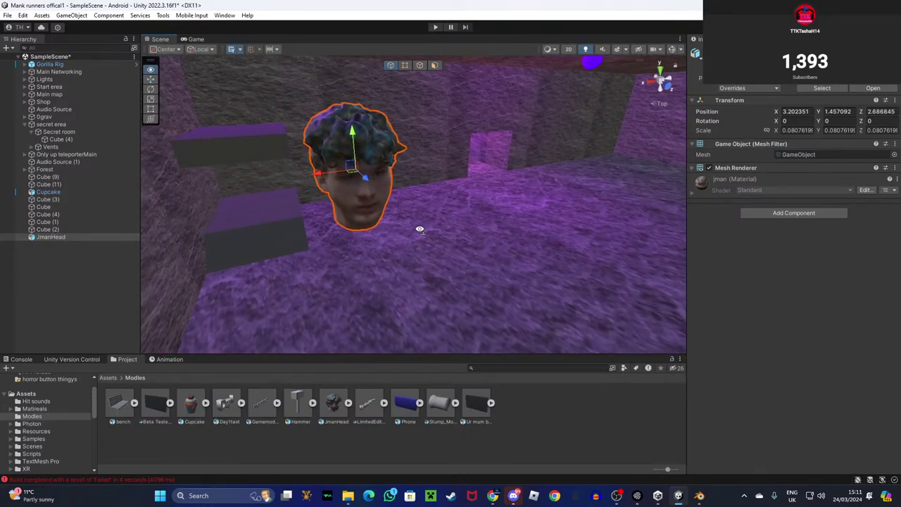
right_click(59, 242)
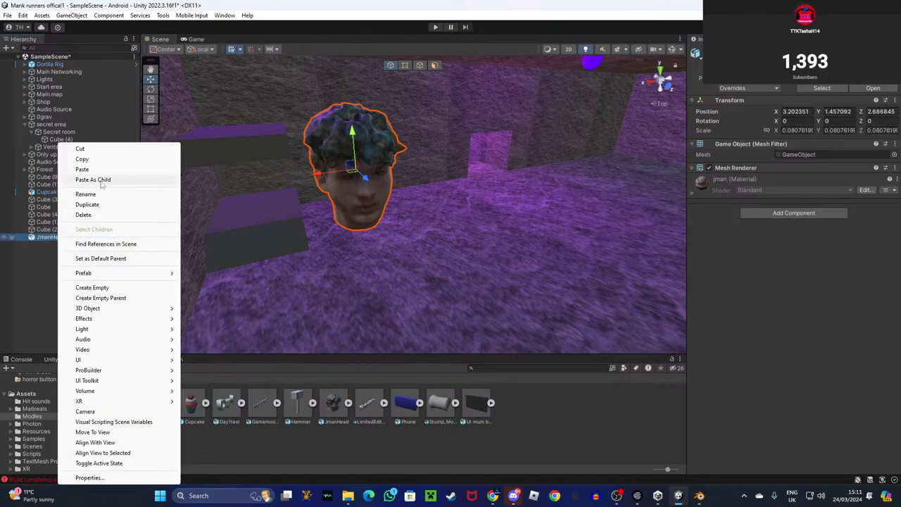
click(86, 218)
Move the purple light Sphere (6) along Z to about 59.3, toward the middle of the stone room.
right_drag(387, 225, 348, 179)
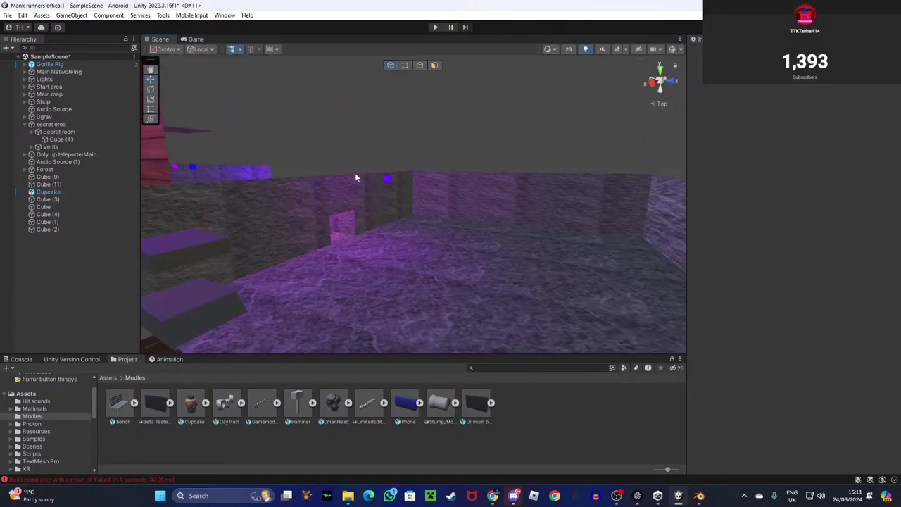
click(387, 179)
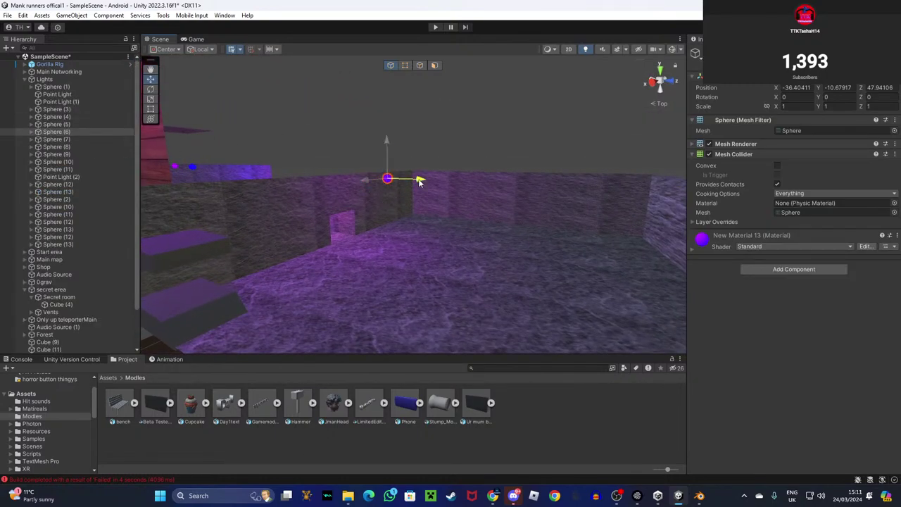
right_drag(561, 225, 479, 294)
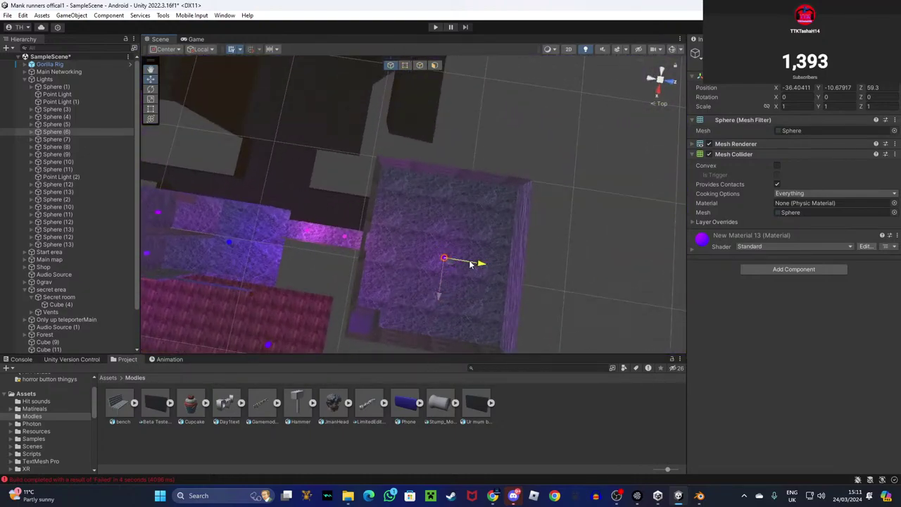
right_drag(452, 122, 379, 203)
Examine the stone room's doorway, corners, walls, floor lighting and the placed teleporter blocks from several viewpoints.
right_drag(260, 233, 569, 270)
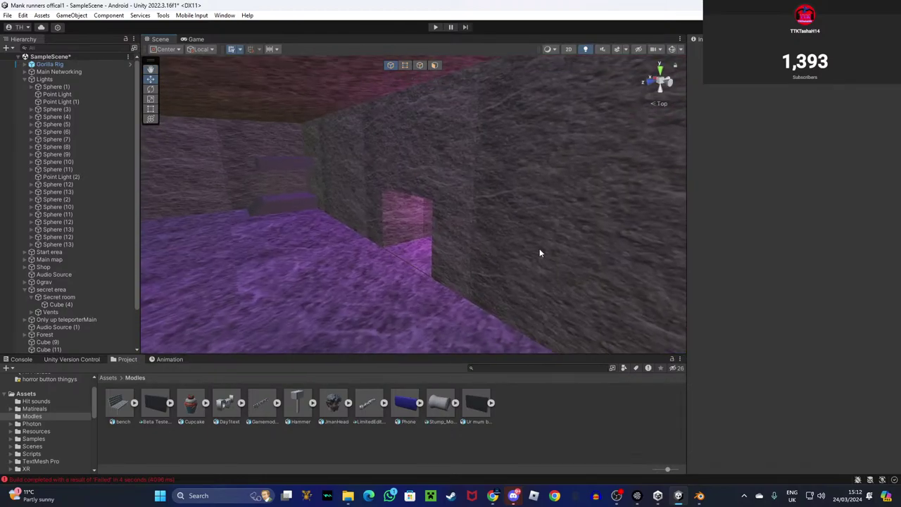
right_drag(296, 121, 394, 141)
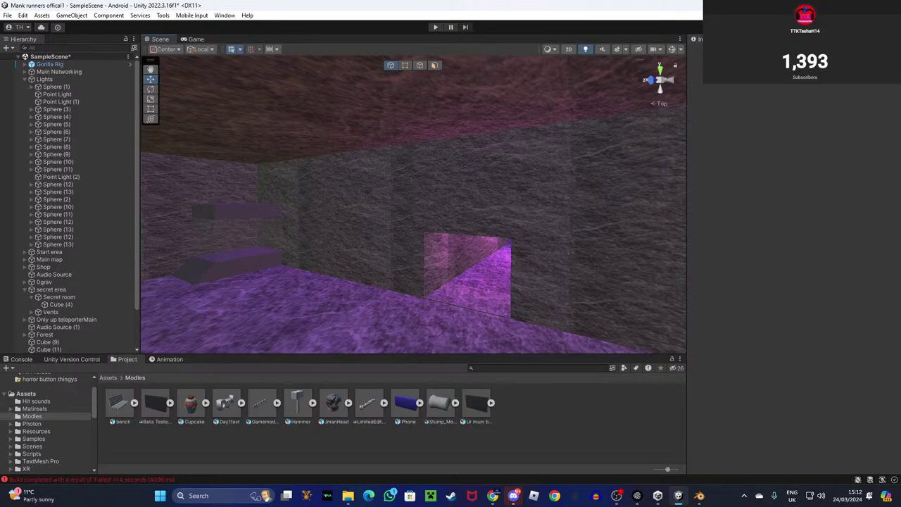
right_drag(420, 143, 511, 164)
key(s)
key(w)
key(w)
key(s)
key(w)
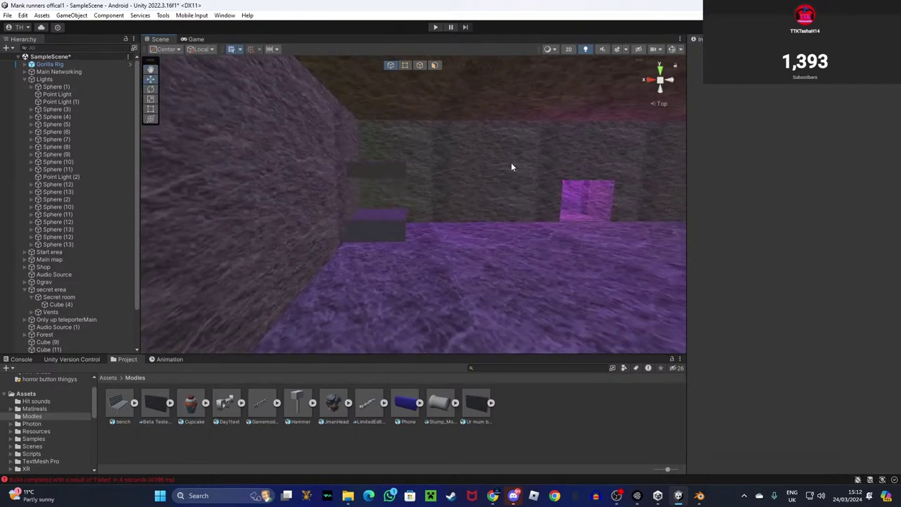
right_drag(514, 151, 440, 288)
key(w)
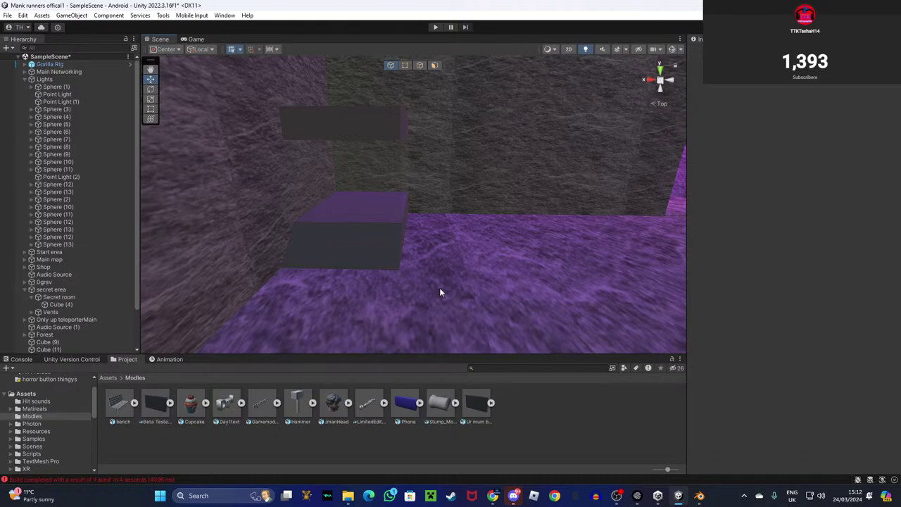
right_drag(456, 293, 570, 254)
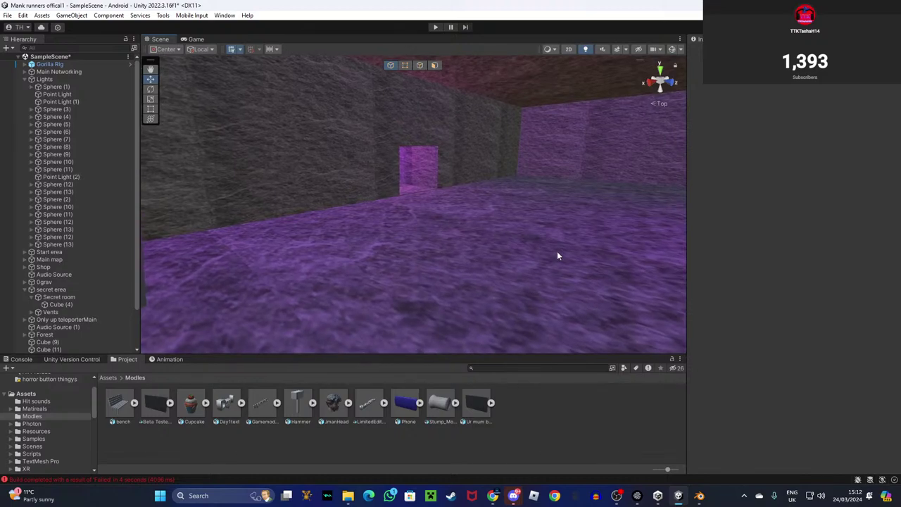
right_drag(287, 256, 402, 128)
right_drag(438, 160, 530, 190)
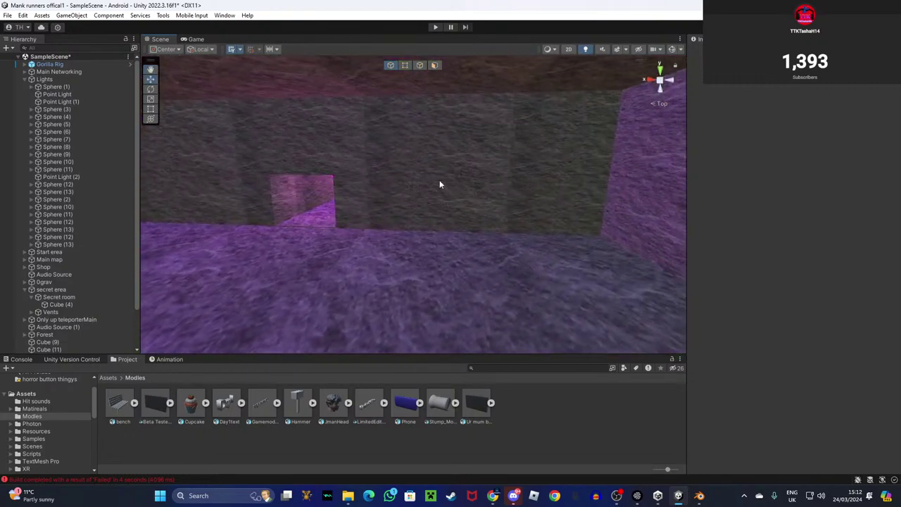
right_drag(550, 249, 485, 165)
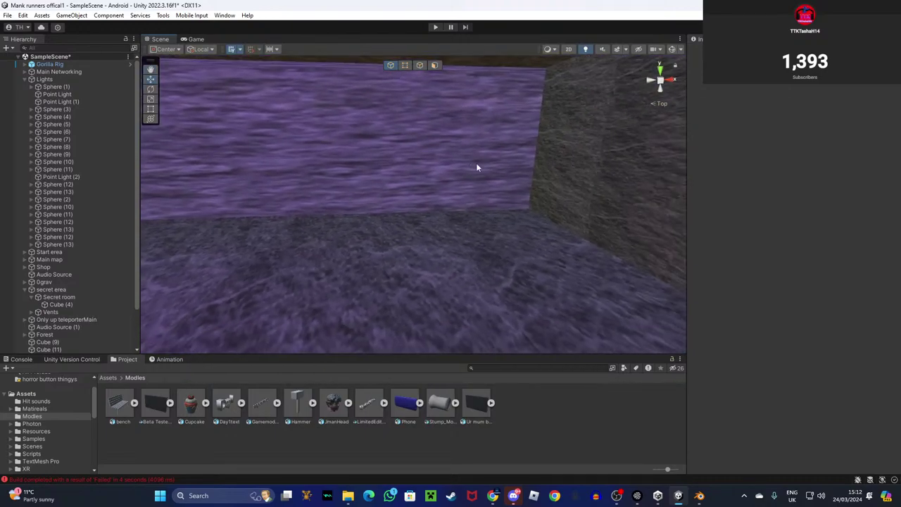
right_drag(565, 176, 381, 85)
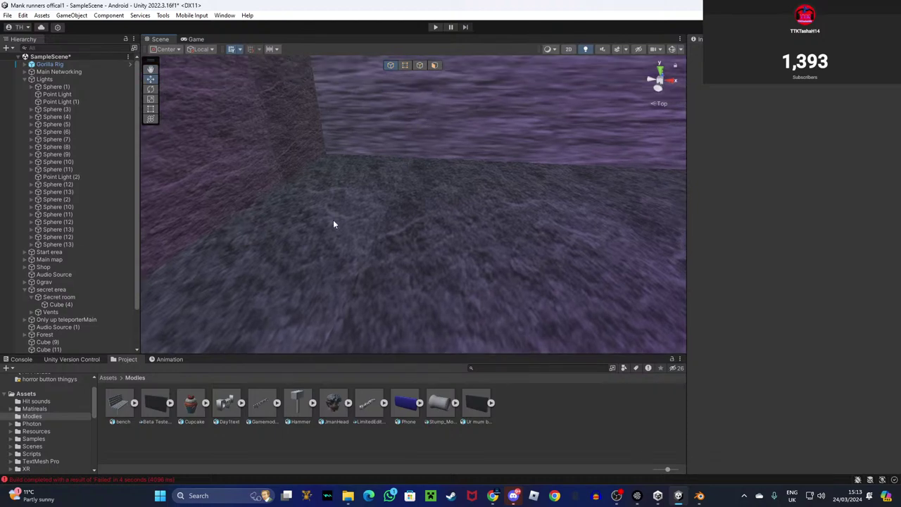
right_drag(353, 148, 283, 217)
scroll(435, 185, down, 1)
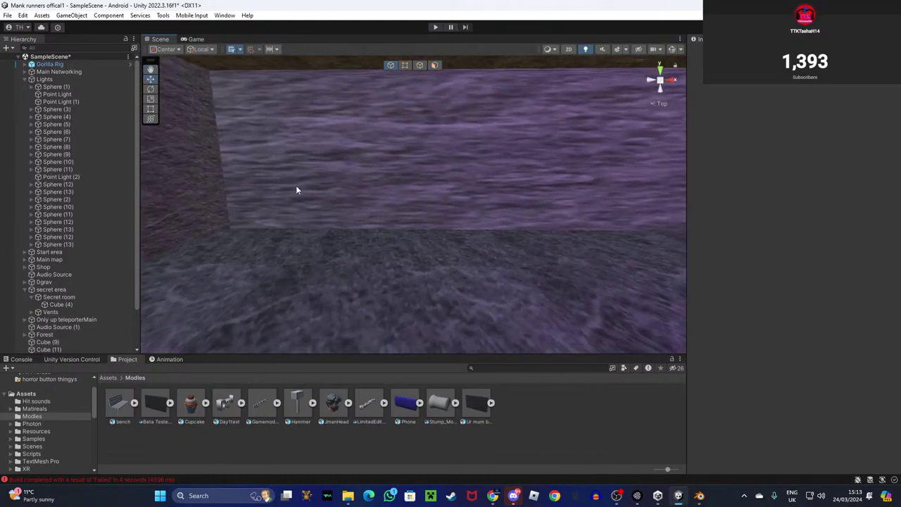
right_drag(289, 187, 462, 190)
right_drag(331, 165, 638, 274)
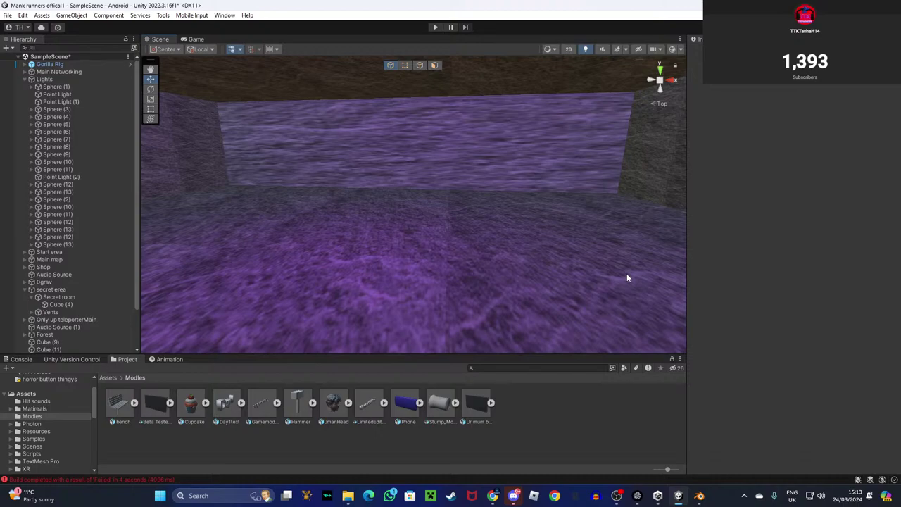
right_drag(380, 256, 430, 254)
Place the Beta Tester Badge model in the stone room.
right_drag(612, 233, 357, 336)
drag(190, 406, 367, 280)
right_drag(486, 247, 385, 214)
key(s)
scroll(279, 245, up, 1)
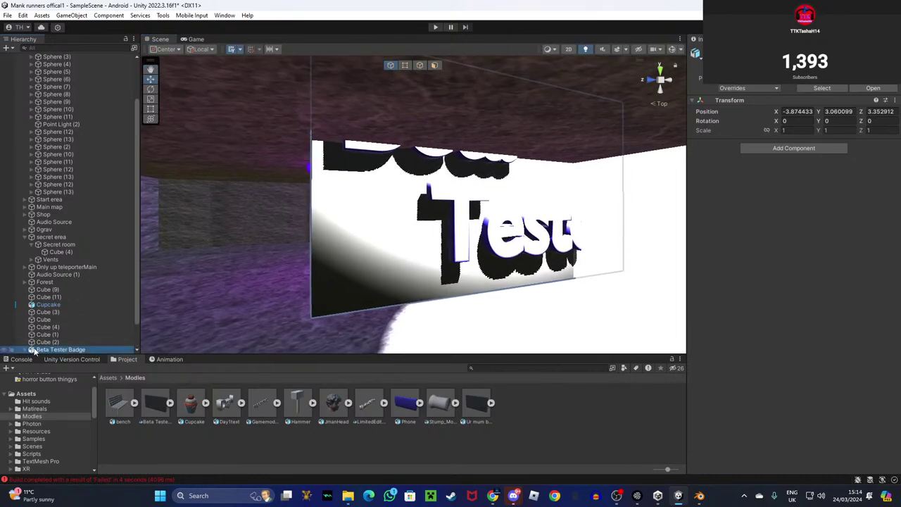
Delete the Light and Camera child objects from the Beta Tester Badge.
click(26, 350)
click(48, 341)
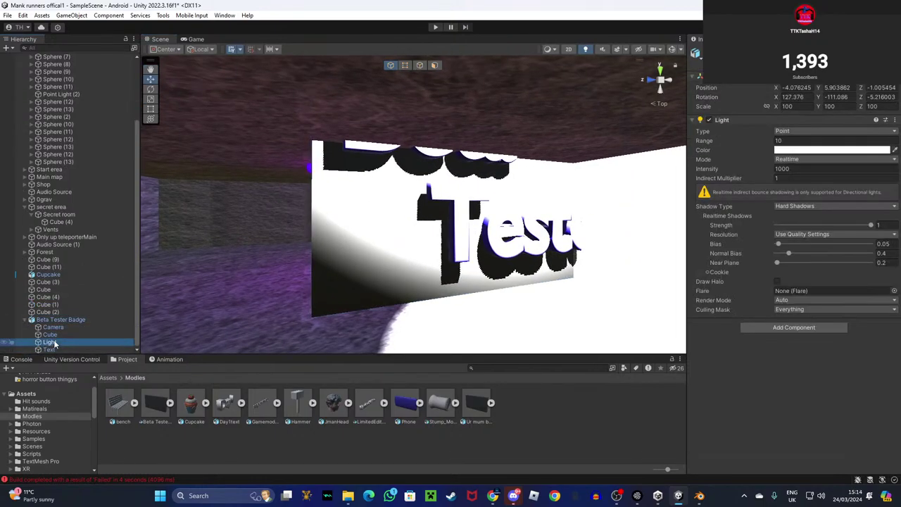
right_click(50, 341)
click(77, 204)
click(50, 335)
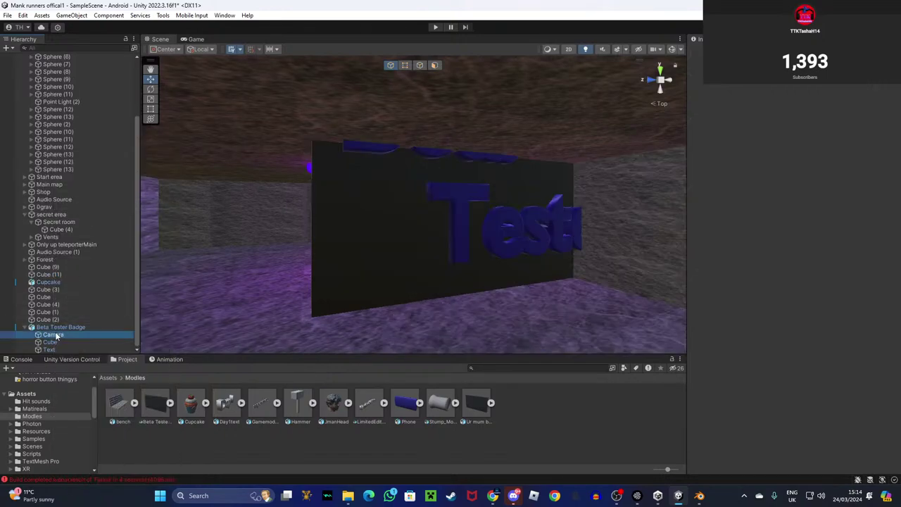
right_click(49, 334)
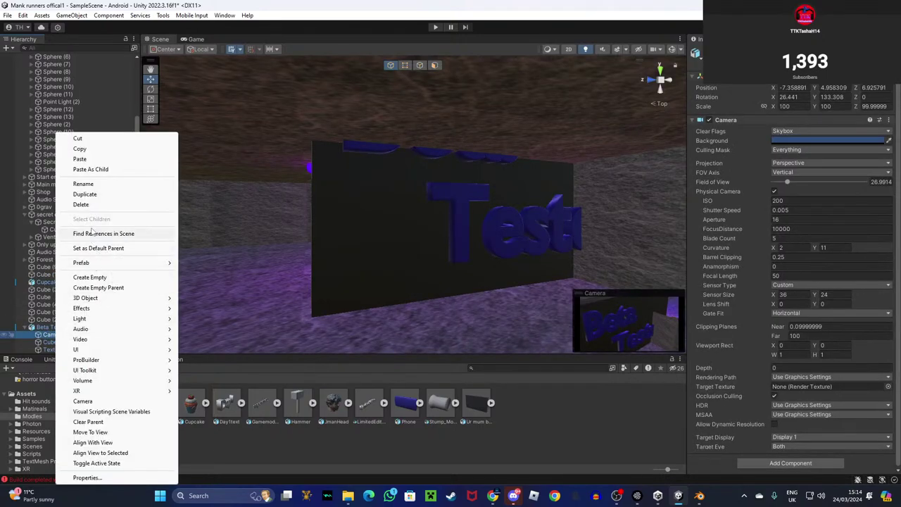
click(81, 204)
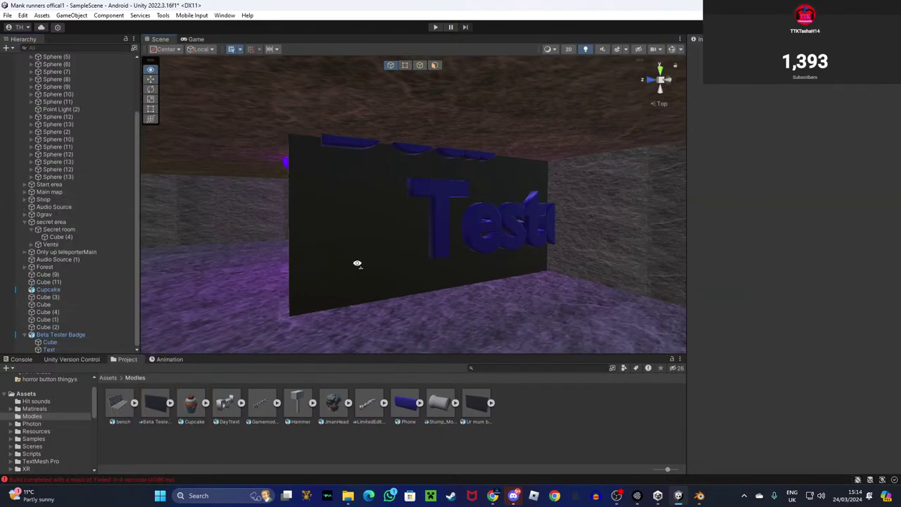
Scale the Beta Tester Badge down uniformly to about 0.107.
click(26, 334)
click(41, 350)
right_drag(435, 172, 349, 185)
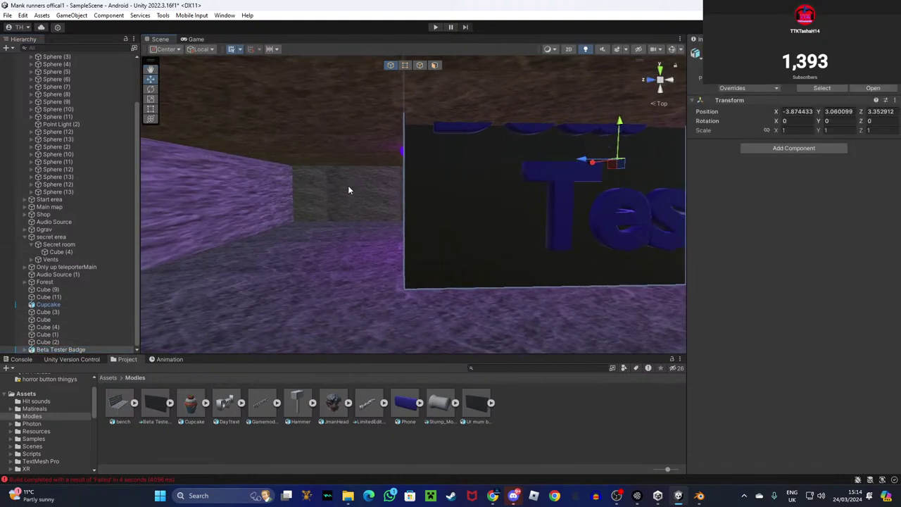
drag(617, 159, 591, 185)
right_drag(590, 184, 583, 159)
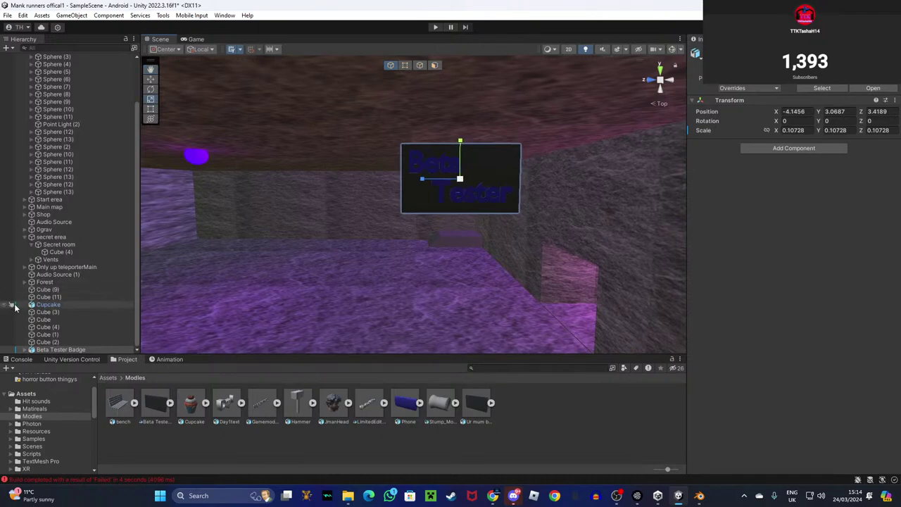
Collapse the Lights and secret erea groups in the scene hierarchy.
scroll(30, 144, up, 3)
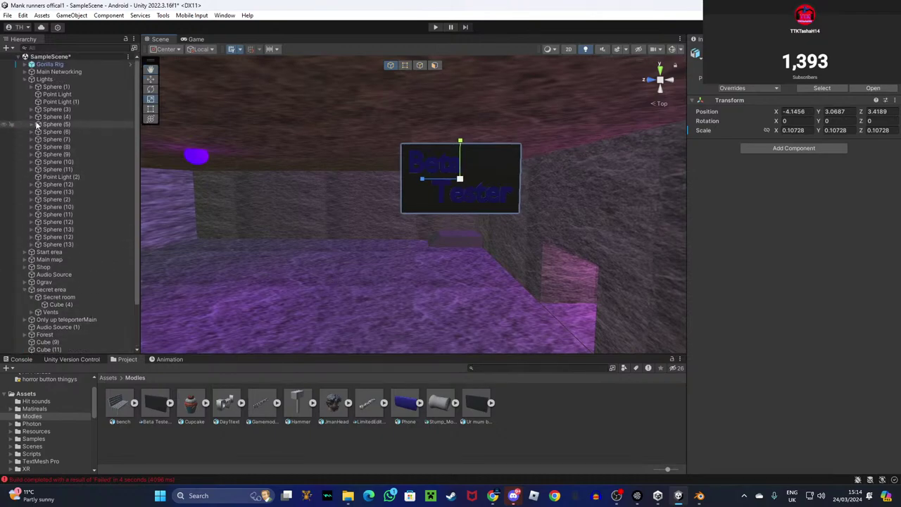
click(24, 79)
click(24, 124)
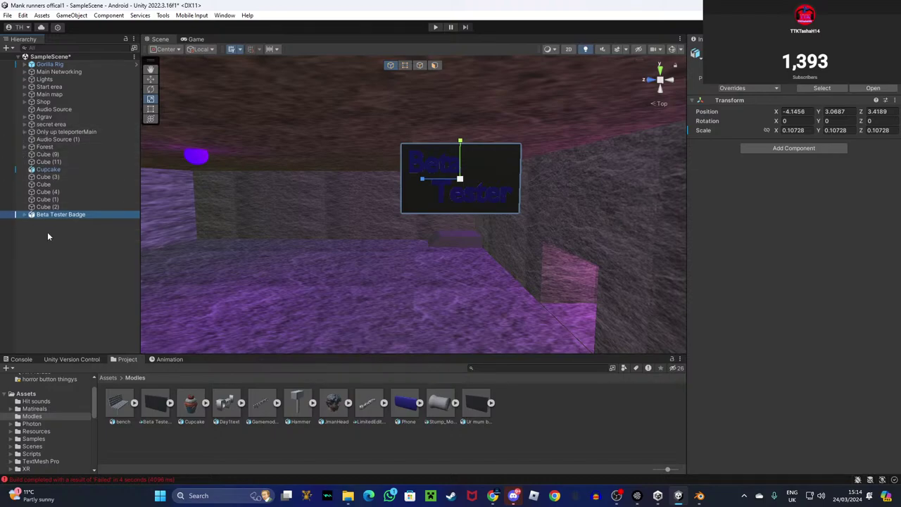
right_drag(425, 238, 442, 241)
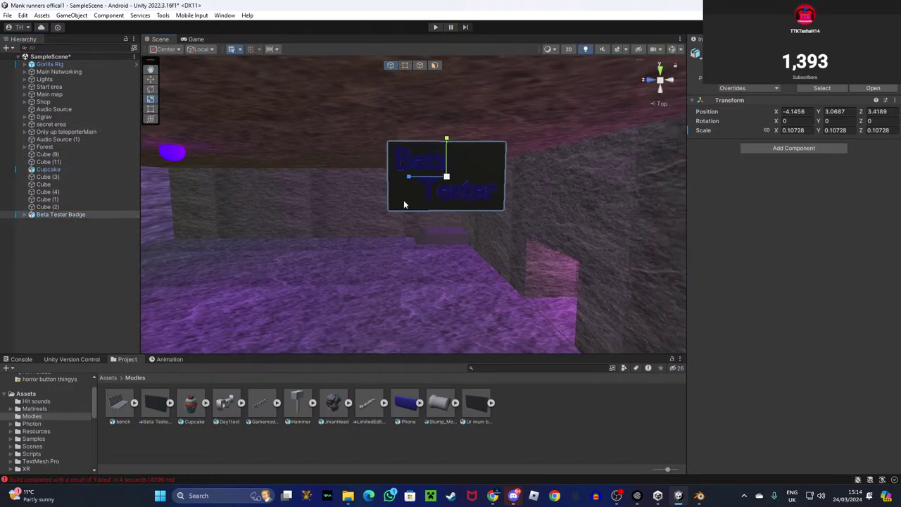
Apply the bright blue material from the Matireals folder to the badge's Beta Tester lettering.
click(43, 408)
scroll(492, 402, down, 1)
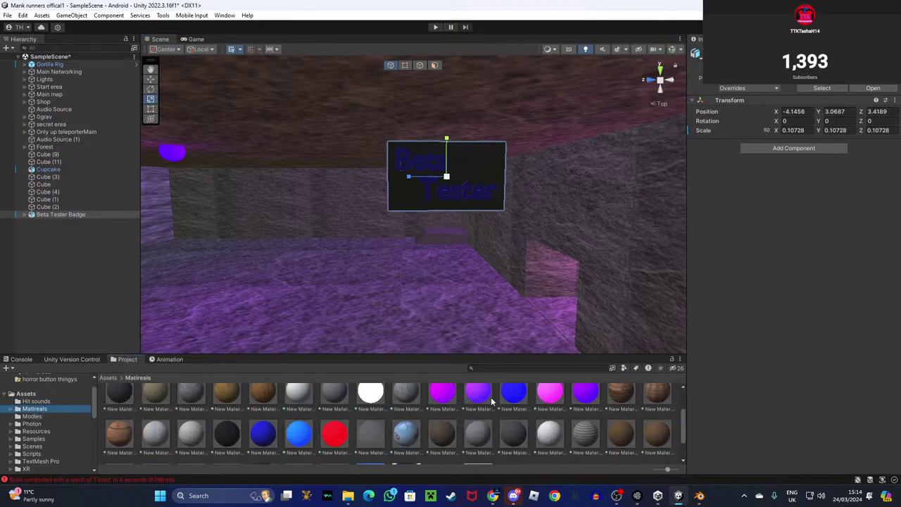
scroll(343, 431, down, 1)
scroll(493, 426, up, 3)
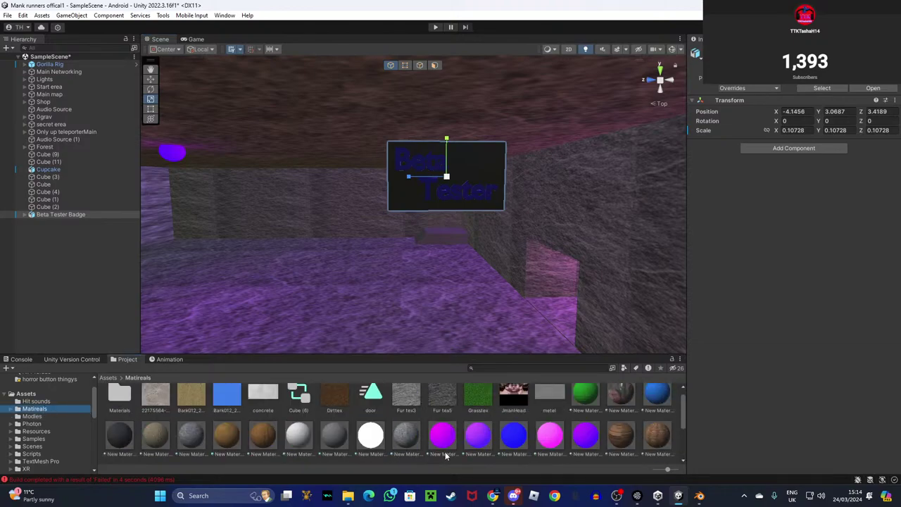
scroll(301, 415, down, 3)
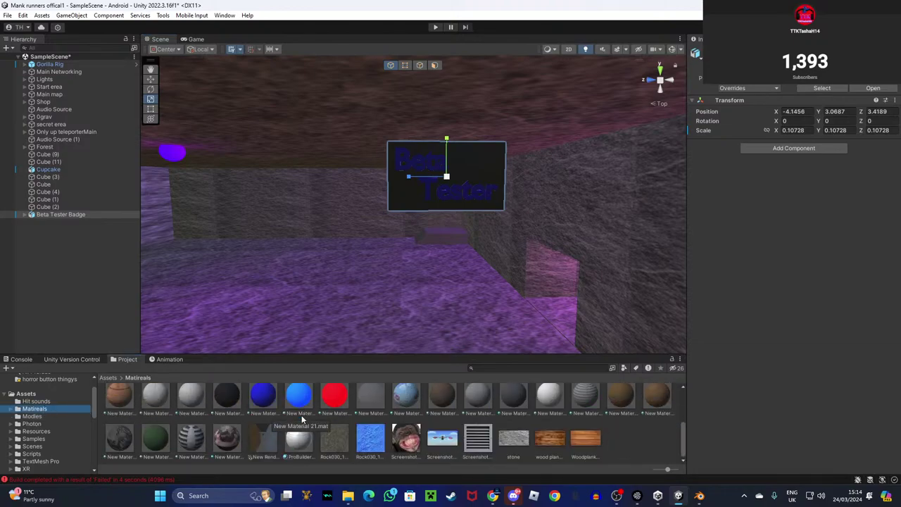
click(619, 438)
scroll(468, 422, up, 3)
scroll(493, 423, down, 1)
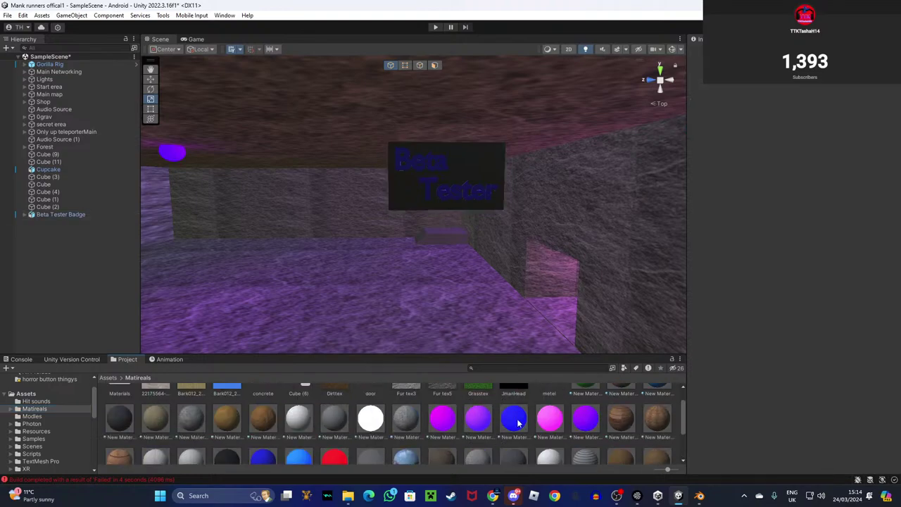
drag(516, 420, 449, 194)
Apply the black material to the backing panel of the Beta Tester Badge.
right_drag(441, 199, 416, 211)
key(w)
scroll(125, 437, down, 2)
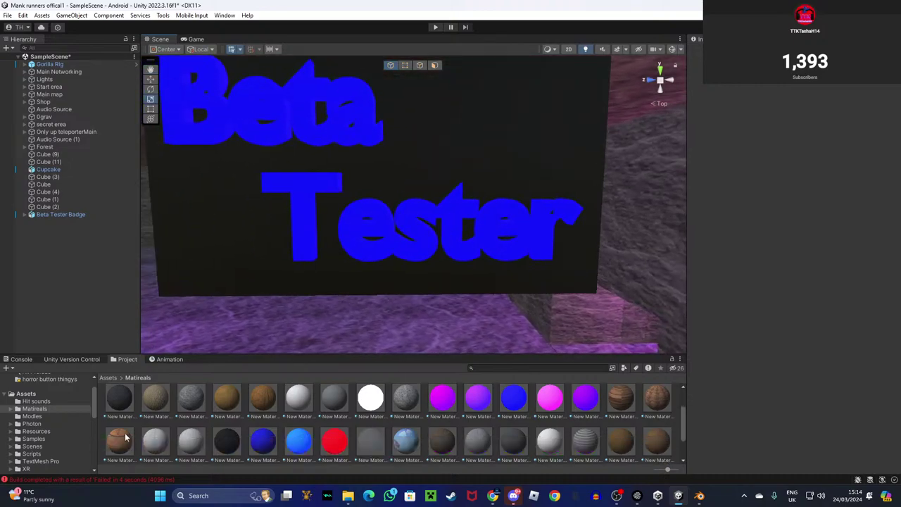
scroll(125, 437, down, 2)
drag(235, 421, 203, 247)
key(s)
right_drag(203, 247, 214, 267)
key(w)
Rotate the Beta Tester Badge to 90 degrees around the Y axis.
click(400, 204)
scroll(305, 203, down, 4)
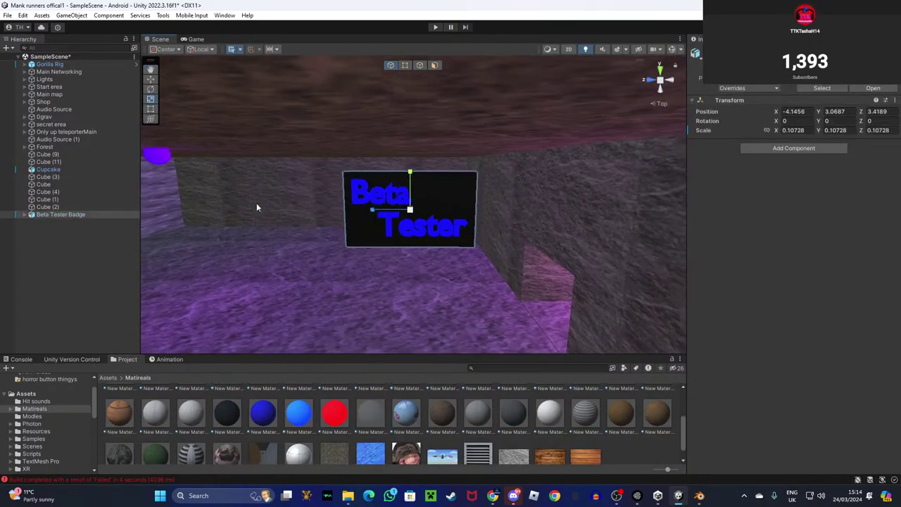
scroll(305, 204, down, 1)
click(148, 89)
key(d)
right_drag(245, 103, 266, 178)
drag(285, 186, 420, 179)
right_drag(419, 179, 566, 182)
drag(566, 182, 299, 153)
right_drag(299, 154, 408, 176)
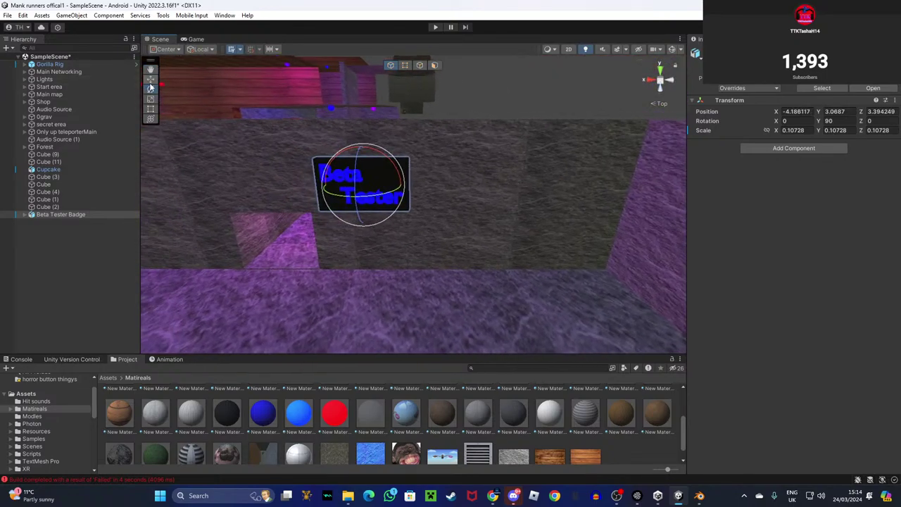
Move the Beta Tester Badge between the corner display blocks, to about X 4.93, Y 1.35, Z 2.13.
drag(342, 185, 148, 169)
right_drag(427, 162, 373, 174)
drag(470, 164, 1, 159)
right_drag(352, 157, 223, 149)
drag(259, 116, 320, 220)
right_drag(319, 219, 332, 197)
key(w)
key(s)
key(s)
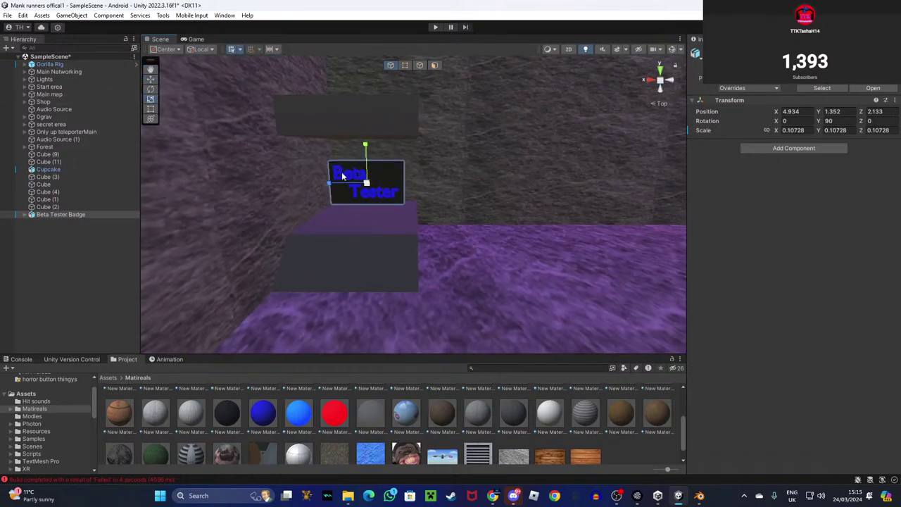
Copy the five display cubes, Cube (3) through Cube (2), without the badge and paste them into the scene.
click(45, 177)
shift+click(53, 214)
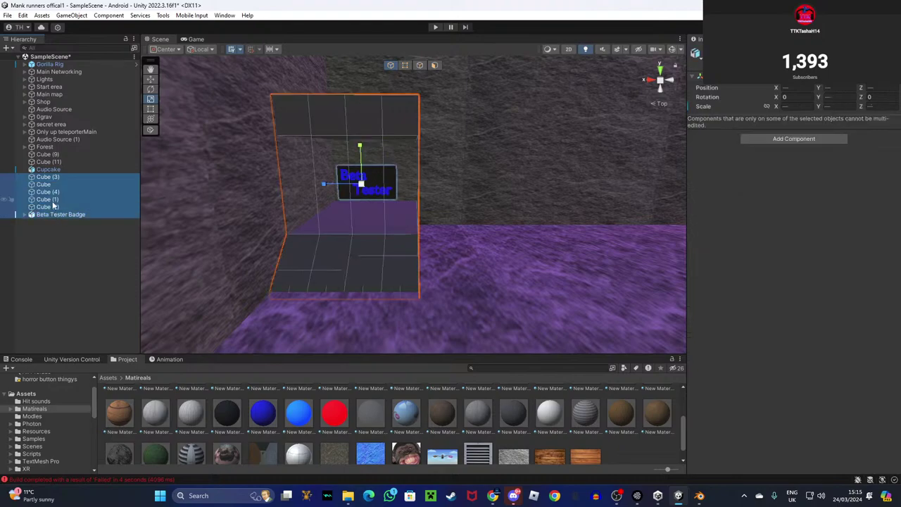
right_click(53, 212)
click(76, 149)
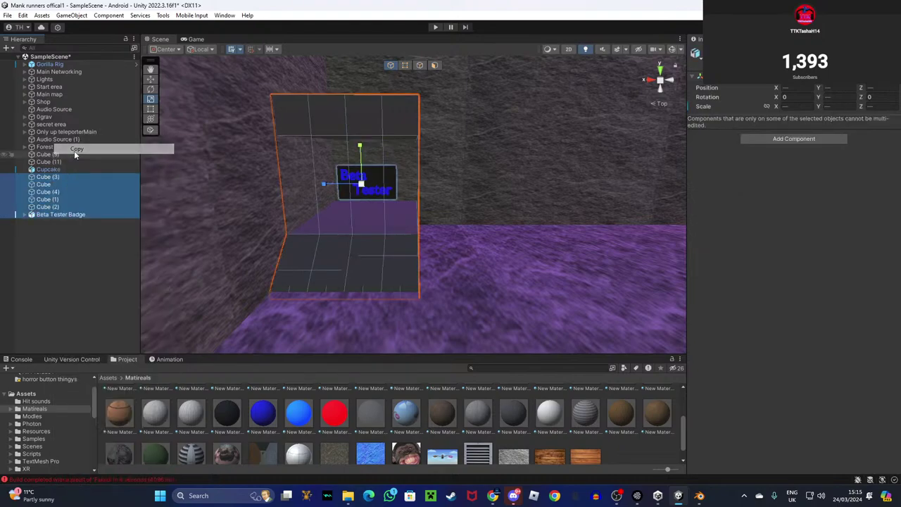
click(54, 207)
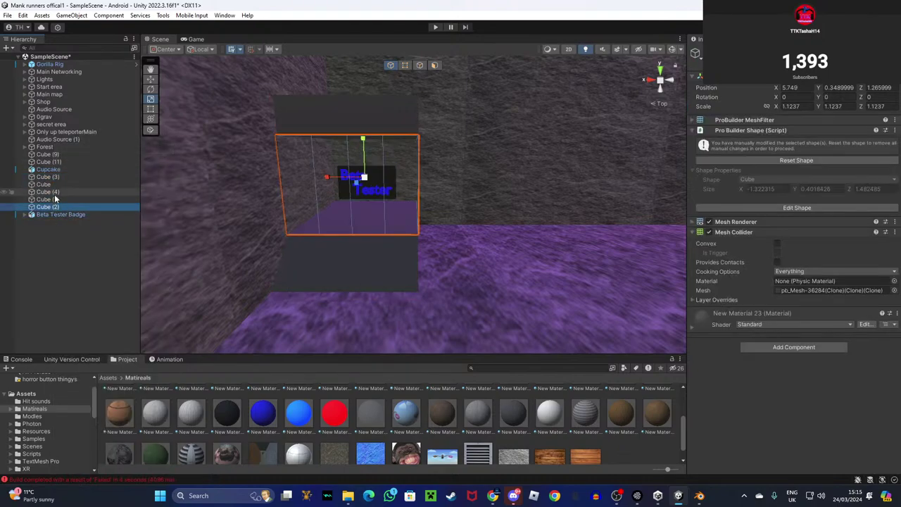
shift+click(55, 177)
right_click(56, 199)
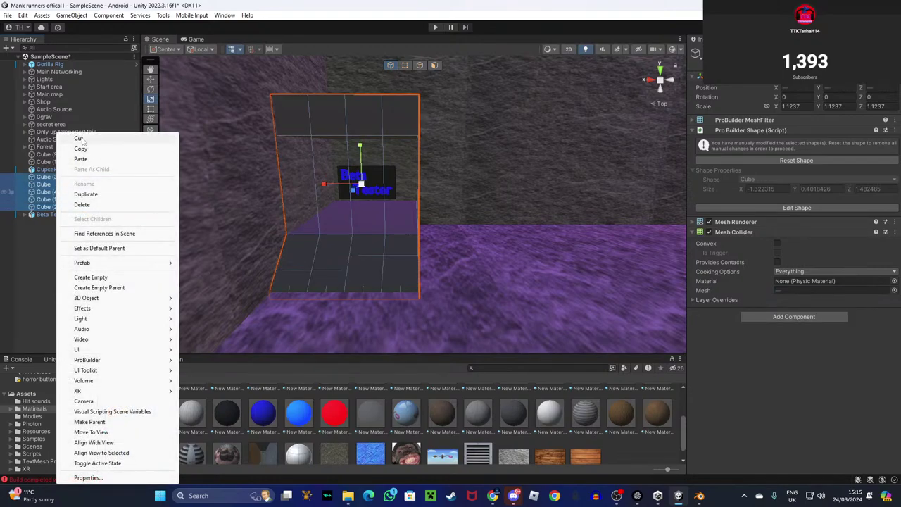
click(81, 150)
right_click(48, 223)
click(77, 248)
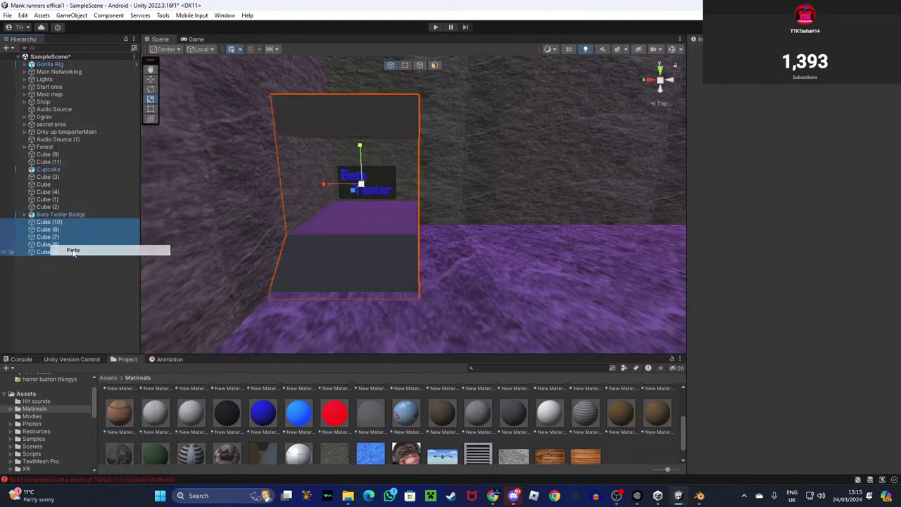
Move the Beta Tester Badge and the five pasted cubes together along the stone wall to the next corner.
click(64, 215)
shift+click(49, 252)
right_drag(330, 191, 184, 171)
key(s)
click(150, 78)
right_drag(310, 131, 517, 251)
key(s)
drag(571, 266, 264, 227)
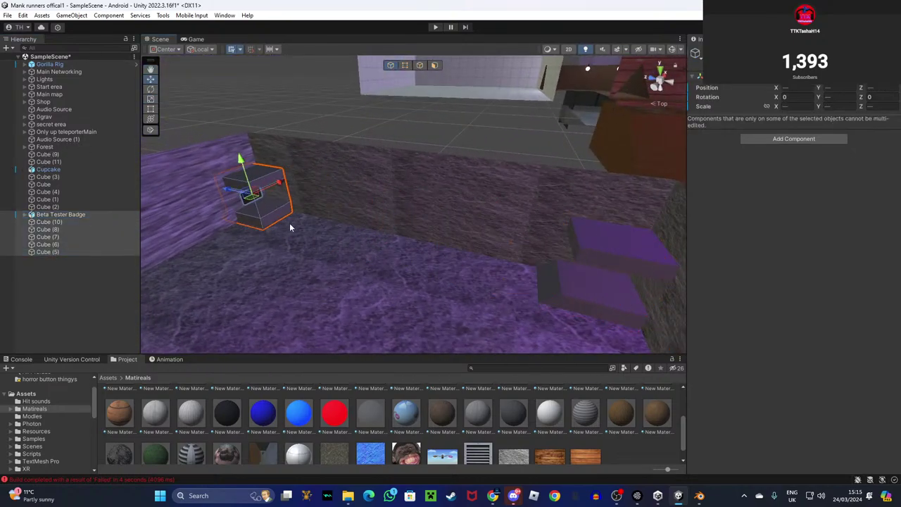
Rotate the copied display cubes and badge together by 180 degrees around the vertical axis.
right_drag(265, 226, 128, 209)
key(s)
click(150, 89)
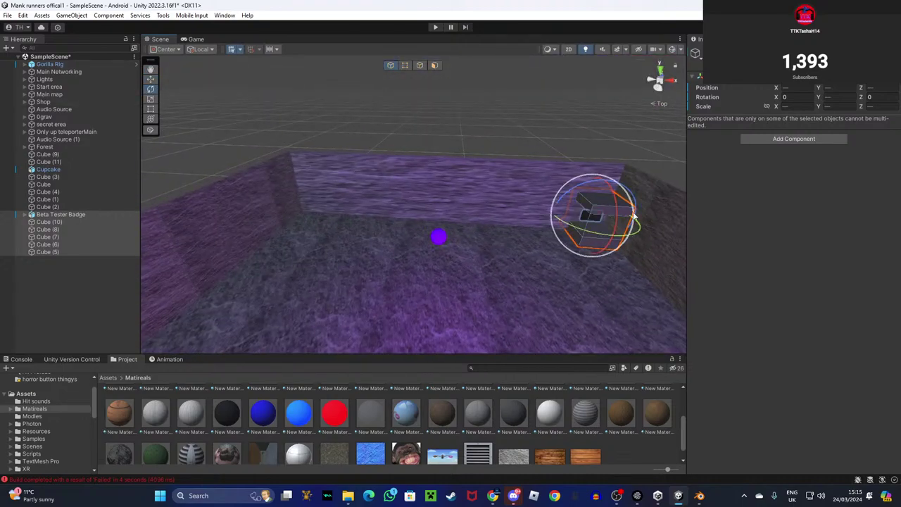
drag(628, 238, 402, 214)
Move the rotated cubes and badge along the purple wall into the opposite corner and adjust them against the walls.
click(149, 79)
drag(556, 214, 279, 217)
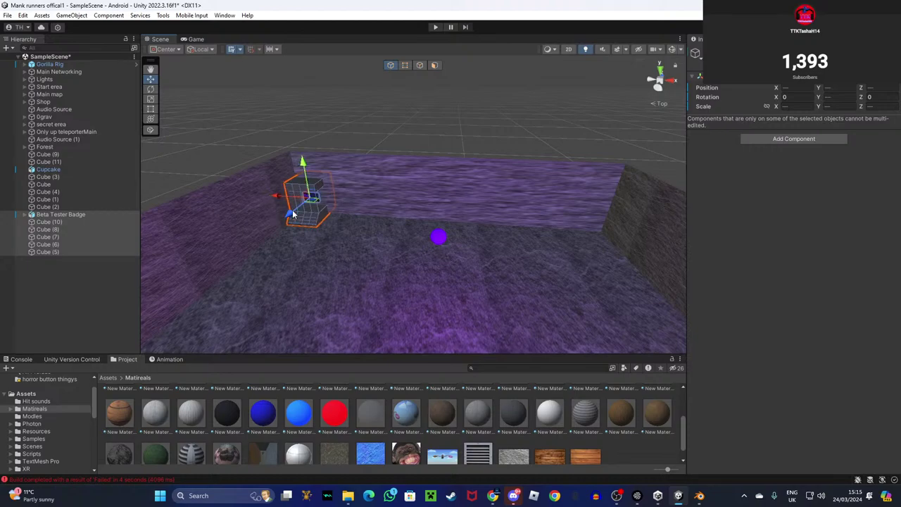
click(285, 210)
click(55, 216)
shift+click(59, 252)
drag(294, 214, 289, 216)
key(w)
right_drag(285, 220, 384, 259)
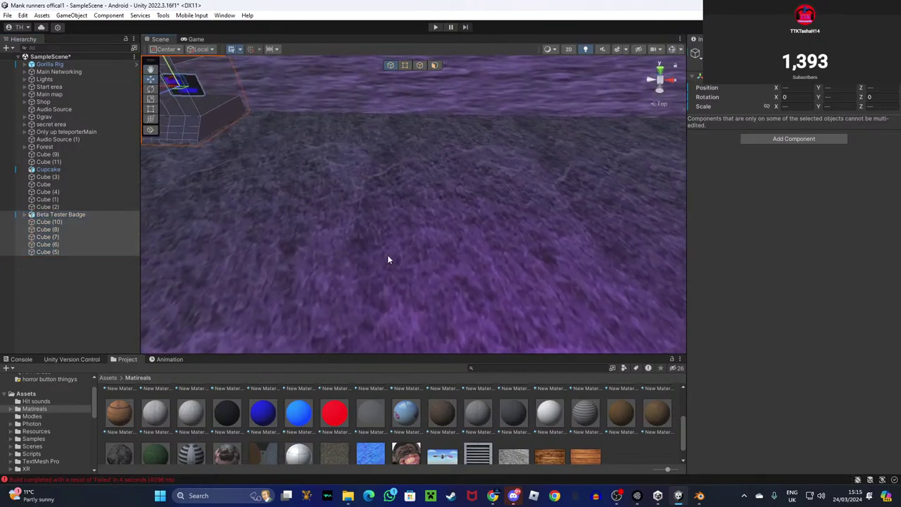
Check the placed badge display in the stone room, and save the scene.
right_drag(414, 209, 417, 254)
click(380, 177)
key(w)
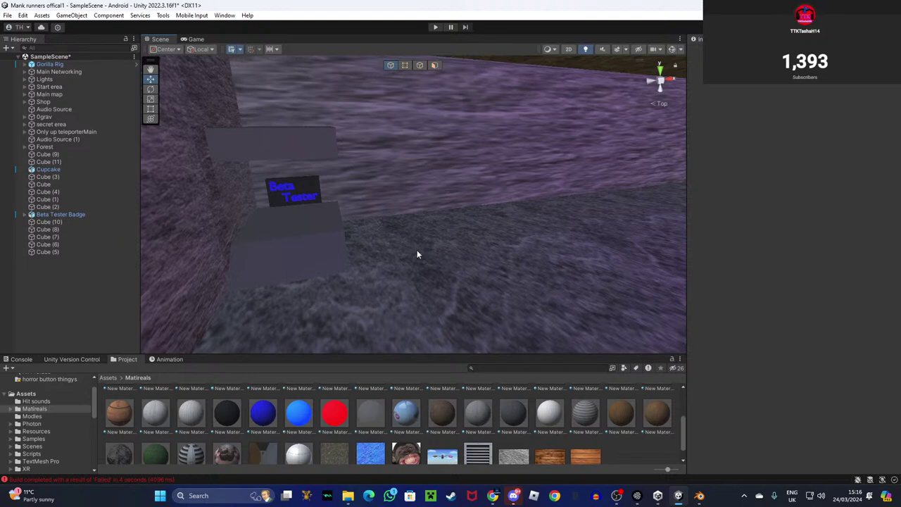
right_drag(312, 105, 462, 200)
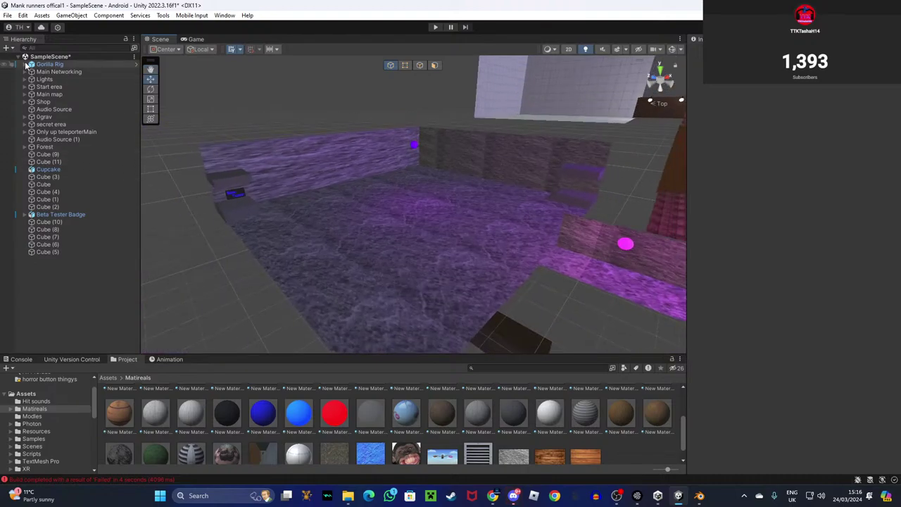
click(7, 15)
click(23, 61)
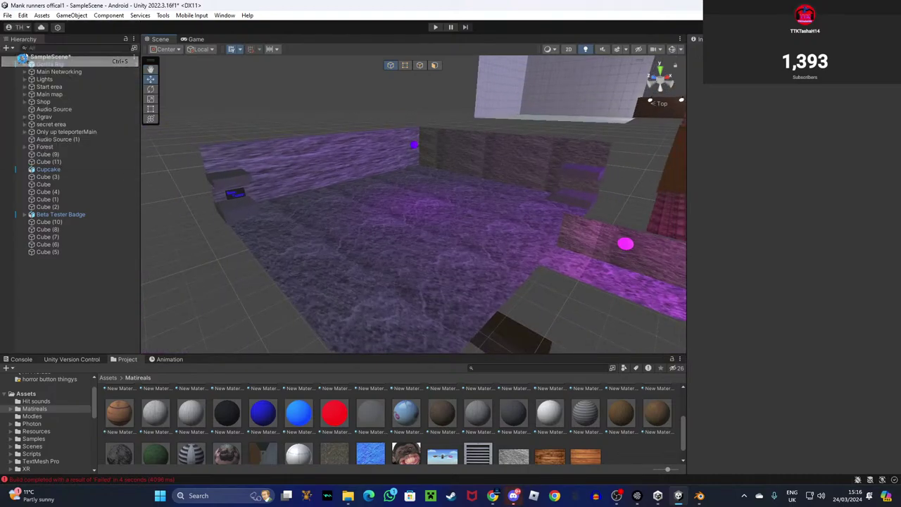
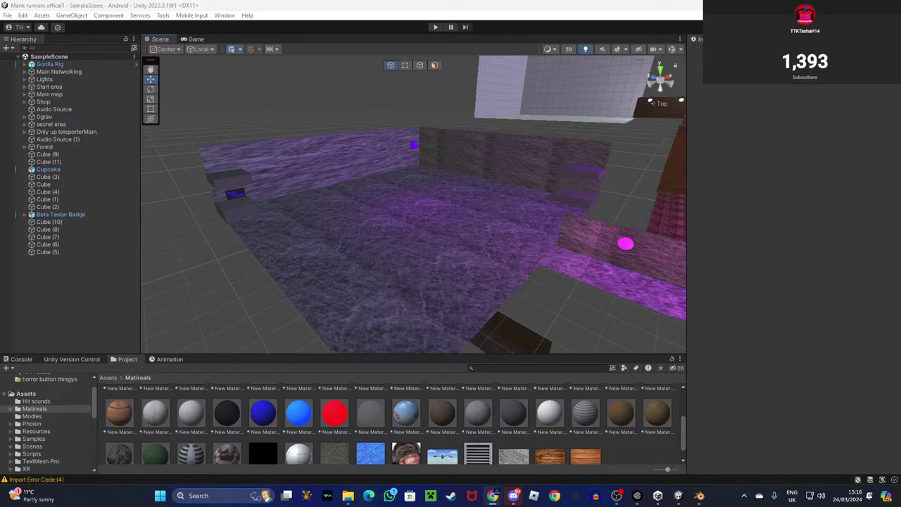
Try the bright red material on the stone room's surfaces.
right_drag(385, 261, 394, 225)
key(w)
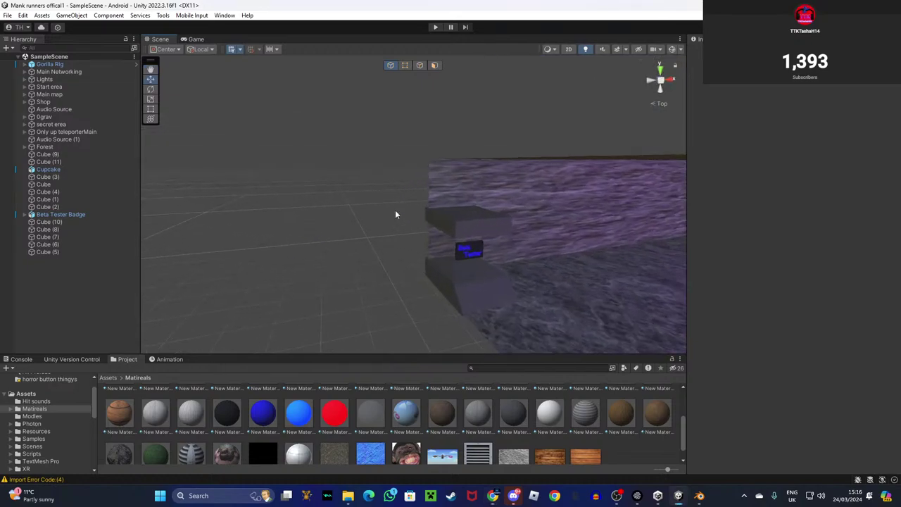
right_drag(360, 165, 435, 295)
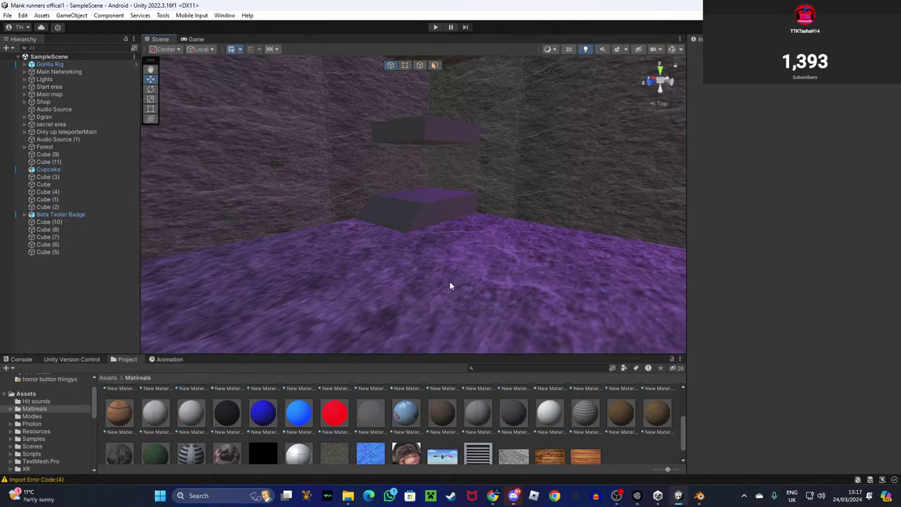
right_drag(451, 285, 559, 288)
drag(335, 426, 394, 287)
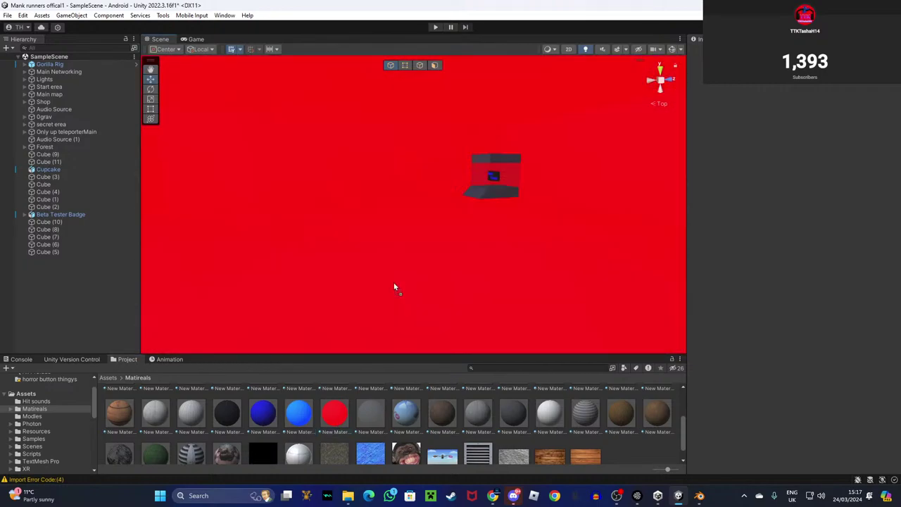
scroll(395, 286, up, 5)
right_drag(517, 207, 435, 266)
click(435, 266)
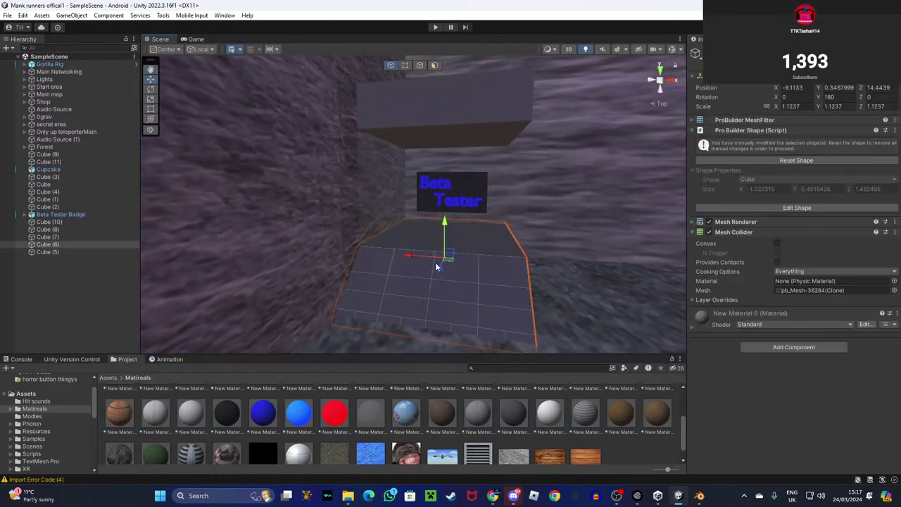
scroll(436, 266, down, 3)
click(437, 139)
right_click(62, 237)
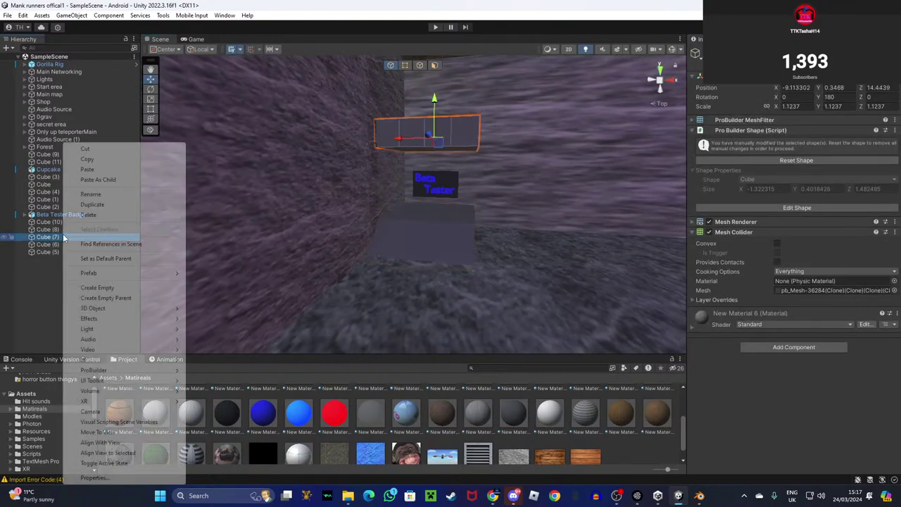
click(28, 308)
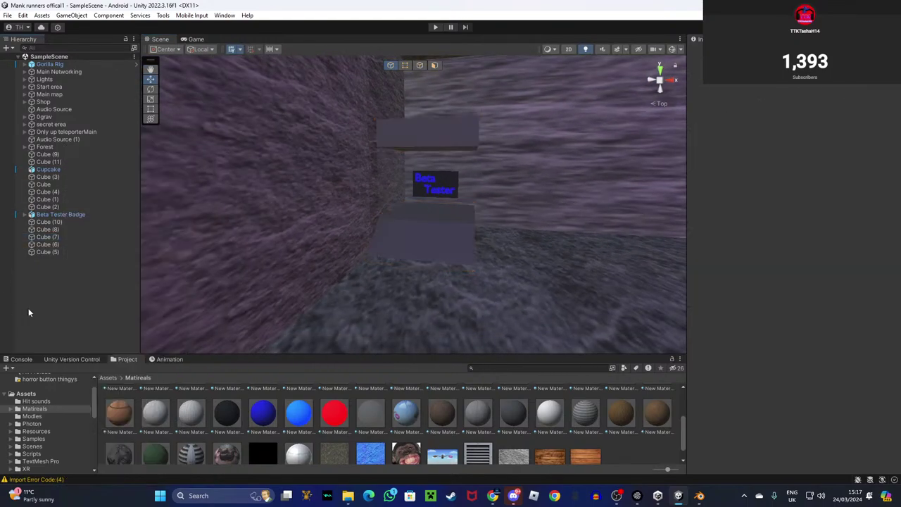
Create a new cube from the lower badge display block and move it out to the scene's root level.
click(440, 234)
right_click(94, 243)
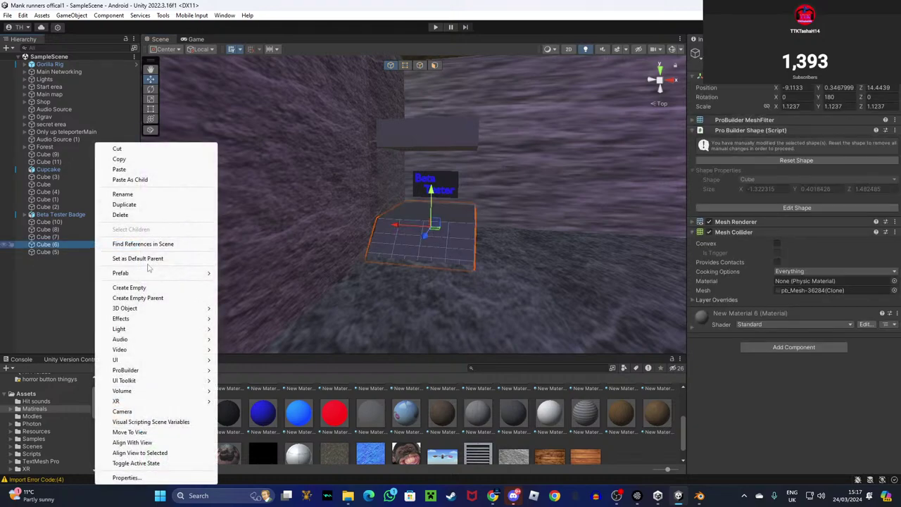
mouse_move(162, 309)
click(240, 308)
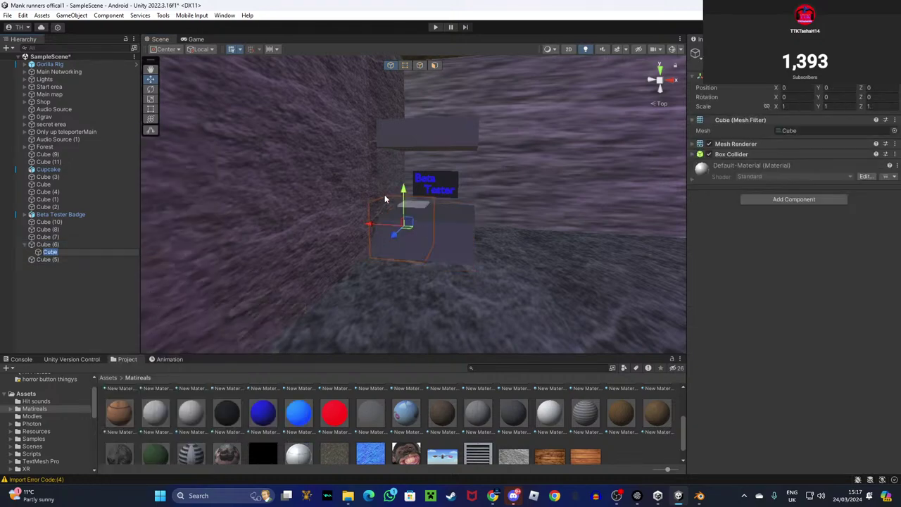
click(61, 275)
drag(53, 252, 44, 294)
Shrink the new cube to about 0.34 × 0.20 × 0.19 and place it in front of the lower display block.
drag(397, 237, 389, 274)
key(r)
key(w)
drag(409, 238, 408, 217)
click(150, 100)
drag(372, 240, 349, 237)
mouse_move(406, 243)
mouse_down()
mouse_move(403, 231)
mouse_move(368, 242)
mouse_move(398, 259)
mouse_up()
click(150, 79)
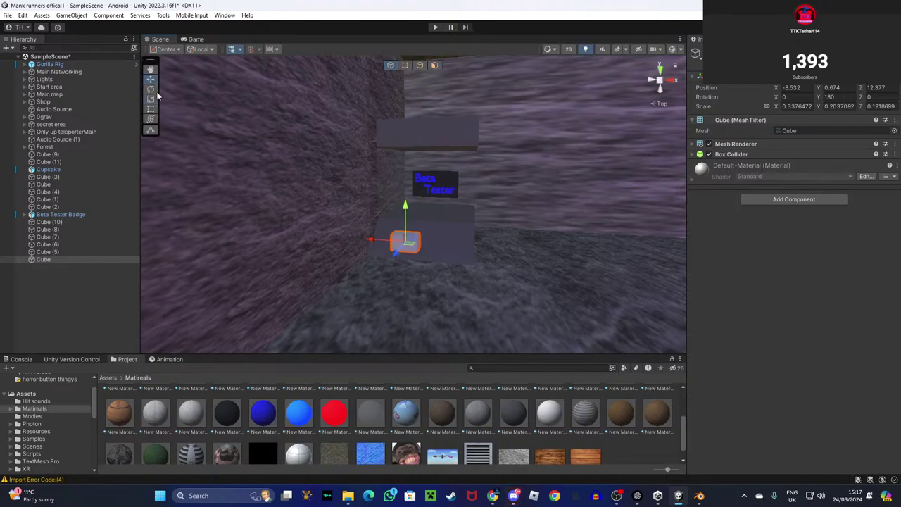
Tilt the small cube to -45 degrees around X and shift it towards the display block's sloped front.
click(151, 89)
right_drag(385, 141, 210, 193)
key(d)
key(w)
ctrl+drag(423, 166, 460, 155)
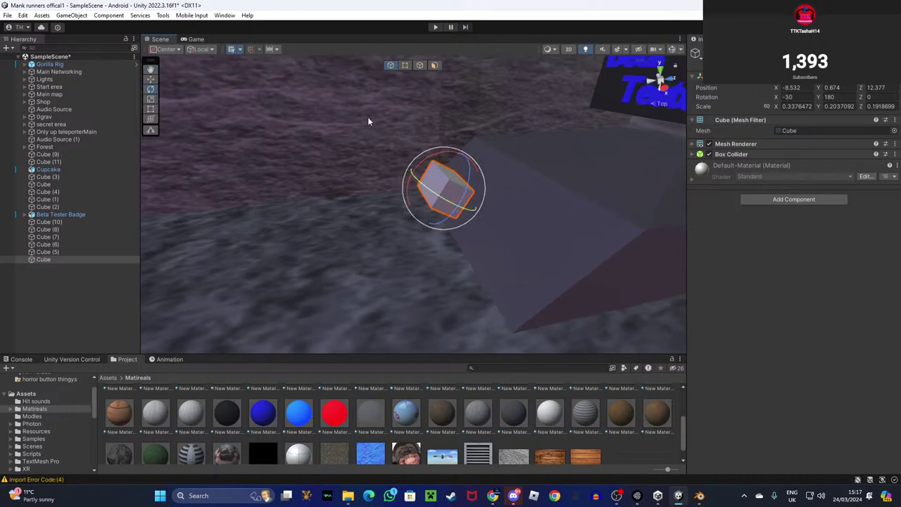
click(151, 78)
drag(416, 174, 439, 152)
click(151, 89)
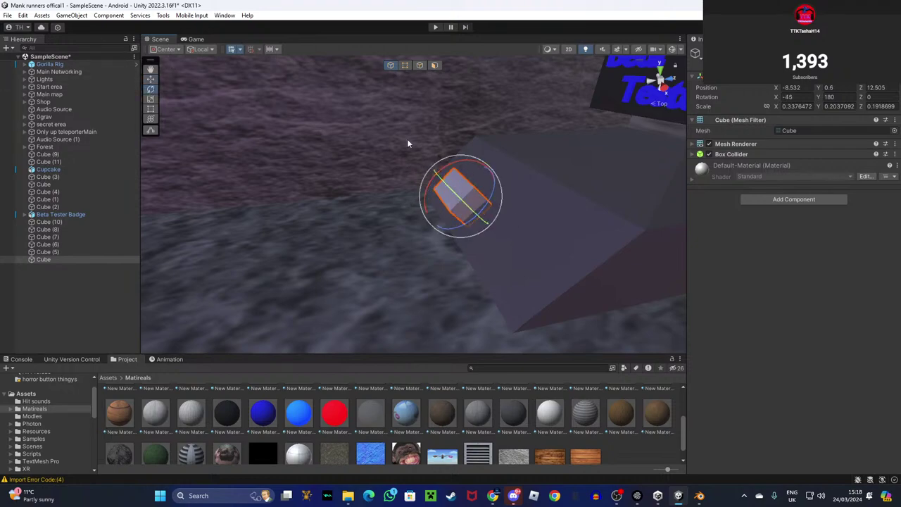
Position the tilted cube on the sloped front beside the wall, at about X -8.83, Y 0.68, Z 12.58.
click(151, 78)
alt+drag(226, 93, 471, 161)
scroll(471, 162, down, 3)
drag(436, 223, 425, 185)
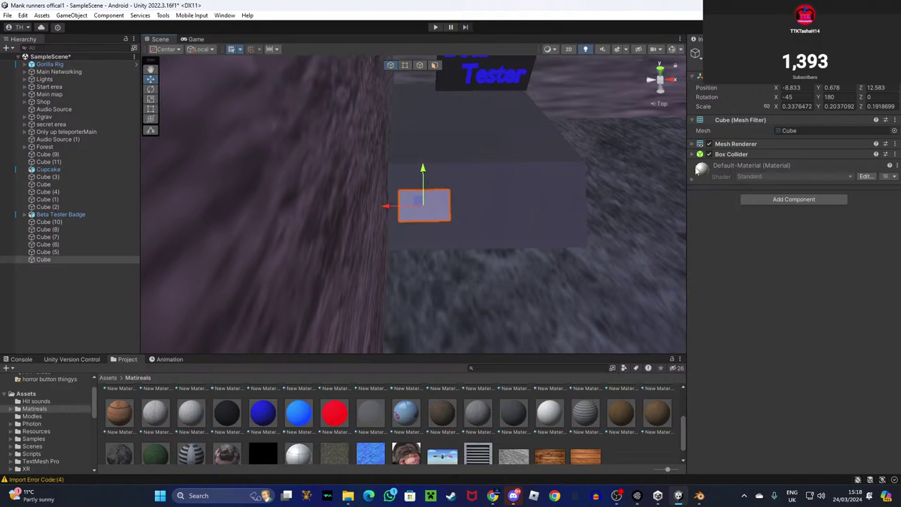
Replace the small cube's Box Collider with a Mesh Collider set to Convex and Is Trigger.
right_click(779, 153)
click(812, 173)
click(794, 188)
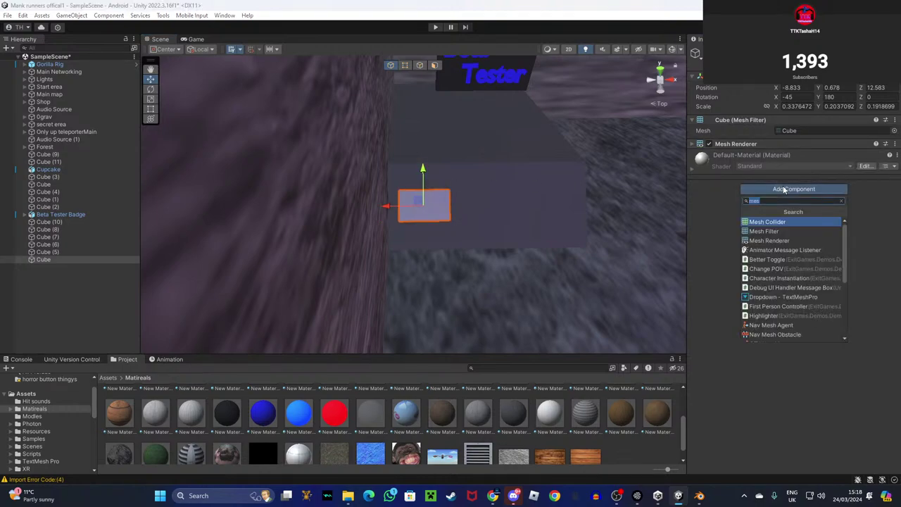
click(768, 224)
click(776, 165)
click(777, 175)
Copy the trigger cube, place the copy beside it on the sloped front, and enlarge it to about 0.51 wide and taller.
right_click(44, 259)
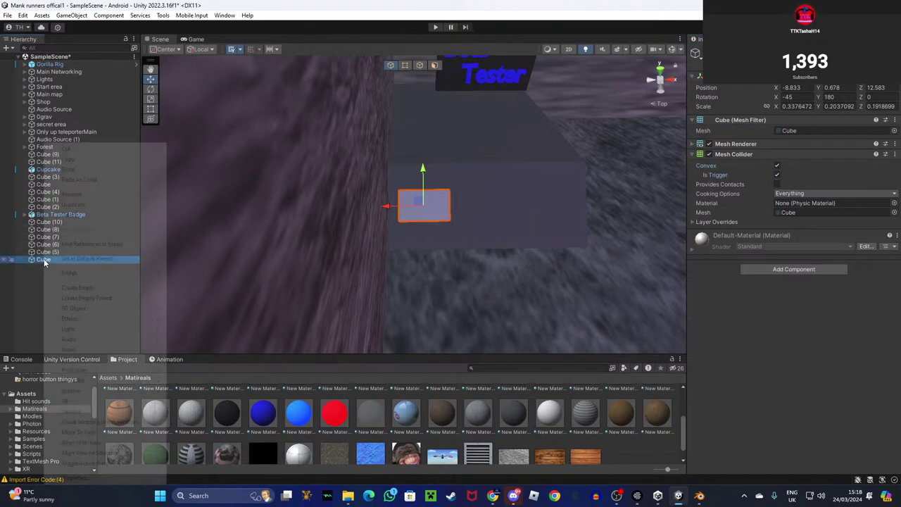
click(75, 158)
right_click(59, 309)
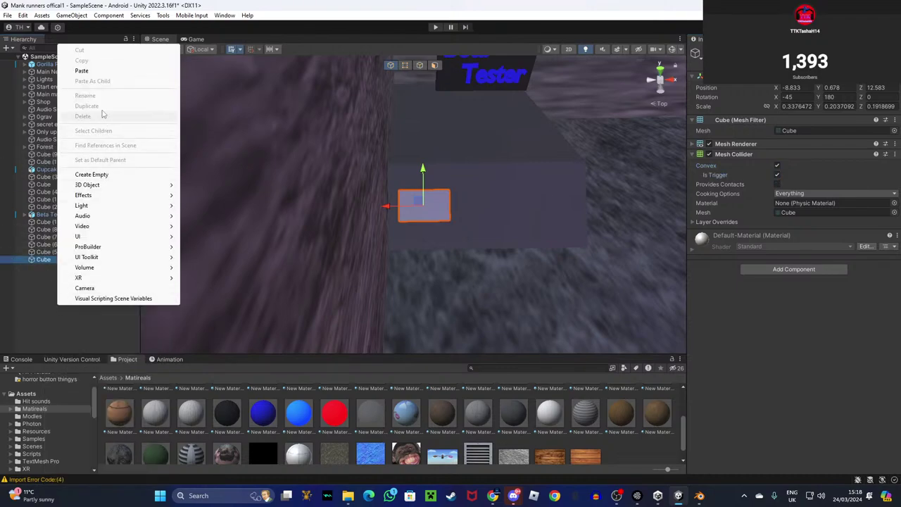
click(91, 73)
drag(396, 209, 480, 205)
click(150, 99)
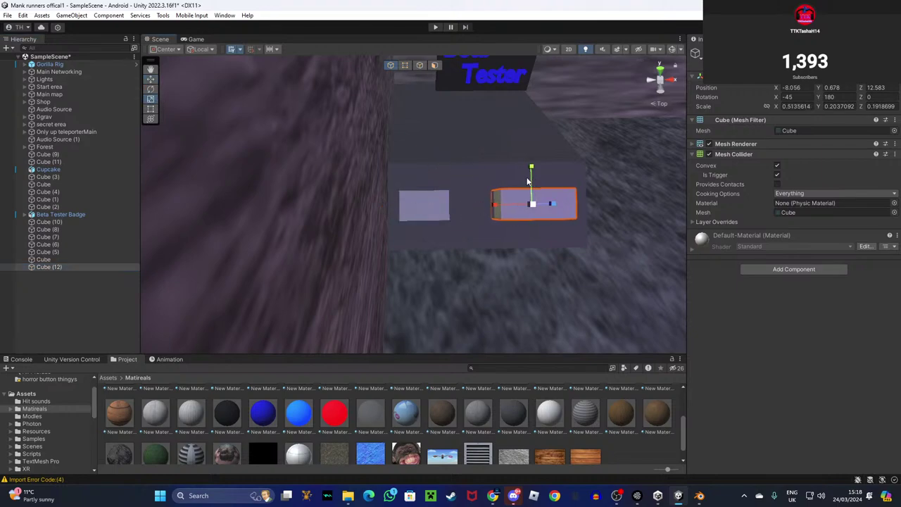
drag(532, 167, 531, 150)
Enlarge the original trigger cube to about 0.49 wide and 0.29 high, and adjust its spacing on the display block.
click(437, 204)
drag(402, 210, 369, 205)
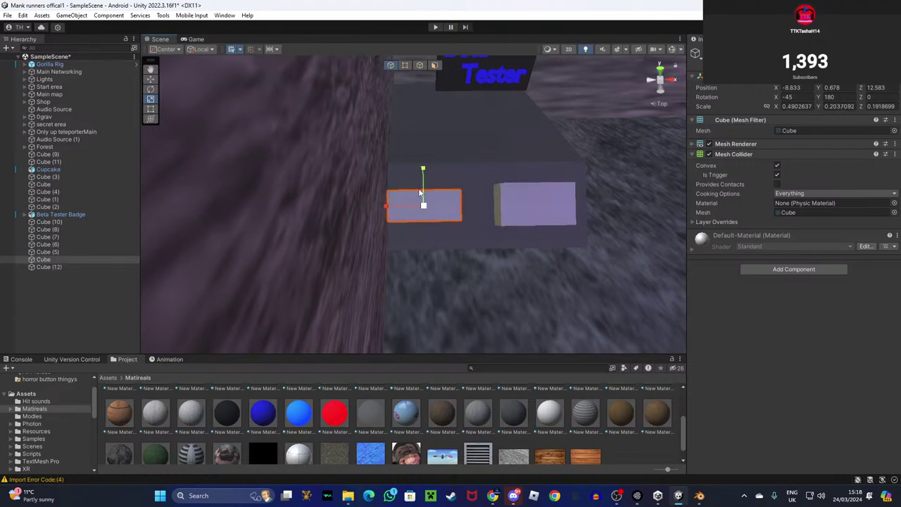
mouse_move(423, 181)
mouse_down()
mouse_move(422, 156)
mouse_move(424, 169)
mouse_up()
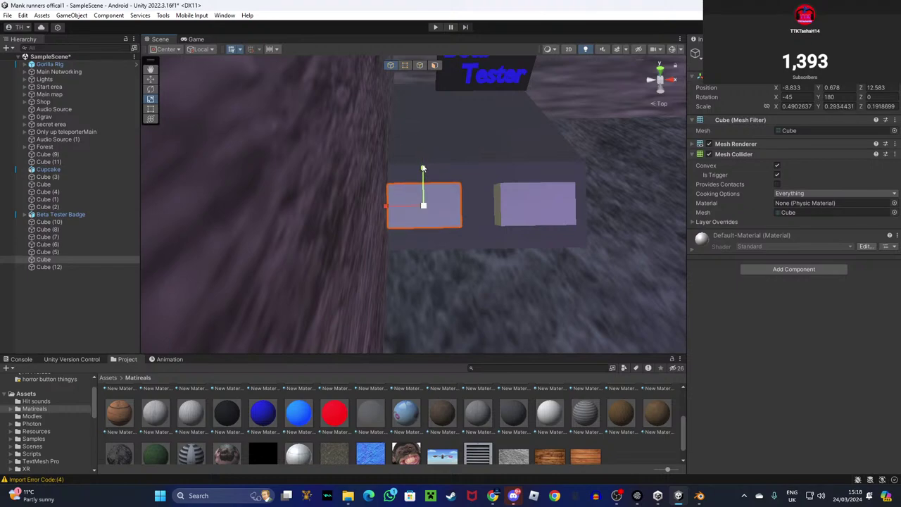
click(150, 80)
drag(390, 206, 395, 203)
right_drag(395, 203, 605, 152)
click(430, 261)
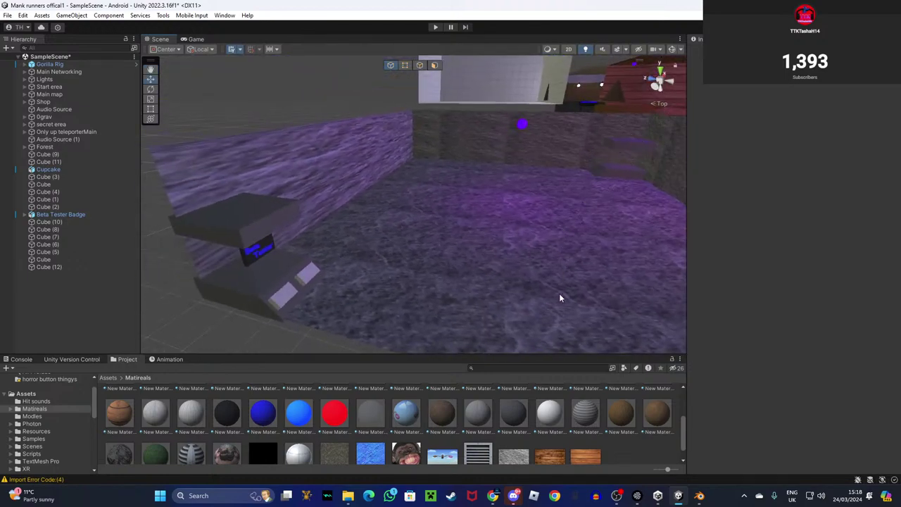
Switch to Discord to check the Mank runners general channel and the newest direct message, and return to Unity.
mouse_move(493, 496)
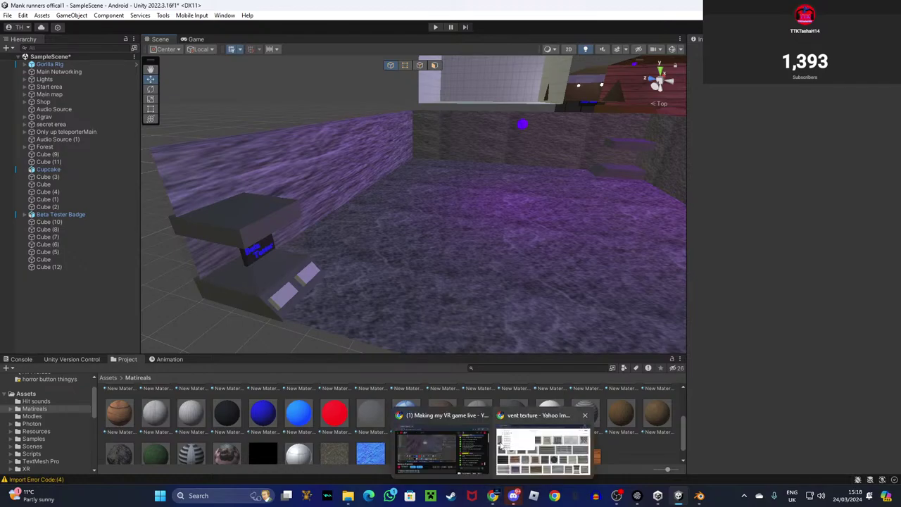
mouse_move(542, 447)
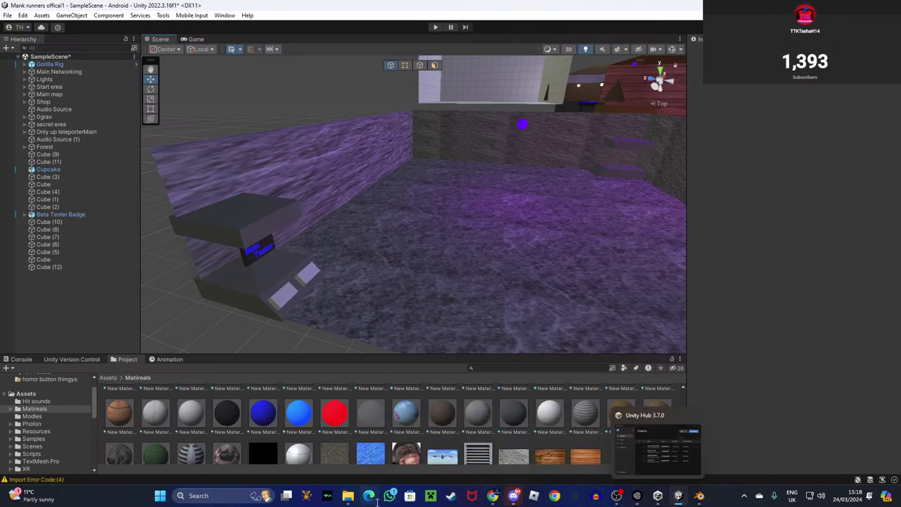
click(514, 496)
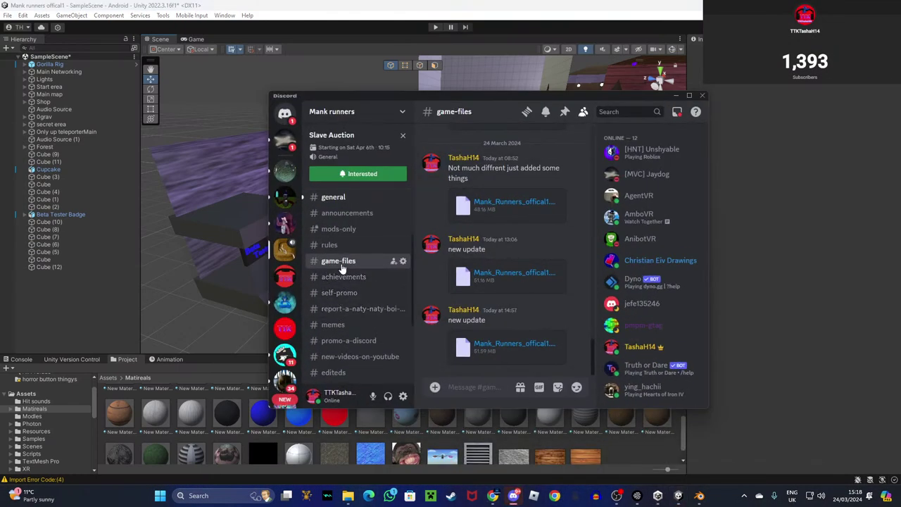
click(343, 200)
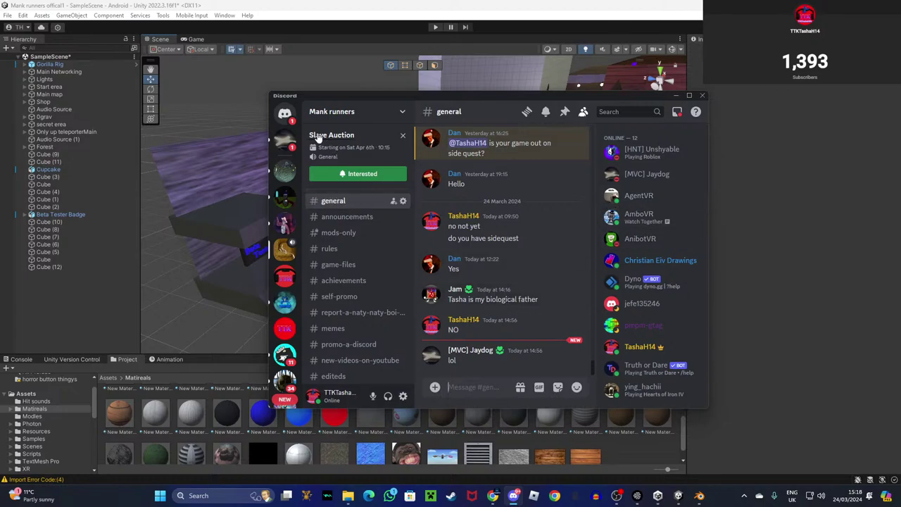
click(285, 141)
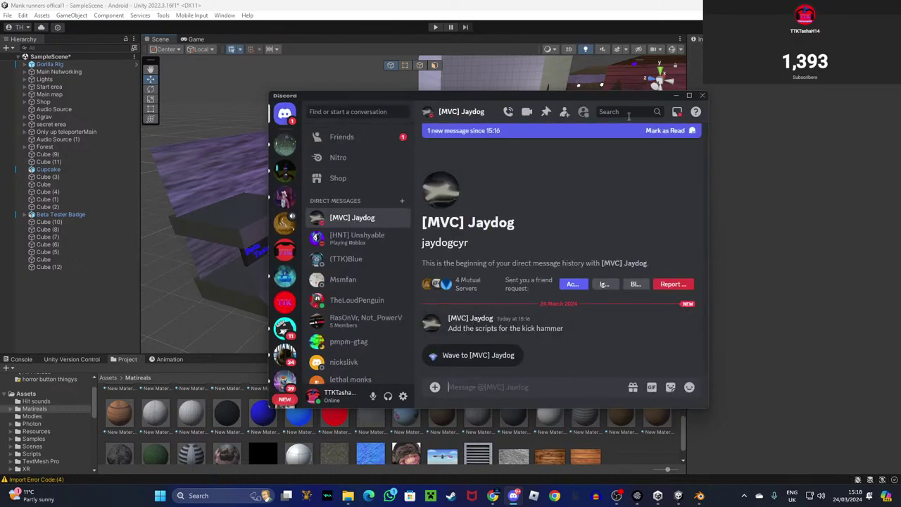
click(677, 96)
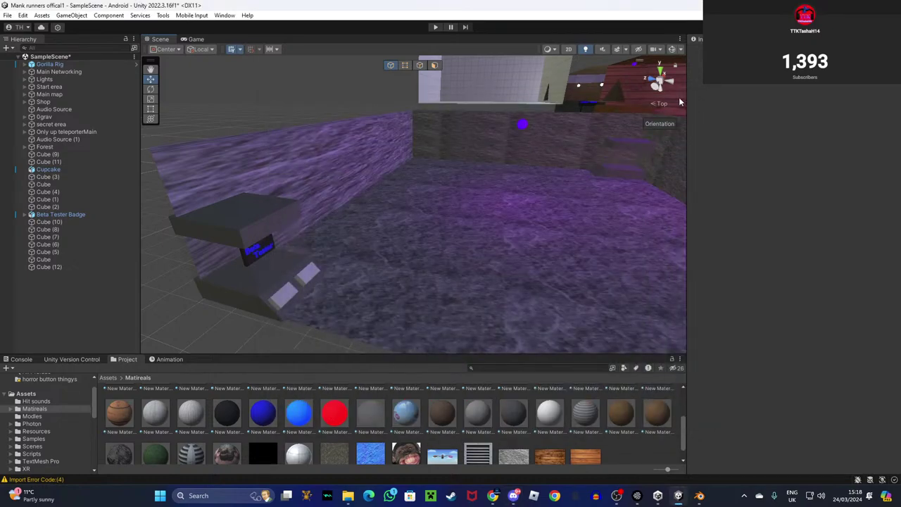
Create a bright green (2CFF00) material with zero smoothness and apply it to the trigger cube nearest the wall.
right_drag(539, 239, 364, 352)
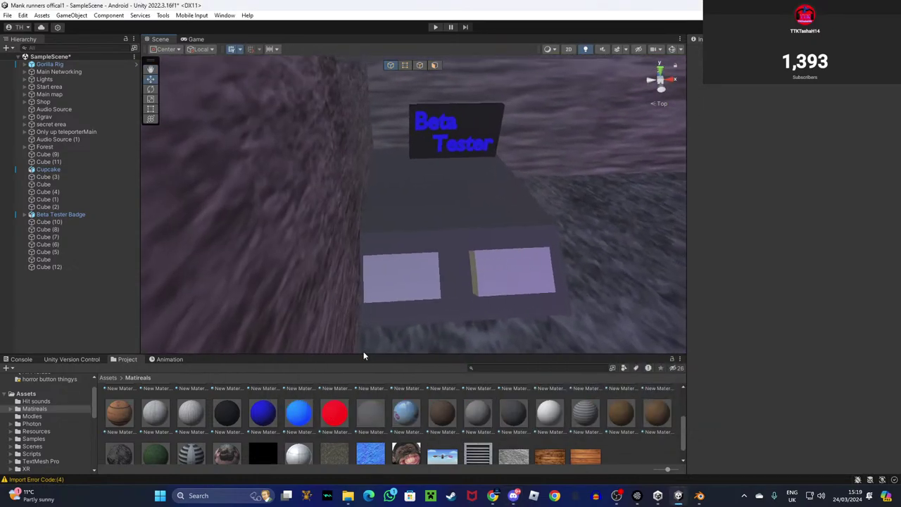
scroll(328, 408, up, 2)
scroll(327, 408, up, 1)
scroll(580, 412, down, 3)
right_click(621, 439)
mouse_move(704, 168)
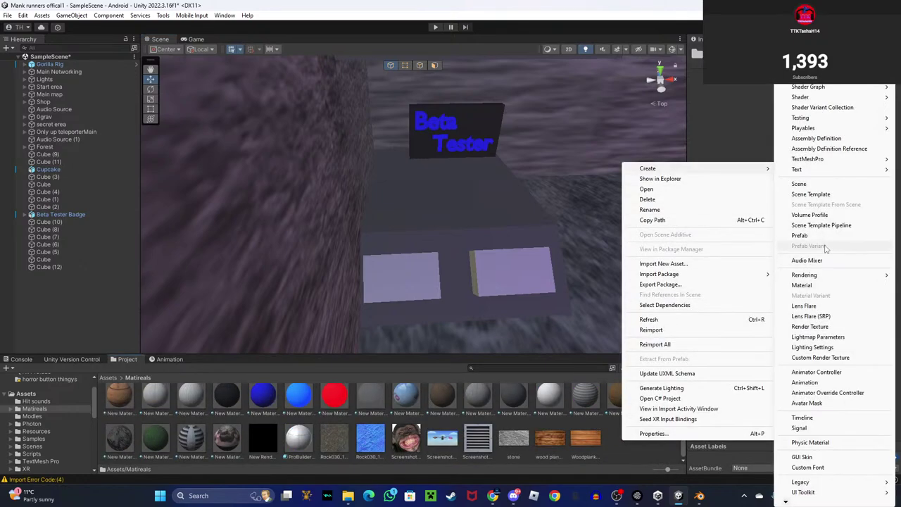
click(825, 285)
key(Return)
click(834, 93)
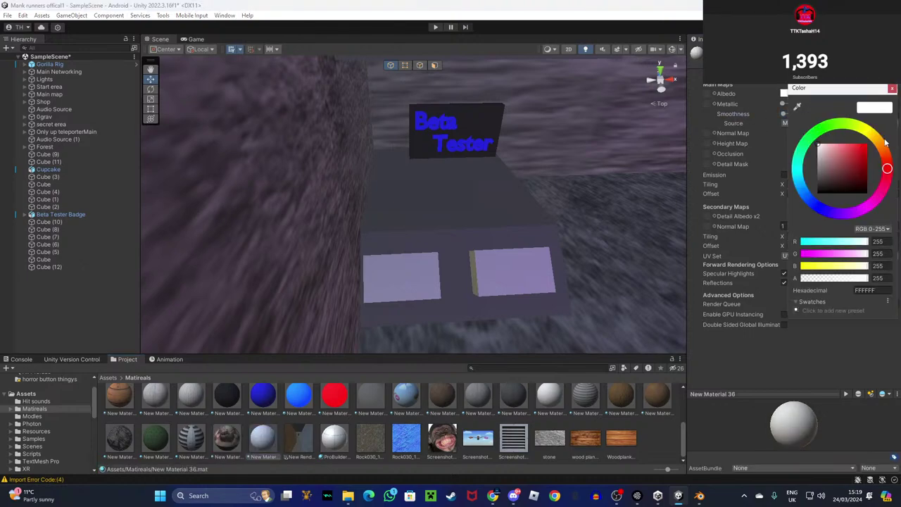
drag(830, 143, 867, 143)
click(829, 126)
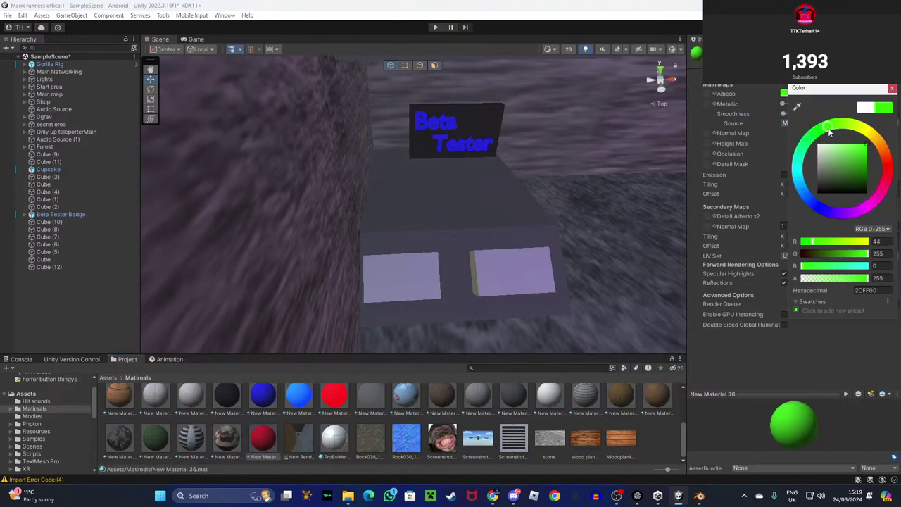
drag(271, 440, 429, 282)
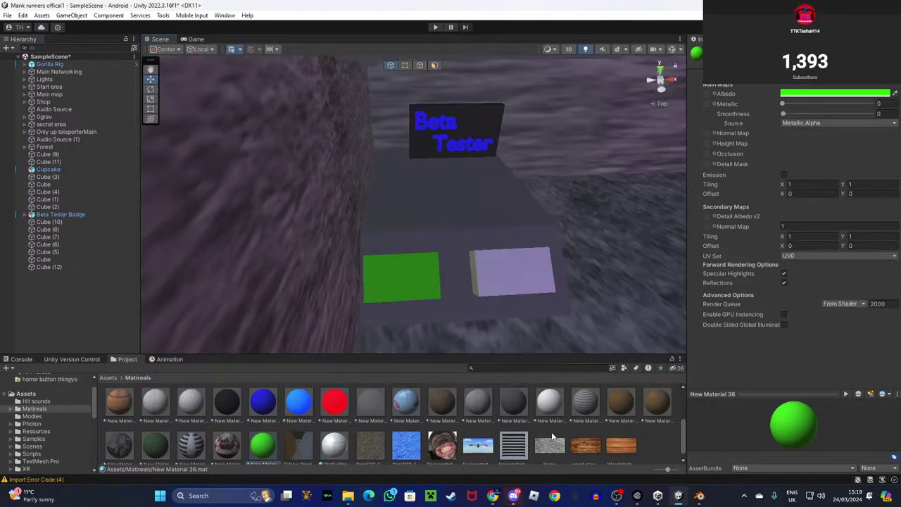
Create a red (FF0000) material with zero smoothness and apply it to the second trigger cube.
right_click(643, 432)
mouse_move(685, 169)
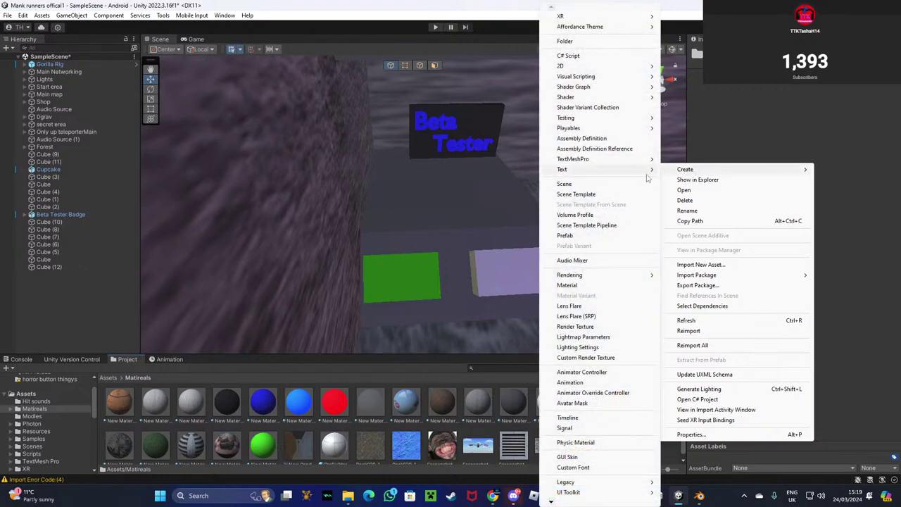
click(567, 285)
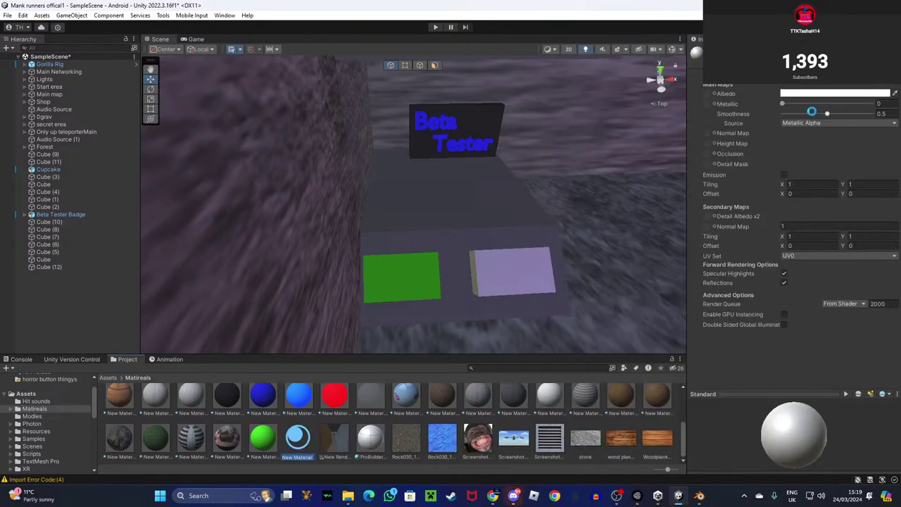
click(807, 93)
drag(859, 154, 898, 128)
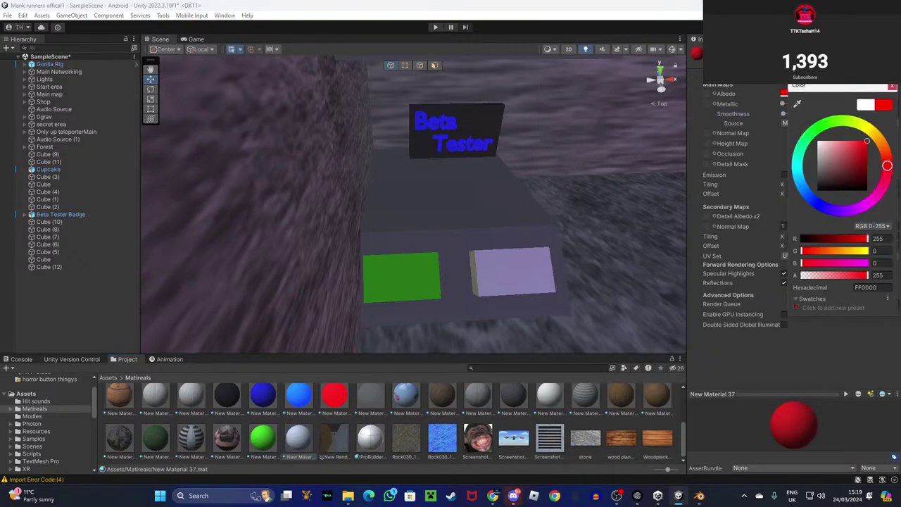
drag(317, 438, 509, 288)
Look over the stone room and the neighbouring wooden room of the map.
right_drag(508, 288, 390, 250)
key(s)
key(s)
right_drag(481, 299, 373, 221)
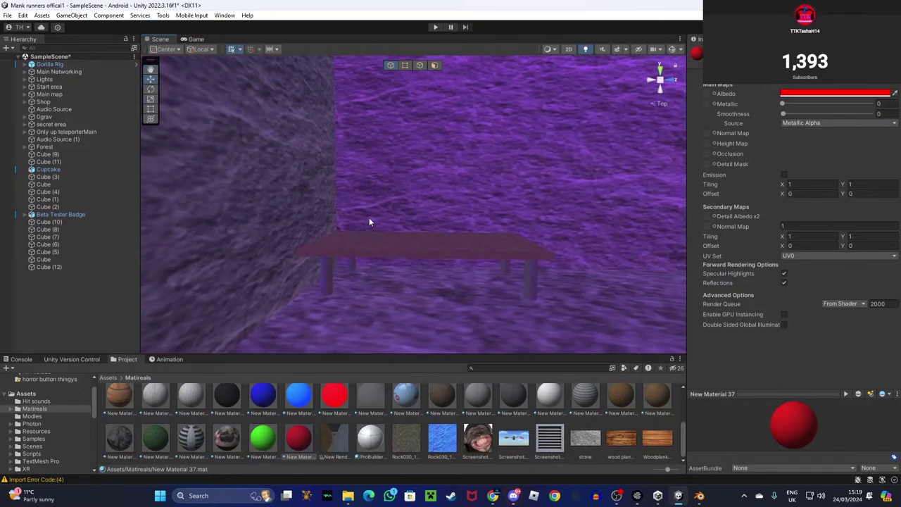
right_drag(419, 191, 537, 225)
right_drag(484, 235, 331, 266)
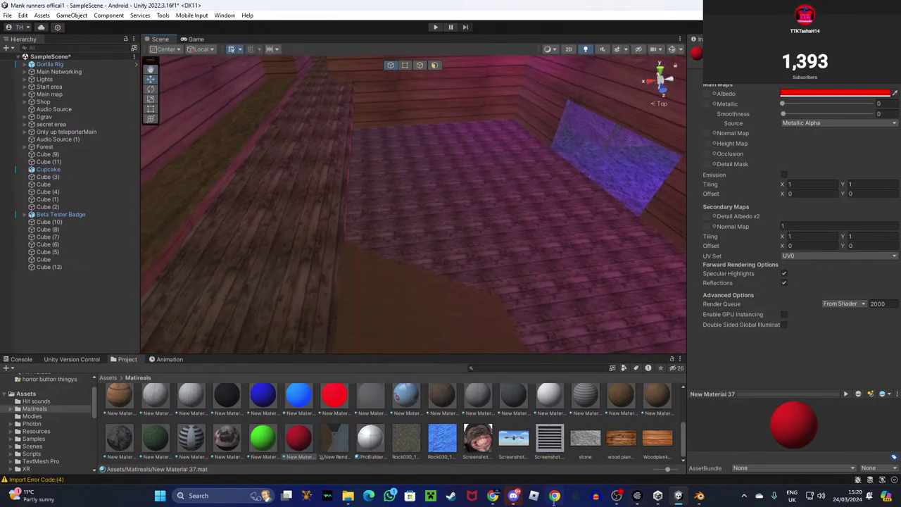
Switch to Discord, join the General voice channel of the Mank runners server and open its call view.
click(429, 444)
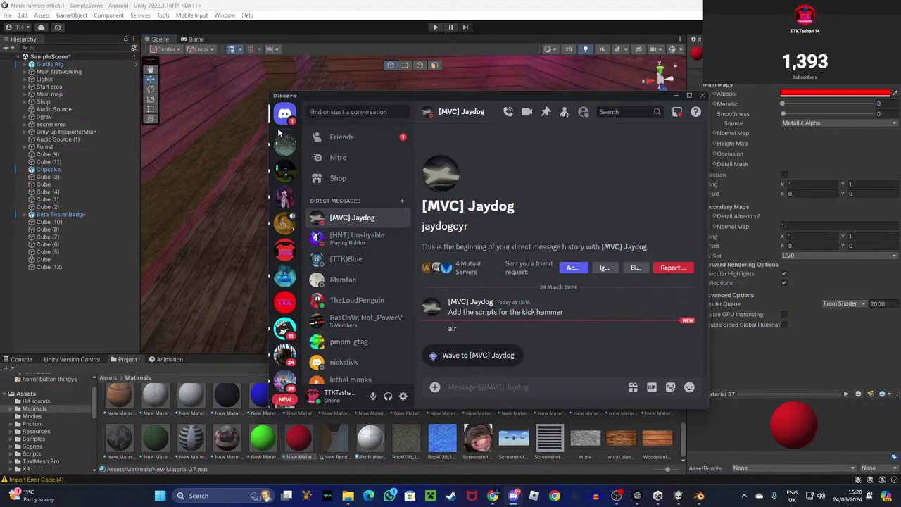
scroll(289, 240, down, 4)
scroll(285, 247, up, 4)
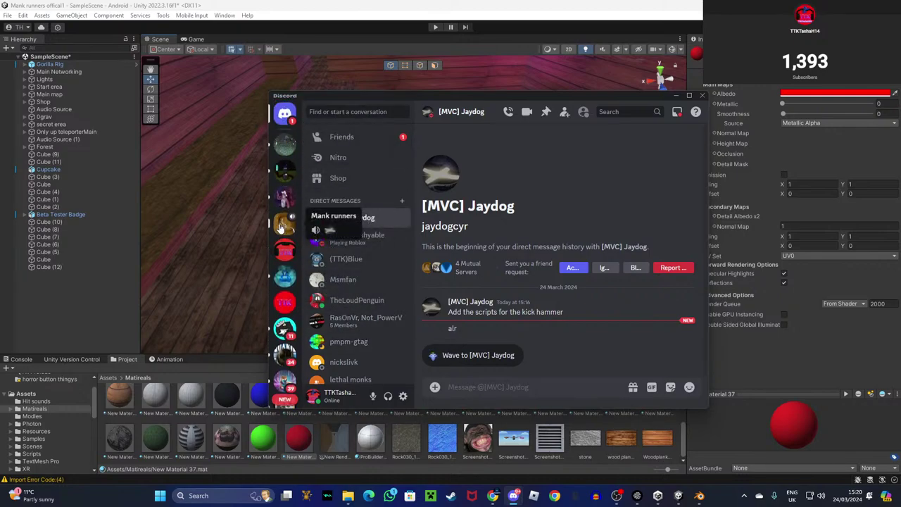
click(285, 224)
scroll(330, 312, down, 5)
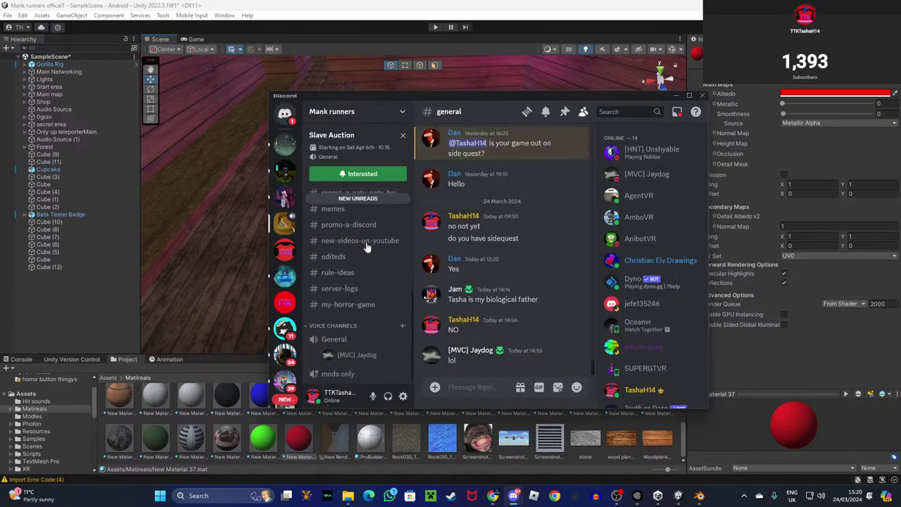
click(333, 336)
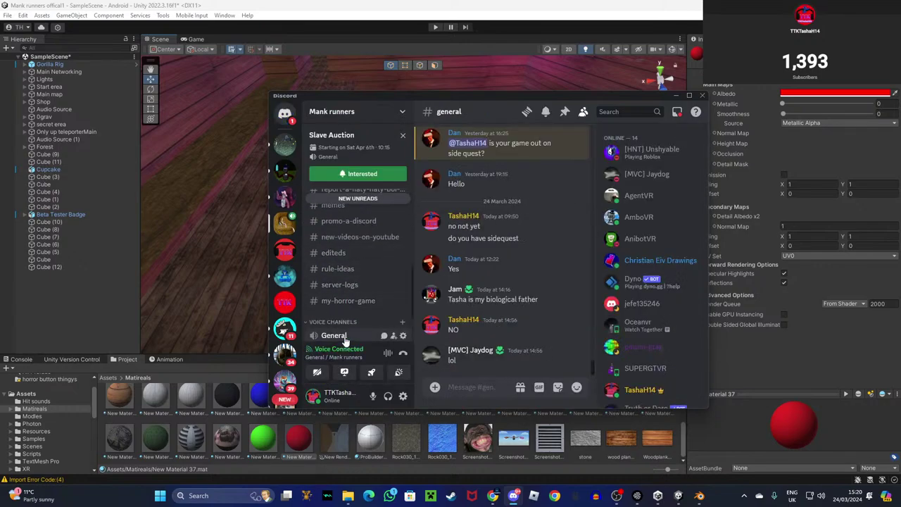
scroll(351, 323, down, 2)
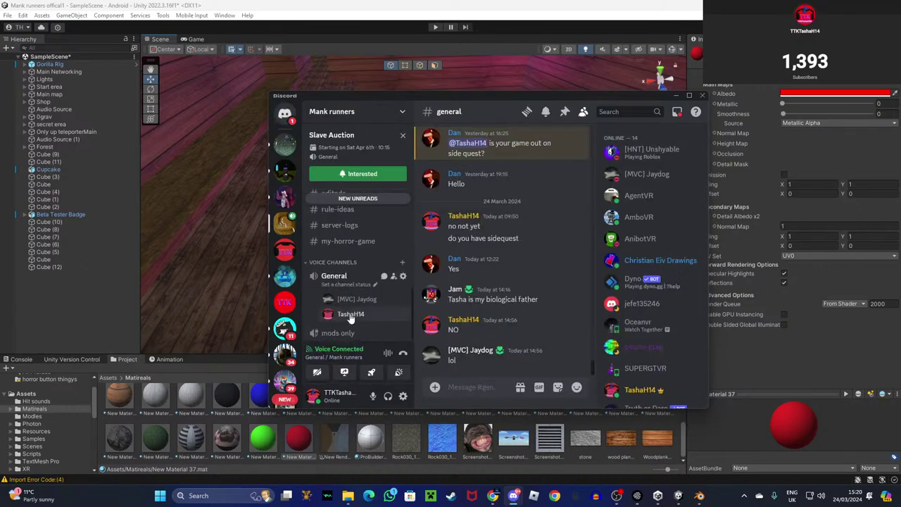
click(345, 276)
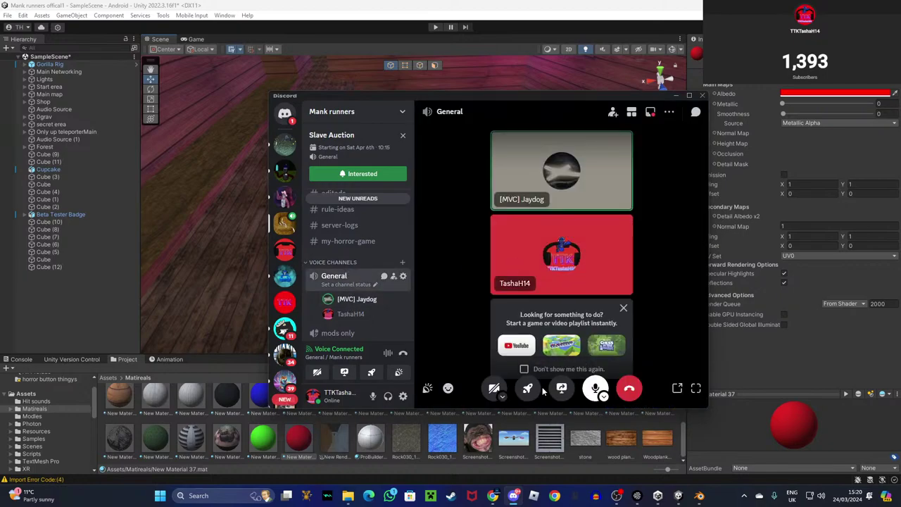
Set the call's output device to Headphones (2- WH-CH520), check the input devices and minimize the chat window.
click(603, 397)
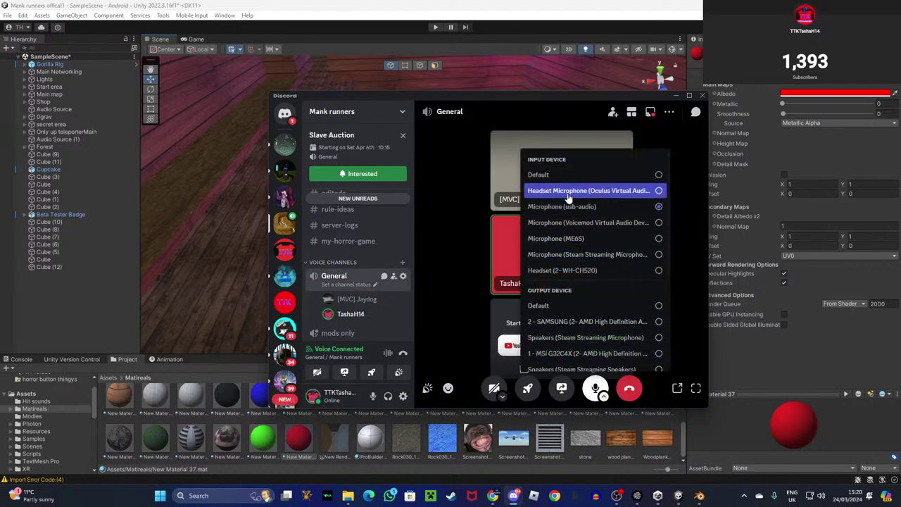
scroll(590, 268, down, 3)
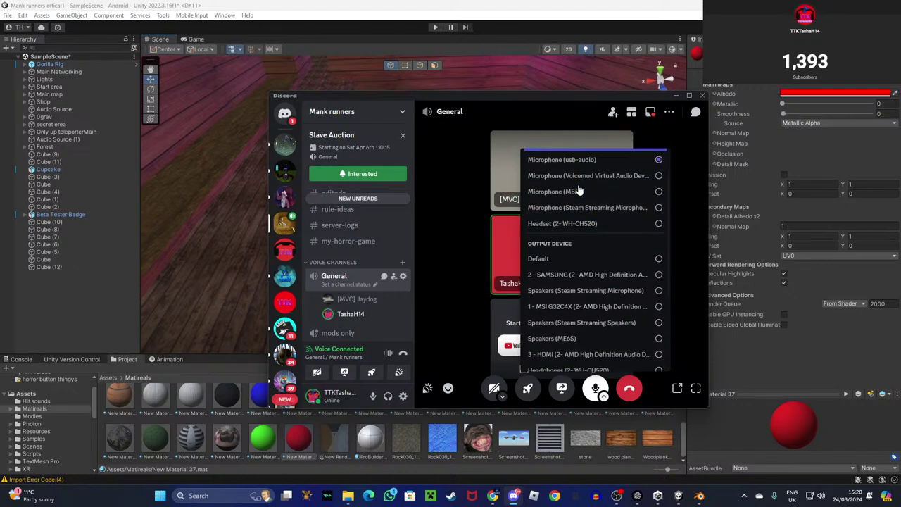
scroll(597, 296, down, 2)
click(609, 277)
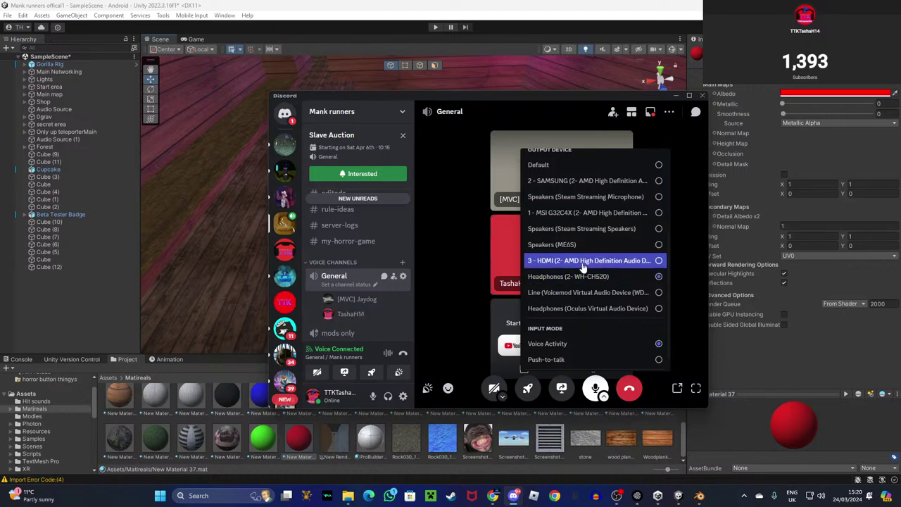
click(457, 265)
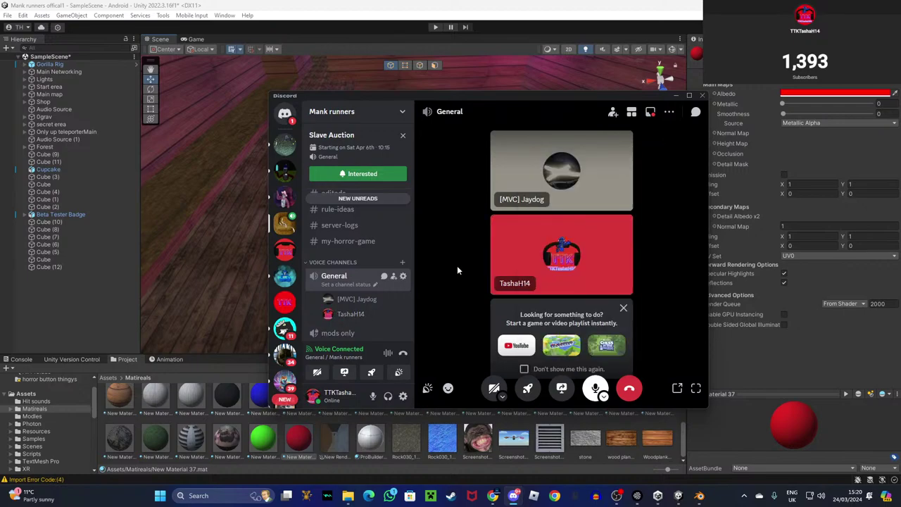
click(603, 396)
scroll(594, 281, down, 3)
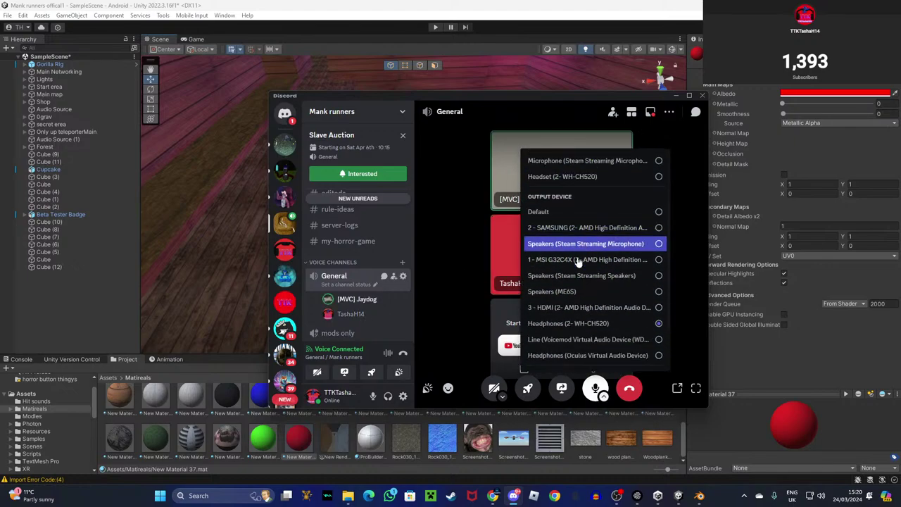
scroll(585, 271, up, 3)
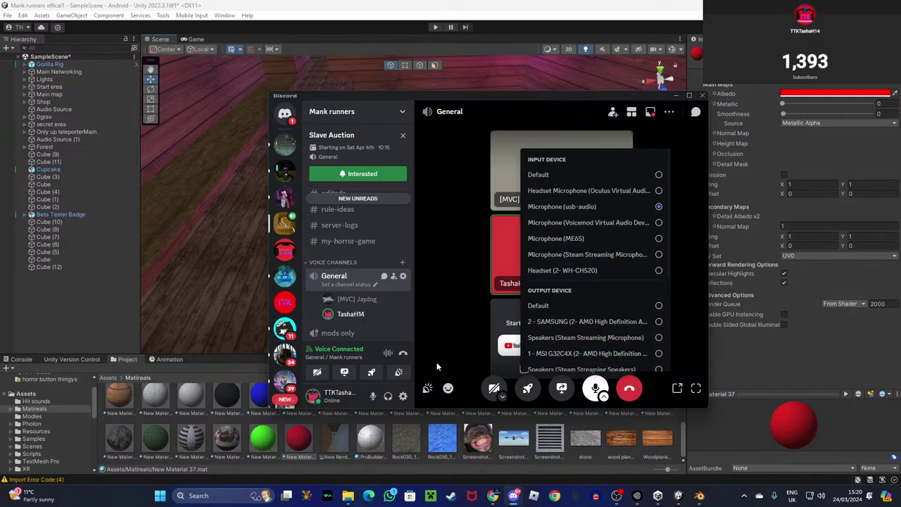
click(452, 322)
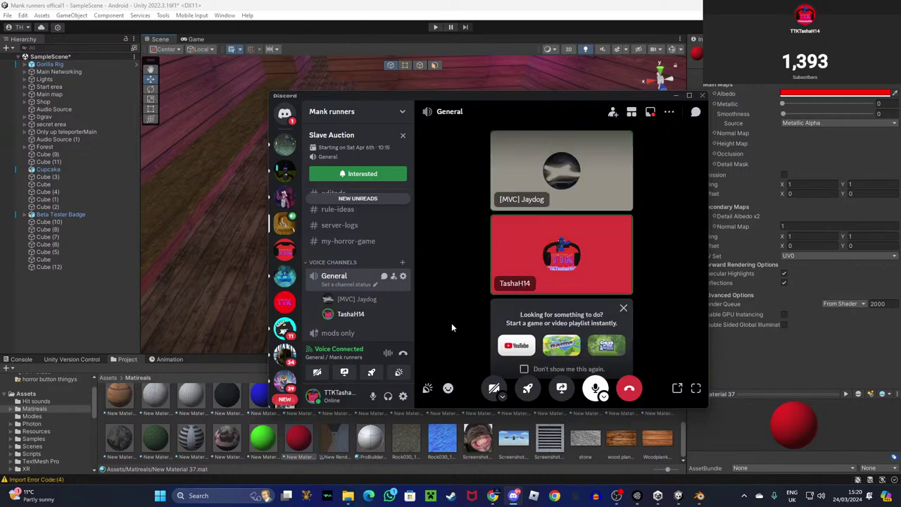
click(674, 96)
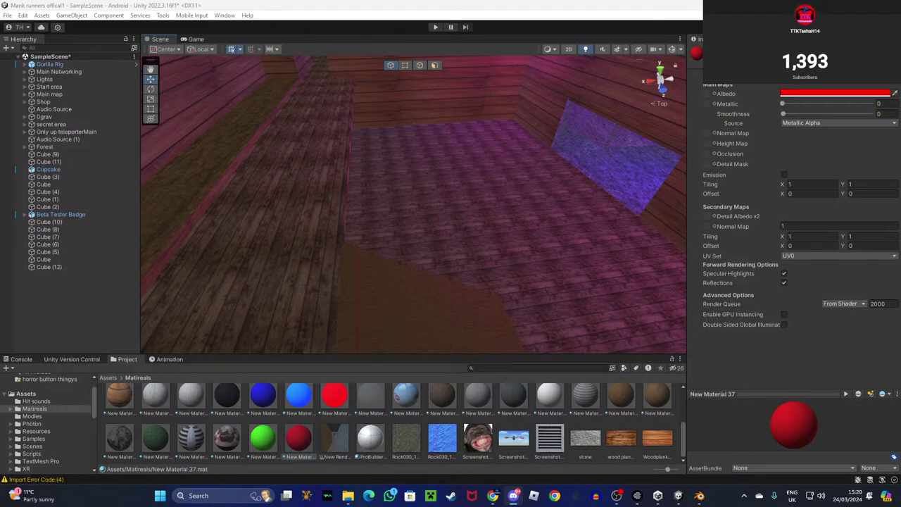
Watch the shared screens of the voice call in a maximized Discord window, and return to Unity.
drag(900, 42, 499, 120)
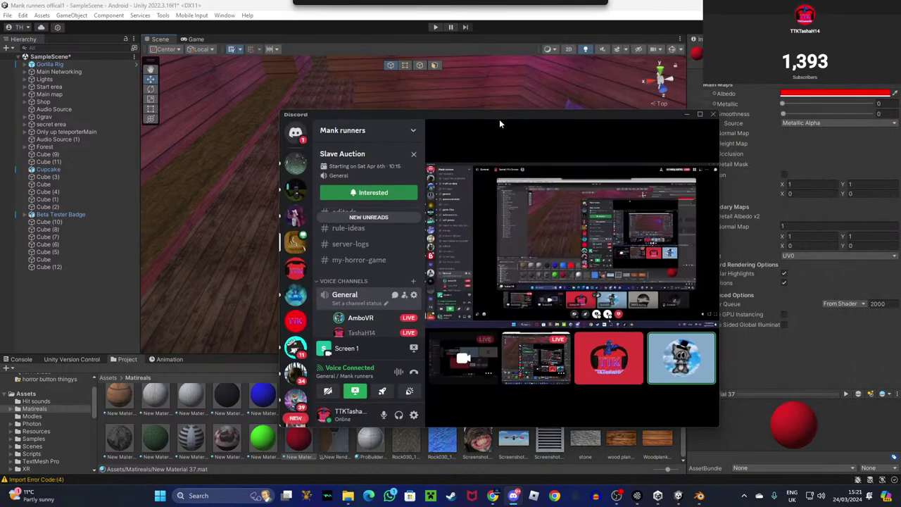
click(700, 114)
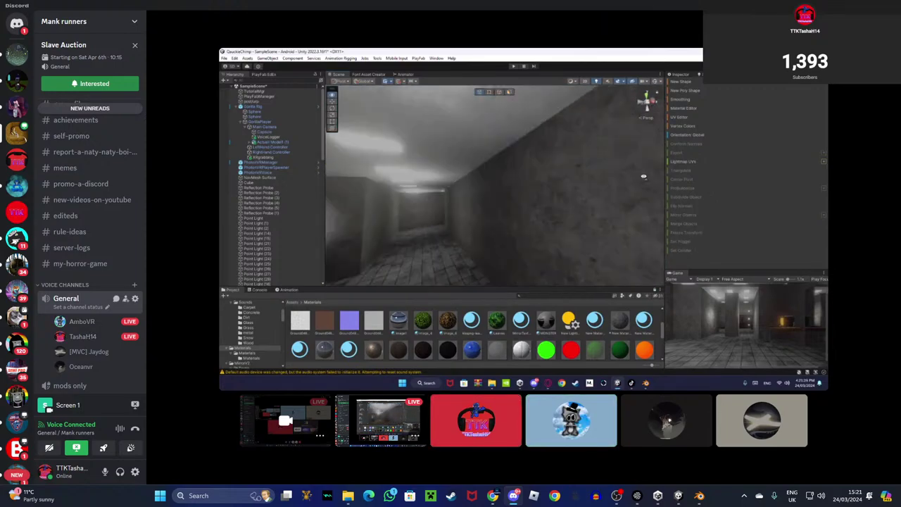
mouse_move(520, 249)
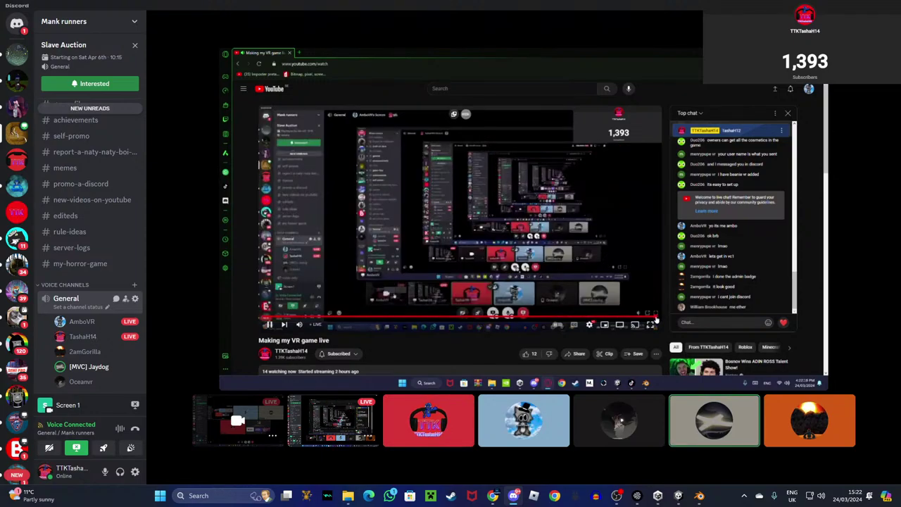
key(alt+Tab)
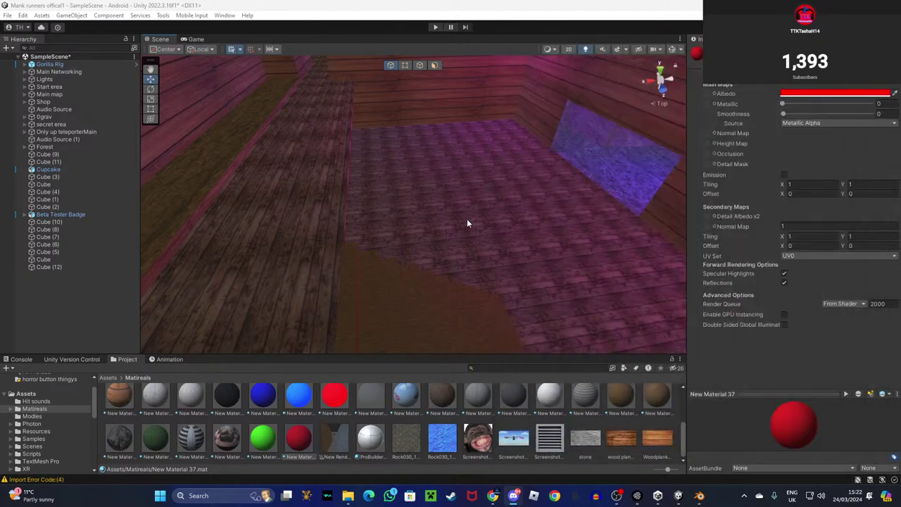
Open the Player prefab from the Assets/Resources/PhotonVR folder for editing.
right_drag(520, 194, 445, 251)
right_drag(247, 267, 33, 393)
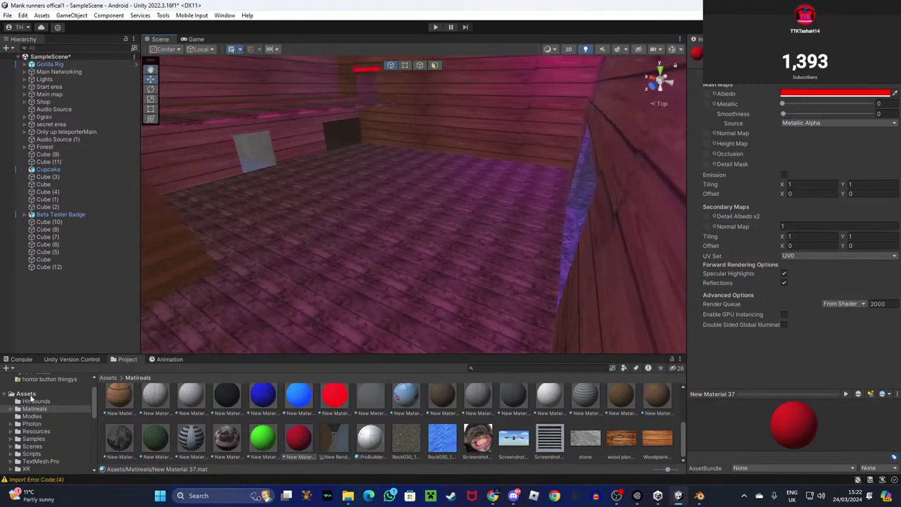
click(43, 394)
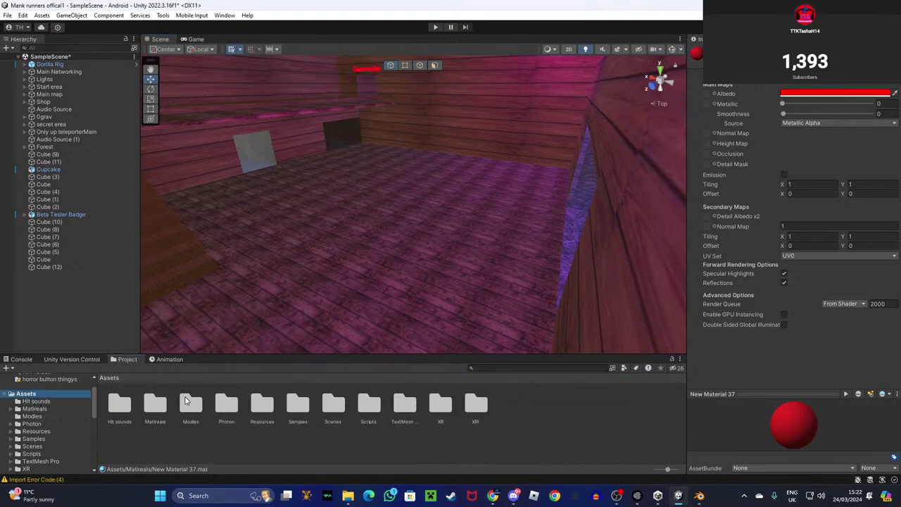
double_click(260, 405)
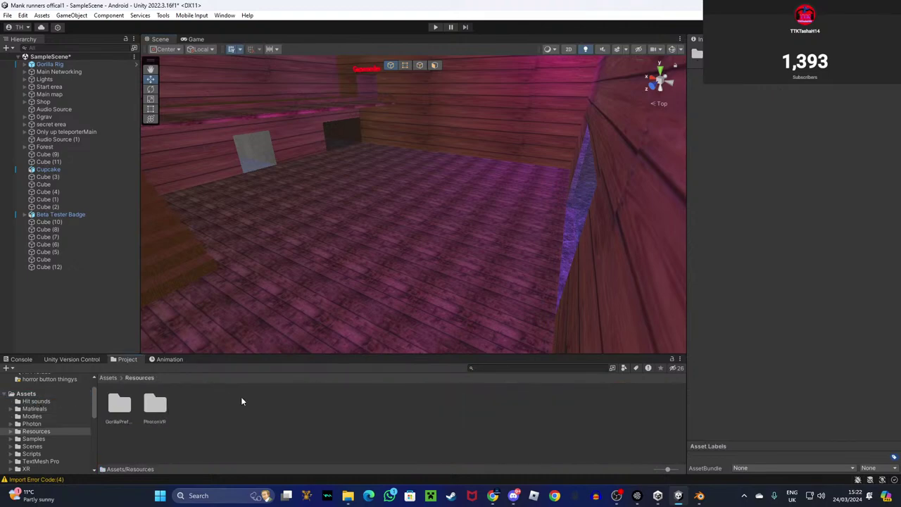
double_click(156, 405)
double_click(373, 416)
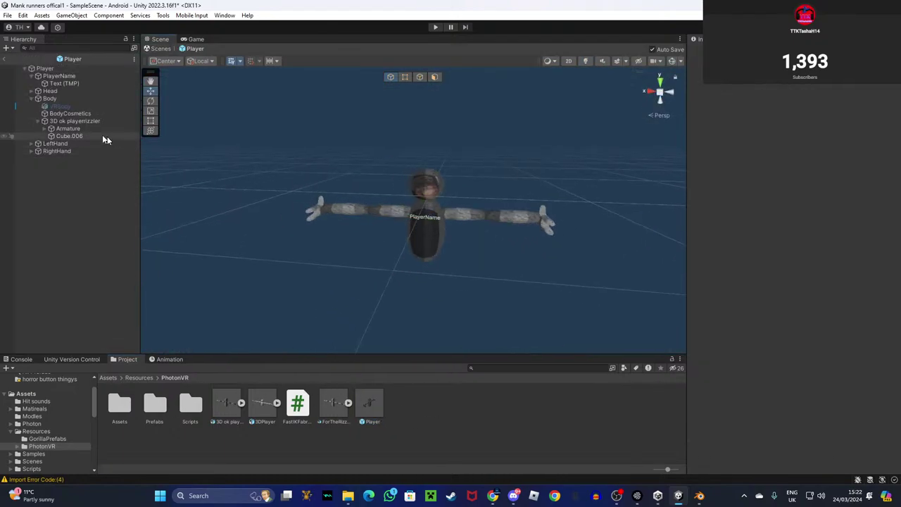
Collapse the Player prefab's Body group and expand the HeadCosmetics group under Head.
click(31, 98)
click(23, 67)
click(23, 67)
click(30, 76)
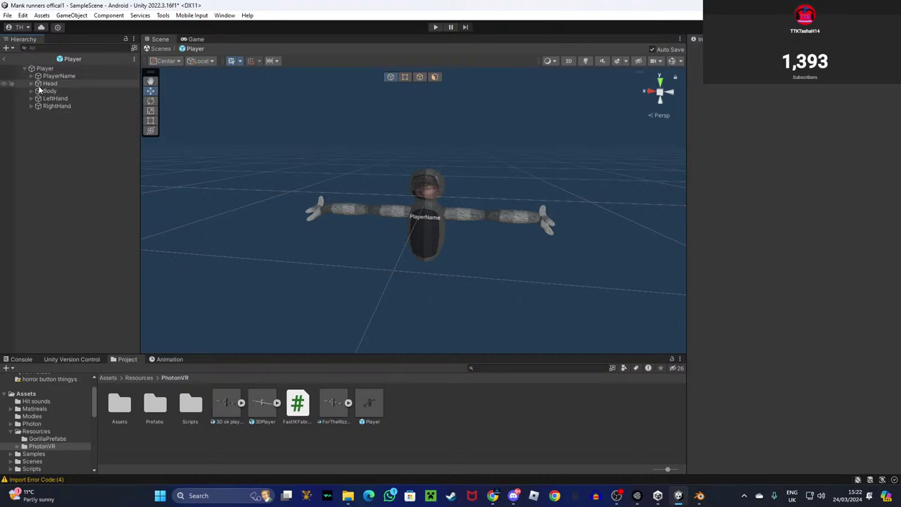
click(31, 83)
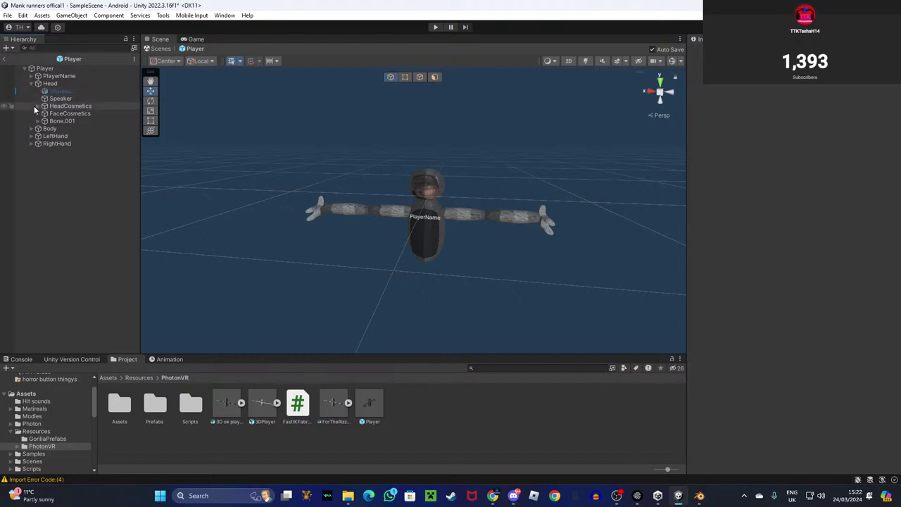
click(36, 105)
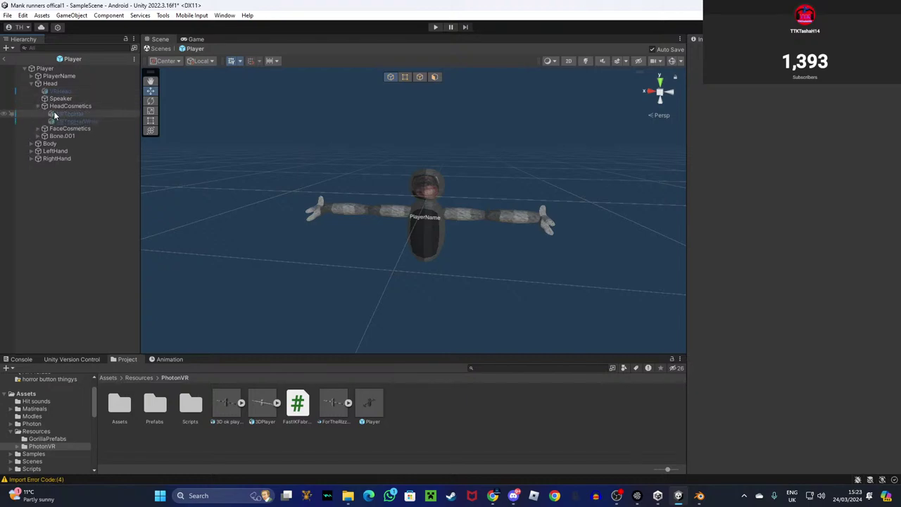
Activate VRTopHat and move it onto the player's head, at about Y 0.236 and Z -0.101.
click(61, 114)
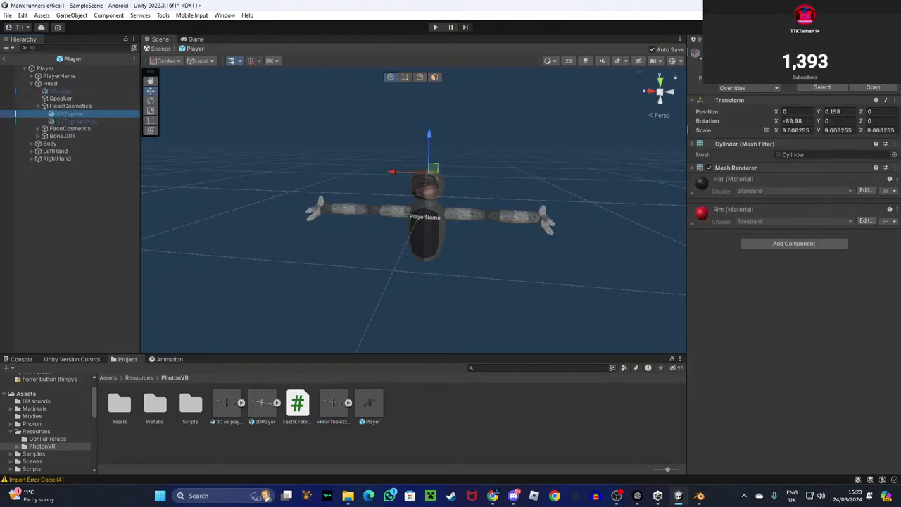
click(709, 50)
right_drag(546, 124, 520, 118)
key(w)
scroll(509, 115, down, 5)
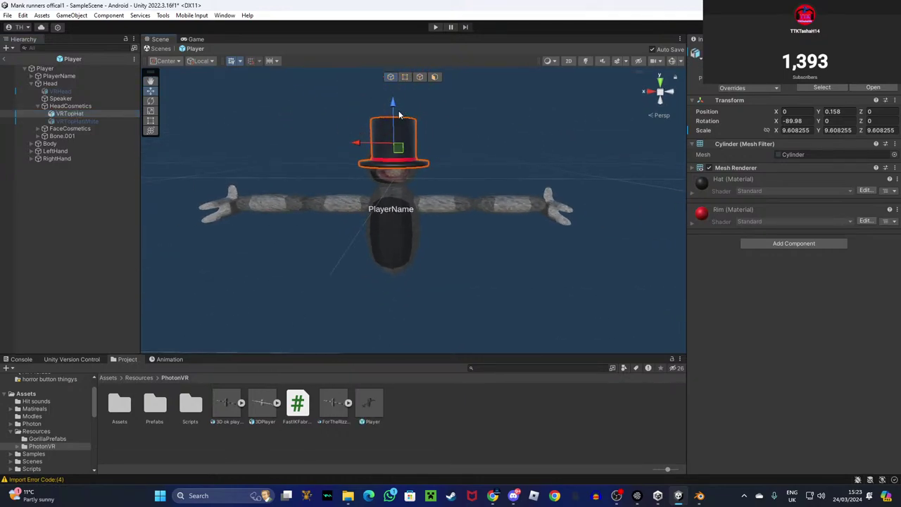
drag(393, 109, 555, 127)
scroll(555, 127, up, 4)
drag(332, 154, 300, 149)
Check the fit of the black top hat from several sides and deactivate VRTopHat.
right_drag(300, 148, 131, 152)
key(w)
key(s)
key(d)
right_drag(262, 148, 218, 175)
key(d)
alt+drag(217, 176, 314, 132)
click(333, 139)
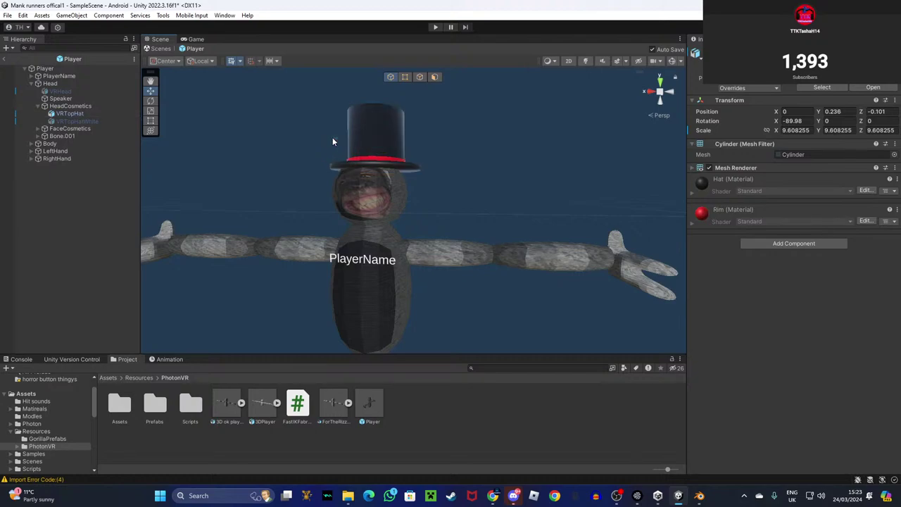
click(356, 138)
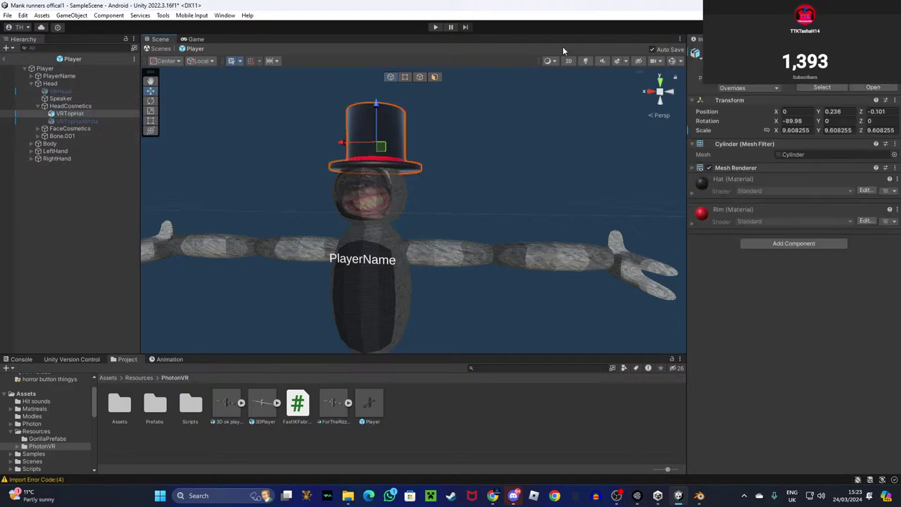
click(710, 52)
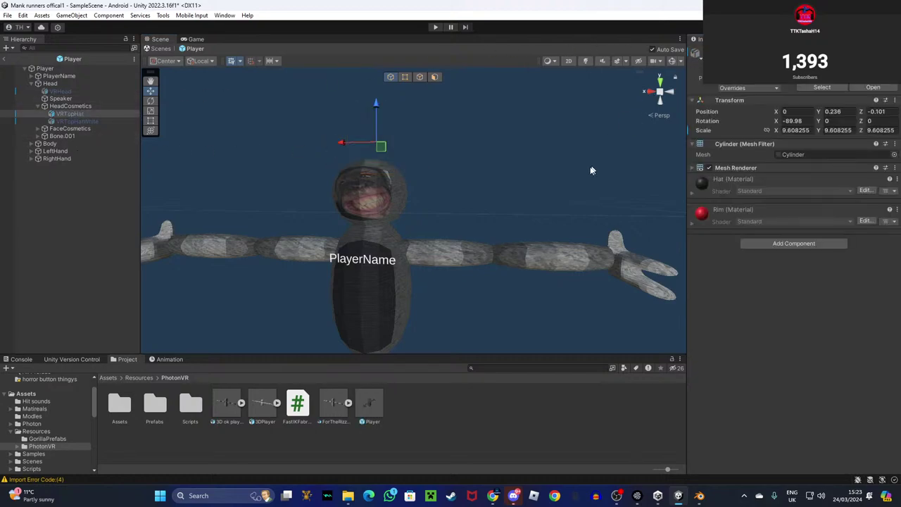
click(545, 187)
Activate VRTopHatWhite, raise it and adjust its placement on the player's head, and deactivate it again.
click(76, 121)
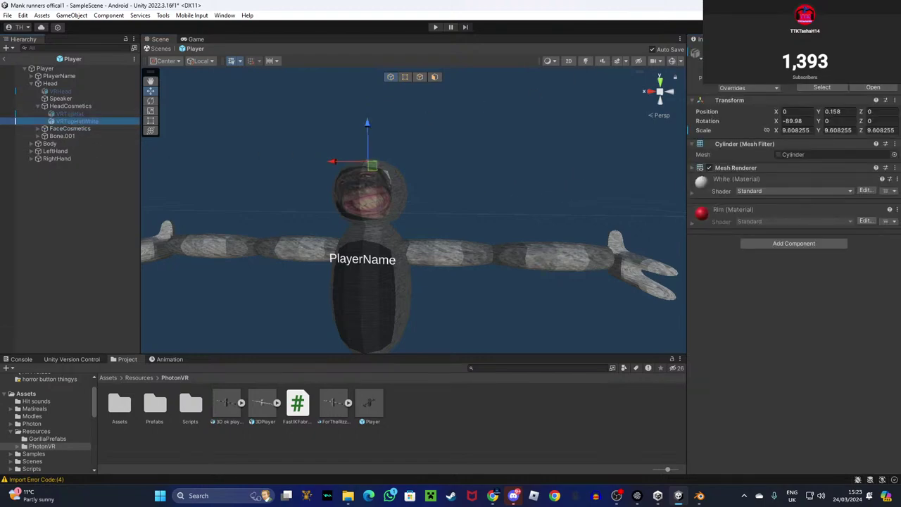
click(709, 52)
right_drag(600, 126, 378, 155)
drag(418, 155, 409, 120)
right_drag(408, 120, 470, 144)
key(s)
key(d)
mouse_move(491, 82)
mouse_down()
mouse_move(467, 82)
mouse_move(488, 82)
mouse_up()
click(709, 50)
Examine the player model from a distance and up close with both hats hidden.
right_drag(475, 183, 455, 176)
key(s)
click(163, 185)
key(a)
right_drag(151, 154, 181, 148)
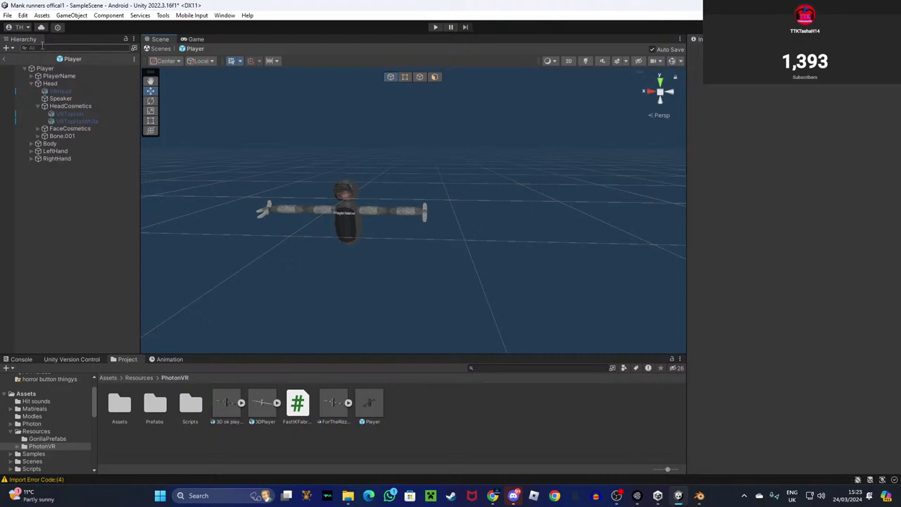
mouse_move(402, 256)
right_down()
mouse_move(422, 260)
mouse_move(439, 239)
mouse_move(496, 240)
mouse_move(503, 253)
mouse_move(419, 293)
mouse_move(408, 250)
mouse_move(480, 254)
mouse_move(428, 215)
mouse_move(357, 267)
mouse_move(350, 244)
mouse_move(358, 260)
mouse_move(400, 265)
right_up()
key(w)
key(a)
key(s)
key(d)
key(w)
key(a)
Collapse the Head group and inspect the objects inside the Body group, including BodyCosmetics.
click(33, 83)
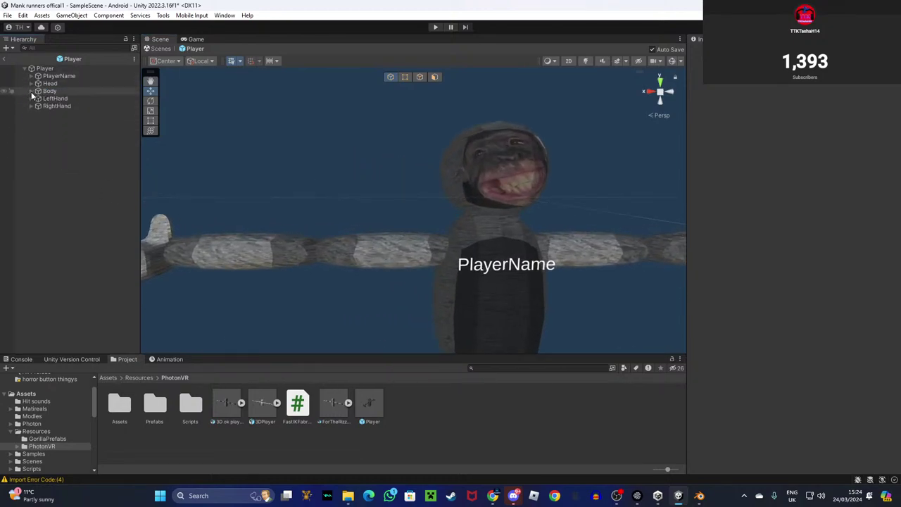
click(31, 91)
alt+drag(346, 134, 293, 130)
right_drag(291, 129, 310, 128)
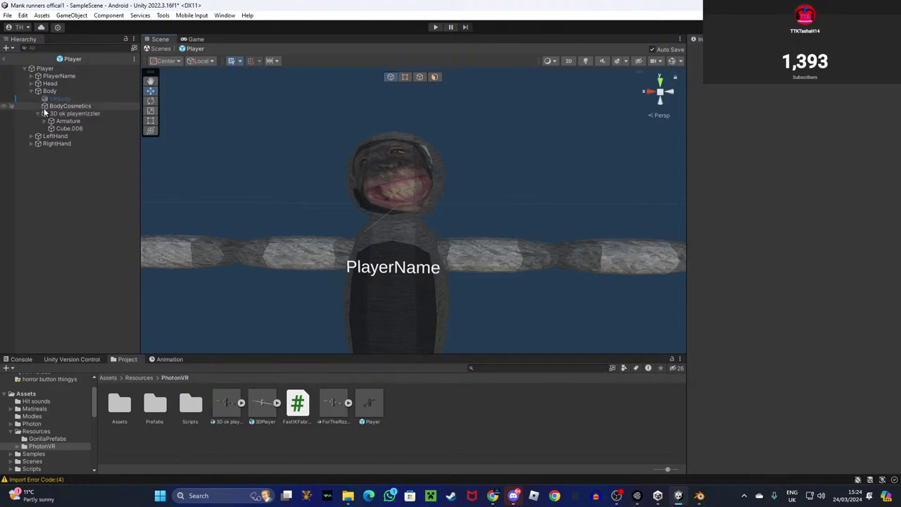
click(31, 91)
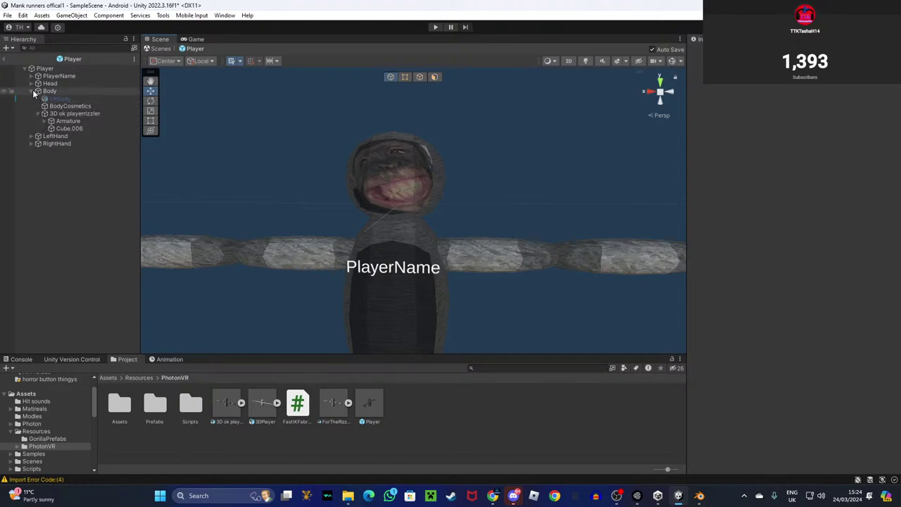
Inspect the objects inside the LeftHand group, including LeftHandCosmetics, and collapse the group again.
click(31, 99)
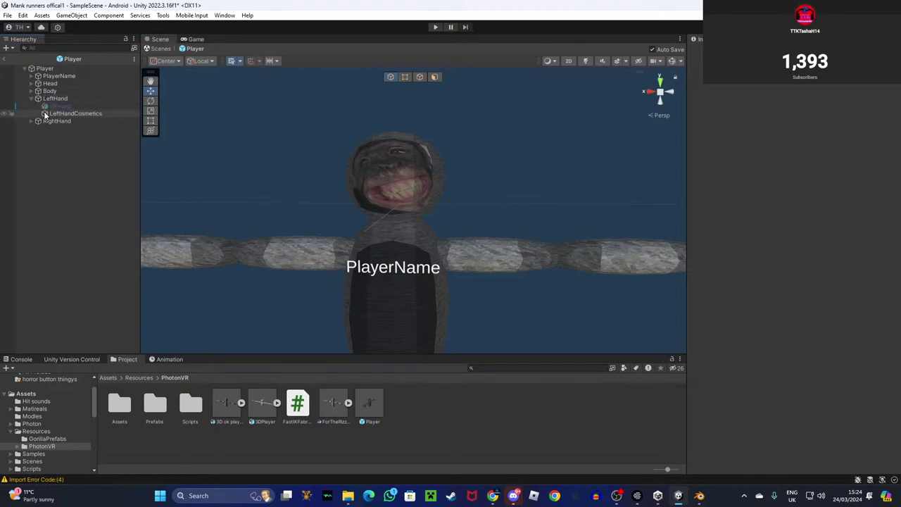
click(31, 98)
Capture a screen snip of the player's face in close-up and dismiss the Windows Start menu.
mouse_move(461, 198)
right_down()
mouse_move(446, 189)
mouse_move(458, 171)
mouse_move(468, 195)
mouse_move(456, 195)
mouse_move(474, 203)
right_up()
key(w)
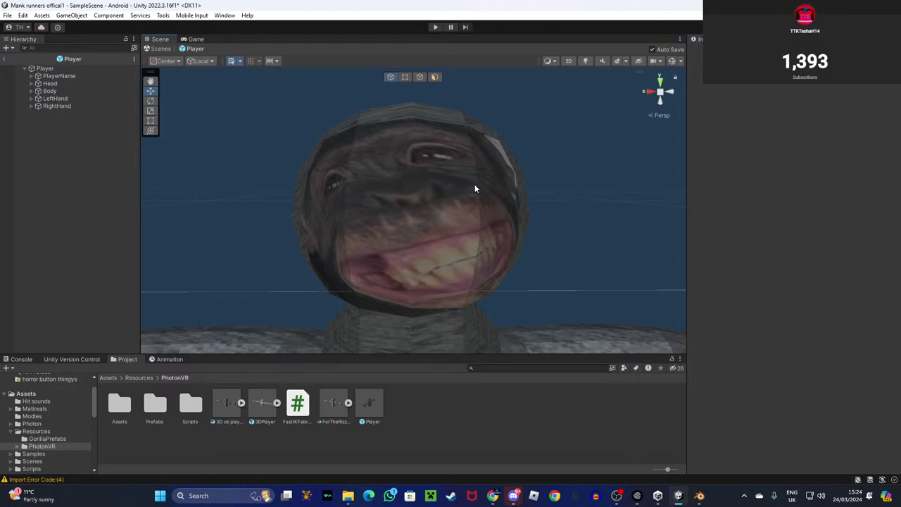
key(super+shift+s)
drag(217, 94, 629, 321)
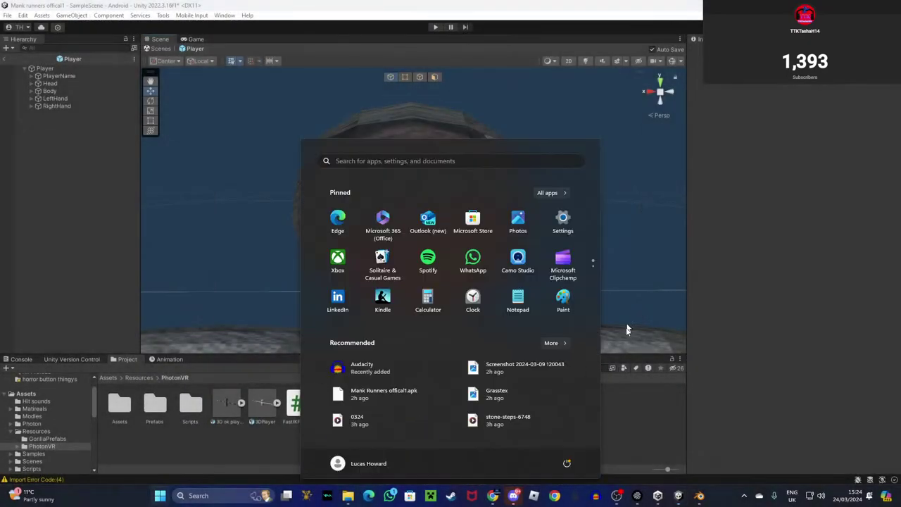
click(611, 305)
Examine the player model's face, outstretched arms and back from several sides.
right_drag(586, 294, 585, 296)
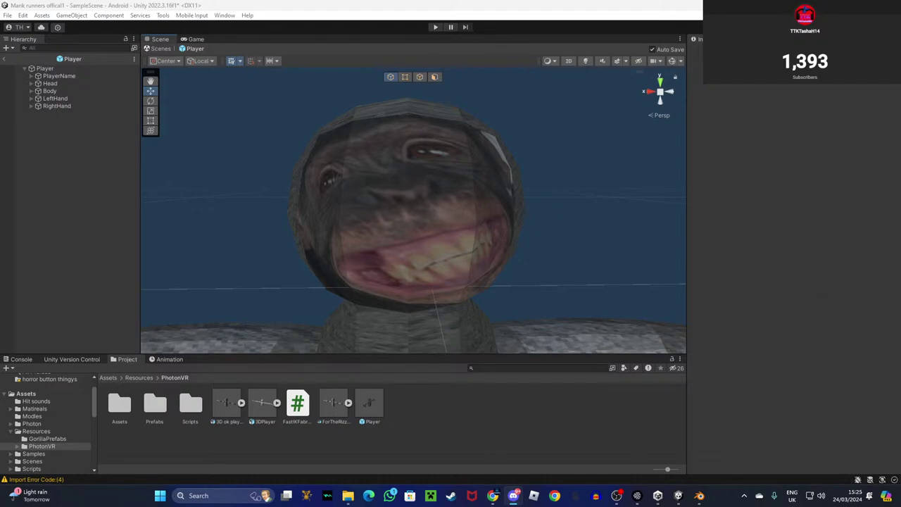
mouse_move(483, 215)
right_down()
mouse_move(473, 209)
mouse_move(654, 288)
mouse_move(459, 231)
mouse_move(469, 204)
mouse_move(474, 226)
right_up()
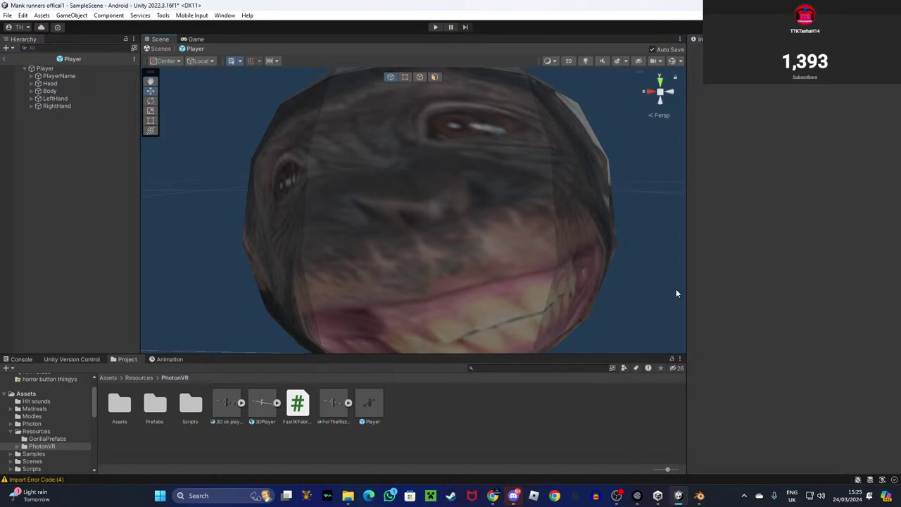
right_drag(676, 293, 599, 285)
key(w)
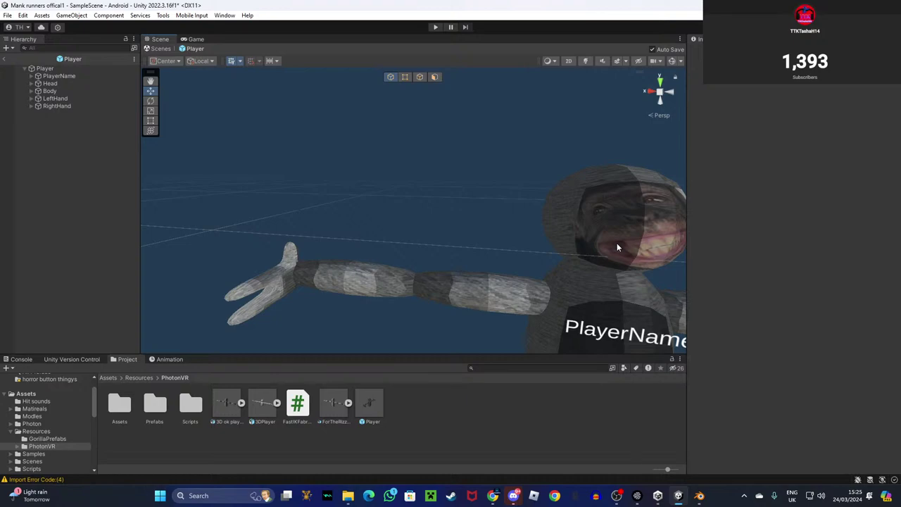
right_drag(607, 247, 681, 249)
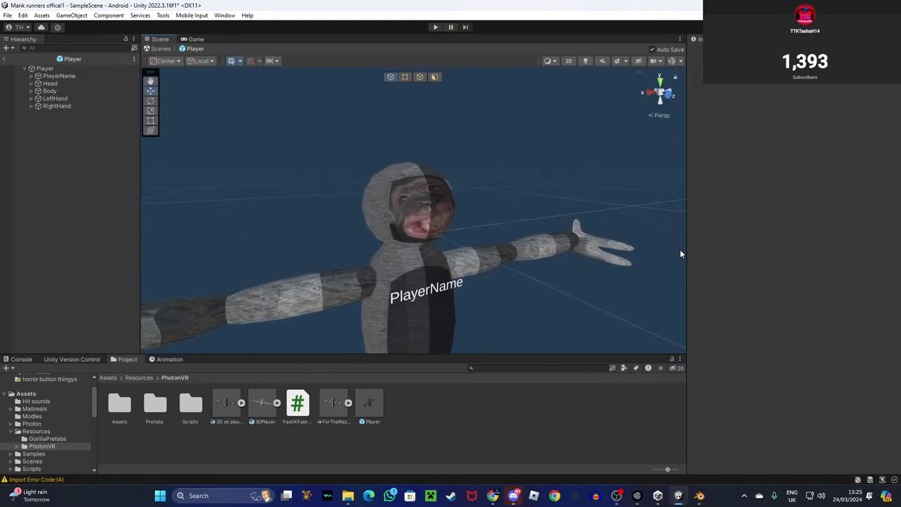
alt+drag(680, 249, 424, 295)
right_drag(425, 294, 416, 301)
key(w)
key(d)
key(a)
alt+drag(417, 301, 469, 248)
right_drag(469, 248, 506, 240)
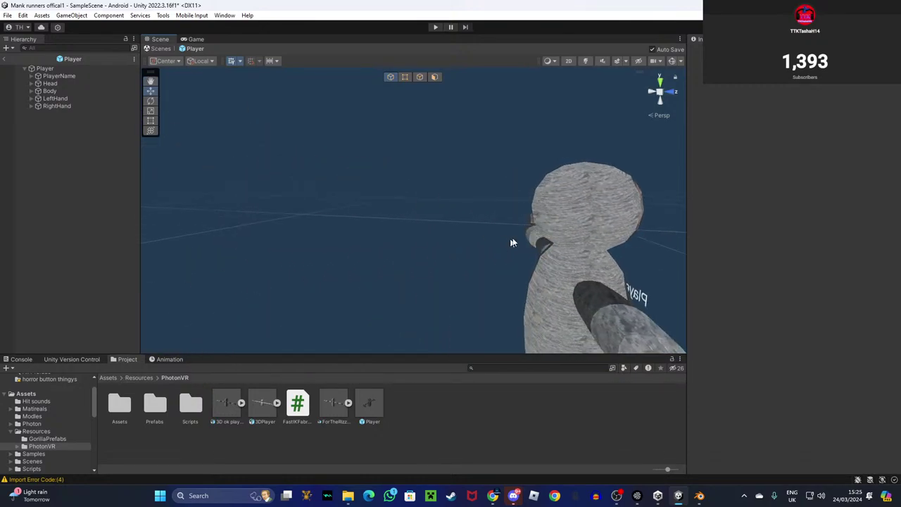
View the whole player model from a distance, switch the handle position to Pivot and collapse the Body group.
click(571, 219)
right_drag(571, 219, 362, 216)
click(505, 288)
key(s)
key(w)
key(s)
key(z)
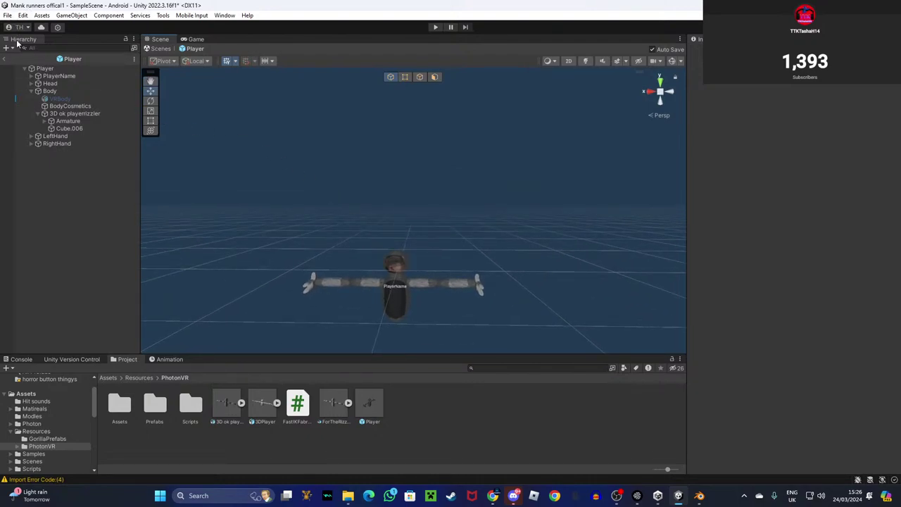
click(31, 90)
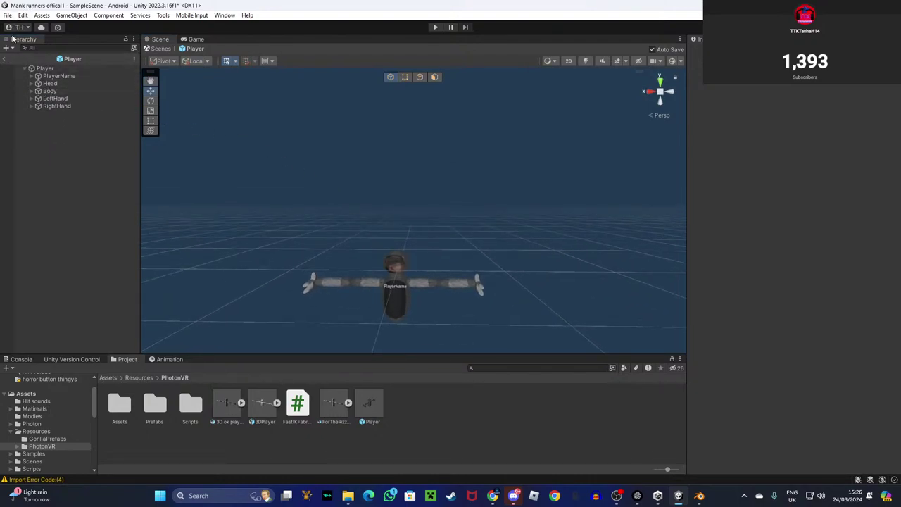
Return from the Player prefab to SampleScene and look through the Gamemodes corridor and the purple stone rooms.
click(5, 59)
key(s)
right_drag(389, 120, 346, 162)
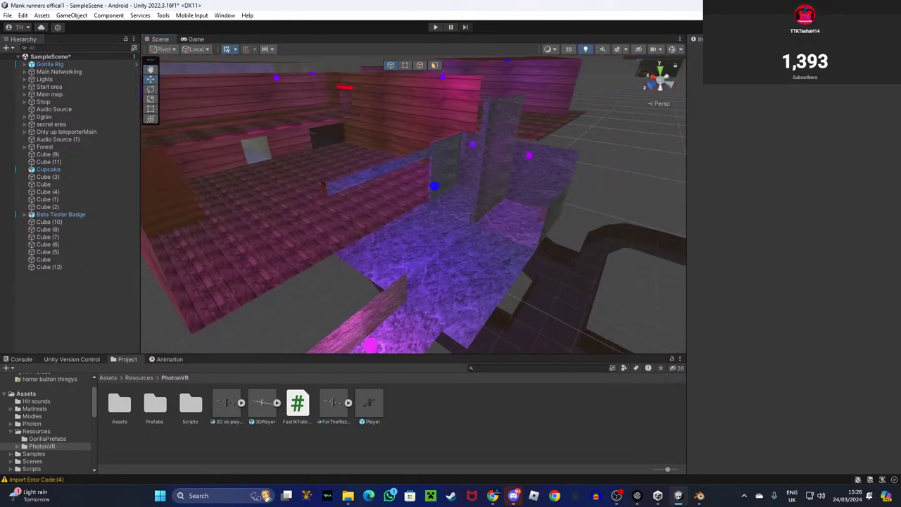
right_drag(563, 210, 505, 154)
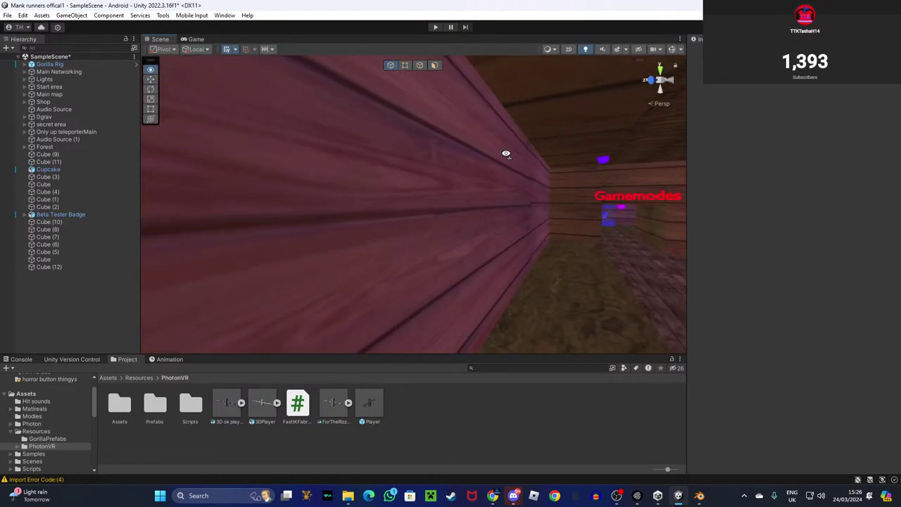
right_drag(505, 158, 563, 176)
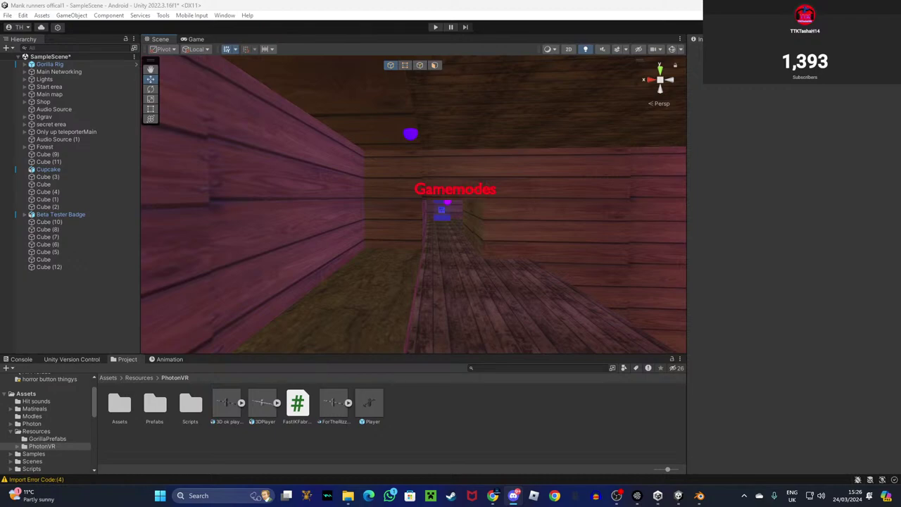
right_drag(521, 174, 733, 227)
key(w)
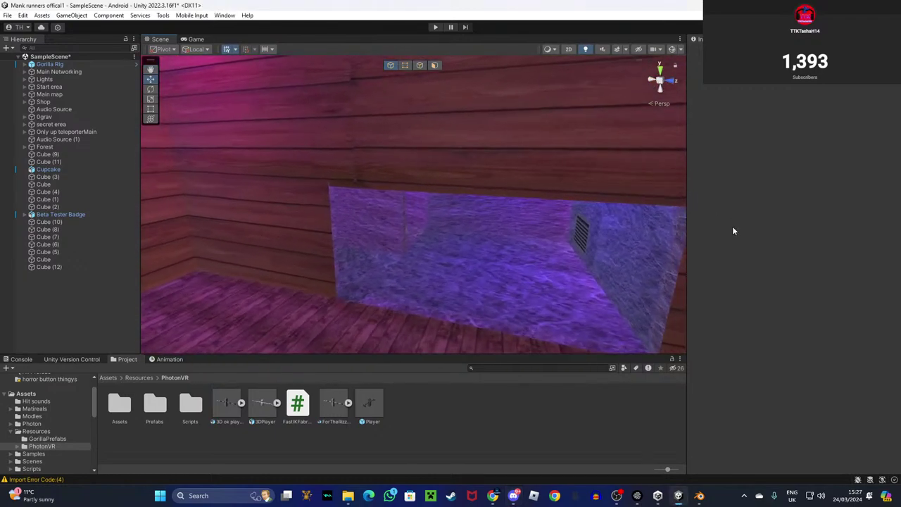
key(w)
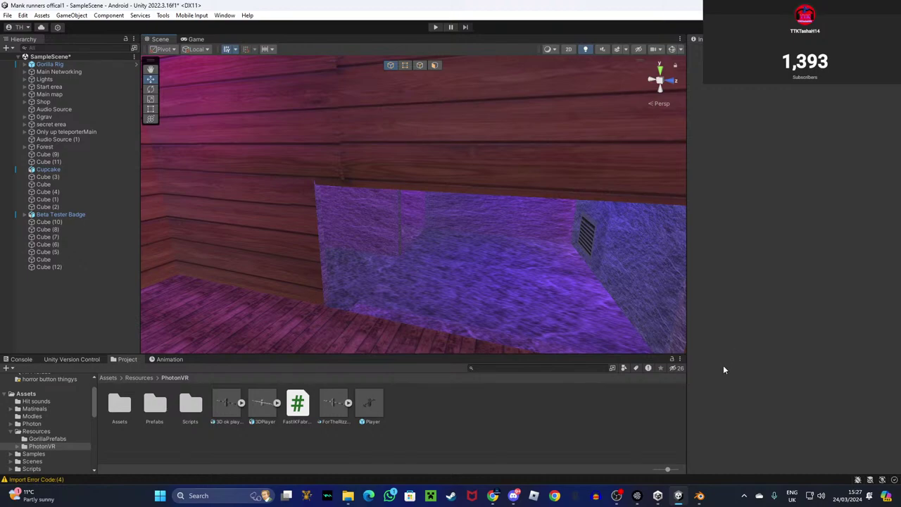
key(w)
right_drag(595, 331, 364, 314)
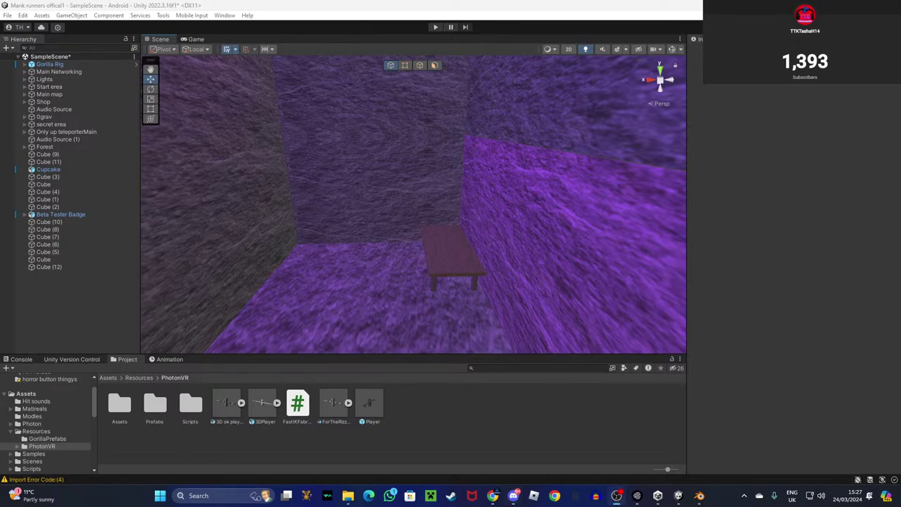
right_drag(660, 249, 385, 107)
Run the game in Play mode and view the spawned player from the front in the Scene view.
click(434, 28)
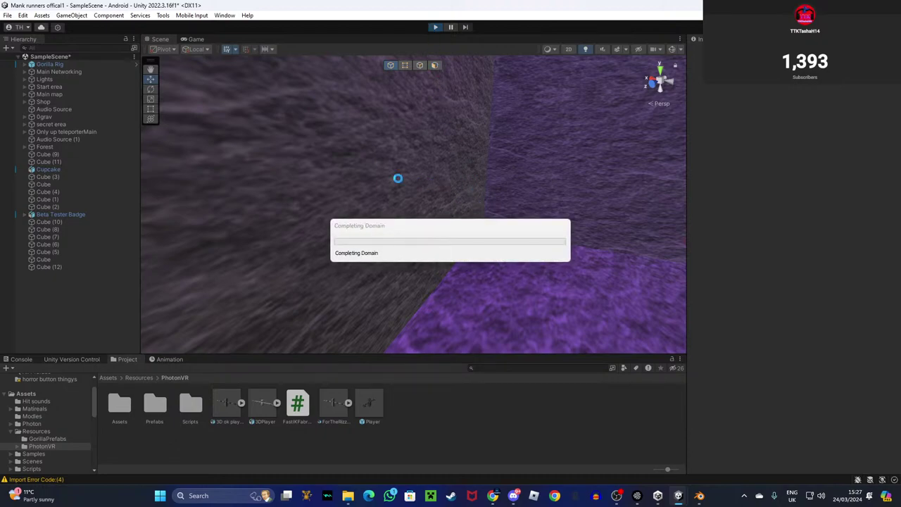
click(160, 39)
right_drag(489, 183, 306, 197)
key(d)
key(s)
Lower GorillaPlayer's LeftHand Controller to a Y position of about -0.605, check the arm pose and stop the playtest.
click(24, 64)
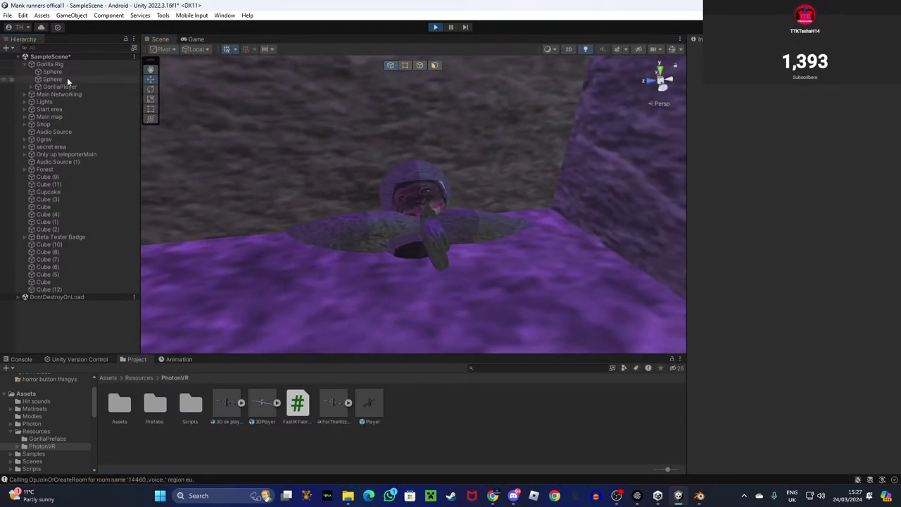
click(31, 86)
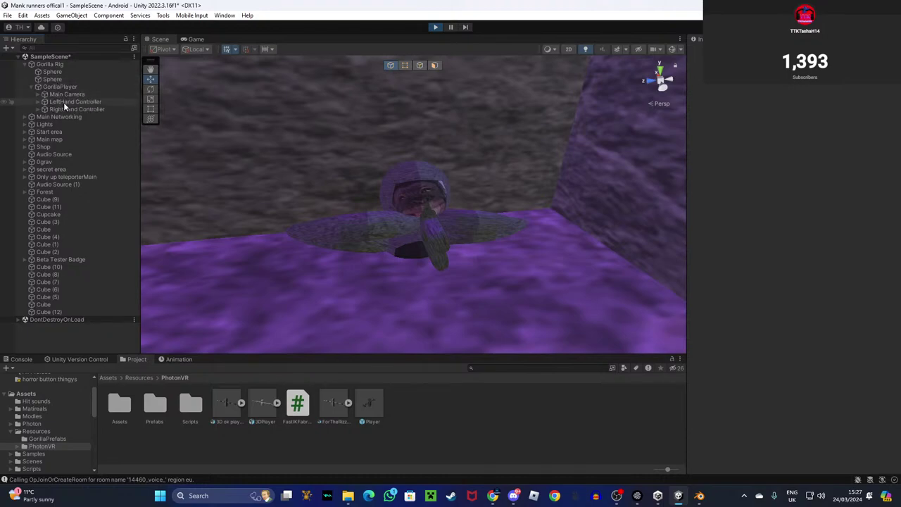
click(63, 102)
drag(429, 199, 382, 316)
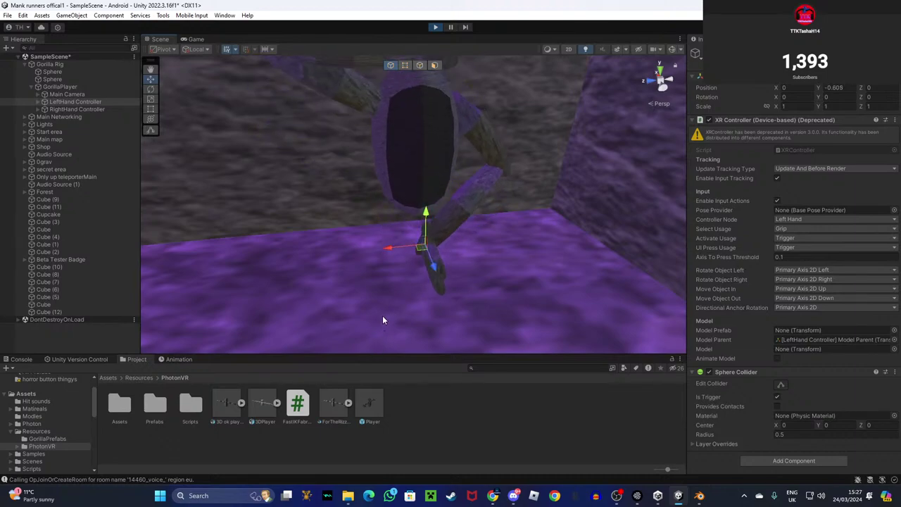
right_drag(382, 219, 369, 176)
click(436, 27)
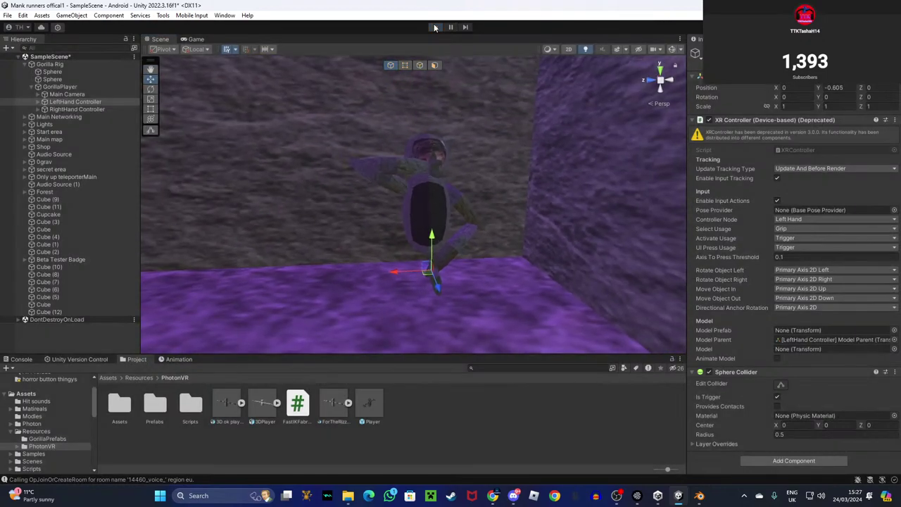
Reopen the Player prefab from the PhotonVR folder and bring the whole player model into view.
click(7, 15)
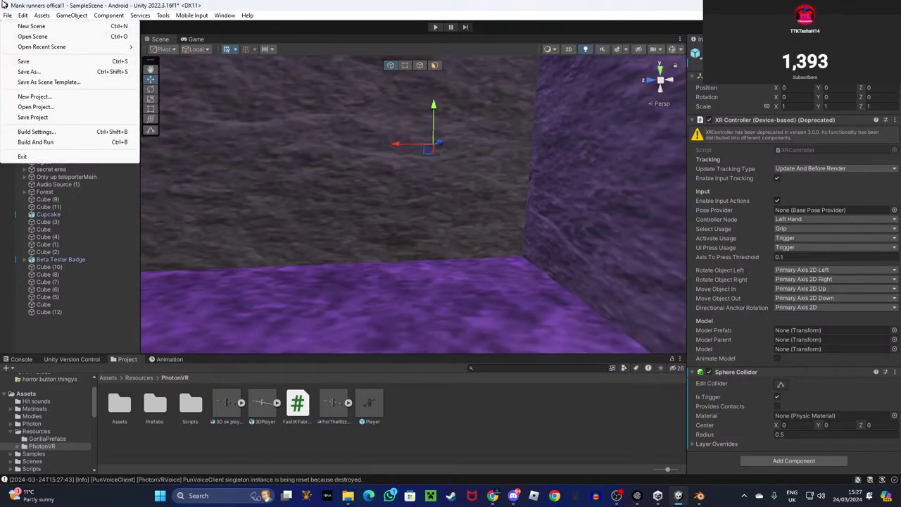
click(4, 17)
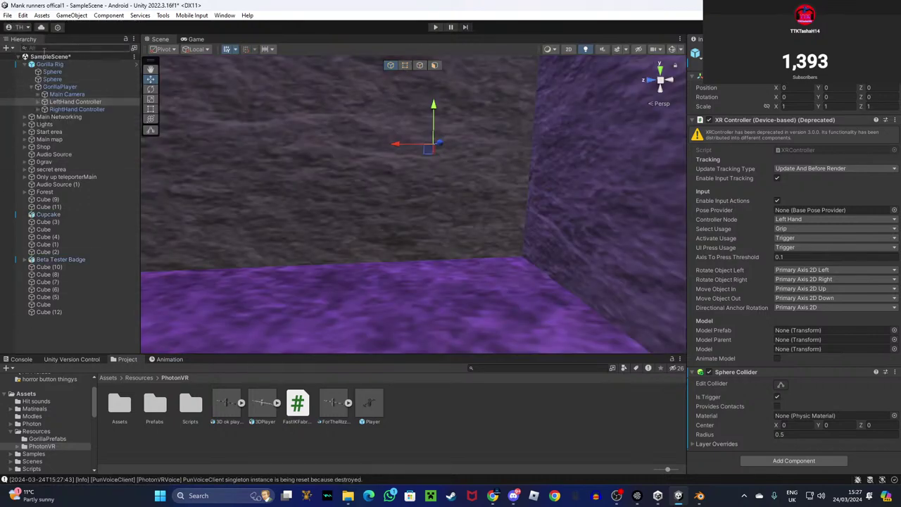
double_click(380, 414)
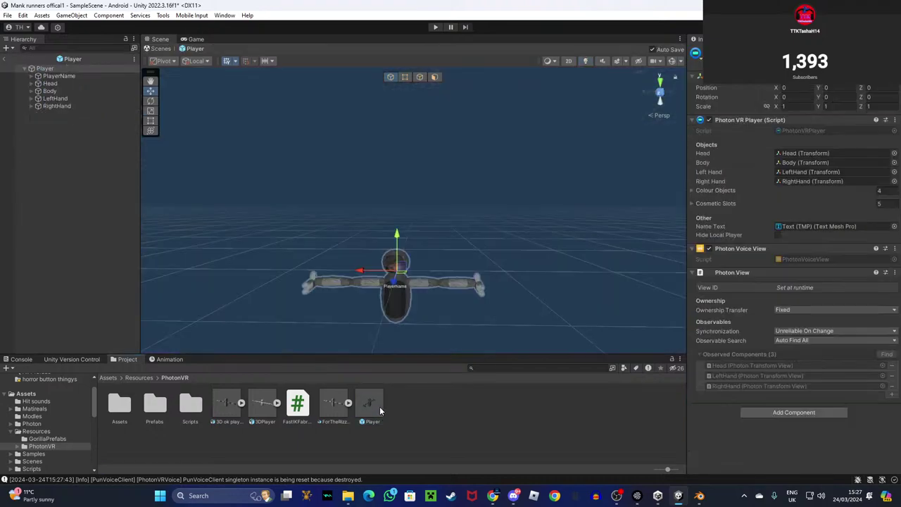
right_drag(428, 302, 478, 296)
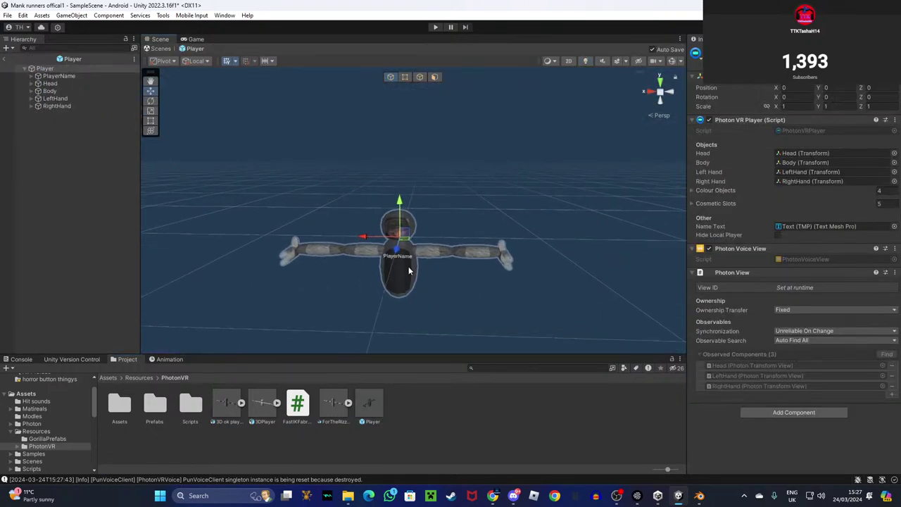
right_drag(409, 270, 382, 300)
Move the LeftHand object down beside the body to about X -0.228 and Y -0.669.
click(37, 99)
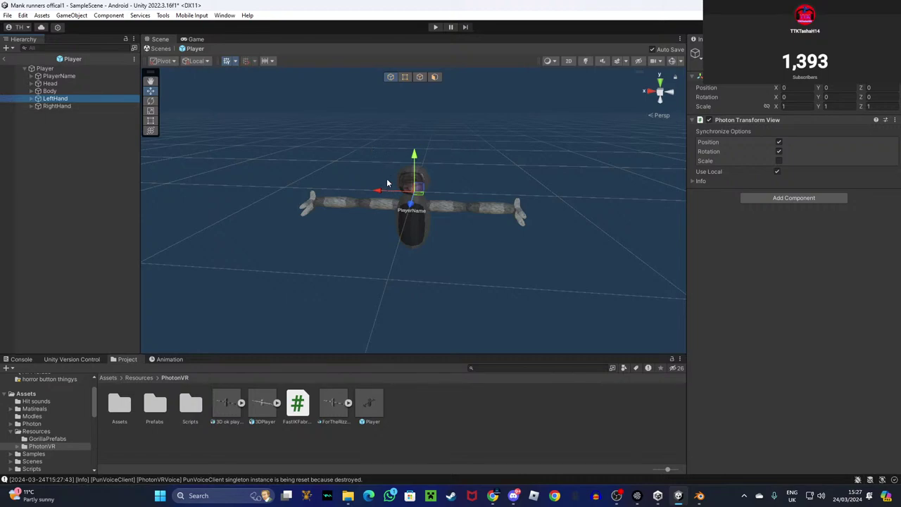
drag(416, 165, 421, 270)
drag(445, 227, 444, 238)
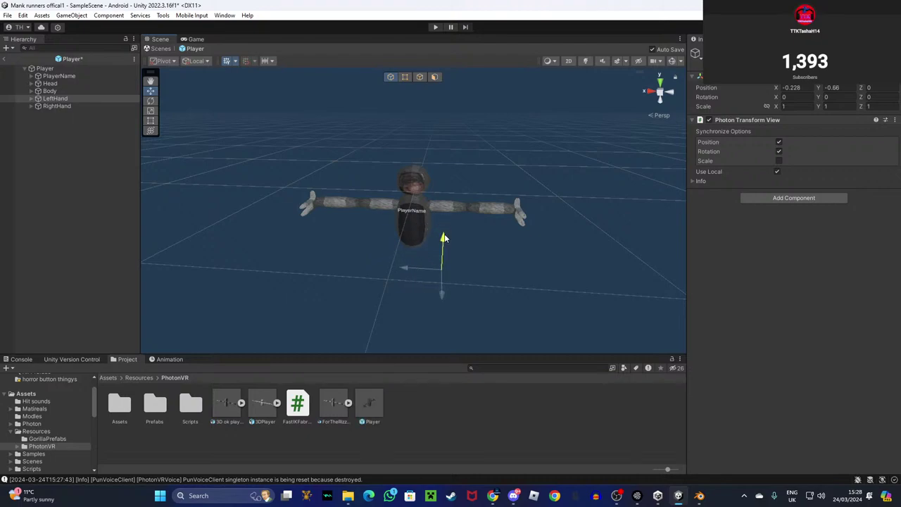
Copy the LeftHand's X position of -0.228 to the RightHand object.
click(792, 87)
key(super+c)
right_click(792, 87)
click(818, 105)
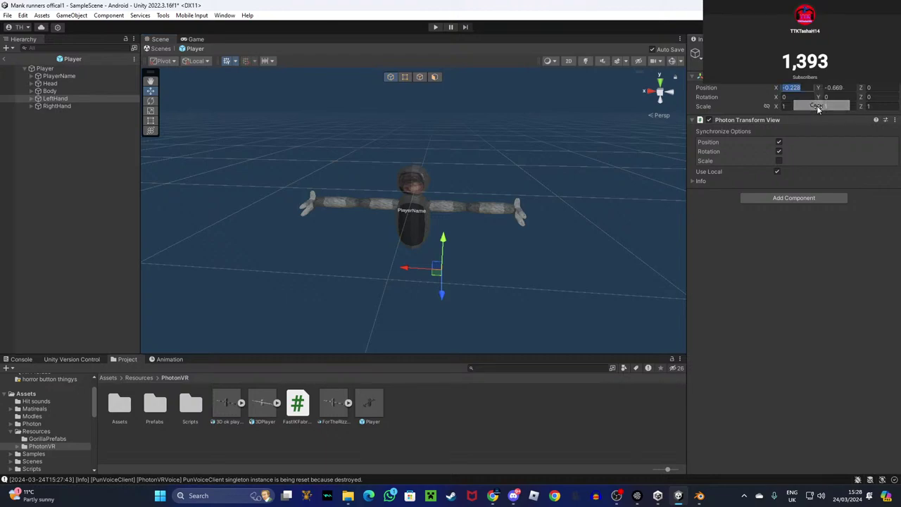
click(59, 106)
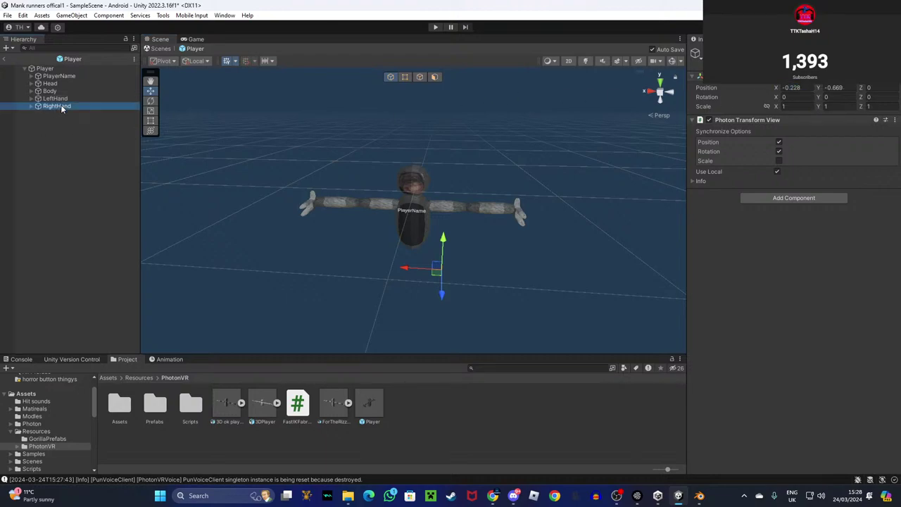
click(789, 88)
right_click(795, 88)
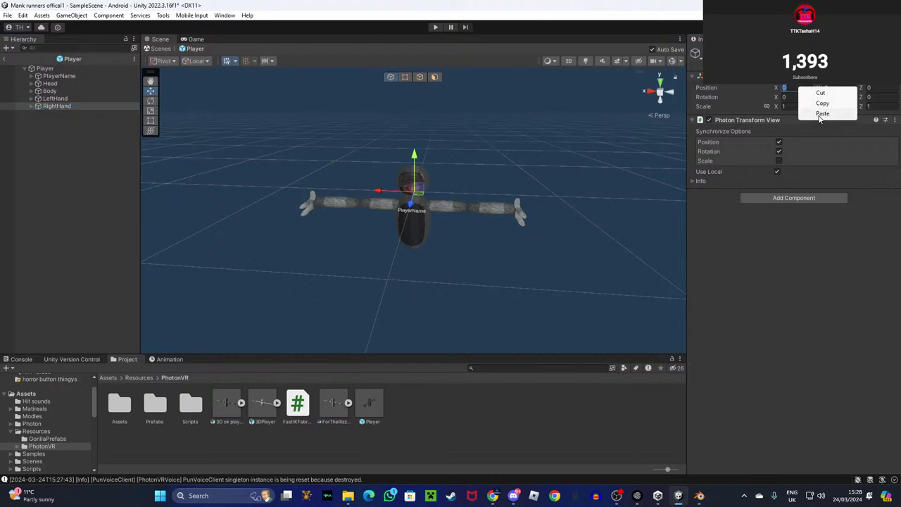
click(821, 114)
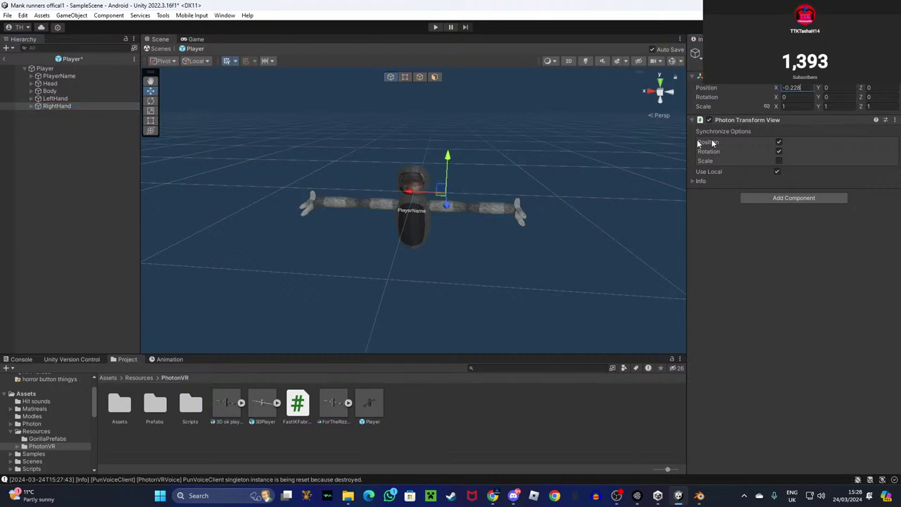
Copy the LeftHand's Y position of -0.669 to the RightHand object.
click(69, 99)
click(842, 88)
right_click(842, 87)
click(856, 101)
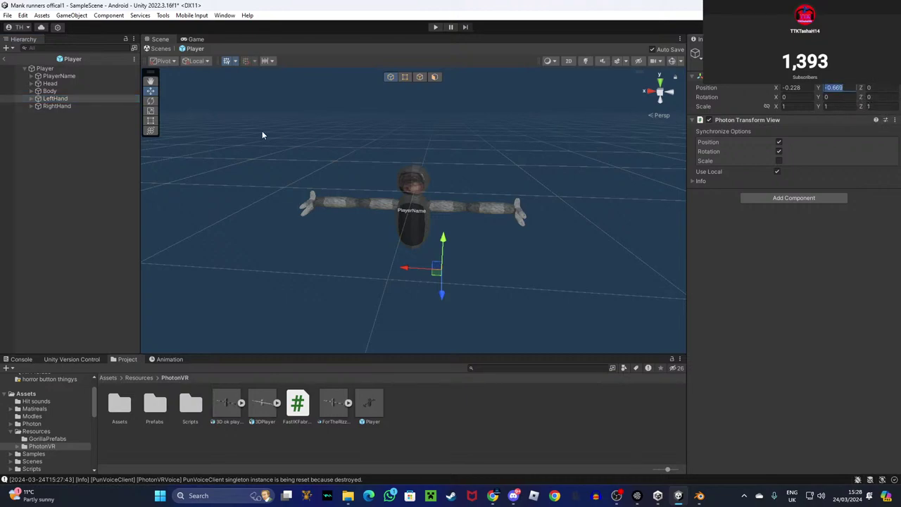
click(62, 106)
click(842, 87)
right_click(842, 87)
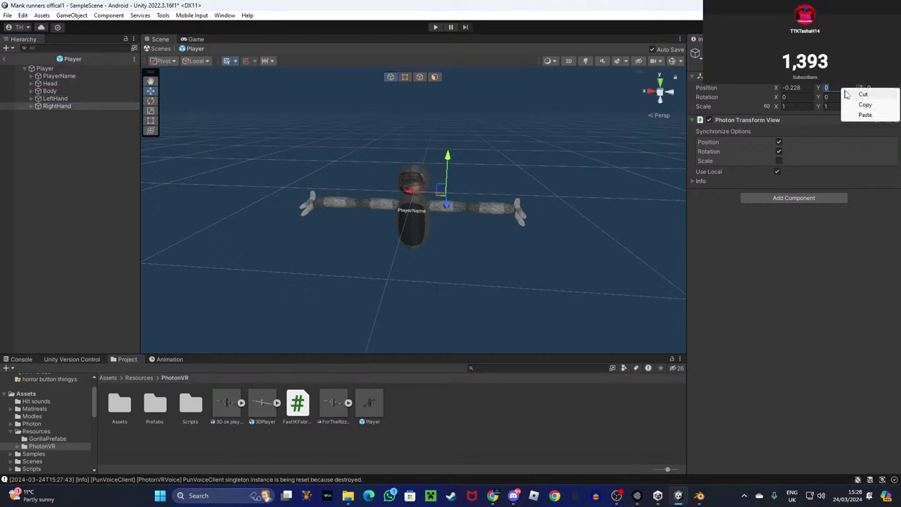
click(866, 115)
Open the RightHand's X position for editing and clear the object selection.
click(785, 87)
click(786, 88)
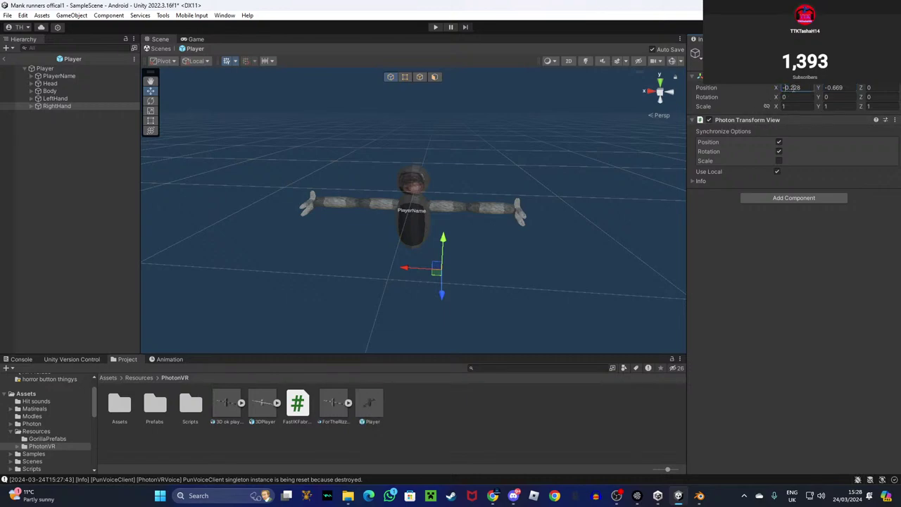
click(57, 222)
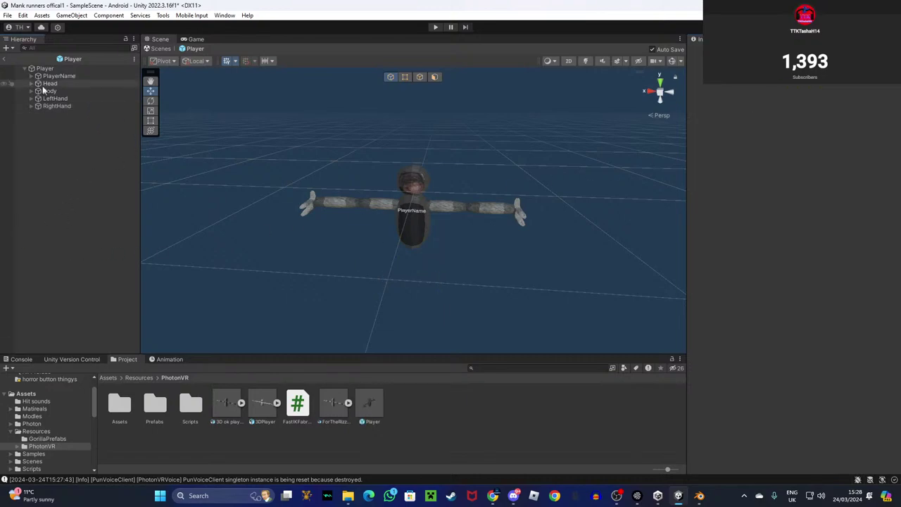
Exit the Player prefab and play-test the scene to inspect the avatar's arm pose in the Scene view.
click(6, 15)
click(9, 60)
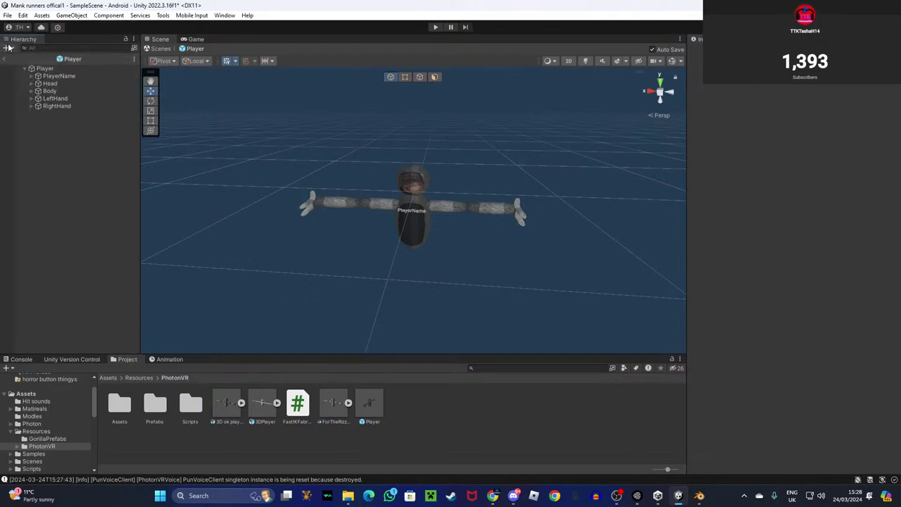
click(8, 58)
click(436, 27)
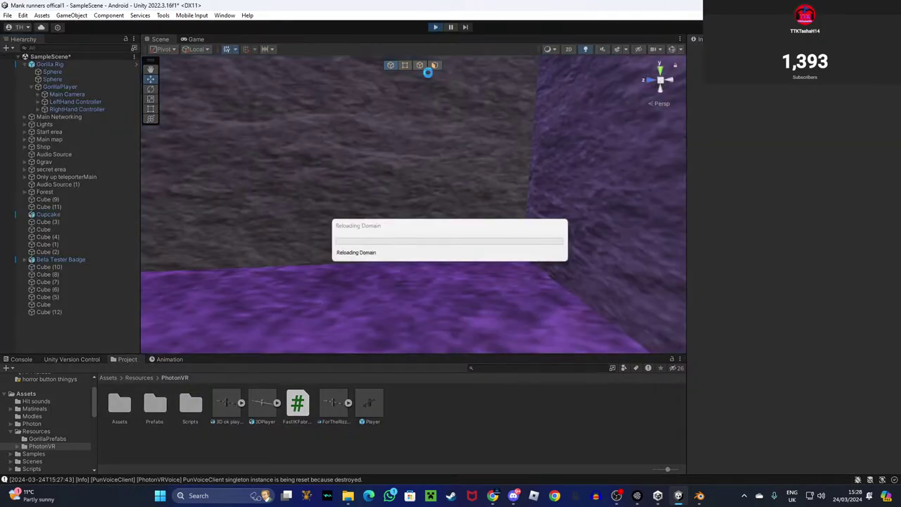
click(186, 39)
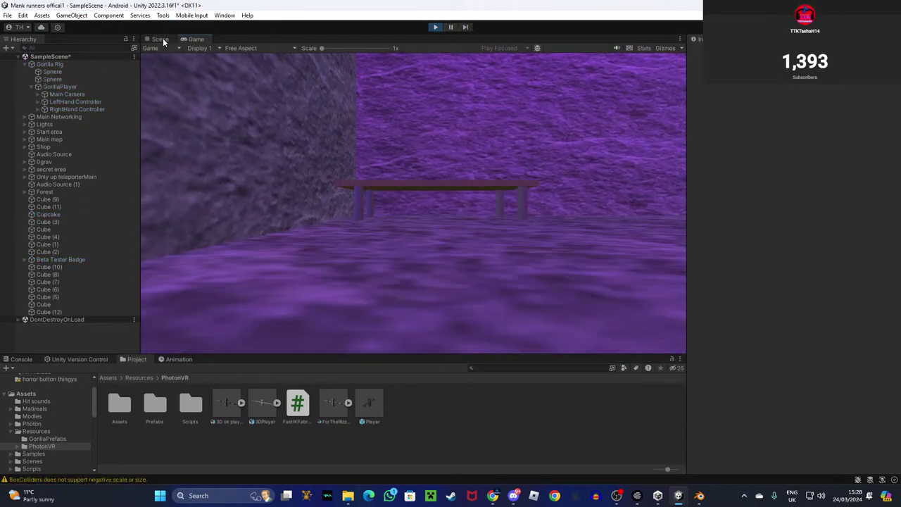
click(162, 40)
right_drag(354, 179, 523, 227)
Stop the play test and move the LeftHand Controller to about X -0.264 and Y -0.532.
click(86, 103)
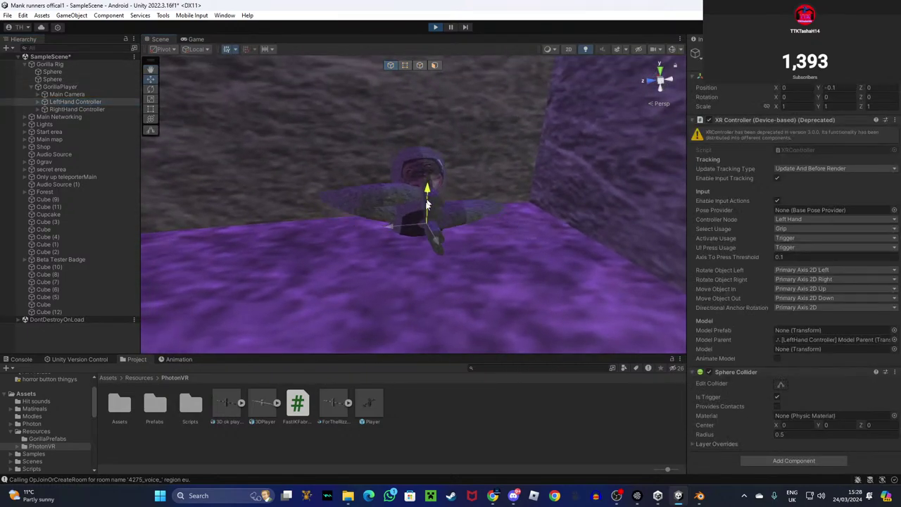
click(435, 27)
right_drag(397, 120, 398, 75)
drag(374, 85, 404, 176)
drag(424, 140, 425, 161)
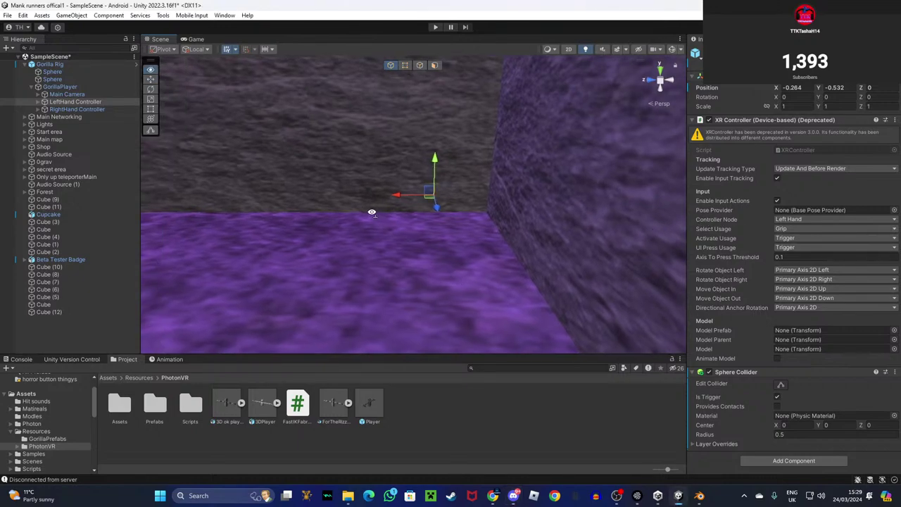
Move the RightHand Controller out and down to about X 0.619 and Y -0.596.
click(76, 109)
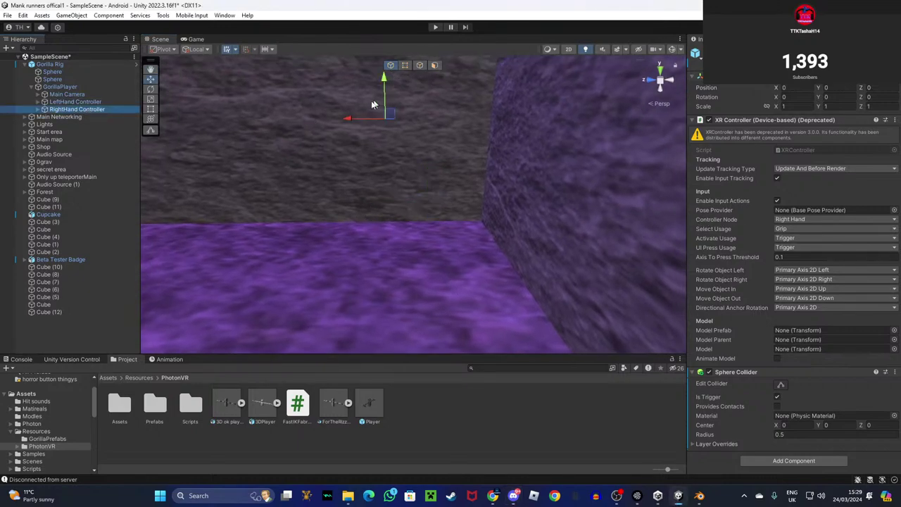
drag(371, 110, 279, 209)
click(112, 102)
click(111, 109)
drag(281, 169, 282, 178)
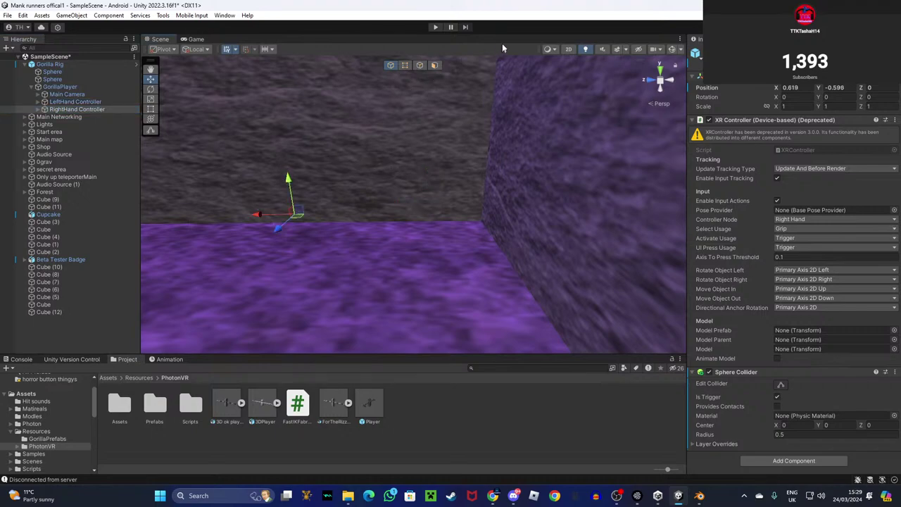
Play-test the scene to check how the avatar's arms follow both hand controllers.
click(434, 27)
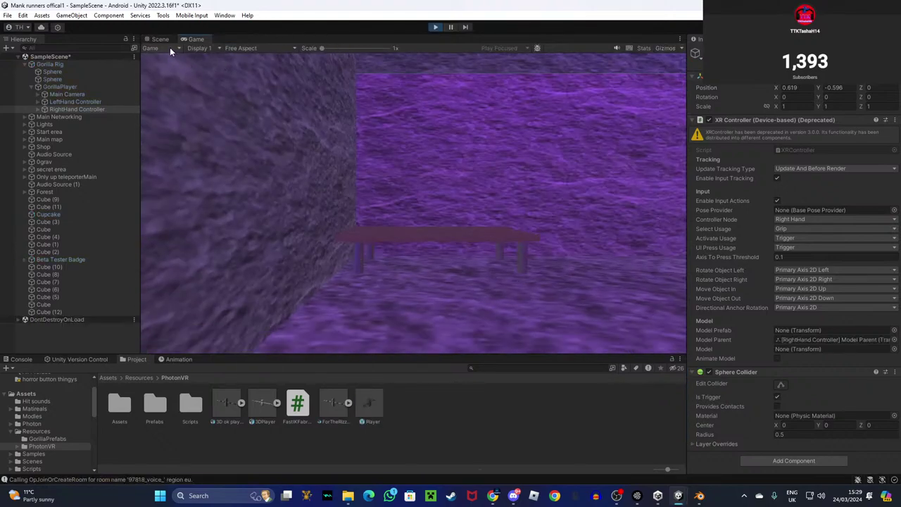
click(160, 39)
right_drag(484, 195, 472, 177)
scroll(473, 177, down, 3)
click(435, 27)
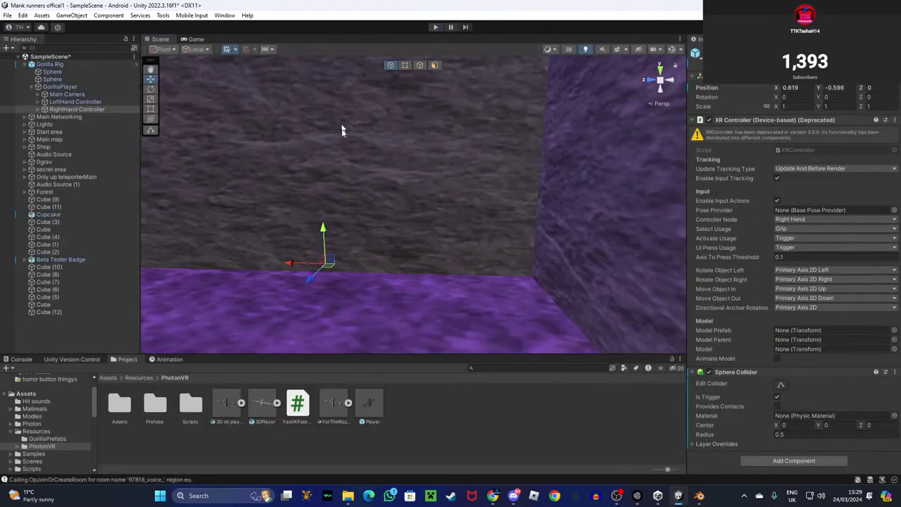
Move the RightHand Controller to about X 0.425 and Y -0.539, and play-test the avatar's arm pose.
drag(306, 267, 337, 273)
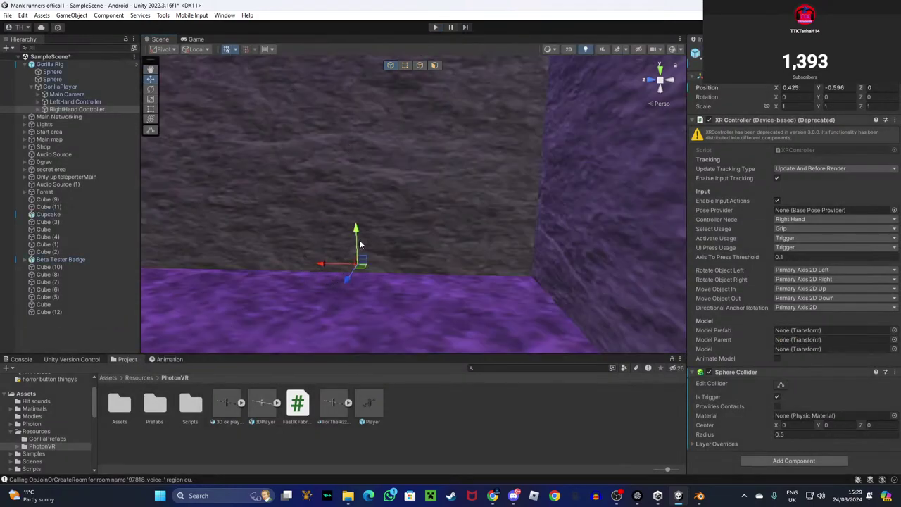
drag(357, 240, 357, 219)
click(435, 27)
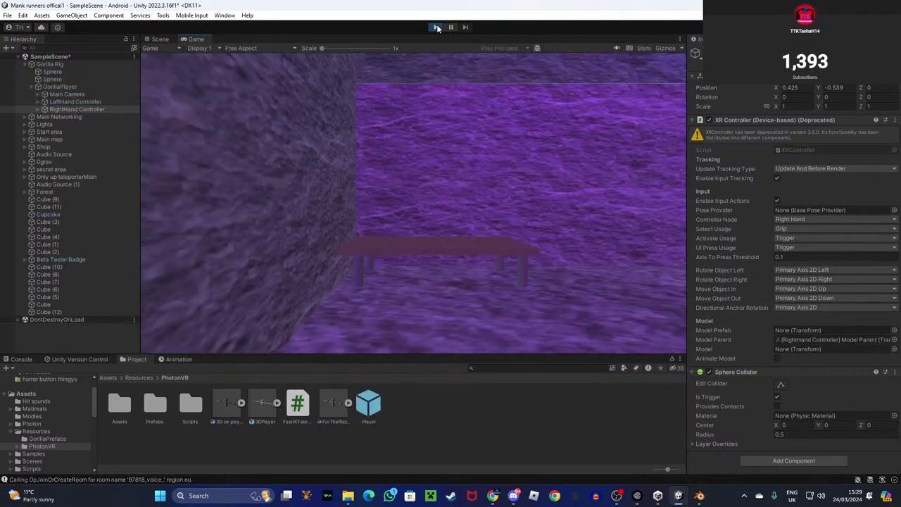
click(160, 39)
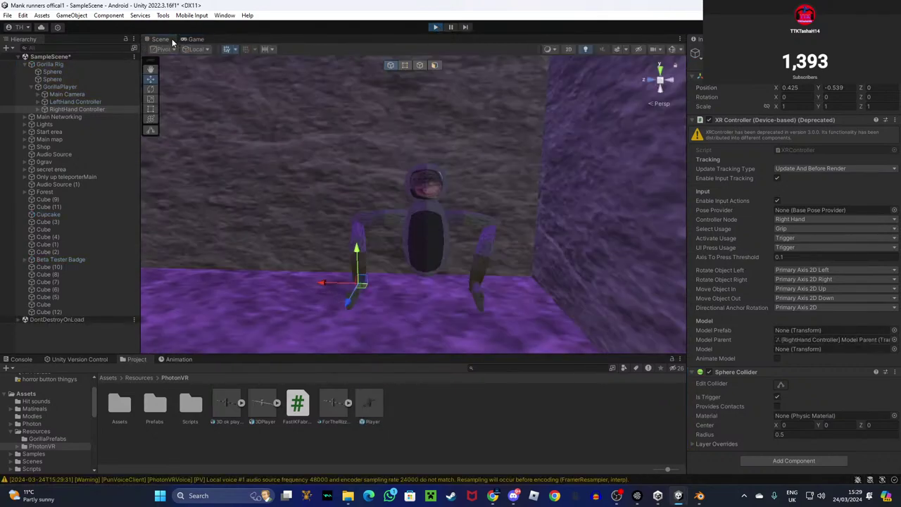
key(w)
mouse_move(405, 152)
right_down()
mouse_move(412, 132)
mouse_move(394, 156)
right_up()
key(s)
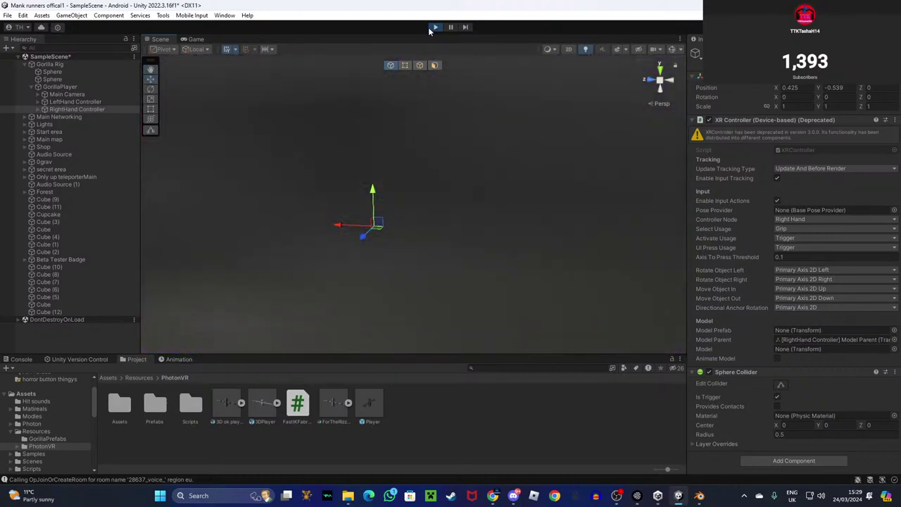
click(431, 28)
Lower the RightHand Controller, and lower the LeftHand Controller to about Y -0.919.
drag(356, 192, 350, 228)
click(59, 103)
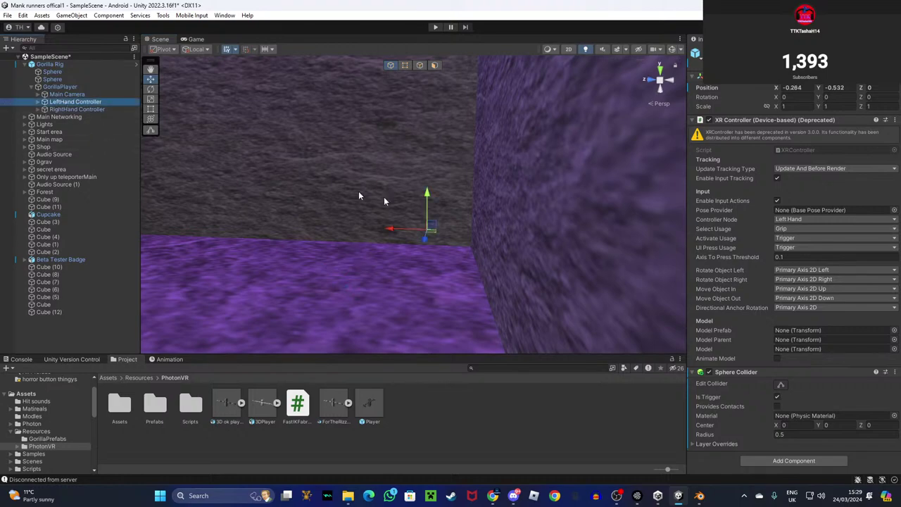
drag(435, 194, 429, 208)
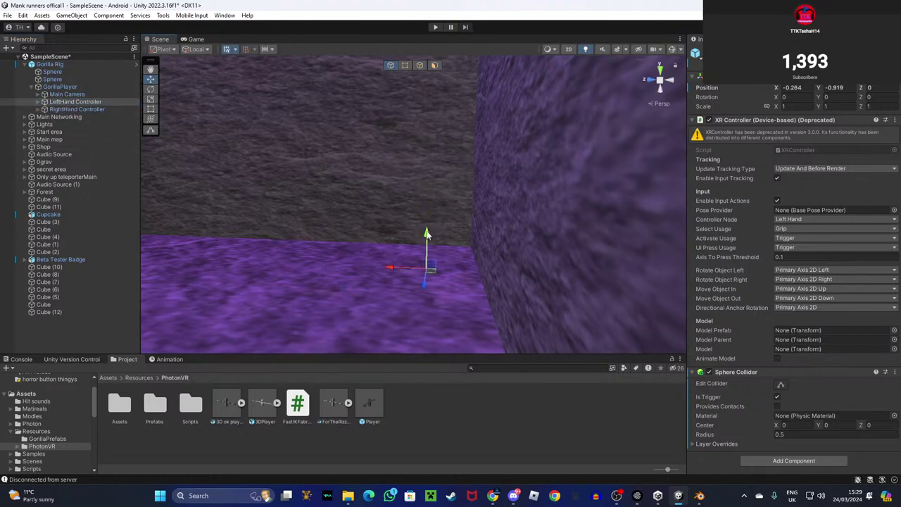
Play-test the scene and examine the avatar's lowered arms up close.
click(435, 28)
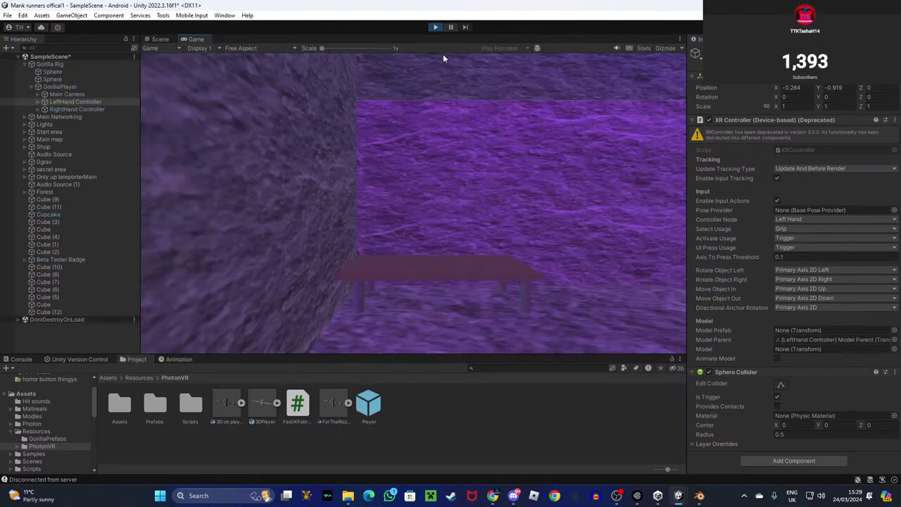
click(150, 48)
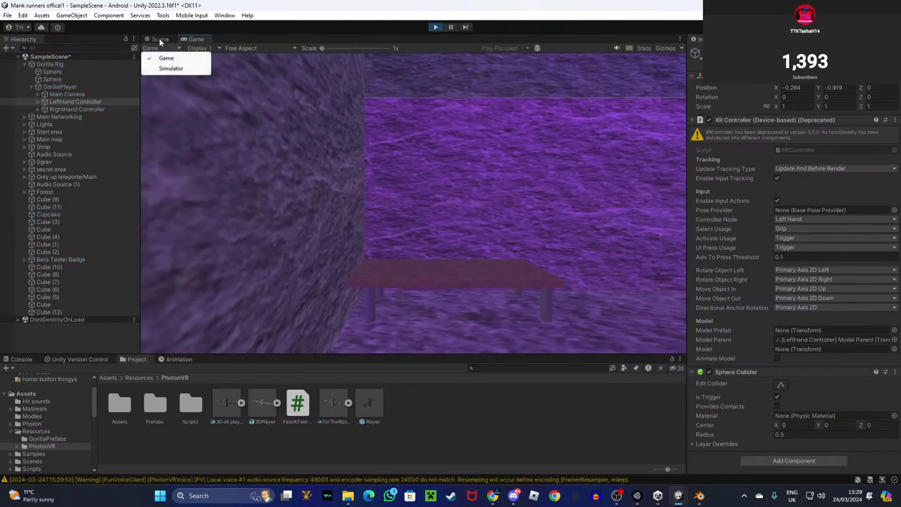
click(160, 39)
right_drag(419, 181, 427, 175)
key(w)
key(s)
key(w)
key(s)
click(436, 27)
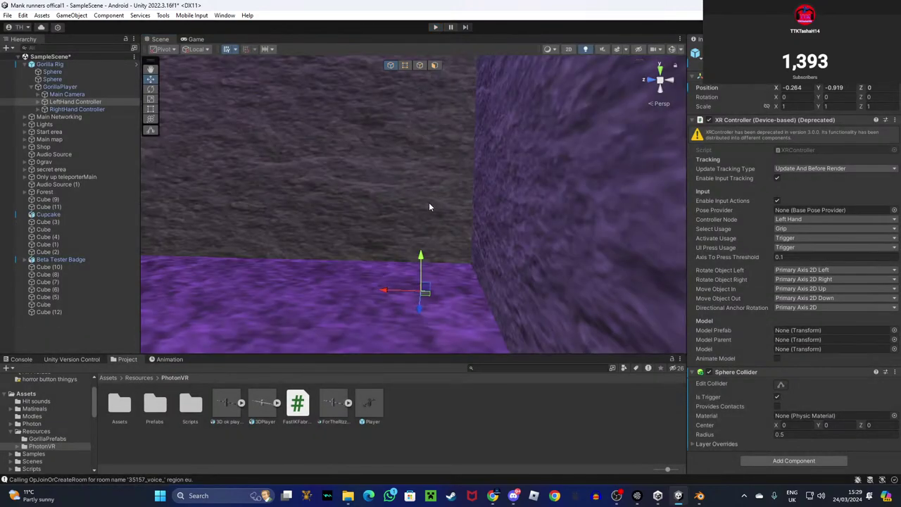
Raise the LeftHand Controller to about Y -0.85 and the RightHand Controller to about Y -0.673.
drag(421, 266, 421, 255)
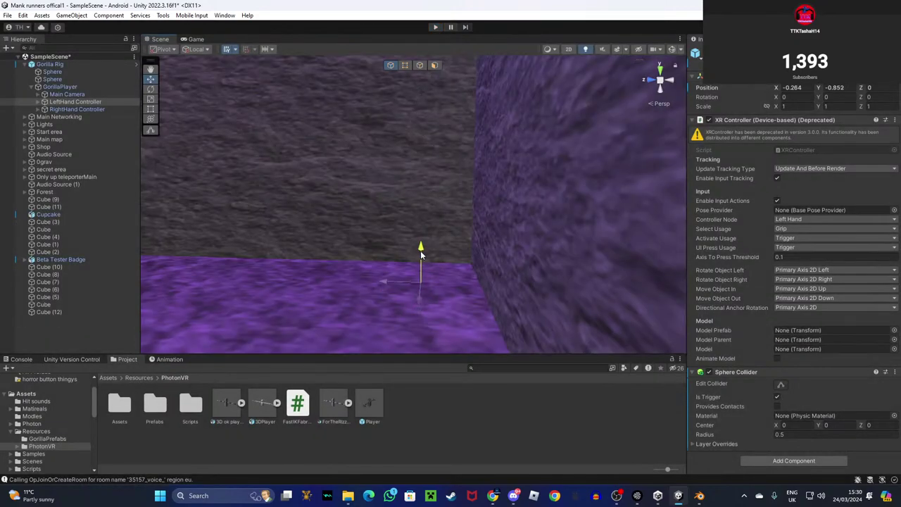
click(78, 109)
drag(338, 258, 337, 229)
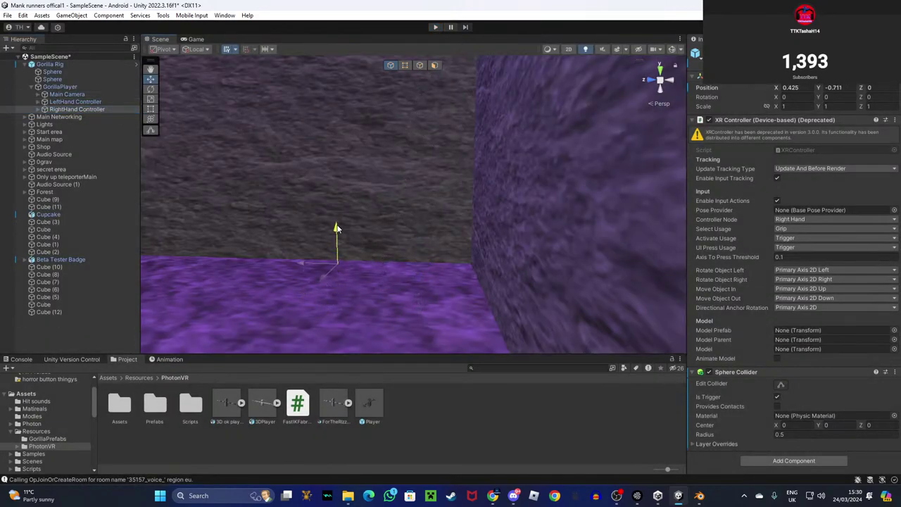
Play-test the scene to check the avatar with both raised hand controllers.
click(435, 27)
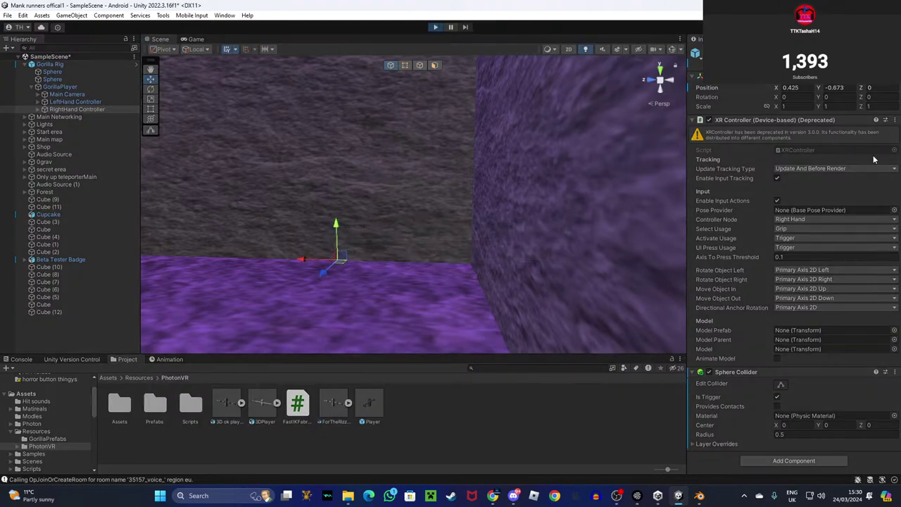
click(159, 39)
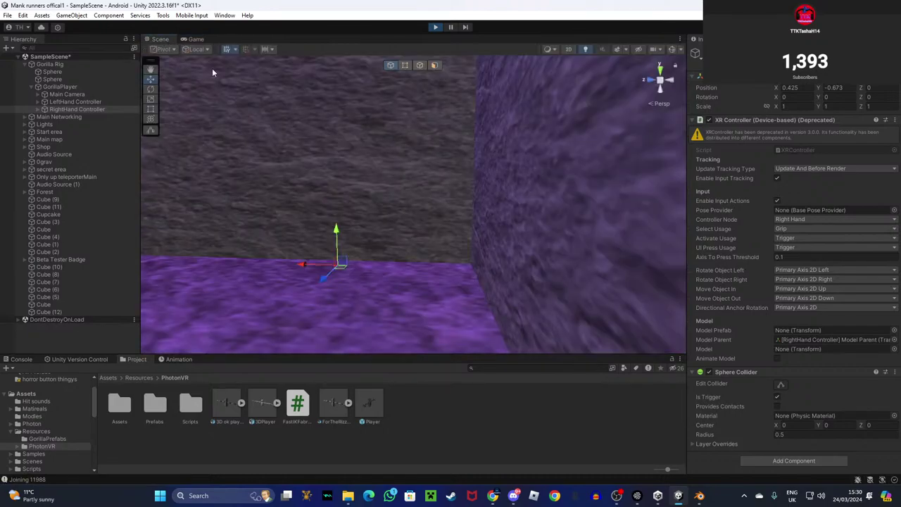
right_drag(432, 194, 428, 203)
key(w)
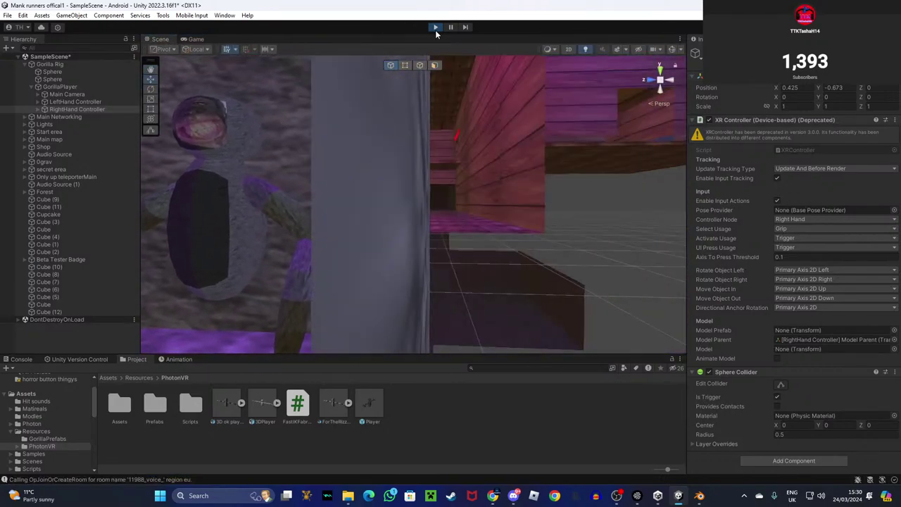
click(435, 27)
Lower the RightHand Controller to about Y -0.754 and raise the LeftHand Controller to about Y -0.76.
key(f)
drag(328, 239, 326, 249)
click(75, 102)
drag(438, 234, 438, 234)
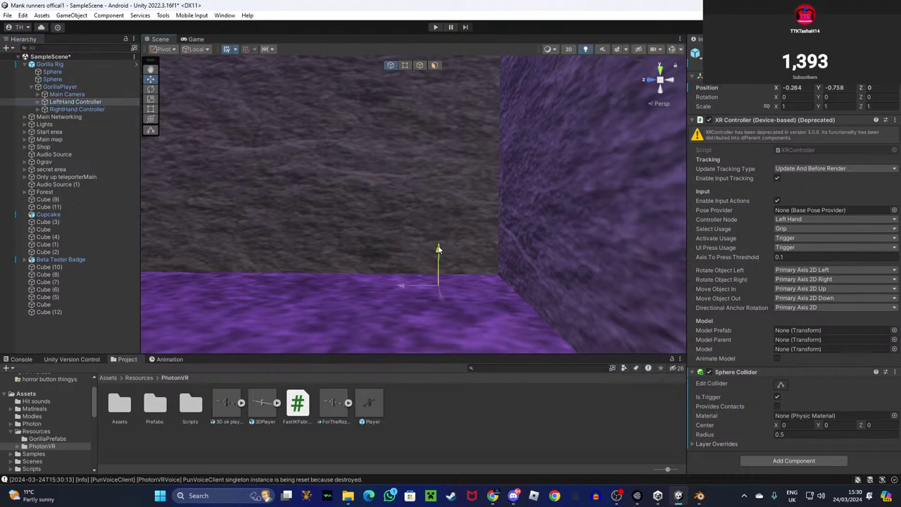
Move the Gorilla Rig to about Y 1.115 and Z -16.969, and play-test the avatar's pose.
click(88, 64)
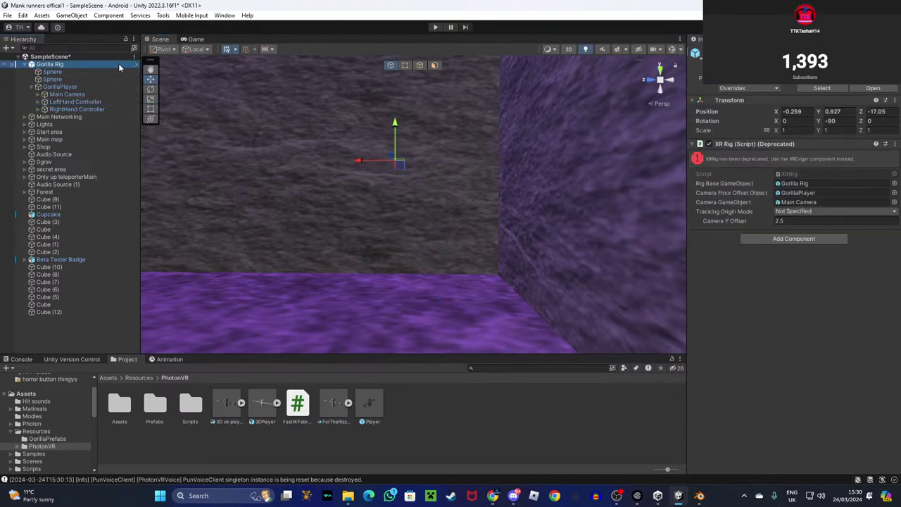
drag(395, 100, 394, 101)
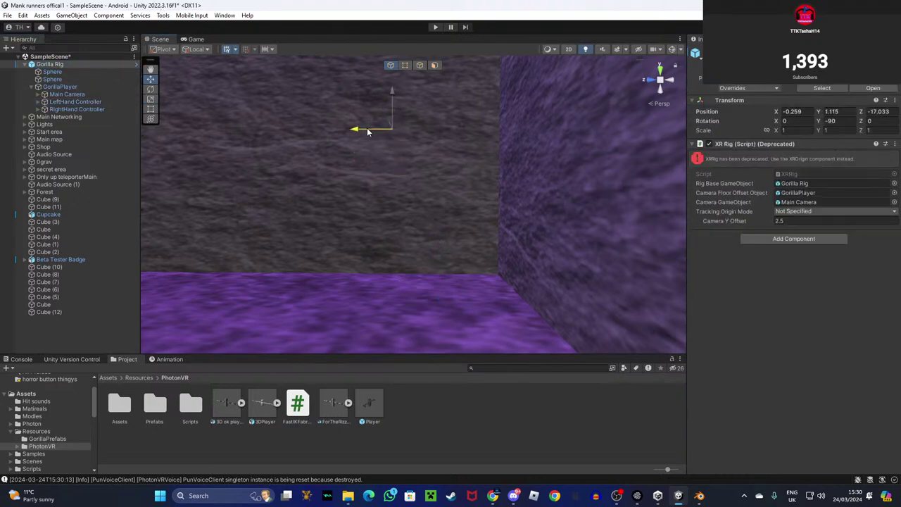
click(432, 27)
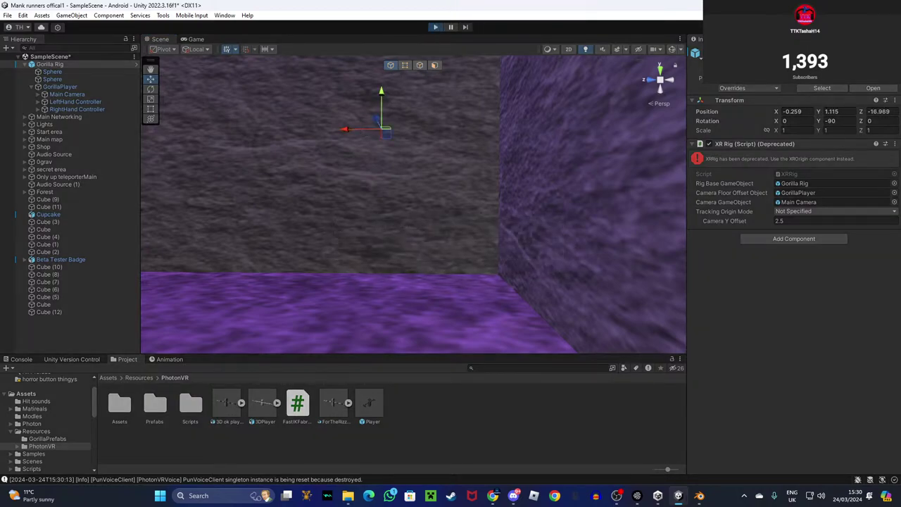
click(169, 40)
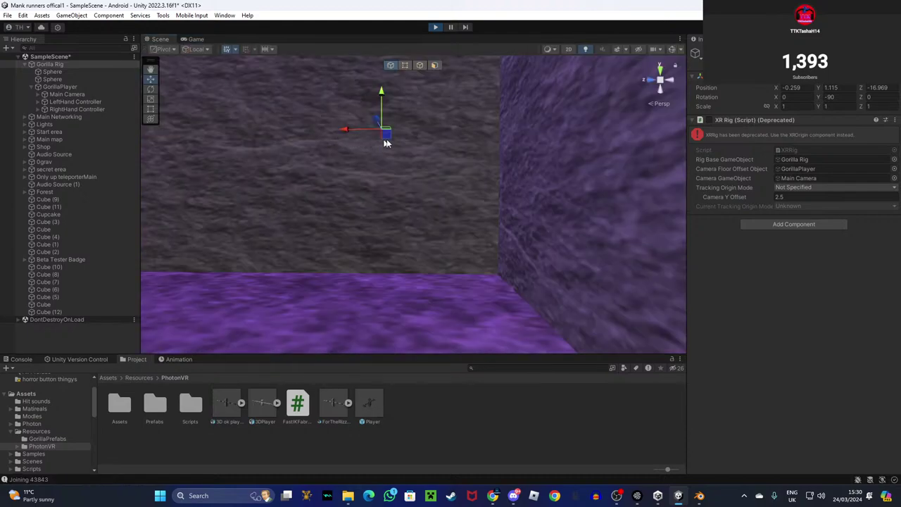
right_drag(494, 175, 458, 113)
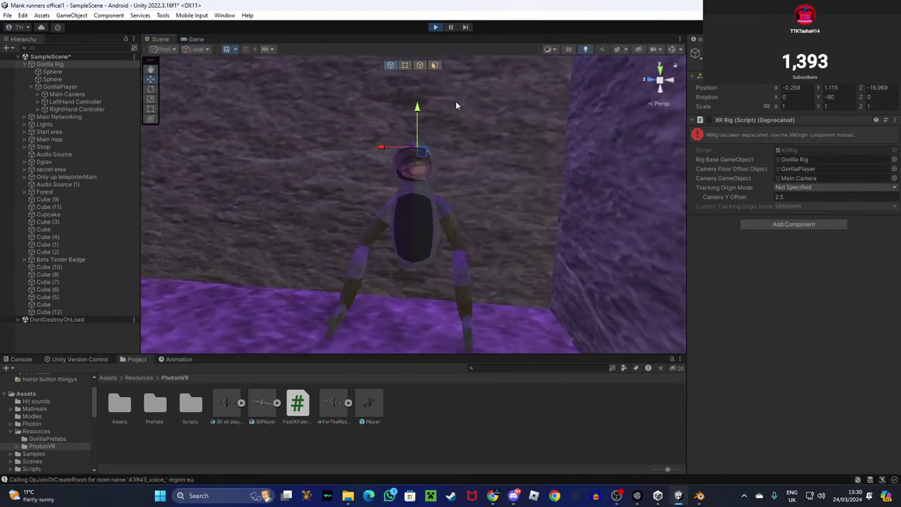
click(433, 28)
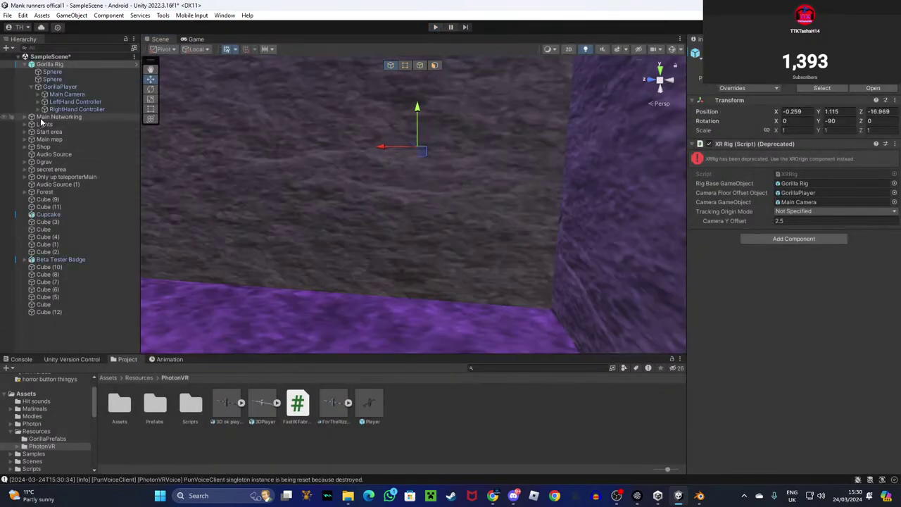
Adjust the LeftHand Controller's height and move the RightHand Controller to about X 0.328 and Y -0.902.
click(74, 101)
click(469, 266)
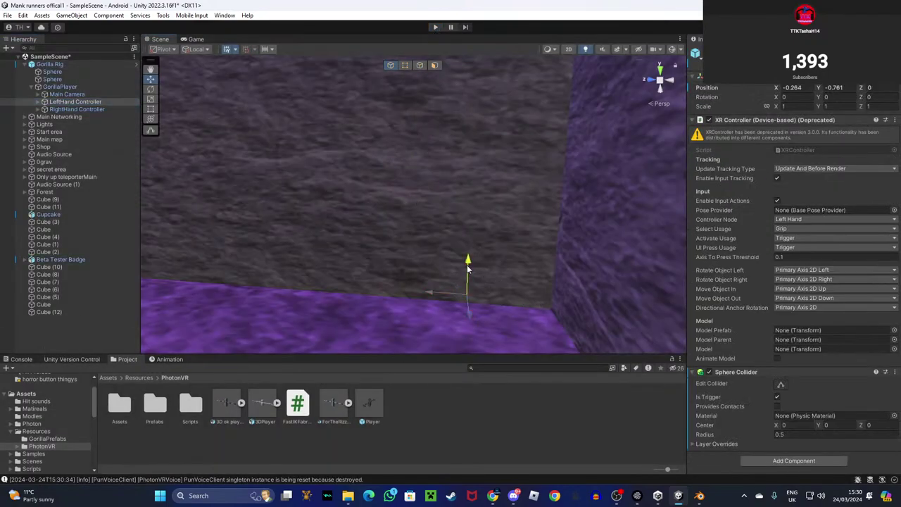
click(92, 109)
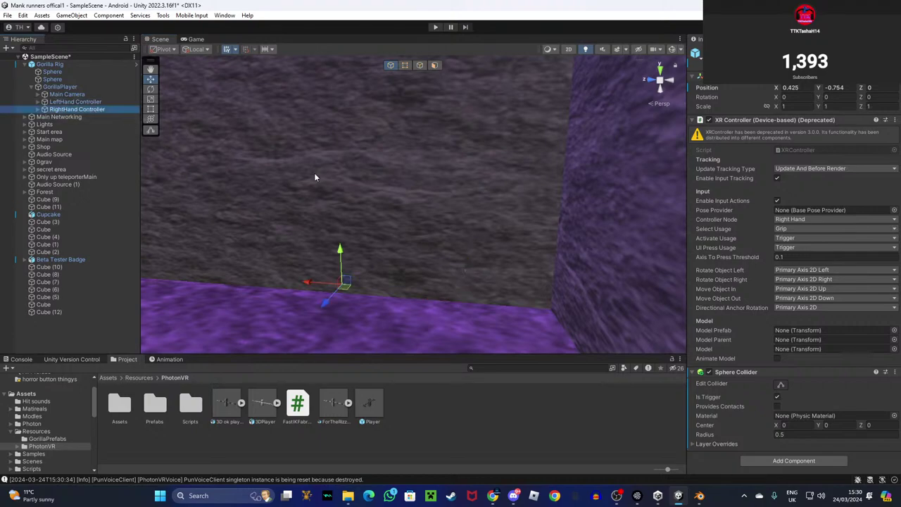
click(341, 249)
drag(339, 270, 339, 274)
drag(325, 312, 338, 316)
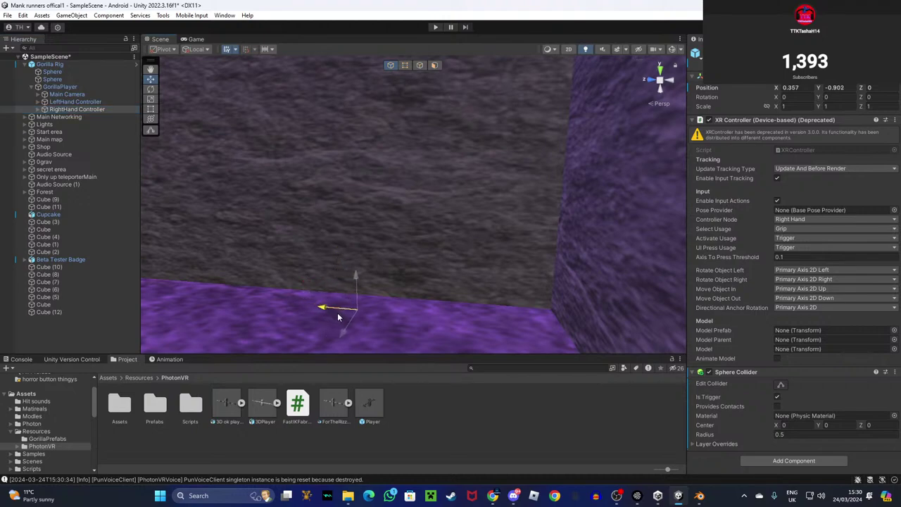
Play-test the scene and check the avatar's hands against the floor.
click(435, 28)
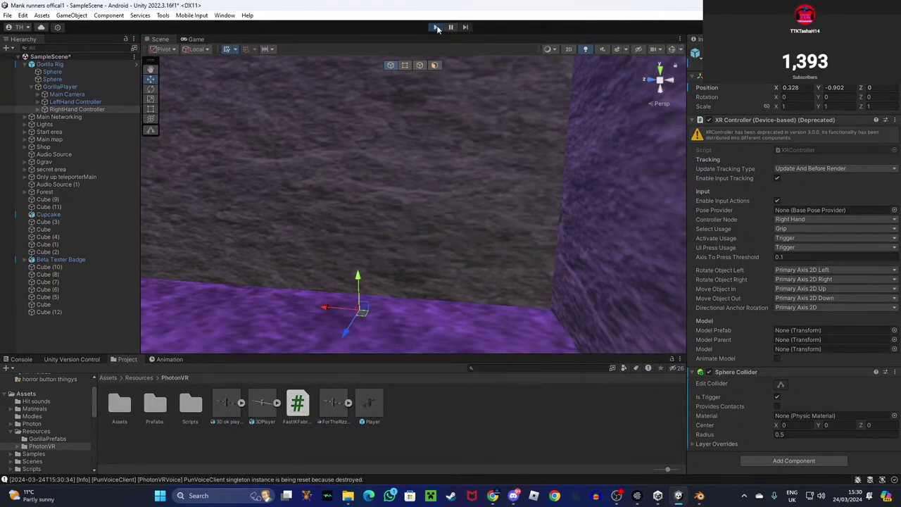
click(160, 40)
right_drag(390, 161, 423, 211)
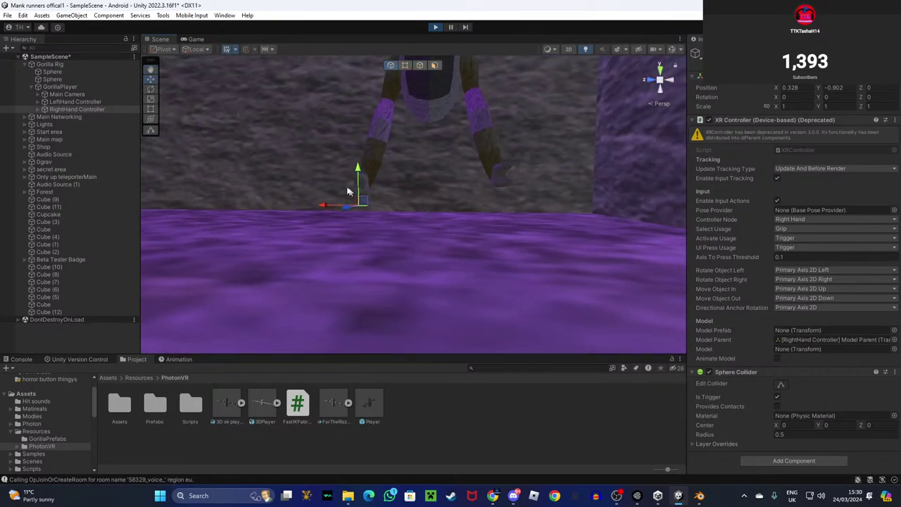
click(435, 27)
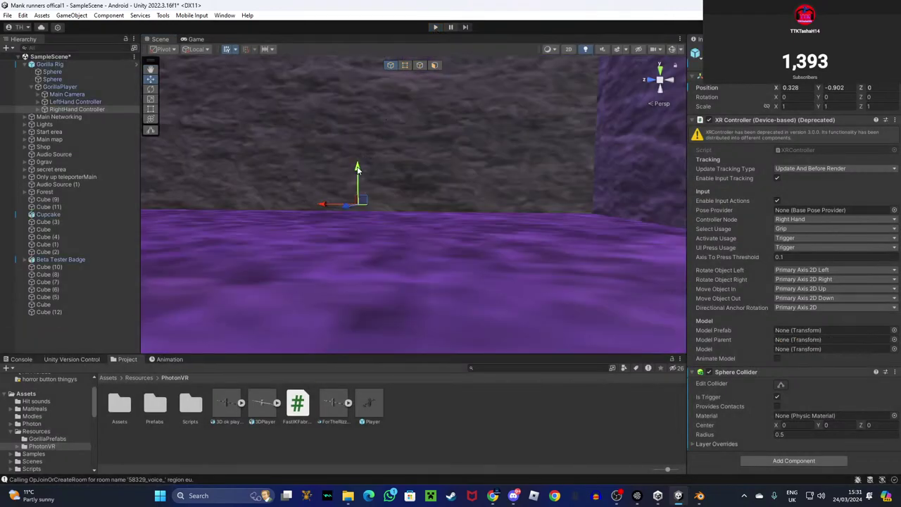
Raise the LeftHand Controller to about Y -0.776 and play-test the avatar's pose.
click(59, 102)
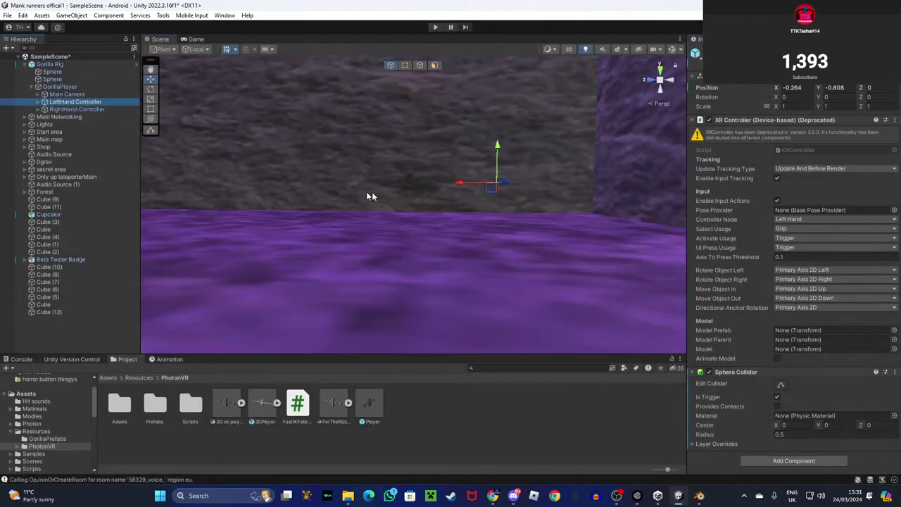
drag(497, 161, 498, 159)
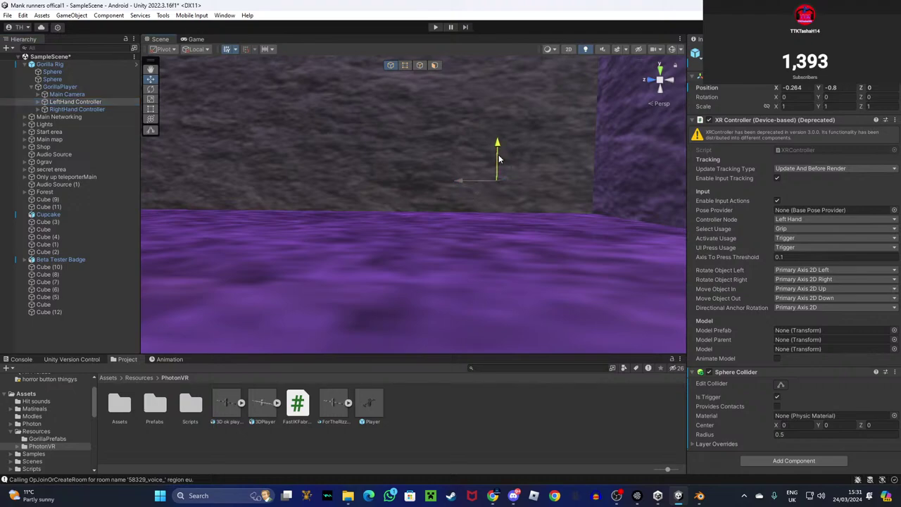
click(437, 27)
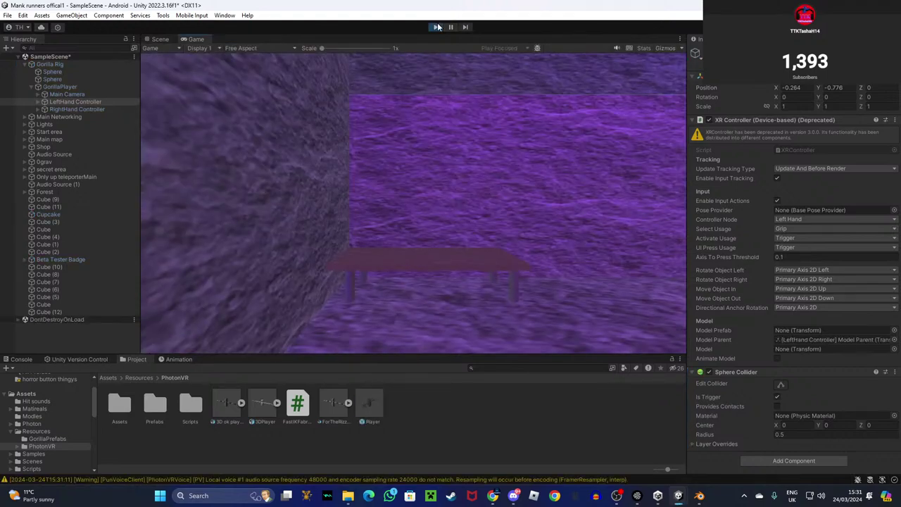
click(159, 38)
right_drag(368, 141, 380, 141)
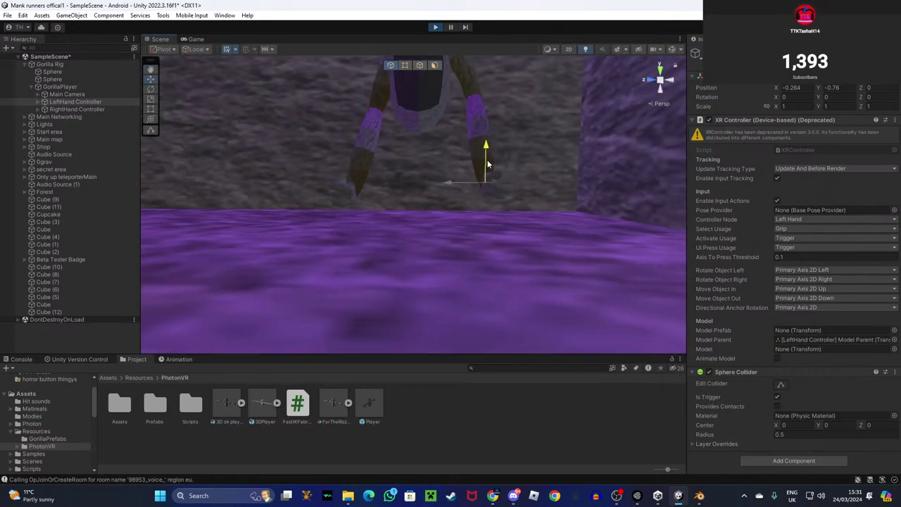
End the play-test, raise the RightHand Controller slightly and lower the LeftHand Controller to about Y -0.787.
click(77, 110)
drag(349, 174, 363, 163)
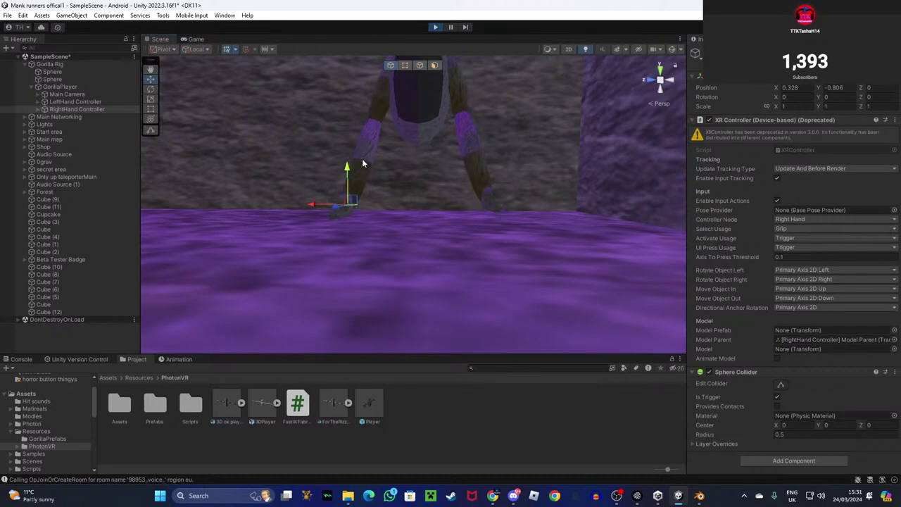
click(436, 27)
drag(344, 160, 346, 151)
click(76, 102)
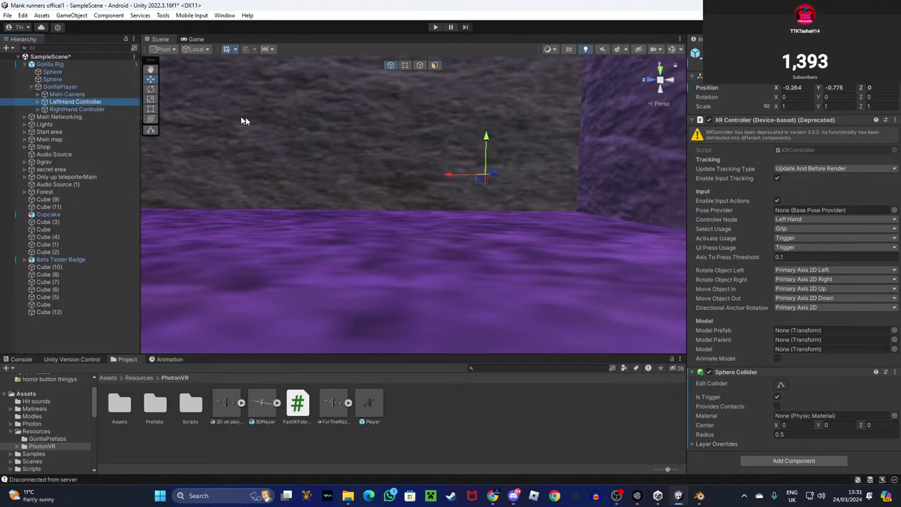
drag(486, 148, 486, 148)
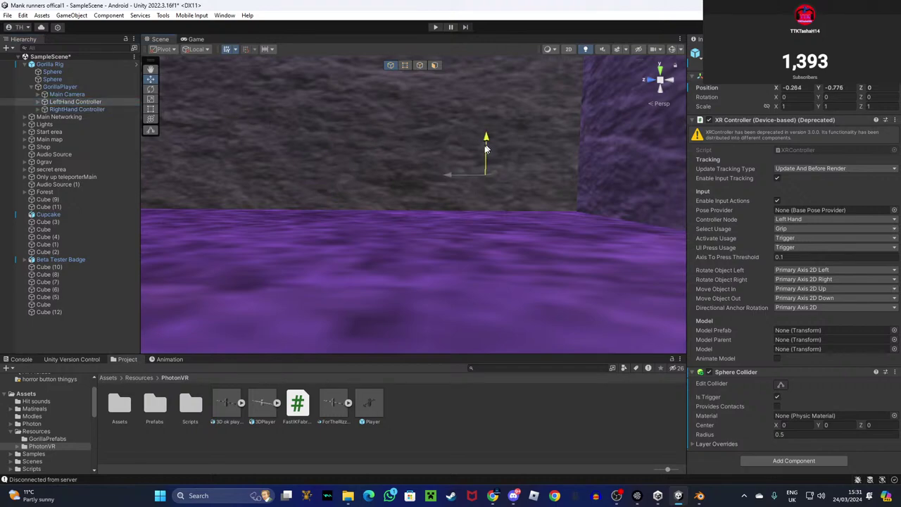
Play-test the scene again to check the full avatar with both adjusted hand controllers.
click(435, 26)
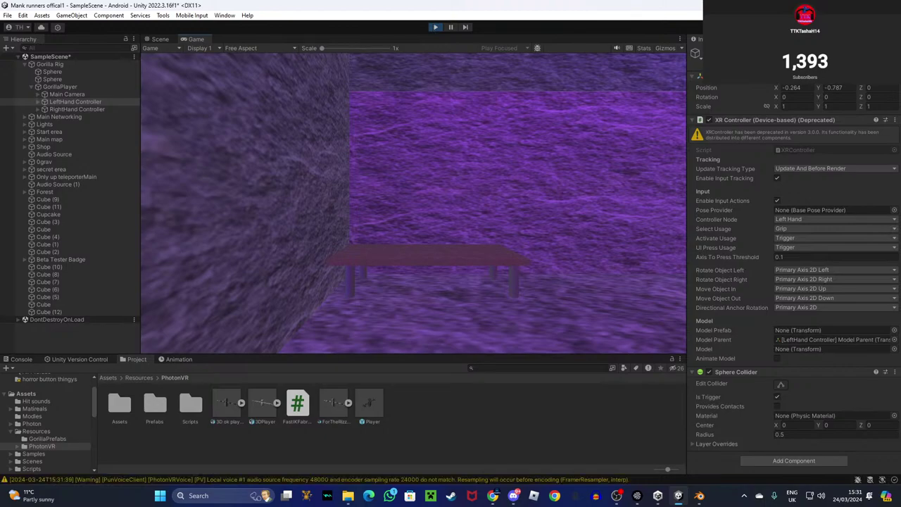
click(160, 40)
right_drag(502, 238, 499, 261)
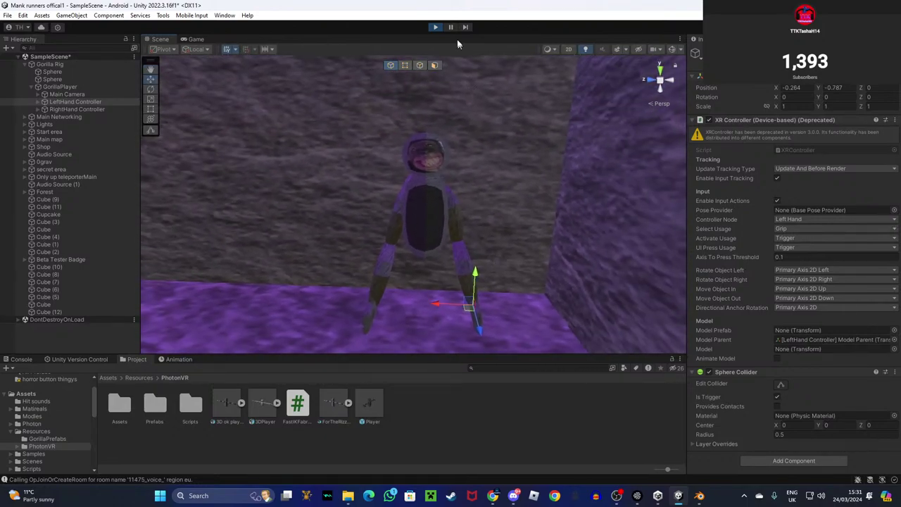
click(437, 27)
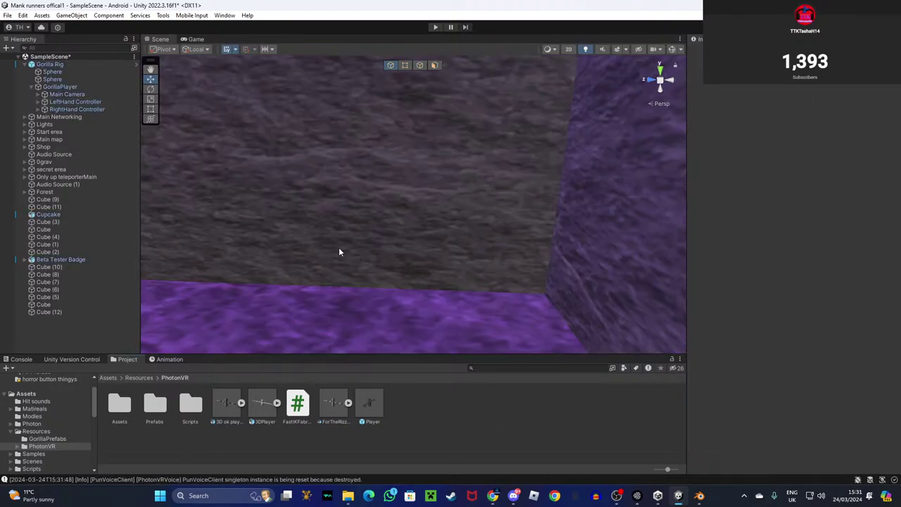
Collapse the Gorilla Rig in the hierarchy and save the scene.
right_drag(381, 255, 443, 253)
click(24, 64)
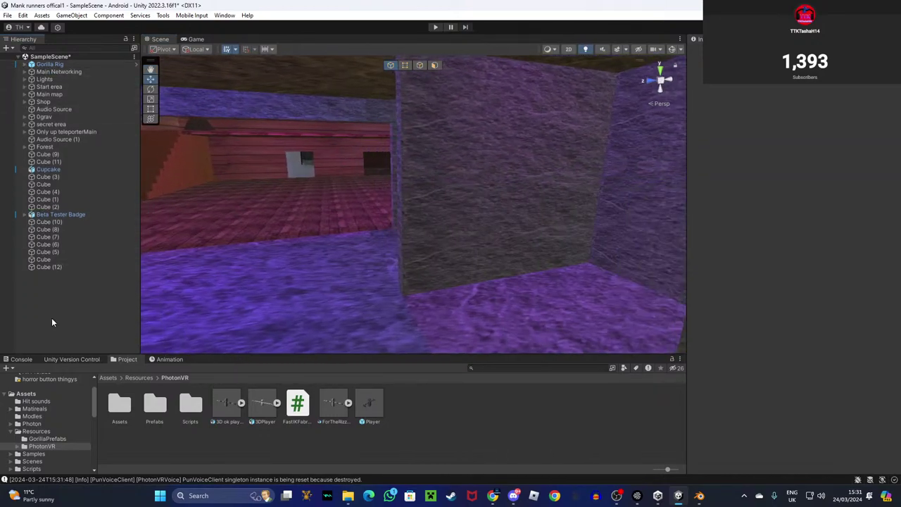
right_drag(344, 209, 394, 254)
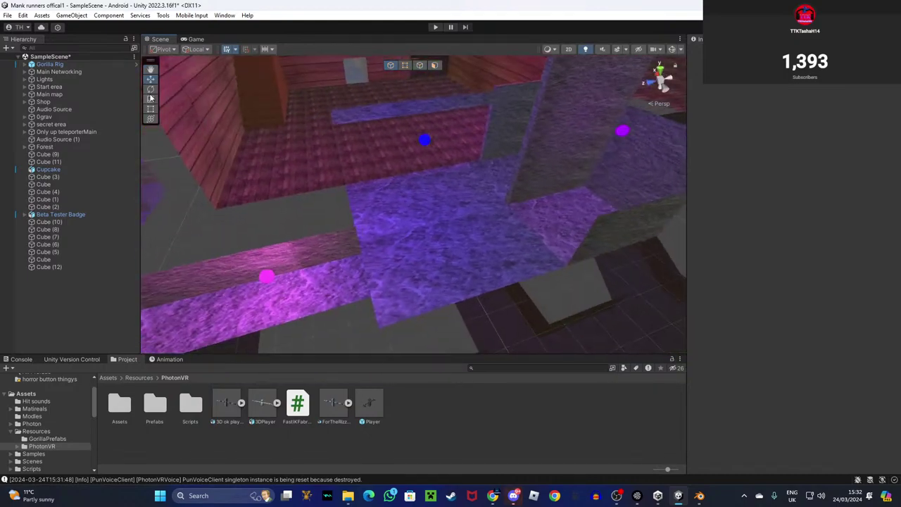
click(7, 15)
click(24, 60)
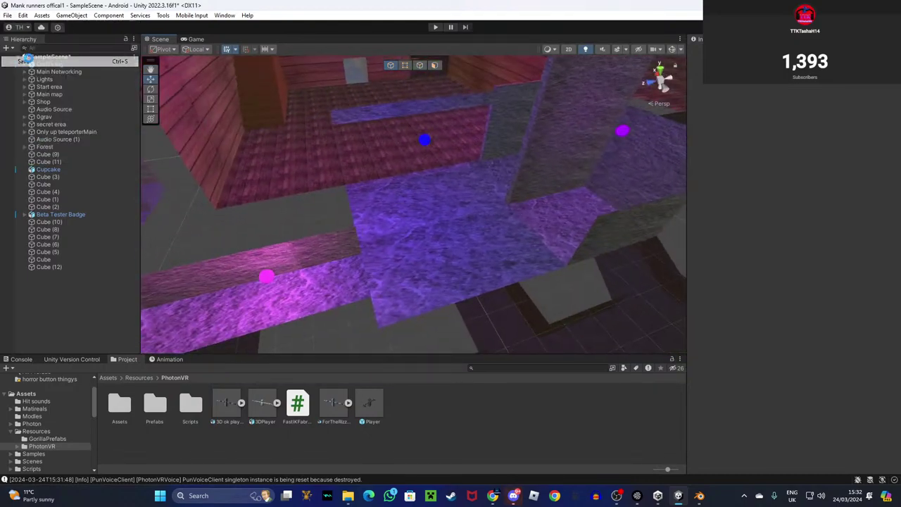
Examine the floors and walls of the purple and blue rooms around the start area.
right_drag(465, 180, 470, 198)
right_drag(559, 221, 593, 173)
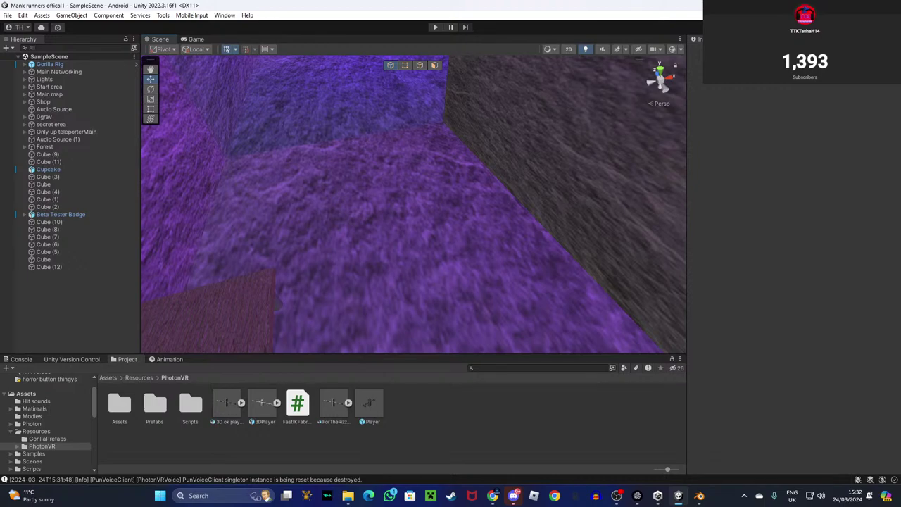
right_drag(458, 264, 463, 430)
right_drag(524, 241, 518, 190)
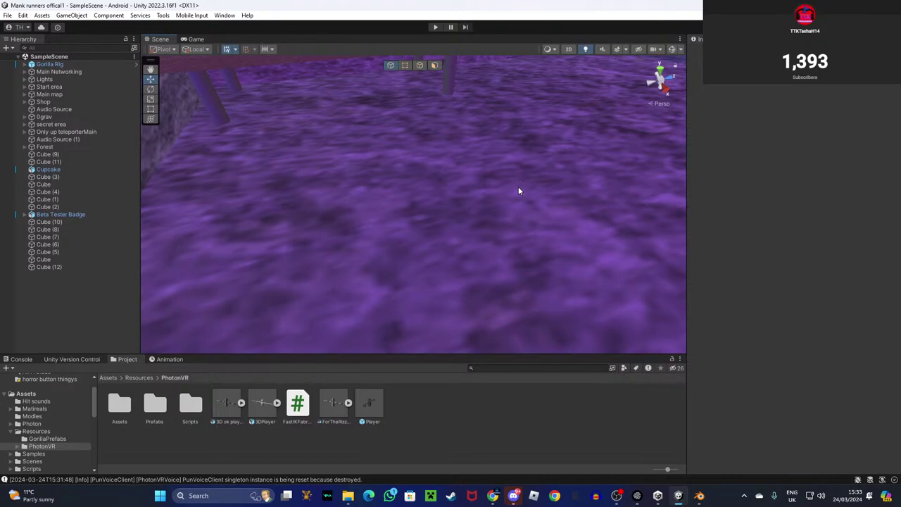
right_drag(519, 191, 477, 272)
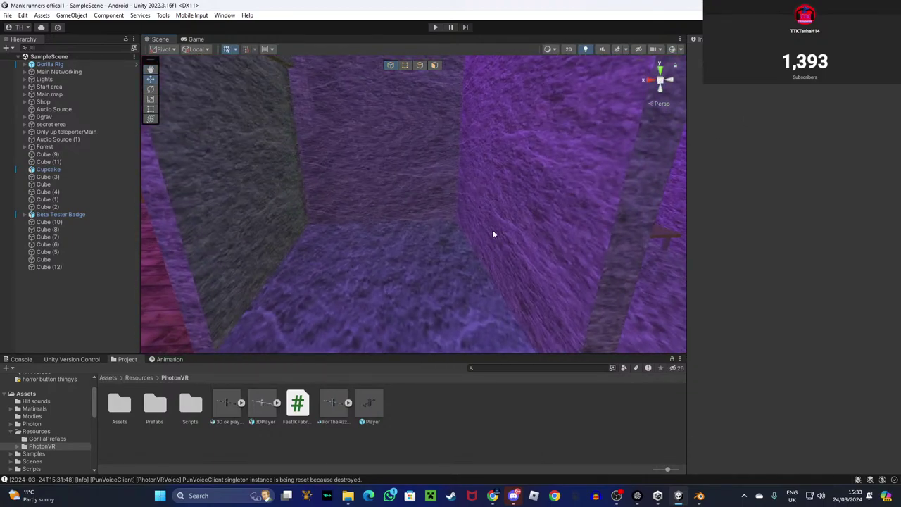
right_drag(434, 236, 294, 239)
right_drag(441, 287, 403, 296)
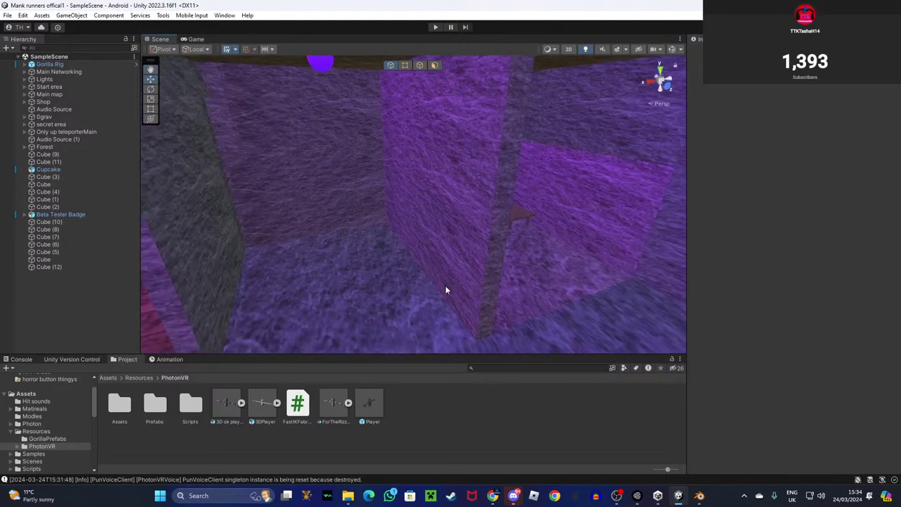
right_drag(445, 286, 391, 303)
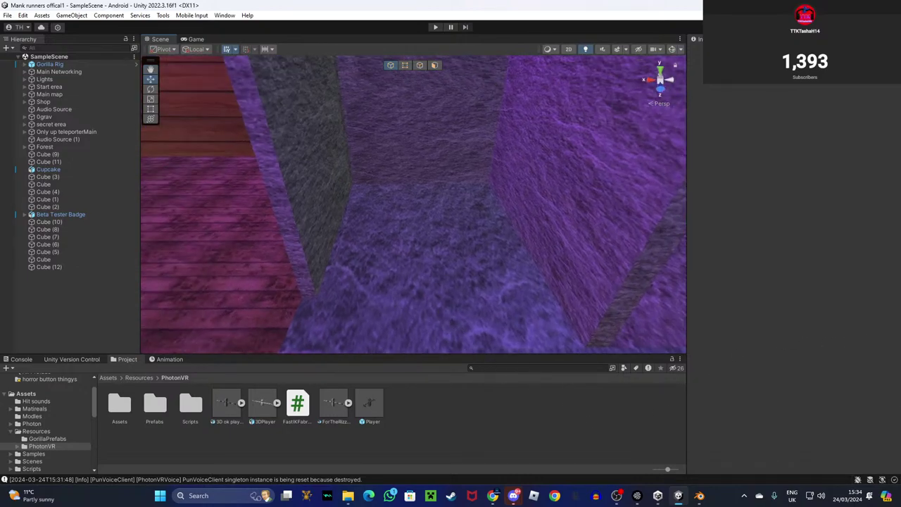
right_drag(592, 287, 513, 270)
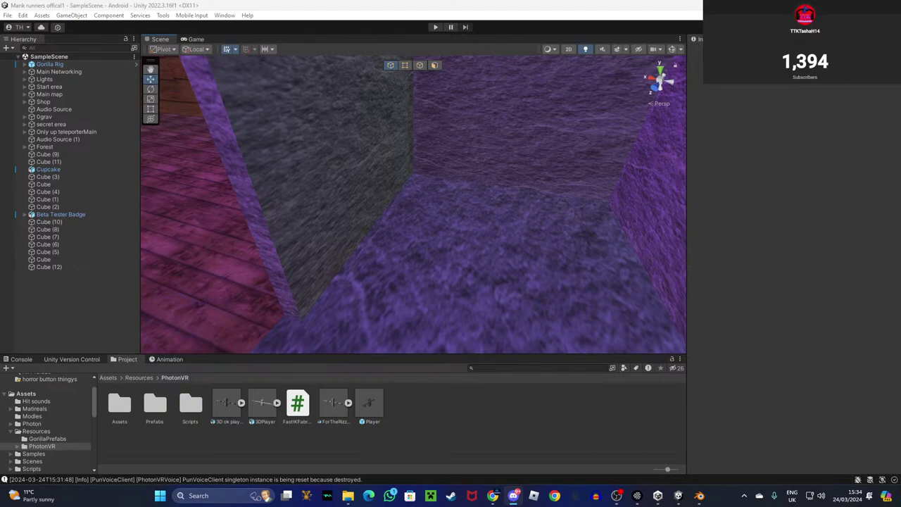
right_drag(517, 247, 597, 197)
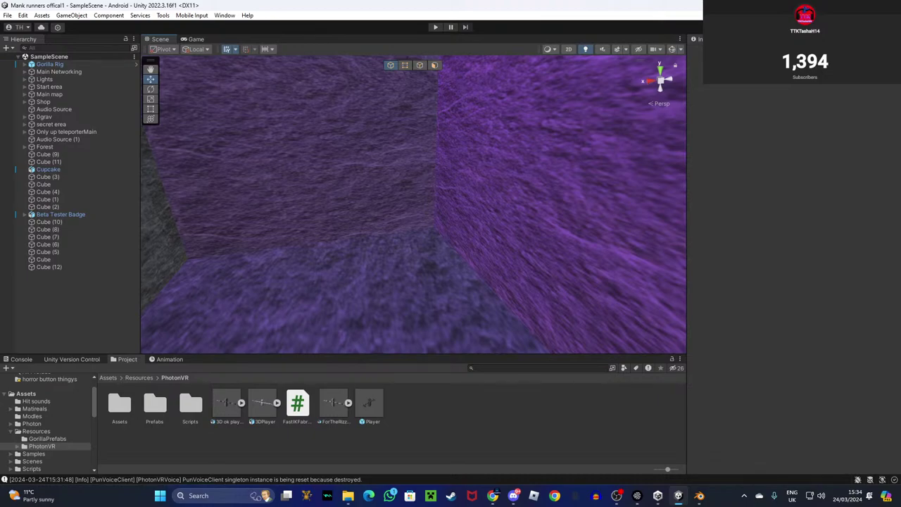
key(alt+Tab)
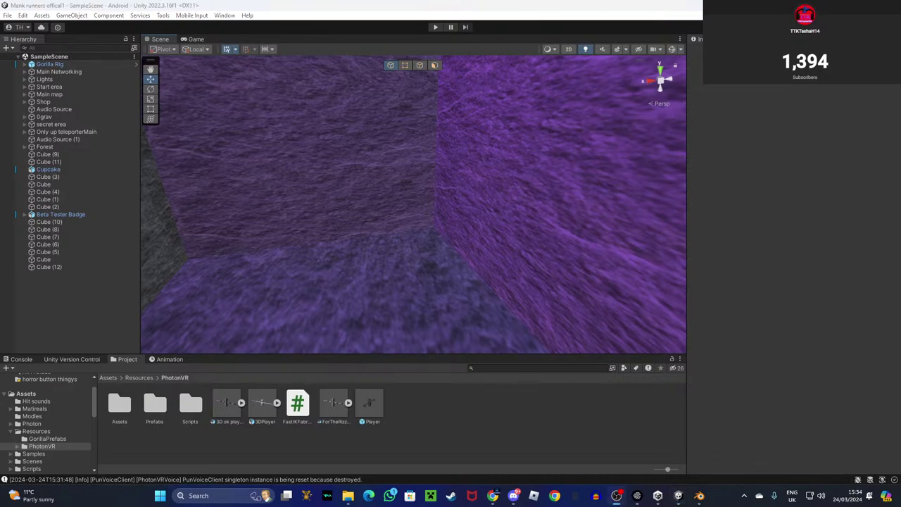
mouse_move(900, 64)
mouse_down()
mouse_move(722, 32)
mouse_move(366, 147)
mouse_move(524, 71)
mouse_move(517, 66)
mouse_move(508, 71)
mouse_move(521, 80)
mouse_move(900, 80)
mouse_up()
Add a 3D cube as a child of the tabletop cube in the purple room.
right_drag(476, 204, 368, 181)
click(436, 212)
right_drag(436, 212, 455, 218)
click(471, 229)
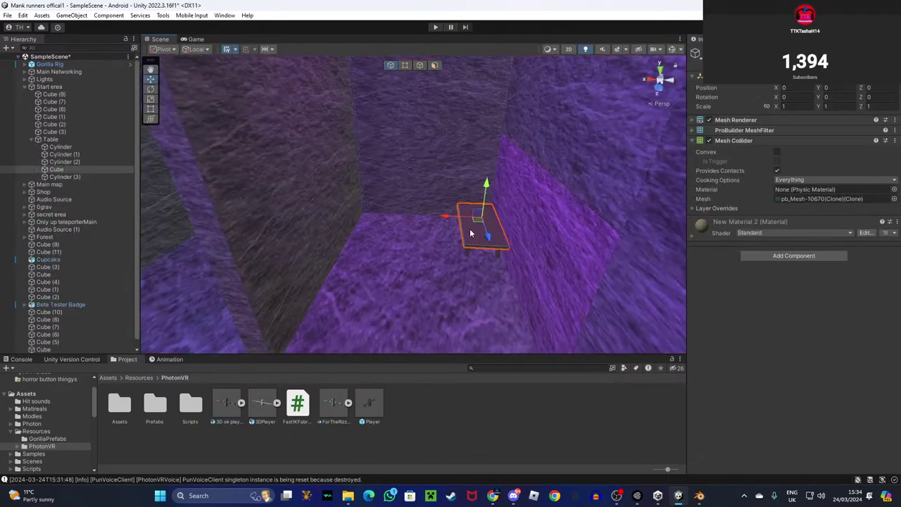
right_click(62, 169)
mouse_move(144, 278)
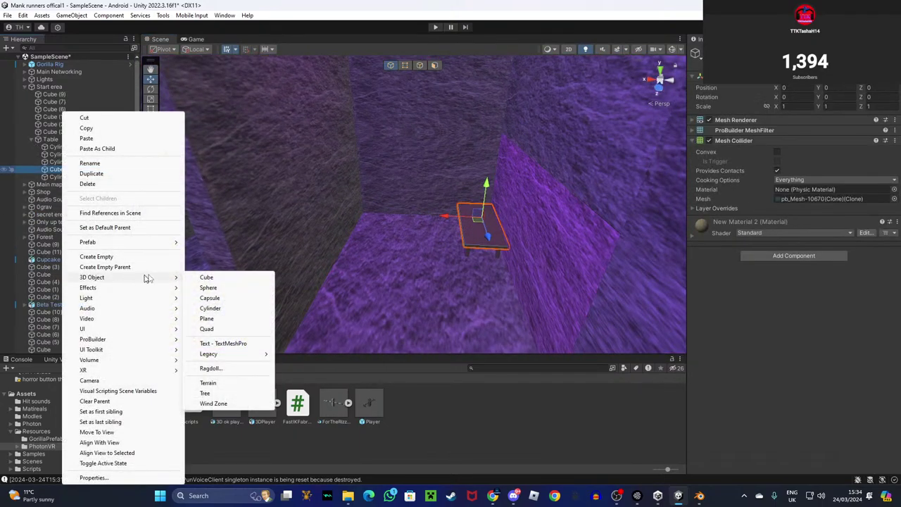
click(217, 278)
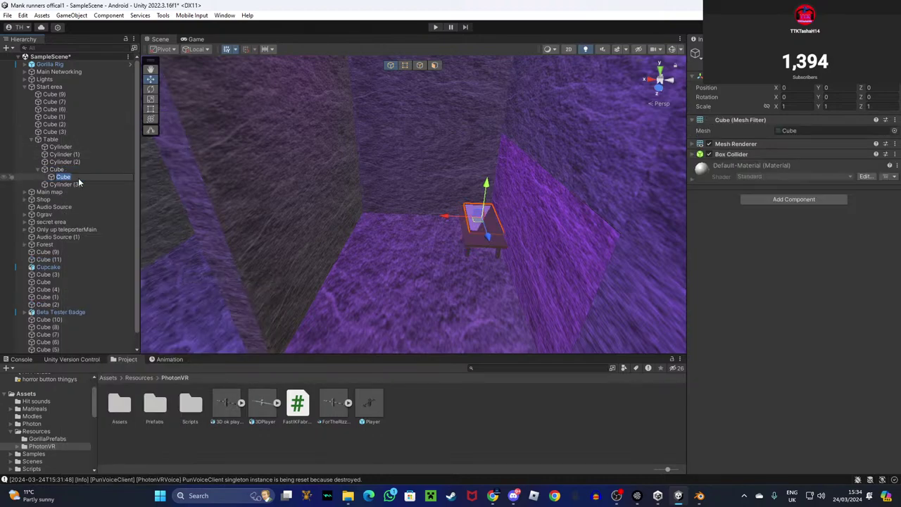
key(Return)
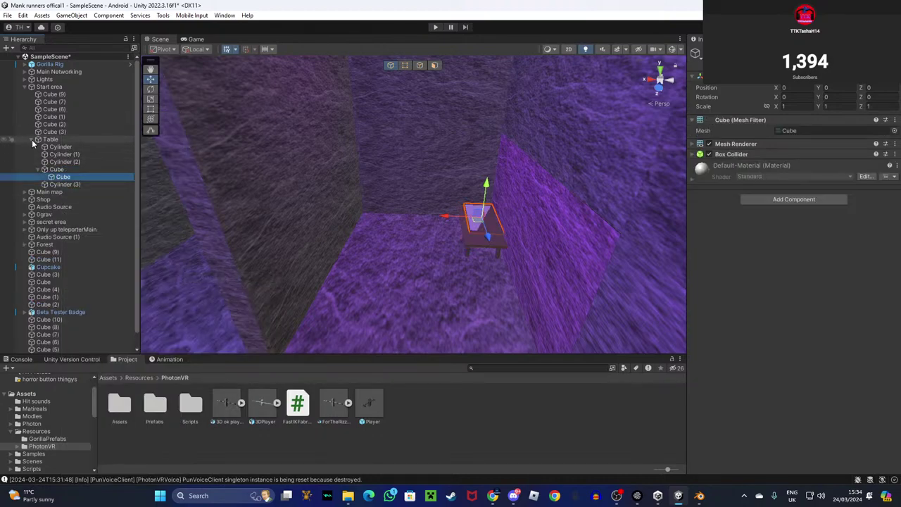
Move the new cube out of the Table to the end of the scene's root objects and collapse the Start erea group.
drag(61, 177, 35, 352)
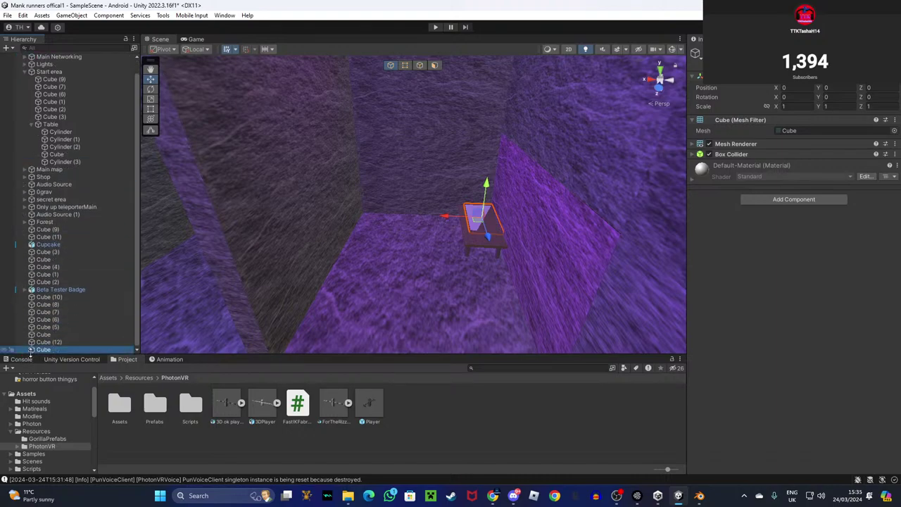
click(30, 124)
click(24, 86)
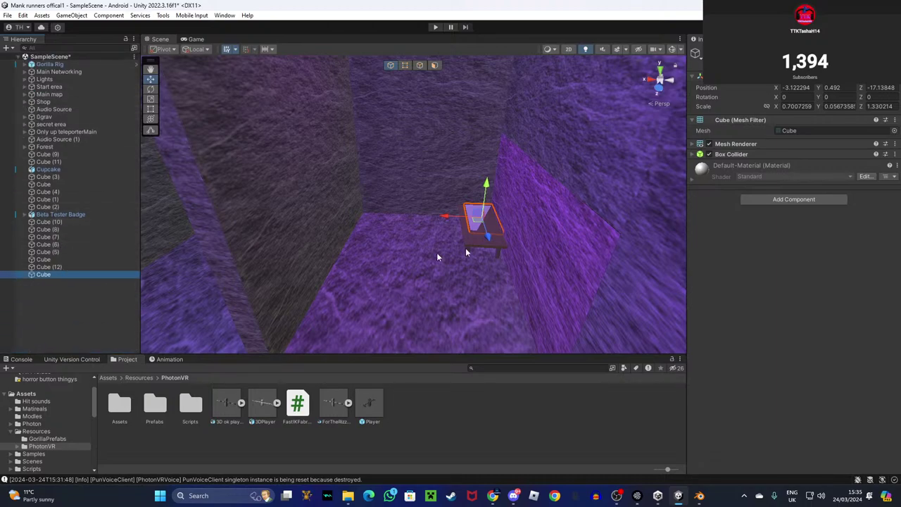
Move the new cube off the table into the neighbouring blue-floored room, at about X 2.157 and Z -15.222.
drag(466, 218, 210, 225)
right_drag(211, 225, 230, 229)
alt+drag(231, 229, 320, 268)
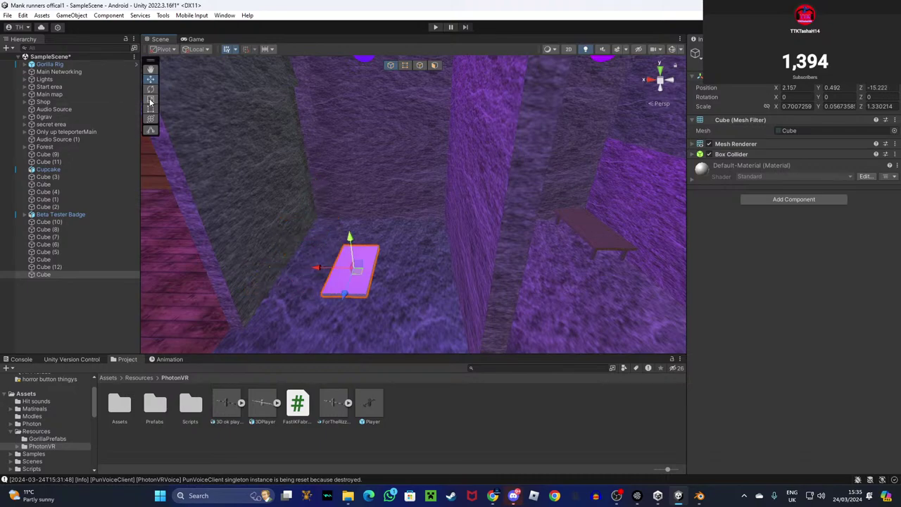
Scale the cube into a larger slab of about X 1.085, Y 0.169 and Z 1.93.
click(150, 101)
drag(349, 237, 330, 178)
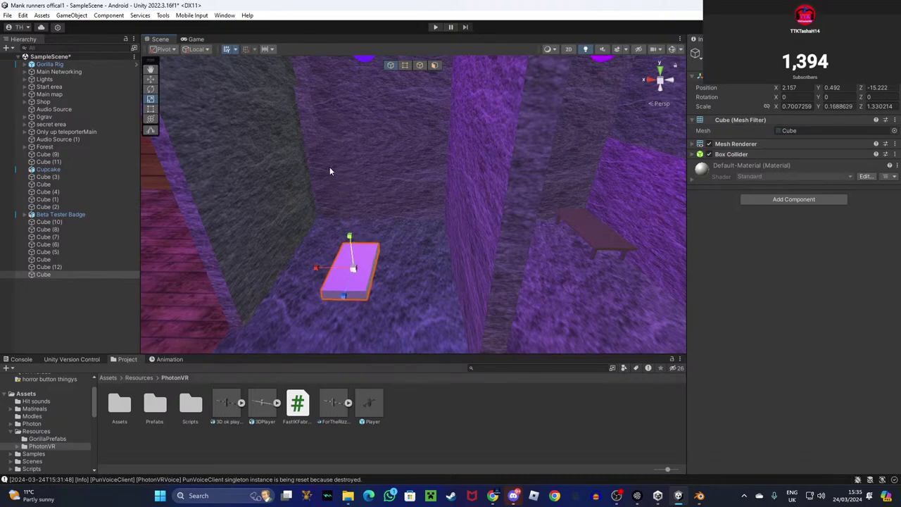
right_drag(444, 101, 388, 243)
drag(399, 275, 374, 268)
mouse_move(429, 241)
mouse_down()
mouse_move(431, 213)
mouse_move(428, 231)
mouse_up()
drag(400, 275, 446, 344)
Rotate the slab to 90 degrees about Z so that it stands upright.
key(e)
right_drag(446, 344, 492, 291)
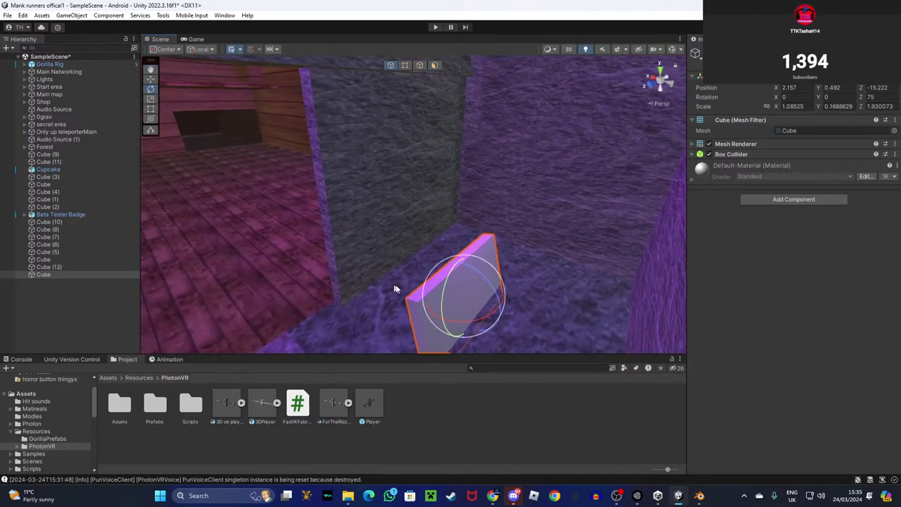
drag(491, 290, 426, 121)
Mount the slab high on the dark wall beside the wooden room, at about X 3.567 and Z -15.506.
click(150, 79)
drag(364, 155, 377, 156)
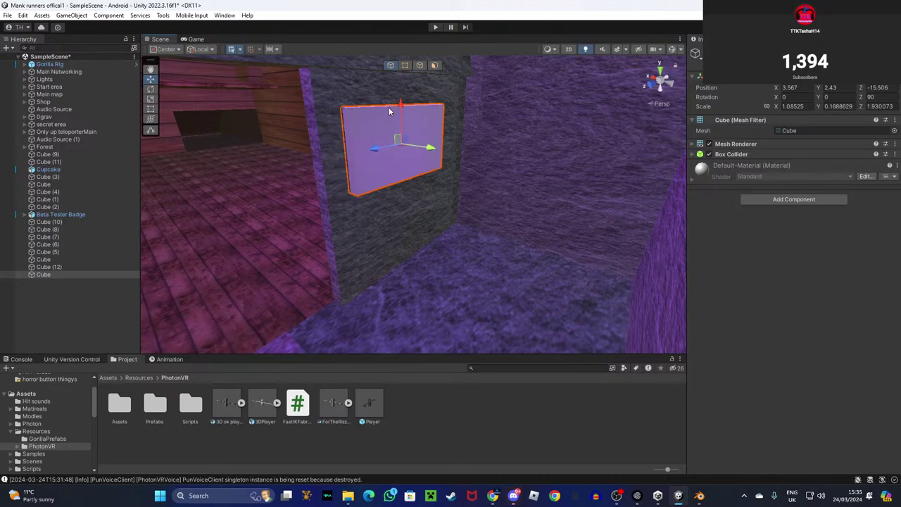
drag(401, 115, 402, 86)
right_drag(402, 86, 449, 64)
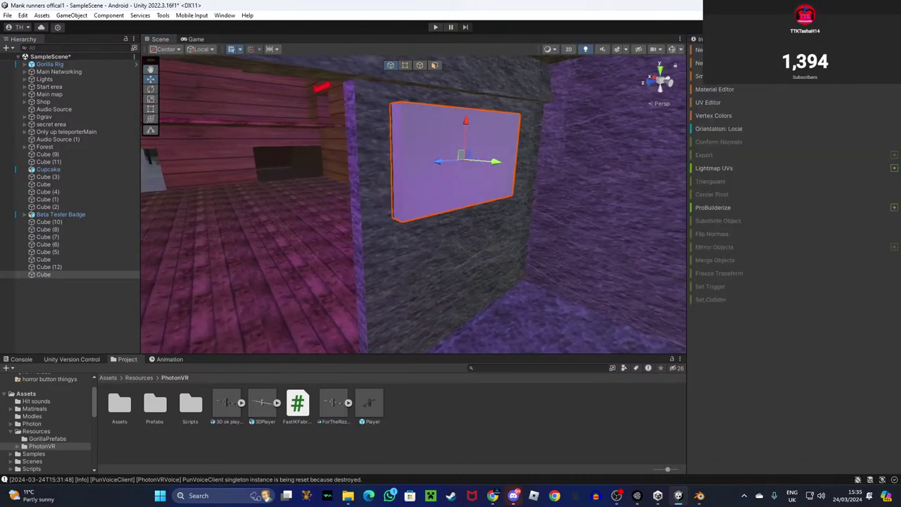
Try the black material on the slab and settle on the dark grey New Material 6 from the Matireals folder.
click(34, 408)
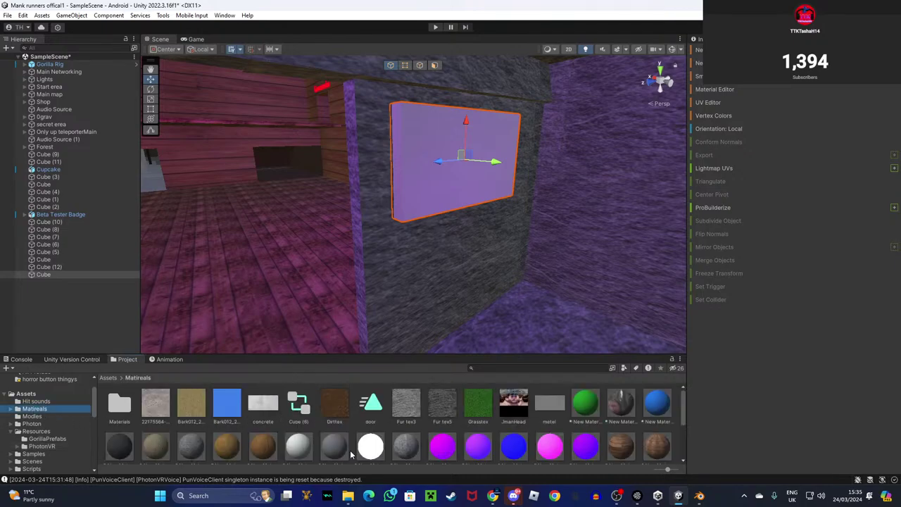
scroll(341, 451, down, 1)
drag(337, 442, 442, 209)
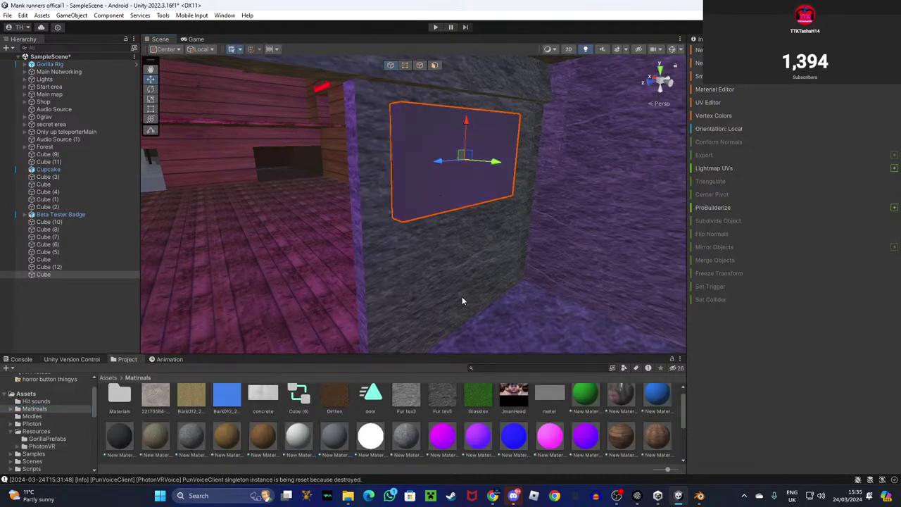
scroll(528, 451, down, 3)
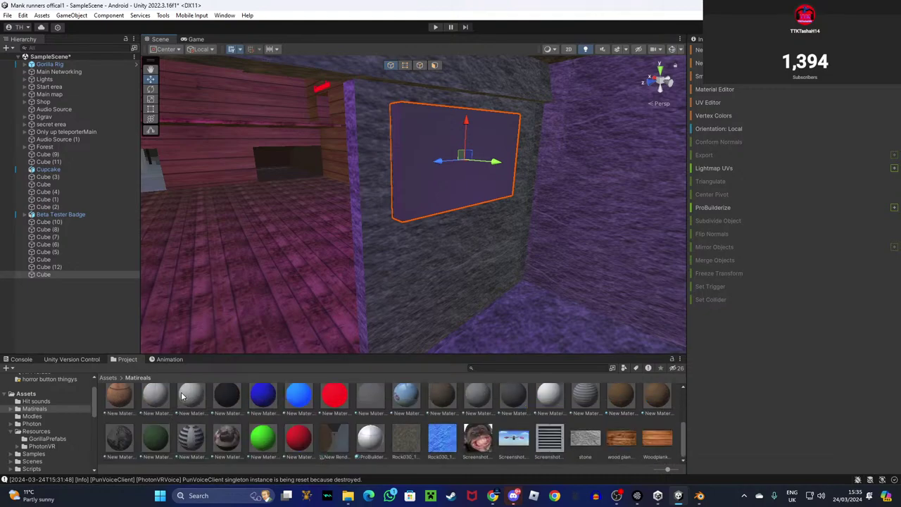
drag(227, 394, 416, 177)
right_drag(415, 174, 391, 284)
scroll(457, 426, up, 2)
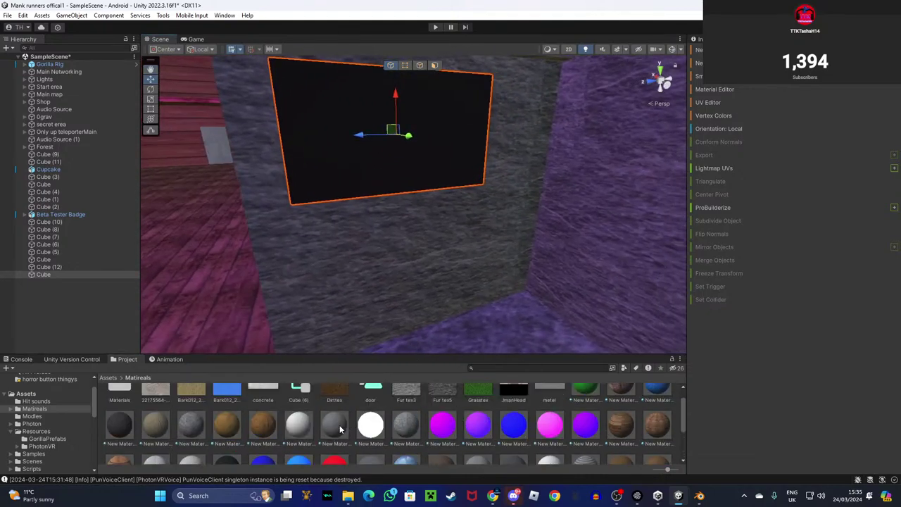
drag(340, 424, 357, 195)
right_drag(357, 192, 372, 229)
ProBuilderize the slab and select its large front face in face selection mode.
click(434, 65)
click(373, 229)
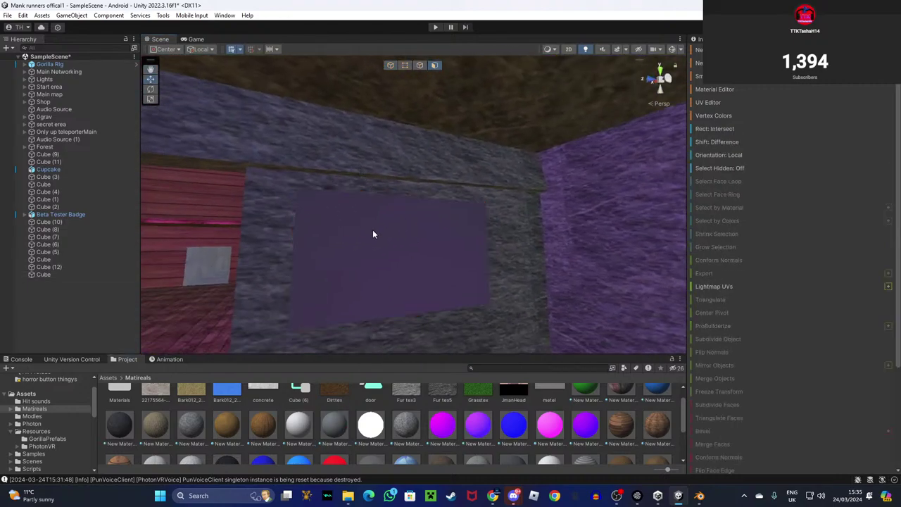
click(62, 275)
click(718, 330)
click(329, 227)
right_drag(329, 226, 419, 243)
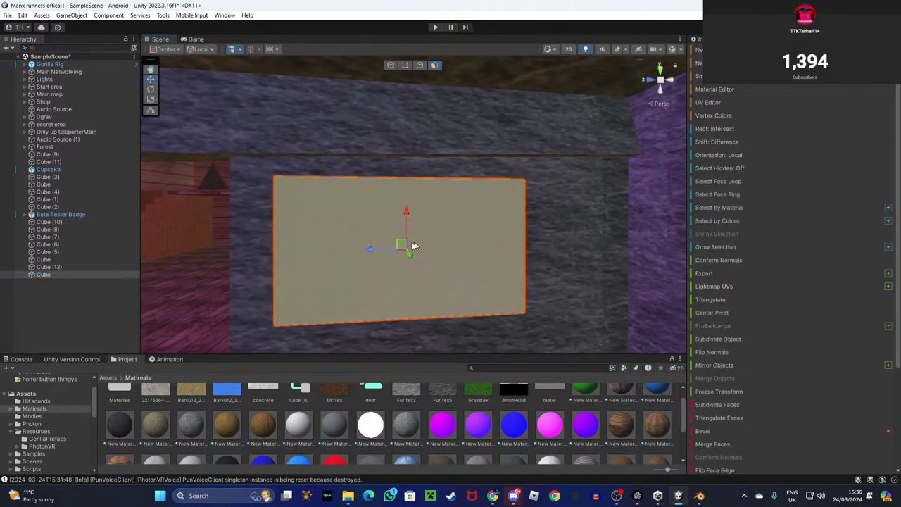
Inset the slab's front face and recess it to leave a thin screen frame around the edge.
click(150, 99)
drag(406, 249, 408, 252)
right_drag(409, 252, 487, 236)
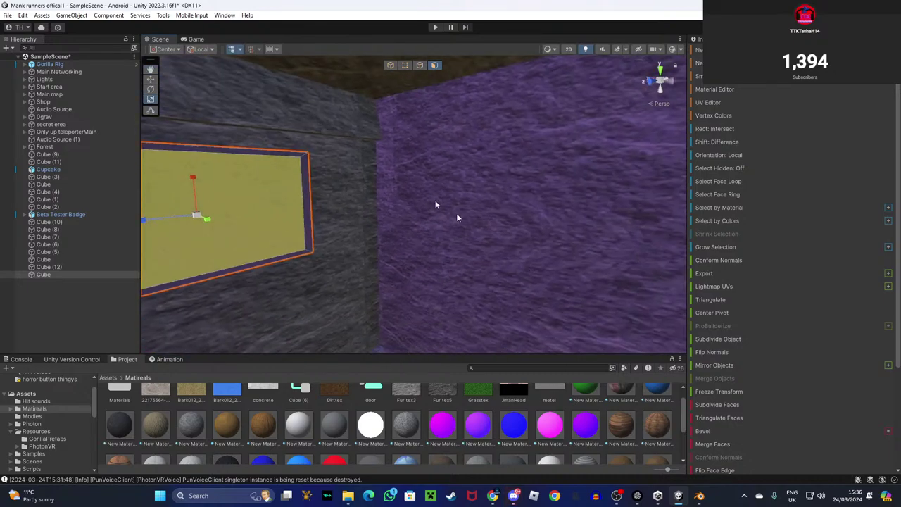
alt+drag(353, 169, 455, 188)
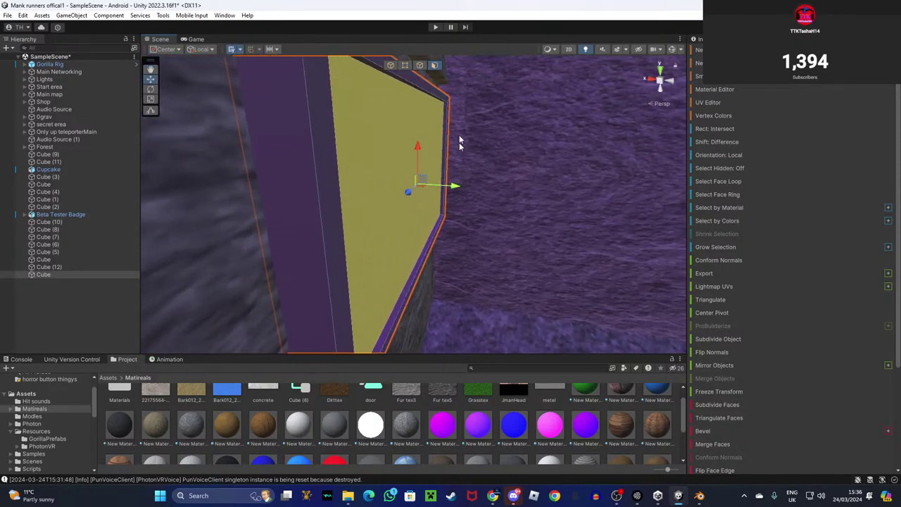
right_drag(271, 185, 185, 169)
scroll(171, 170, down, 3)
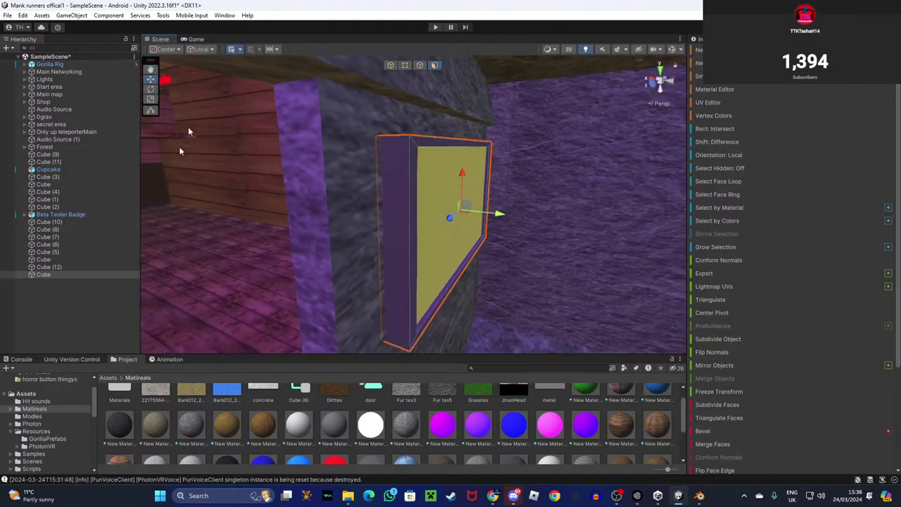
Push the whole framed slab further into the wall, to X 3.677.
click(391, 65)
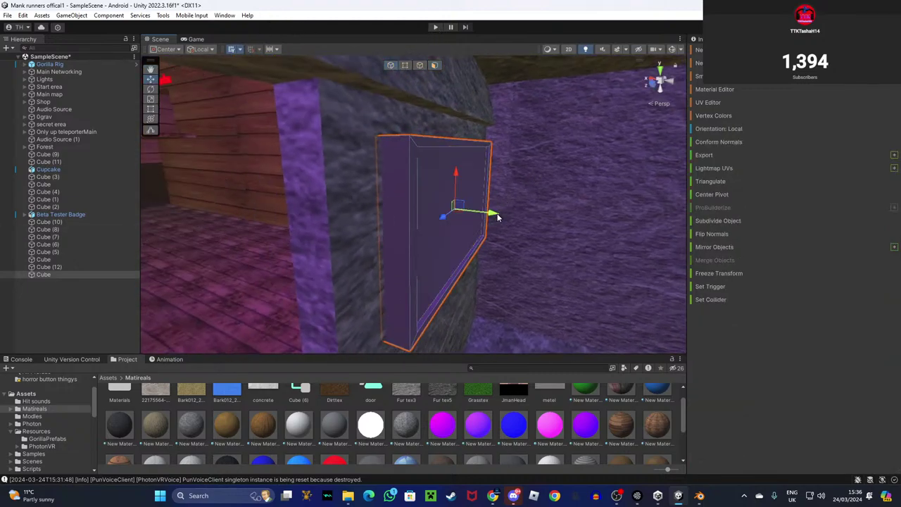
drag(491, 213, 362, 207)
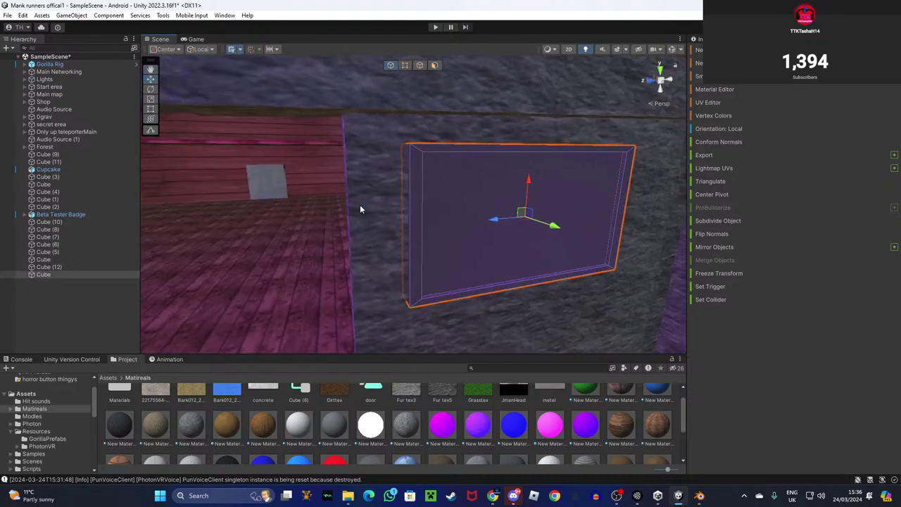
click(435, 65)
right_drag(457, 208, 514, 160)
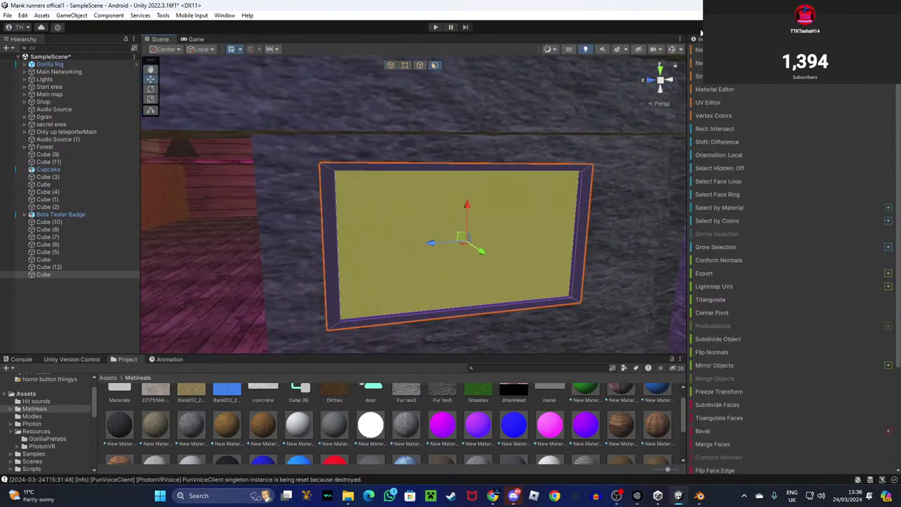
Replace the slab's Box Collider with a Mesh Collider and enable Provides Contacts.
click(699, 38)
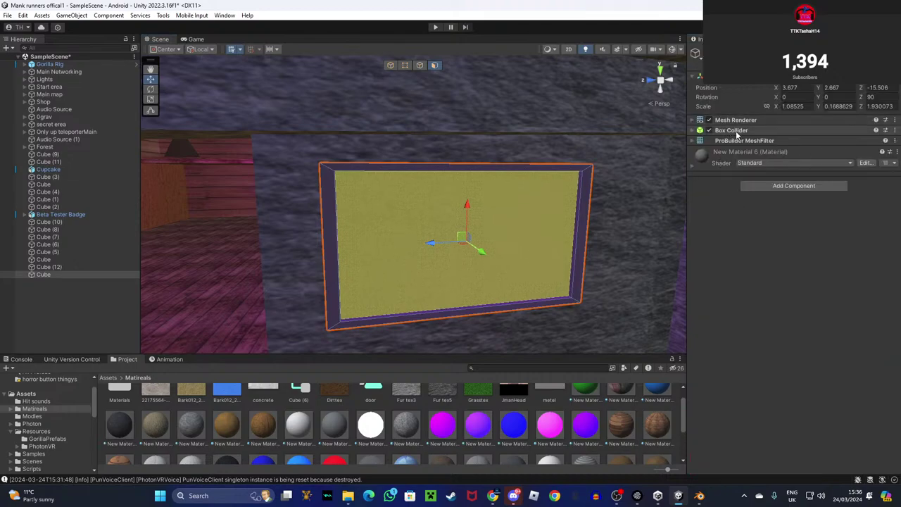
mouse_move(383, 241)
alt+mouse_down()
mouse_move(369, 241)
mouse_move(384, 242)
alt+mouse_up()
right_click(740, 129)
click(772, 148)
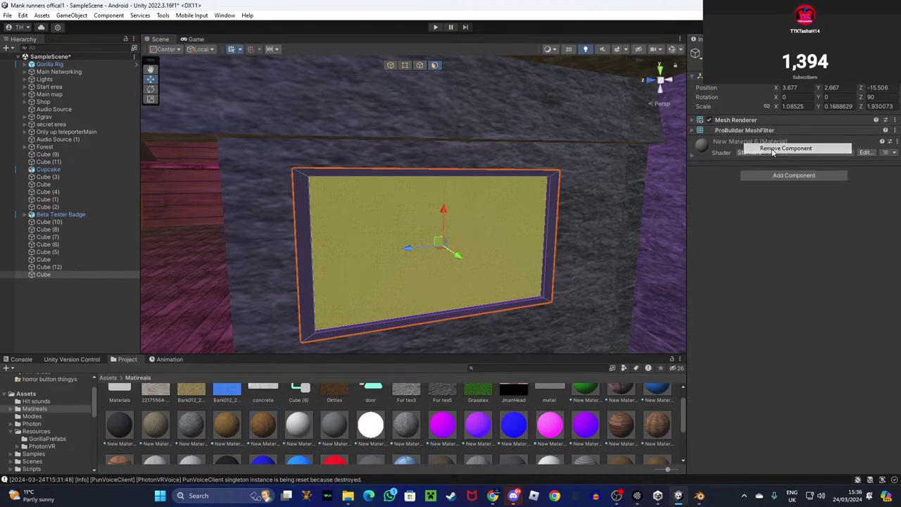
click(793, 185)
click(776, 210)
click(778, 171)
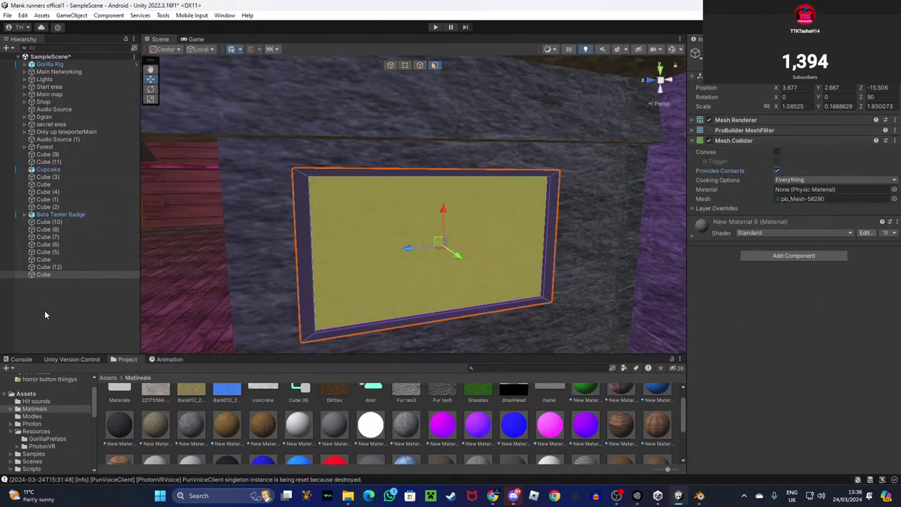
Try New Material 27 and a cracked-wood material on the slab's recessed front face.
scroll(383, 425, down, 1)
drag(514, 415, 405, 240)
scroll(522, 404, down, 1)
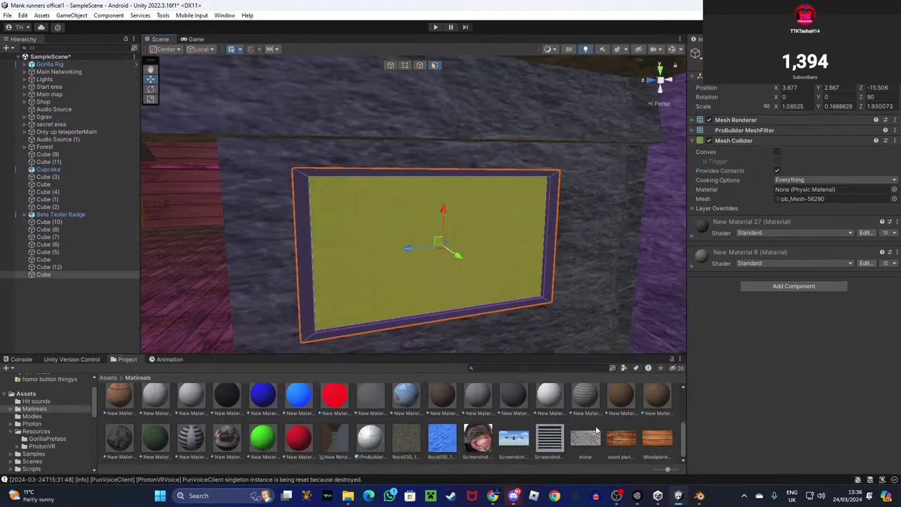
click(619, 462)
drag(667, 391, 441, 250)
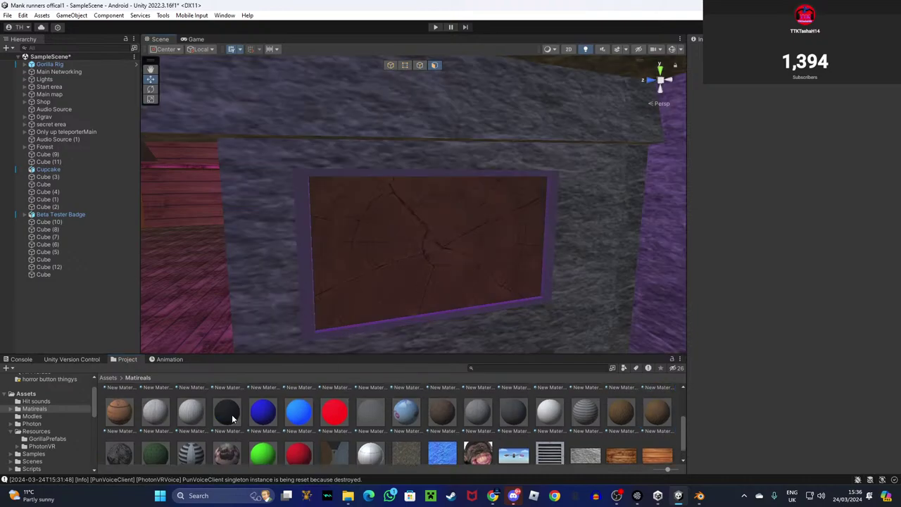
Apply the black material to the slab's recessed front face so that it looks like a screen.
drag(231, 416, 348, 246)
right_drag(348, 247, 363, 262)
scroll(484, 436, down, 1)
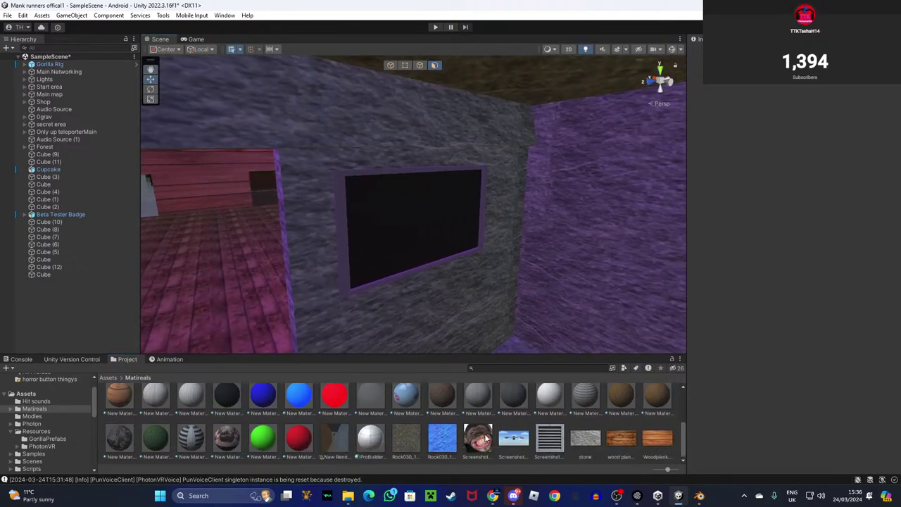
scroll(485, 438, up, 3)
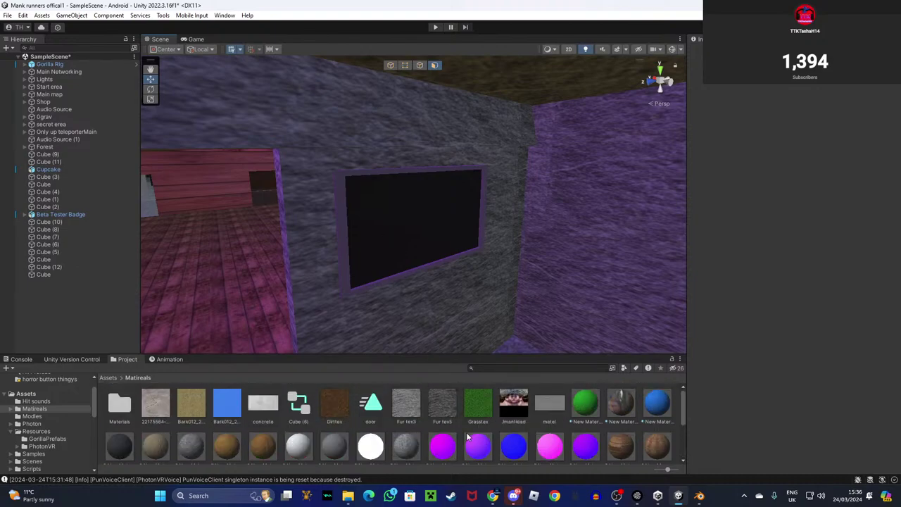
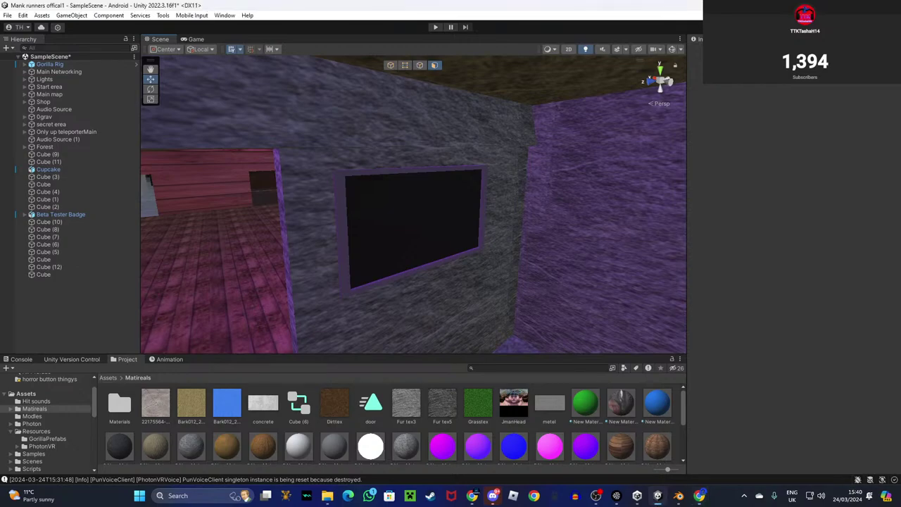
Switch to Blender, bring up the Downloads folder in File Explorer and move its window clear of the viewport.
click(678, 496)
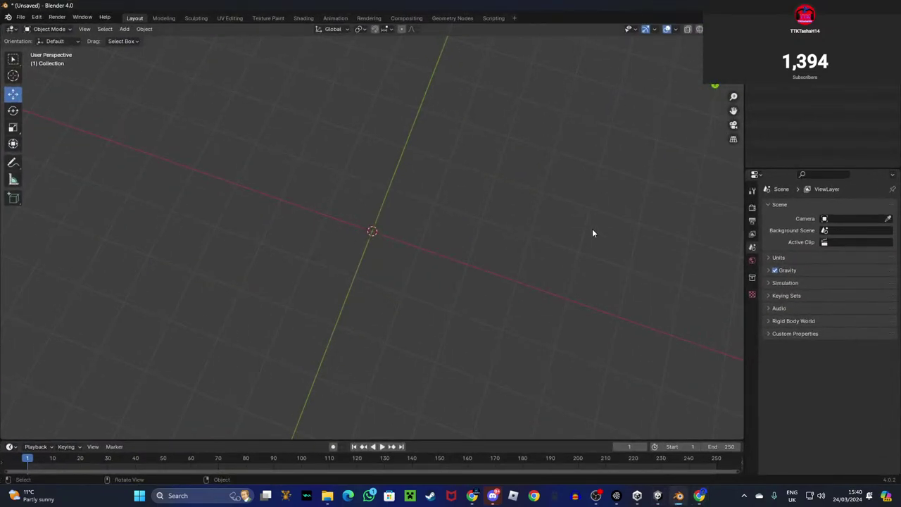
right_click(561, 166)
middle_drag(486, 157, 512, 123)
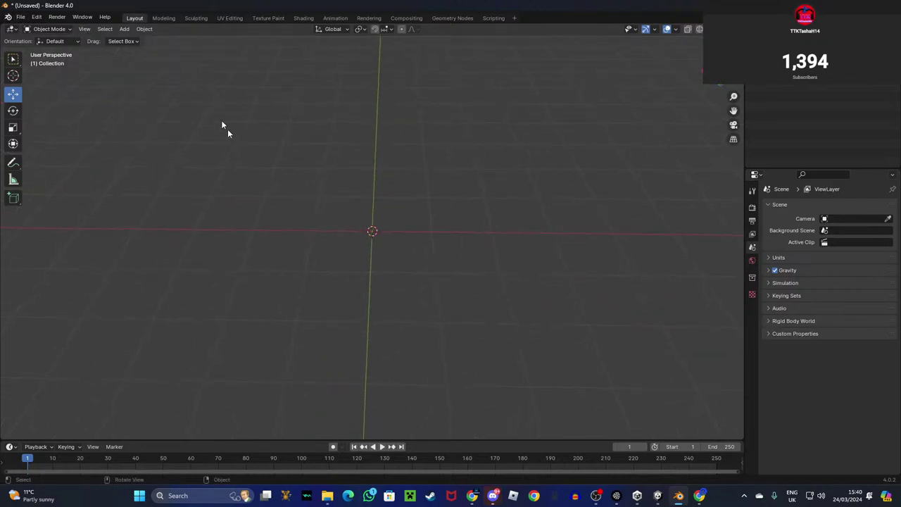
click(327, 495)
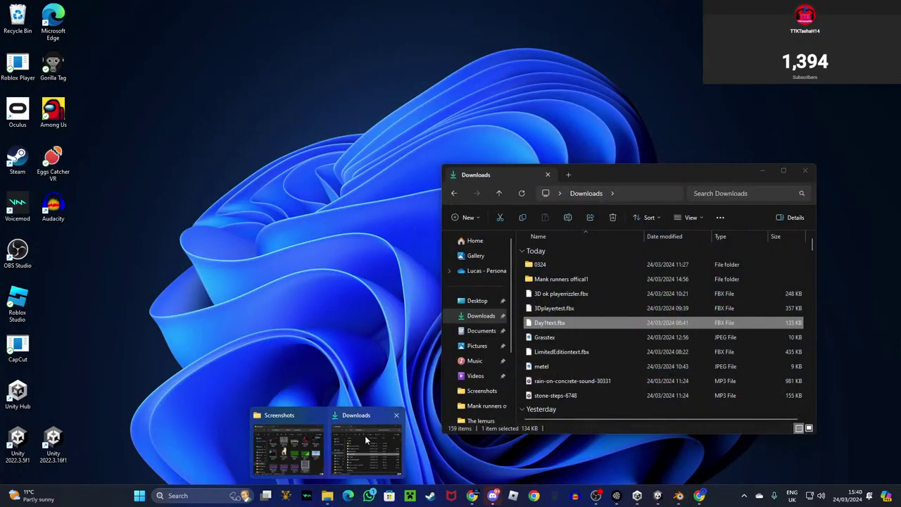
click(365, 435)
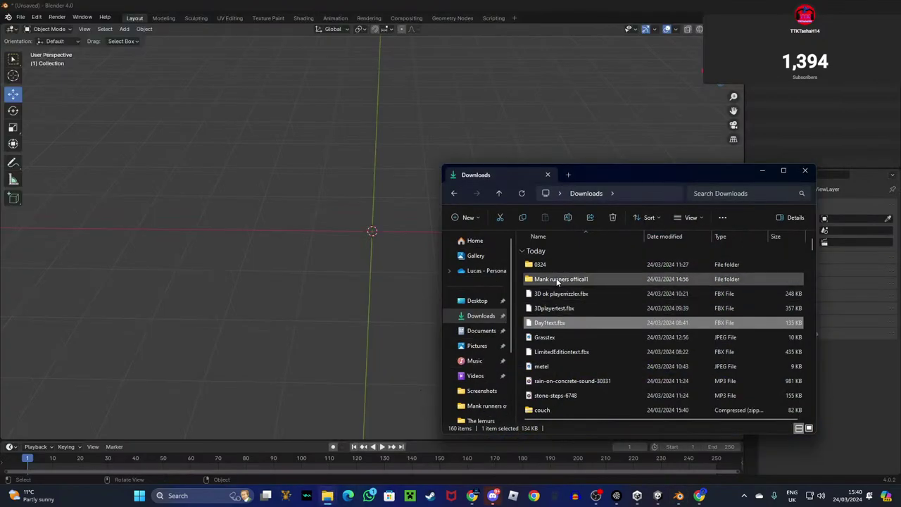
drag(607, 173, 900, 160)
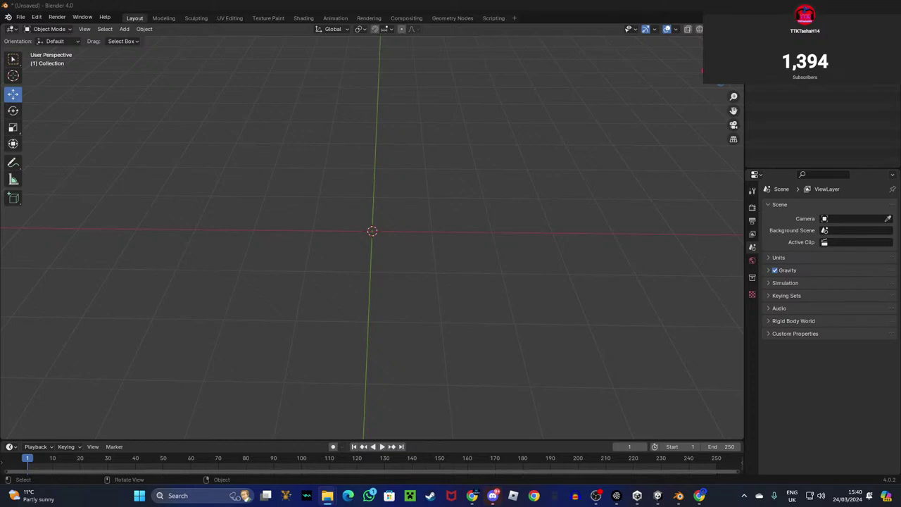
click(483, 45)
Import the couch model as a Wavefront (.obj) file and inspect it from the front.
click(20, 17)
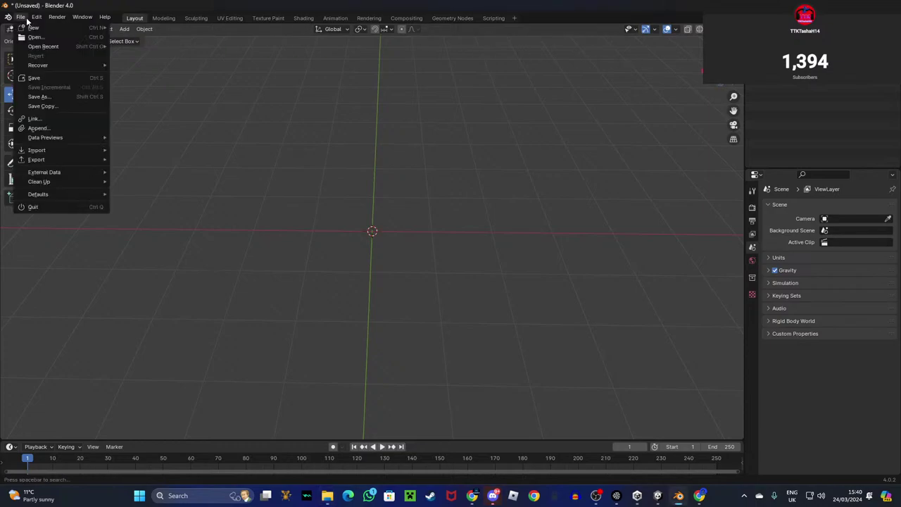
mouse_move(47, 152)
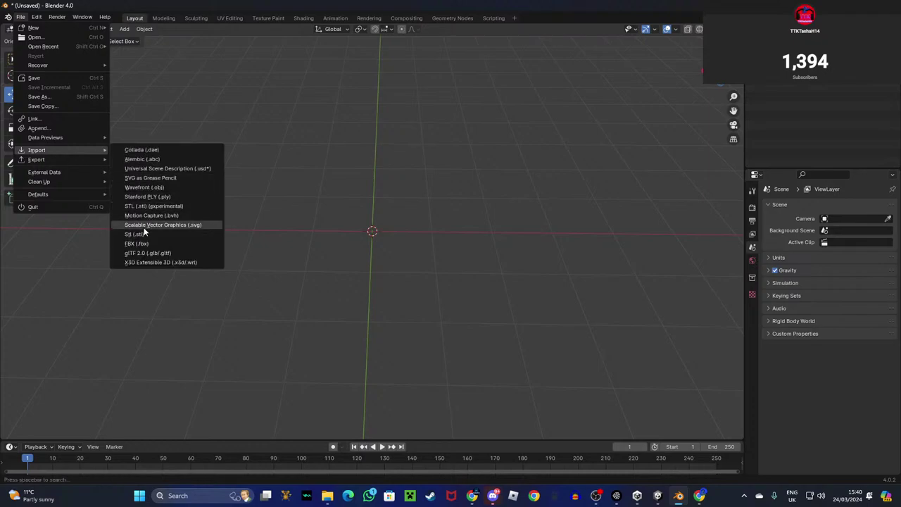
click(155, 188)
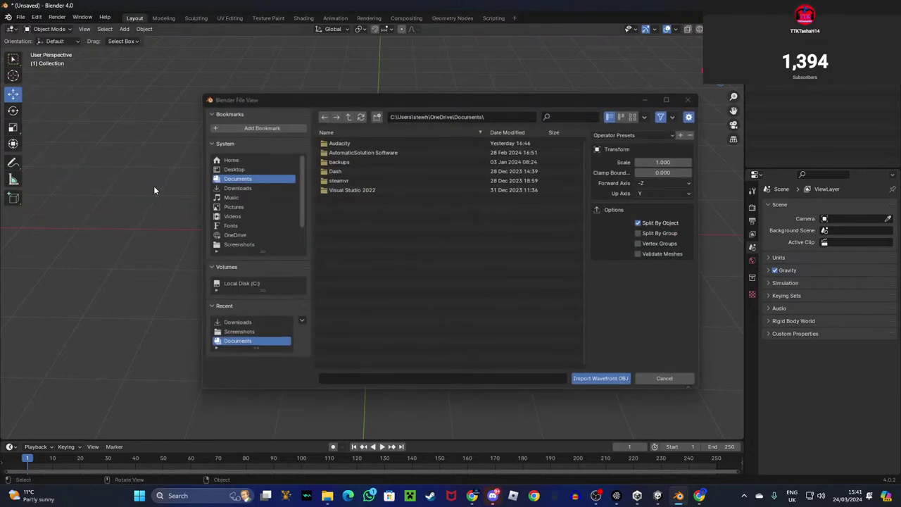
click(357, 246)
click(614, 379)
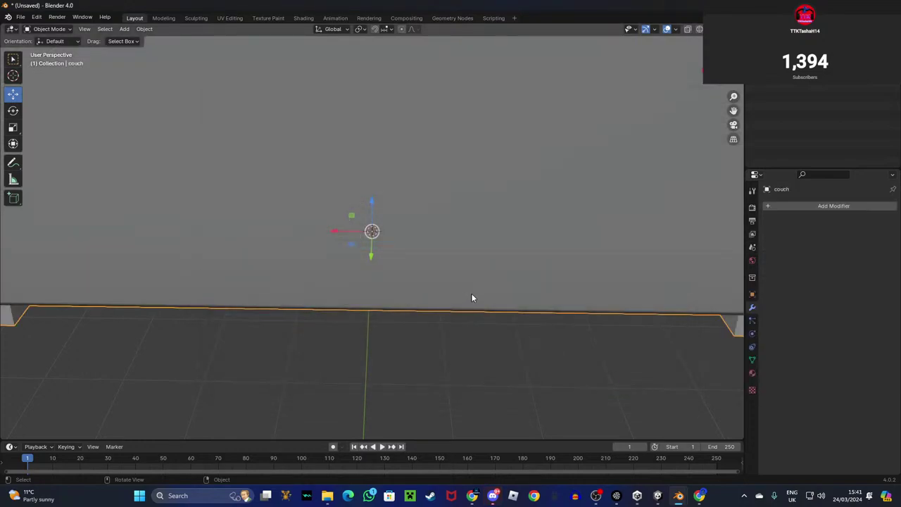
scroll(479, 257, down, 6)
middle_drag(478, 256, 253, 295)
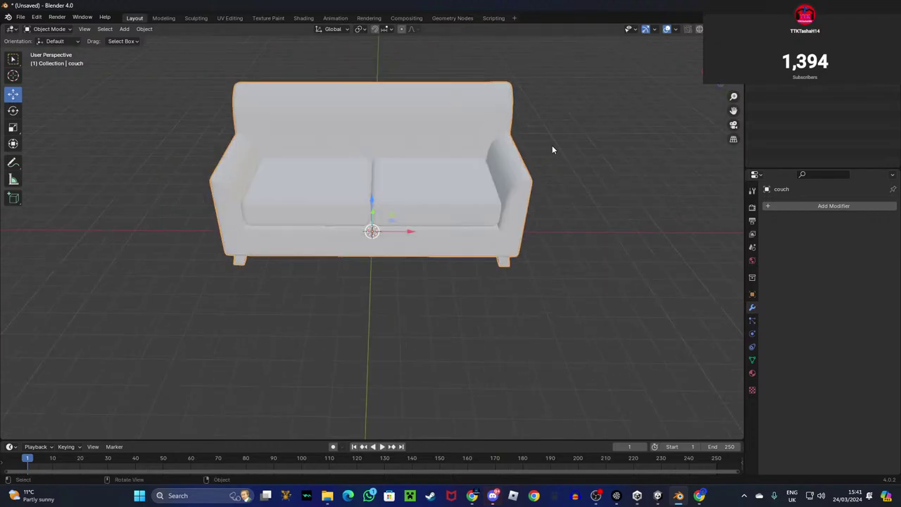
middle_drag(557, 137, 534, 145)
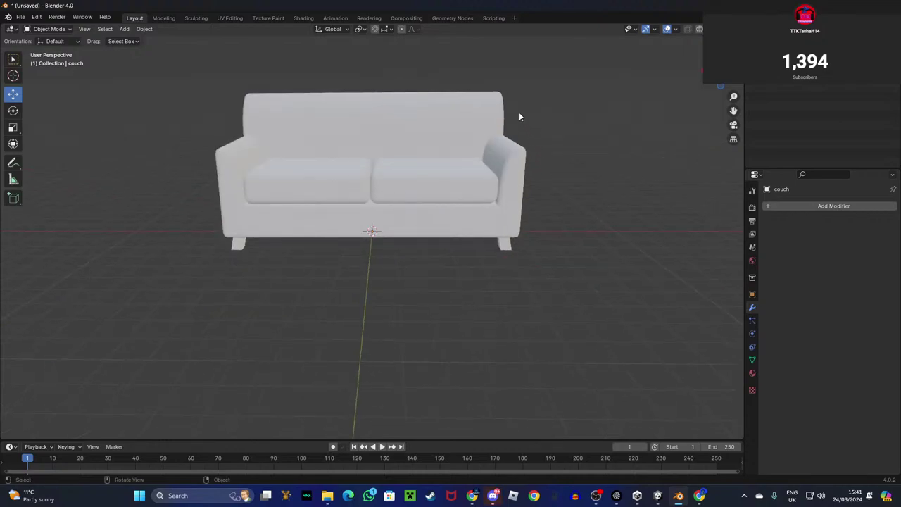
mouse_move(432, 209)
middle_down()
mouse_move(425, 203)
mouse_move(501, 190)
mouse_move(358, 141)
mouse_move(418, 231)
mouse_move(425, 219)
mouse_move(441, 223)
mouse_move(424, 213)
middle_up()
scroll(425, 225, up, 2)
scroll(410, 219, down, 2)
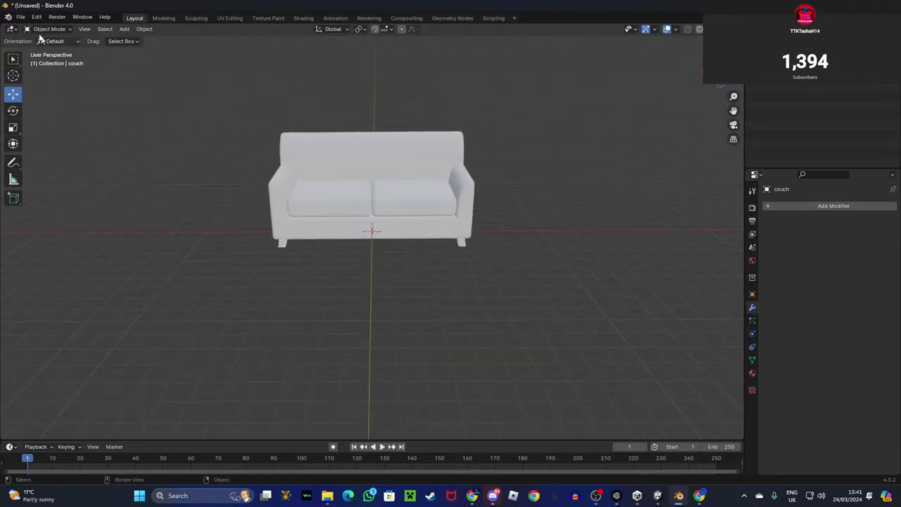
Export the couch as an FBX file named Sofa3D.fbx into the Downloads folder.
click(21, 17)
mouse_move(46, 164)
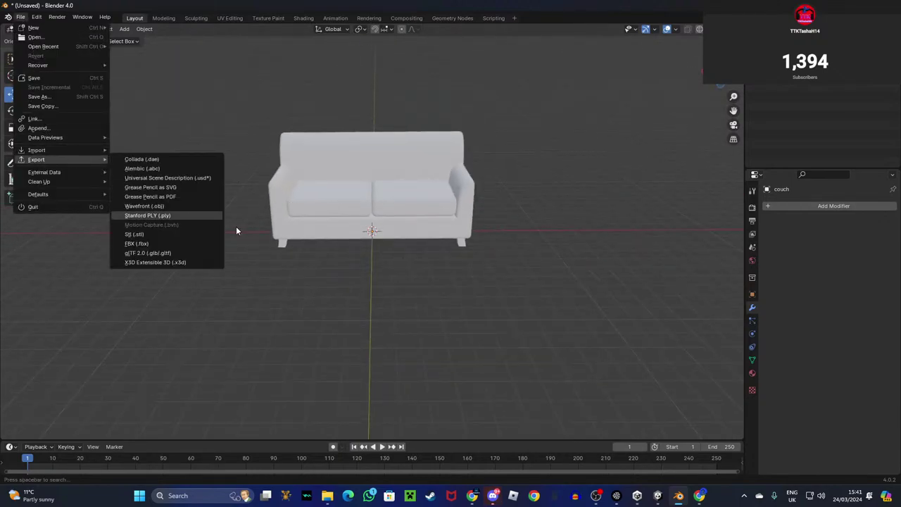
click(144, 243)
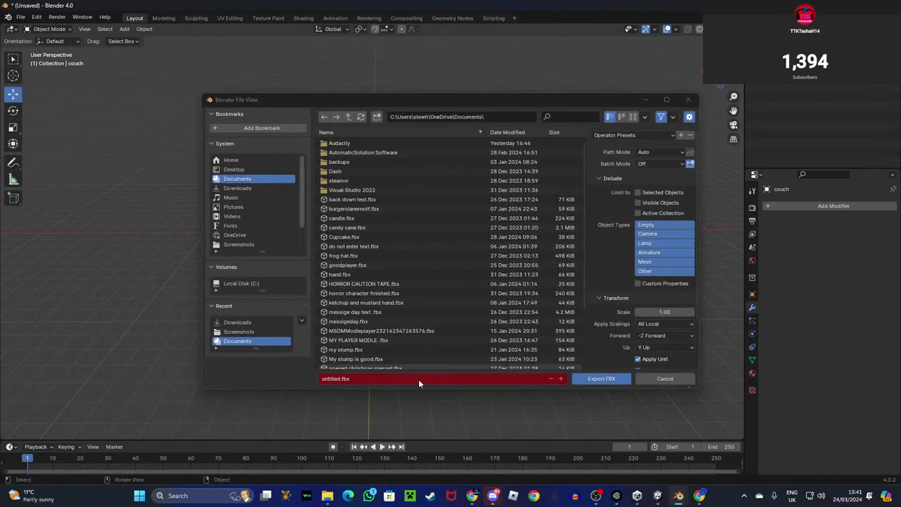
click(400, 381)
text(S)
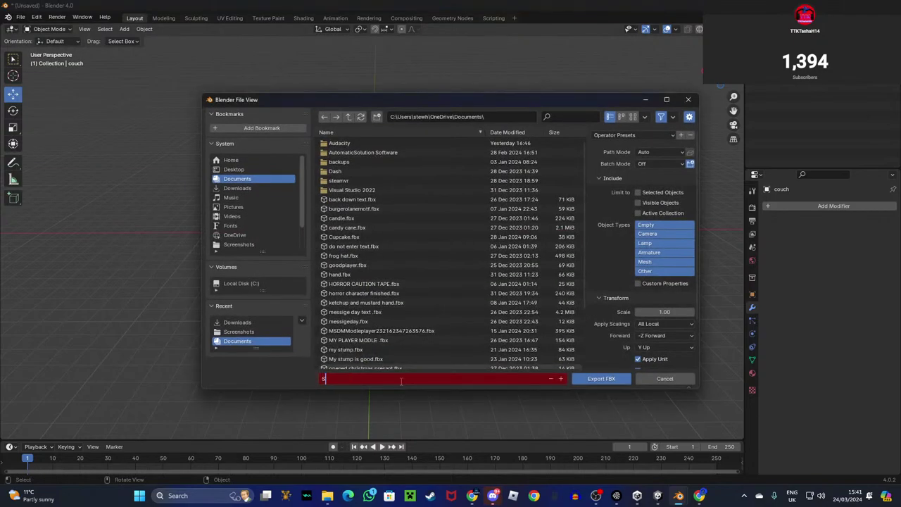
text(ofa3D.fbx)
click(237, 188)
click(603, 380)
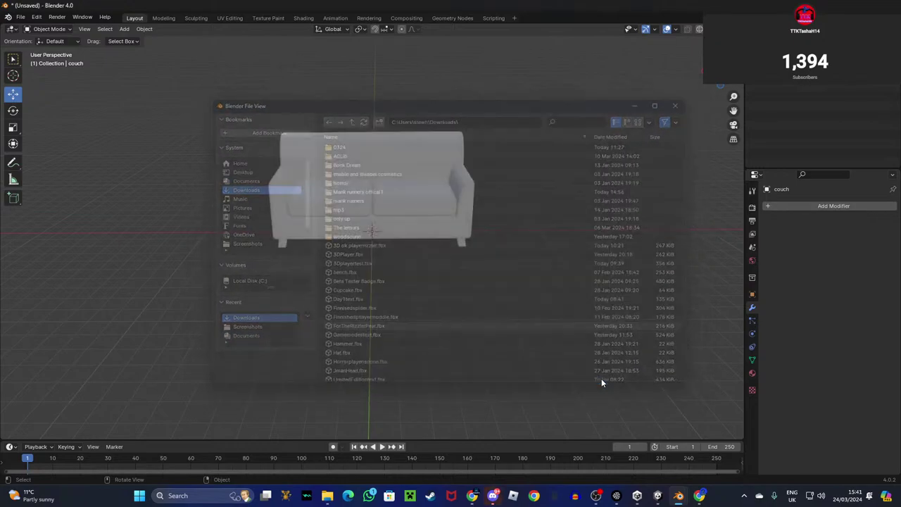
Switch to Unity and import Sofa3D.fbx into the project's Modles folder.
click(658, 496)
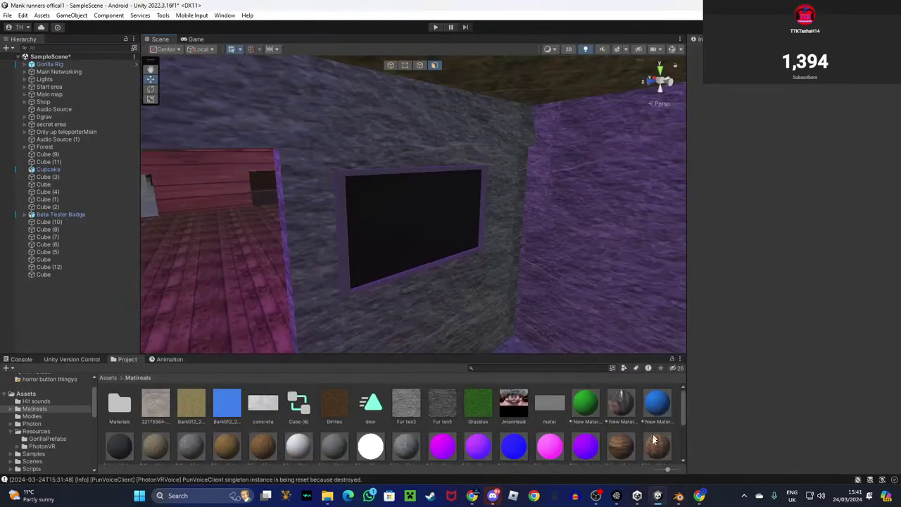
mouse_move(657, 496)
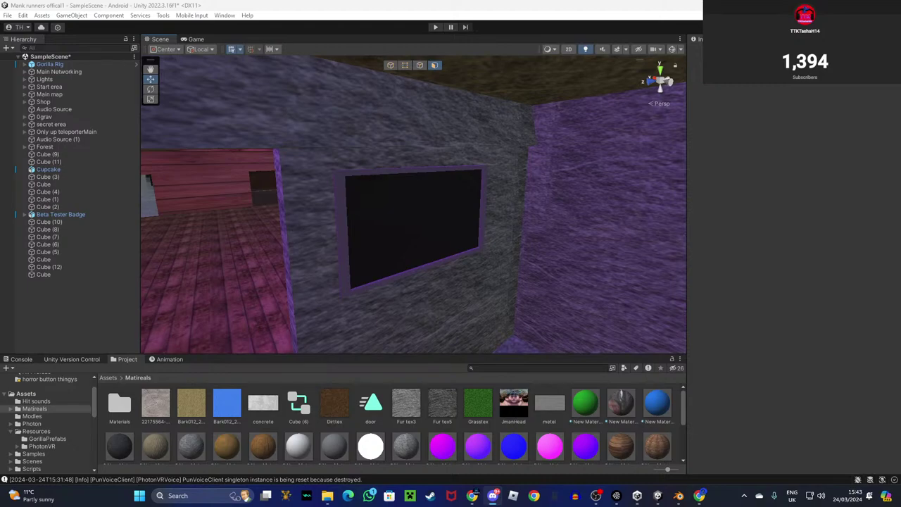
right_drag(554, 273, 381, 419)
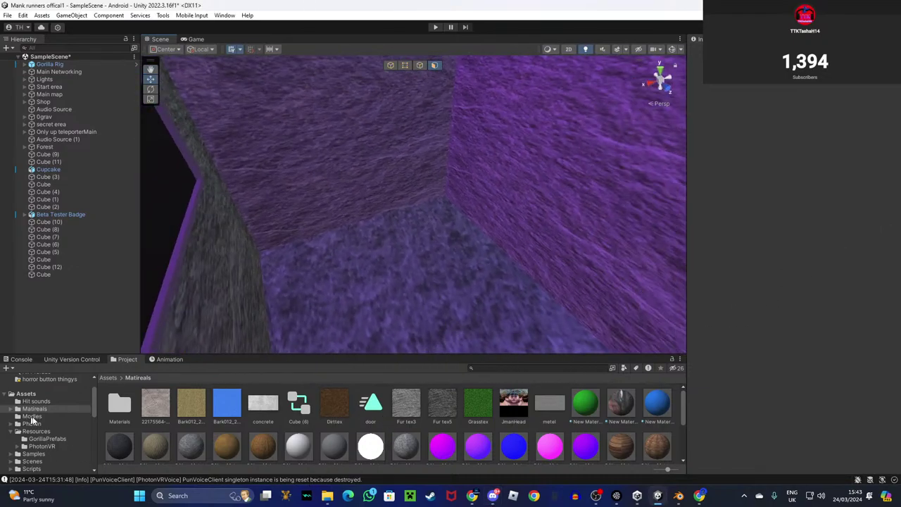
click(55, 416)
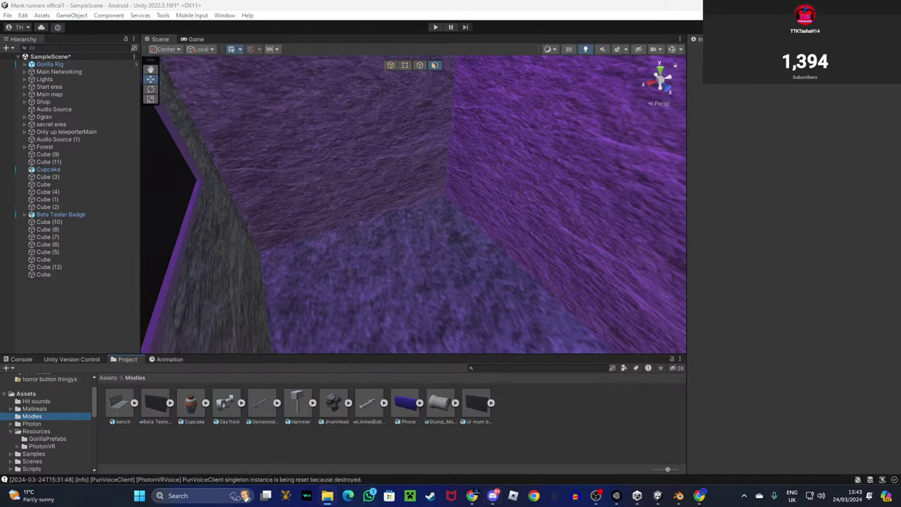
right_drag(551, 58, 634, 266)
key(w)
right_drag(769, 263, 366, 296)
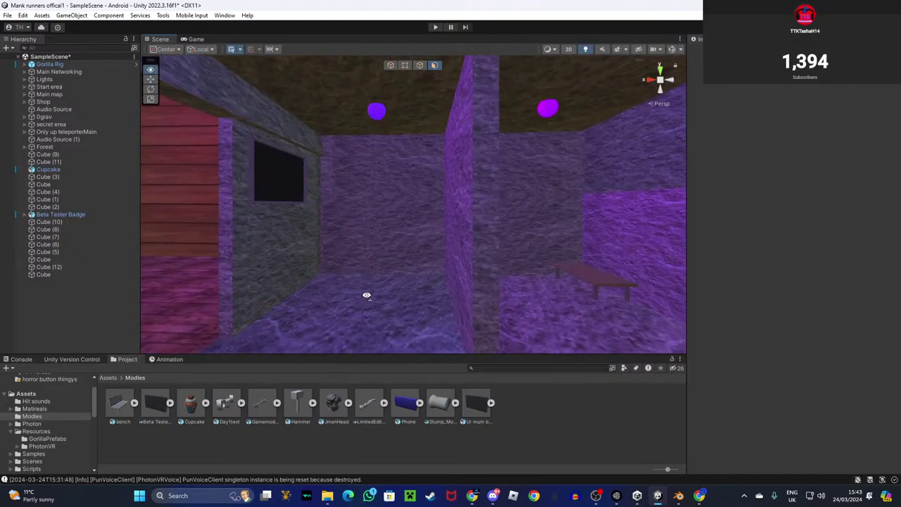
drag(335, 405, 522, 372)
right_drag(459, 152, 549, 244)
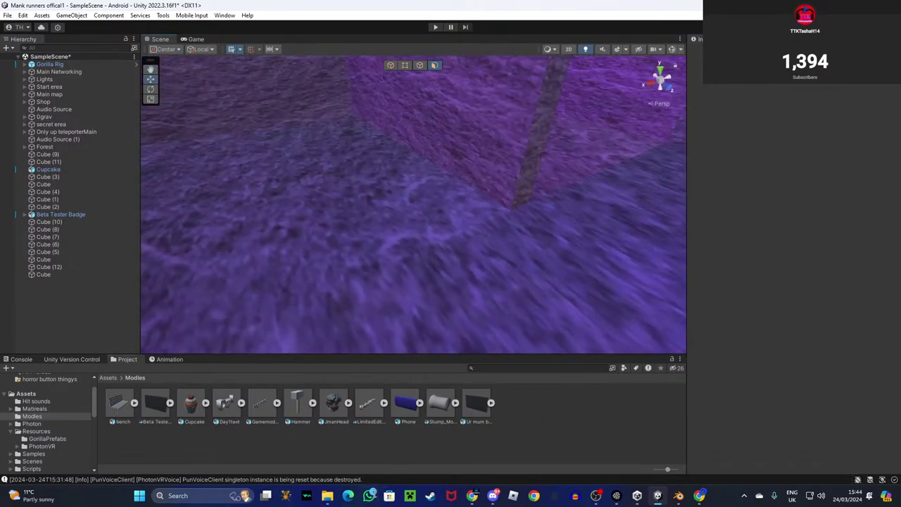
mouse_move(327, 496)
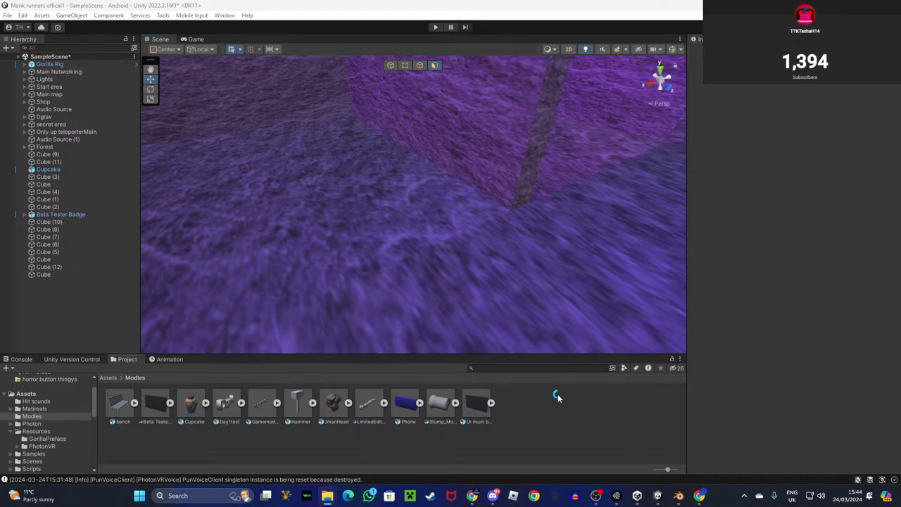
Place the Sofa3D model in the scene and scale it uniformly down to about 19.57.
drag(447, 414, 483, 172)
right_drag(483, 171, 436, 127)
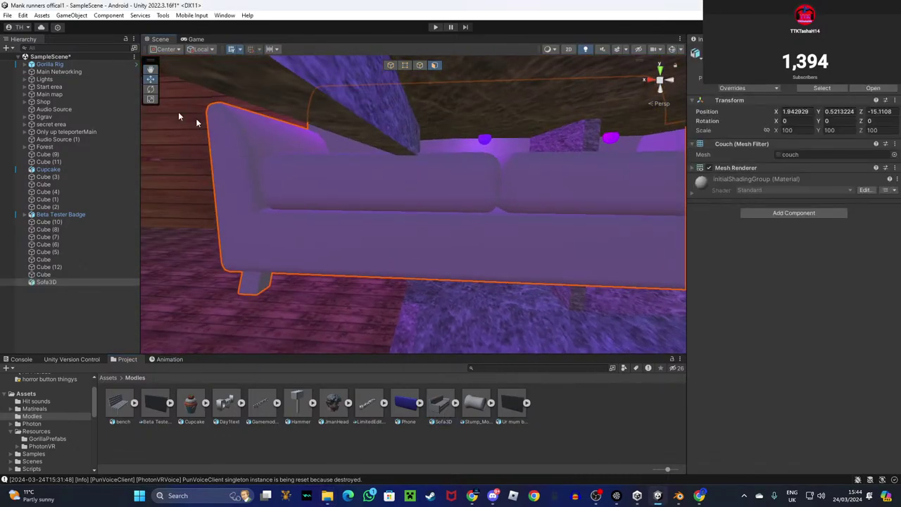
right_drag(326, 163, 388, 172)
click(390, 66)
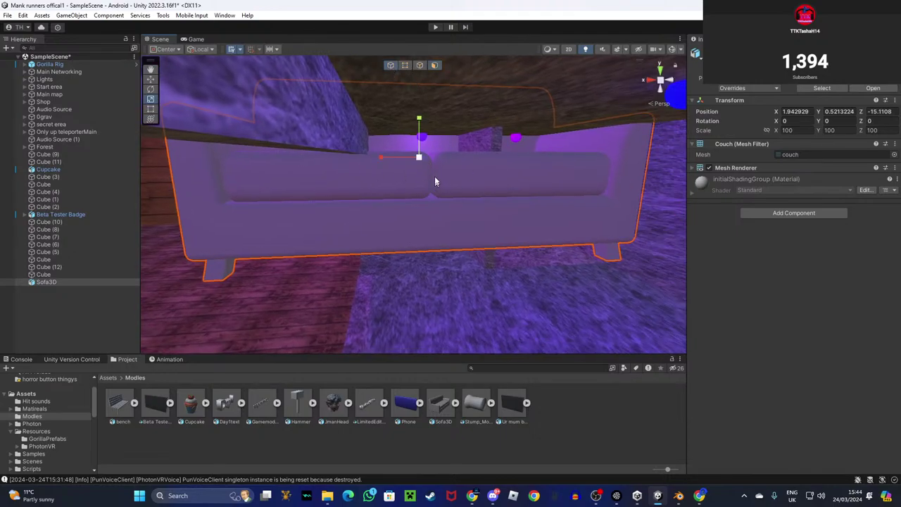
drag(415, 158, 396, 173)
right_drag(397, 173, 419, 171)
key(w)
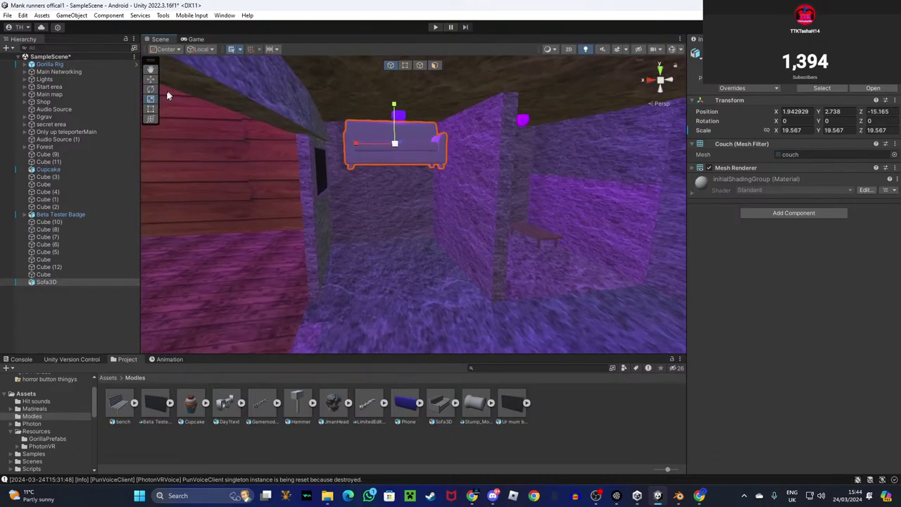
Rotate the sofa 90° around Y and lower it to the room floor at about Y 0.147.
click(151, 89)
drag(412, 145, 340, 152)
right_drag(361, 154, 493, 197)
key(w)
key(s)
click(150, 80)
drag(358, 152, 334, 338)
right_drag(387, 282, 406, 111)
key(w)
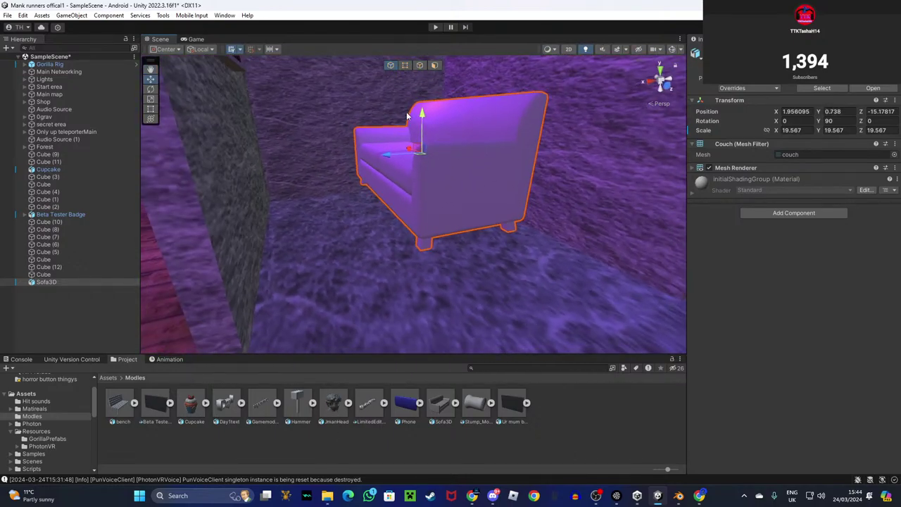
drag(426, 110, 418, 169)
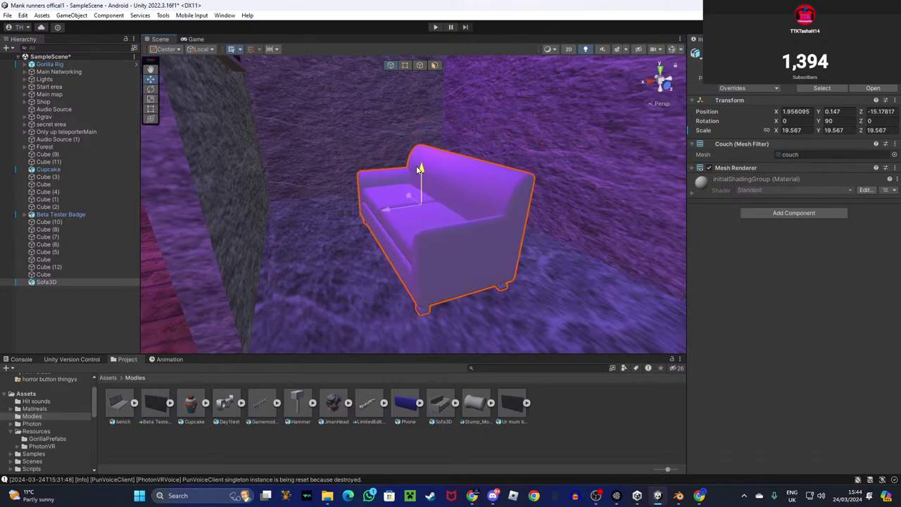
Enlarge the sofa to about 23.67 × 21.30 × 21.30 and position it against the purple wall at about X 0.765, Y 0.146, Z -15.464.
drag(393, 210, 479, 198)
key(a)
right_drag(479, 198, 402, 250)
drag(416, 245, 435, 243)
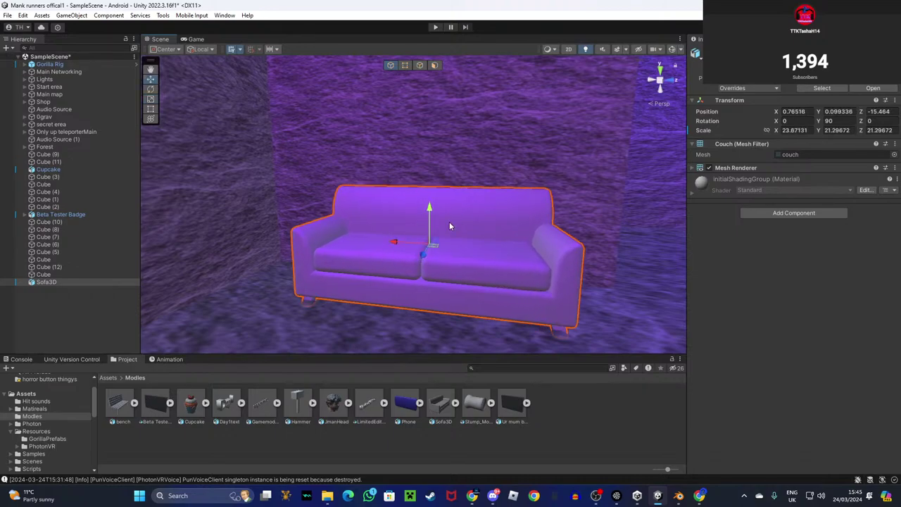
drag(429, 210, 301, 211)
right_drag(301, 210, 356, 210)
key(s)
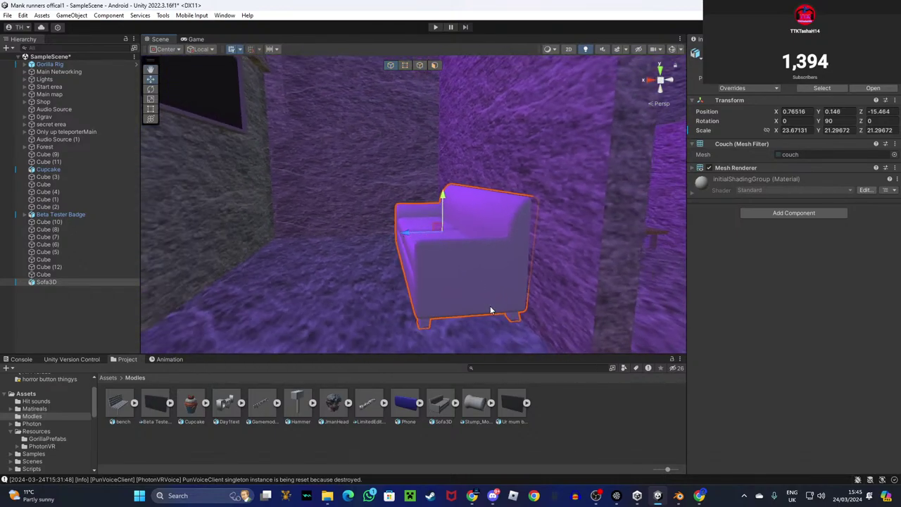
Check the sofa's fit against the purple wall and nudge it along X to about 0.801.
click(587, 394)
right_drag(548, 269, 469, 273)
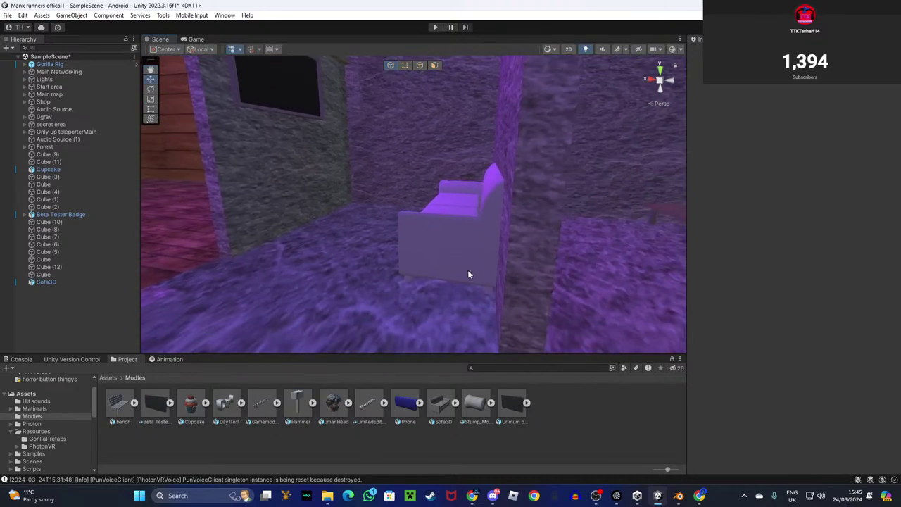
click(458, 229)
drag(424, 209, 422, 209)
alt+drag(576, 354, 507, 268)
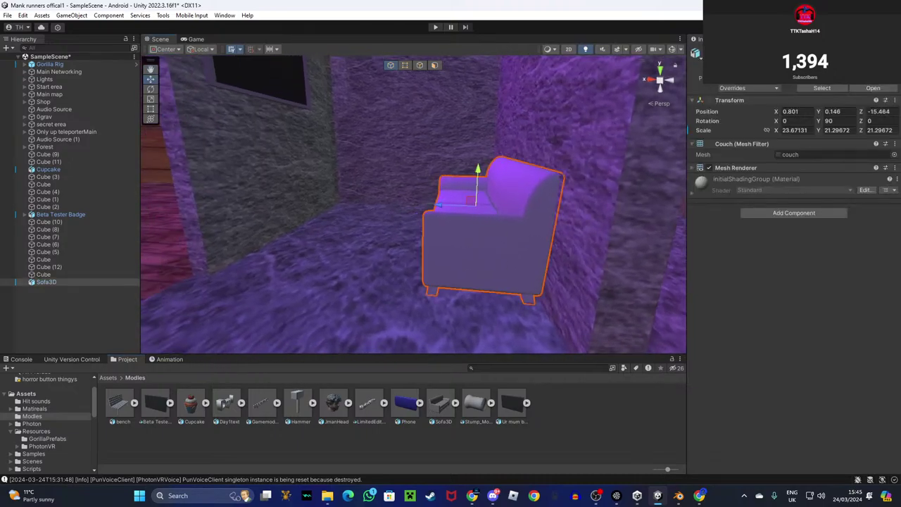
Add a Mesh Collider to the sofa and enable Provides Contacts.
click(778, 212)
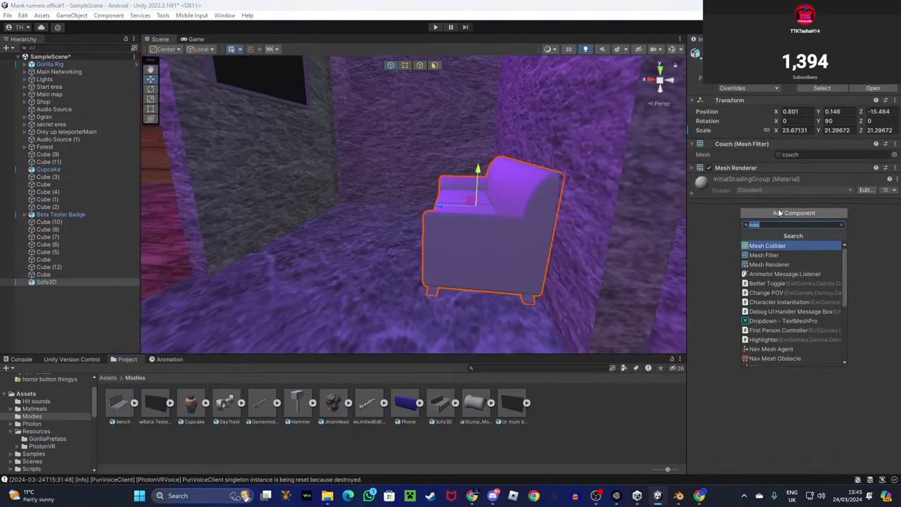
click(774, 246)
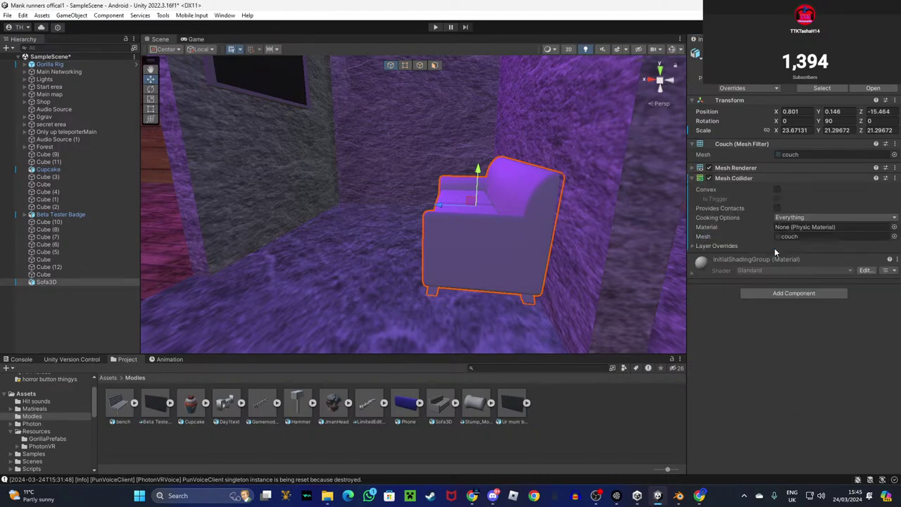
click(777, 208)
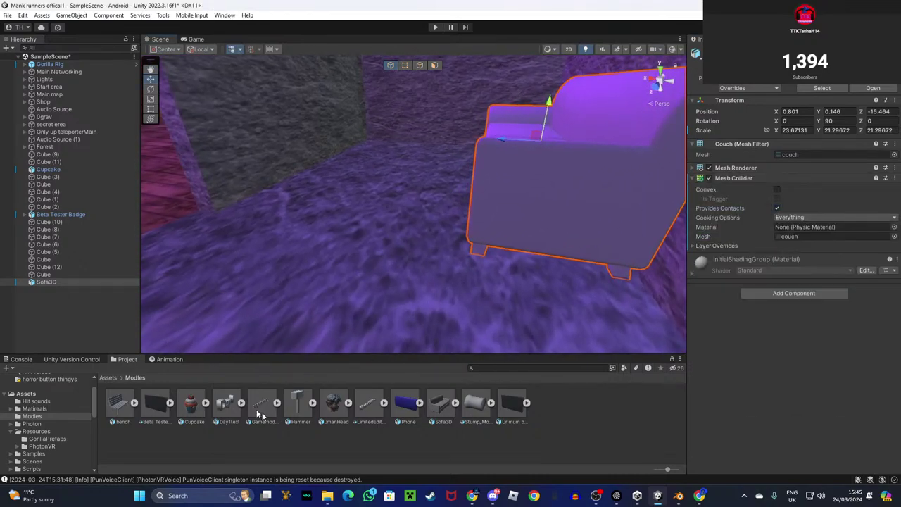
Show the Matireals folder's contents and ProBuilderize the sofa for face editing.
click(39, 403)
click(39, 410)
scroll(259, 434, down, 2)
drag(265, 422, 497, 459)
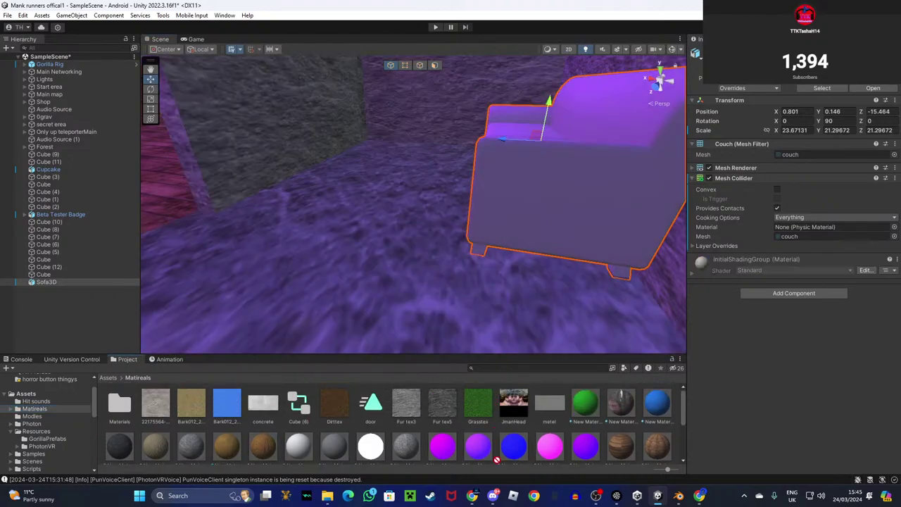
right_drag(497, 221, 607, 135)
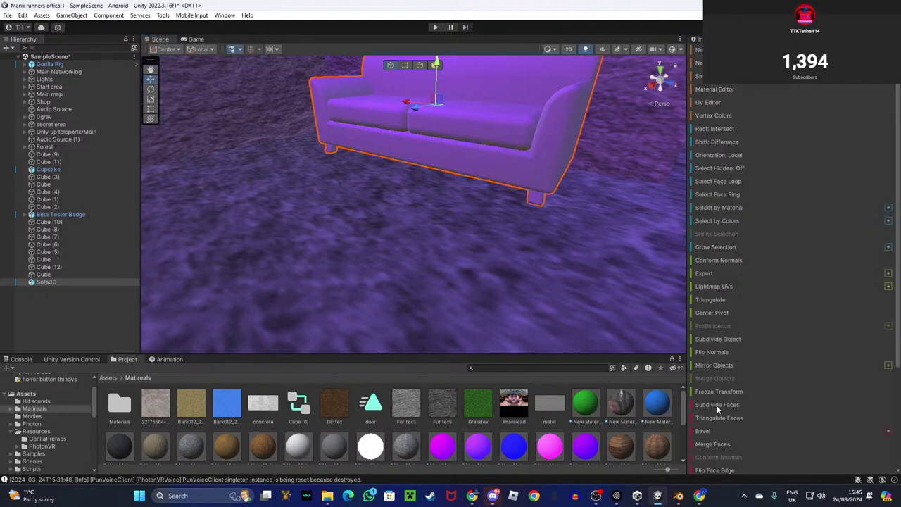
scroll(714, 277, down, 2)
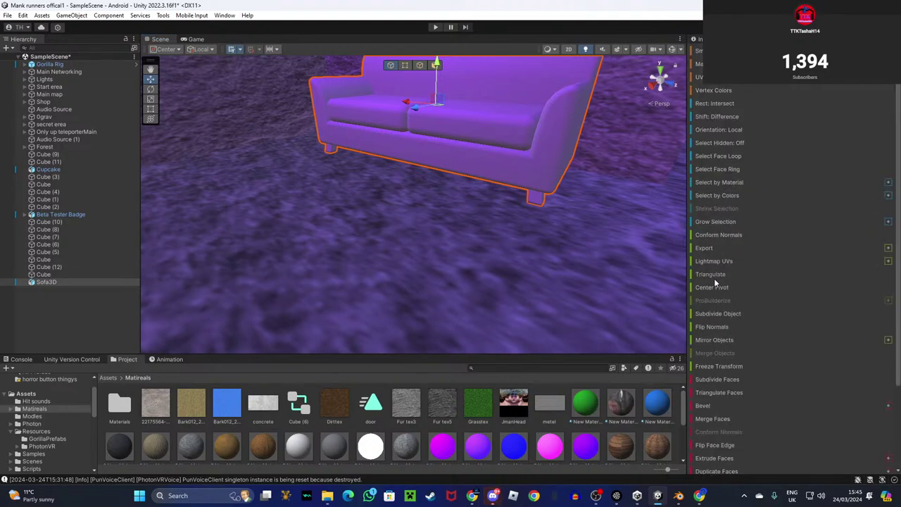
click(432, 66)
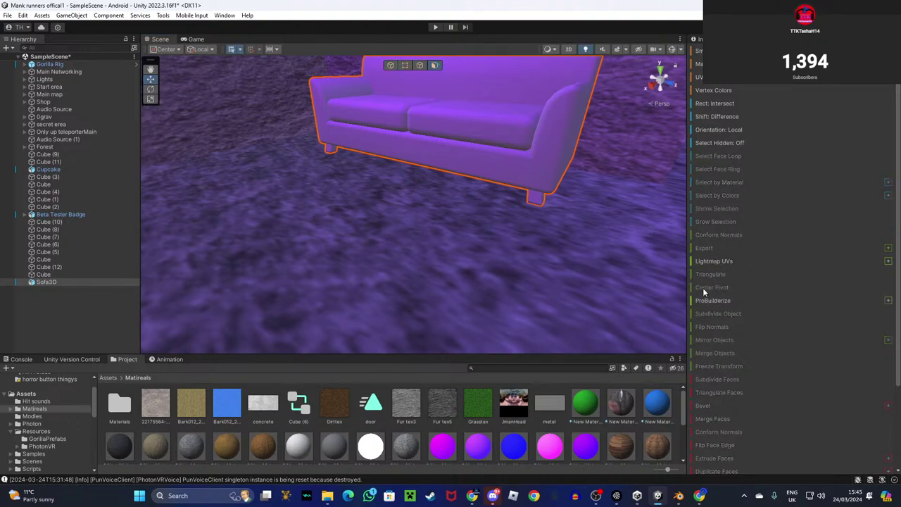
Set the handle orientation to Global and begin selecting the sofa's leg faces from below.
right_drag(531, 201, 557, 144)
key(x)
click(419, 165)
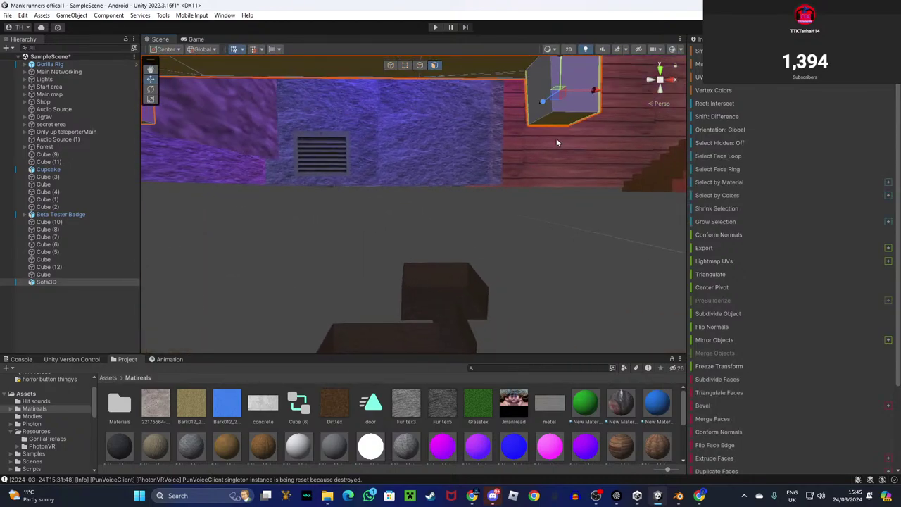
click(564, 111)
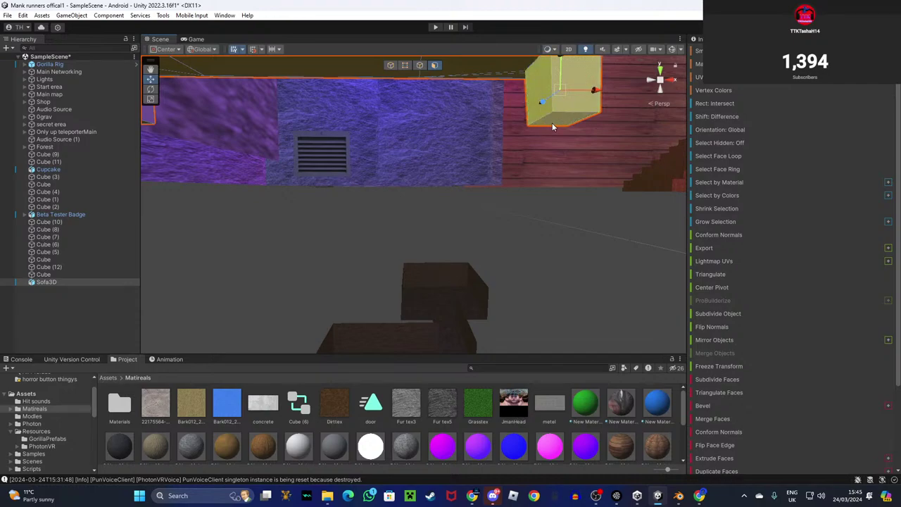
right_drag(551, 123, 435, 130)
shift+click(326, 170)
shift+click(320, 169)
right_drag(412, 199, 189, 162)
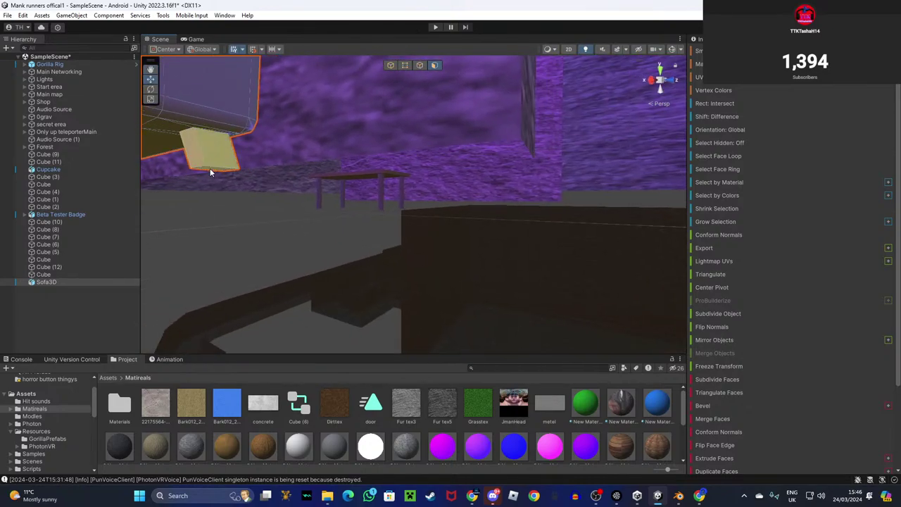
Add the faces of the sofa's remaining legs to the selection.
key(f)
right_drag(183, 177, 275, 156)
right_drag(447, 152, 0, 282)
shift+click(423, 125)
key(w)
shift+click(387, 125)
key(w)
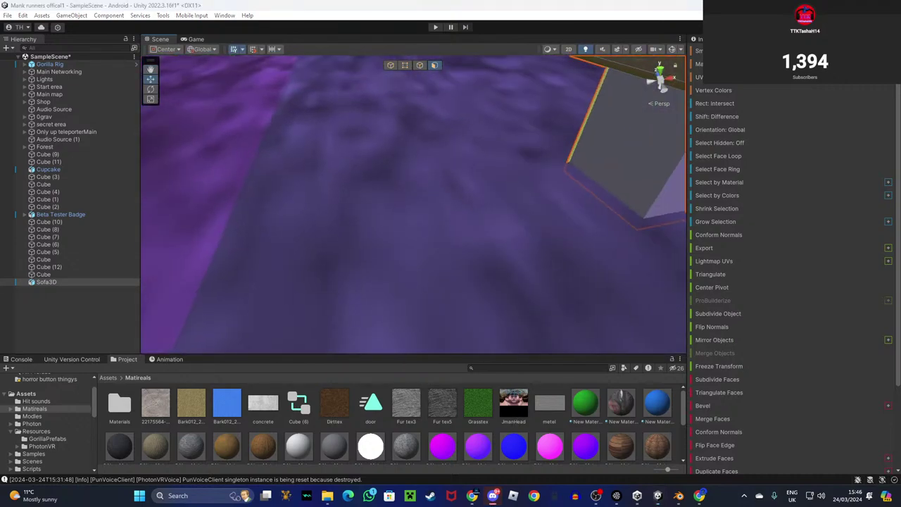
right_drag(585, 321, 634, 242)
shift+click(529, 188)
right_drag(506, 188, 374, 112)
shift+click(386, 167)
right_drag(386, 81, 462, 144)
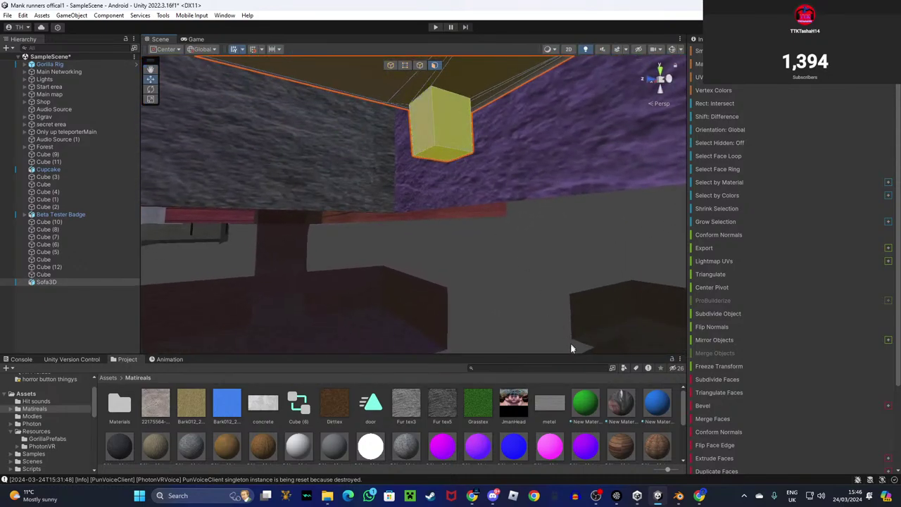
Apply a brown wood material to the selected sofa leg faces and clear the selection.
drag(262, 445, 438, 123)
scroll(556, 418, down, 5)
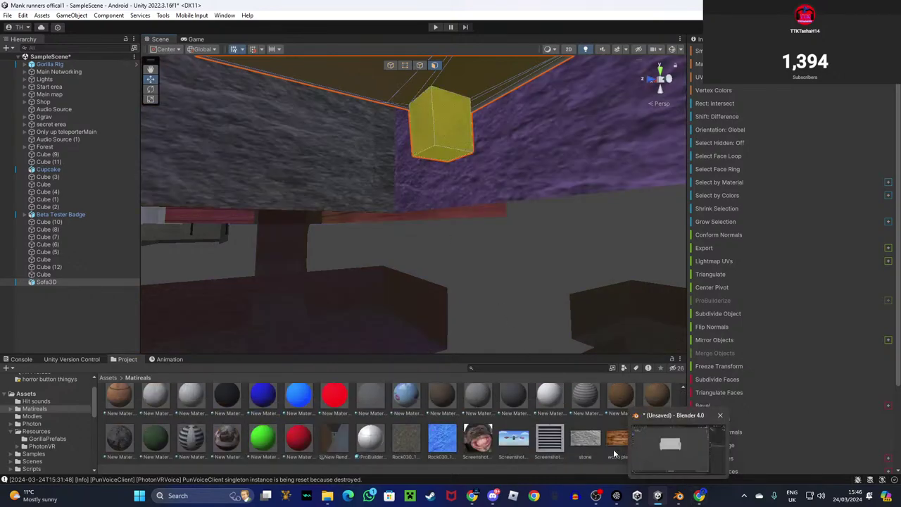
click(517, 276)
right_drag(517, 276, 421, 236)
drag(315, 144, 487, 417)
click(362, 145)
right_drag(476, 196, 478, 227)
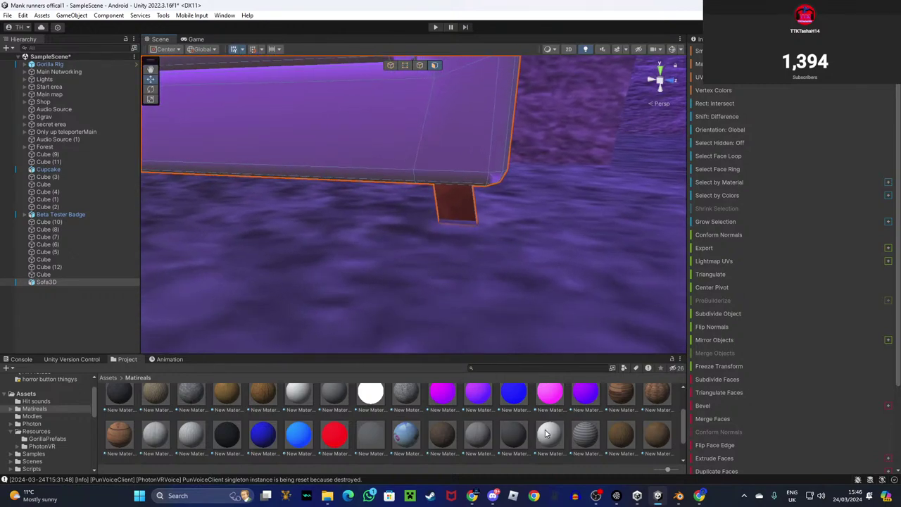
scroll(550, 432, down, 3)
click(617, 465)
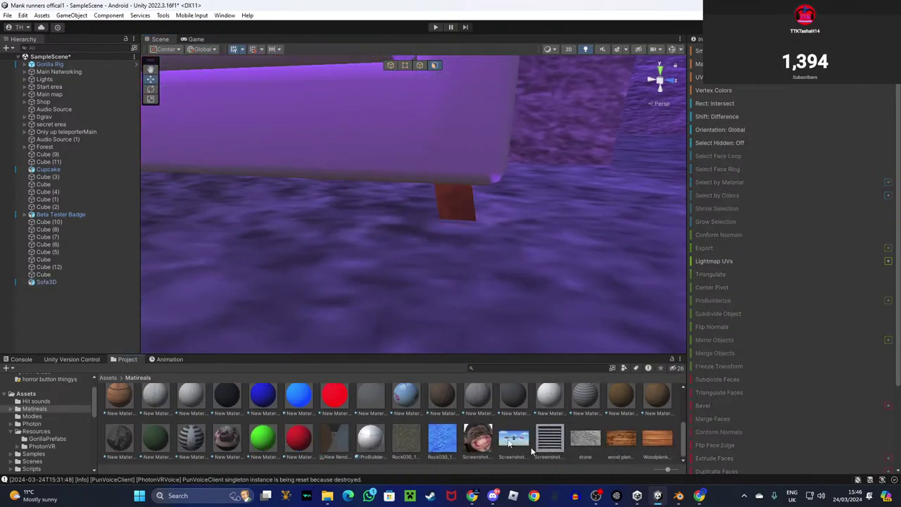
Try two other materials from the Matireals folder on the sofa's leg, ending with the grey one.
scroll(264, 421, up, 5)
drag(254, 449, 456, 206)
scroll(272, 423, up, 1)
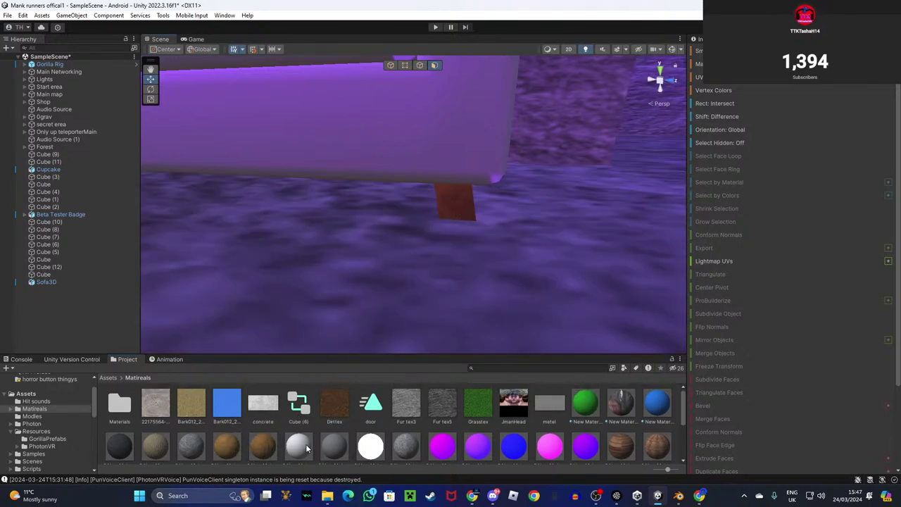
drag(334, 447, 467, 205)
right_drag(467, 205, 397, 298)
Select the sofa and begin a face selection with the top and front faces of one seat cushion.
click(456, 291)
right_drag(456, 291, 310, 305)
scroll(310, 302, down, 1)
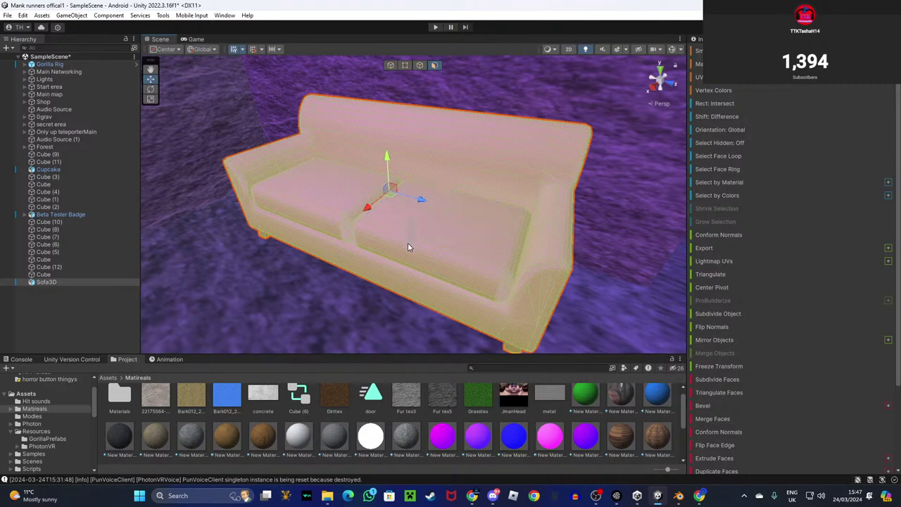
click(409, 242)
shift+click(401, 255)
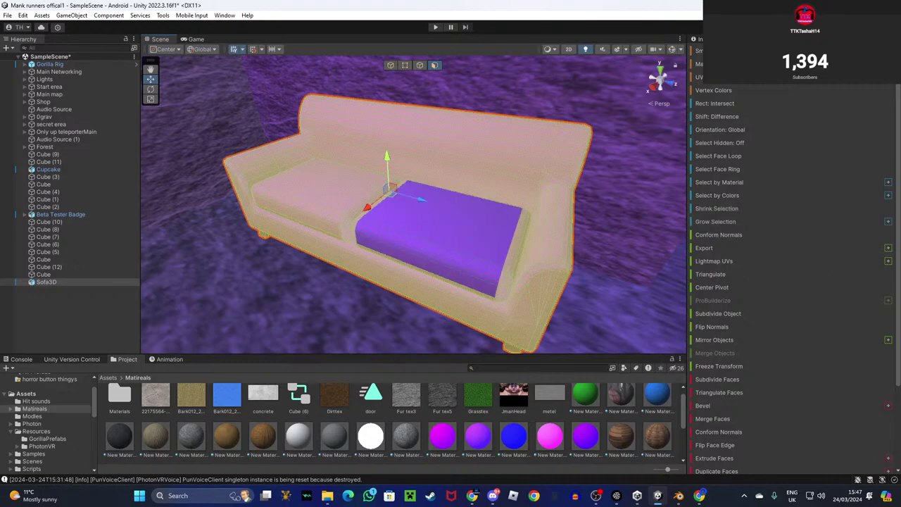
right_drag(620, 263, 550, 141)
key(w)
shift+click(482, 235)
Add the side and rounded corner faces at the same seat cushion's armrest end to the selection.
key(s)
right_drag(539, 181, 433, 260)
key(w)
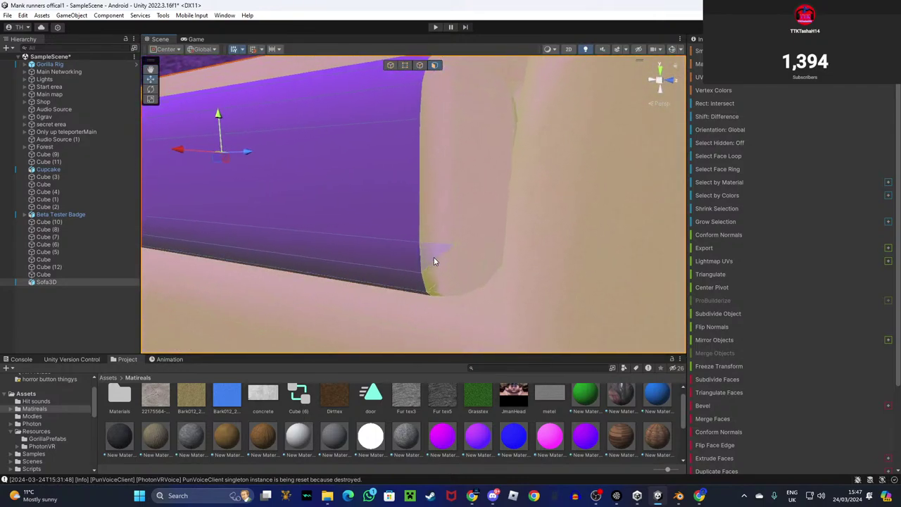
shift+drag(443, 219, 462, 142)
shift+drag(445, 99, 485, 86)
shift+click(485, 90)
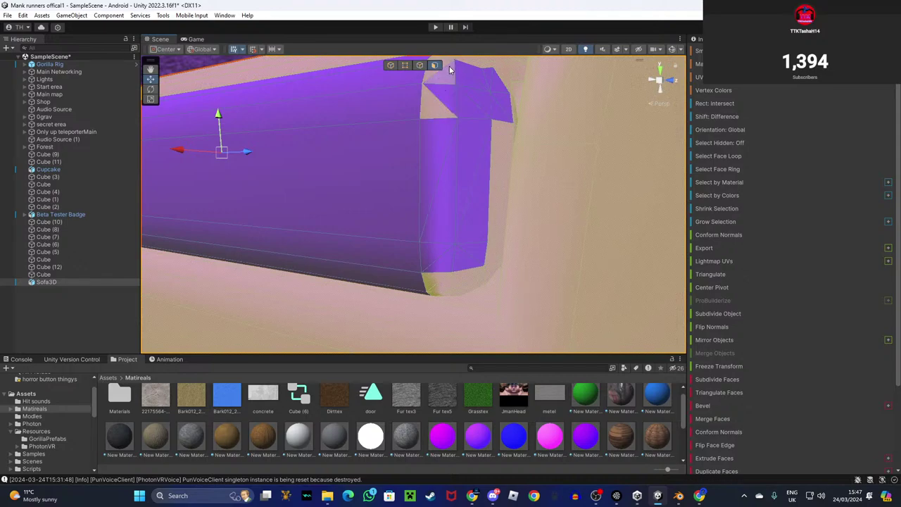
right_drag(473, 88, 457, 76)
shift+click(439, 119)
right_drag(436, 159, 438, 246)
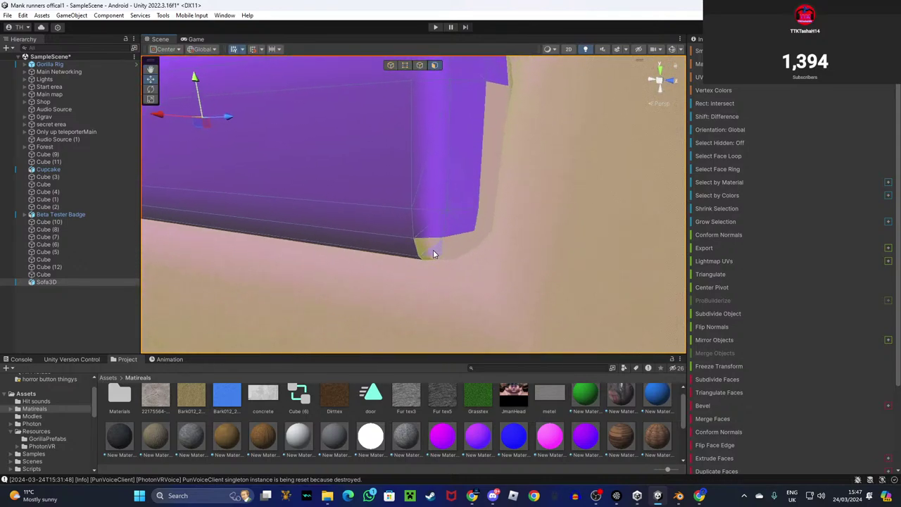
Remove the small faces at the seat cushion's lower front corner and the adjoining large faces from the sofa's face selection.
shift+click(449, 255)
shift+click(461, 254)
shift+click(467, 254)
right_drag(478, 234, 314, 232)
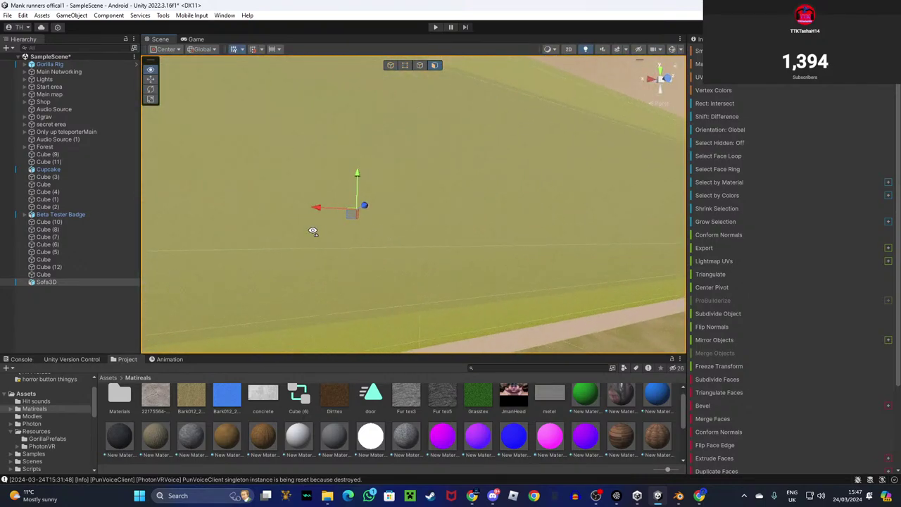
shift+drag(341, 266, 349, 268)
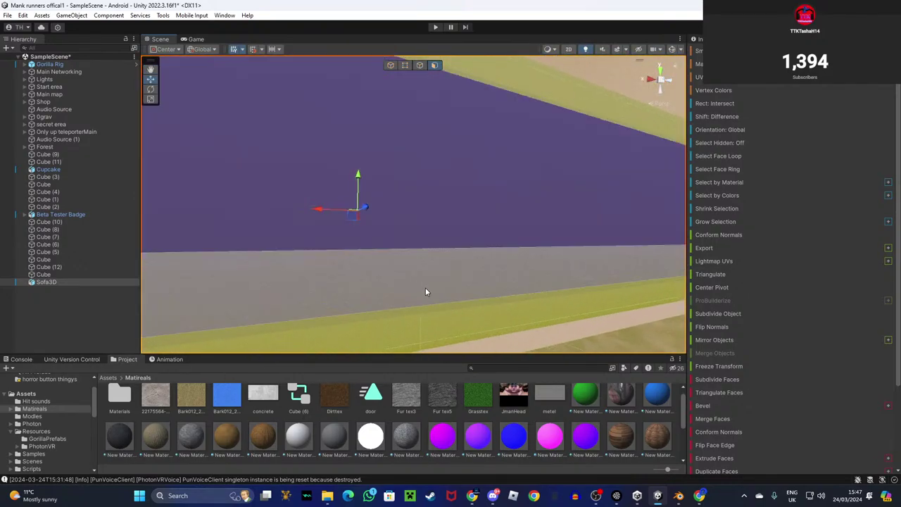
Remove the narrow faces along the seat cushion's side edge and upper front corner from the sofa's face selection.
right_drag(480, 291, 392, 256)
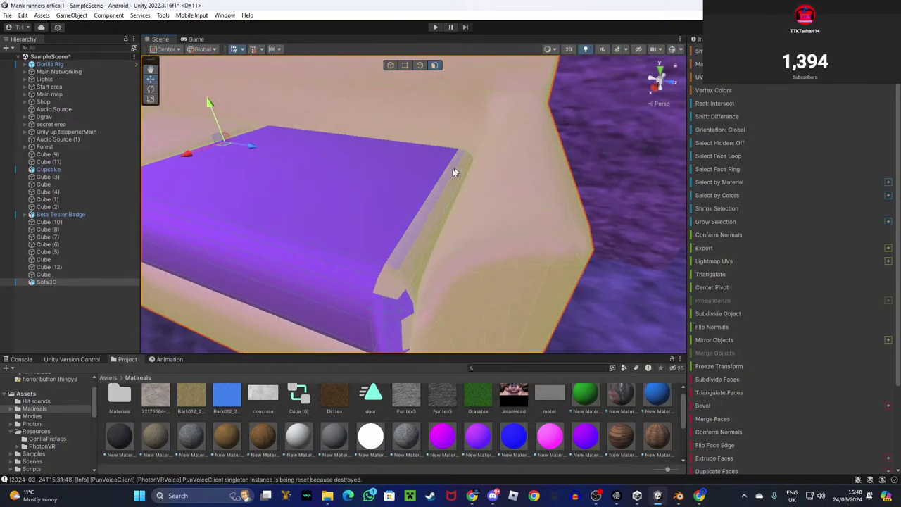
shift+click(451, 211)
shift+click(434, 215)
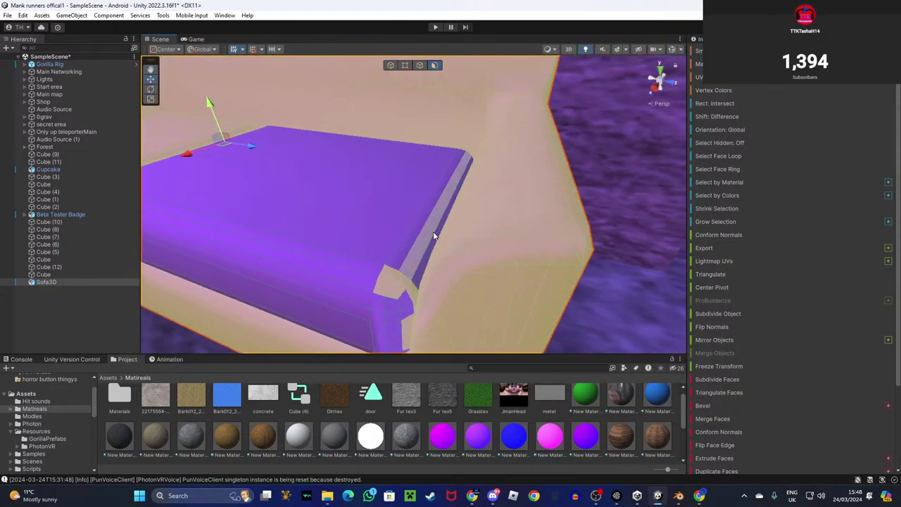
right_drag(433, 232, 459, 258)
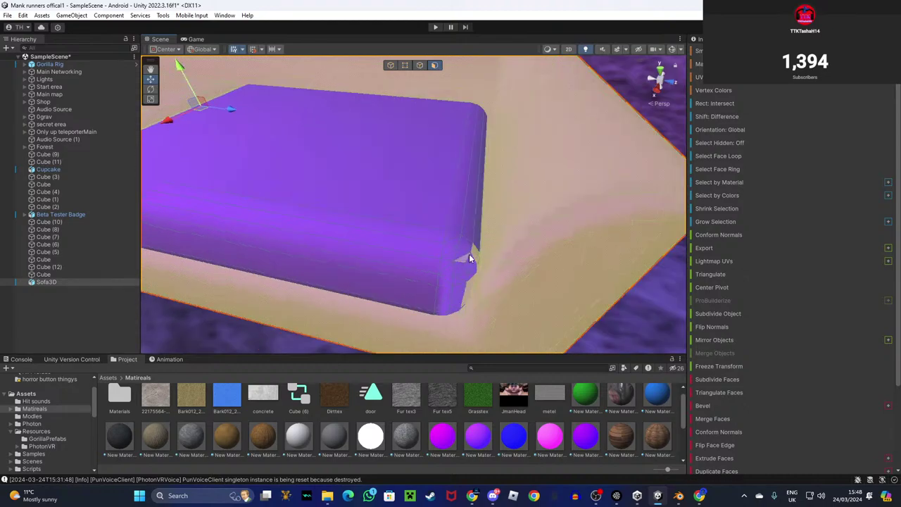
right_drag(476, 262, 470, 212)
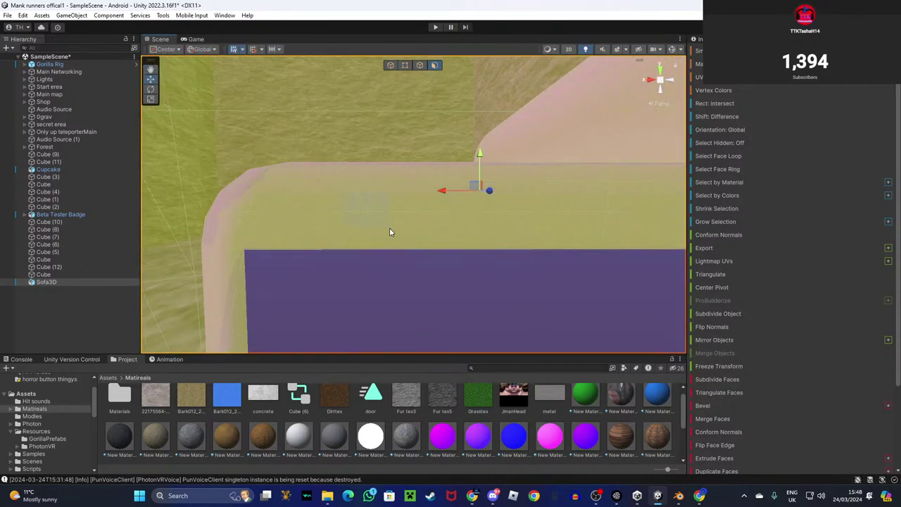
Clear the face selection and select the whole Sofa3D object.
right_drag(374, 217, 430, 233)
click(431, 233)
click(500, 183)
right_drag(500, 185, 433, 190)
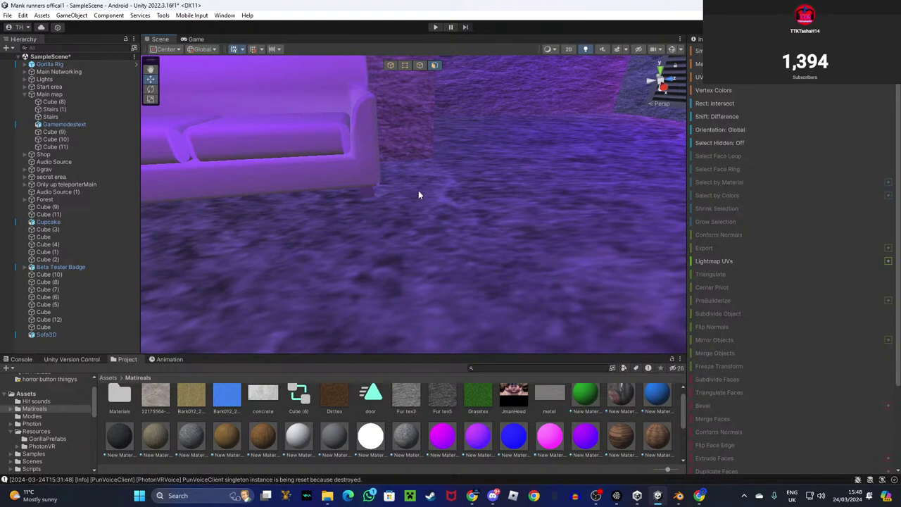
click(345, 133)
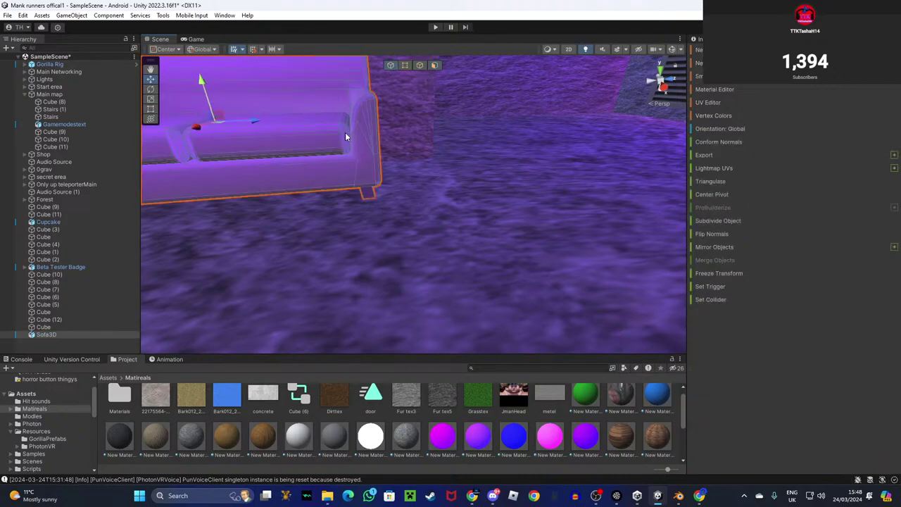
View the sofa from a distance in its room and inspect the Sofa3D object's components.
mouse_move(478, 151)
right_down()
mouse_move(484, 143)
mouse_move(413, 189)
mouse_move(478, 162)
right_up()
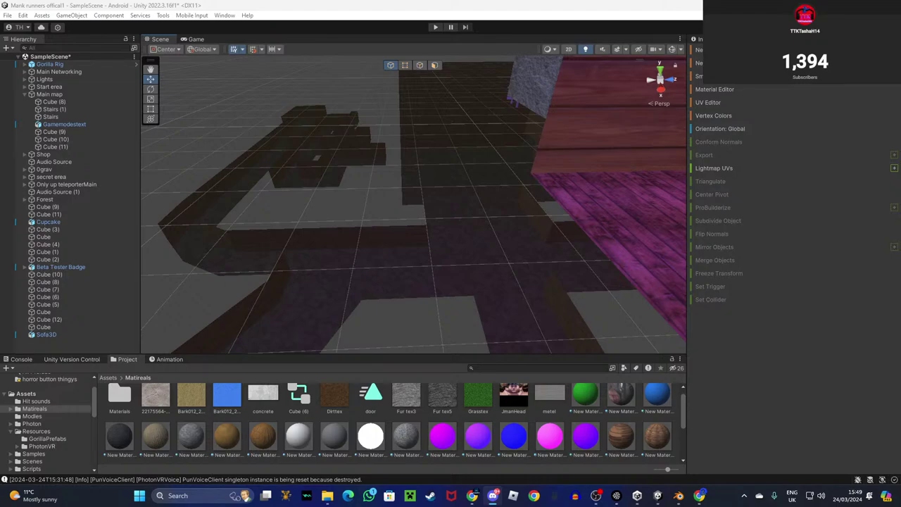
right_drag(530, 85, 562, 143)
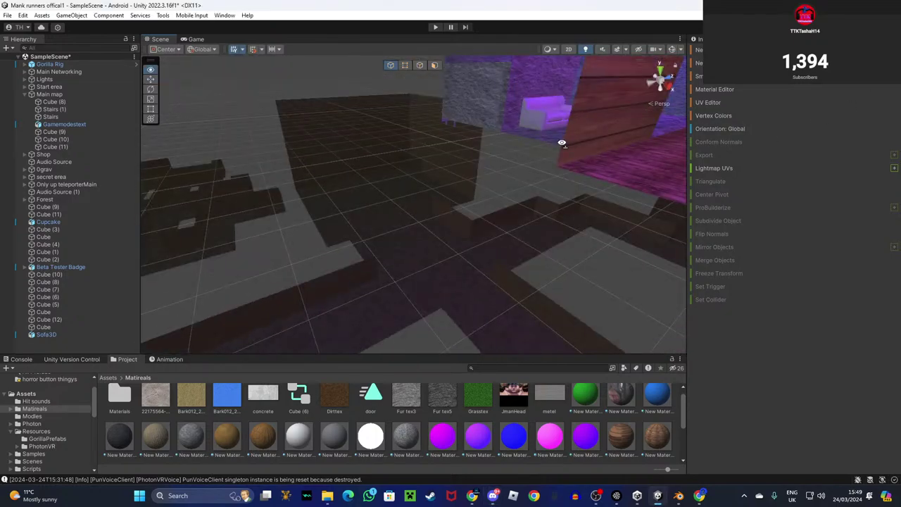
right_drag(561, 143, 455, 233)
click(455, 232)
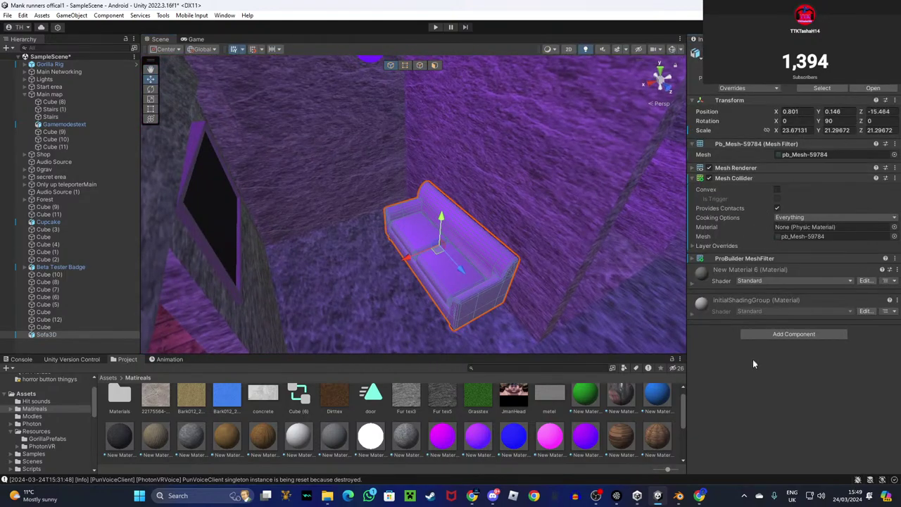
right_drag(618, 326, 564, 285)
click(514, 114)
right_drag(514, 114, 498, 74)
Open the build settings and try to build the Android APK over the existing file.
click(9, 15)
click(35, 131)
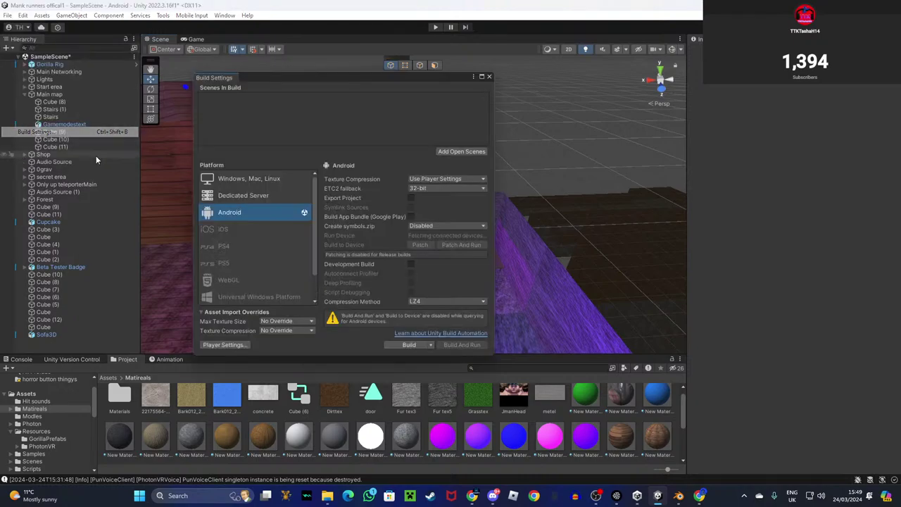
click(403, 347)
click(371, 258)
click(473, 248)
click(440, 269)
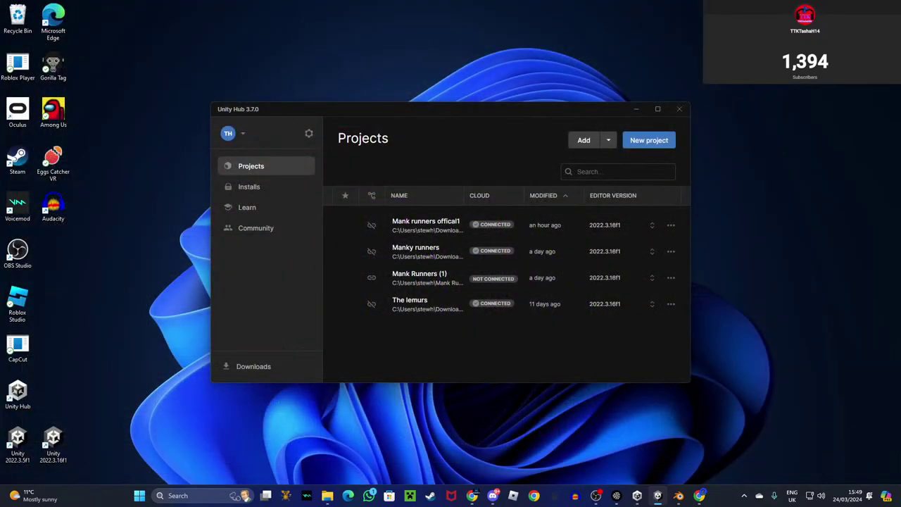
Reopen the Mank runners offical1 project from Unity Hub and return to its build settings.
click(420, 224)
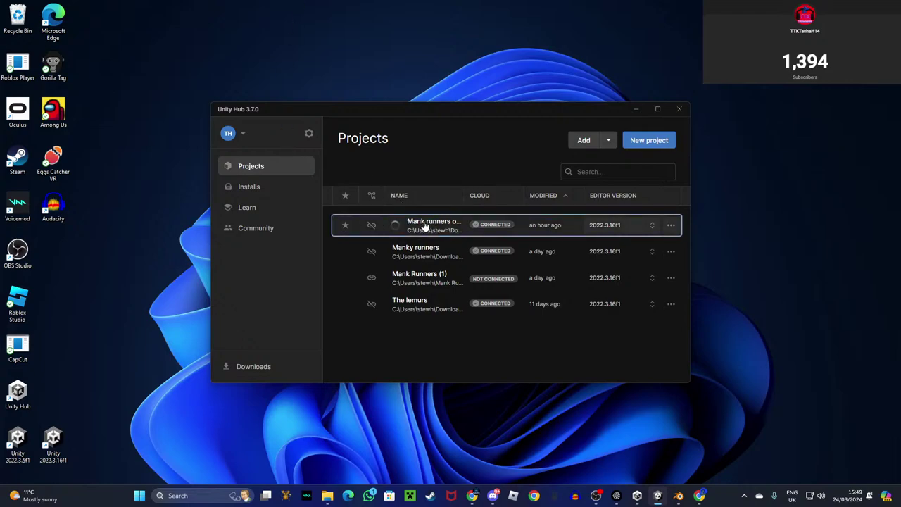
mouse_move(376, 198)
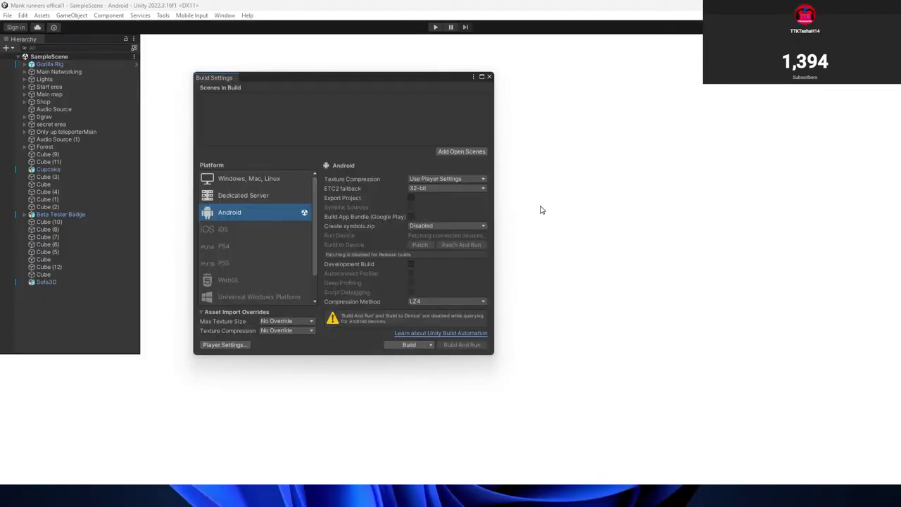
key(super)
text(\)
key(BackSpace)
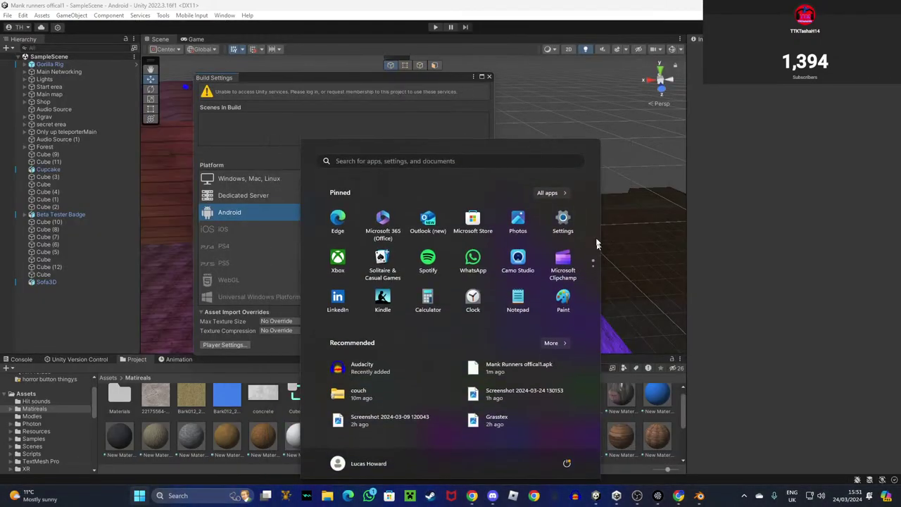
click(608, 196)
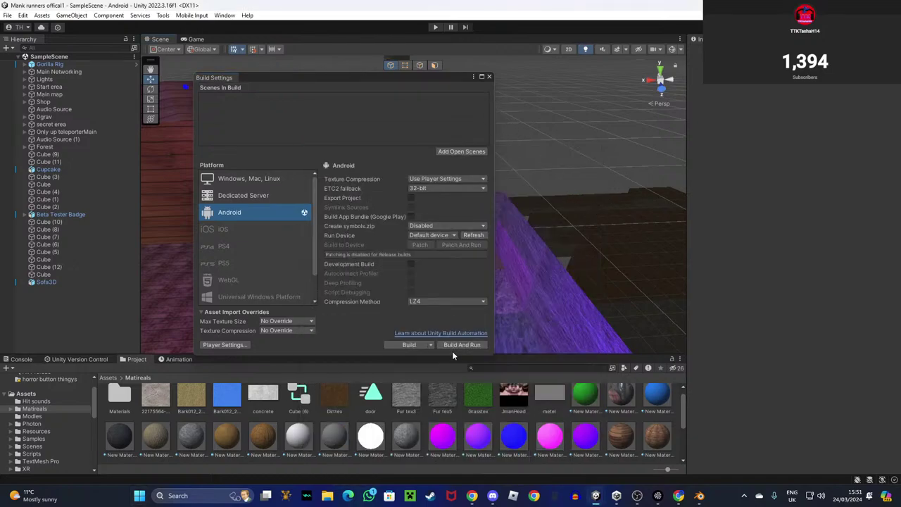
Build the Android APK as Mank Runners offical1, replacing the existing file, and close the build settings.
click(410, 344)
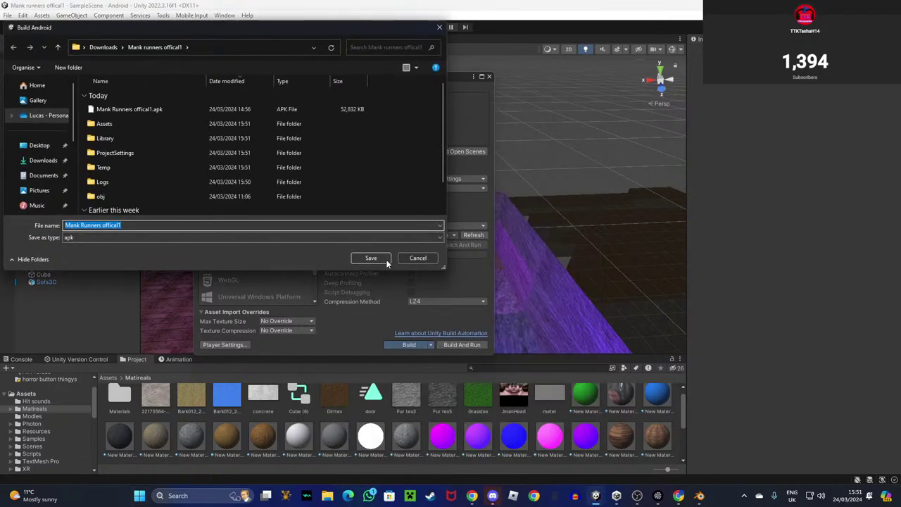
click(377, 257)
click(475, 247)
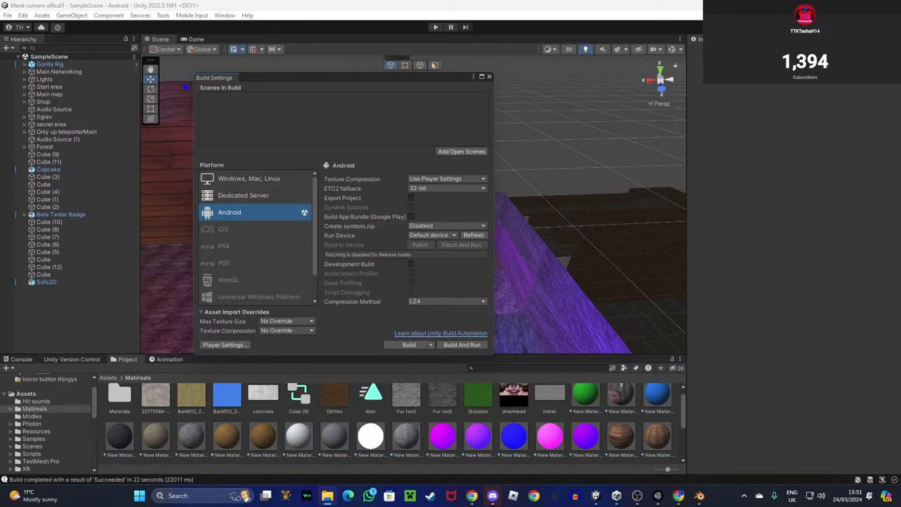
click(490, 77)
right_drag(441, 211, 287, 219)
key(s)
key(s)
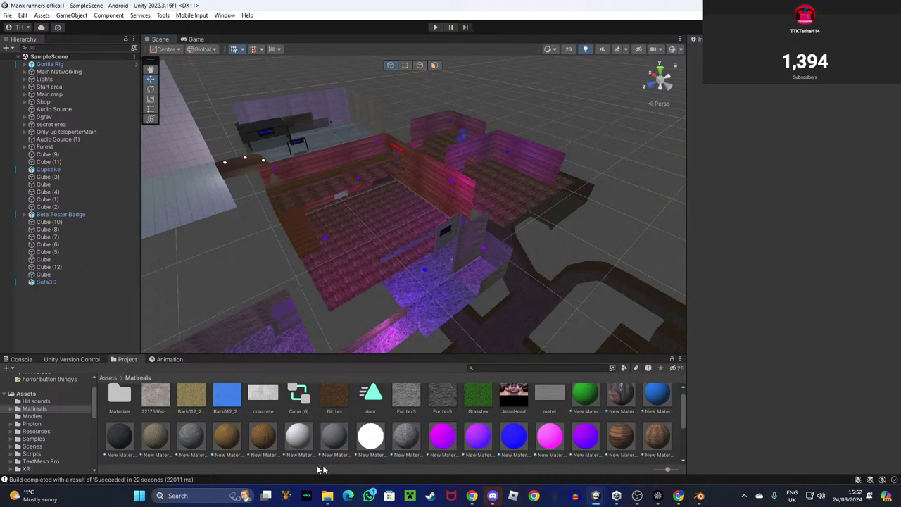
Start the Oculus desktop app and put its window away.
click(212, 495)
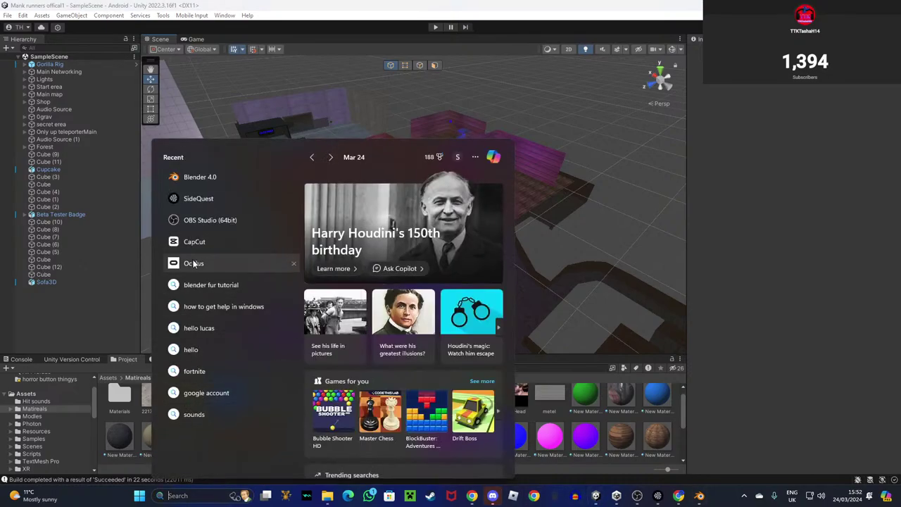
click(242, 259)
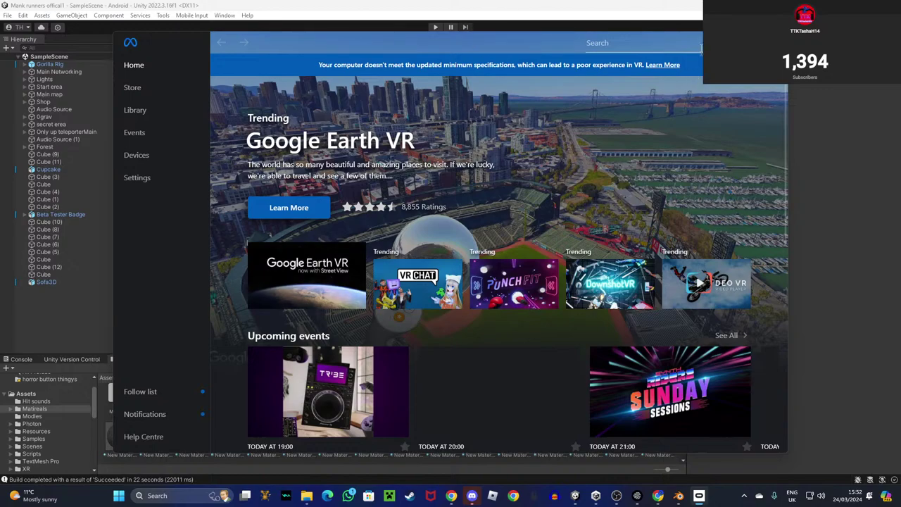
click(733, 42)
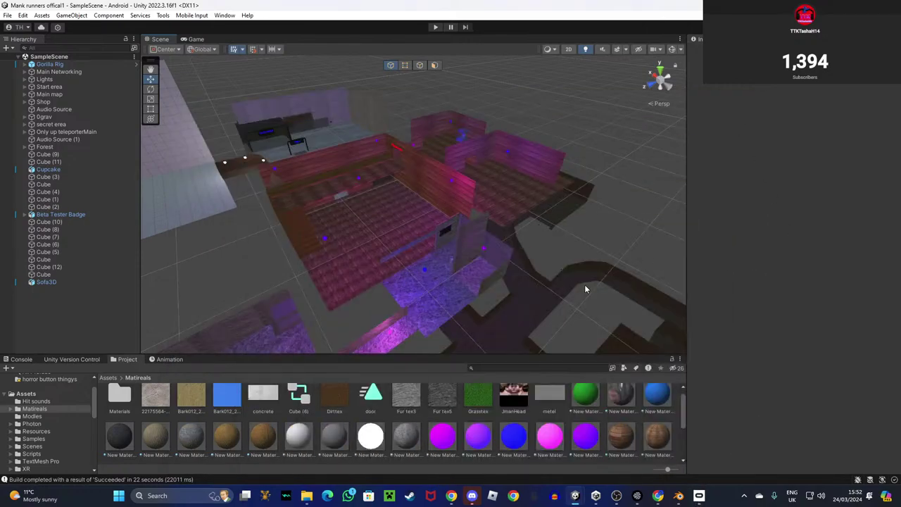
Switch to Steam and open the SteamVR page in the library.
click(410, 495)
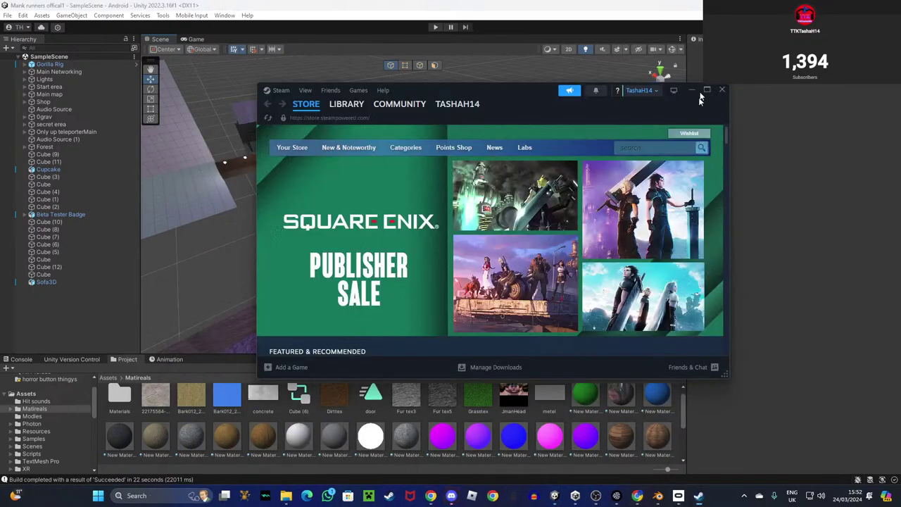
drag(531, 92, 559, 113)
mouse_move(377, 127)
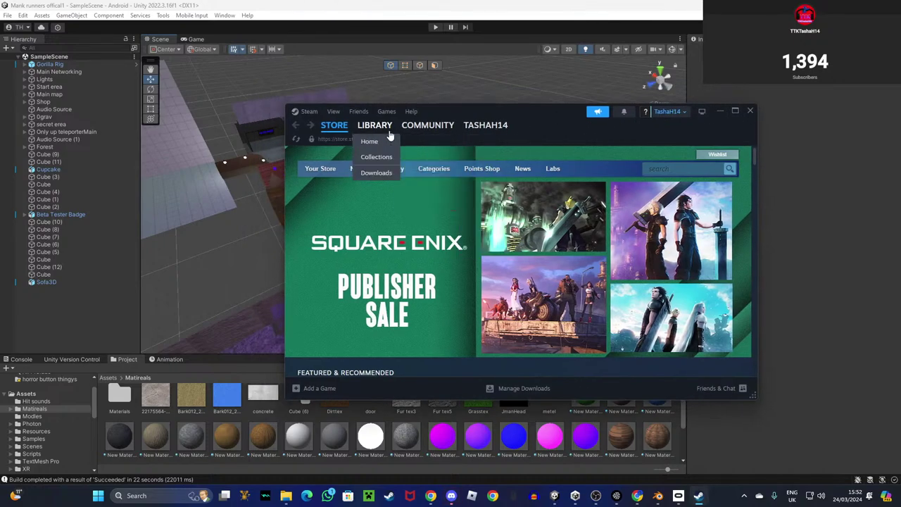
click(375, 125)
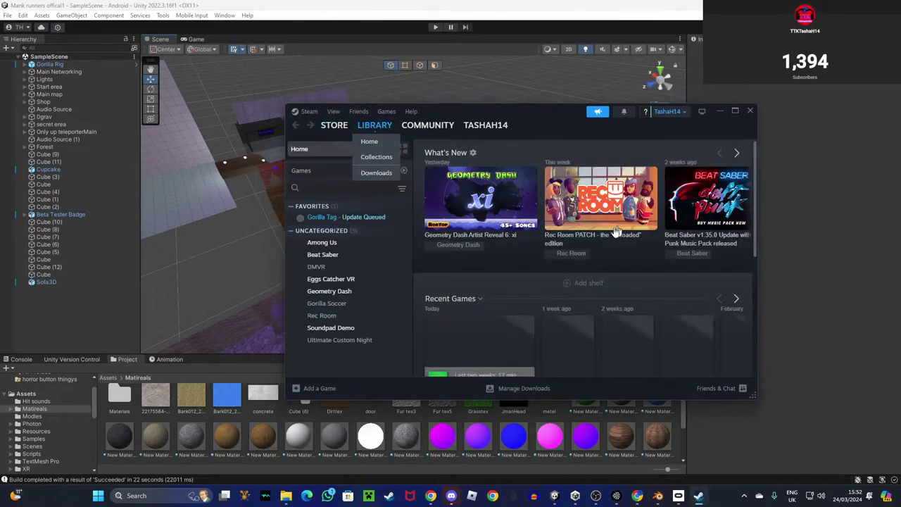
scroll(579, 274, down, 2)
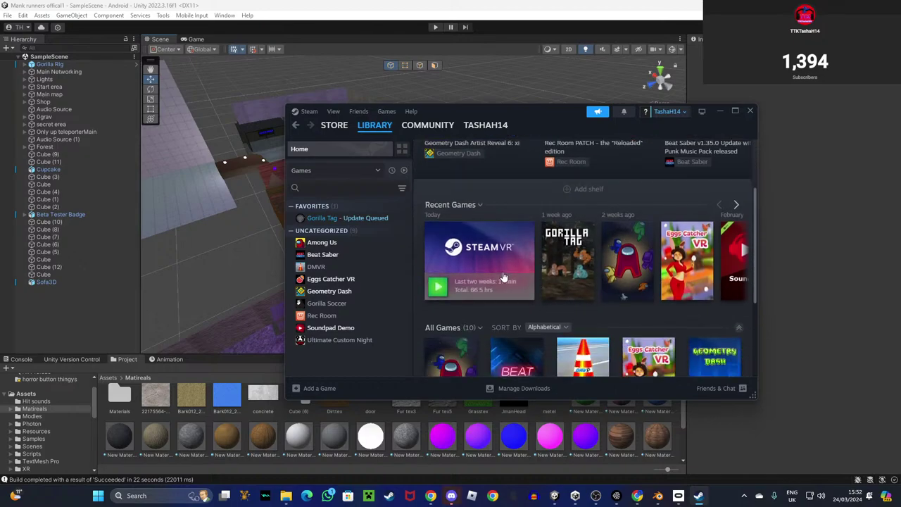
click(523, 248)
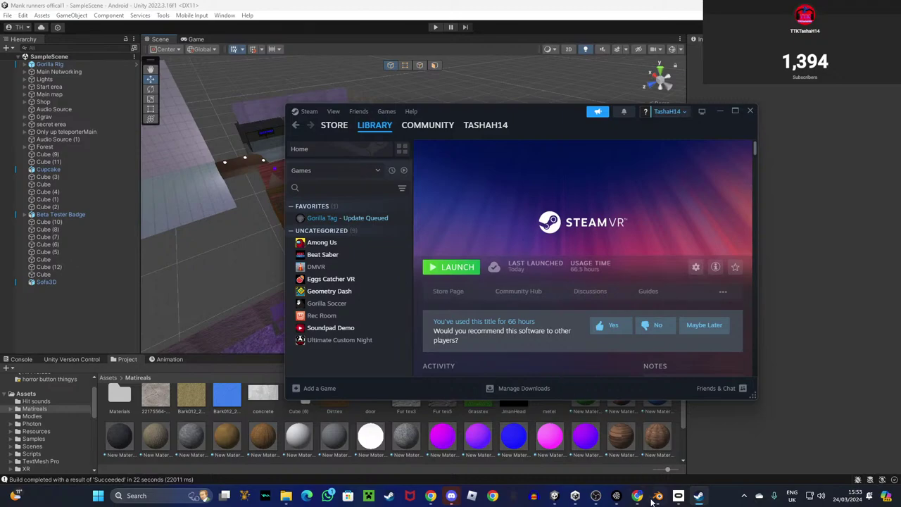
Switch to the Oculus app, confirm the Air Link pairing with the headset and close the pairing message.
click(678, 495)
click(469, 287)
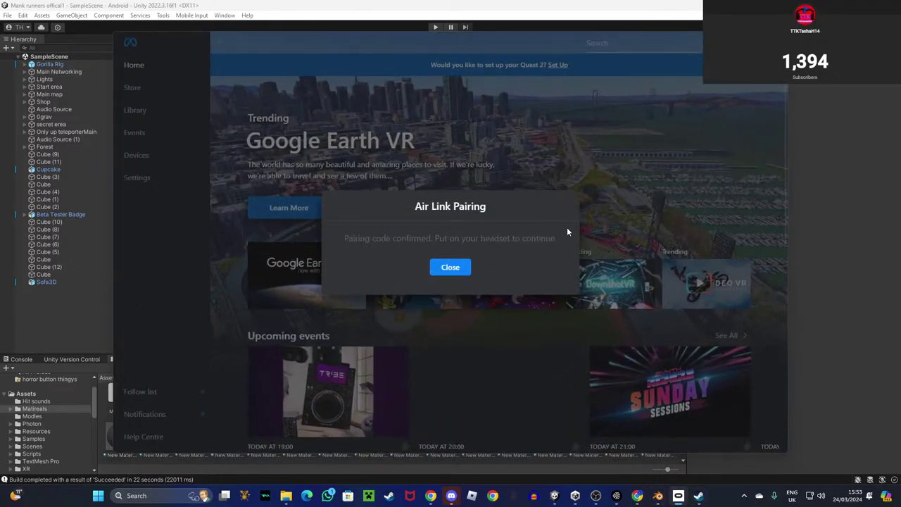
click(450, 268)
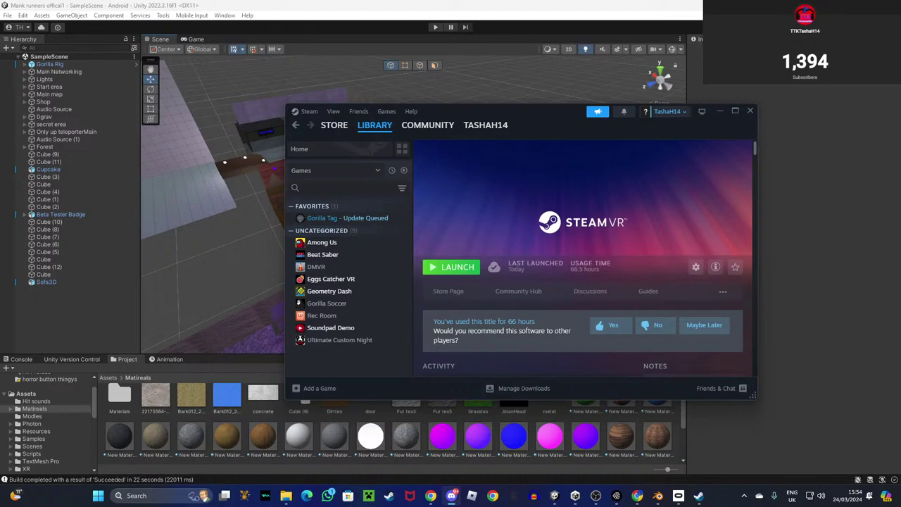
Launch SteamVR and minimise the SteamVR and Steam windows.
click(466, 271)
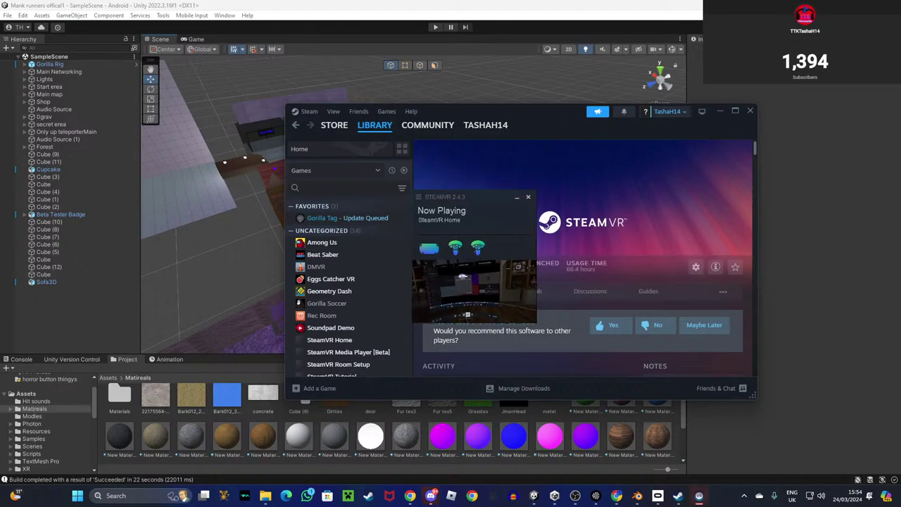
click(518, 199)
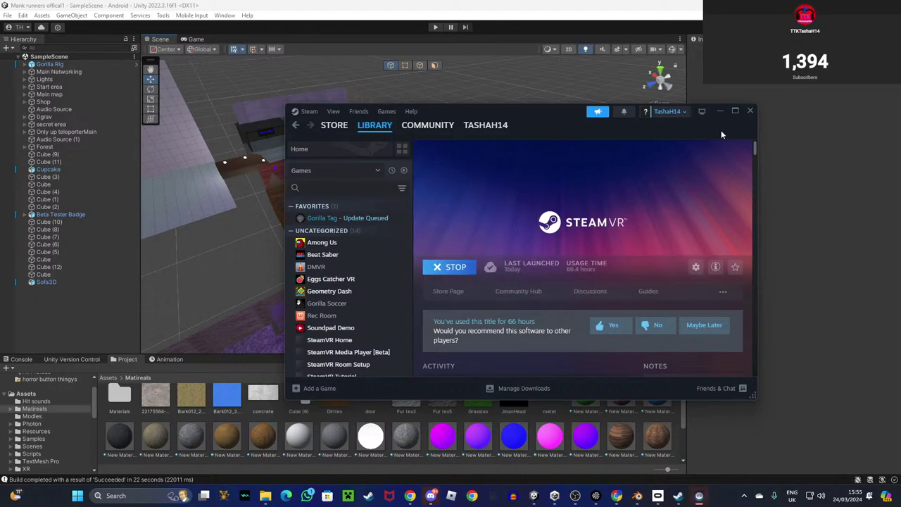
click(719, 110)
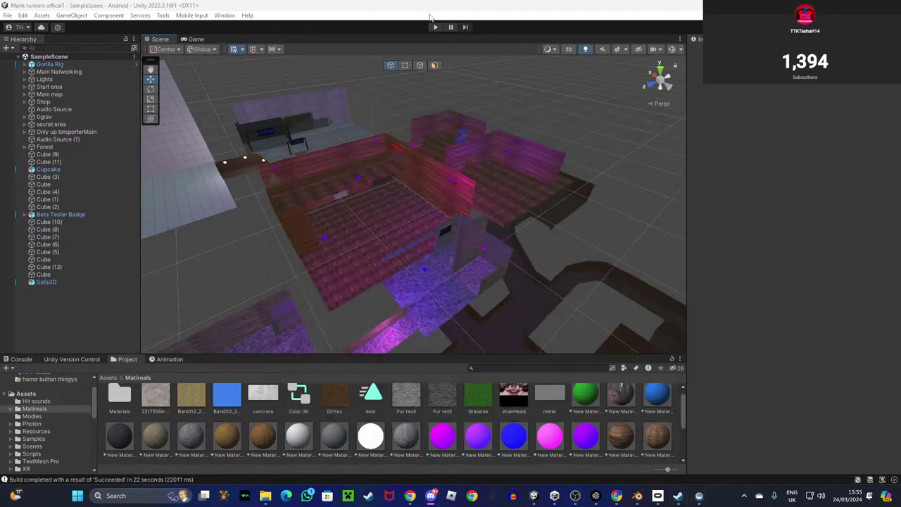
Run the scene in Unity's play mode to test it in VR and switch to the Oculus app.
click(435, 27)
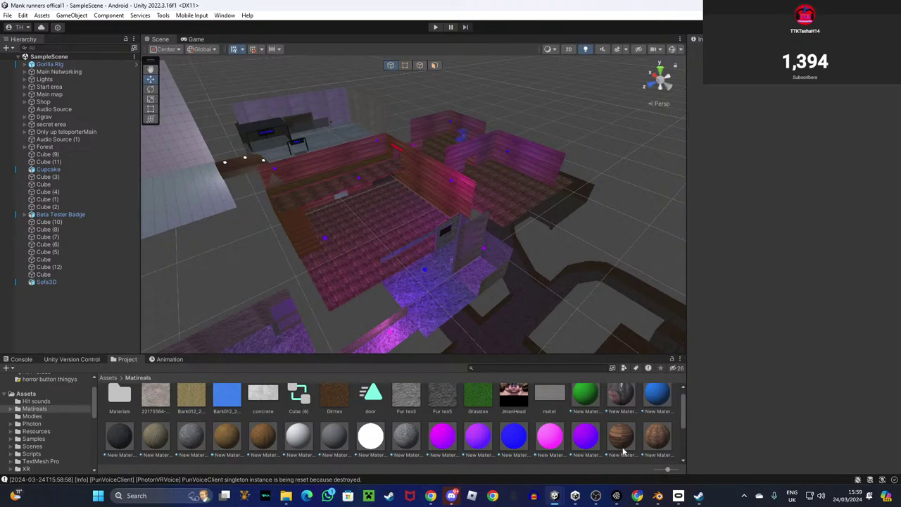
click(679, 496)
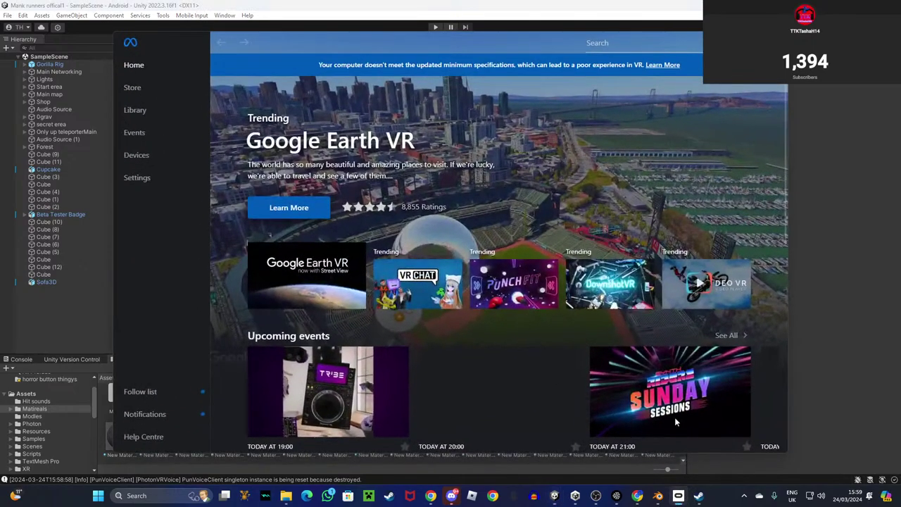
Close the Meta Link app and confirm its closing.
key(alt+F4)
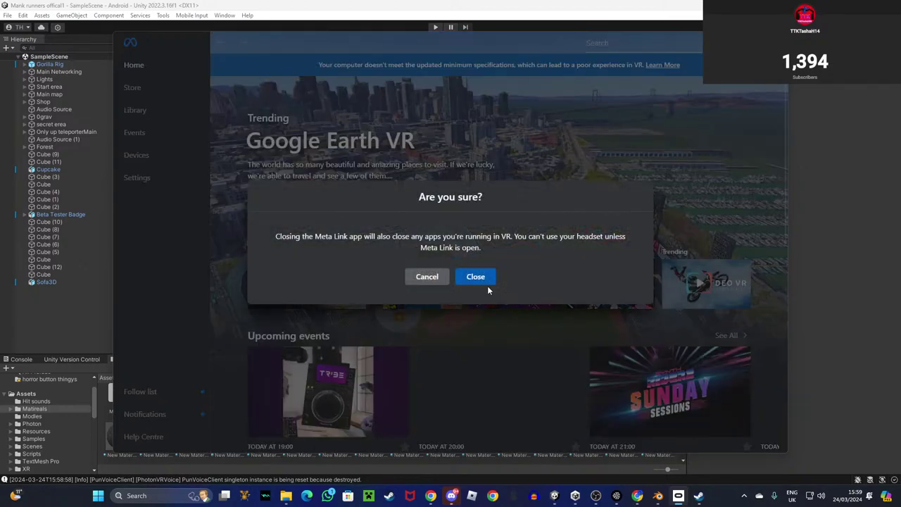
click(477, 276)
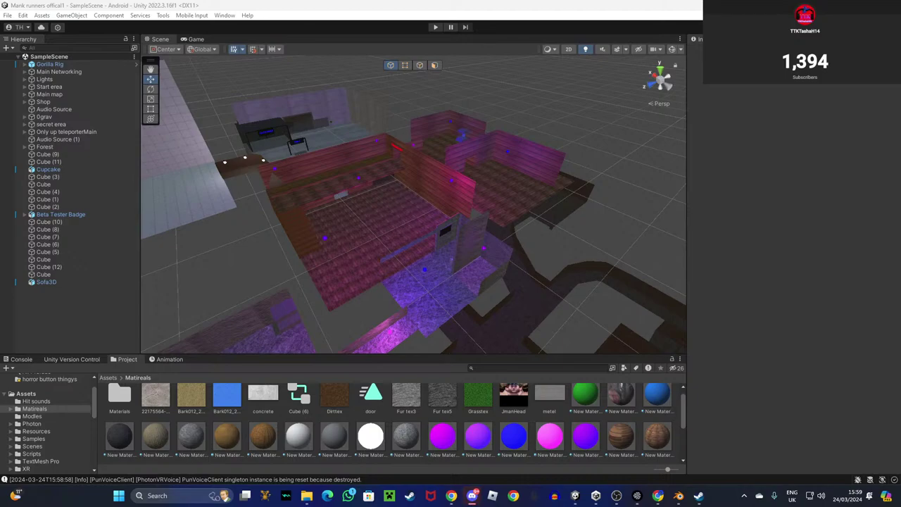
key(w)
right_drag(502, 186, 330, 114)
key(s)
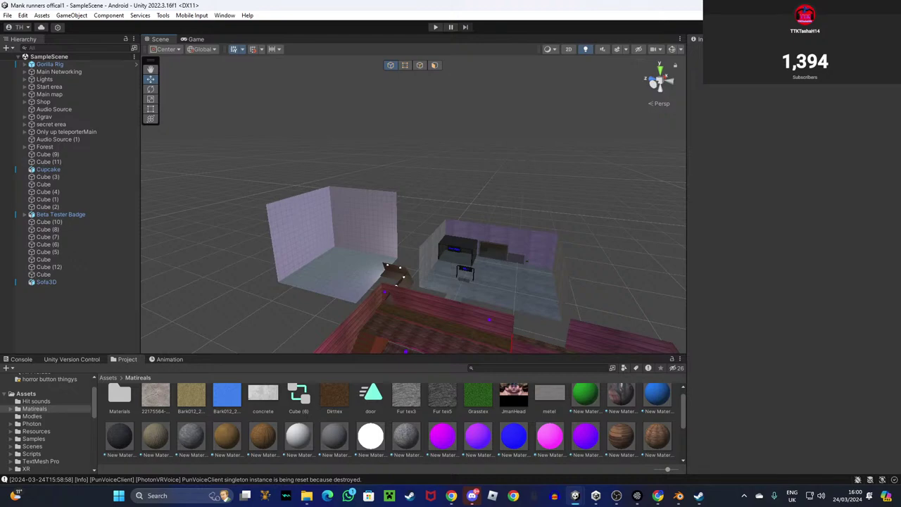
right_drag(414, 236, 707, 270)
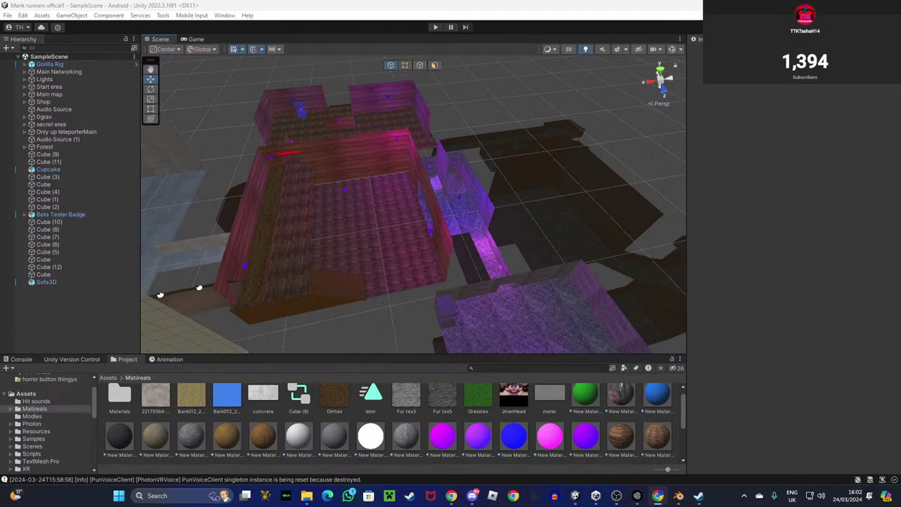
Bring the browser with the shared Playfab Stuff folder into view and download Copy of PlayFabManager.cs.
drag(469, 0, 499, 98)
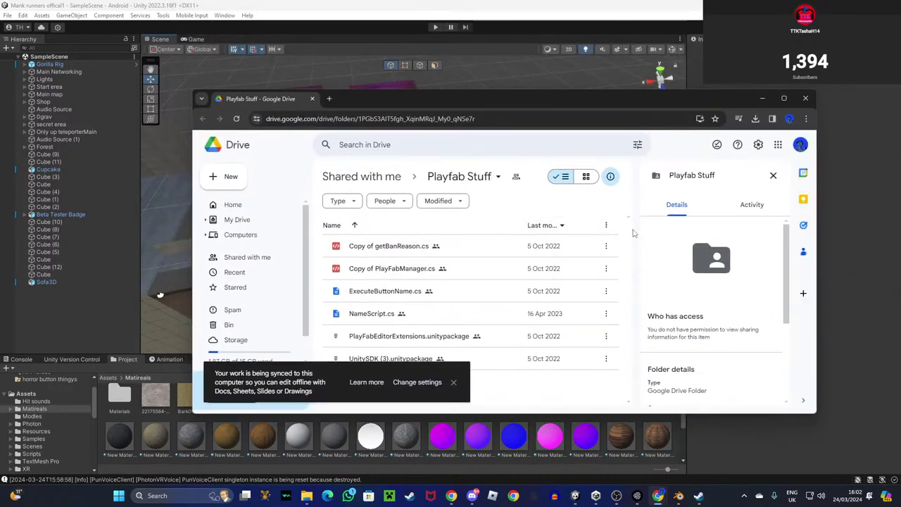
click(608, 269)
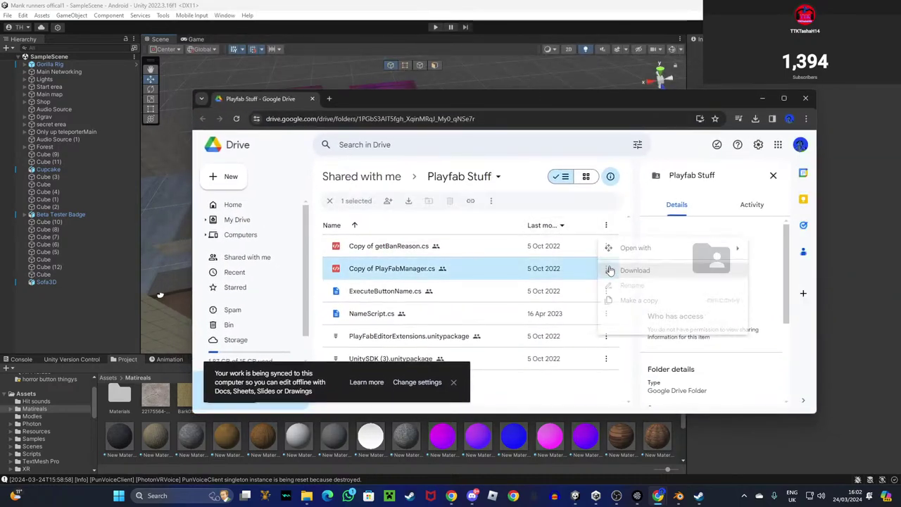
click(634, 270)
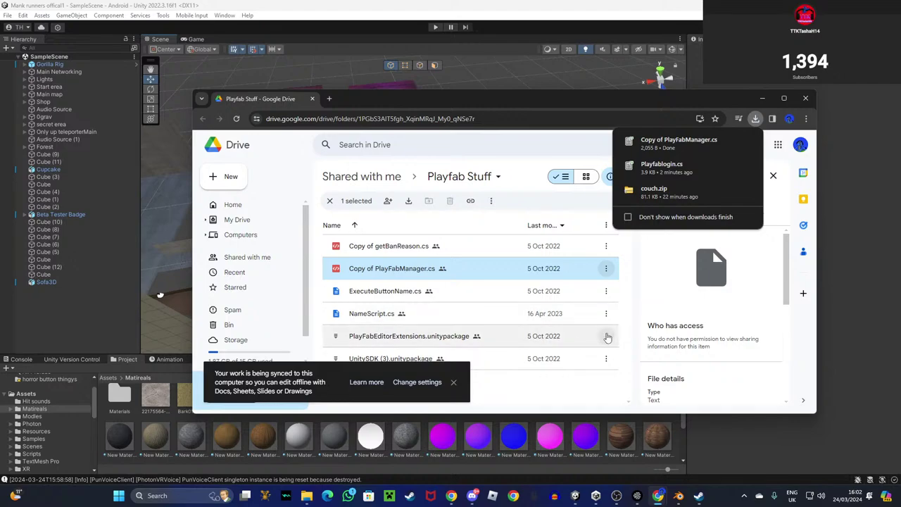
Download PlayFabEditorExtensions.unitypackage from the Playfab Stuff folder, check the recent downloads and close the file preview.
click(606, 337)
click(623, 204)
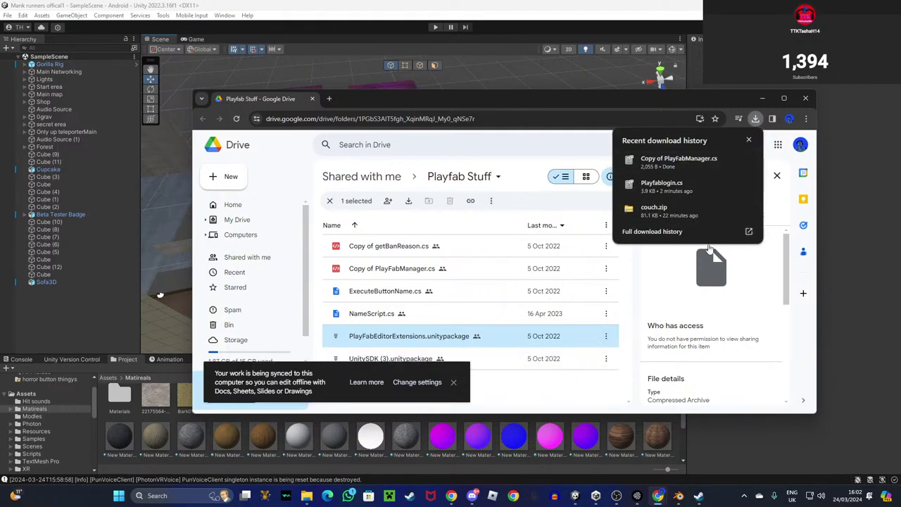
click(711, 249)
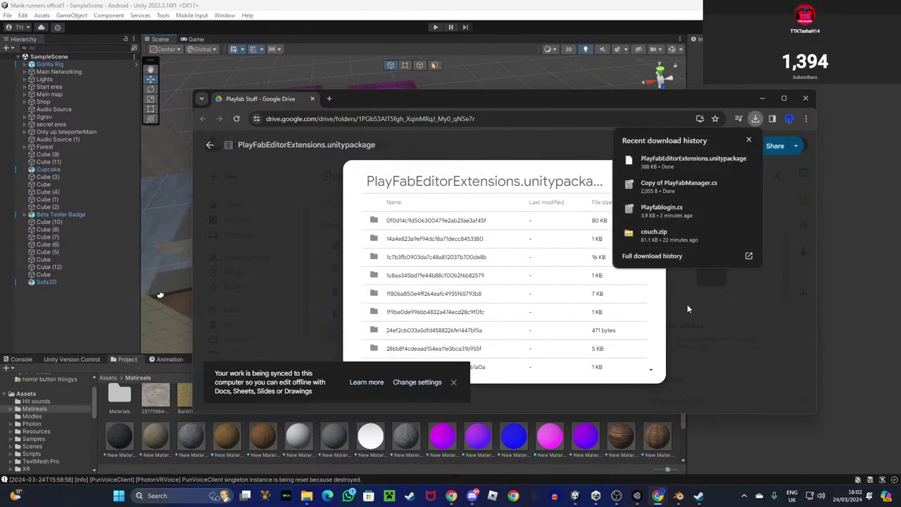
click(715, 298)
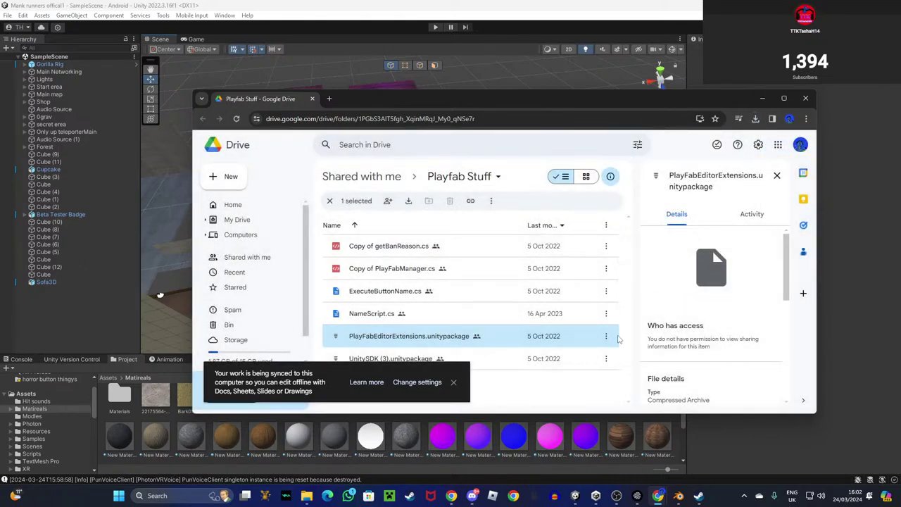
click(755, 118)
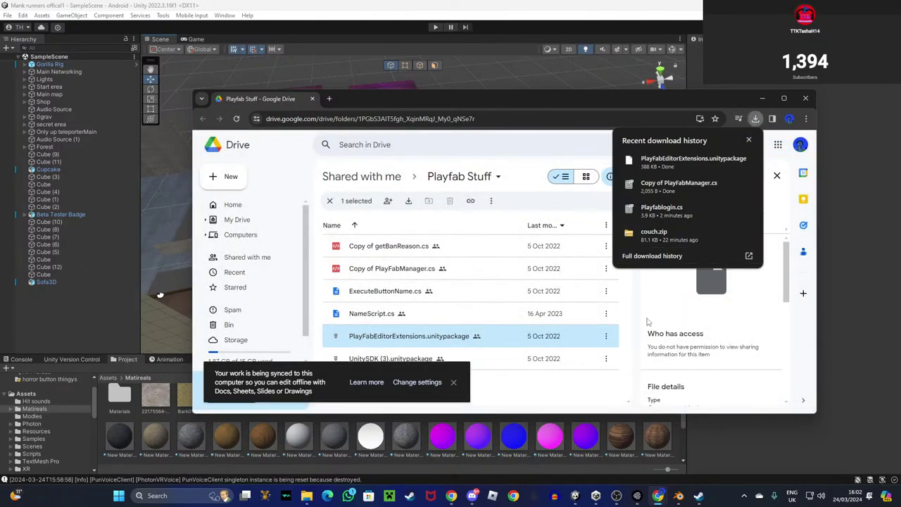
click(674, 284)
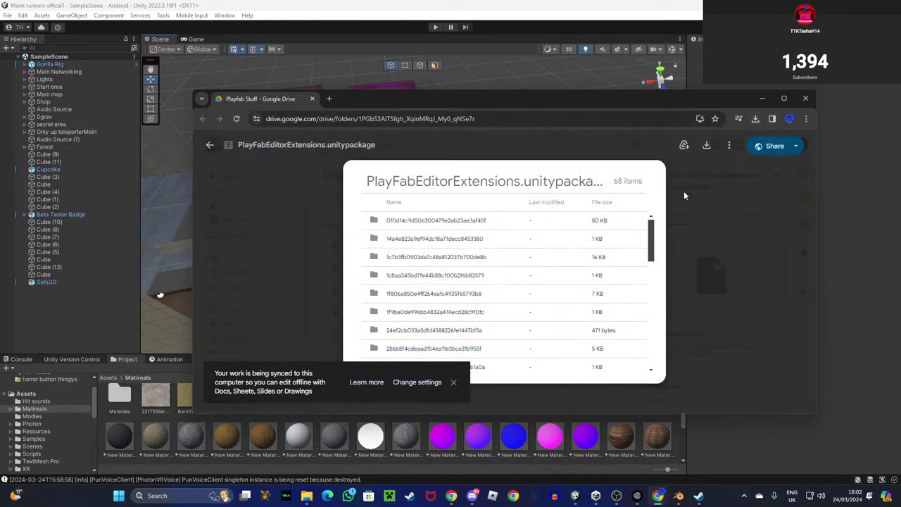
click(740, 187)
Download UnitySDK (3).unitypackage from the Playfab Stuff folder and minimise the browser.
click(606, 358)
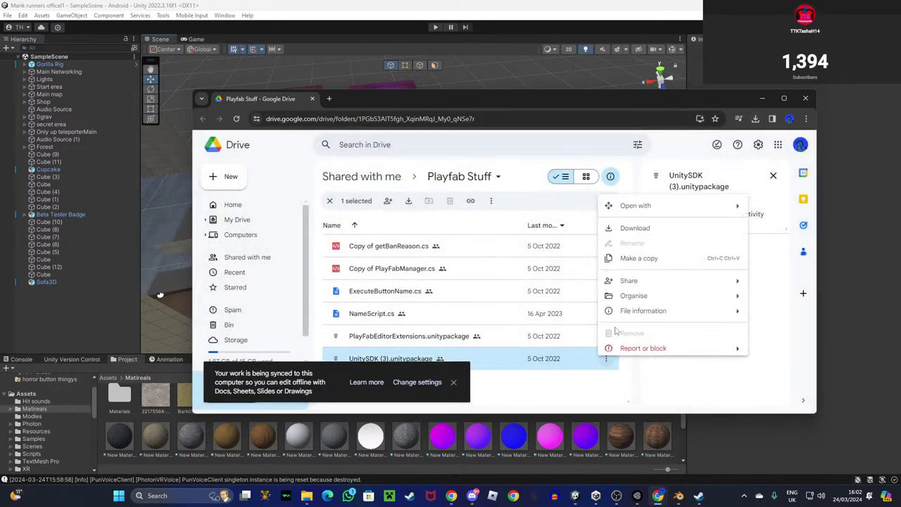
click(654, 231)
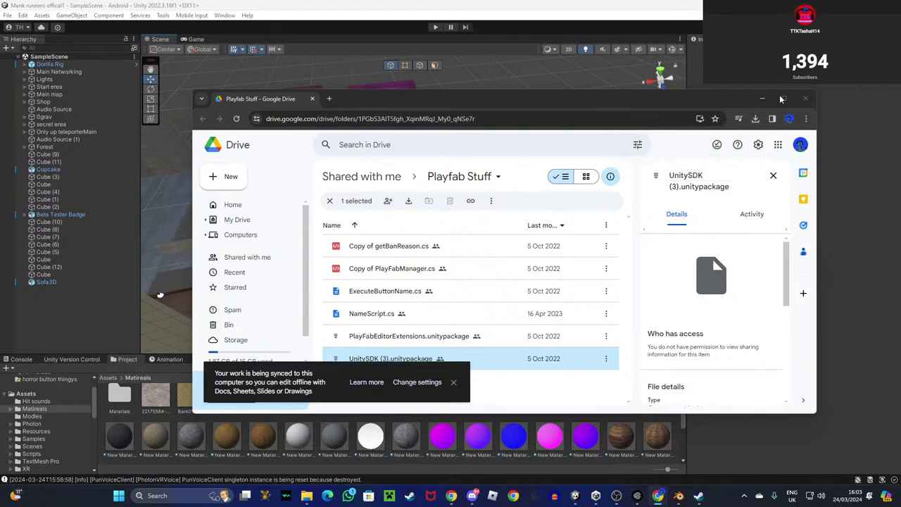
click(758, 98)
right_drag(447, 251, 815, 283)
key(w)
key(s)
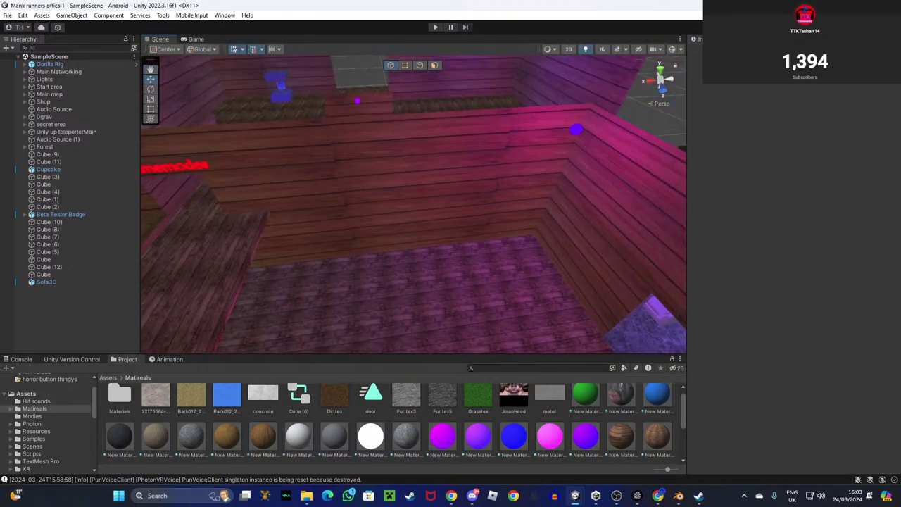
right_drag(417, 175, 408, 199)
key(s)
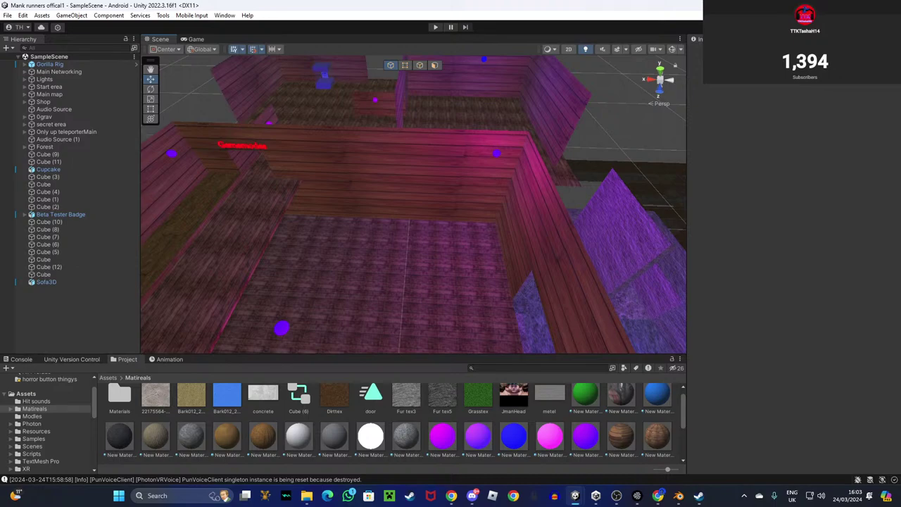
Import all items of UnitySDK (3).unitypackage from the Downloads folder into the project's Assets folder.
key(alt+Tab)
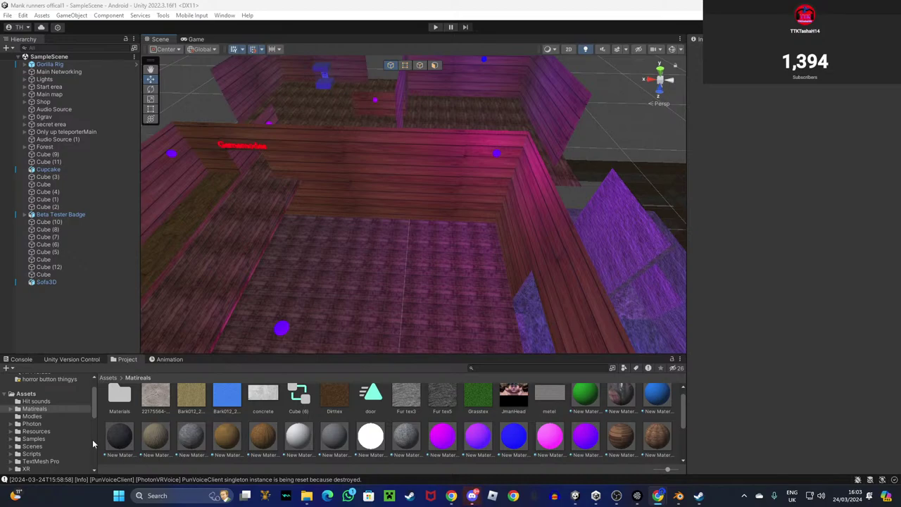
click(40, 397)
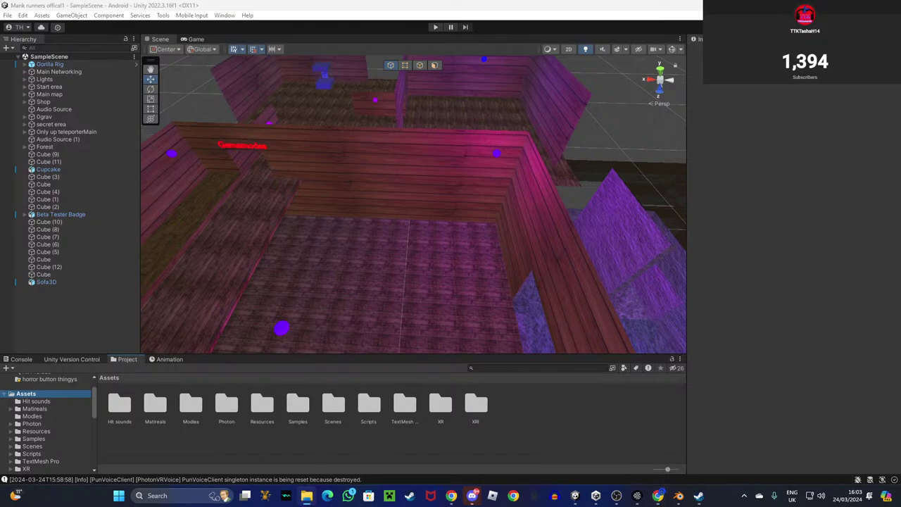
drag(900, 36, 556, 134)
scroll(528, 268, down, 3)
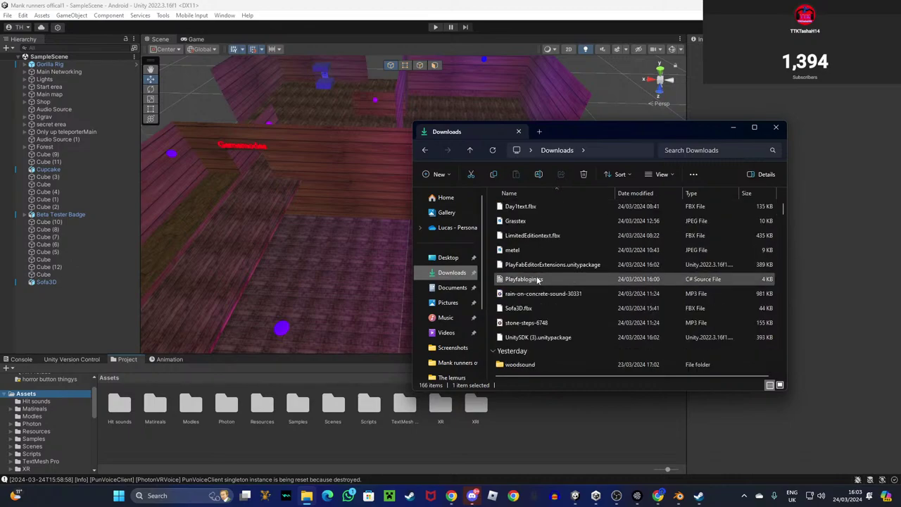
drag(526, 308, 551, 429)
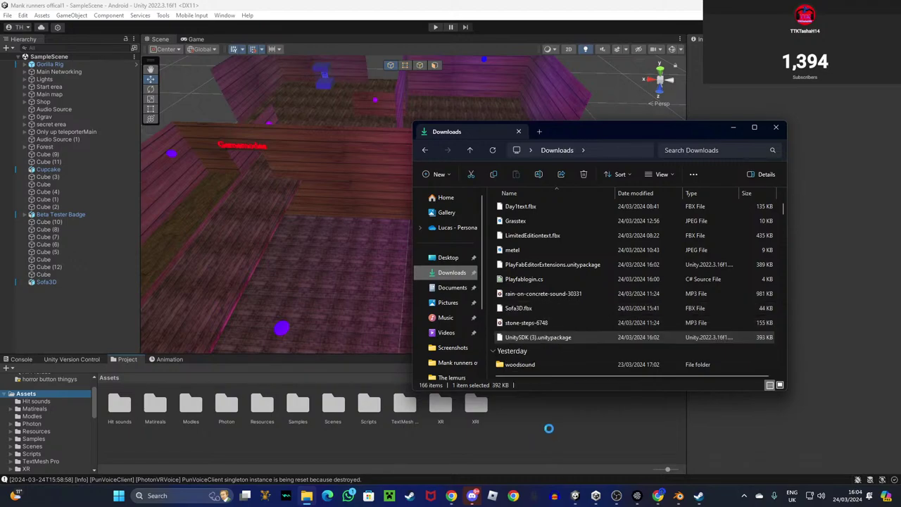
click(734, 128)
click(172, 184)
click(303, 397)
click(299, 399)
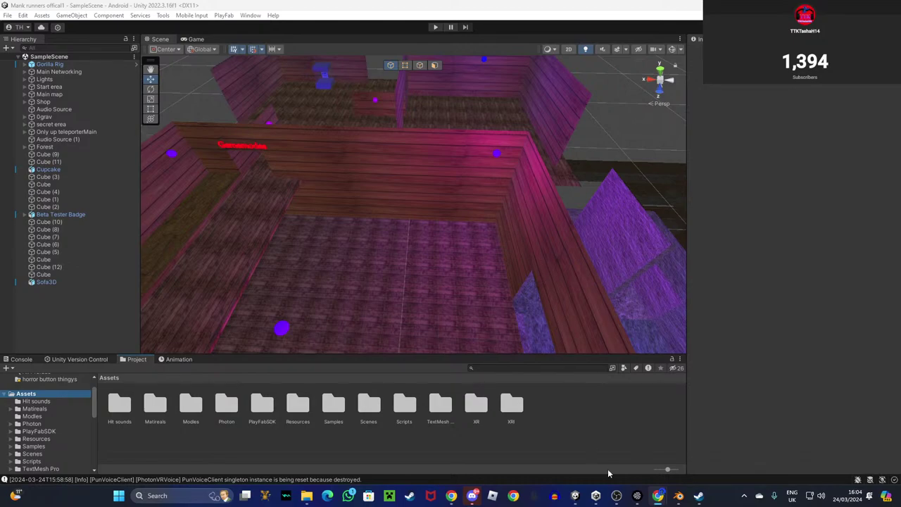
Import all items of PlayFabEditorExtensions.unitypackage from Downloads into the Assets folder and save the scene.
click(306, 496)
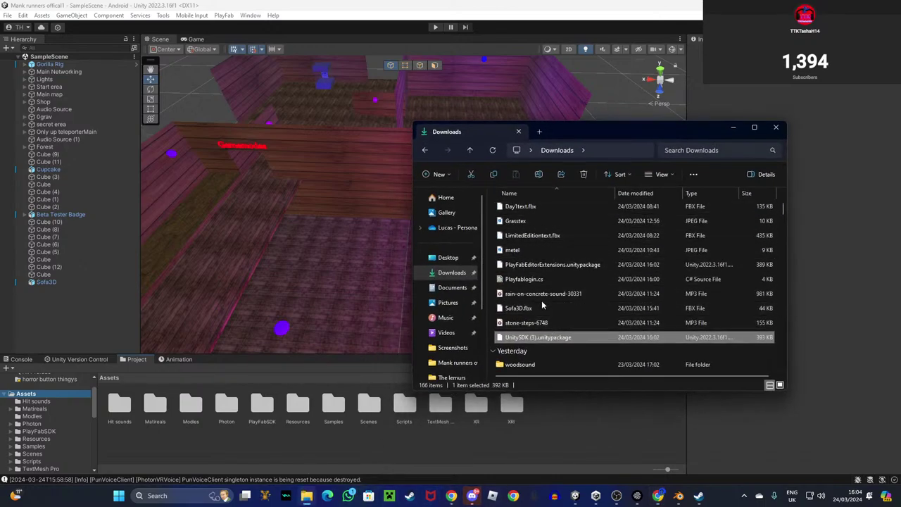
click(546, 265)
scroll(546, 265, up, 1)
drag(549, 308, 540, 441)
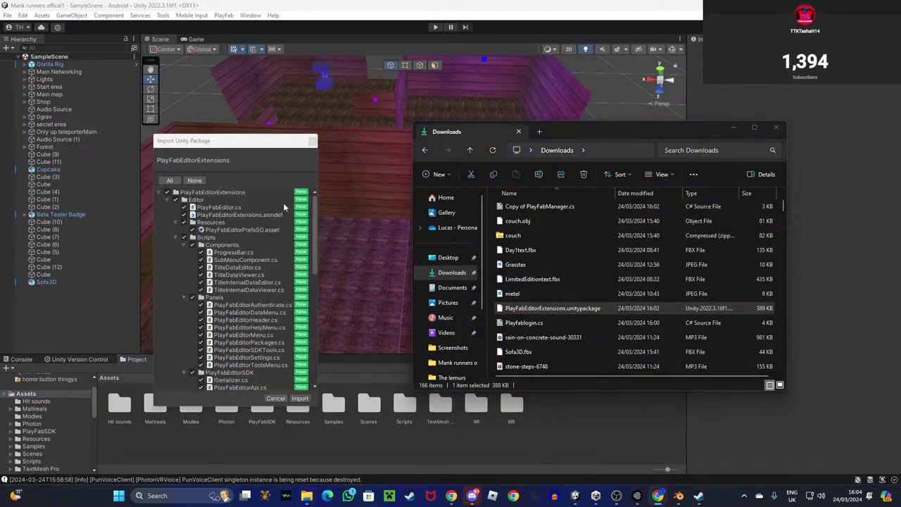
click(170, 183)
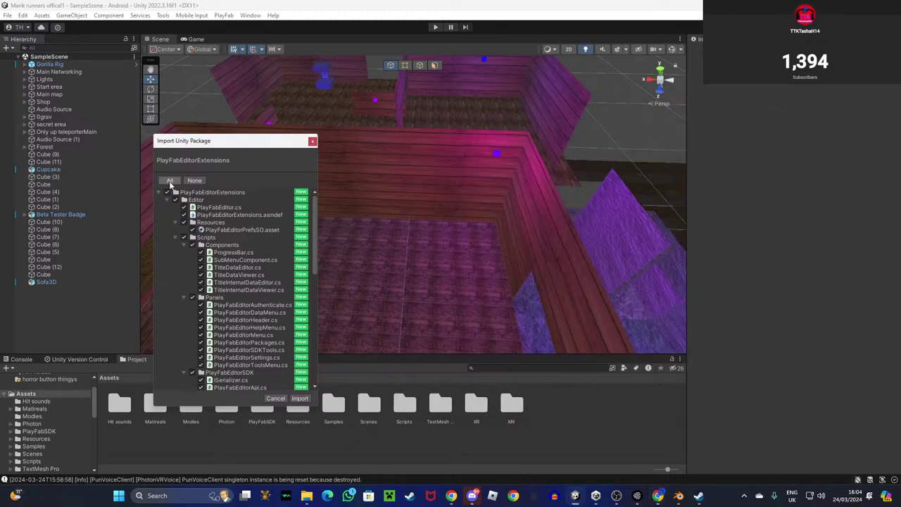
click(301, 399)
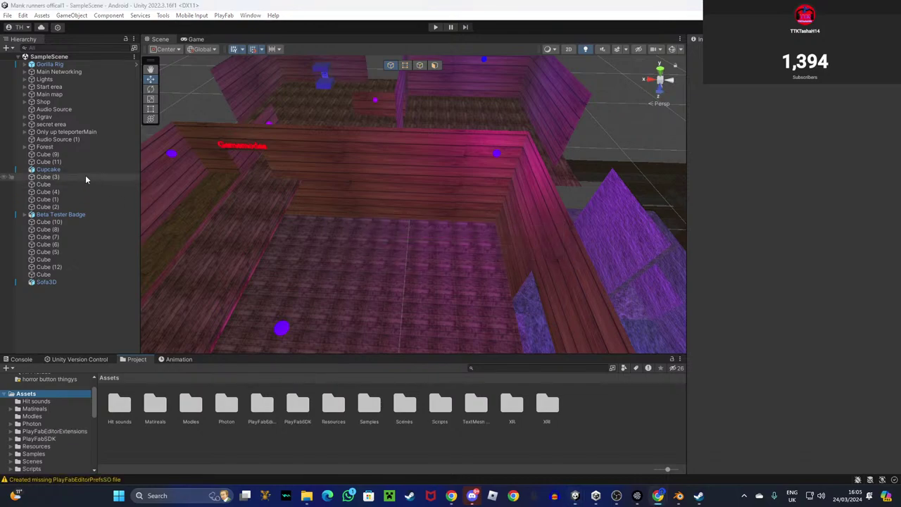
click(7, 15)
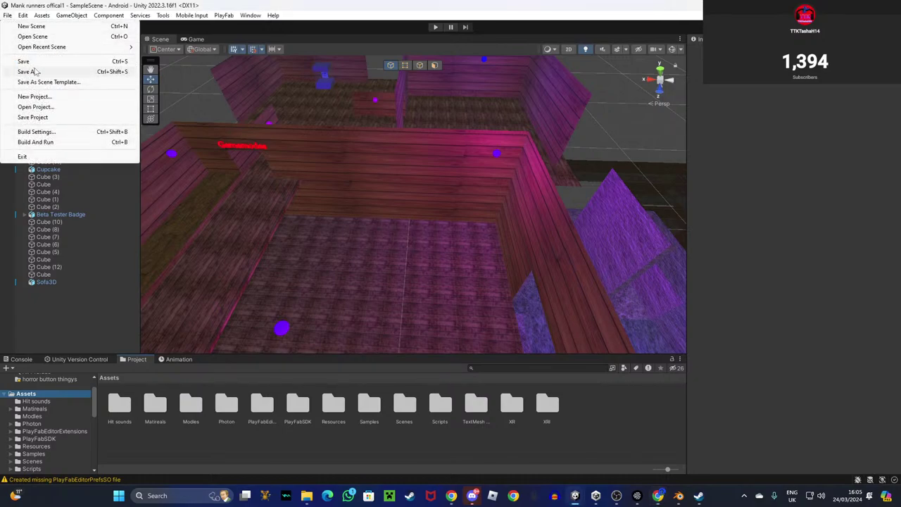
click(25, 62)
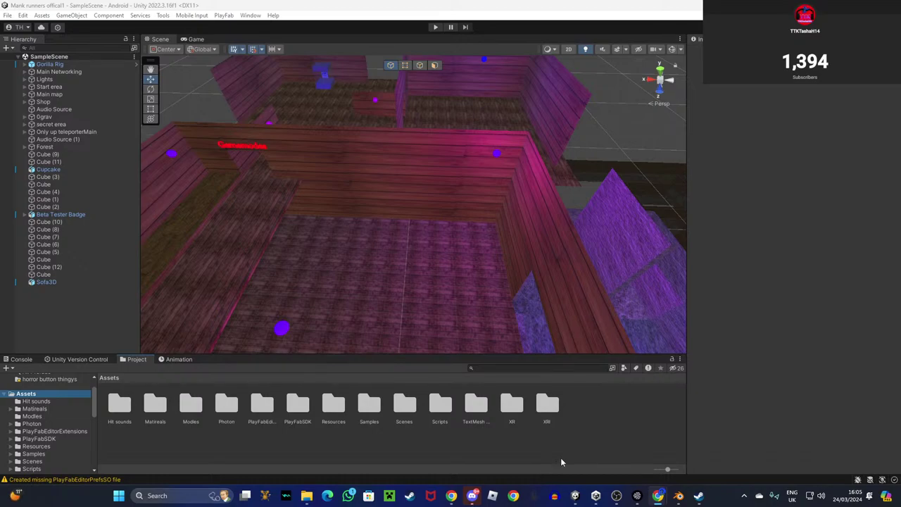
Open the PlayFab editor extensions window and keep it docked beside the Hierarchy.
click(250, 15)
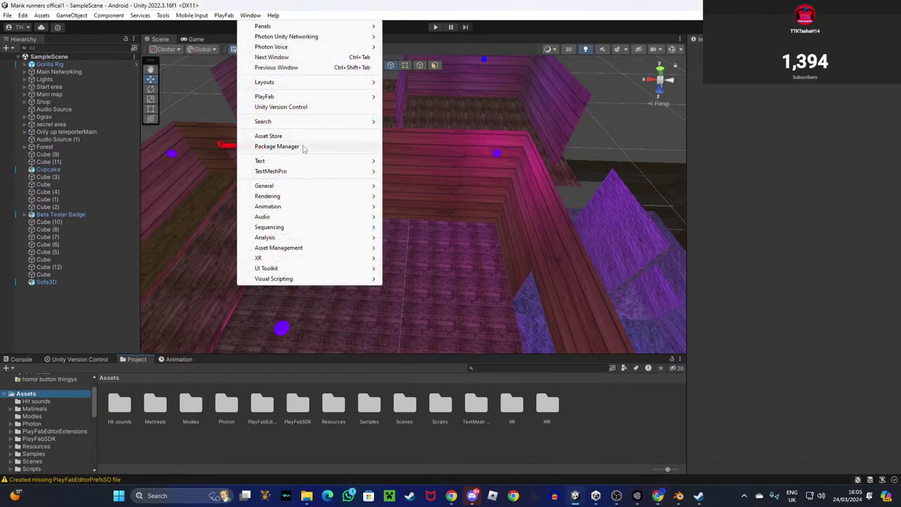
click(148, 5)
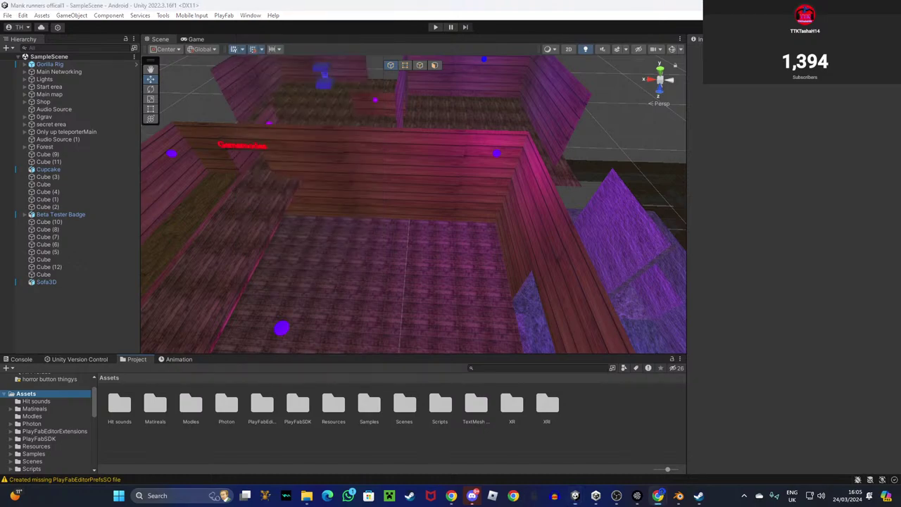
click(224, 15)
mouse_move(249, 14)
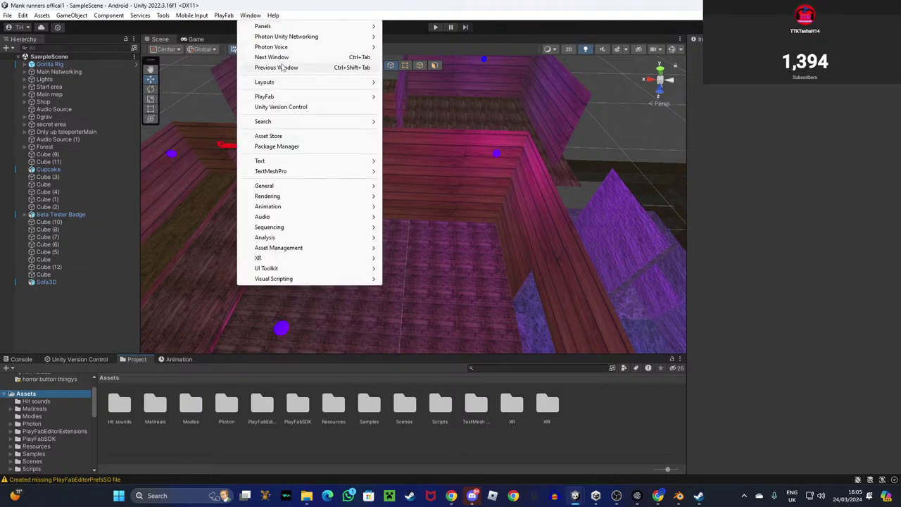
mouse_move(284, 96)
click(422, 96)
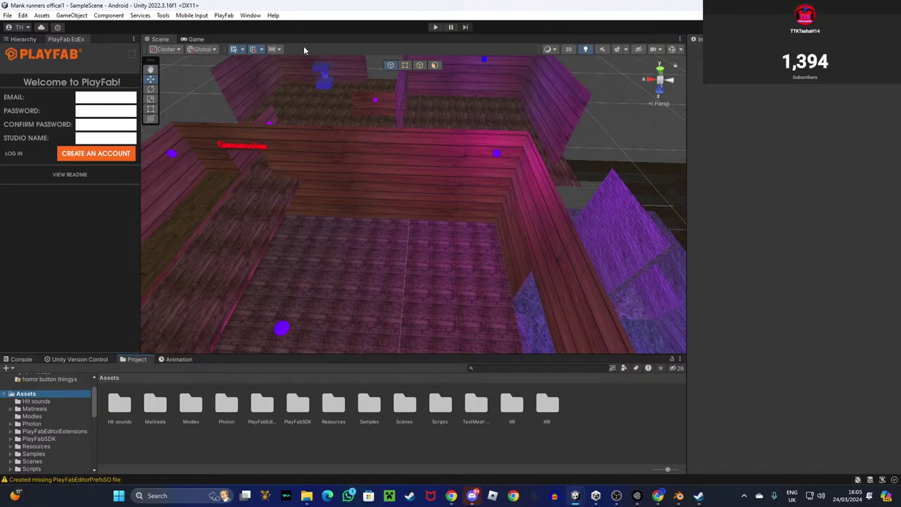
drag(66, 39, 492, 111)
drag(166, 84, 90, 59)
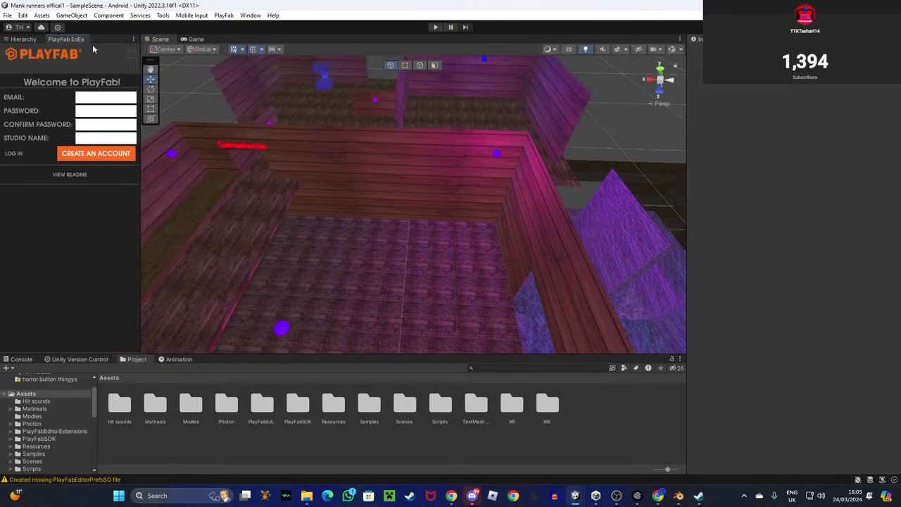
Move the Unity editor to the other monitor, then bring Discord onto this screen and minimise it.
drag(492, 5, 900, 58)
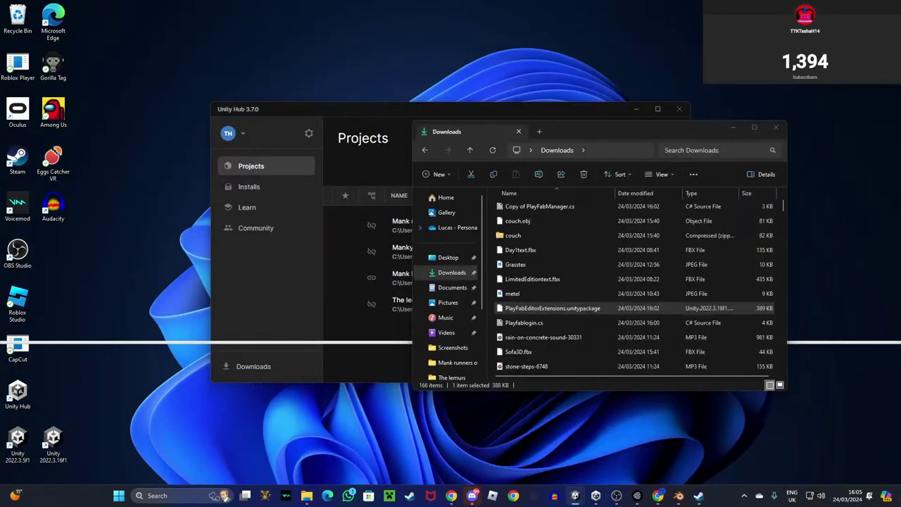
drag(900, 15, 377, 73)
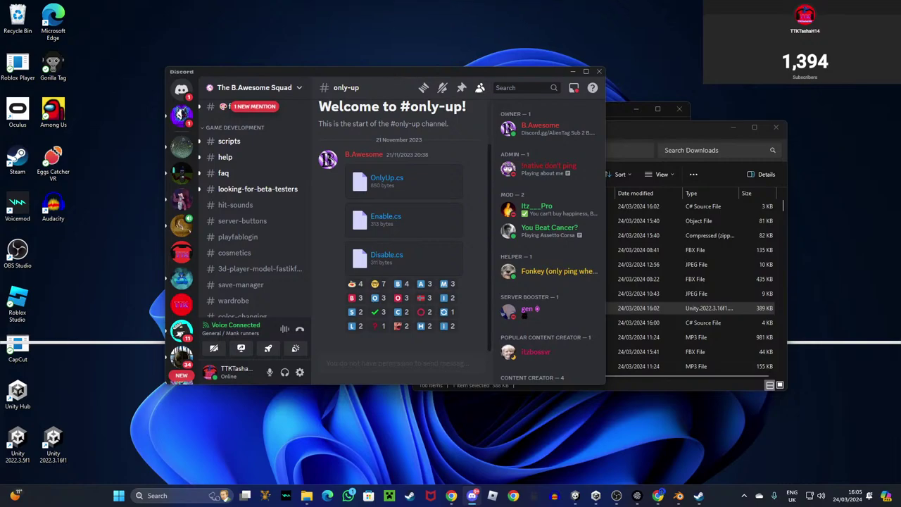
click(572, 71)
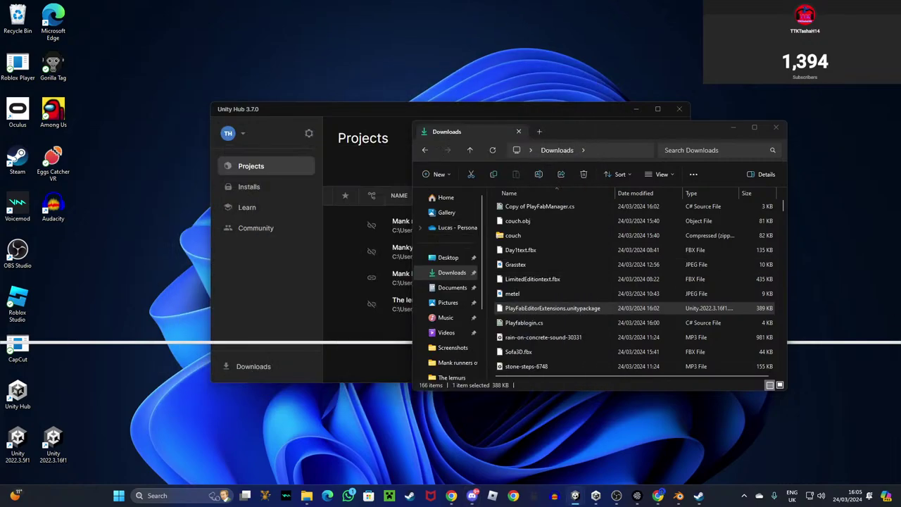
Switch to Discord and open the direct message conversation with the unread message.
key(alt+Tab)
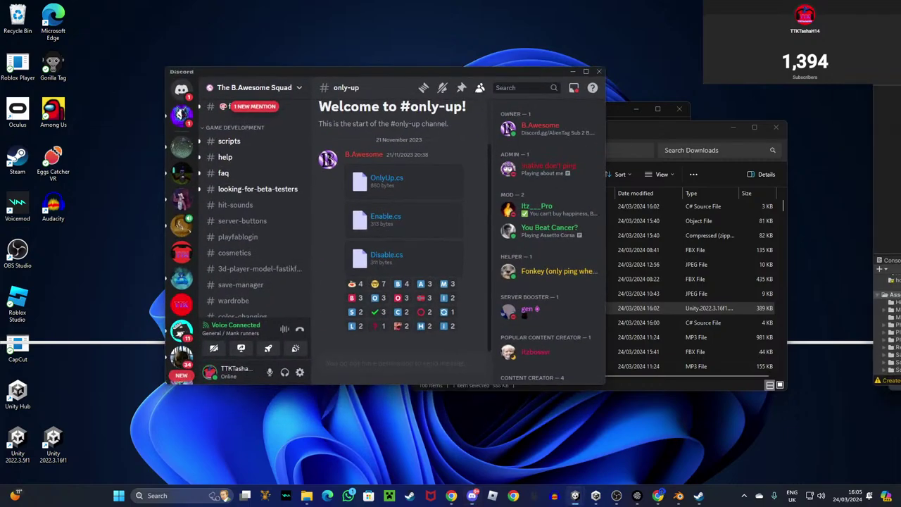
click(282, 189)
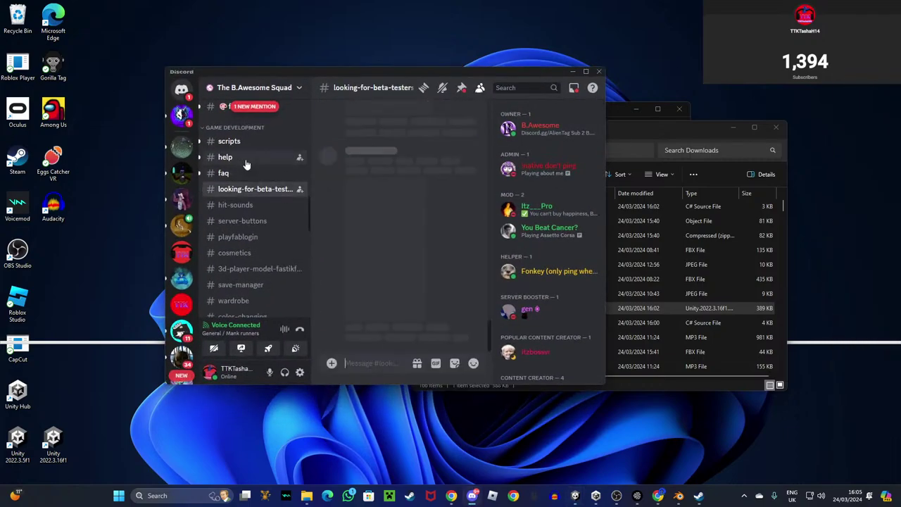
click(235, 174)
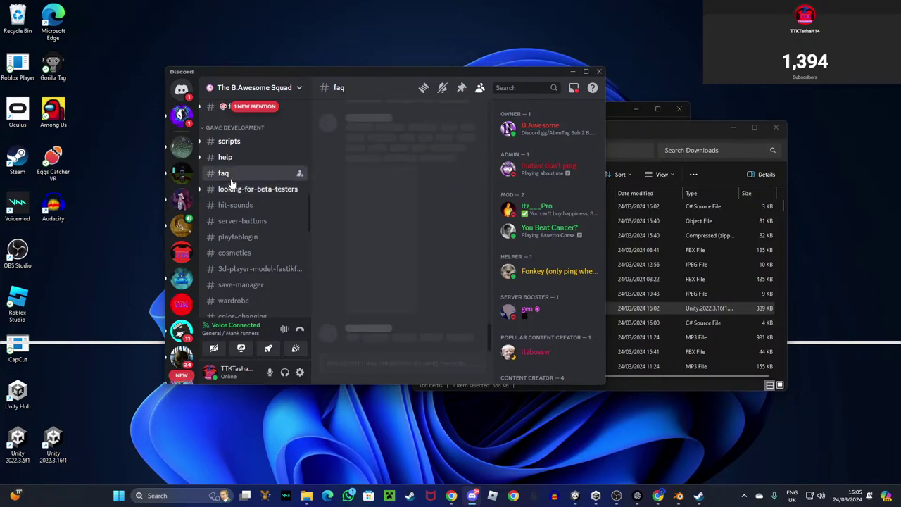
click(178, 118)
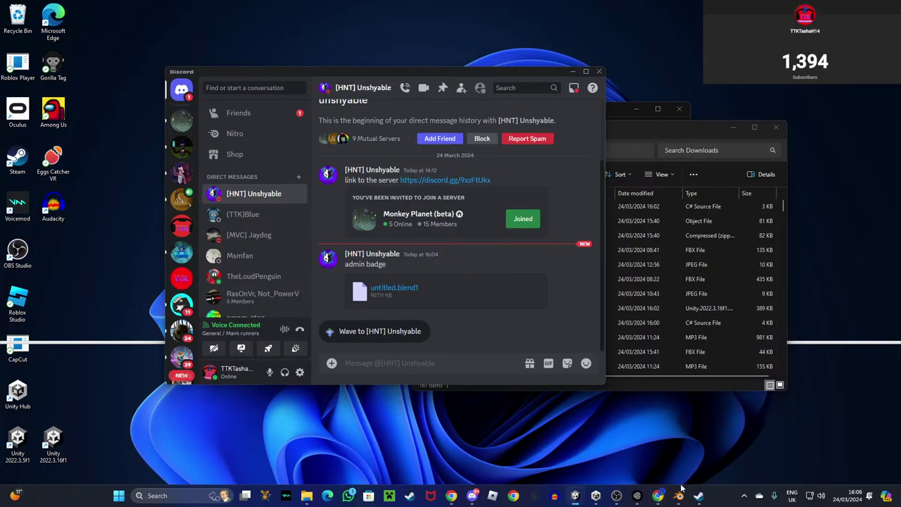
Switch to Chrome, open the PlayFab login page in a new tab, and move the browser to the other monitor.
mouse_move(659, 494)
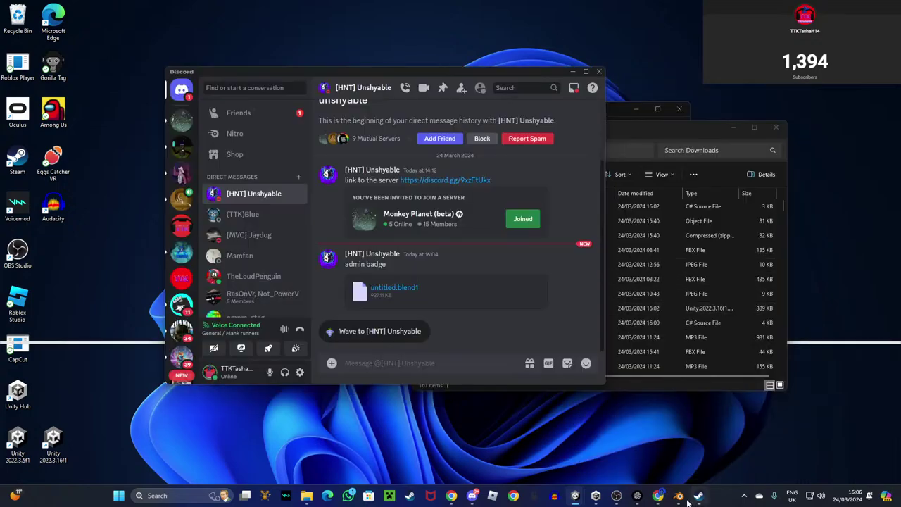
click(735, 451)
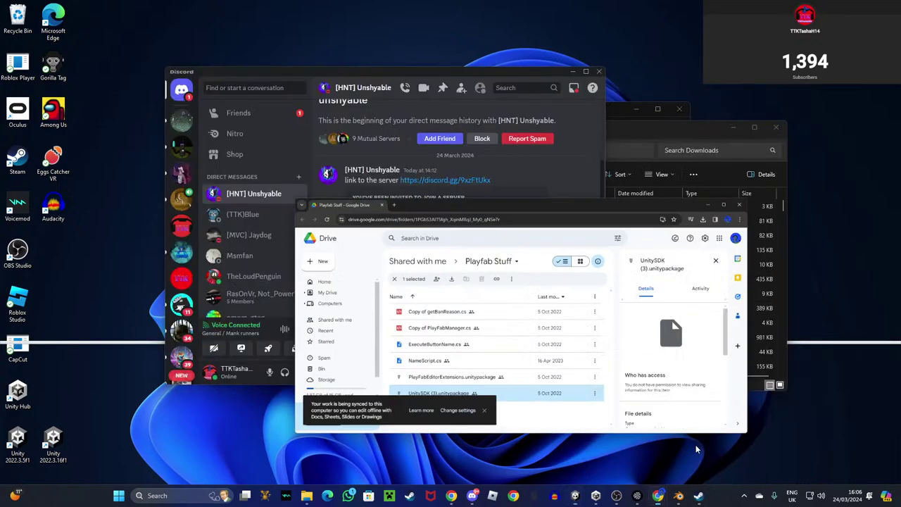
click(329, 99)
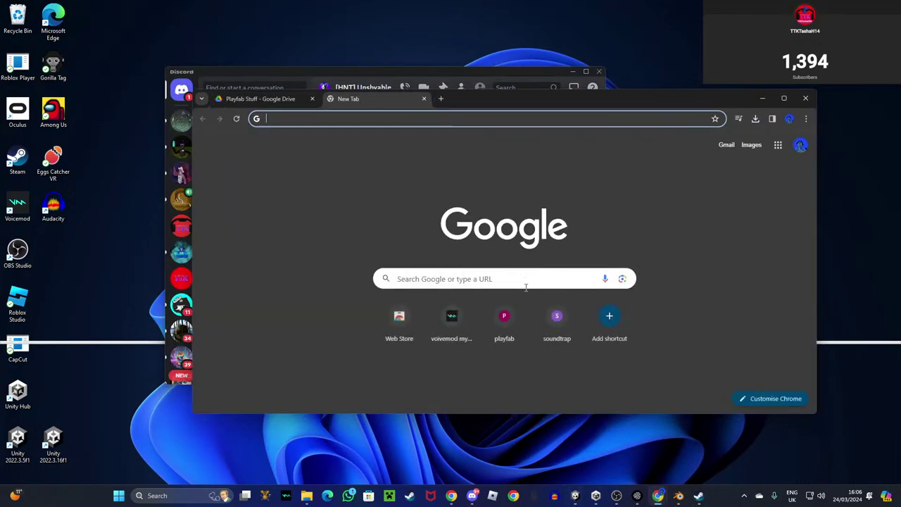
click(504, 318)
click(784, 98)
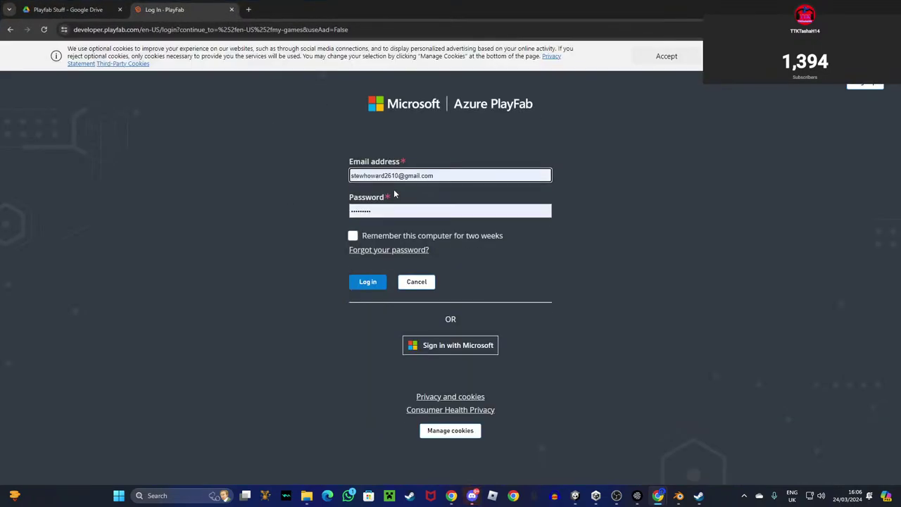
mouse_move(481, 3)
mouse_down()
mouse_move(535, 0)
mouse_move(490, 0)
mouse_up()
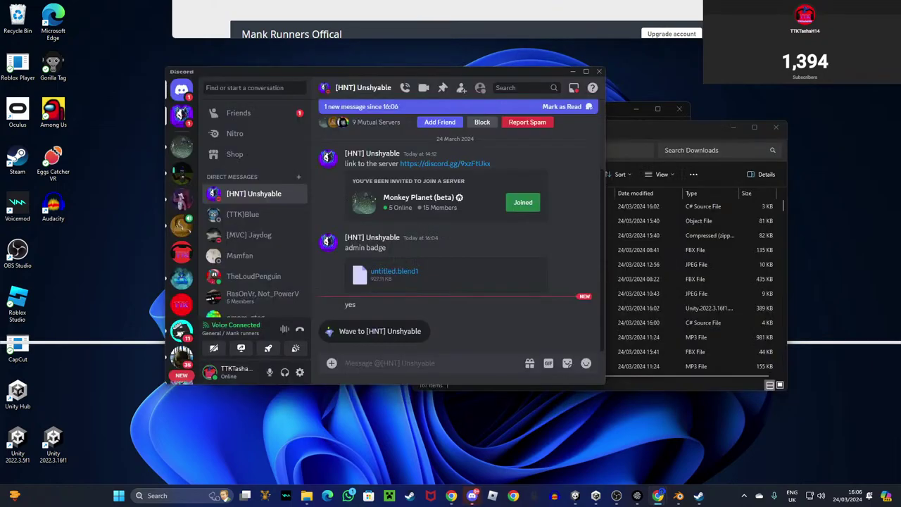
Bring the browser back onto this screen, look through My Studios and Titles, and start a new studio.
drag(436, 0, 393, 143)
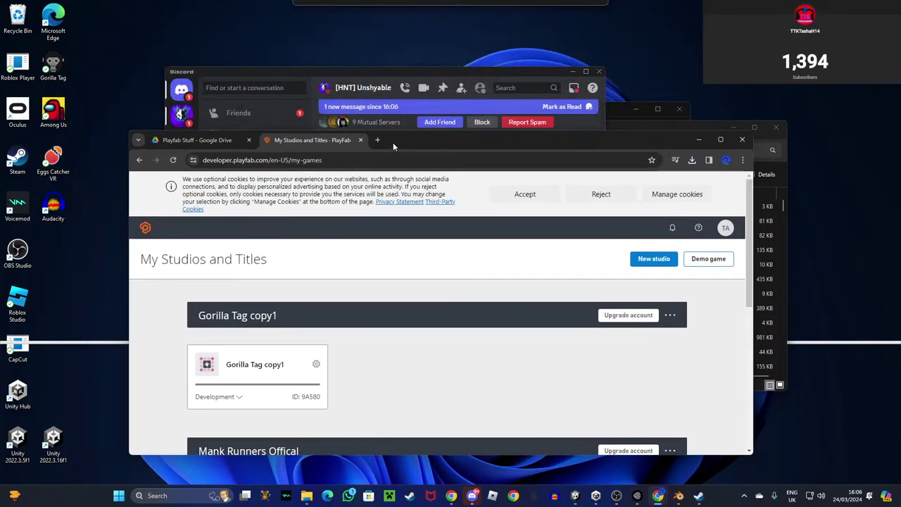
scroll(321, 292, down, 2)
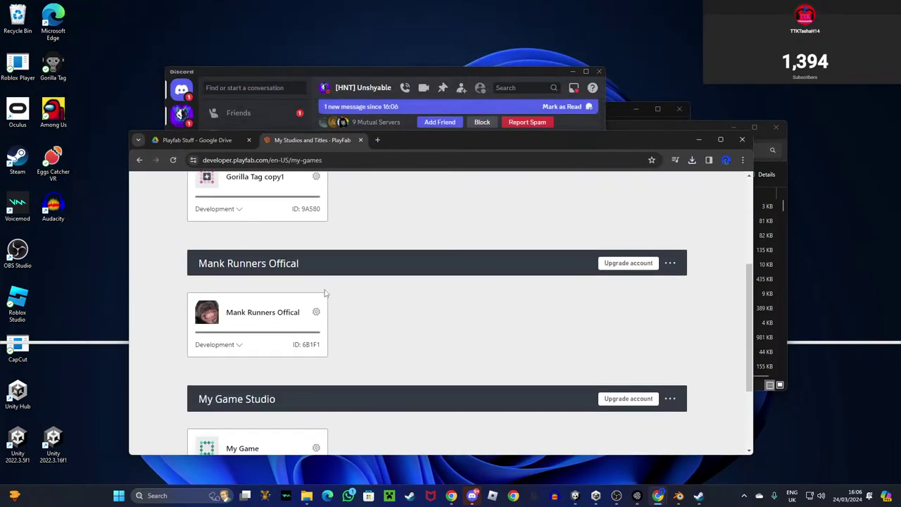
scroll(323, 308, up, 1)
scroll(323, 308, up, 2)
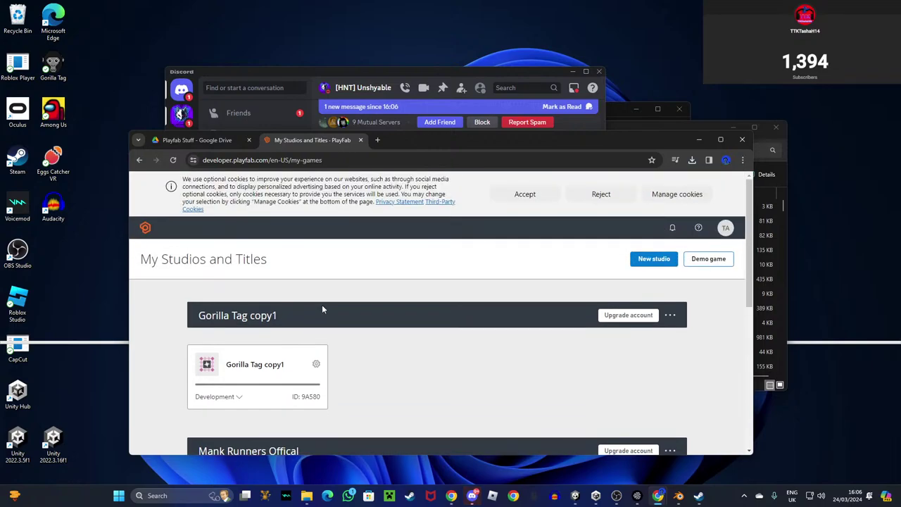
scroll(322, 304, down, 3)
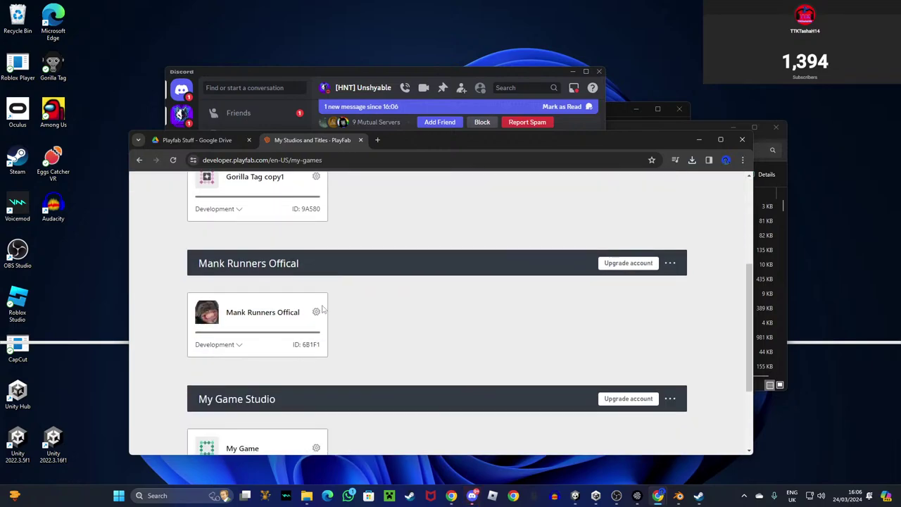
scroll(322, 303, up, 4)
click(665, 264)
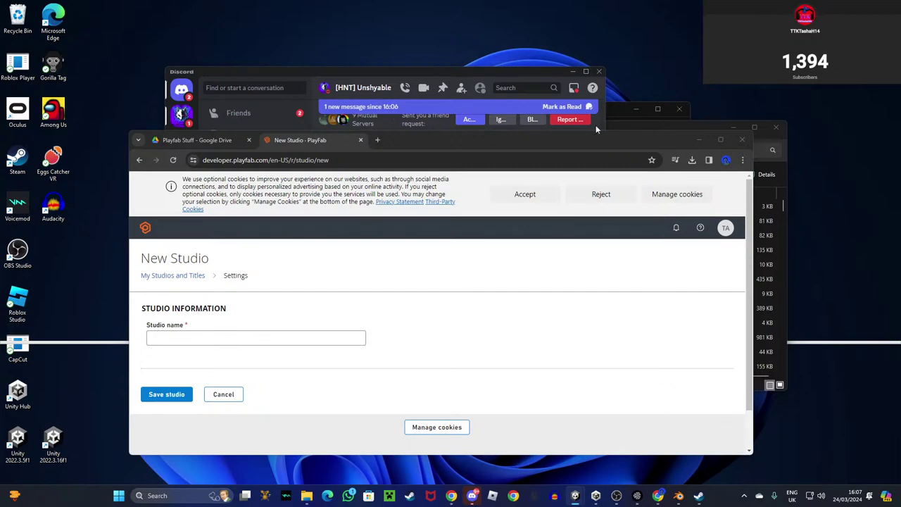
Open the PlayFab account's profile page on the other monitor and look through its settings.
click(724, 229)
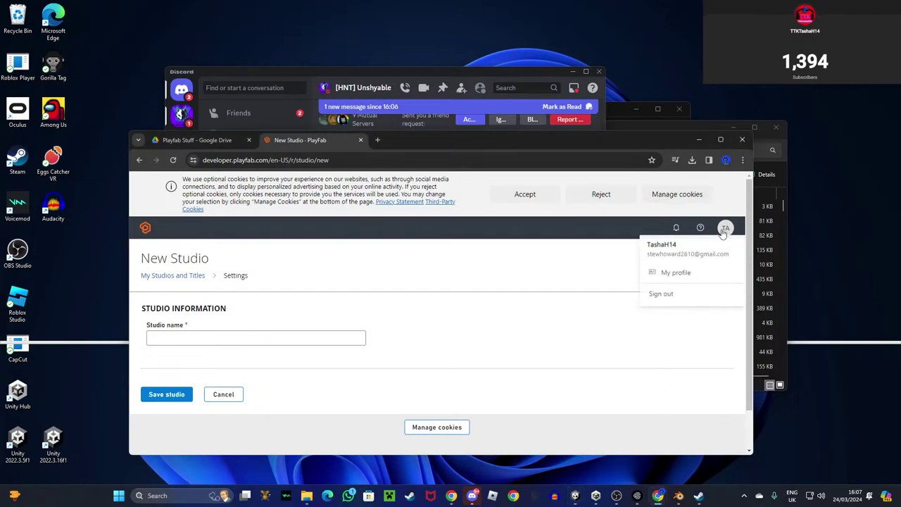
click(723, 231)
drag(655, 141, 678, 0)
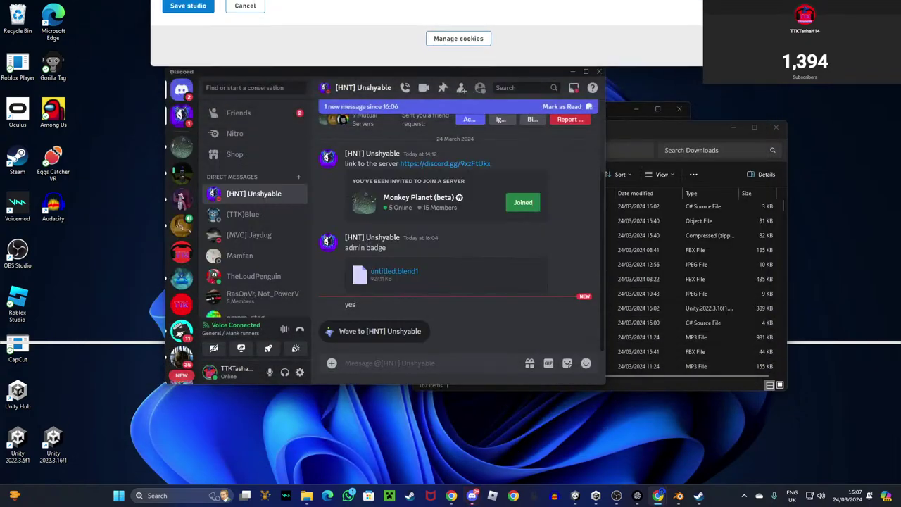
scroll(427, 33, down, 2)
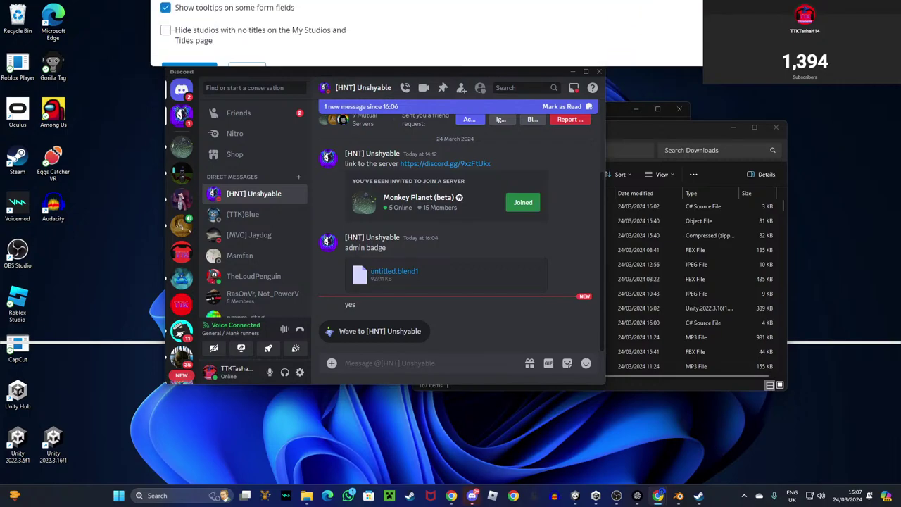
scroll(423, 34, down, 1)
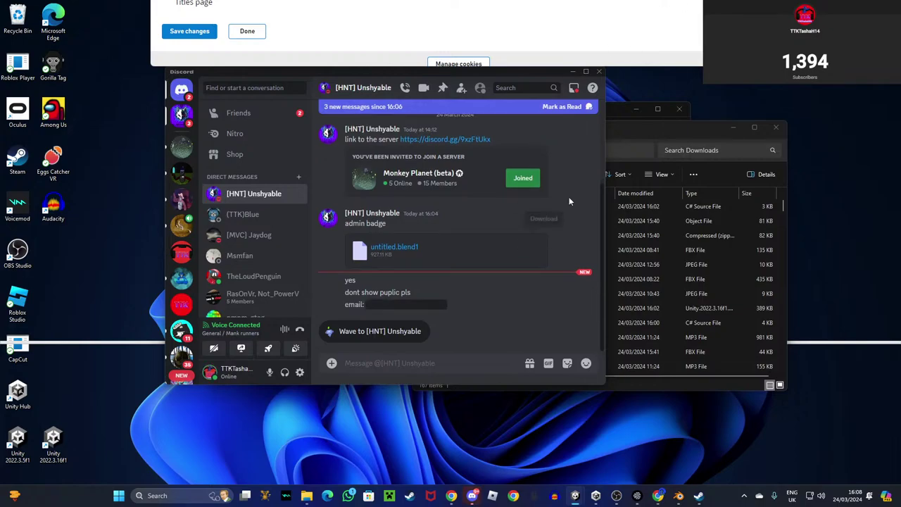
Minimise Discord and bring the New Studio page back onto this screen.
click(575, 71)
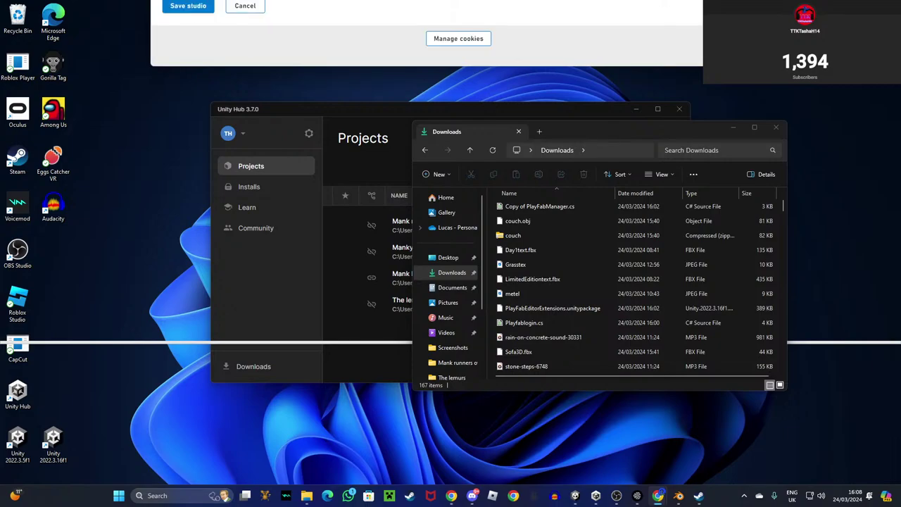
drag(433, 0, 388, 126)
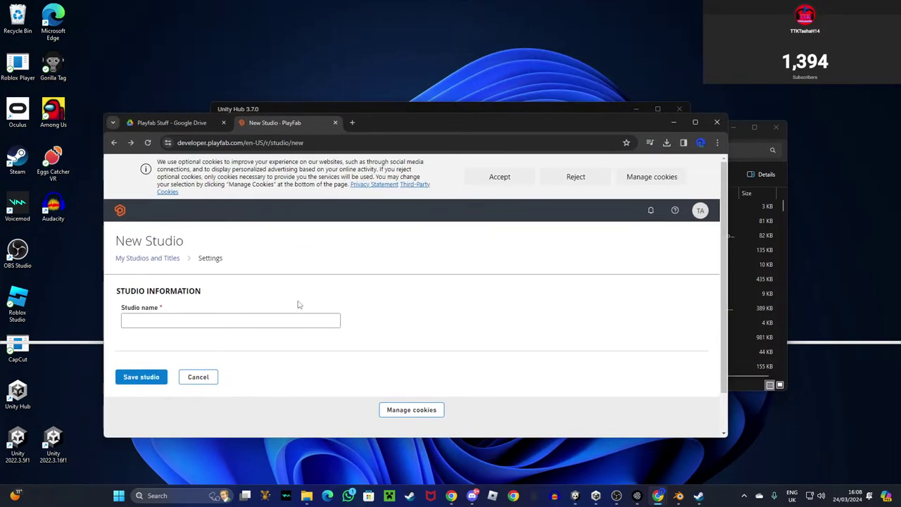
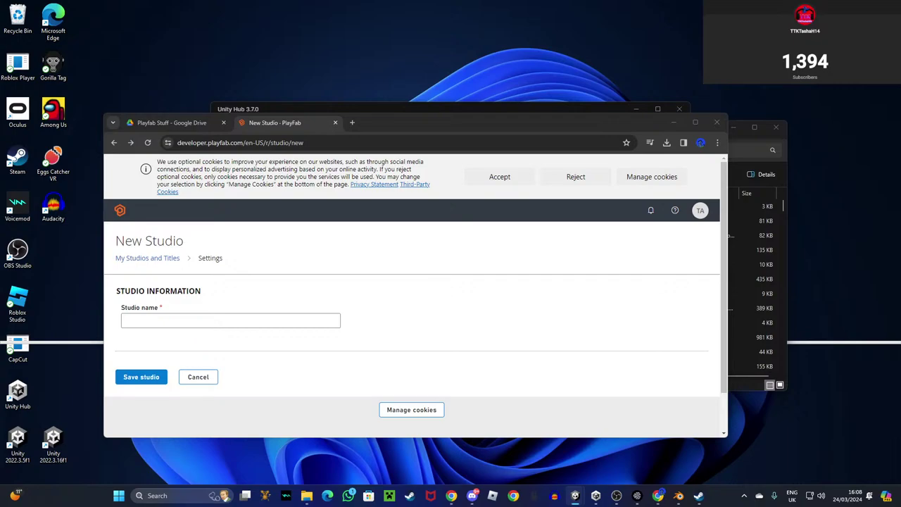
Import all items of UnitySDK (3).unitypackage from Downloads into the Unity project again and minimise the Downloads window.
click(755, 186)
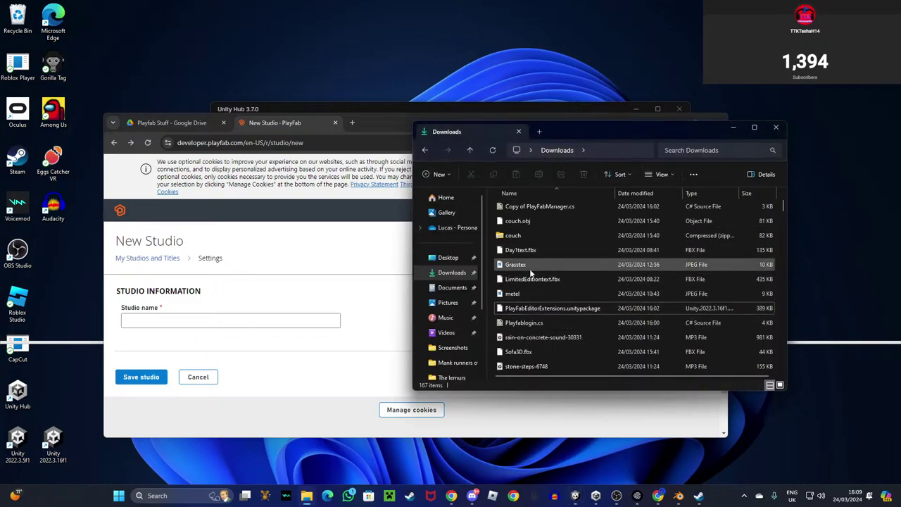
scroll(521, 331, down, 3)
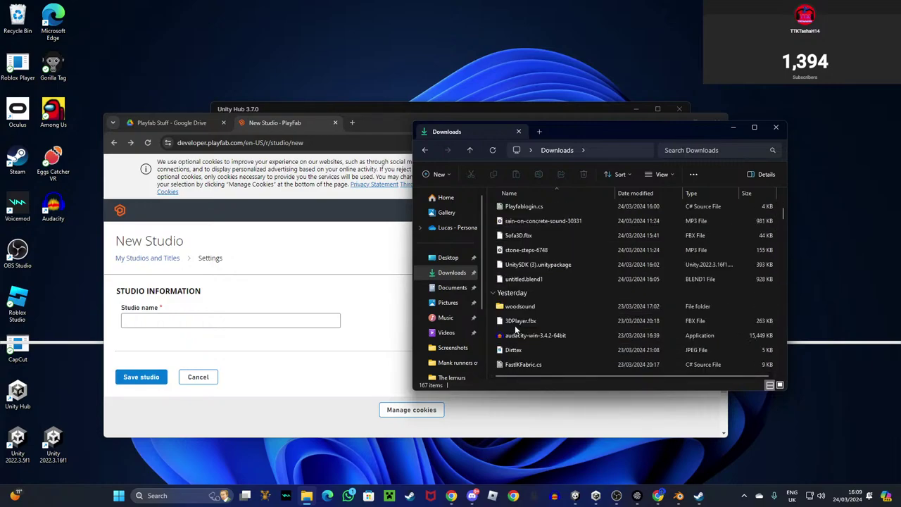
scroll(518, 291, up, 1)
click(521, 310)
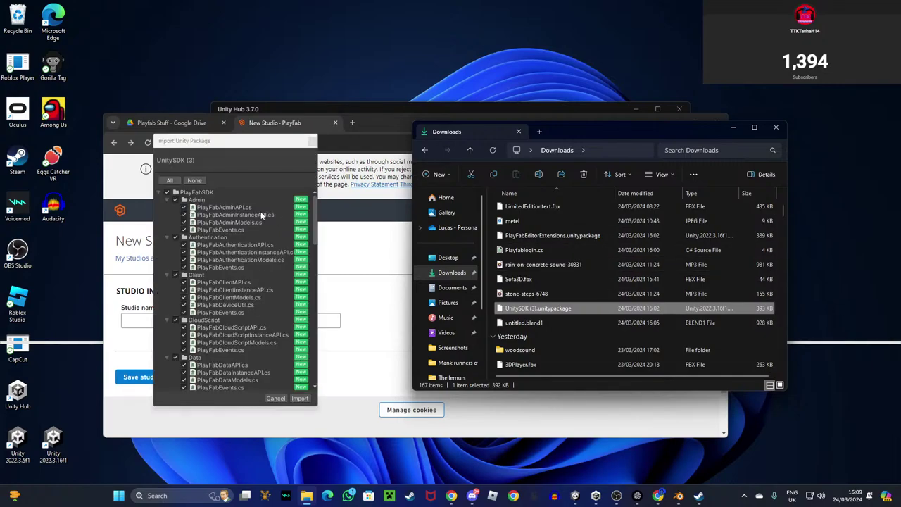
click(157, 181)
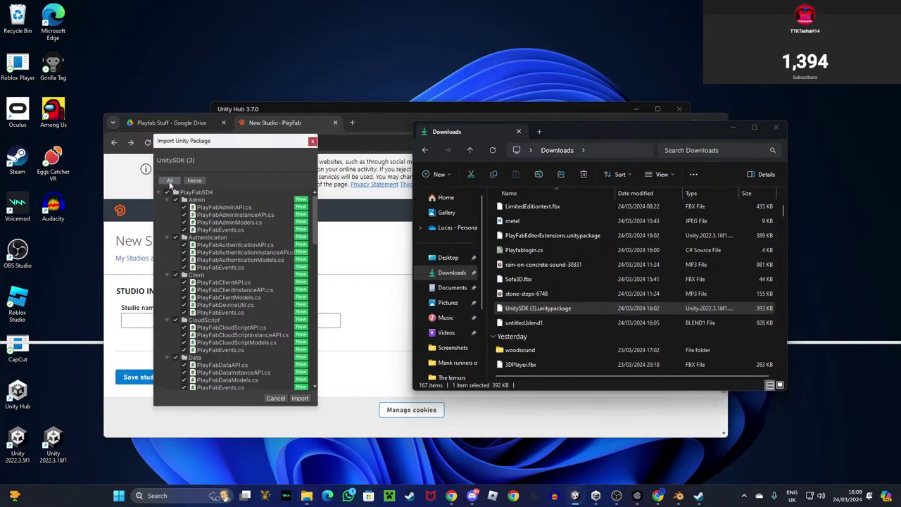
click(301, 399)
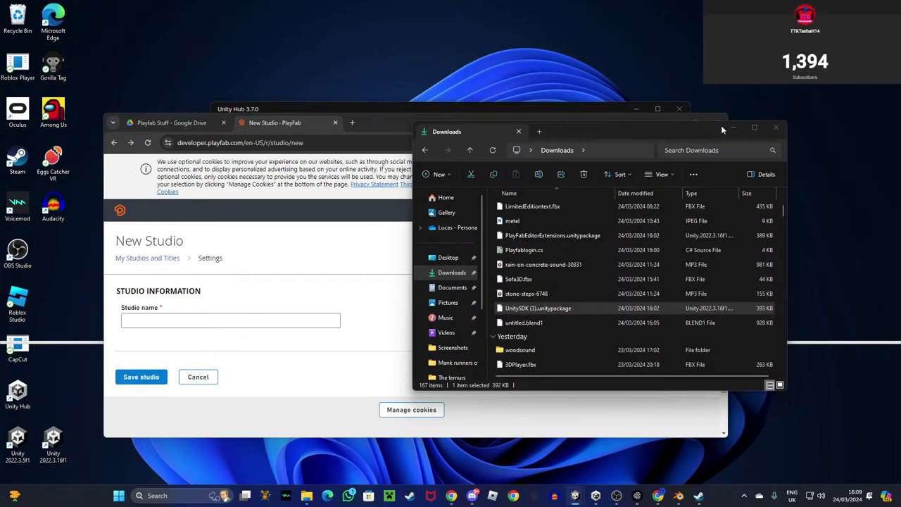
click(740, 127)
Name the new PlayFab studio "The mank runners offical" and save it.
scroll(139, 317, down, 1)
click(203, 272)
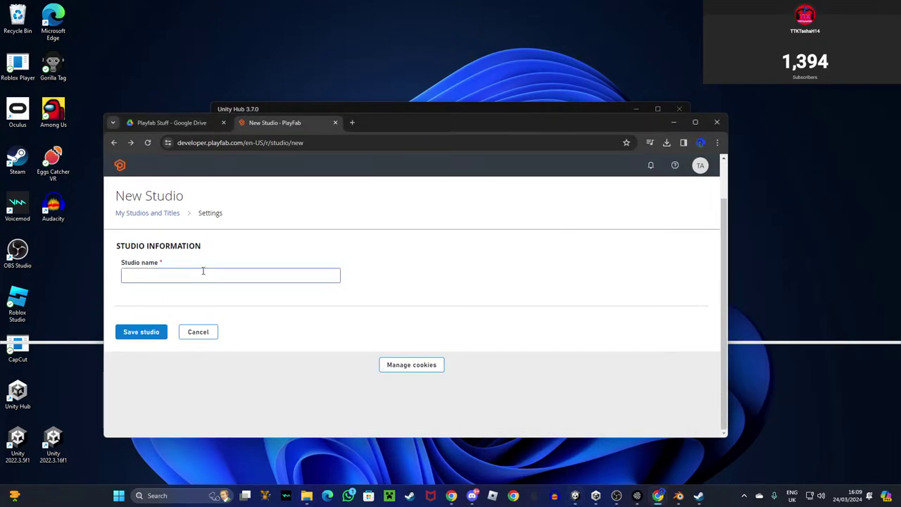
text(My)
key(BackSpace)
key(BackSpace)
text(THhe mank runners offical)
click(154, 334)
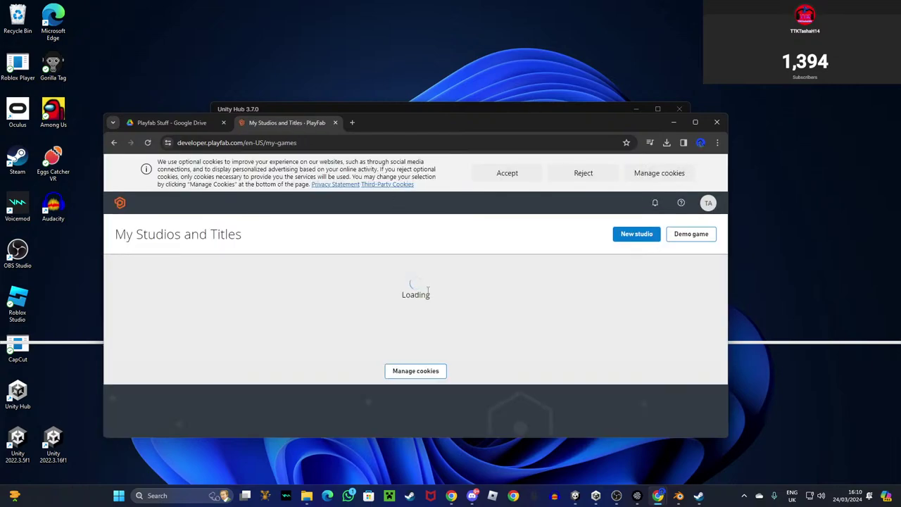
Open the My Game title under the studio The mank runners offical and display its title options.
scroll(362, 292, down, 5)
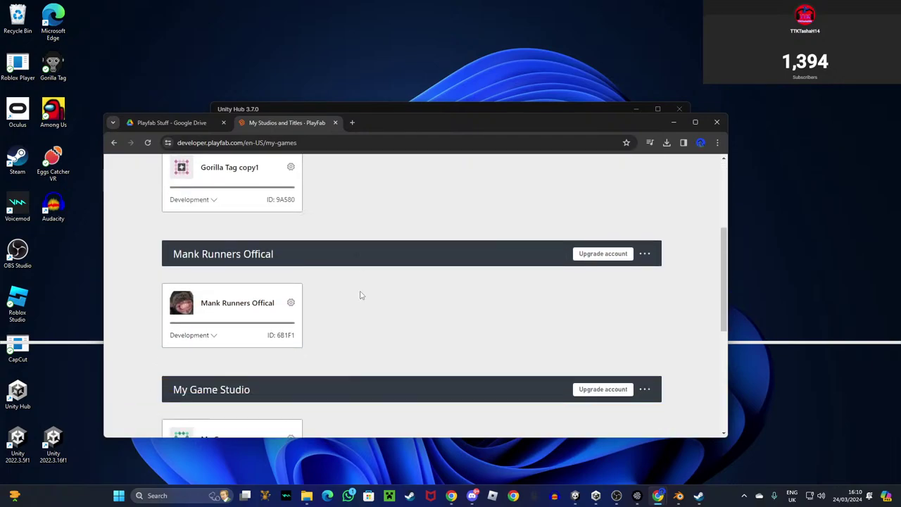
scroll(218, 276, up, 1)
scroll(219, 276, down, 1)
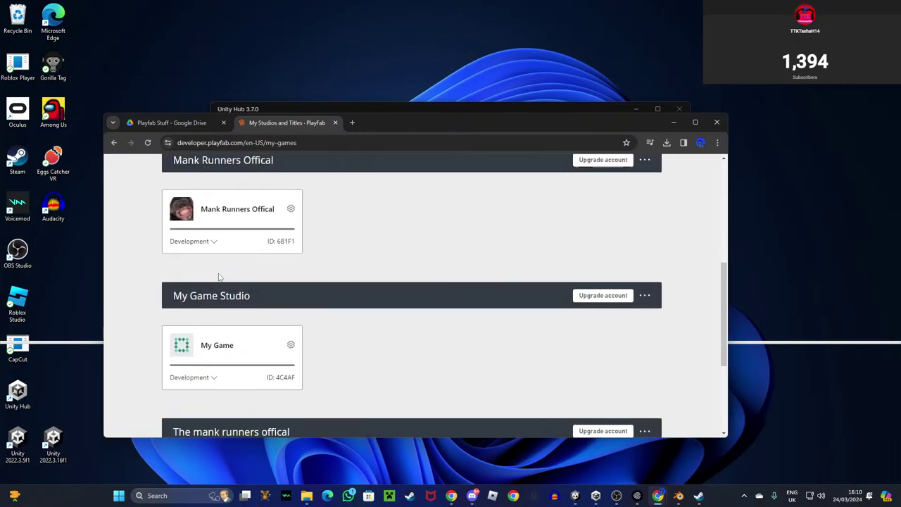
scroll(218, 277, up, 5)
scroll(228, 344, down, 5)
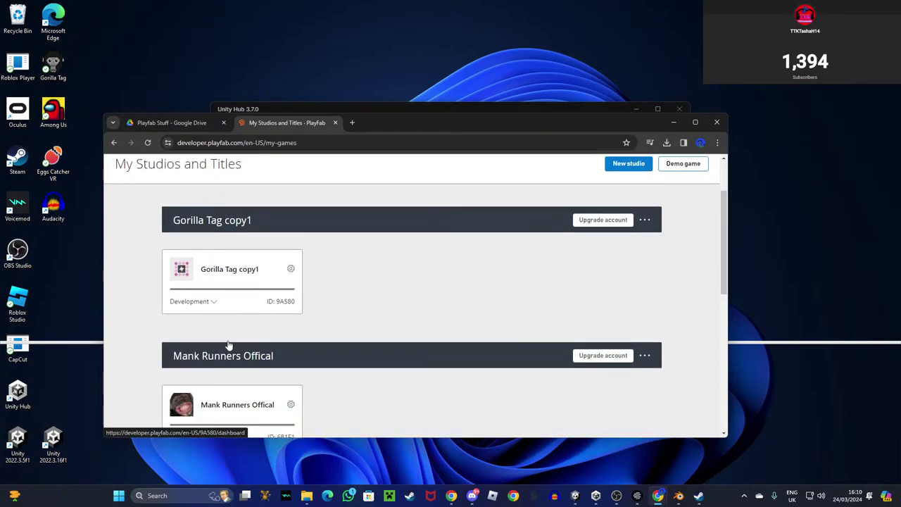
scroll(233, 330, down, 2)
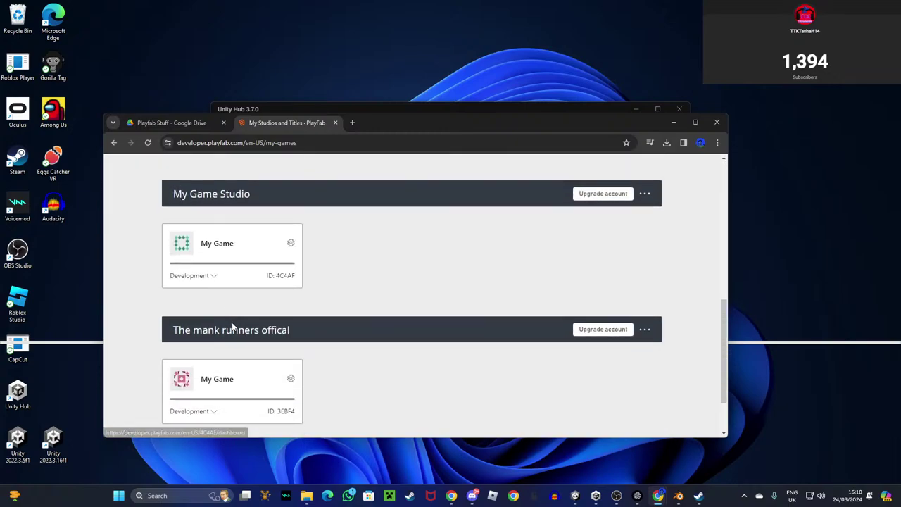
scroll(232, 327, up, 1)
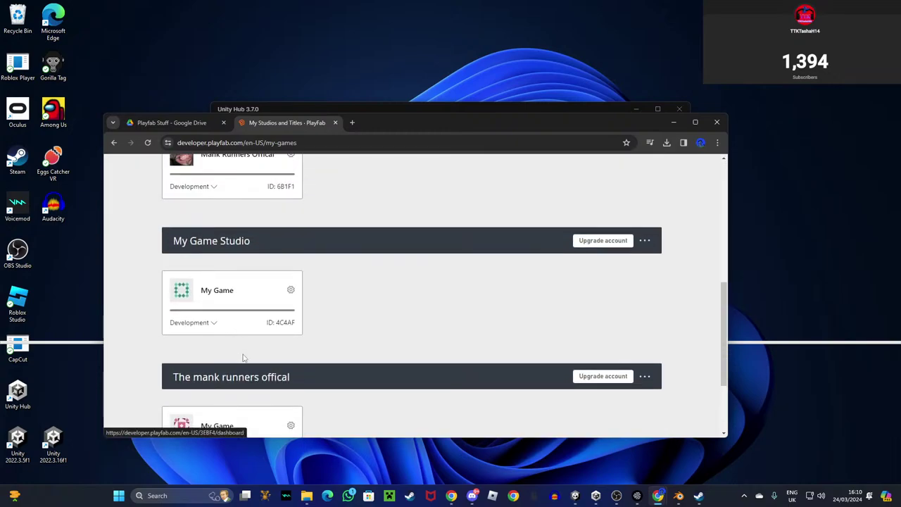
scroll(237, 374, down, 1)
click(239, 379)
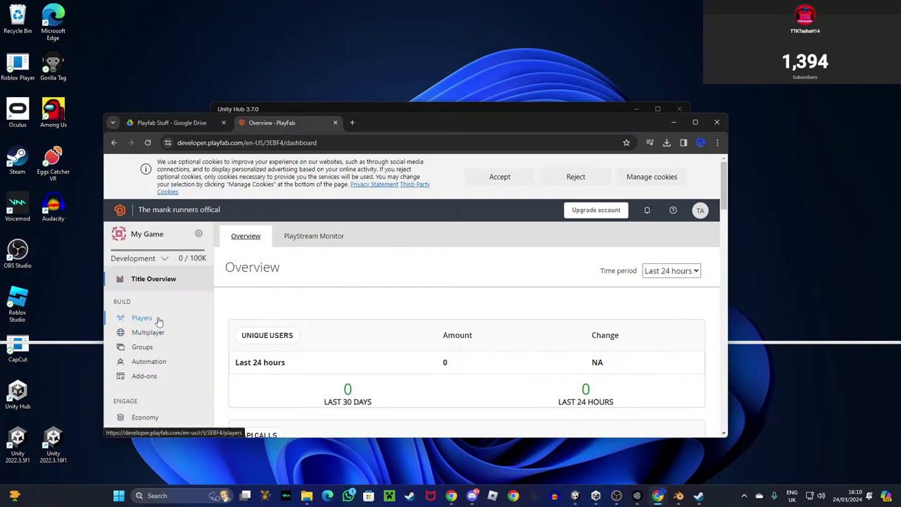
click(199, 233)
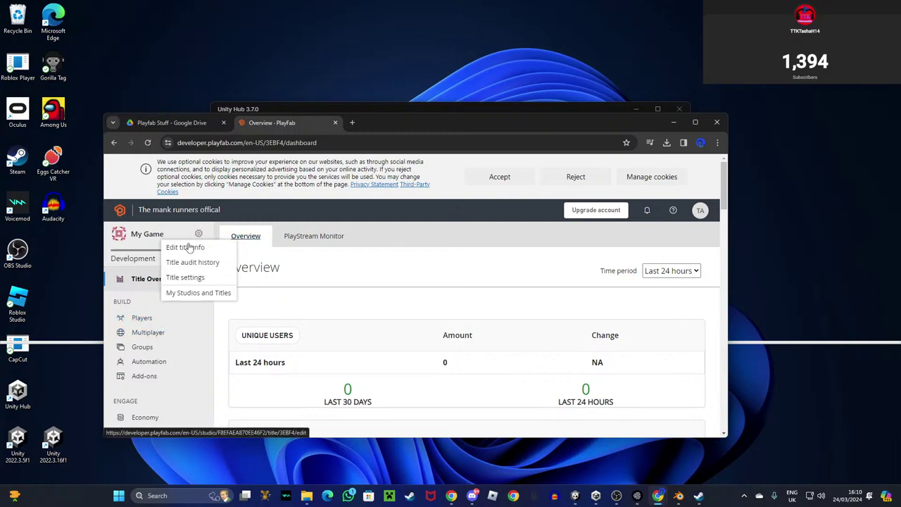
Edit the title information of My Game and rename the title "The mank runners offical".
click(185, 247)
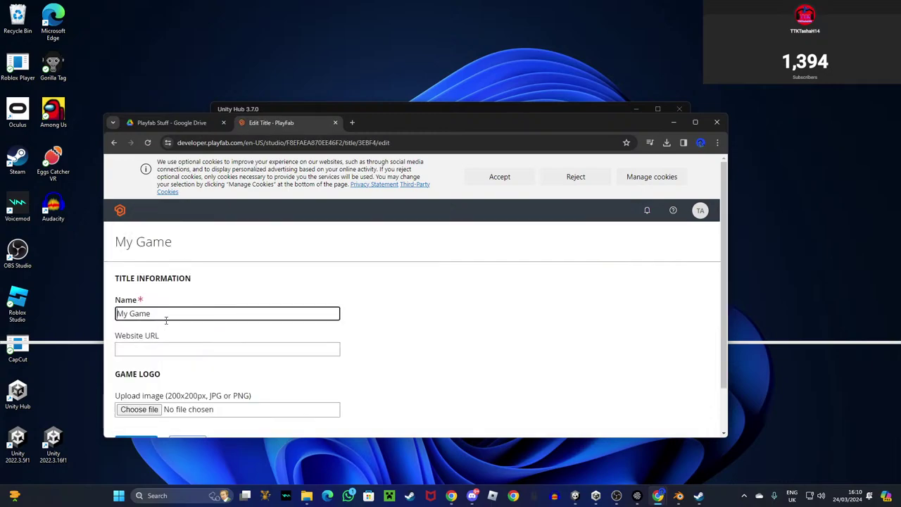
drag(167, 315, 102, 317)
text(The mank runners offical)
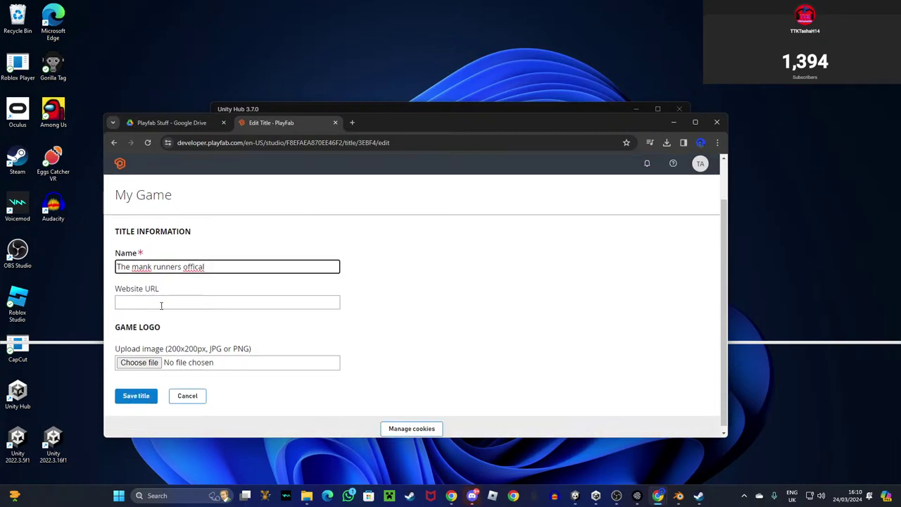
Choose Screenshot (14).png from the Screenshots folder in Pictures as the game logo and save the title.
click(141, 363)
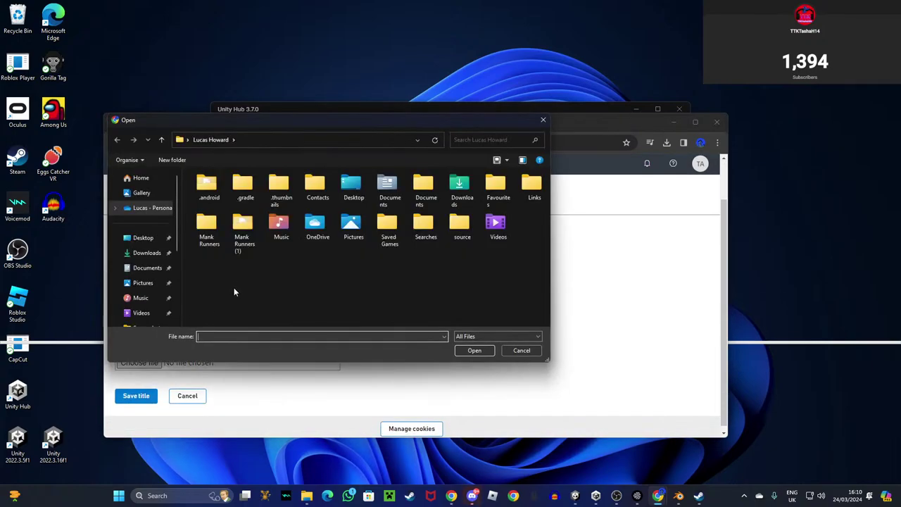
click(148, 254)
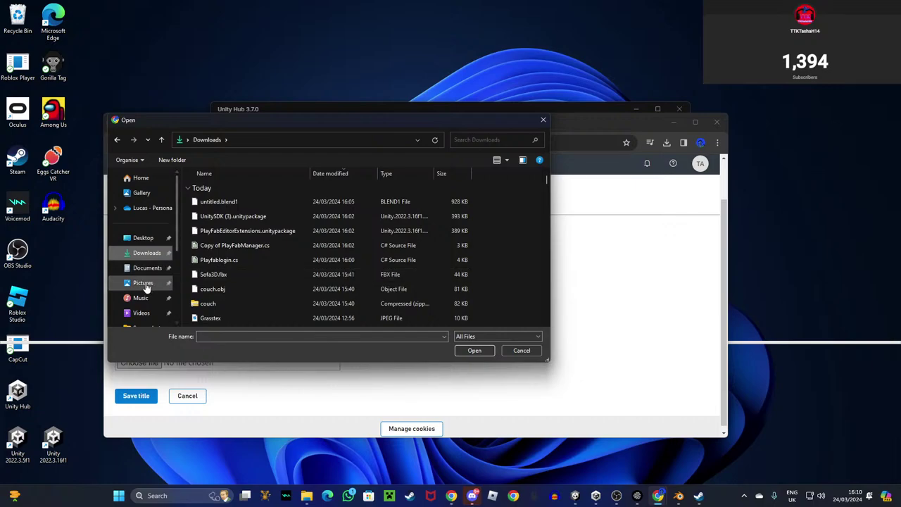
click(142, 314)
click(144, 268)
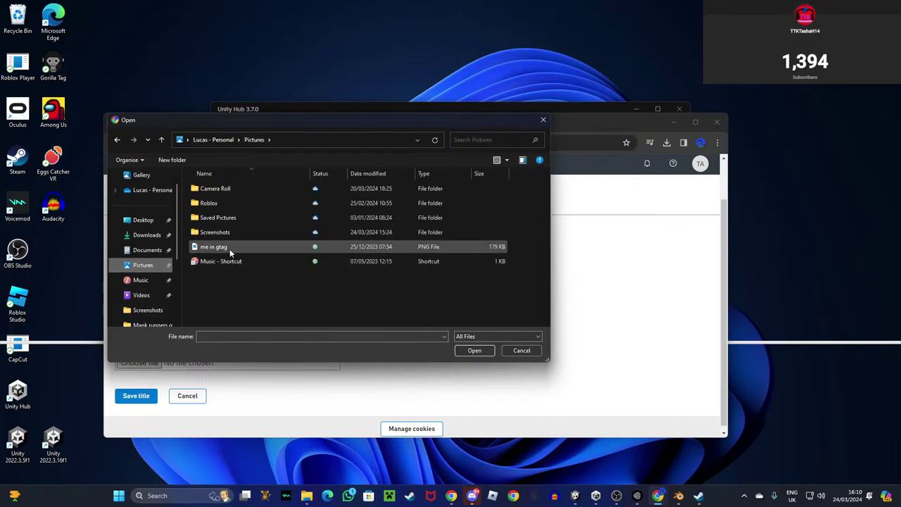
double_click(218, 231)
click(523, 313)
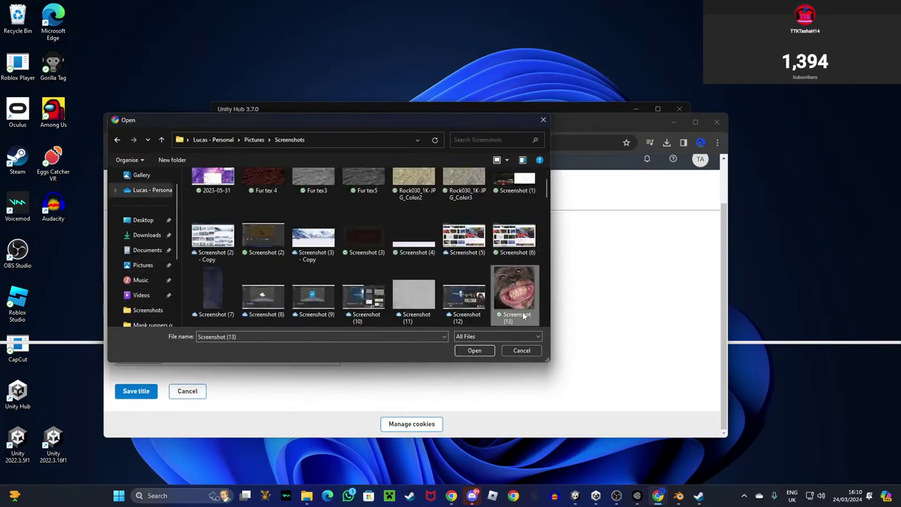
scroll(361, 266, down, 2)
click(213, 230)
click(474, 350)
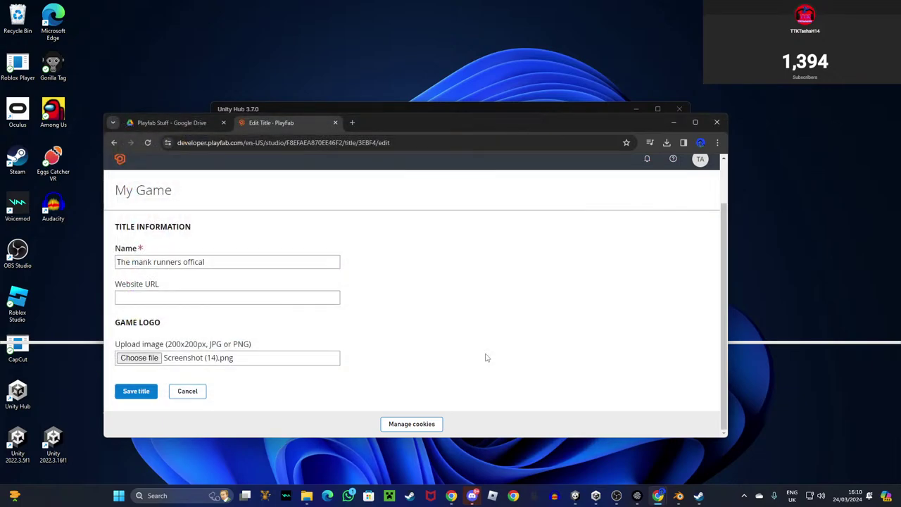
click(143, 392)
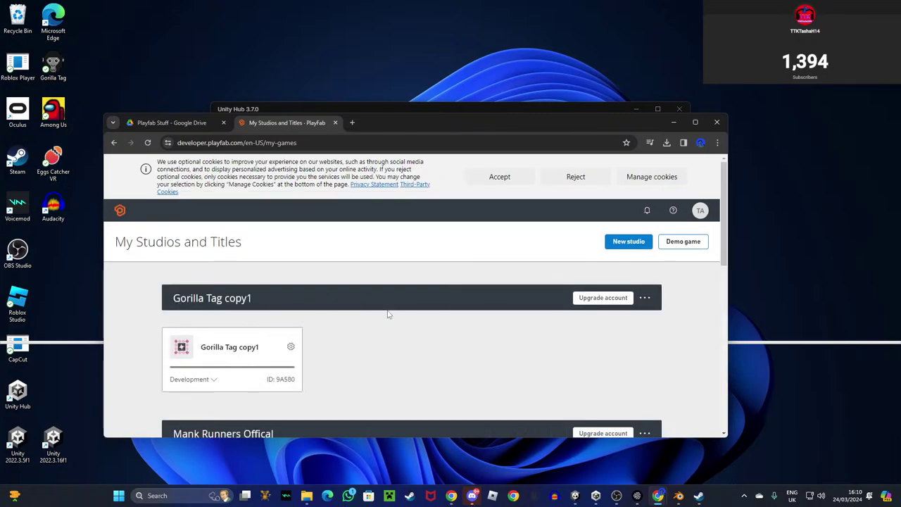
Open the overview of the title The mank runners offical under the studio of the same name.
scroll(322, 338, down, 6)
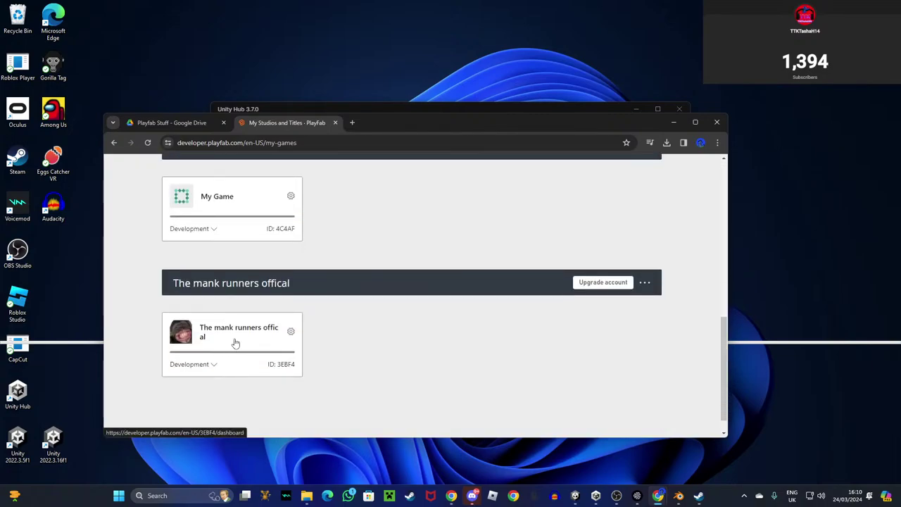
click(236, 343)
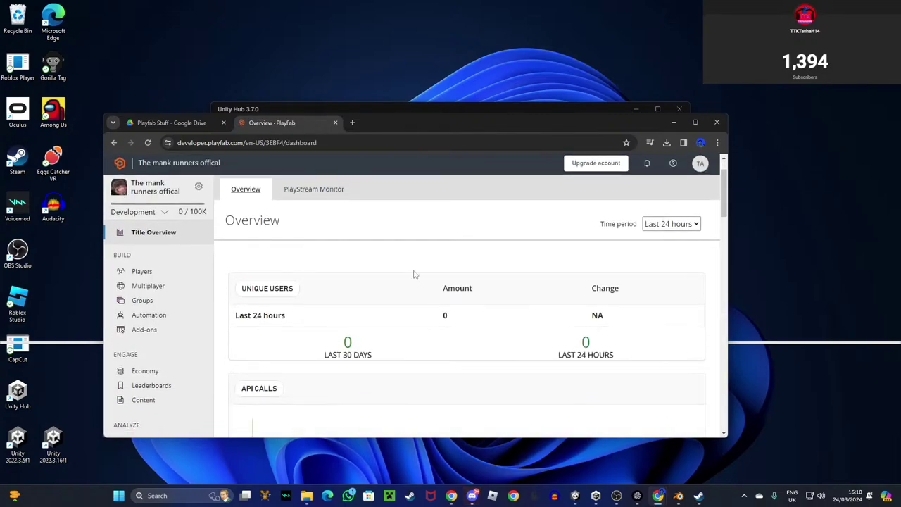
key(alt+Tab)
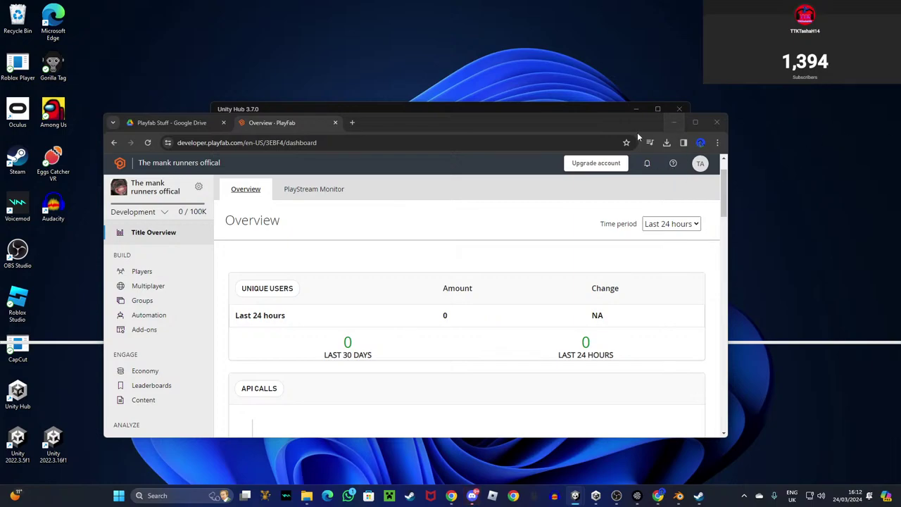
scroll(305, 161, down, 1)
scroll(305, 166, up, 1)
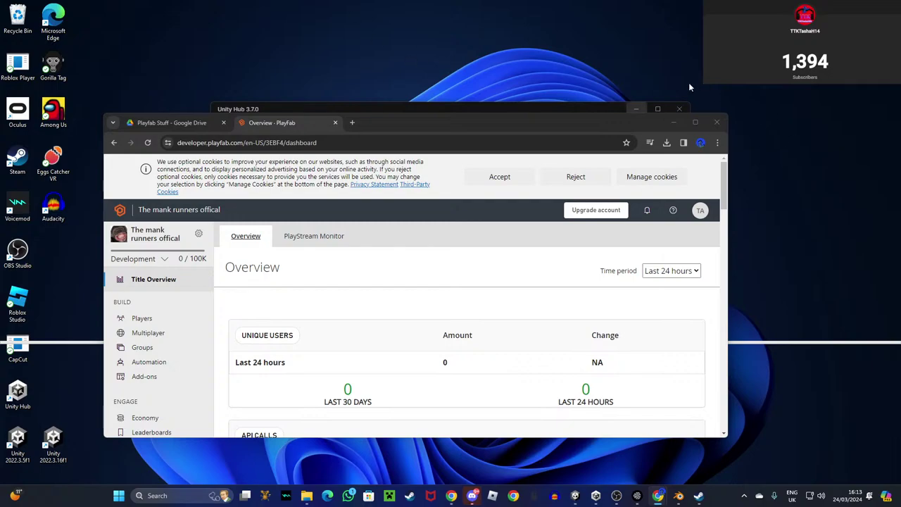
Minimise the browser and Unity Hub and bring the Unity editor window onto this screen.
click(673, 122)
click(627, 106)
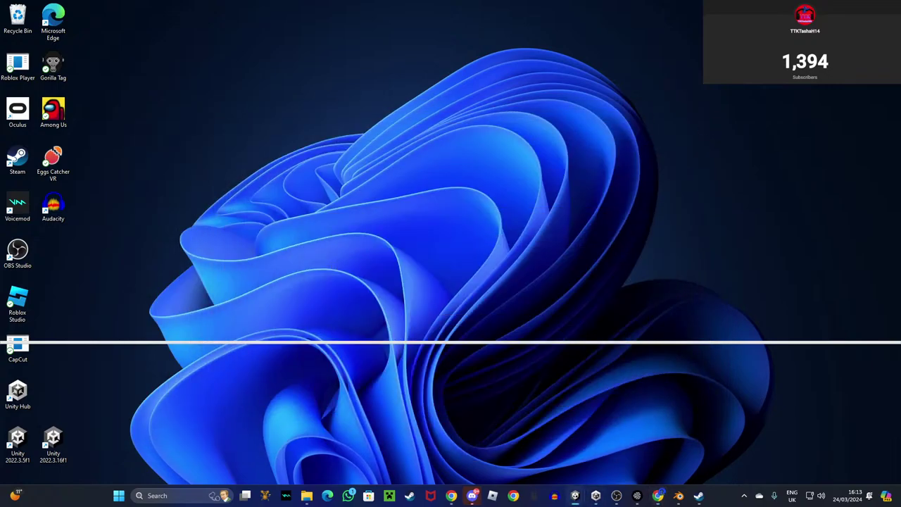
drag(900, 7, 221, 9)
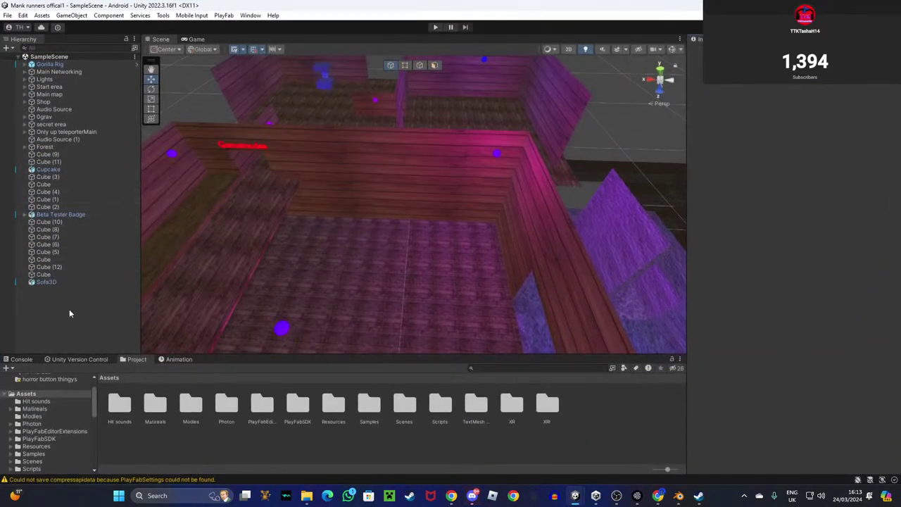
Create an empty object under Cube (8) and name it "Playfab manager".
click(48, 230)
right_drag(454, 200, 579, 203)
key(d)
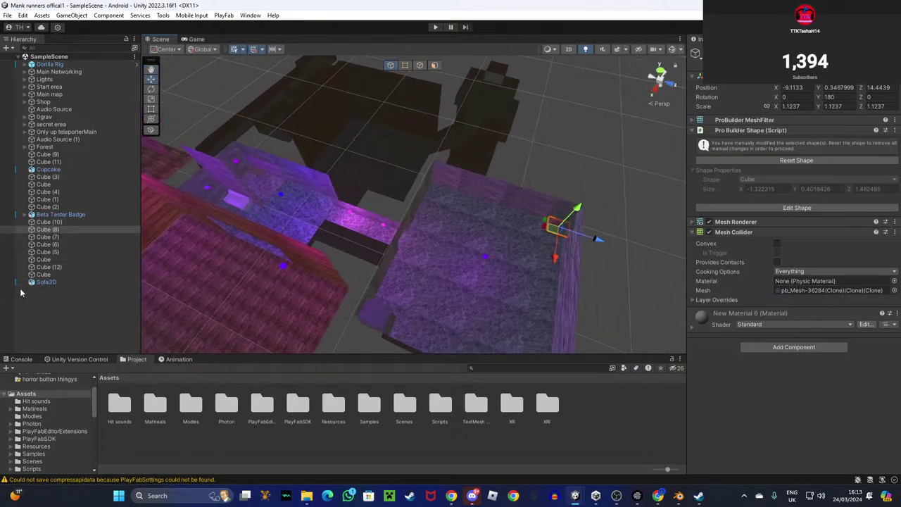
right_click(58, 229)
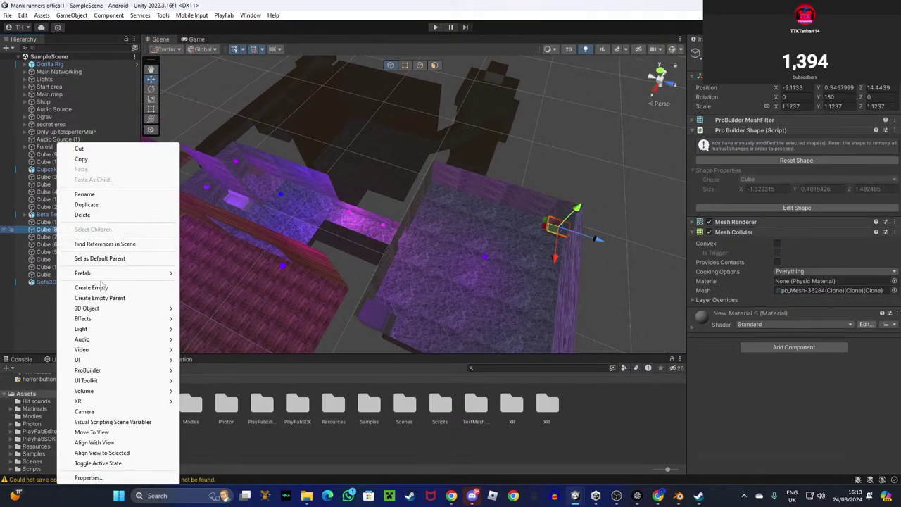
click(109, 288)
text(Playfa)
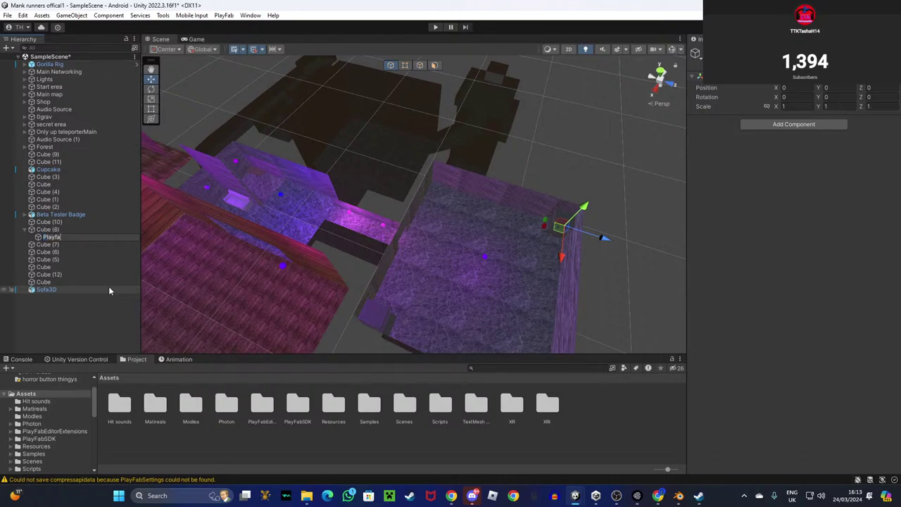
text(b manager)
key(Return)
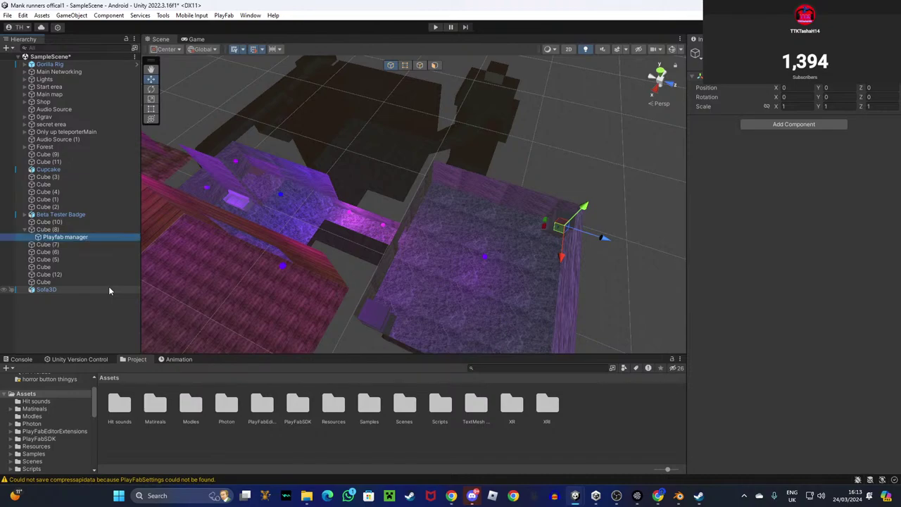
Move Playfab manager out of Cube (8) to the scene root, set handle orientation to Local and position it at about X -1.35, Z 9.
drag(81, 241, 119, 296)
drag(584, 239, 478, 314)
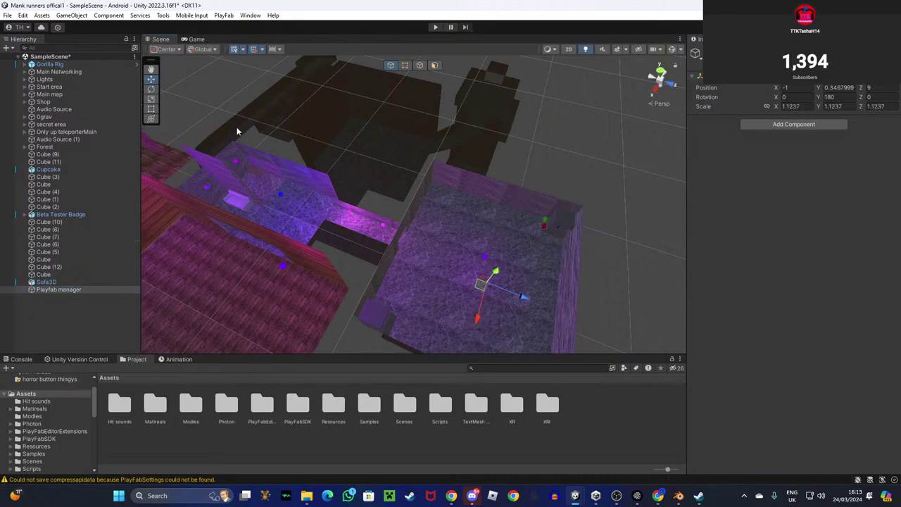
click(176, 49)
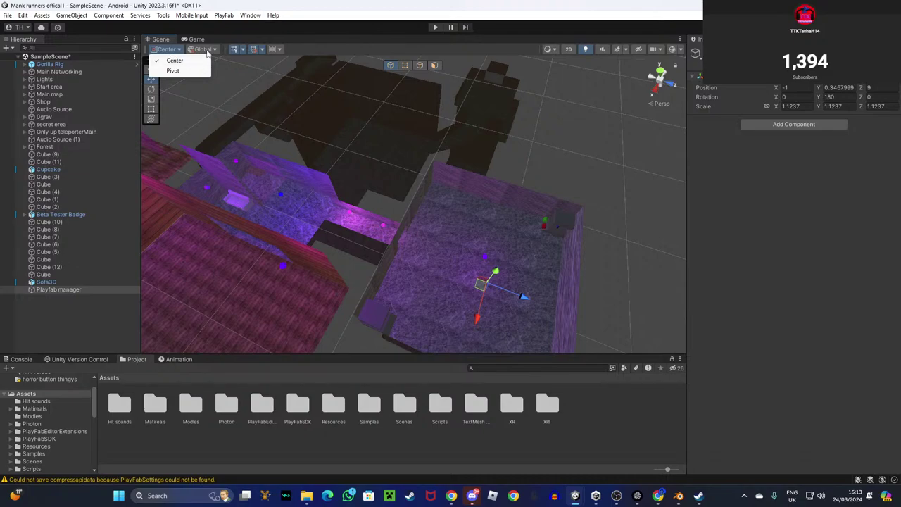
click(202, 50)
click(210, 71)
drag(497, 257, 495, 252)
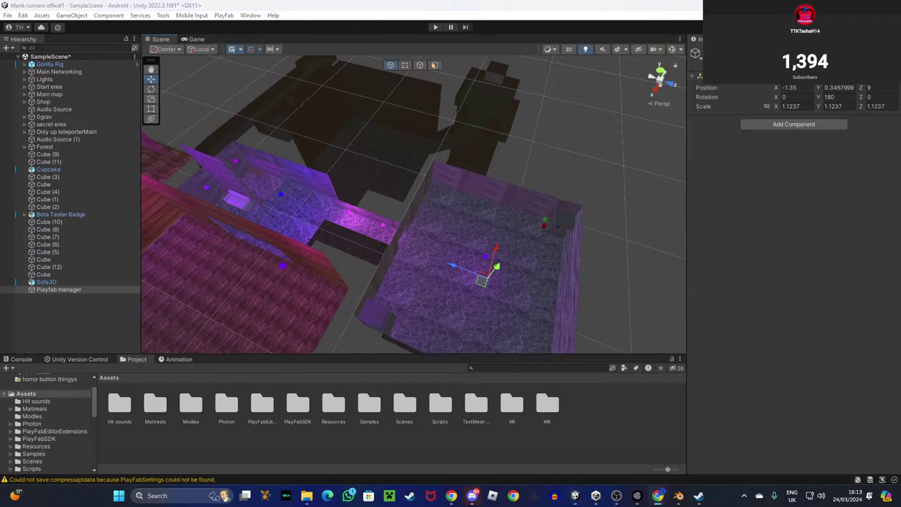
right_drag(450, 205, 455, 227)
key(d)
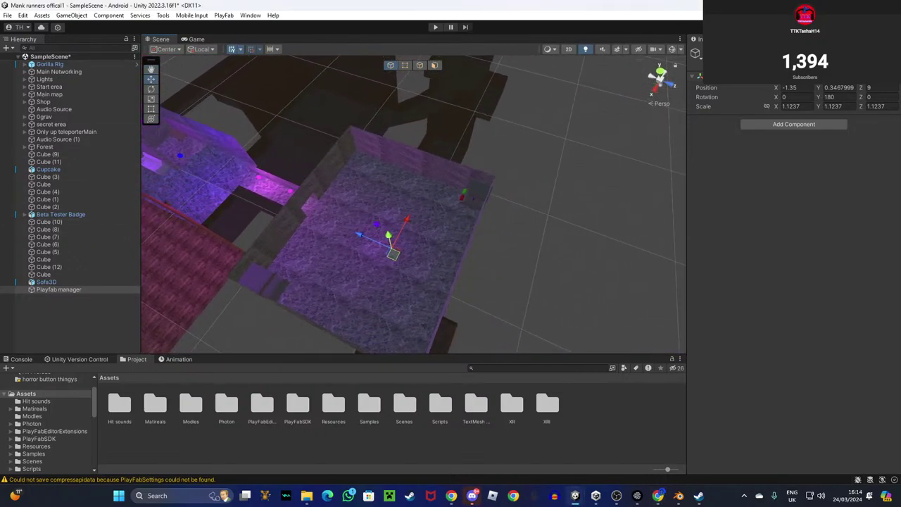
right_drag(577, 160, 347, 138)
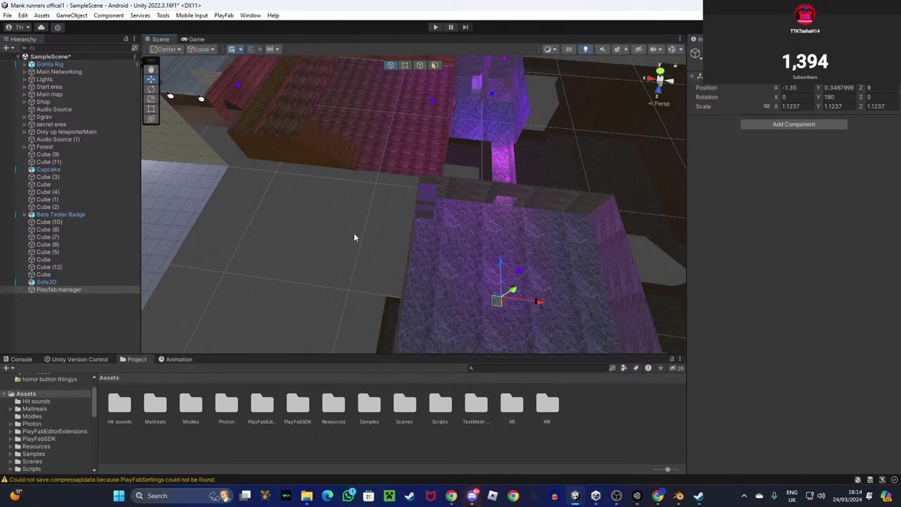
click(370, 274)
right_drag(371, 274, 380, 230)
key(w)
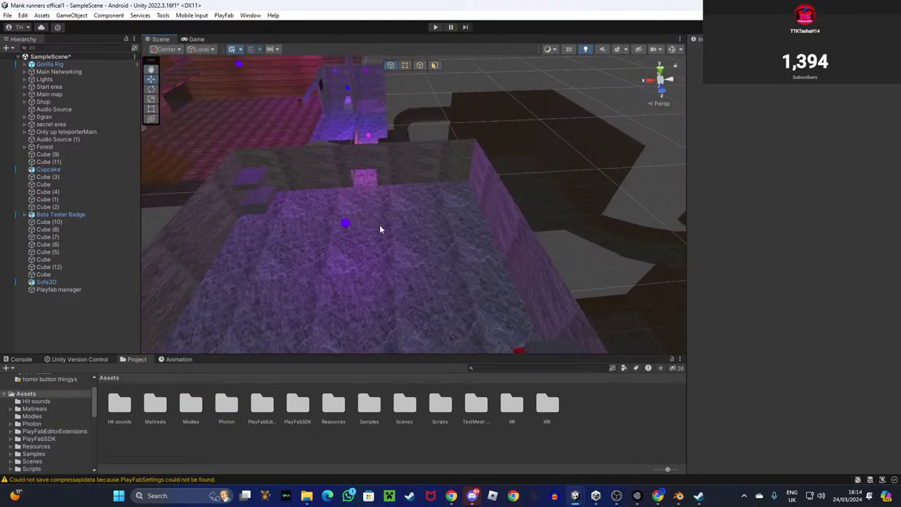
Start upgrading the installed PlayFab SDK to version 2.190.240315 and answer the confirmation dialog.
click(748, 38)
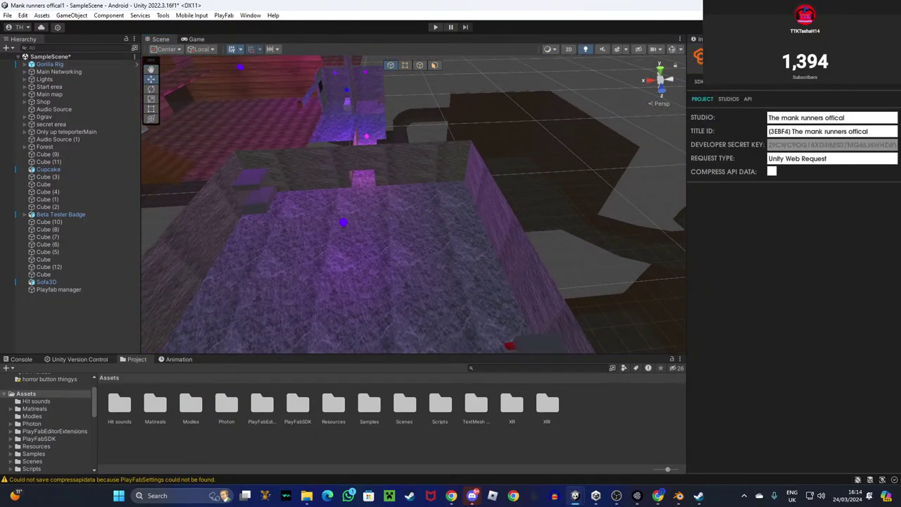
click(707, 83)
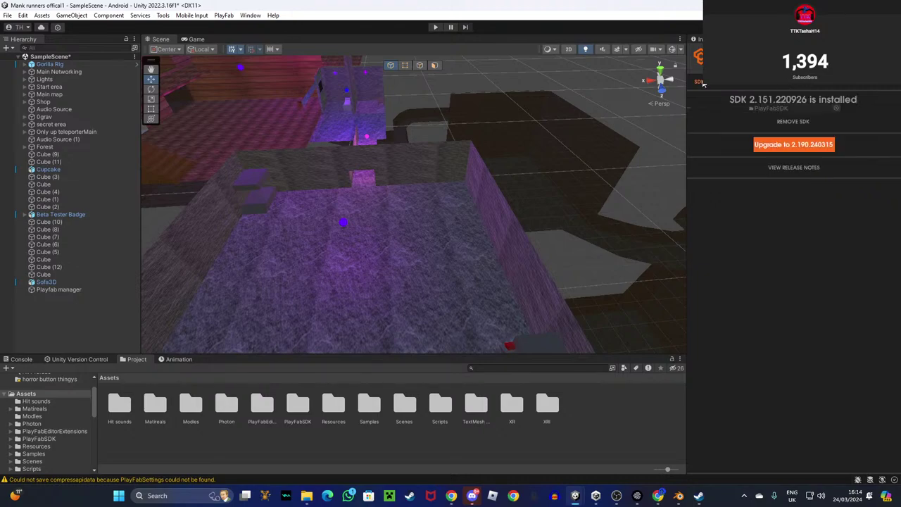
click(809, 145)
click(479, 265)
Check the PlayFab project settings and the installed SDK version, and return to the Inspector.
click(722, 86)
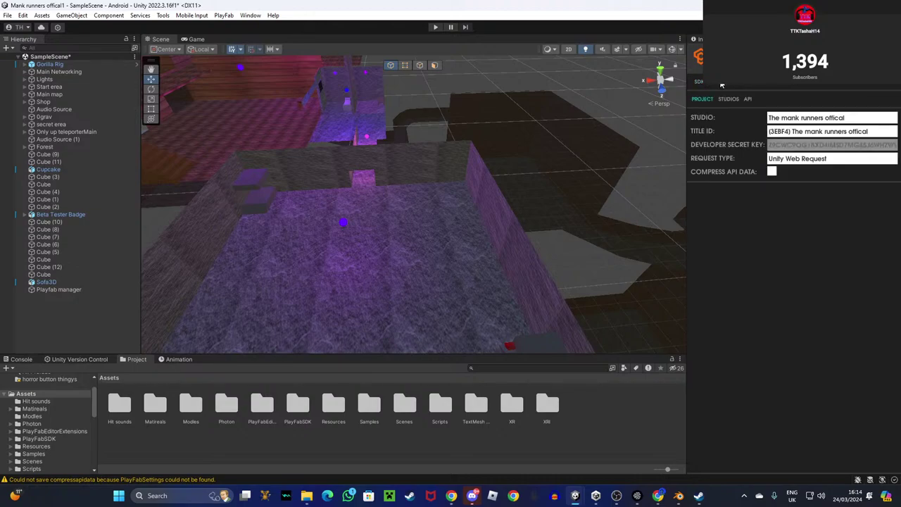
click(701, 85)
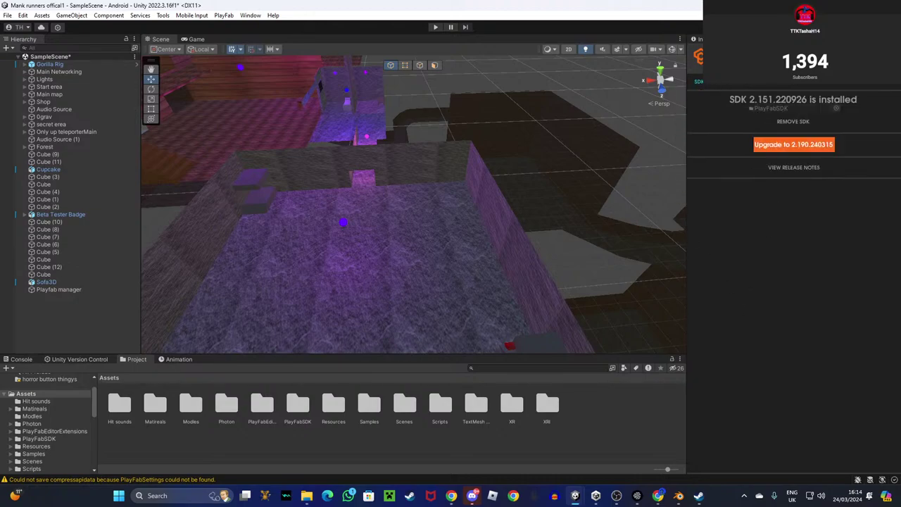
click(723, 86)
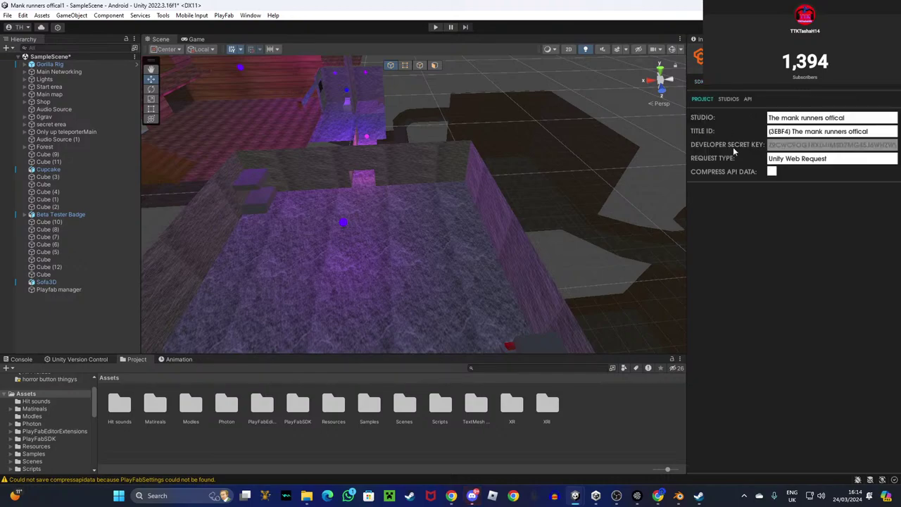
click(698, 82)
click(701, 41)
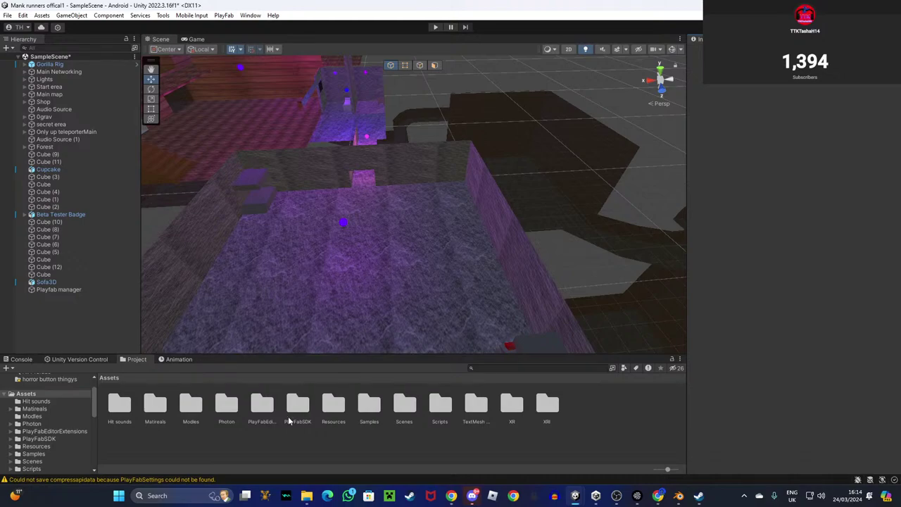
Import Copy of PlayFabManager.cs from Downloads into the project's Assets folder and minimise the Downloads window.
click(307, 495)
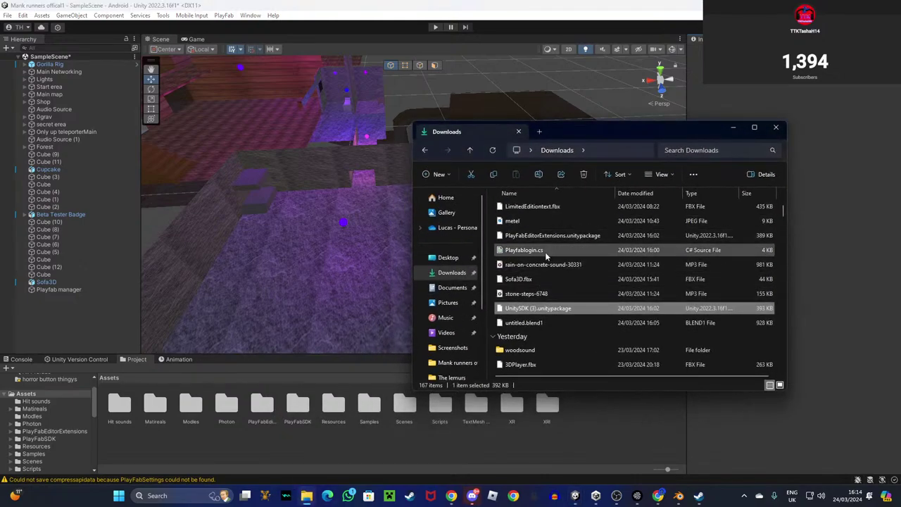
scroll(545, 252, up, 2)
scroll(543, 259, down, 1)
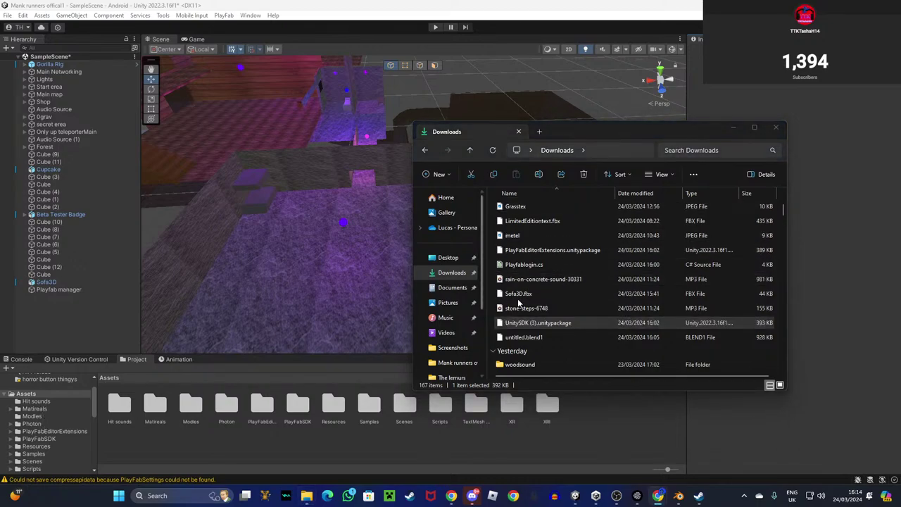
scroll(565, 264, up, 3)
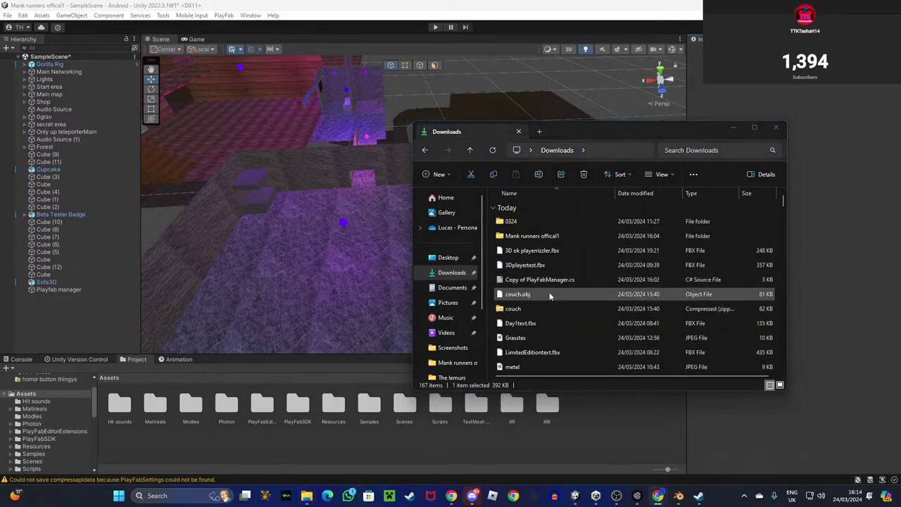
drag(549, 284, 169, 441)
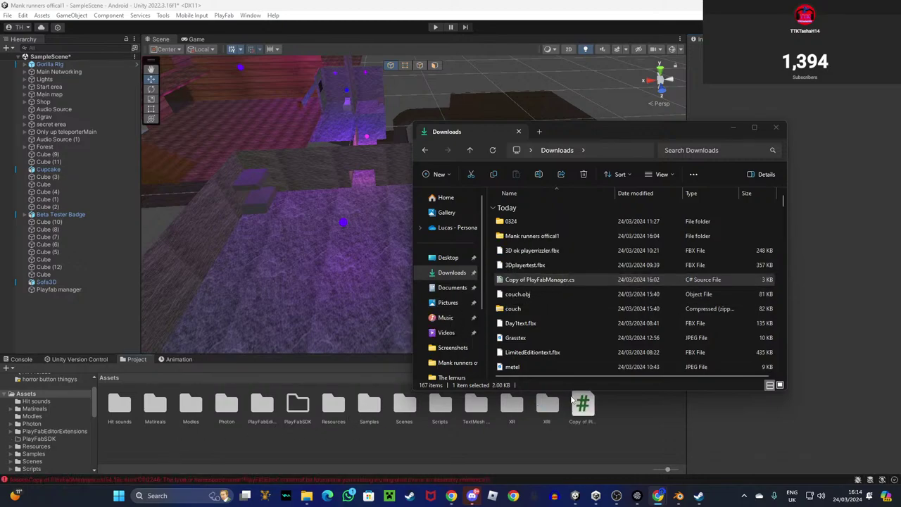
click(734, 127)
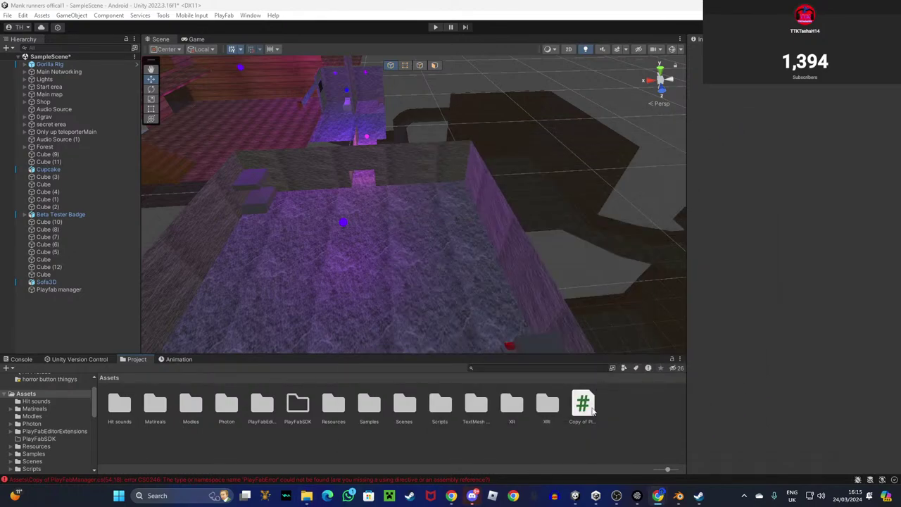
Examine the compile errors in the Console, open the PlayFabError one in the code editor, and return to Unity.
click(401, 480)
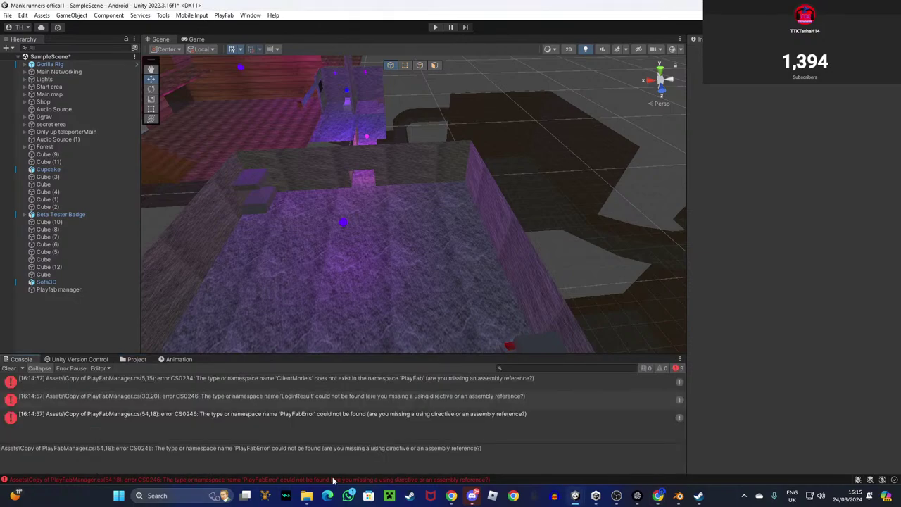
click(97, 401)
click(100, 414)
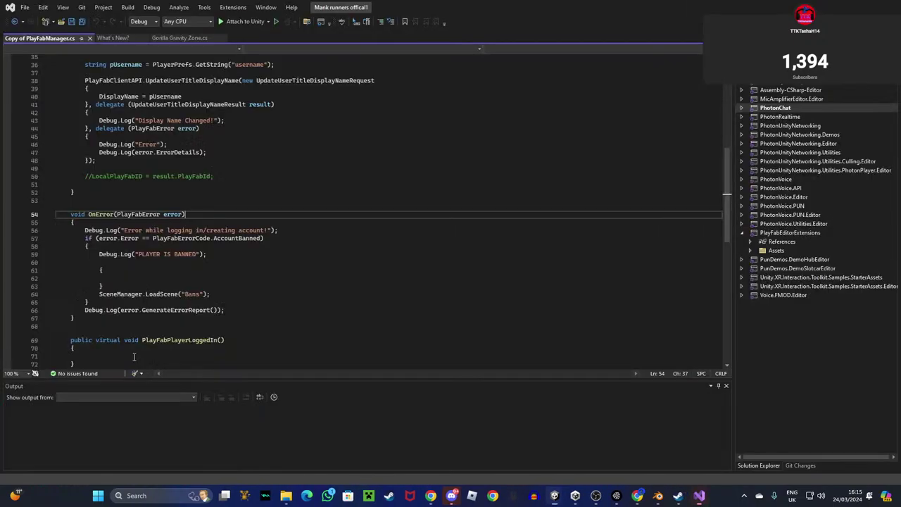
click(134, 357)
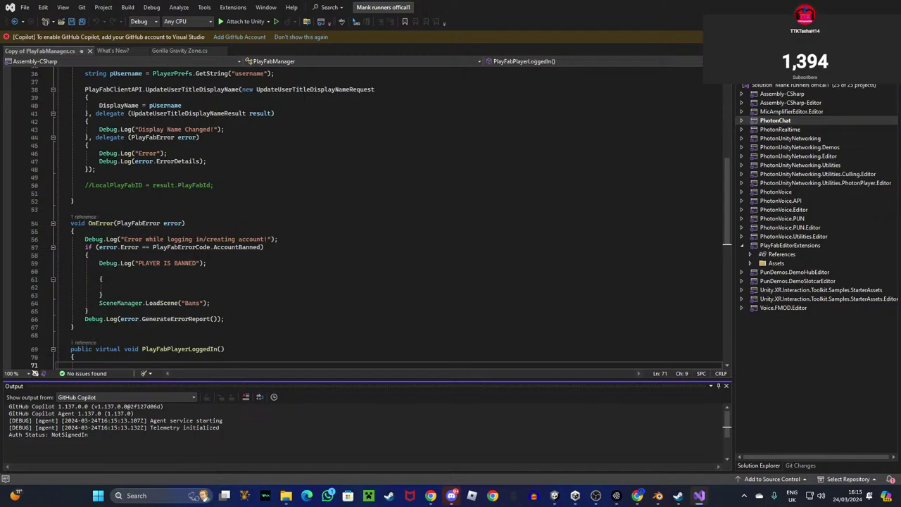
key(alt+Tab)
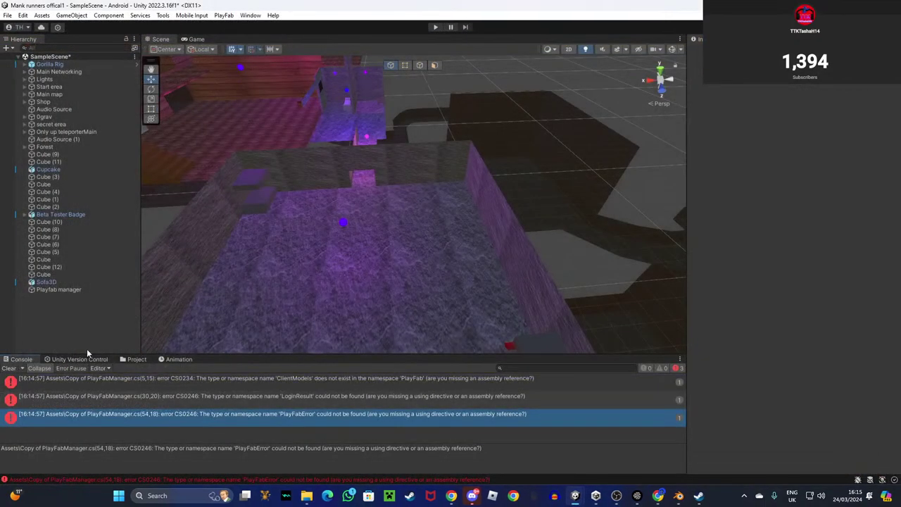
Rename the Copy of PlayFabManager script in the Assets folder to PlayFabManager and return to Unity.
click(136, 360)
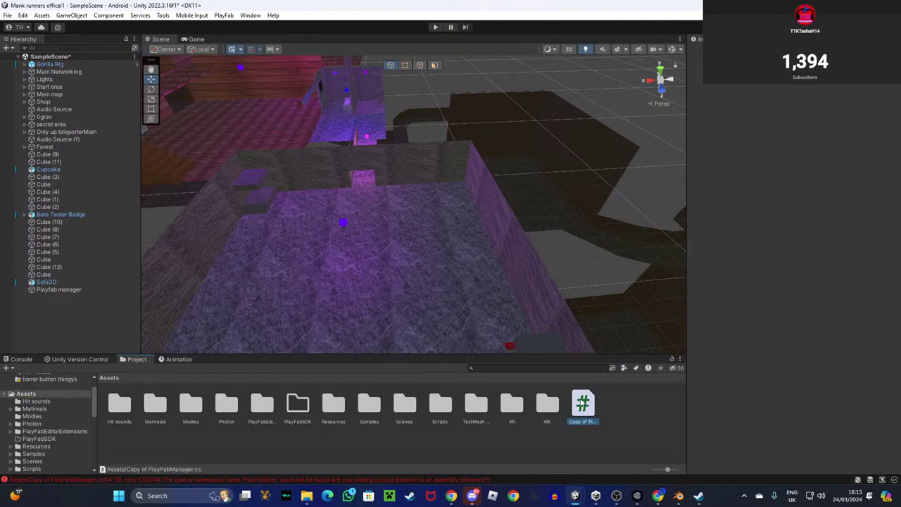
right_click(585, 413)
click(609, 167)
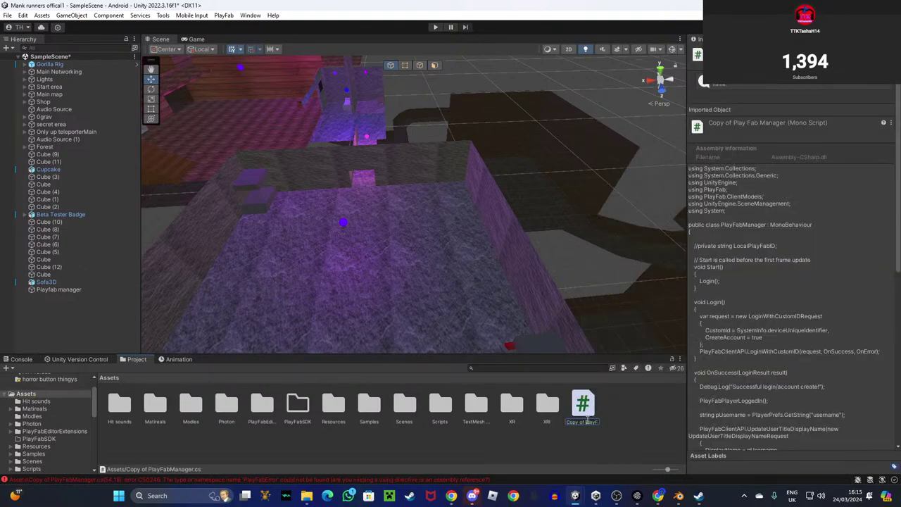
drag(587, 421, 567, 421)
key(BackSpace)
key(Return)
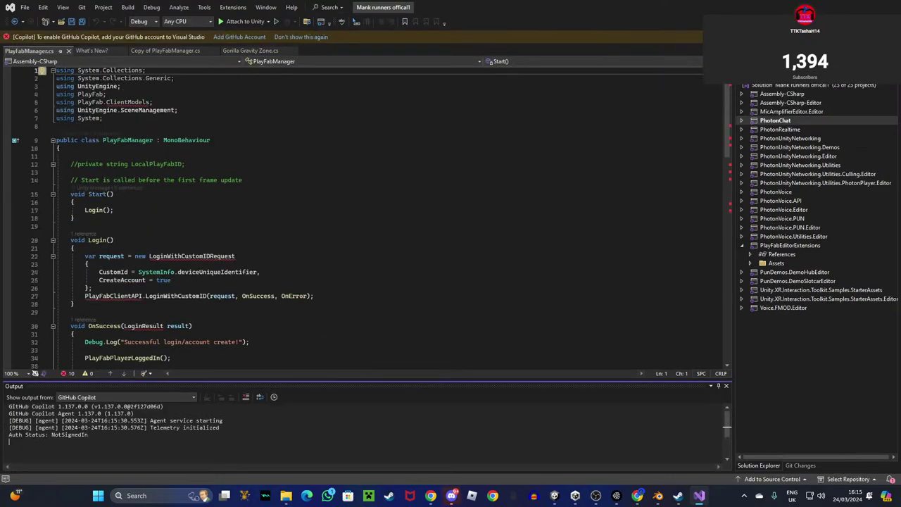
key(alt+Tab)
click(523, 449)
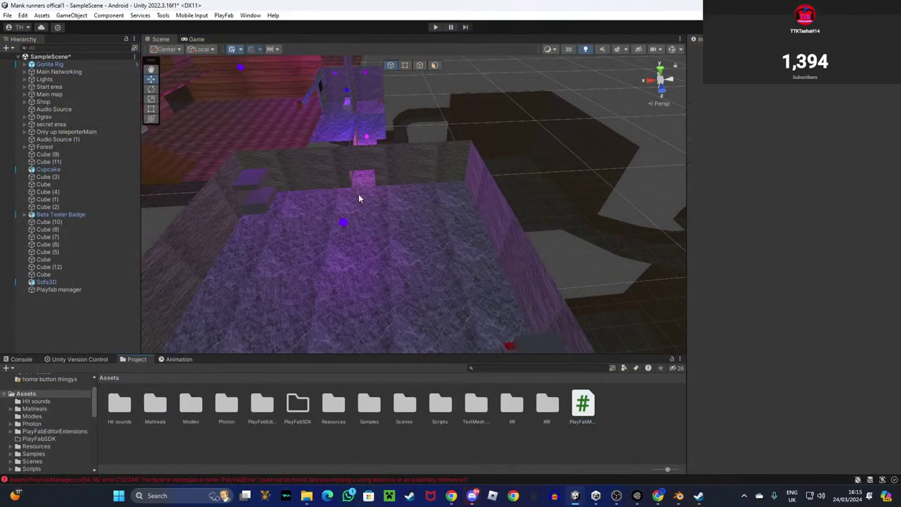
Move the PlayFabManager script into the Scripts folder and try to attach it to the Playfab manager object.
drag(577, 410, 445, 410)
double_click(441, 407)
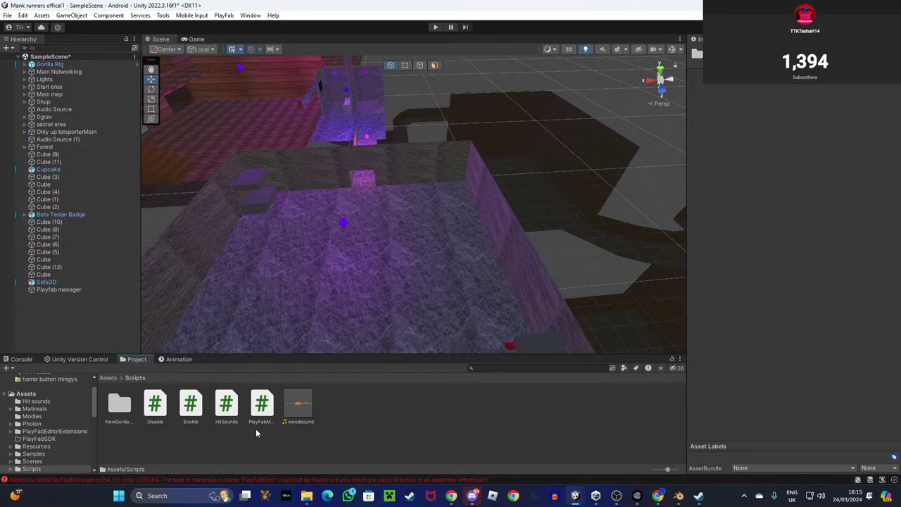
click(70, 290)
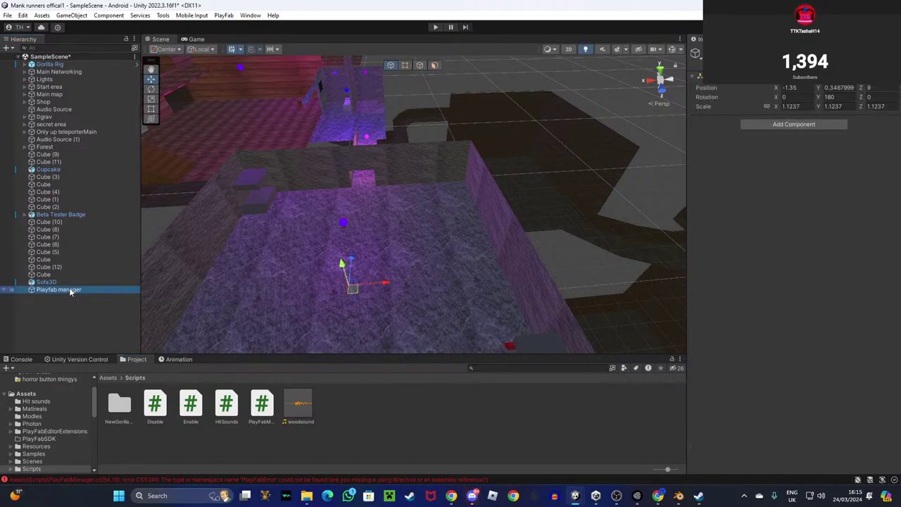
drag(261, 404, 729, 188)
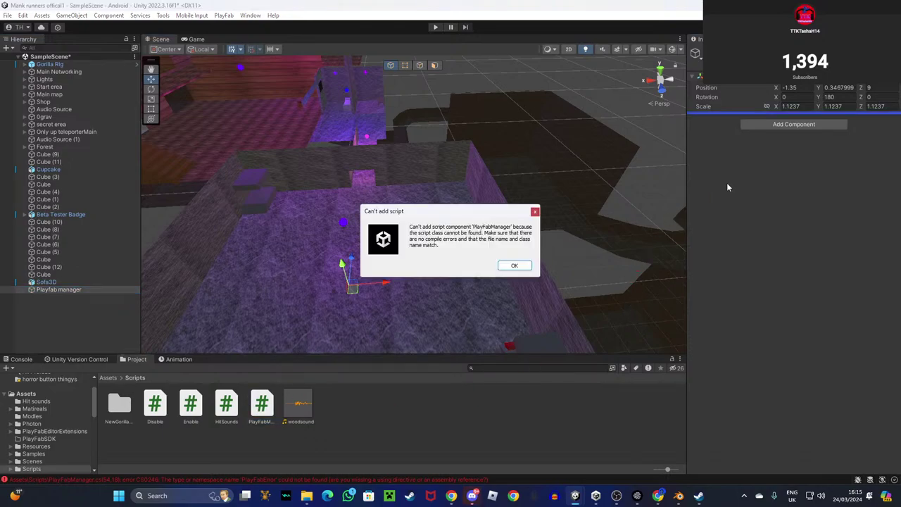
click(522, 267)
Delete the PlayFabManager script from the Scripts folder.
right_click(263, 410)
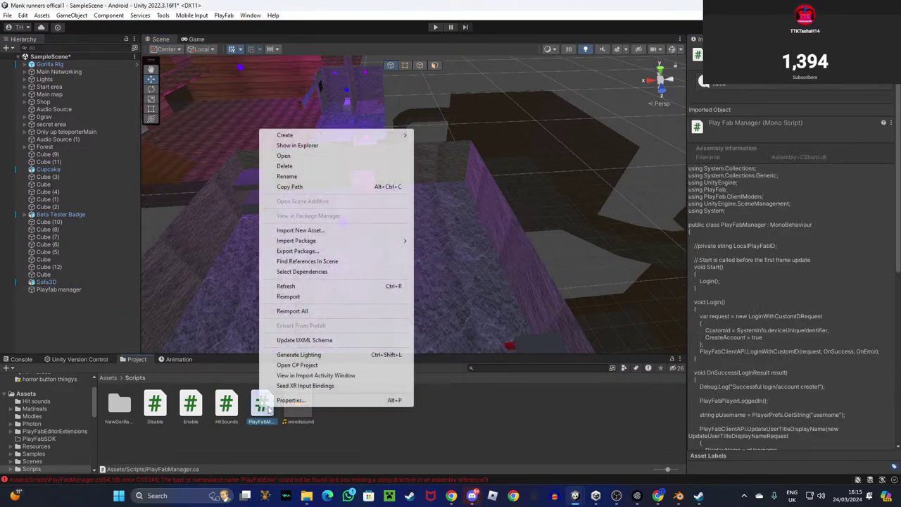
click(295, 167)
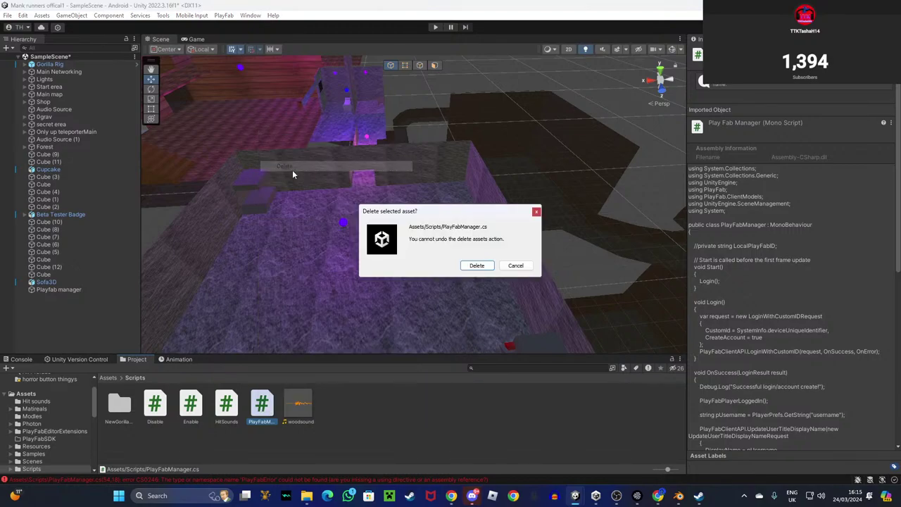
click(479, 265)
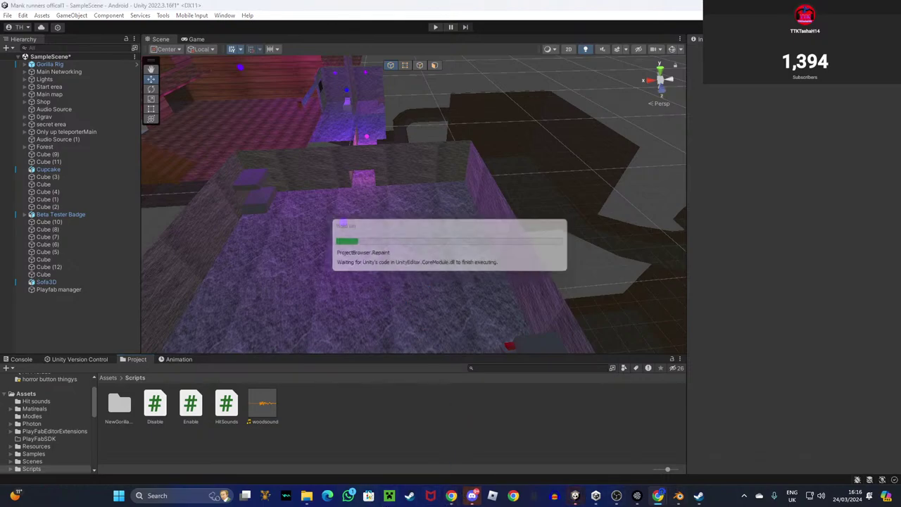
Close the Downloads window and try to install the PlayFab SDK through the PlayFab editor extensions.
click(307, 496)
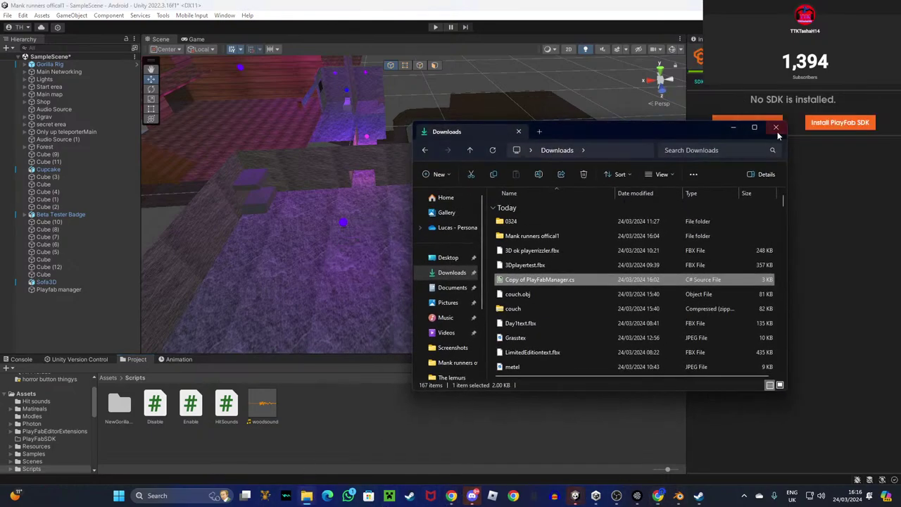
click(774, 133)
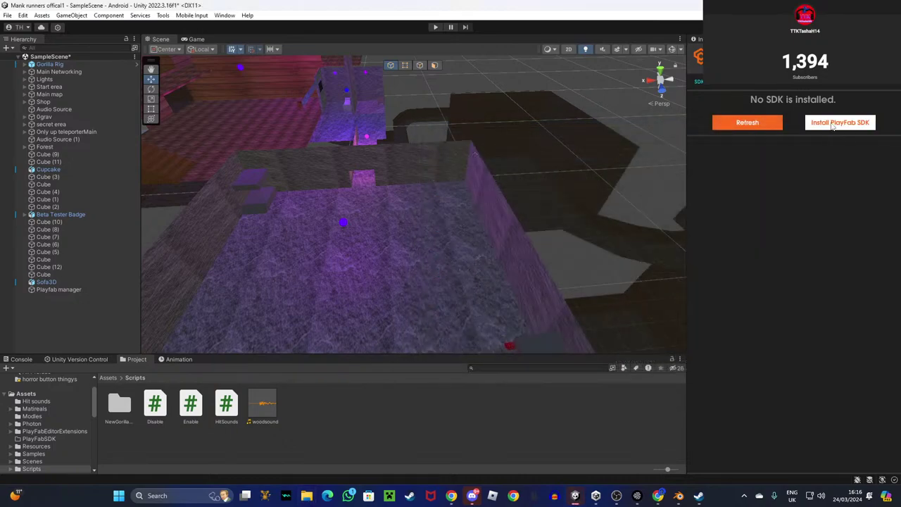
click(833, 125)
click(842, 124)
click(842, 124)
click(842, 124)
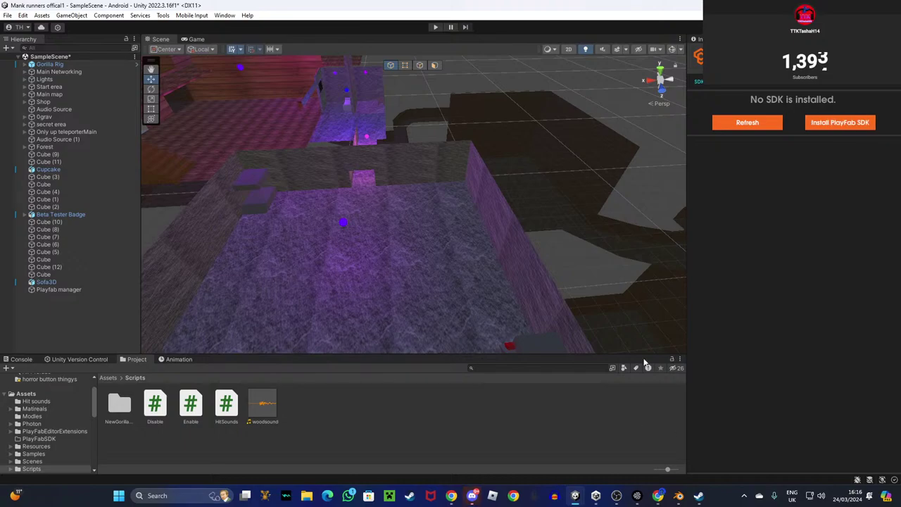
Import all items of UnitySDK (3).unitypackage from Downloads into the project.
mouse_move(675, 502)
click(306, 496)
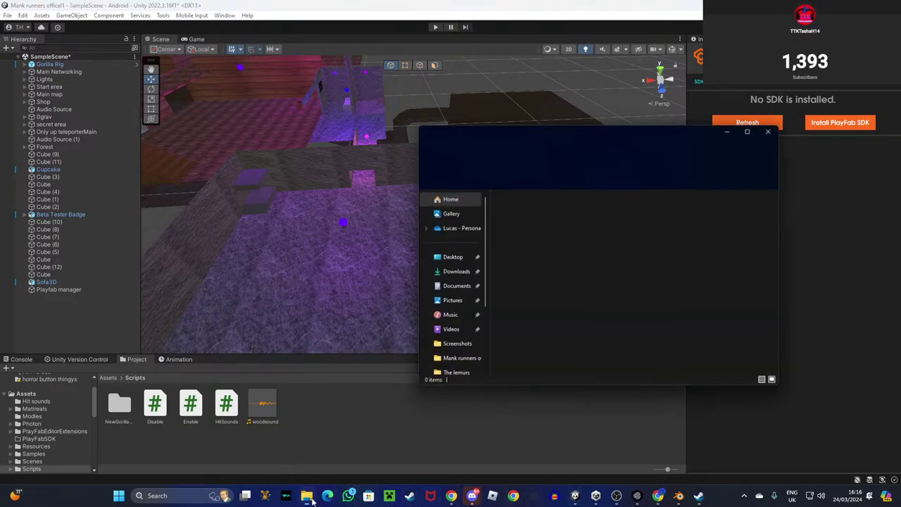
click(452, 287)
click(451, 273)
scroll(533, 265, down, 4)
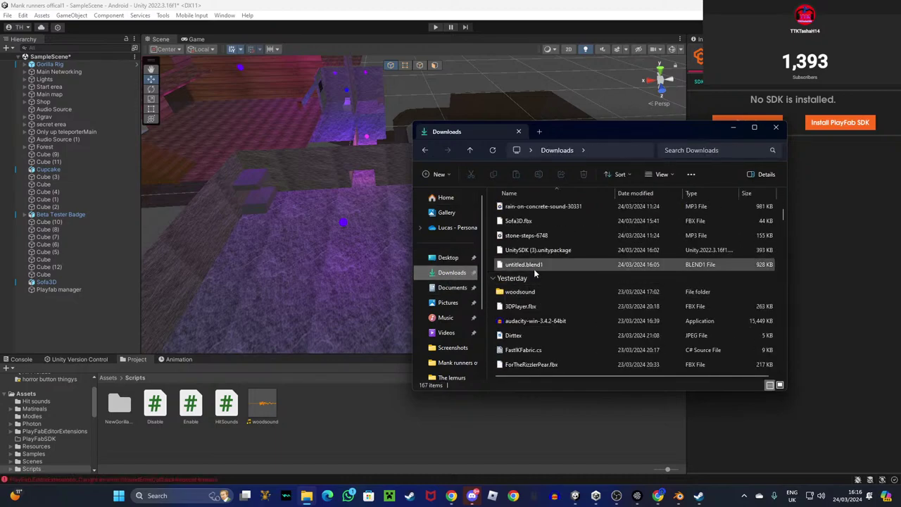
scroll(534, 269, up, 1)
drag(534, 299, 352, 427)
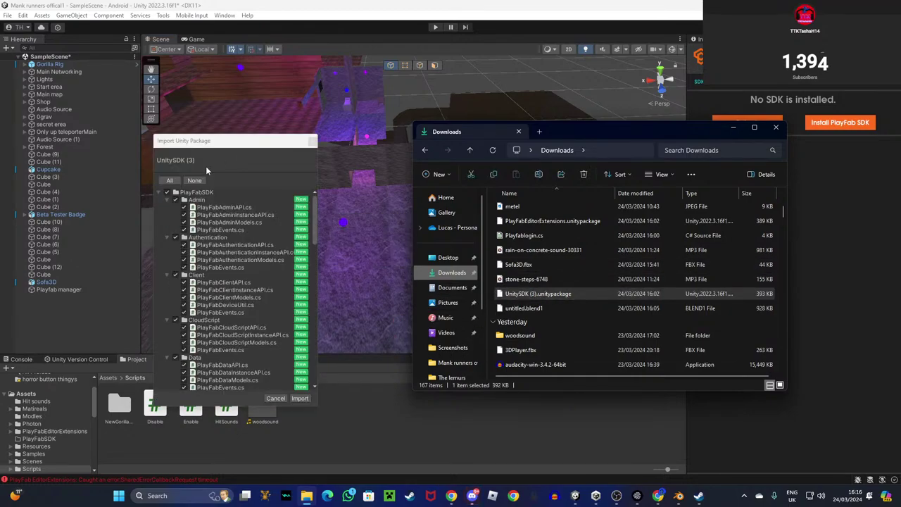
click(169, 181)
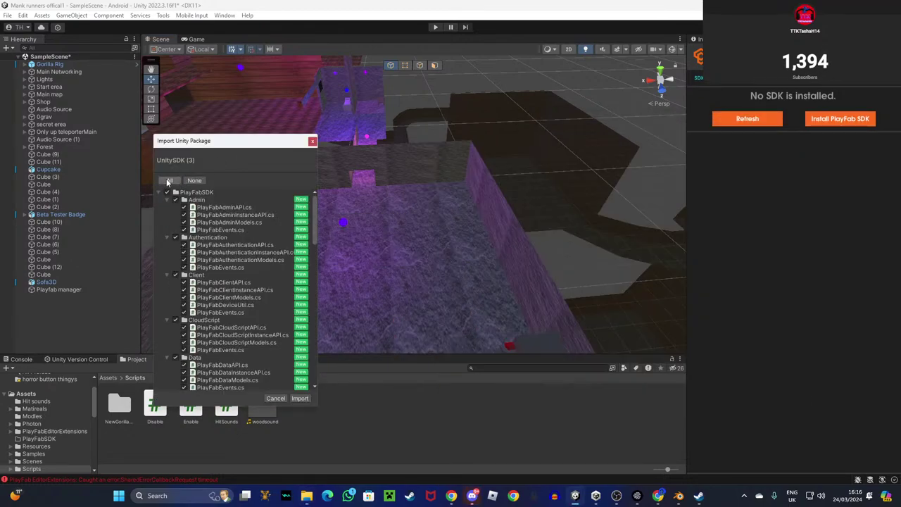
click(300, 398)
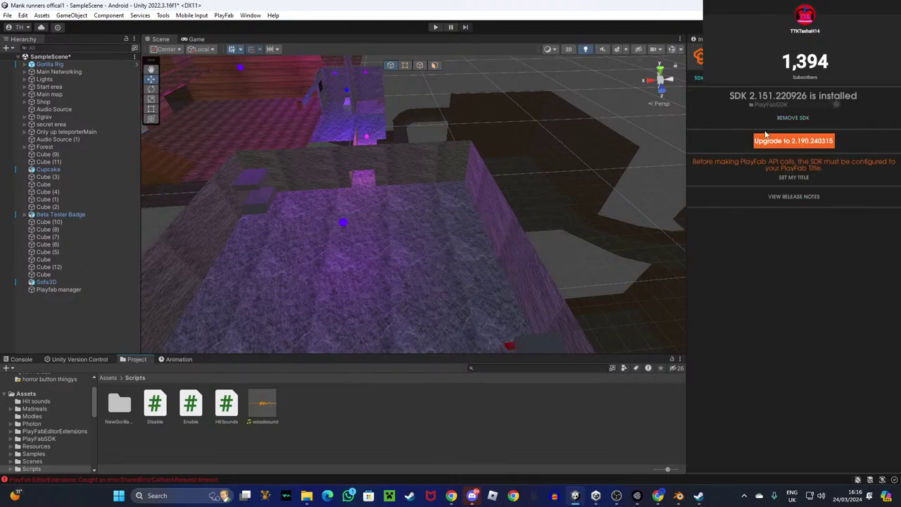
Set the PlayFab project's studio to The mank runners offical.
click(727, 78)
click(809, 139)
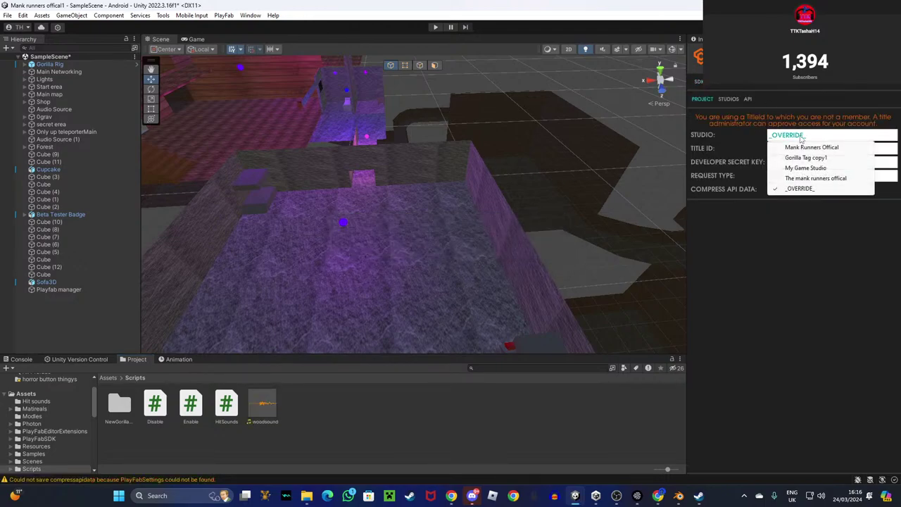
click(809, 178)
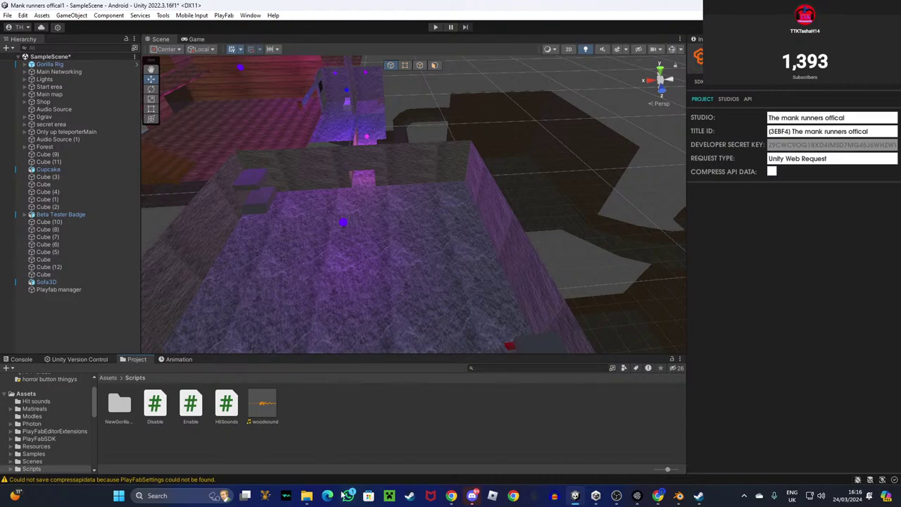
Rename Copy of PlayFabManager.cs in the Downloads folder to PlayFabManager.cs.
click(307, 496)
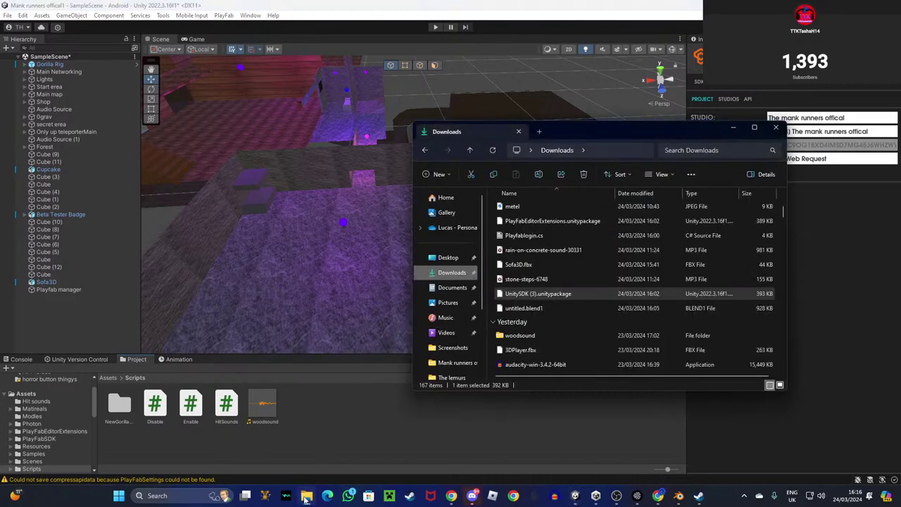
scroll(547, 282, up, 4)
click(540, 281)
click(538, 173)
click(525, 280)
drag(526, 280, 504, 280)
key(BackSpace)
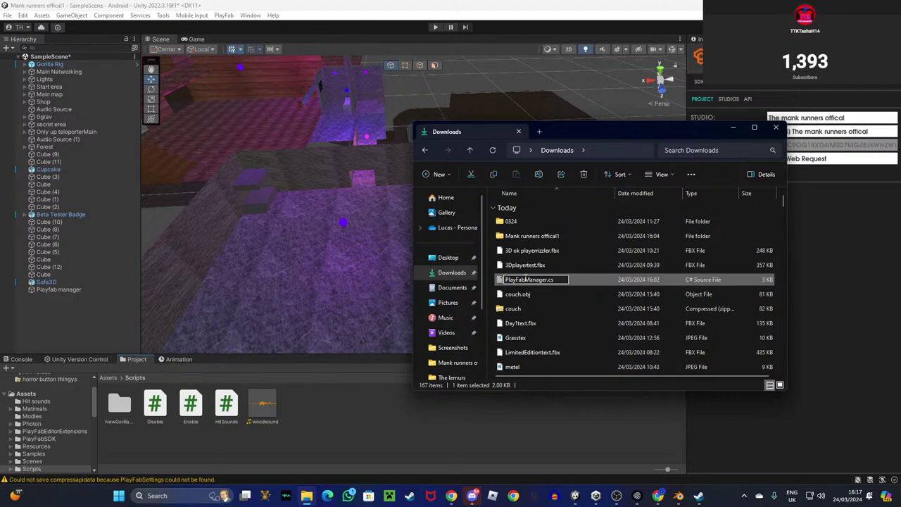
key(Return)
Import PlayFabManager.cs from Downloads into the Scripts folder and attach the script to the Playfab manager object.
drag(544, 282, 319, 425)
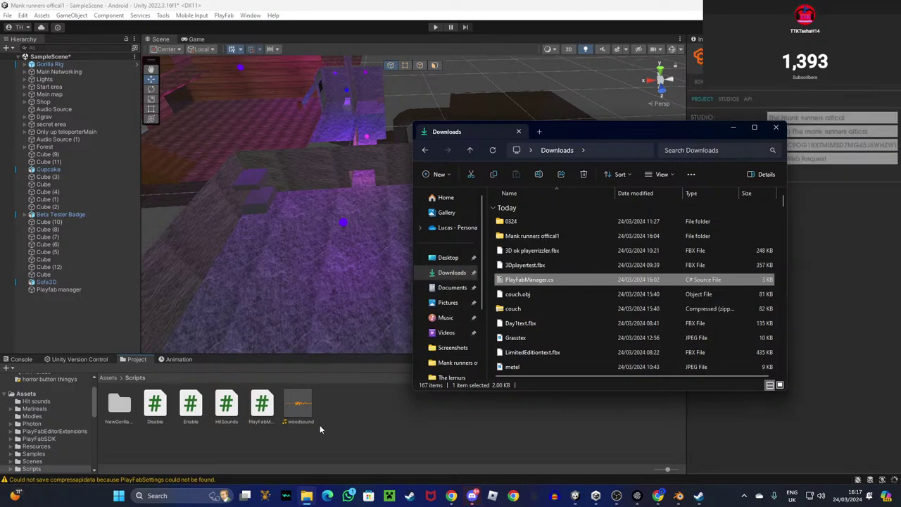
click(733, 127)
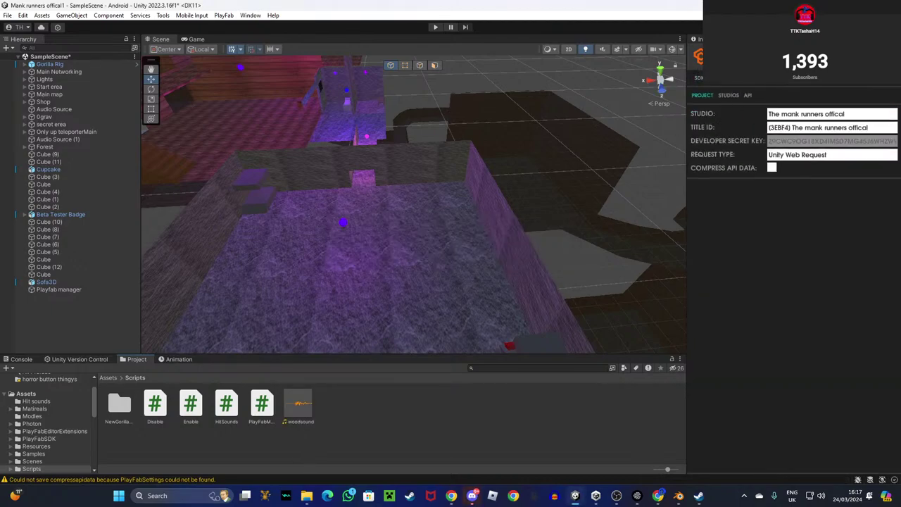
click(700, 39)
click(48, 291)
drag(259, 416, 775, 288)
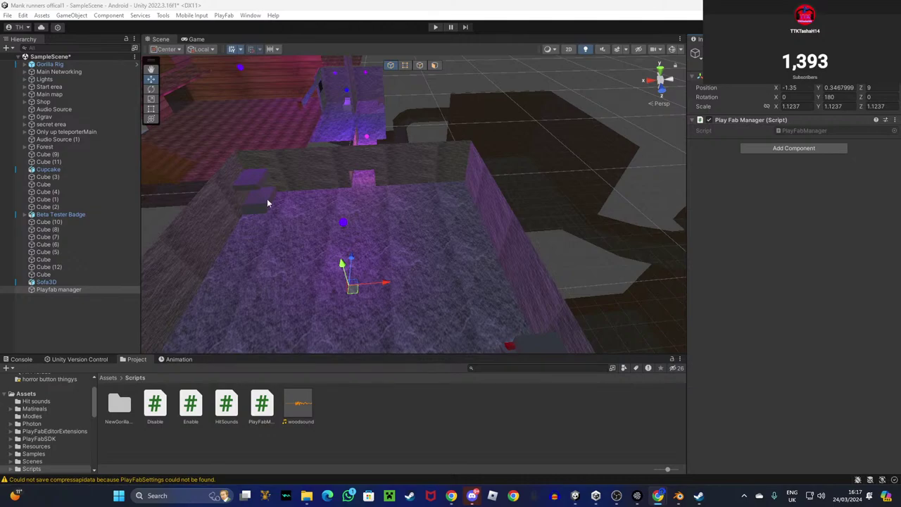
Rename Copy of getBanReason.cs in the Downloads folder to getBanReason.cs.
click(306, 495)
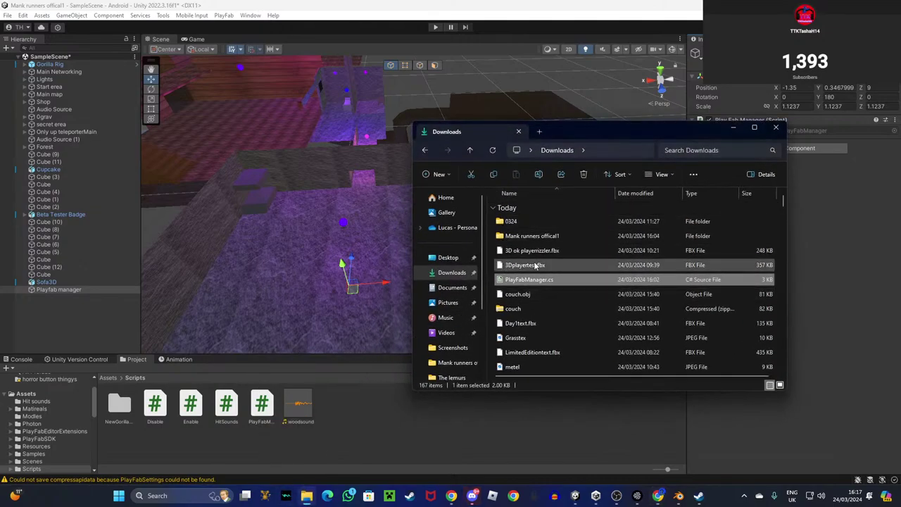
scroll(531, 271, down, 1)
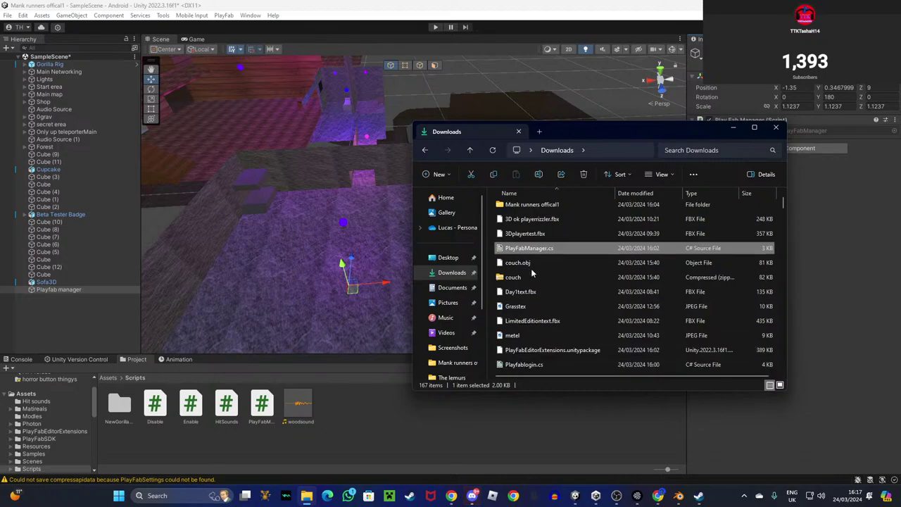
scroll(528, 281, down, 1)
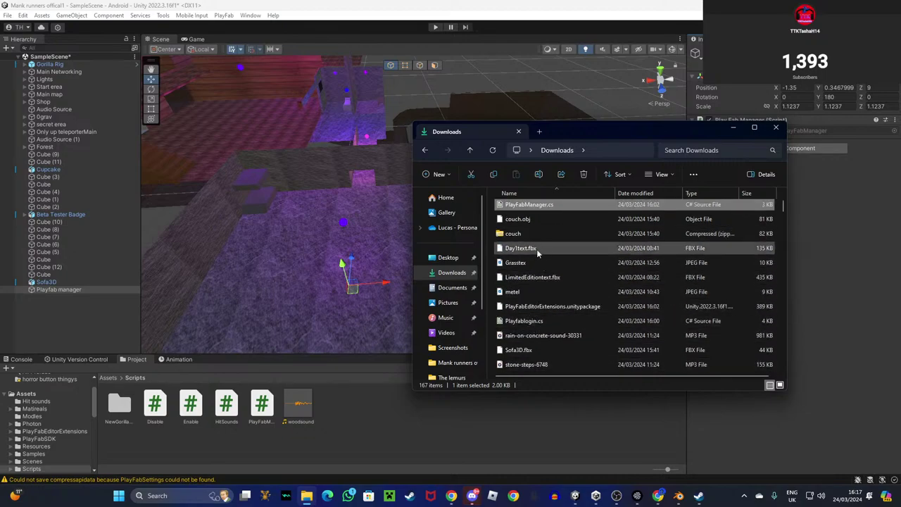
scroll(537, 264, down, 1)
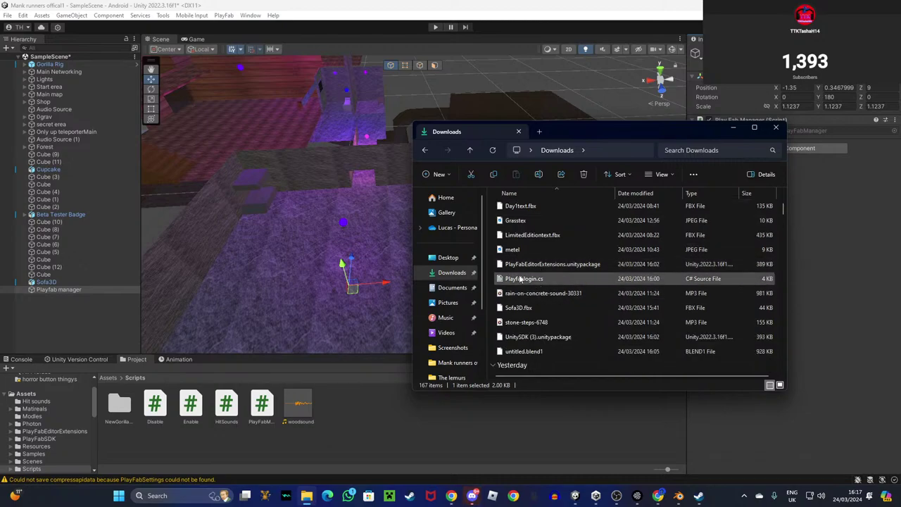
scroll(530, 276, up, 3)
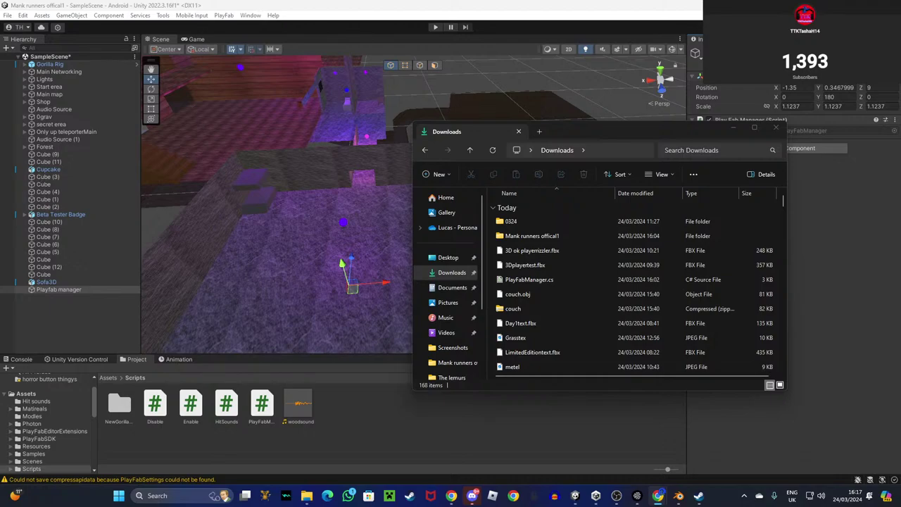
click(443, 273)
click(543, 281)
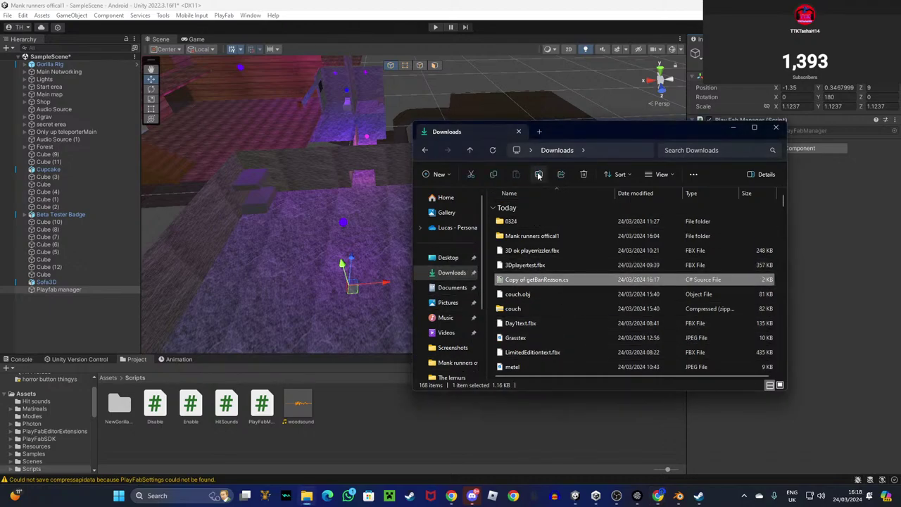
click(539, 174)
click(527, 280)
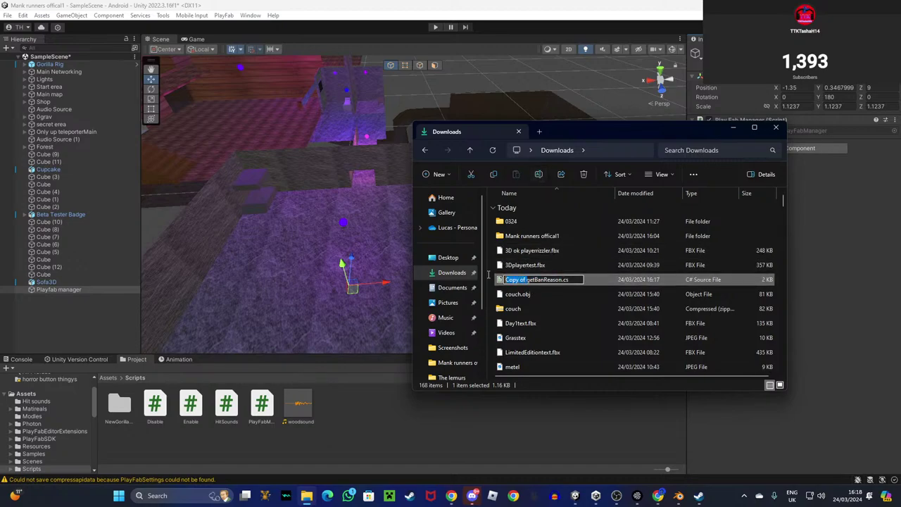
key(BackSpace)
key(BackSpace)
key(BackSpace)
key(BackSpace)
key(BackSpace)
key(BackSpace)
key(BackSpace)
key(BackSpace)
key(Return)
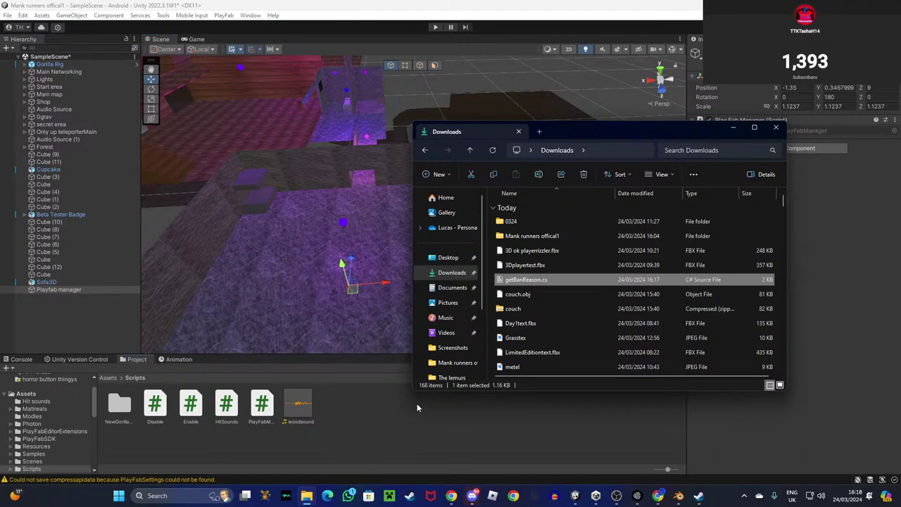
Import getBanReason.cs from Downloads into the Scripts folder and attach the script to the Playfab manager object.
click(733, 128)
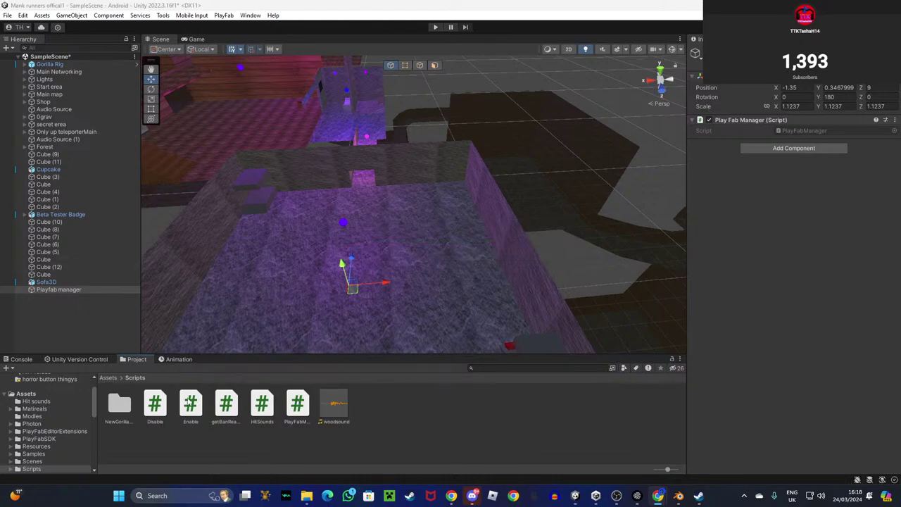
drag(225, 407, 783, 227)
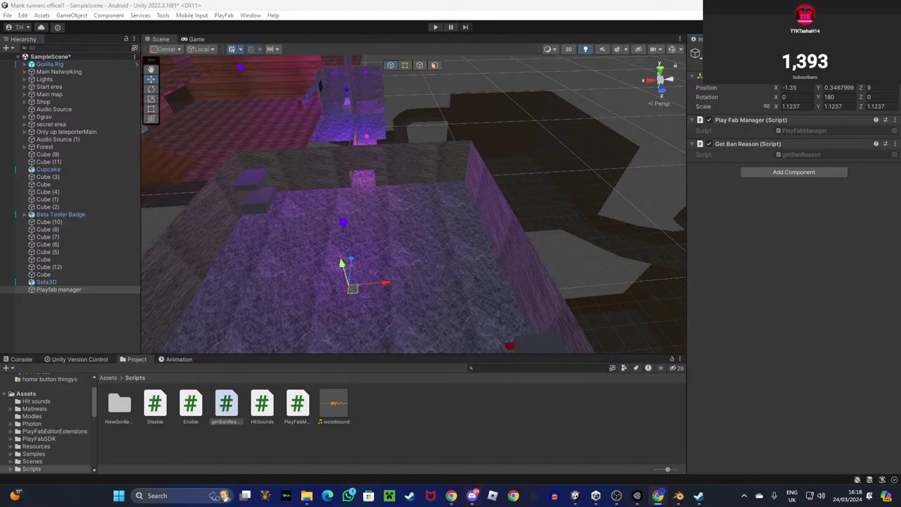
Open the Scenes folder in the project's assets.
click(38, 394)
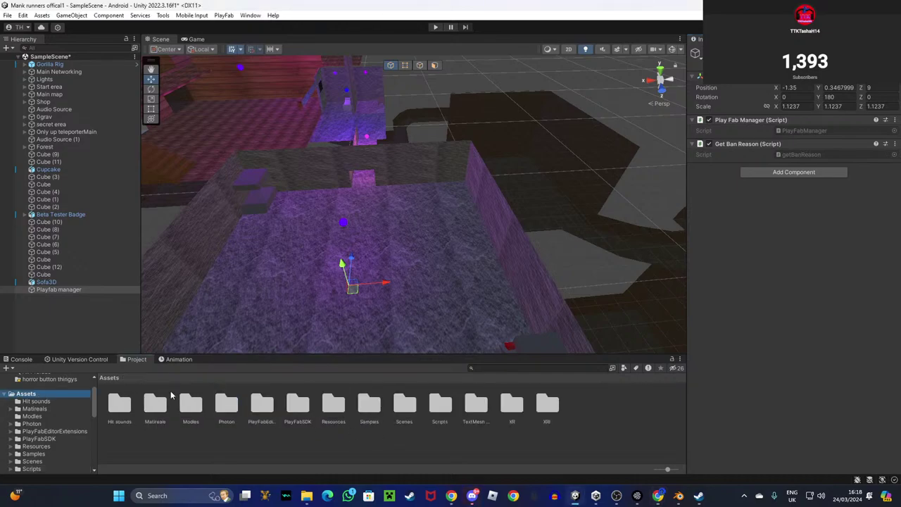
click(405, 407)
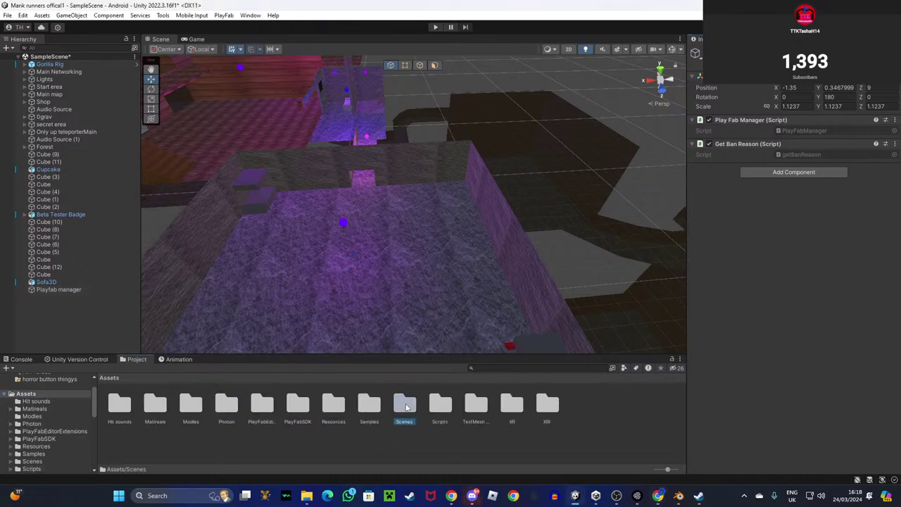
double_click(406, 407)
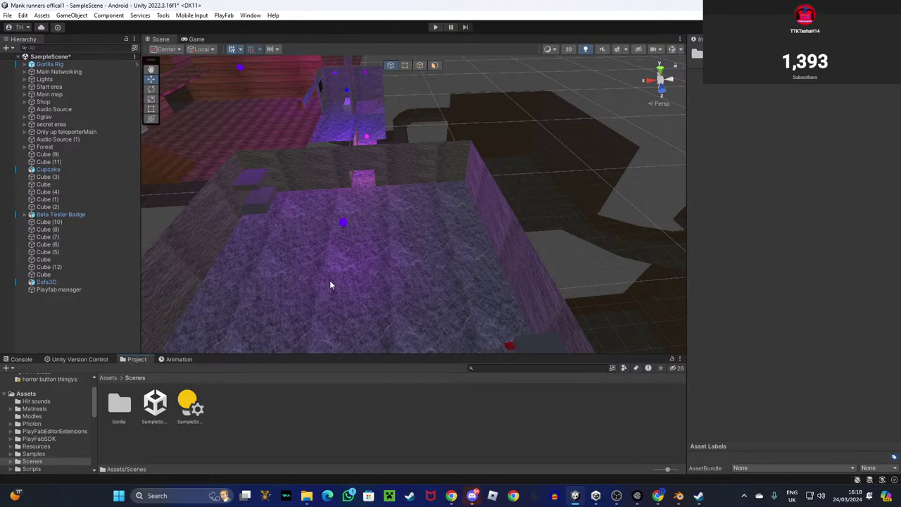
right_drag(395, 251, 326, 267)
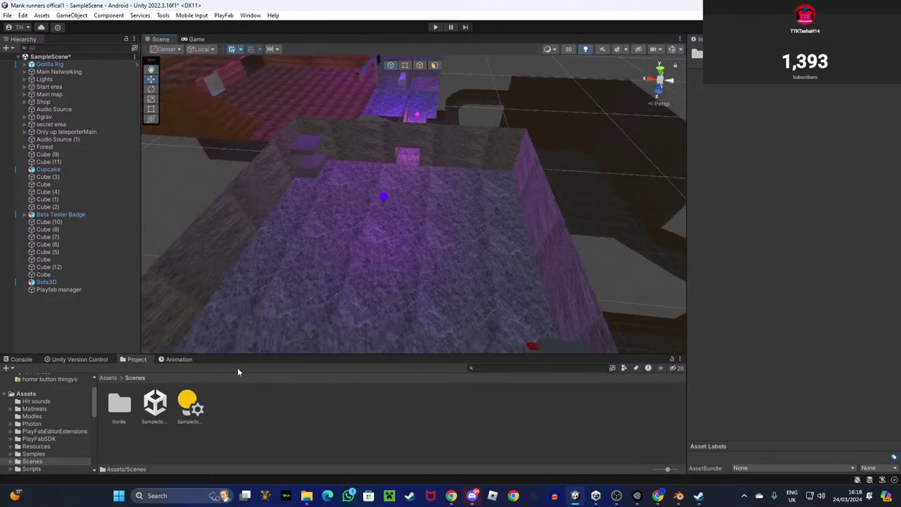
right_click(217, 409)
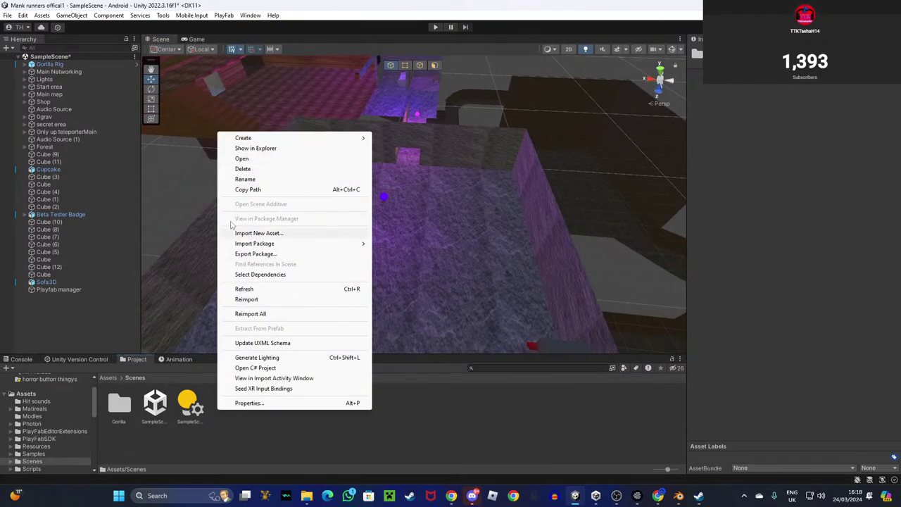
mouse_move(255, 138)
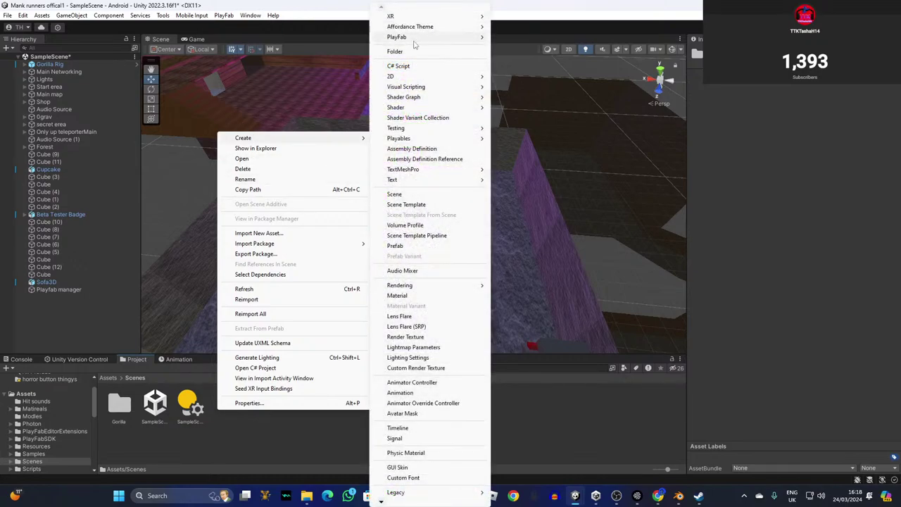
click(640, 483)
right_click(218, 426)
mouse_move(251, 154)
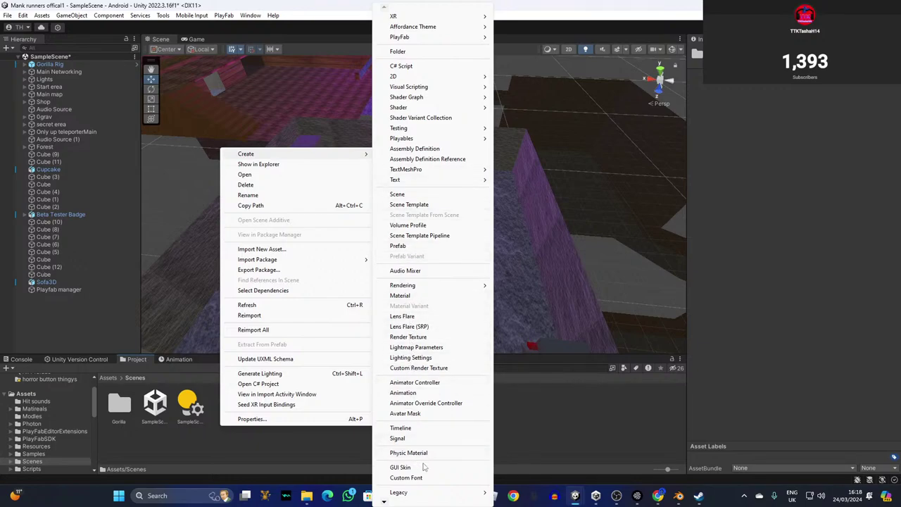
click(565, 436)
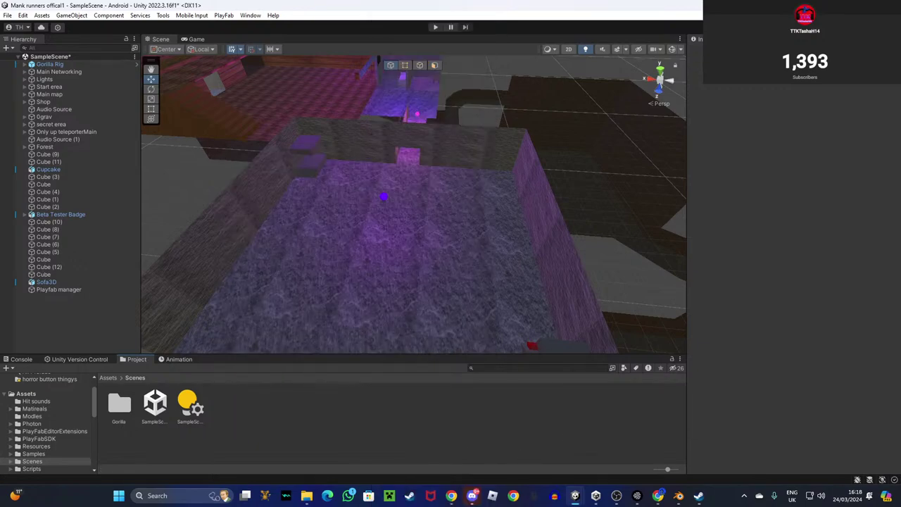
click(335, 441)
Create a new scene named Bans in the Scenes folder.
right_click(283, 446)
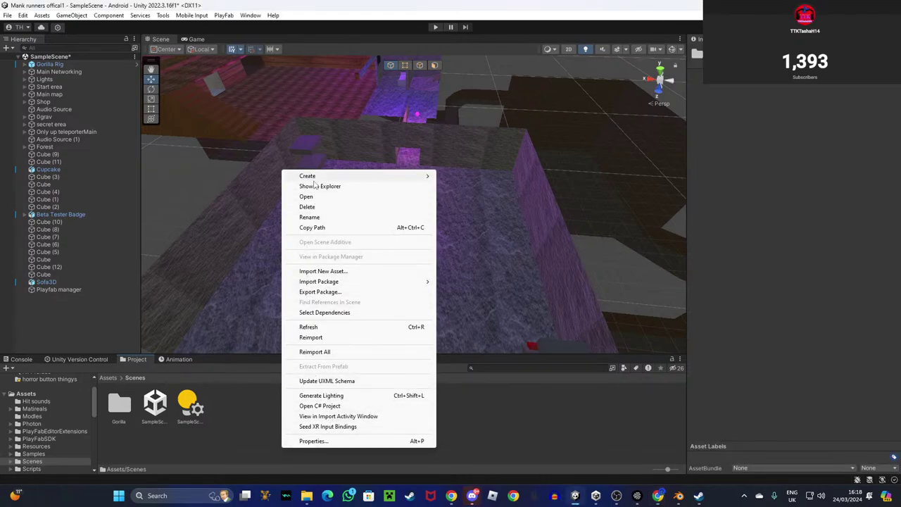
mouse_move(314, 176)
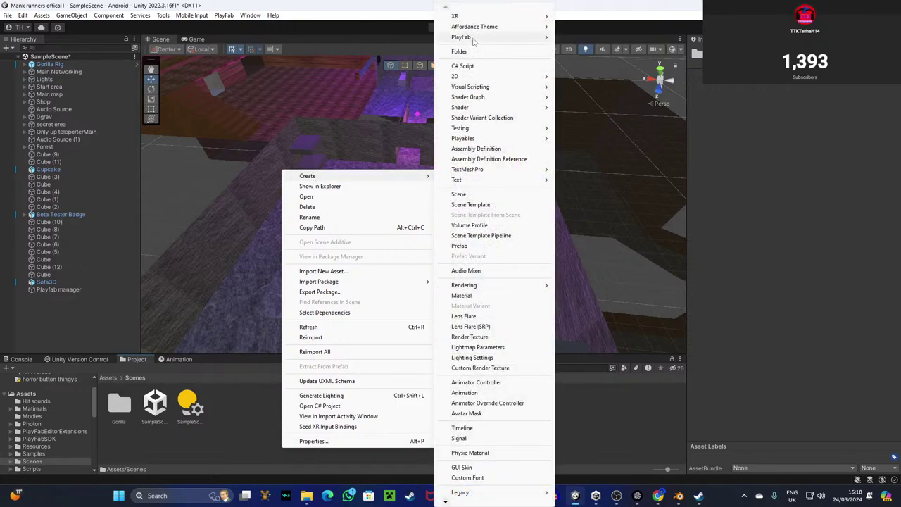
mouse_move(475, 31)
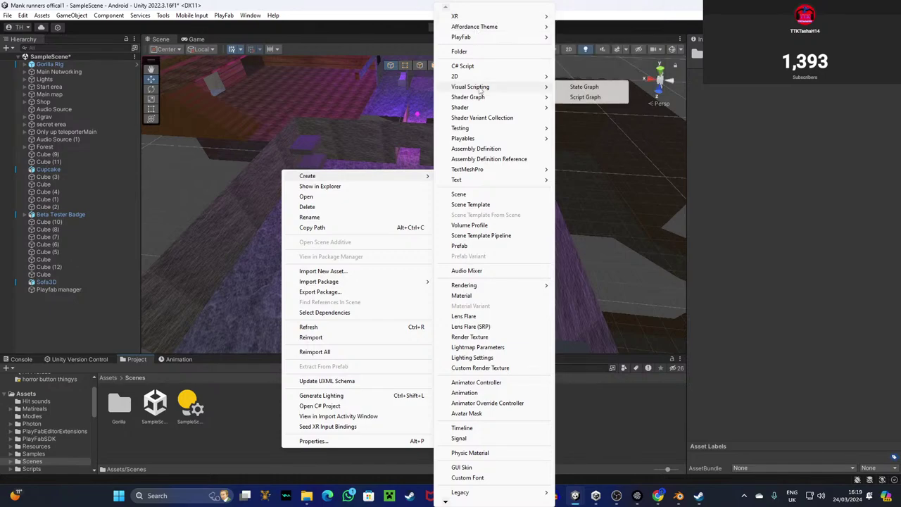
click(485, 195)
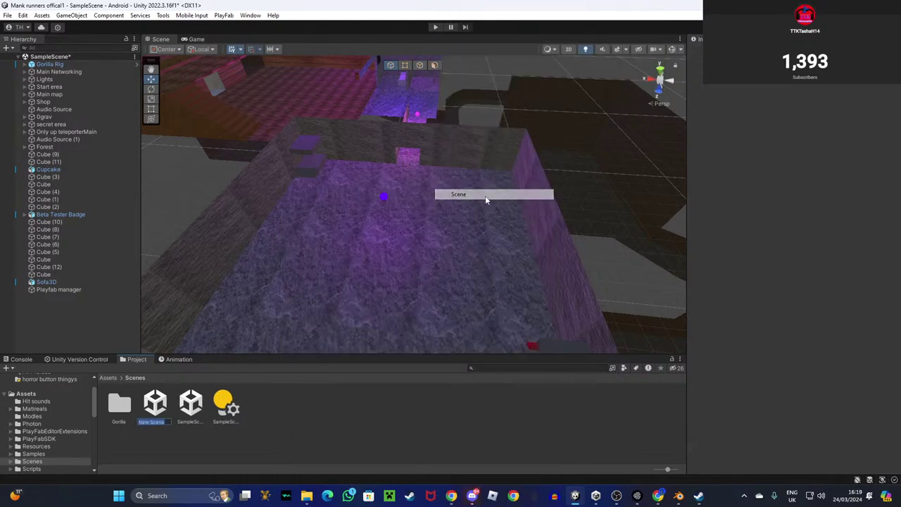
text(Bans)
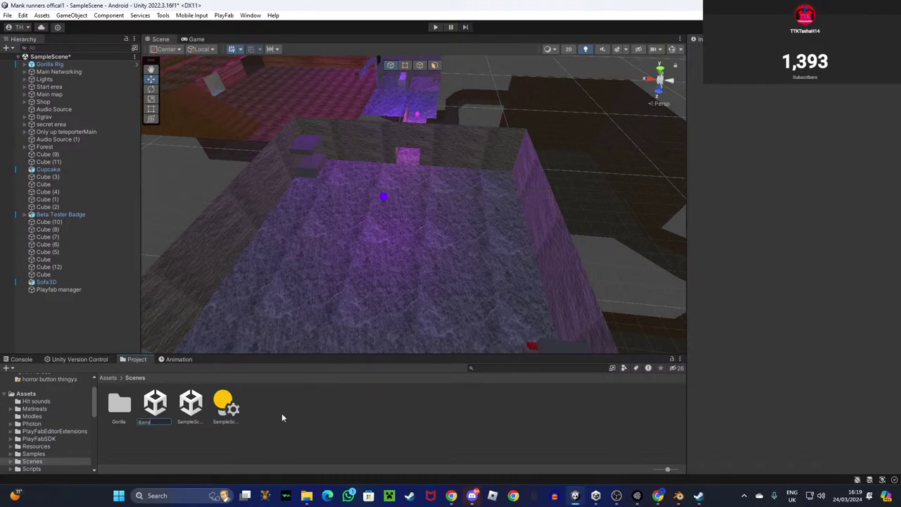
key(Return)
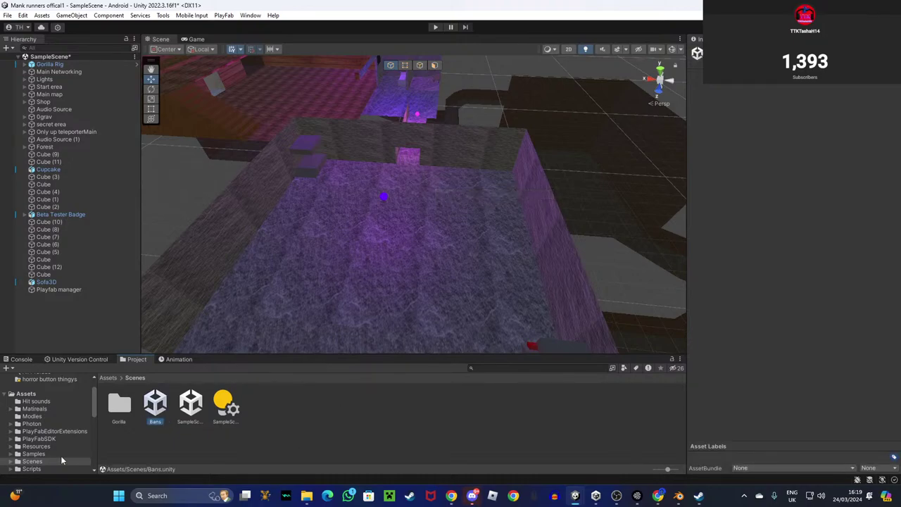
Open the Bans scene, saving the changes made to SampleScene.
double_click(155, 403)
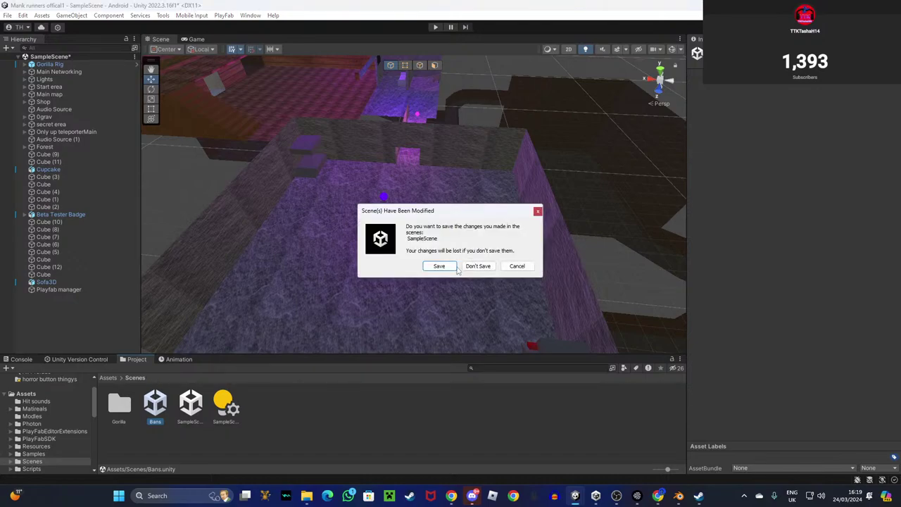
click(452, 266)
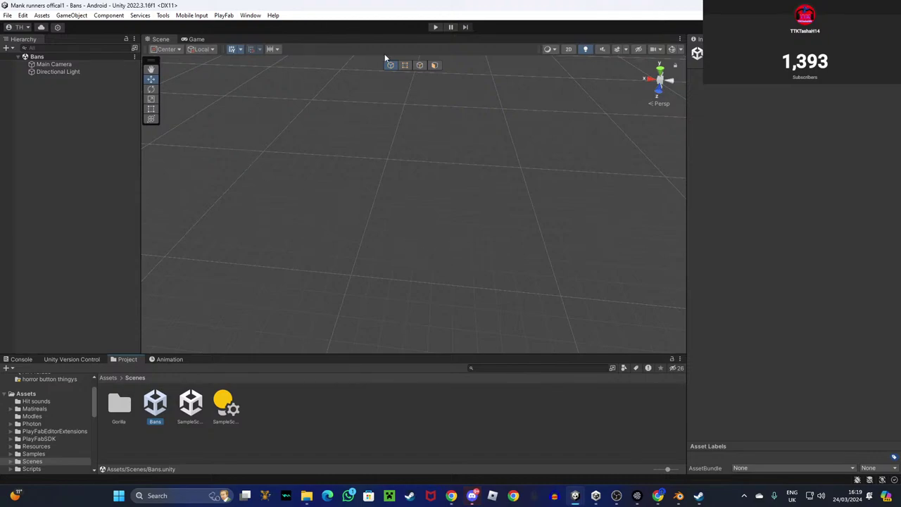
Delete the Main Camera and Directional Light from the Bans scene.
click(44, 64)
shift+click(51, 71)
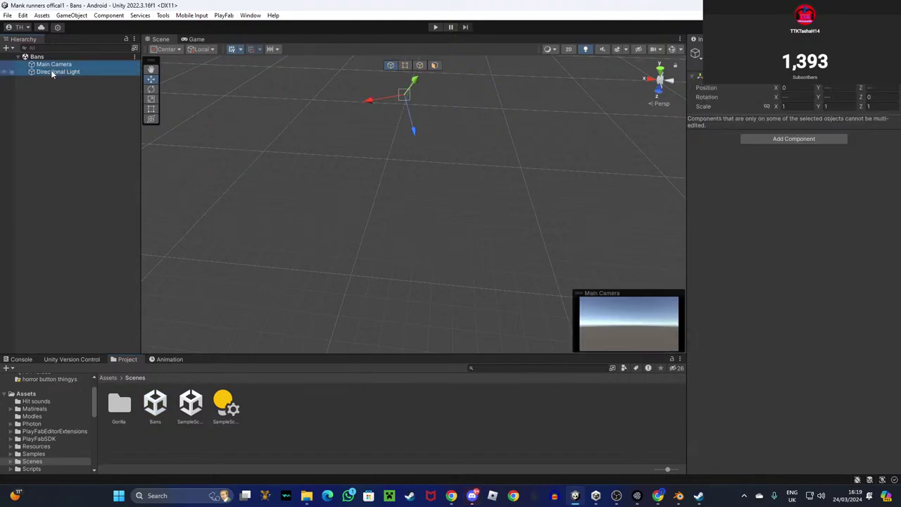
right_click(88, 75)
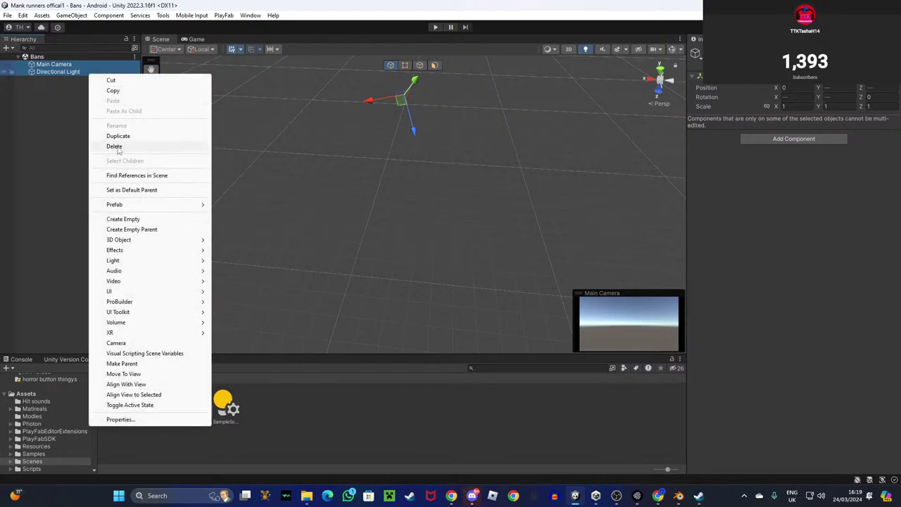
click(114, 147)
right_drag(412, 272, 396, 218)
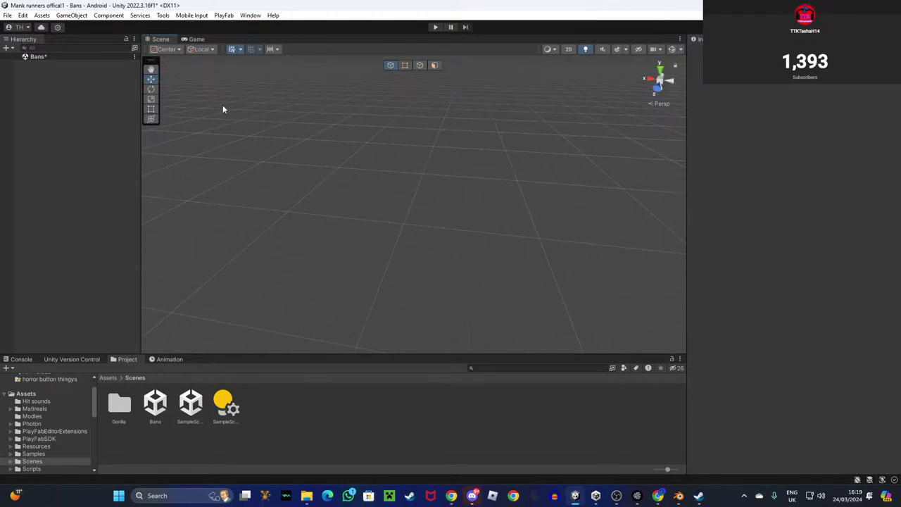
click(197, 39)
click(166, 40)
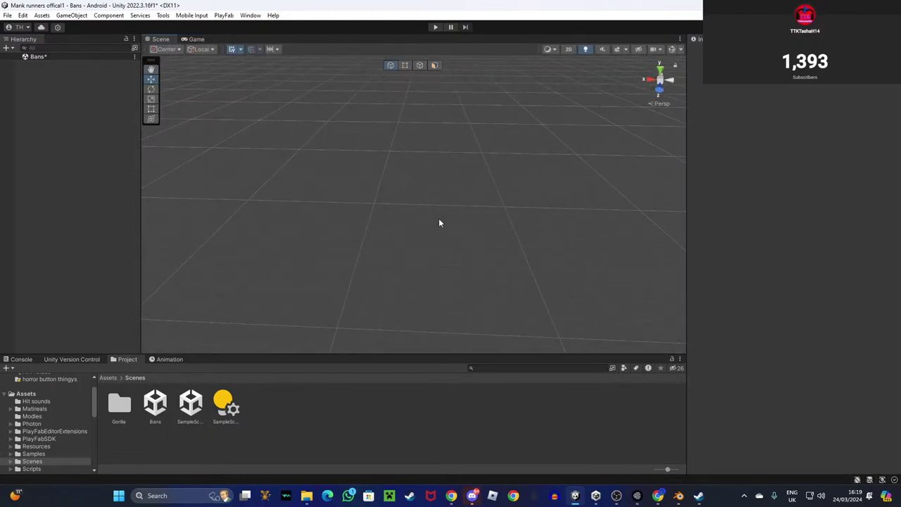
click(8, 16)
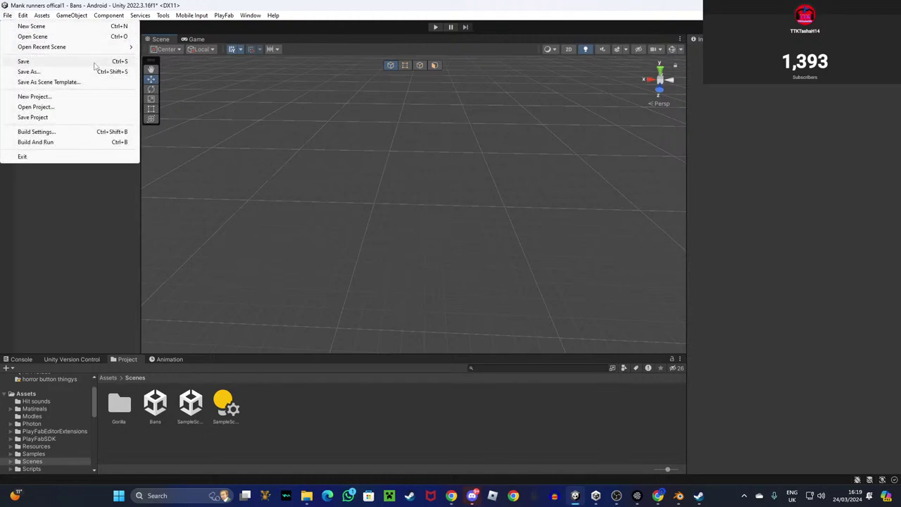
click(56, 195)
Add a 3D cube to the Bans scene and set its position to 0, 0, 0.
click(7, 50)
mouse_move(40, 82)
click(167, 81)
mouse_move(478, 145)
right_down()
mouse_move(483, 155)
mouse_move(375, 175)
mouse_move(286, 227)
mouse_move(371, 185)
mouse_move(439, 166)
mouse_move(497, 167)
mouse_move(473, 161)
right_up()
key(w)
text(0)
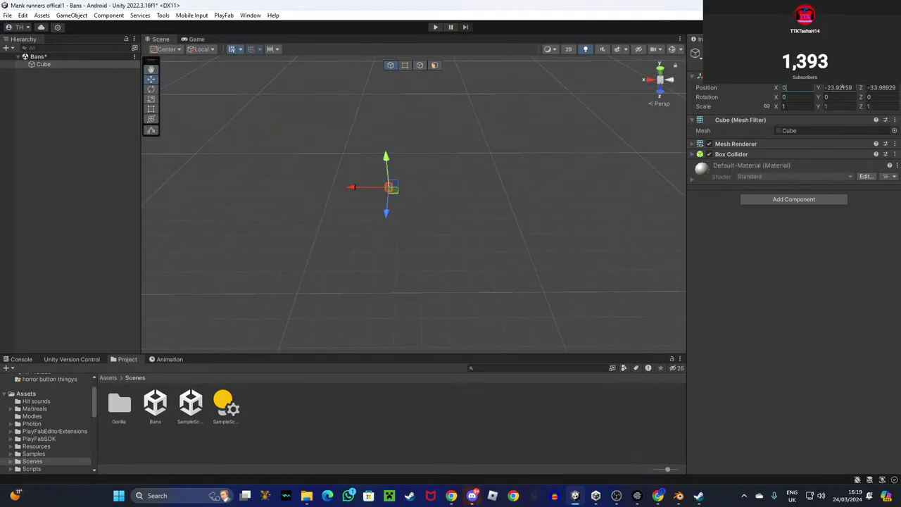
key(Tab)
text(0)
key(Tab)
text(0)
Scale the cube into a flat floor about 52.9 along X and 49 along Z.
right_drag(639, 193, 226, 72)
right_drag(483, 175, 484, 222)
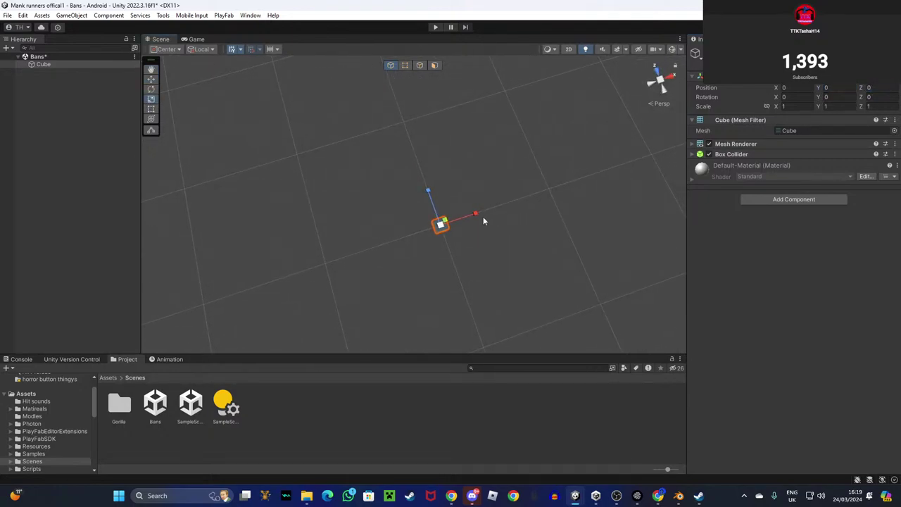
drag(473, 218, 525, 205)
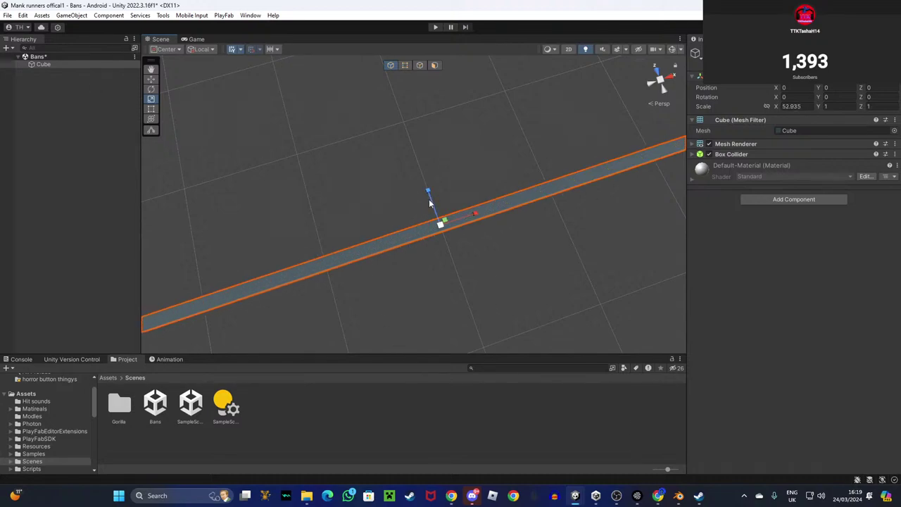
drag(433, 205, 557, 177)
drag(449, 100, 448, 96)
right_drag(531, 309, 461, 130)
right_drag(268, 143, 500, 123)
right_drag(404, 192, 387, 212)
key(w)
Copy the floor cube, rotate the copy to -90 on X, and move it to Z 22.39 as the first wall.
right_click(99, 63)
right_click(82, 102)
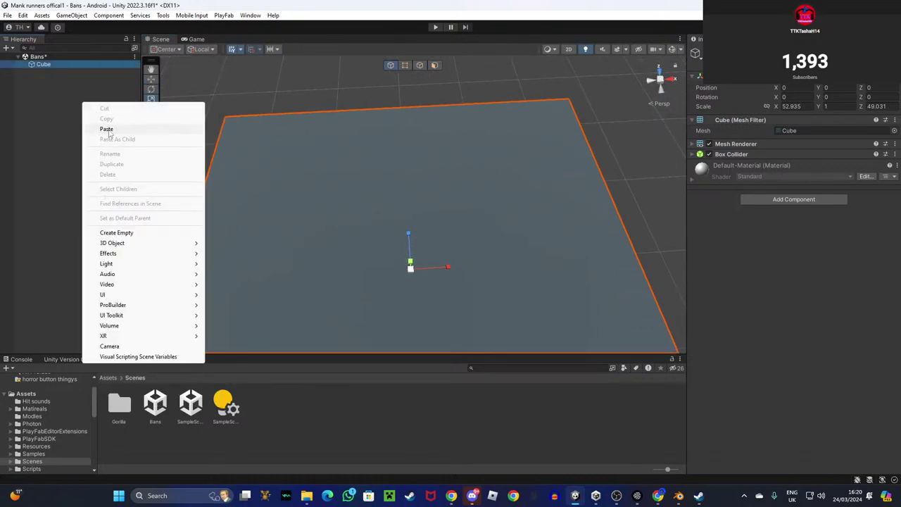
click(106, 129)
click(151, 88)
drag(408, 268, 393, 386)
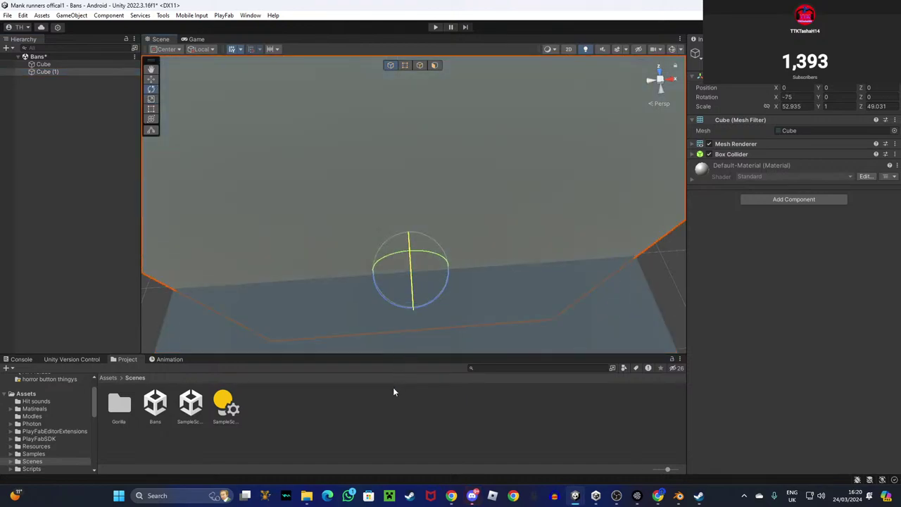
right_drag(462, 230, 183, 86)
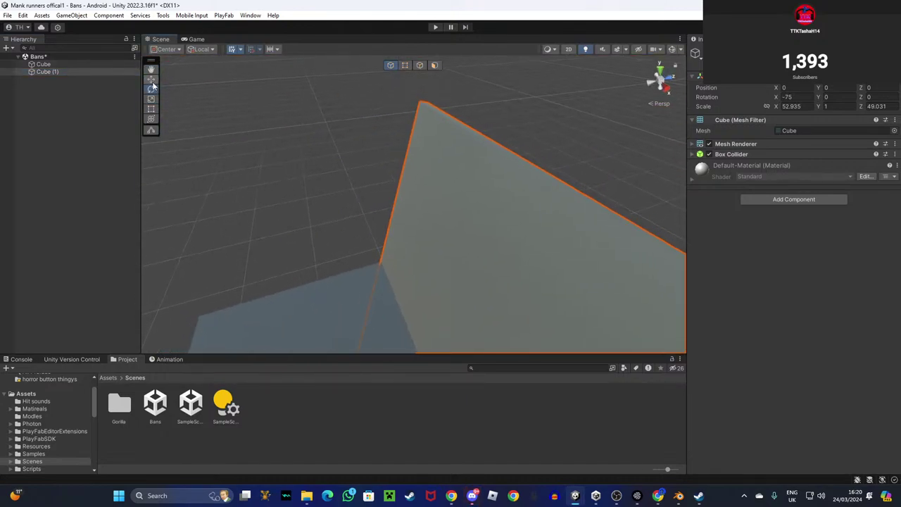
right_drag(341, 100, 326, 217)
drag(473, 304, 597, 254)
click(150, 79)
key(f)
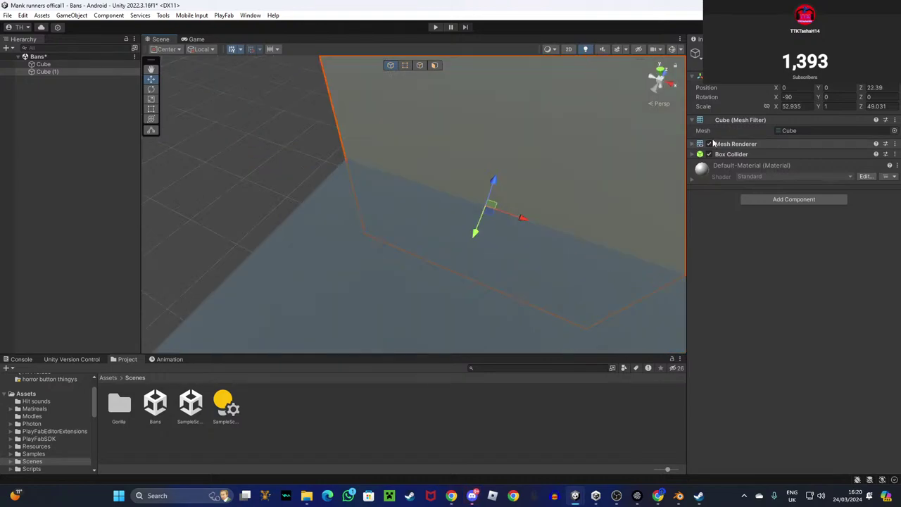
Copy the wall, rotate the copy to -90 on Z, and move it to X -23.87 along the adjacent floor edge.
right_click(67, 71)
click(86, 90)
right_click(73, 84)
click(97, 113)
right_drag(364, 152, 348, 146)
click(150, 89)
drag(508, 244, 628, 152)
click(152, 79)
drag(540, 234, 399, 179)
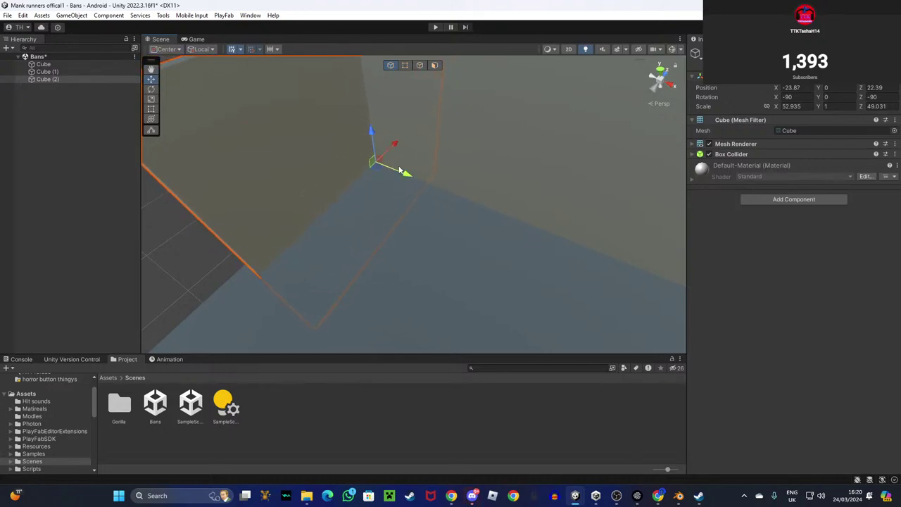
drag(396, 143, 285, 234)
Copy both walls and rotate the pasted pair 180 degrees to enclose the floor's two open sides.
right_drag(388, 199, 510, 212)
click(510, 212)
shift+click(382, 143)
right_click(72, 70)
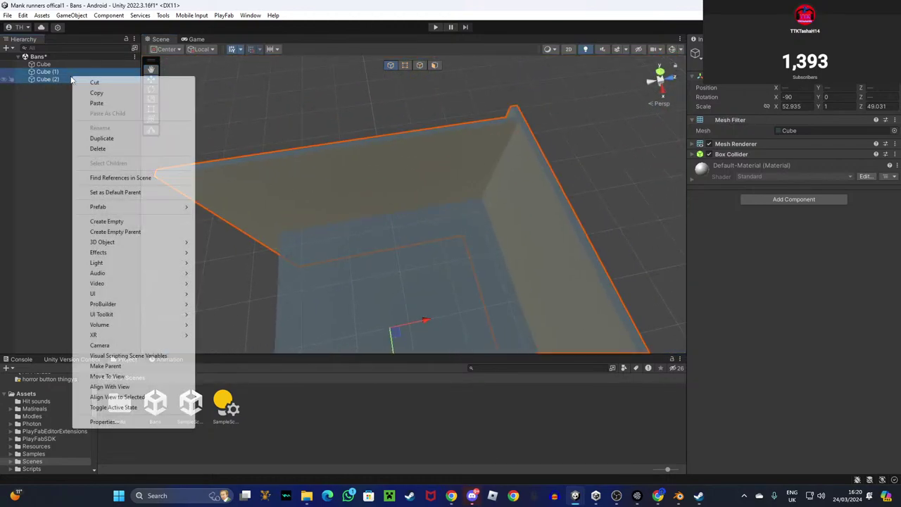
right_click(84, 124)
click(107, 146)
right_drag(183, 162, 261, 67)
click(153, 89)
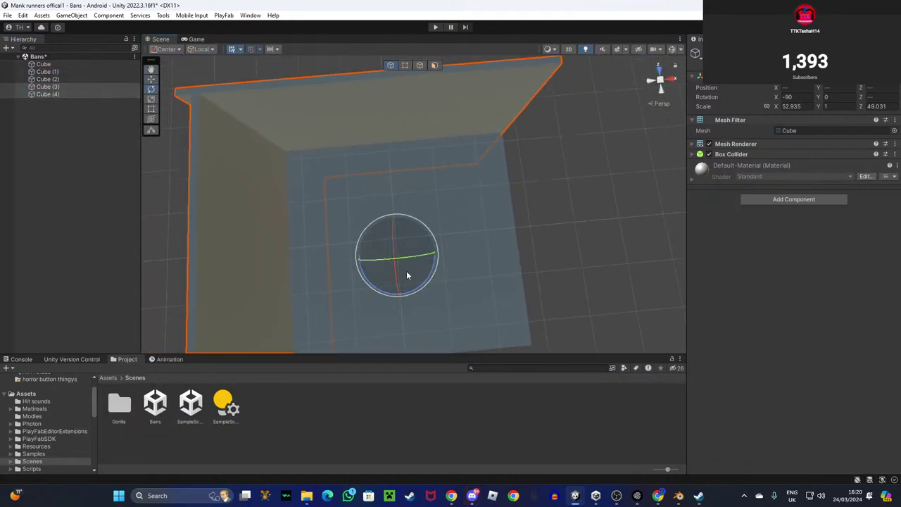
drag(431, 278, 4, 281)
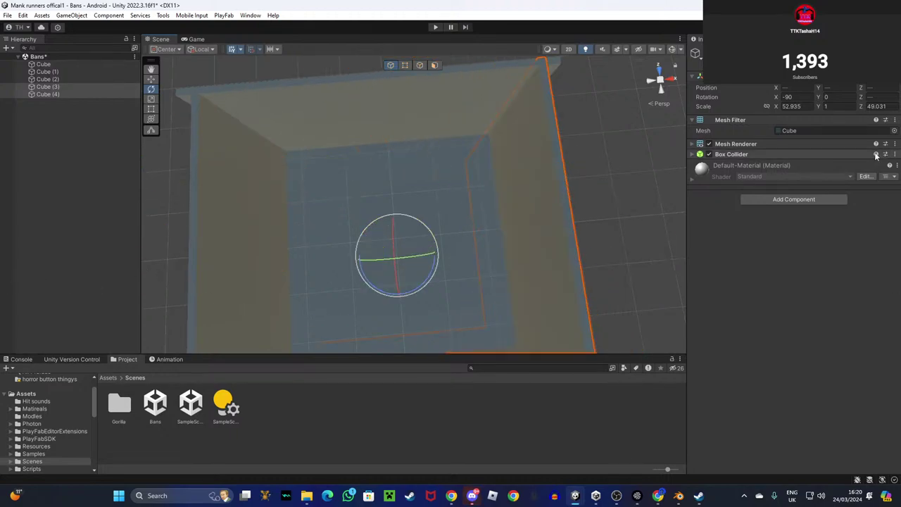
Save the Bans scene.
click(612, 130)
right_drag(612, 129, 247, 123)
click(7, 14)
click(20, 61)
Replace the floor's Box Collider with a Mesh Collider.
click(444, 190)
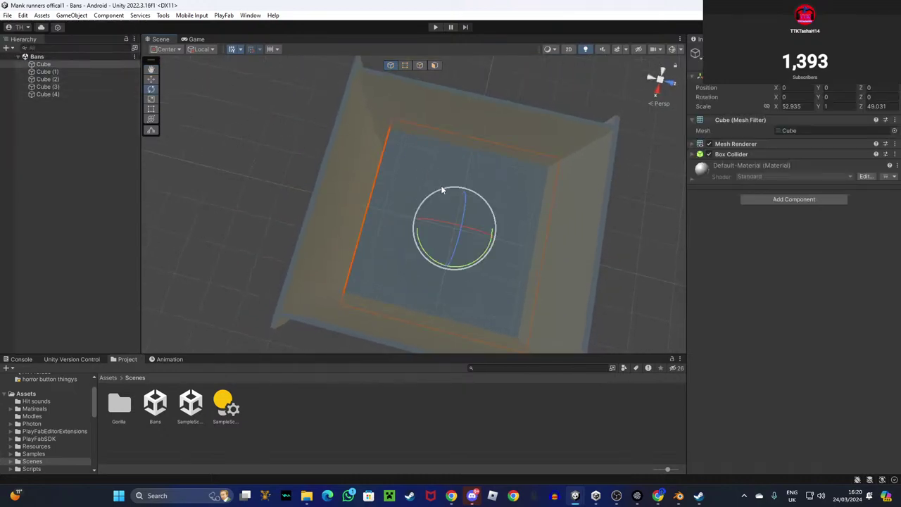
click(735, 154)
right_click(735, 154)
click(768, 174)
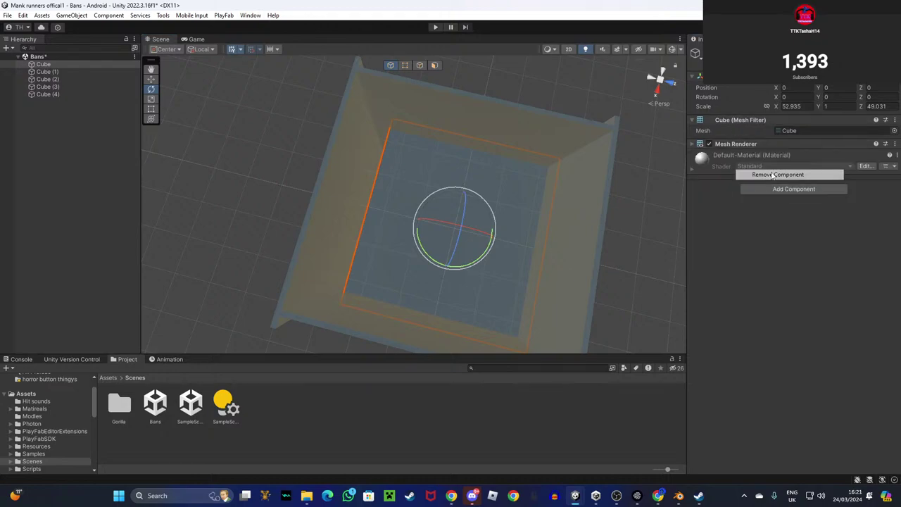
click(793, 190)
click(785, 216)
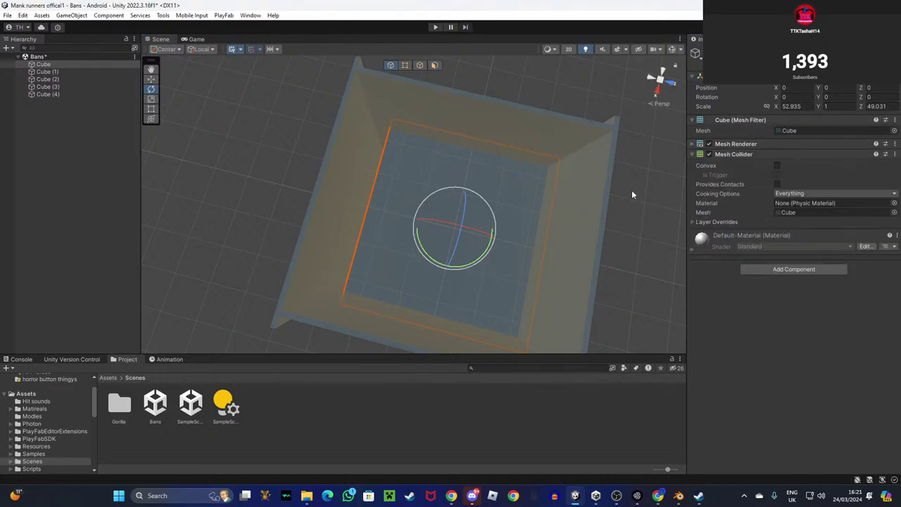
click(592, 206)
shift+click(557, 144)
shift+click(342, 152)
shift+click(421, 312)
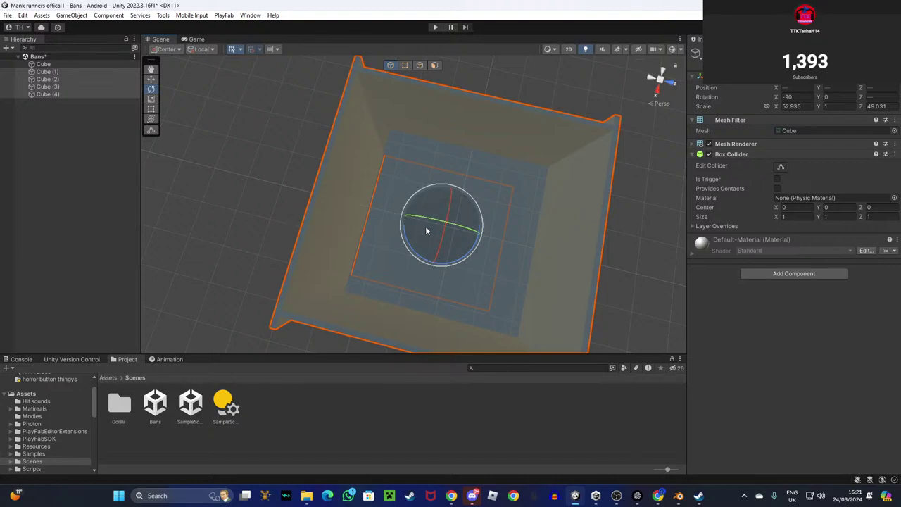
right_drag(424, 173, 375, 188)
Move the Cube (3) wall inward to position 0, 0, -22.
click(374, 188)
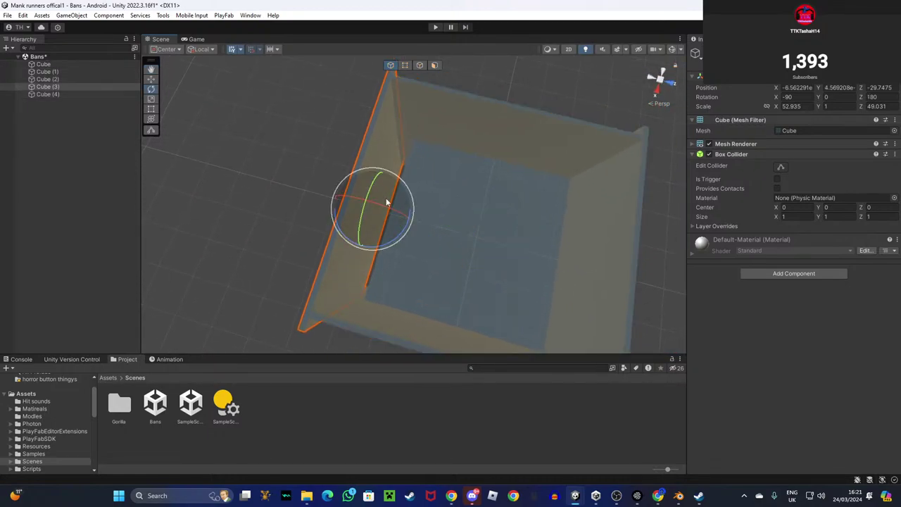
key(w)
drag(406, 220, 433, 229)
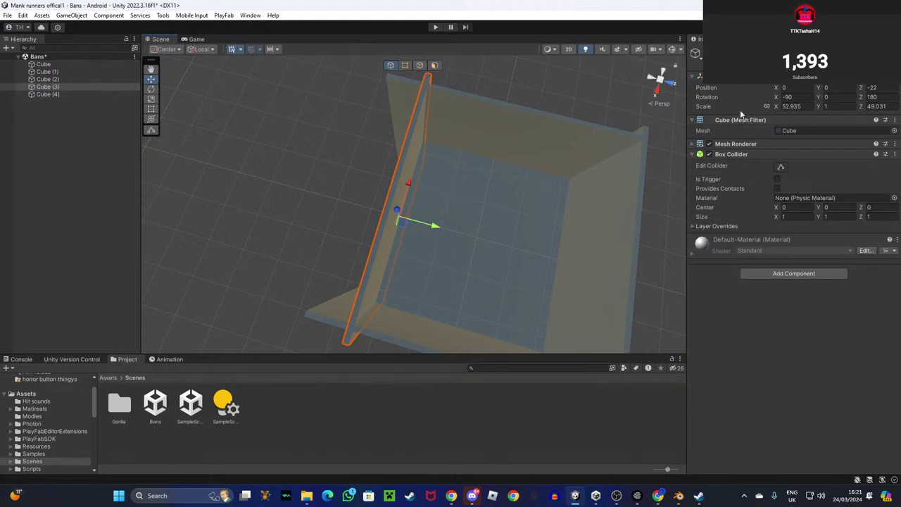
Replace the four walls' Box Colliders with Mesh Colliders and enable Provides Contacts on the walls and floor.
ctrl+click(504, 131)
ctrl+click(625, 207)
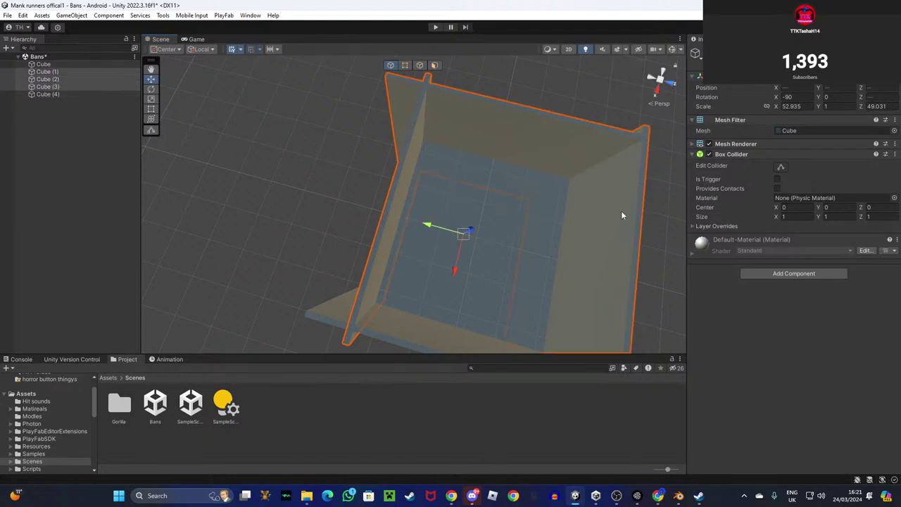
ctrl+click(403, 328)
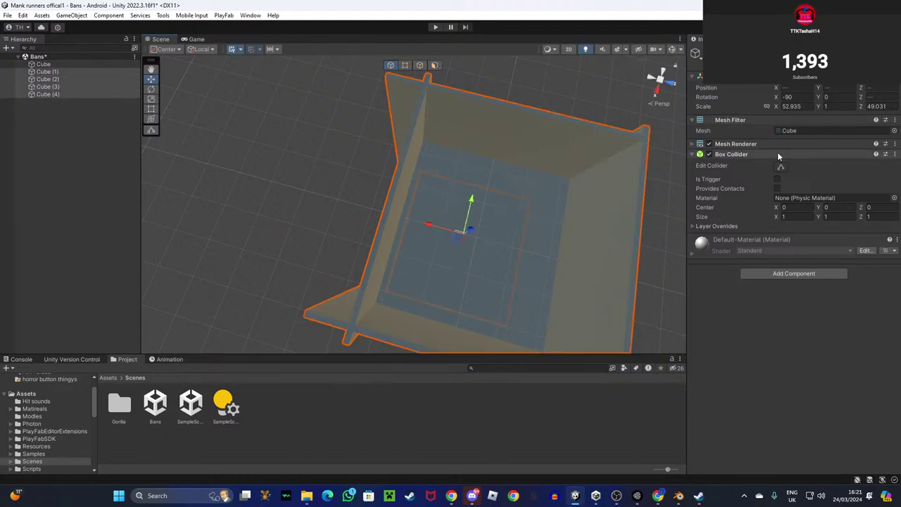
right_click(777, 152)
click(760, 169)
click(794, 189)
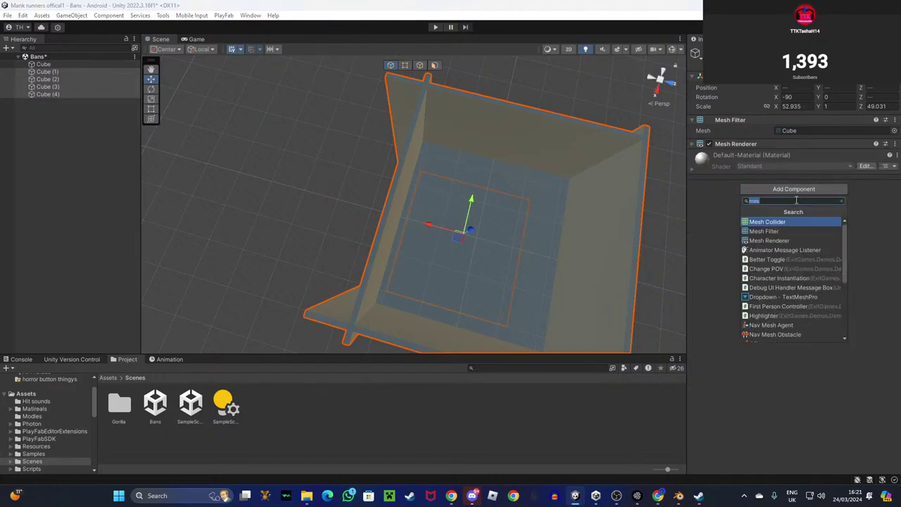
click(787, 222)
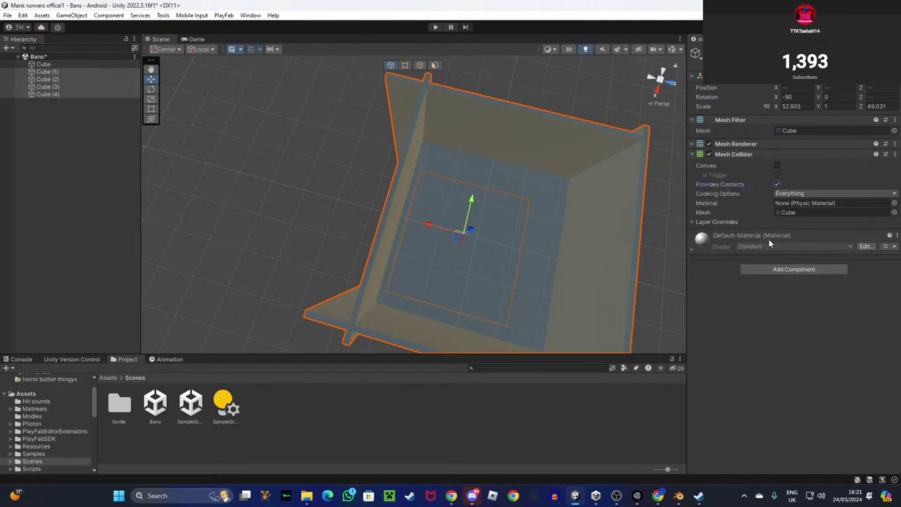
click(518, 239)
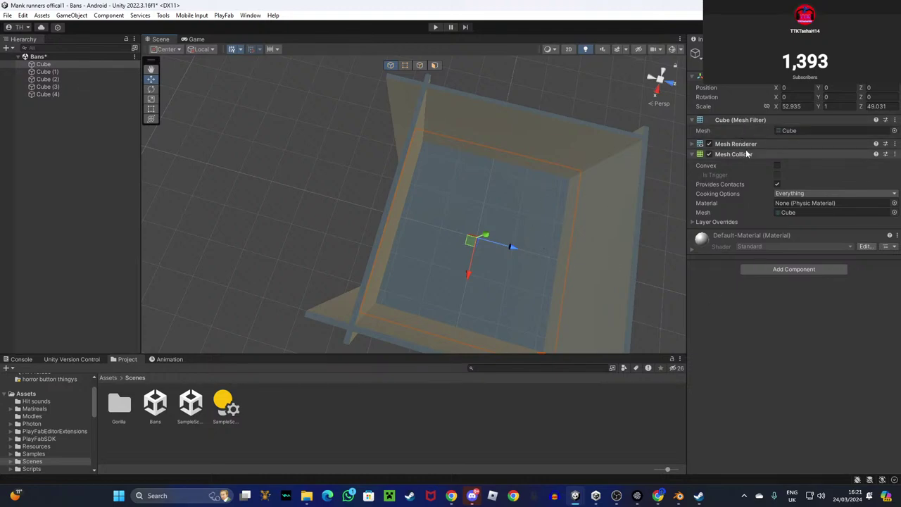
Copy the floor and raise the copy to Y 22.91 as the room's ceiling.
right_click(64, 64)
click(87, 82)
right_click(73, 186)
click(88, 210)
drag(495, 239, 517, 218)
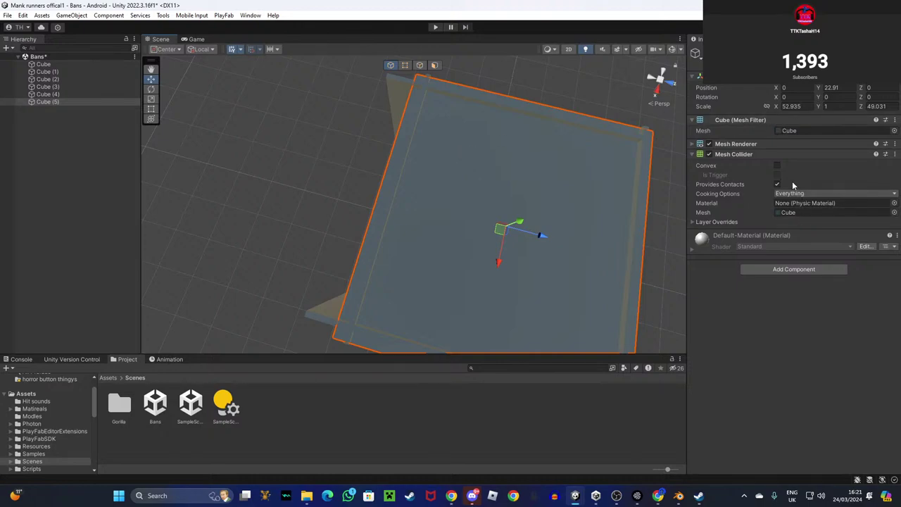
Disable the Mesh Renderer on the ceiling and all four walls.
click(710, 145)
click(631, 158)
shift+click(581, 138)
shift+click(409, 162)
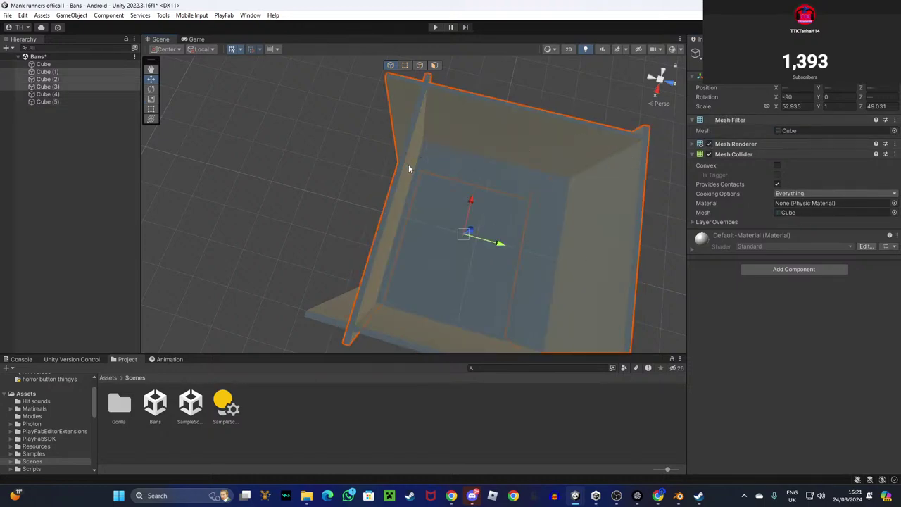
shift+click(397, 338)
click(709, 143)
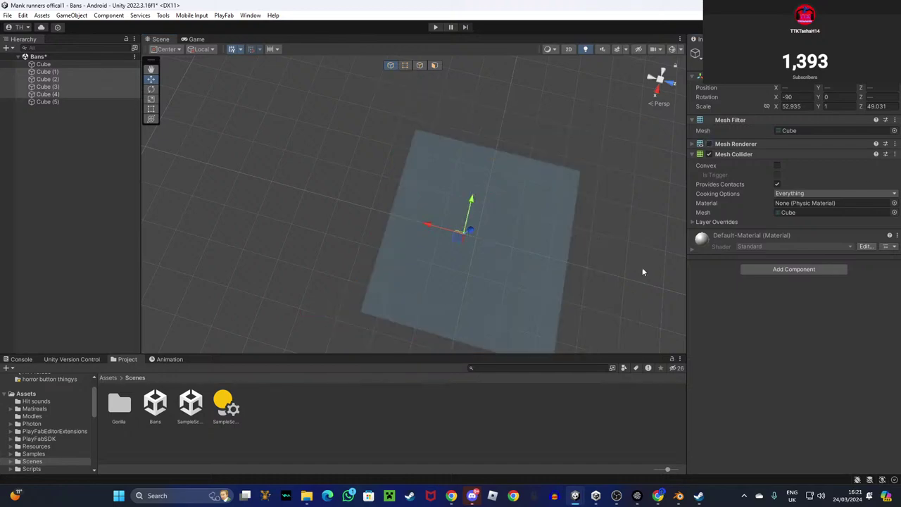
click(627, 236)
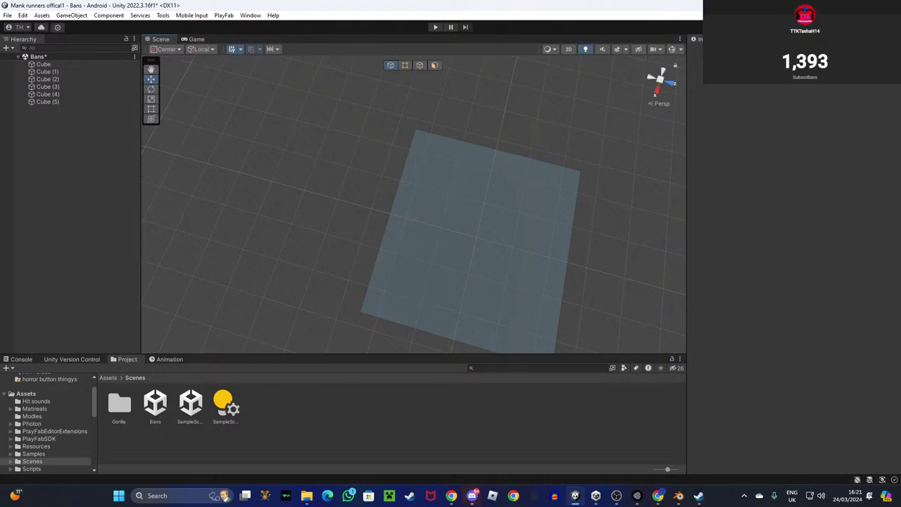
Apply the JmanHead texture from the Matireals folder to the floor.
click(28, 395)
click(39, 410)
scroll(292, 423, down, 2)
scroll(417, 412, up, 2)
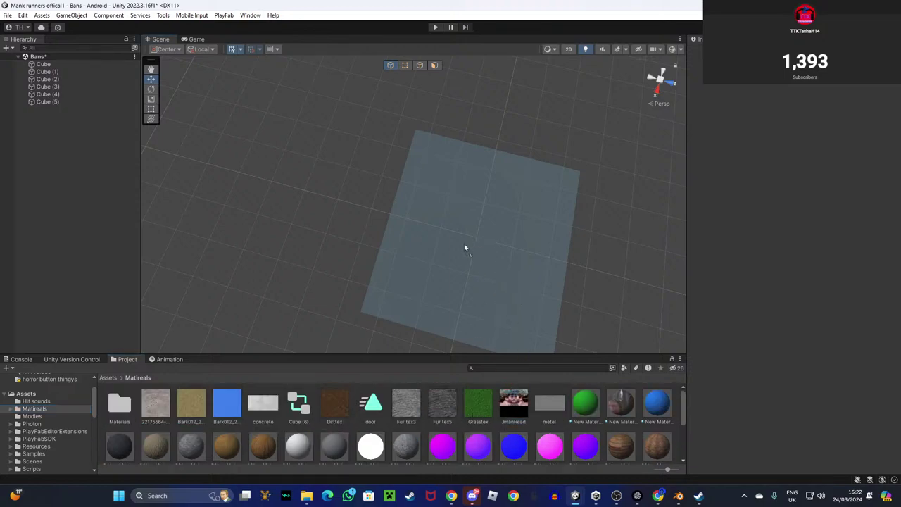
alt+drag(561, 264, 244, 279)
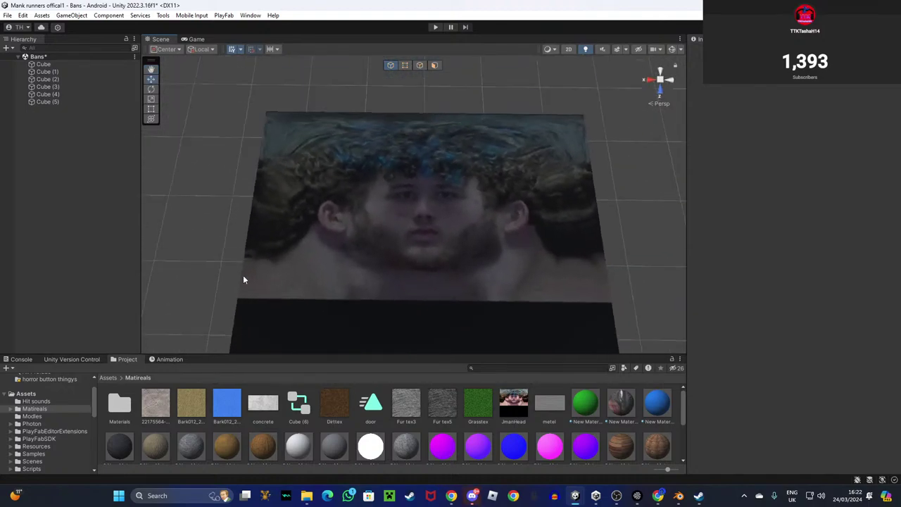
Place the JmanHead model from the Modles folder above the floor and scale it to about 0.386 on all axes.
click(25, 394)
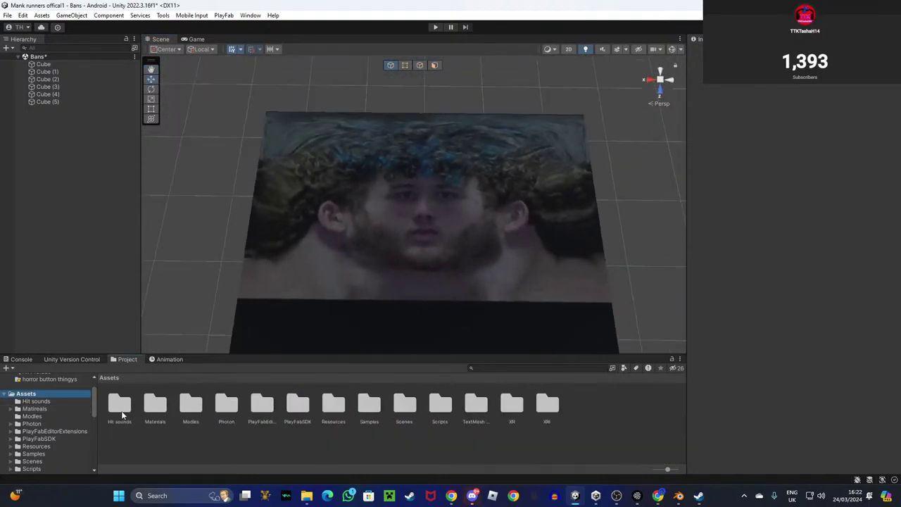
click(33, 402)
click(32, 417)
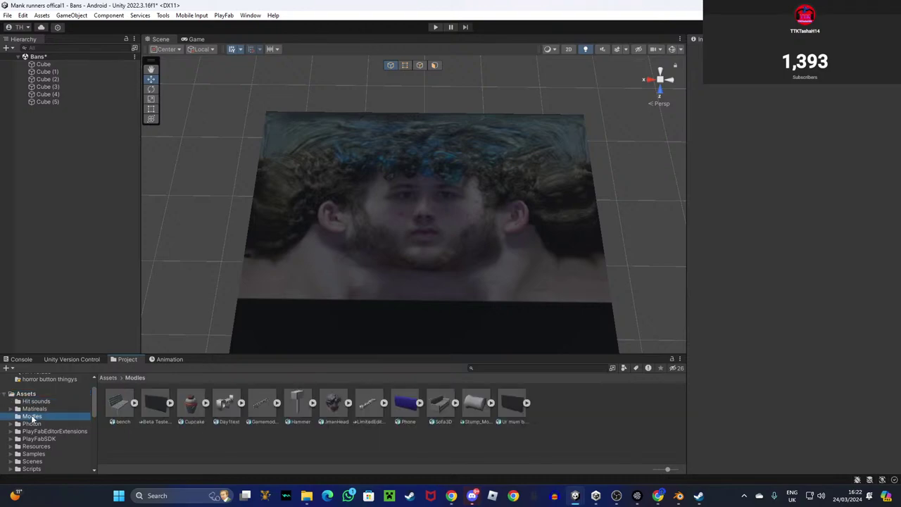
drag(335, 405, 287, 117)
right_drag(351, 182, 334, 164)
drag(350, 152, 383, 249)
right_drag(382, 250, 492, 169)
drag(371, 297, 511, 246)
Move the head model to X 21.61, Y 5.17, Z -19.65 near a corner of the floor.
click(150, 79)
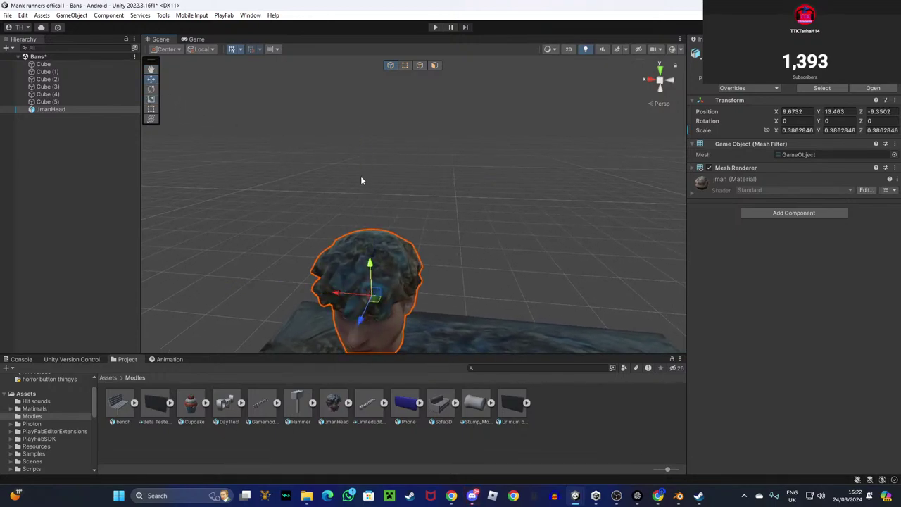
drag(373, 267, 400, 400)
right_drag(445, 232, 399, 247)
key(w)
drag(399, 246, 421, 202)
drag(389, 234, 329, 221)
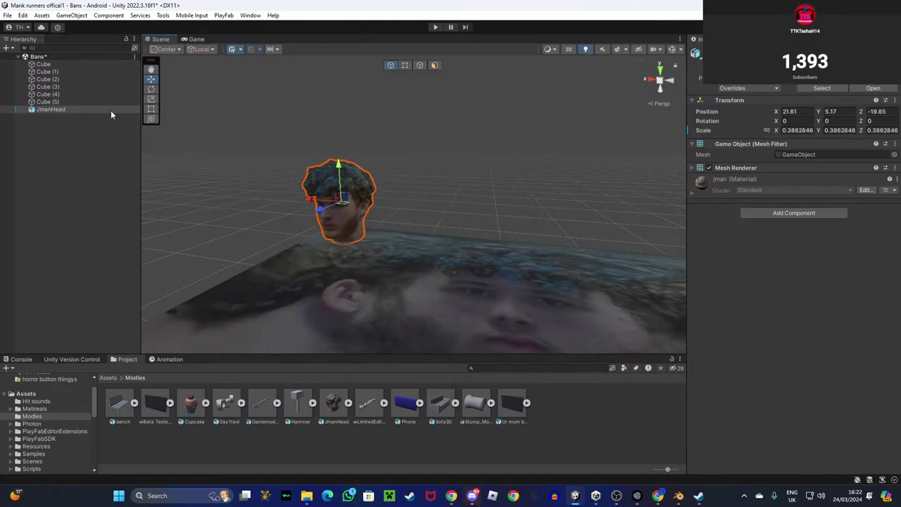
Copy the JmanHead model and move the copy to X 12.02 beside the original.
right_click(51, 109)
right_click(81, 131)
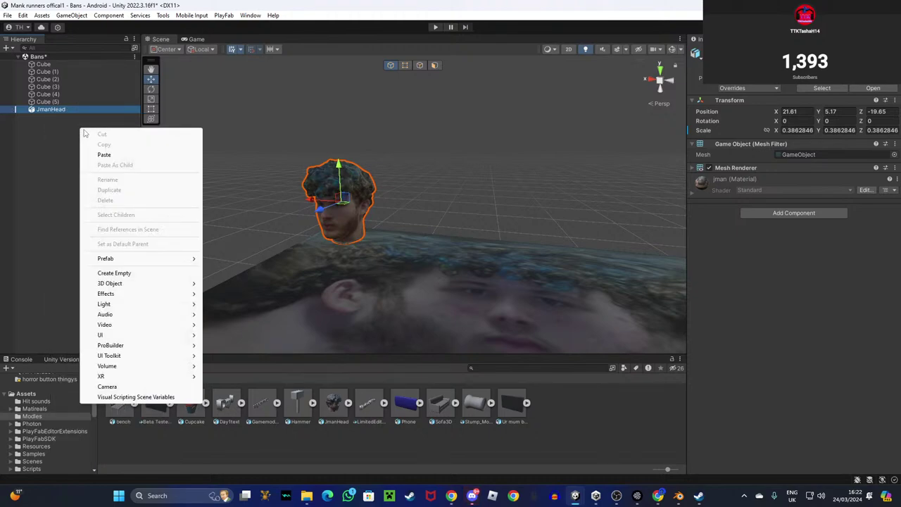
click(104, 154)
drag(311, 200, 372, 245)
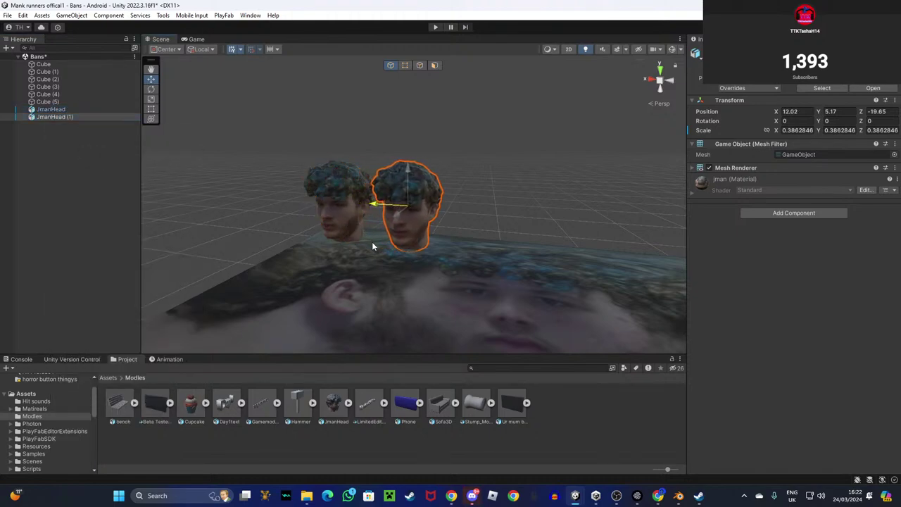
Copy both head models and move the pasted pair along X to continue the row.
ctrl+click(70, 109)
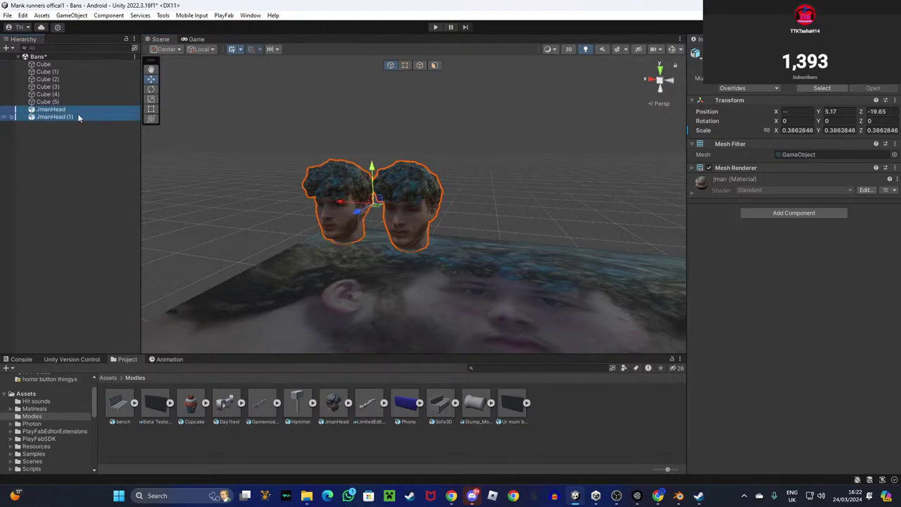
right_click(77, 117)
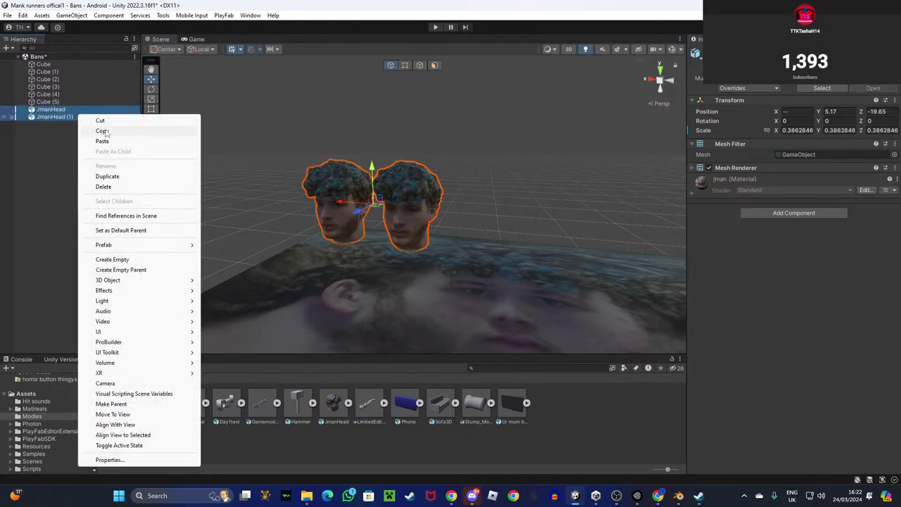
click(104, 132)
right_click(83, 140)
drag(356, 203, 485, 261)
key(f)
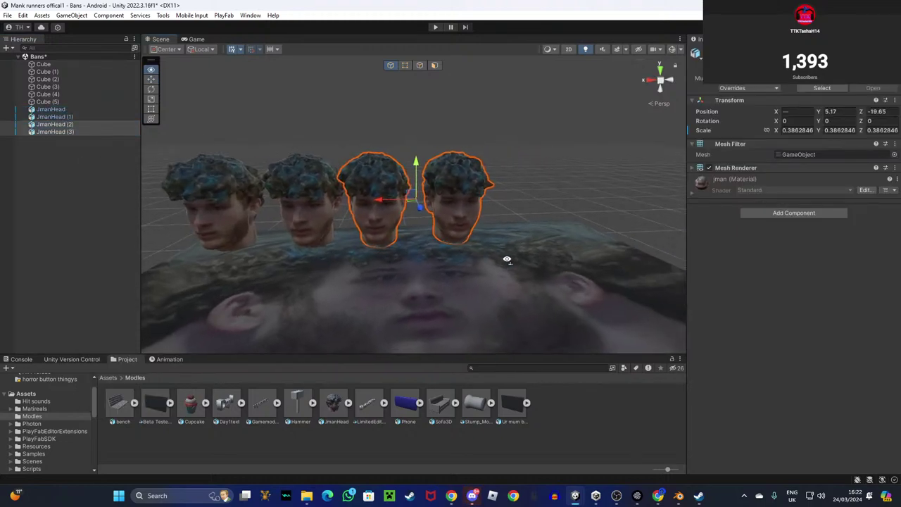
Copy the first three JmanHead models and move the pasted heads along X to extend the row.
right_click(68, 139)
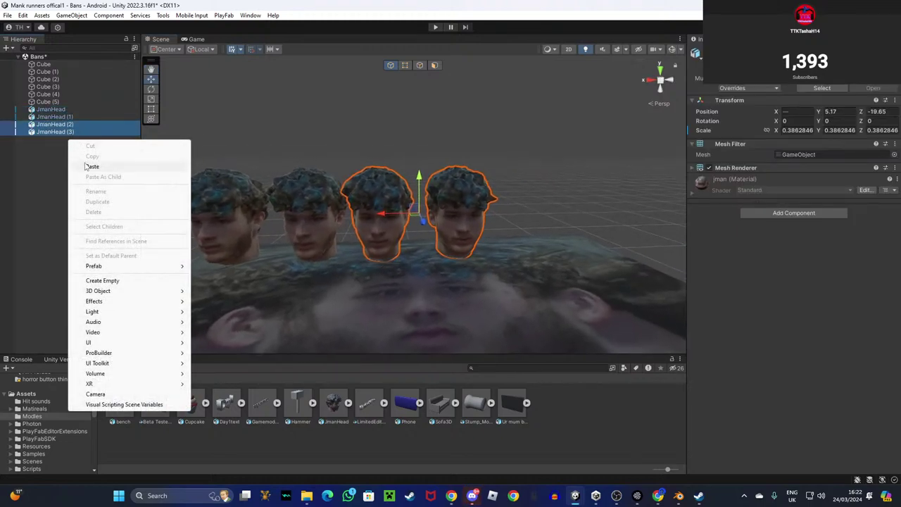
click(65, 110)
shift+click(74, 133)
shift+click(71, 125)
right_click(71, 124)
click(92, 141)
right_click(84, 145)
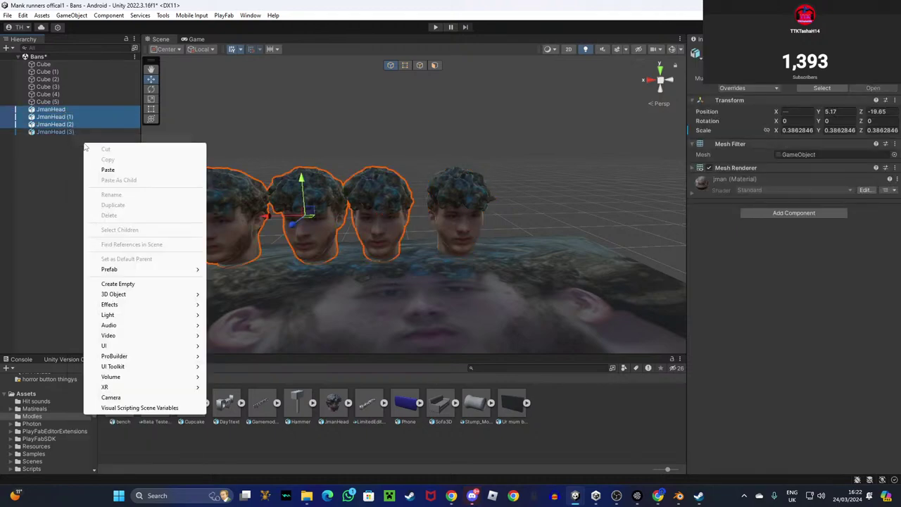
click(109, 170)
drag(268, 212, 569, 221)
Move the row's end head to X -25.72, Z -9.33 on the adjacent side, and rotate the corner head to Y 30.
mouse_move(568, 221)
right_down()
mouse_move(547, 213)
mouse_move(580, 214)
right_up()
key(d)
click(549, 212)
key(d)
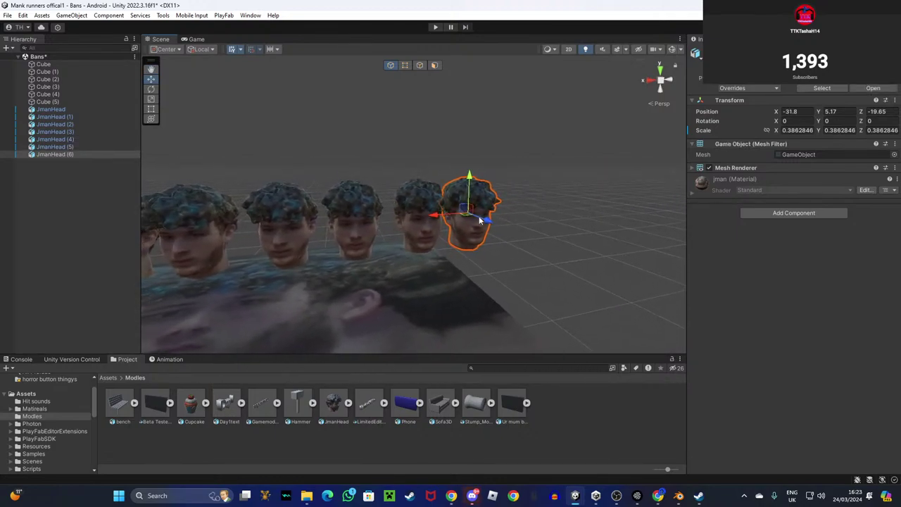
drag(485, 222, 436, 240)
click(409, 207)
right_drag(410, 208, 505, 207)
drag(327, 239, 286, 253)
Rotate the first head of the adjacent side to Y 90 and move it to X -24.73, Y 4.77, Z -8.75.
click(390, 236)
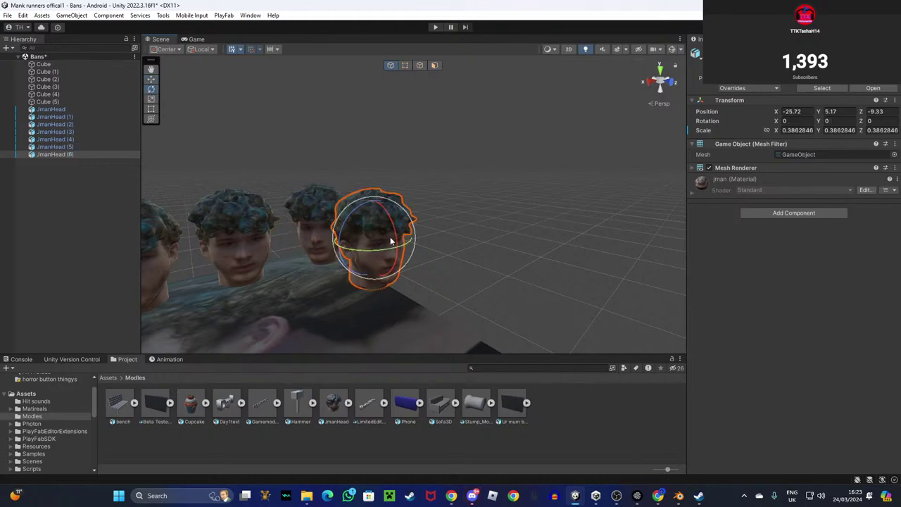
drag(380, 251, 248, 266)
click(150, 79)
drag(350, 251, 341, 214)
alt+drag(369, 281, 381, 222)
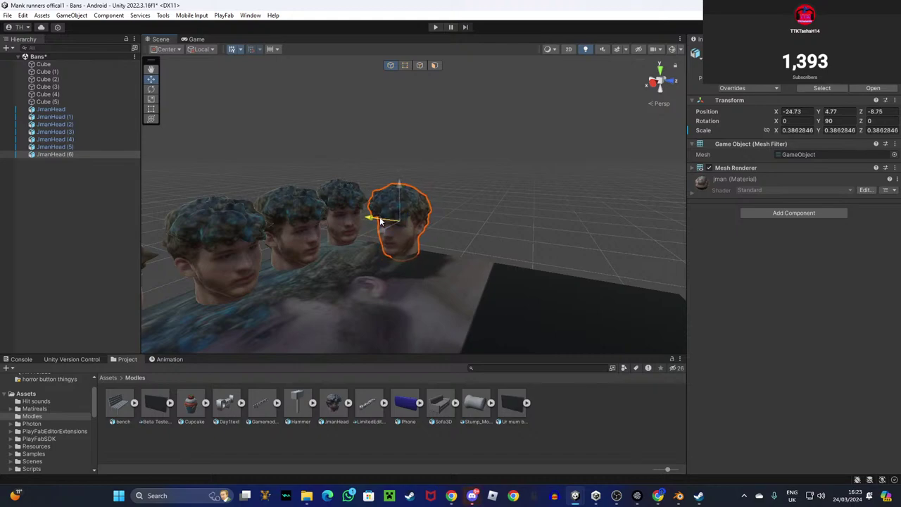
Copy the Y 90 head and move the copy along the side to Z -0.04.
right_click(77, 155)
right_click(82, 175)
click(106, 203)
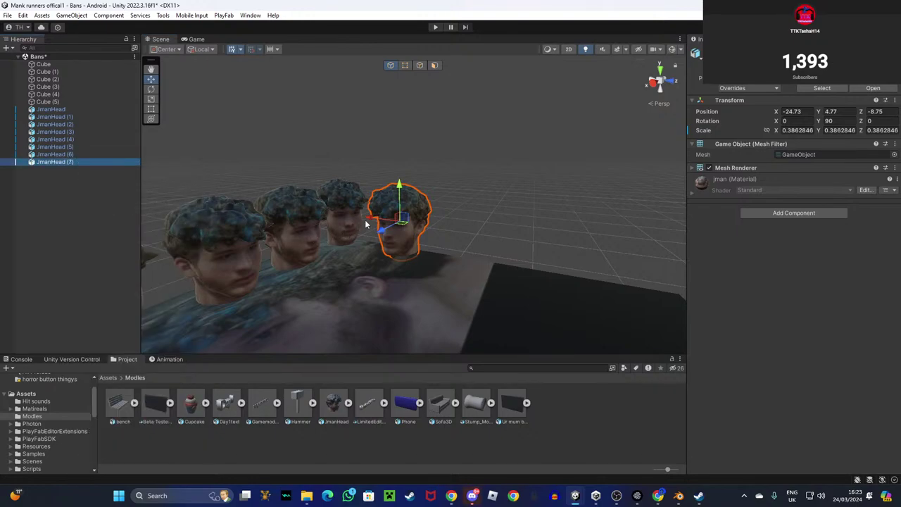
drag(369, 220, 421, 240)
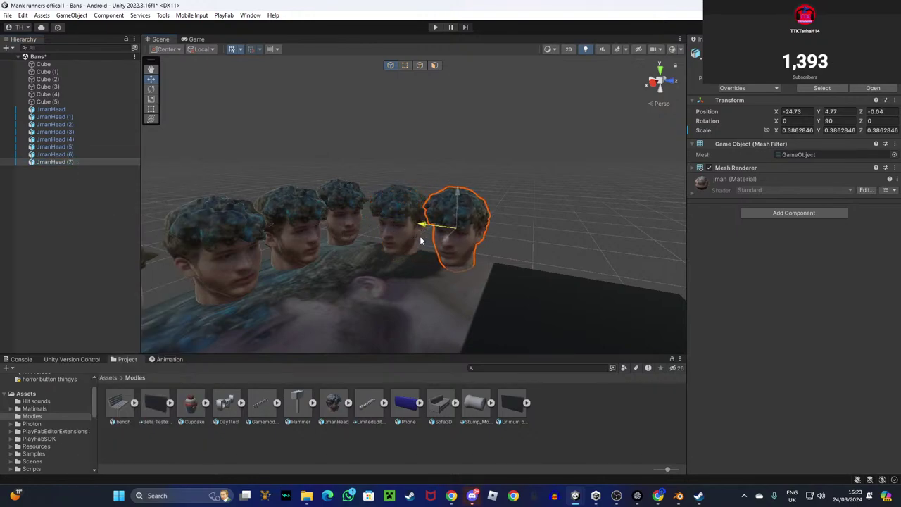
Copy both side heads and move the pasted pair along Z to continue the side row.
ctrl+click(83, 153)
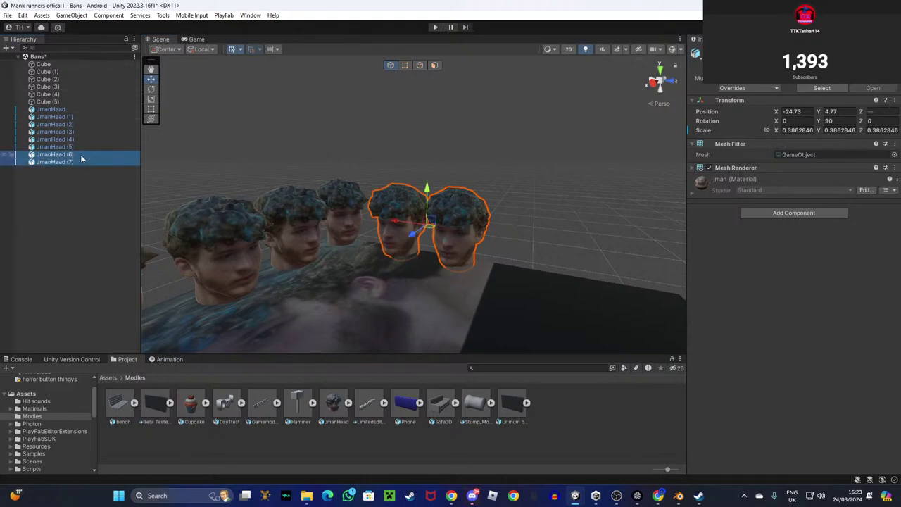
right_click(79, 156)
click(116, 150)
right_click(74, 179)
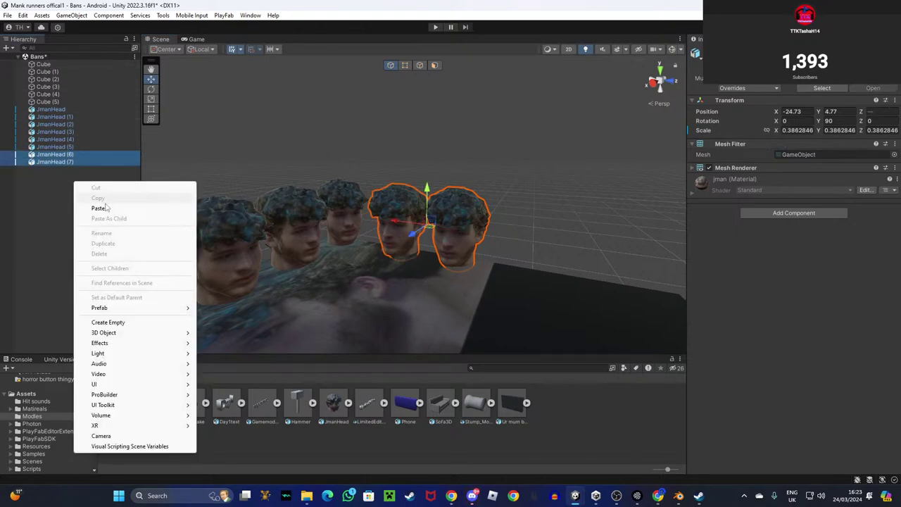
click(98, 208)
drag(401, 223, 534, 251)
Copy the corner head JmanHead (5) and paste a duplicate into the scene.
right_drag(534, 251, 576, 273)
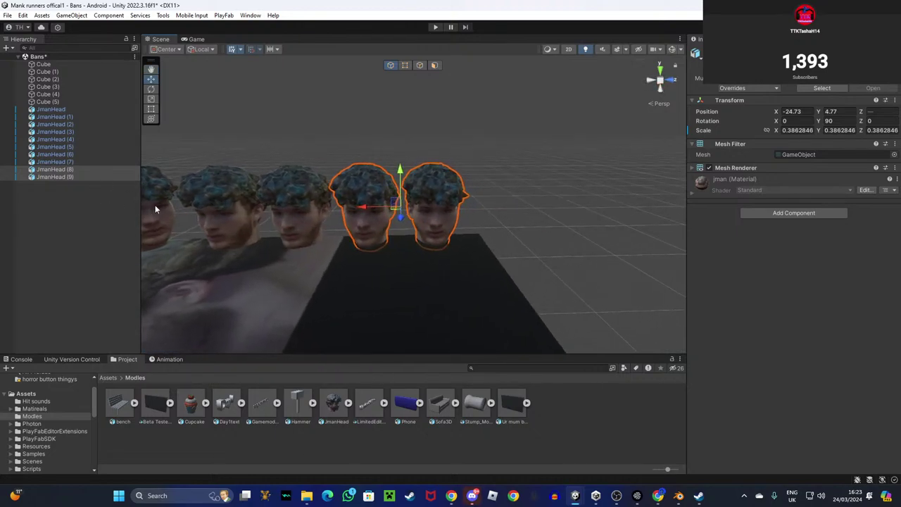
right_drag(280, 227, 207, 217)
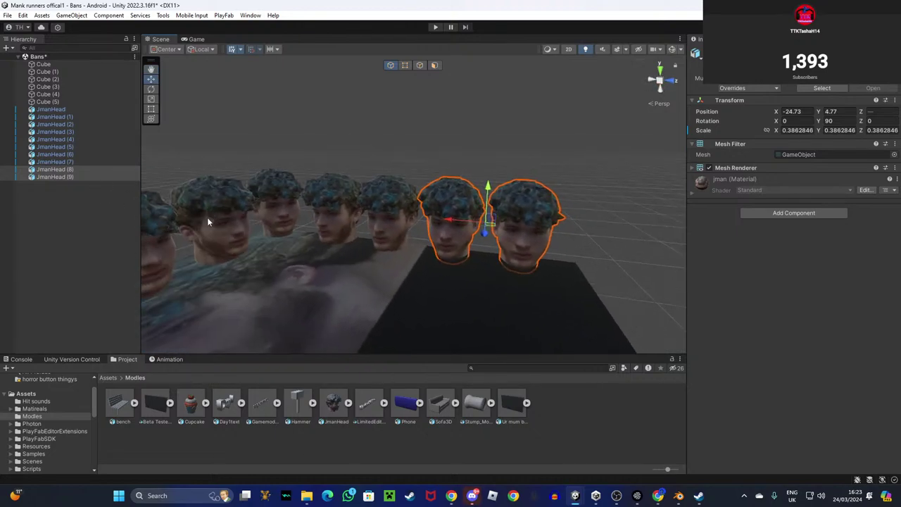
click(277, 201)
click(77, 147)
right_click(78, 147)
click(98, 160)
right_click(89, 198)
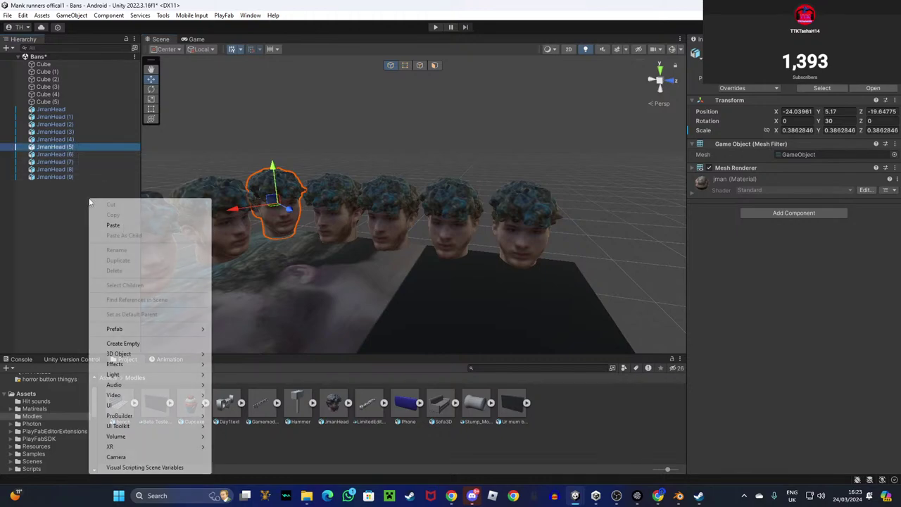
click(127, 226)
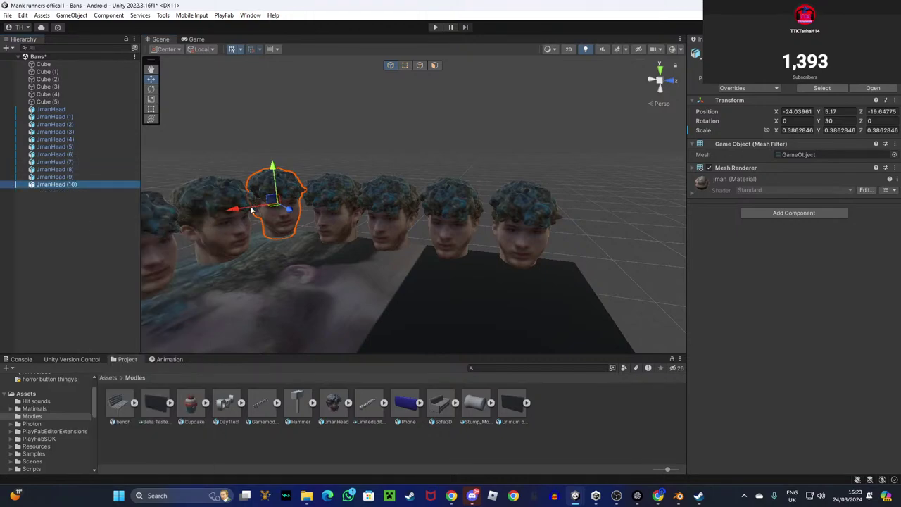
Move the pasted corner head to about X -21.07, Z 21.57 at the side row's far end and rotate it to Y 150.
click(150, 89)
ctrl+drag(269, 216, 217, 214)
click(150, 79)
drag(276, 207, 480, 266)
drag(523, 205, 608, 301)
drag(577, 233, 529, 240)
click(151, 89)
drag(578, 249, 462, 243)
drag(547, 250, 517, 255)
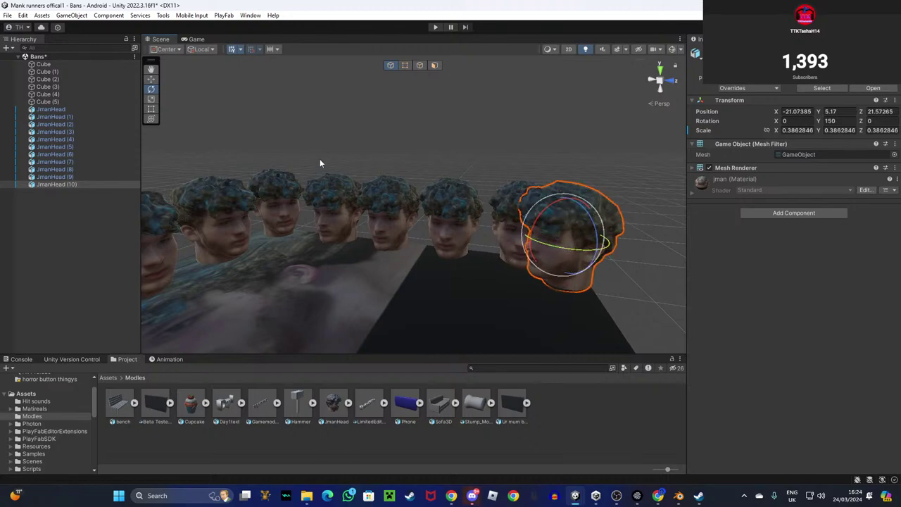
Rotate the new corner head to Y 165 and move it to X -16.99, Z 21.68.
right_drag(364, 179, 641, 243)
drag(363, 198, 339, 208)
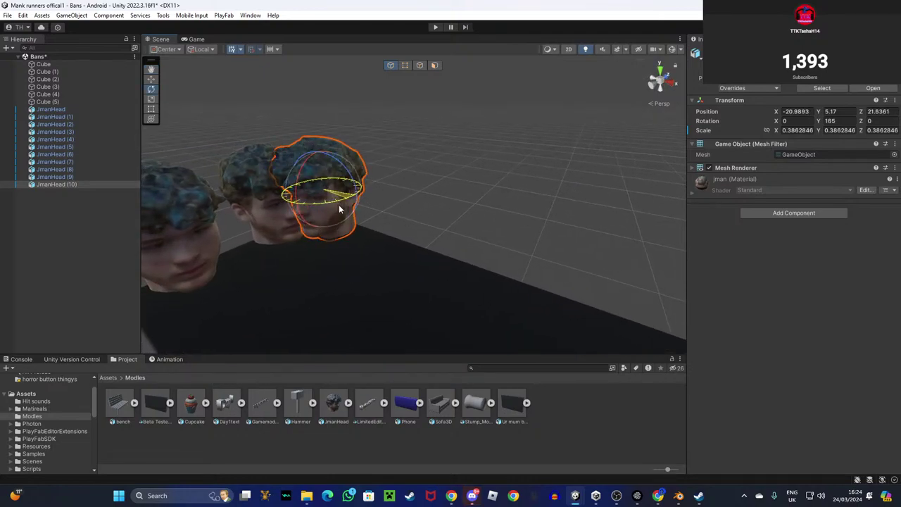
click(151, 79)
drag(312, 219, 345, 212)
click(151, 89)
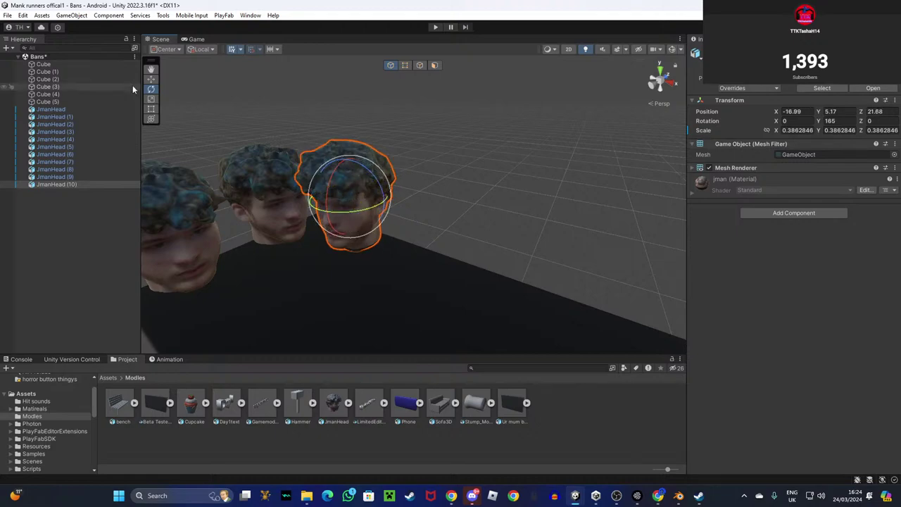
Copy the new corner head, move the copy to about X -7.32, Z 21.51, and rotate it to Y 180.
right_click(76, 184)
click(120, 161)
right_click(99, 209)
click(113, 236)
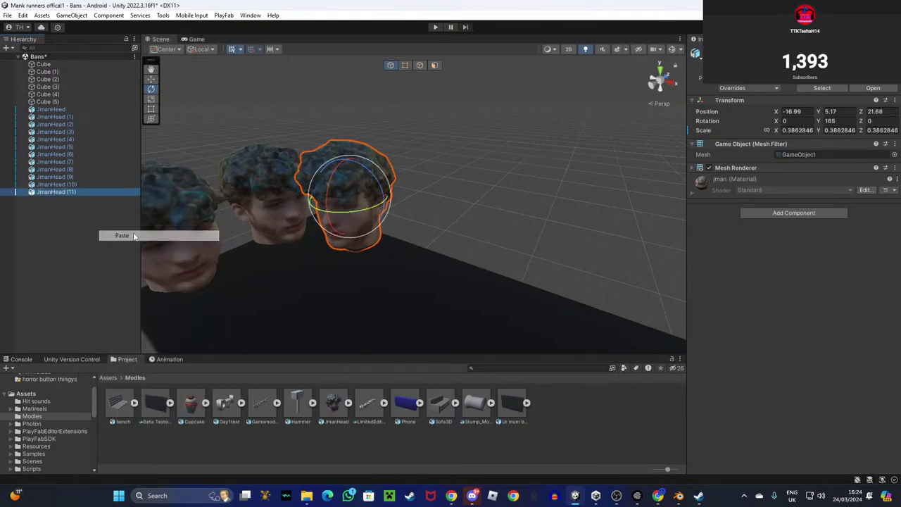
click(150, 80)
drag(319, 191, 425, 246)
click(150, 89)
right_drag(398, 246, 451, 243)
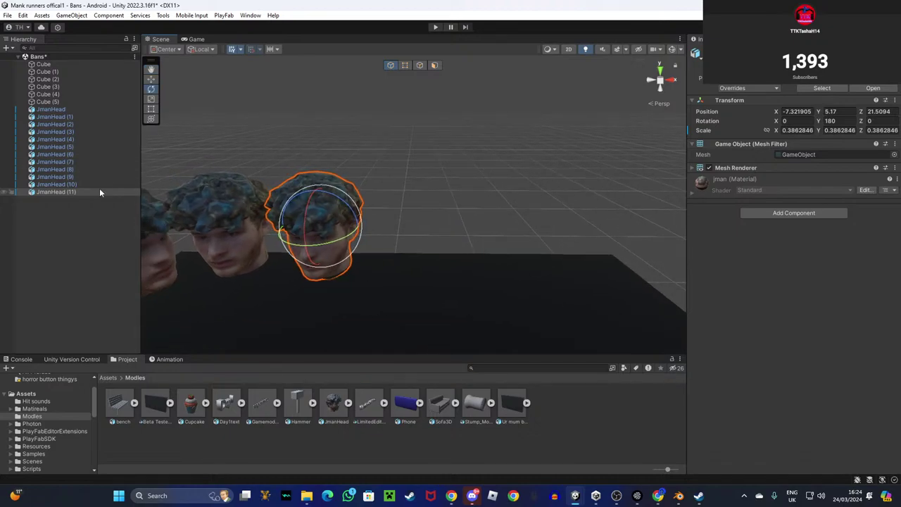
Copy the Y 180 head and move the copy to X 2.59 along the third side.
right_click(99, 190)
click(140, 160)
right_click(109, 217)
click(145, 236)
click(151, 79)
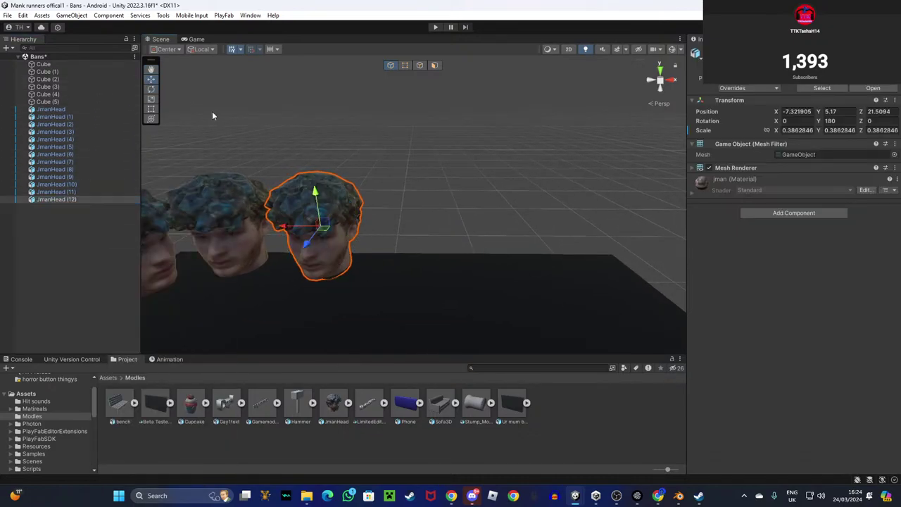
click(298, 224)
click(317, 224)
drag(309, 231, 403, 243)
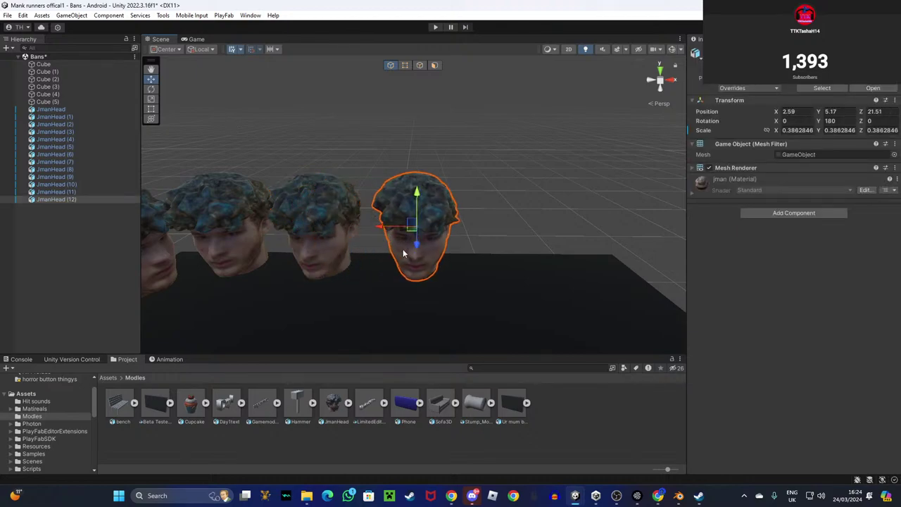
Copy the two Y 180 heads and paste them as a new pair.
ctrl+click(57, 192)
right_click(70, 194)
click(88, 147)
right_click(57, 210)
click(95, 244)
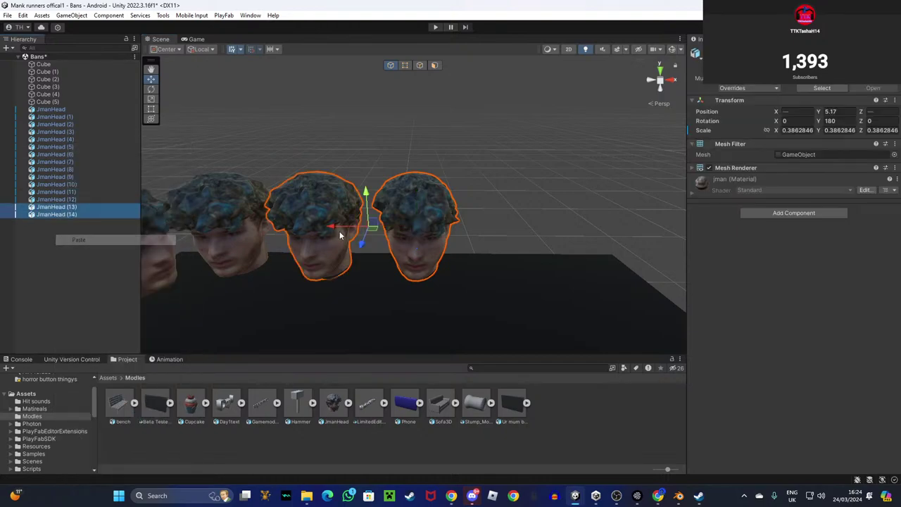
drag(340, 227, 594, 262)
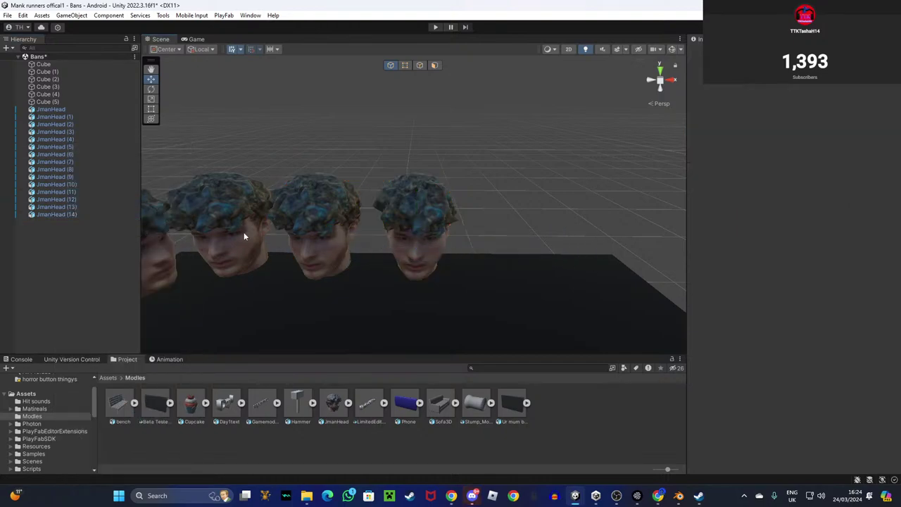
Move the pasted pair, JmanHead (13) and (14), along X to fill the rest of the third side.
click(83, 209)
ctrl+click(78, 215)
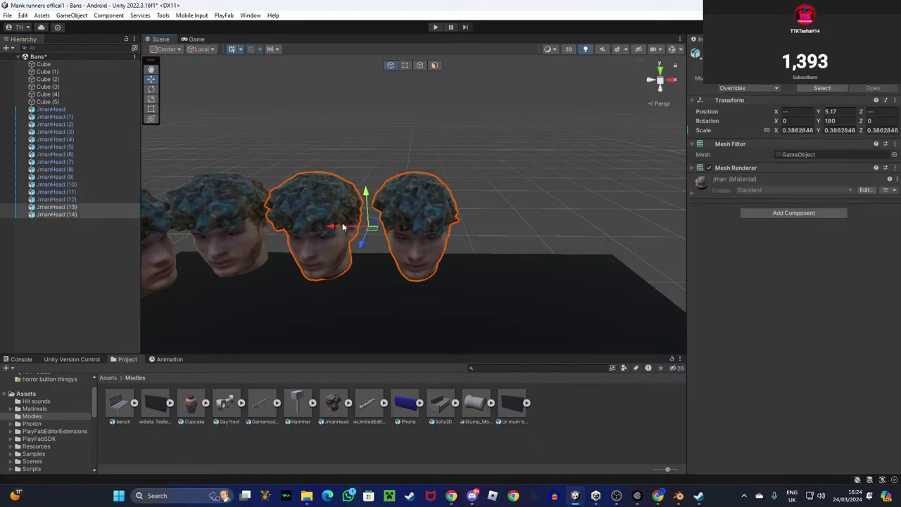
click(509, 234)
click(69, 206)
ctrl+click(80, 214)
drag(341, 226, 515, 257)
Copy the five heads of the first row, JmanHead through JmanHead (4), and paste the duplicates.
right_drag(415, 308, 563, 304)
right_drag(352, 284, 568, 194)
click(415, 153)
shift+click(485, 199)
right_drag(484, 199, 487, 200)
shift+click(487, 200)
shift+click(575, 224)
right_drag(575, 224, 607, 229)
shift+click(525, 202)
right_drag(525, 203, 280, 177)
right_click(74, 135)
click(99, 145)
right_click(61, 300)
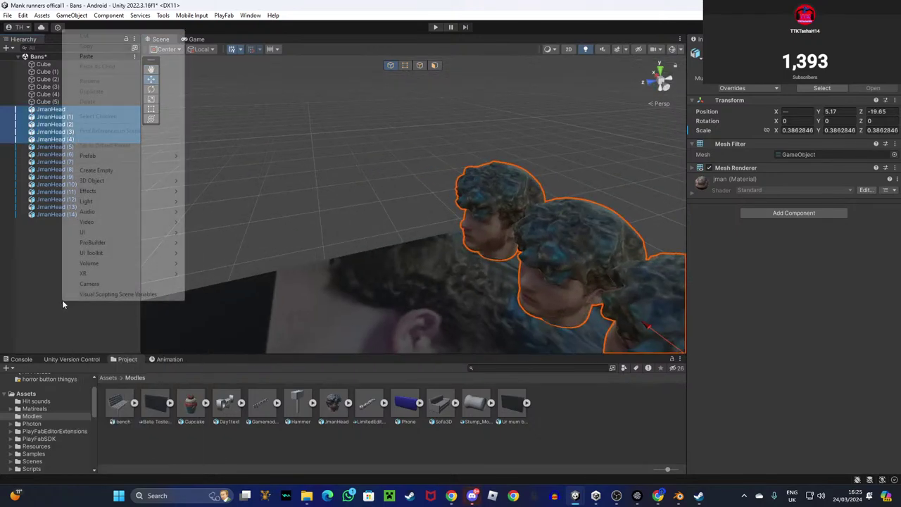
click(88, 57)
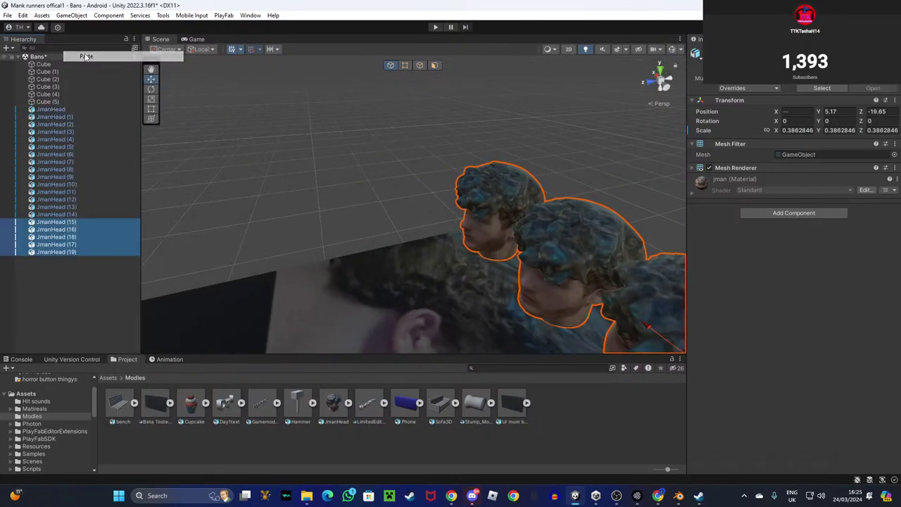
Rotate the five pasted heads together to Y -90 so they face into the room.
click(150, 89)
right_drag(302, 156, 438, 205)
right_drag(357, 135, 286, 131)
drag(414, 205, 530, 212)
right_drag(530, 211, 258, 202)
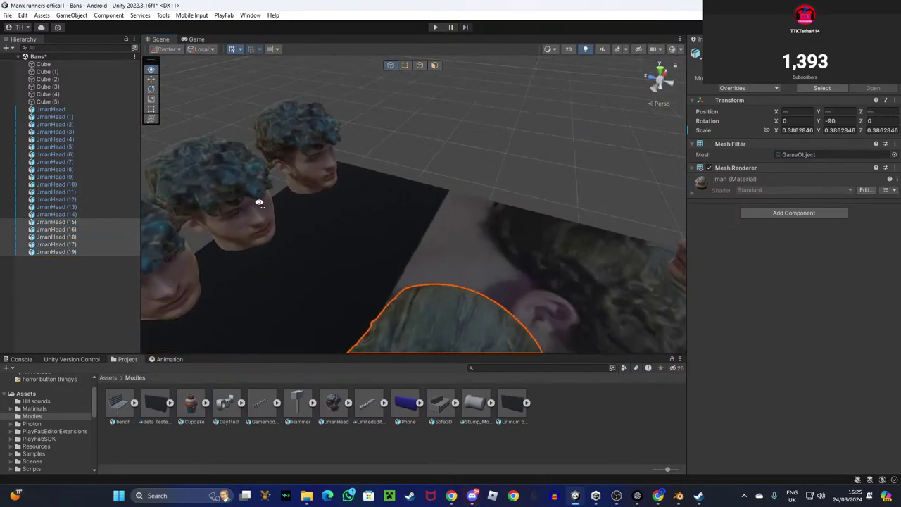
Move the five rotated heads onto the remaining open side to close the ring.
click(150, 81)
right_drag(281, 137, 587, 240)
drag(521, 218, 278, 301)
right_drag(278, 301, 385, 266)
drag(406, 264, 418, 167)
Delete the two end heads of the fourth side, JmanHead (15) and (19), that overlap the corner heads.
click(522, 151)
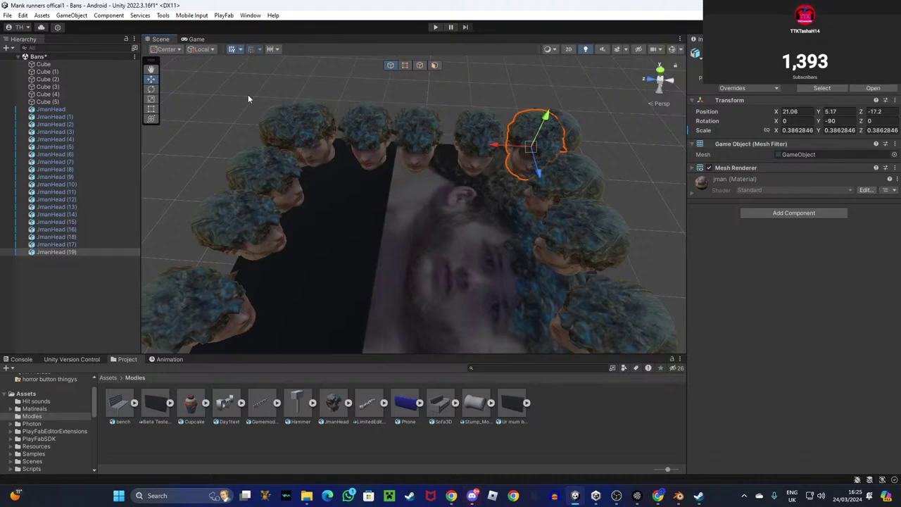
ctrl+click(320, 122)
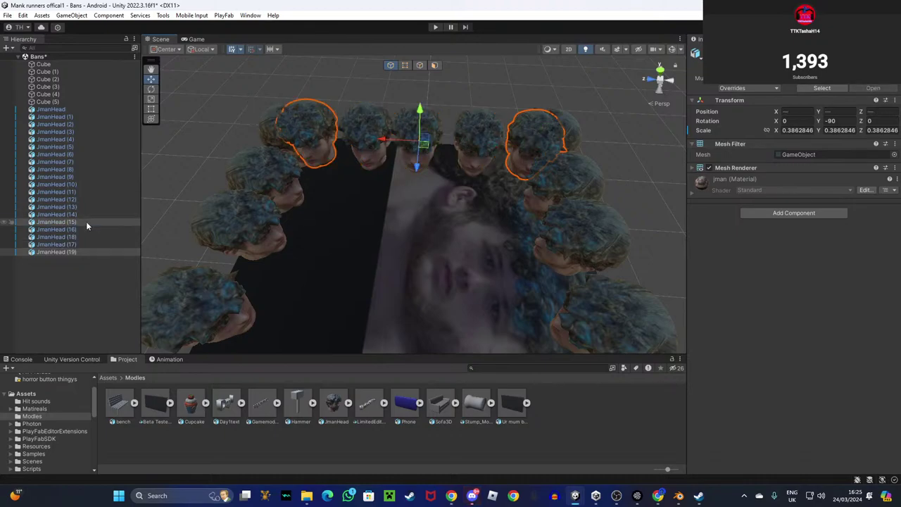
right_click(87, 222)
click(120, 204)
Rotate the corner heads JmanHead (14) and JmanHead to face inward, setting JmanHead to Y -45.
right_drag(422, 200, 303, 122)
key(w)
click(390, 164)
click(152, 90)
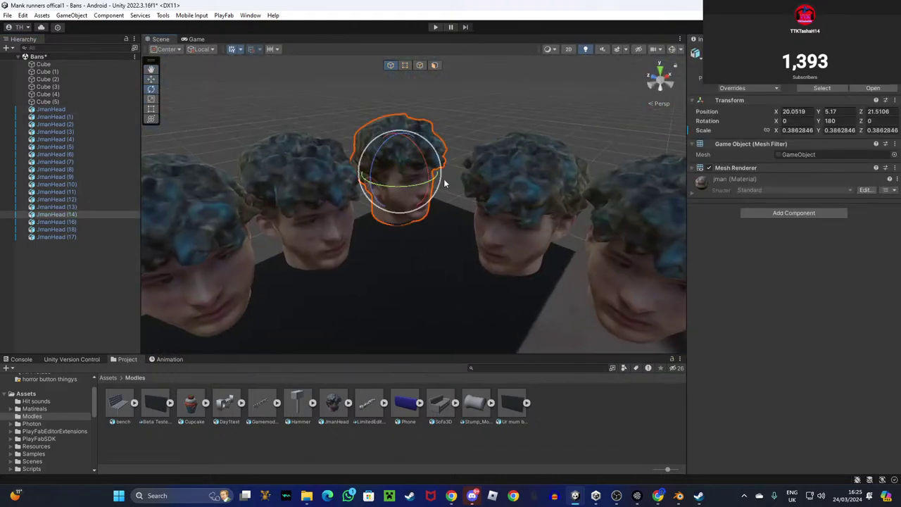
drag(413, 189, 356, 191)
right_drag(355, 191, 614, 195)
click(483, 169)
drag(458, 197, 533, 209)
Shift JmanHead (16) along Z to even out the spacing of the heads on the fourth side.
right_drag(533, 208, 296, 122)
click(296, 122)
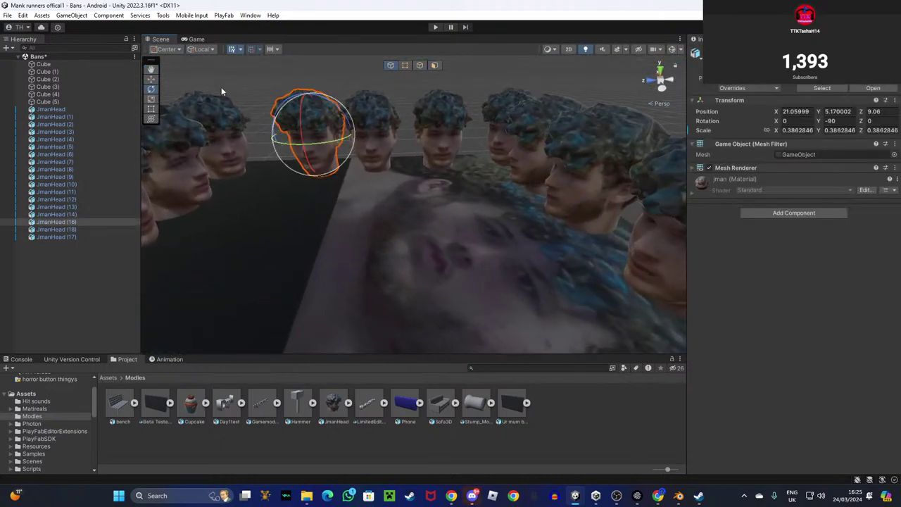
click(153, 80)
drag(282, 137, 266, 127)
click(425, 133)
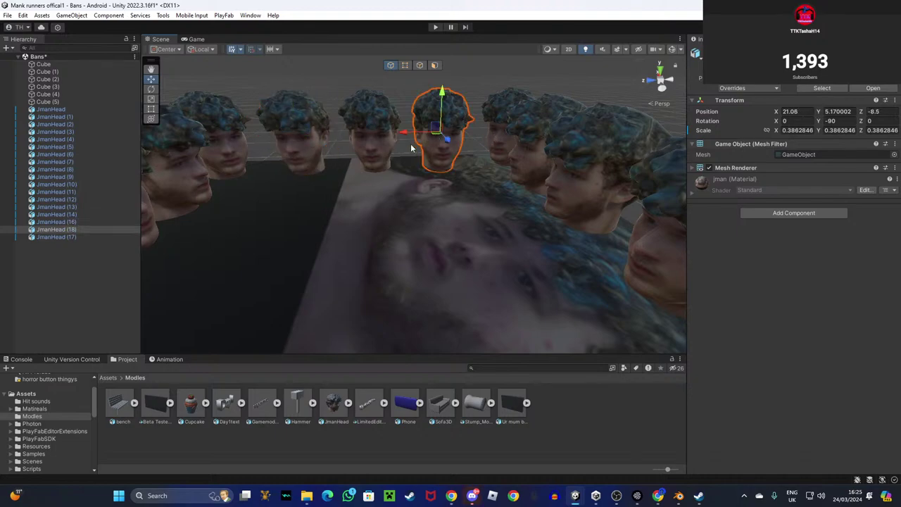
click(313, 128)
mouse_move(284, 138)
mouse_down()
mouse_move(255, 138)
mouse_move(271, 138)
mouse_up()
Add a Mesh Collider with Provides Contacts enabled to all the JmanHead models.
click(400, 83)
right_drag(400, 84, 282, 112)
click(55, 109)
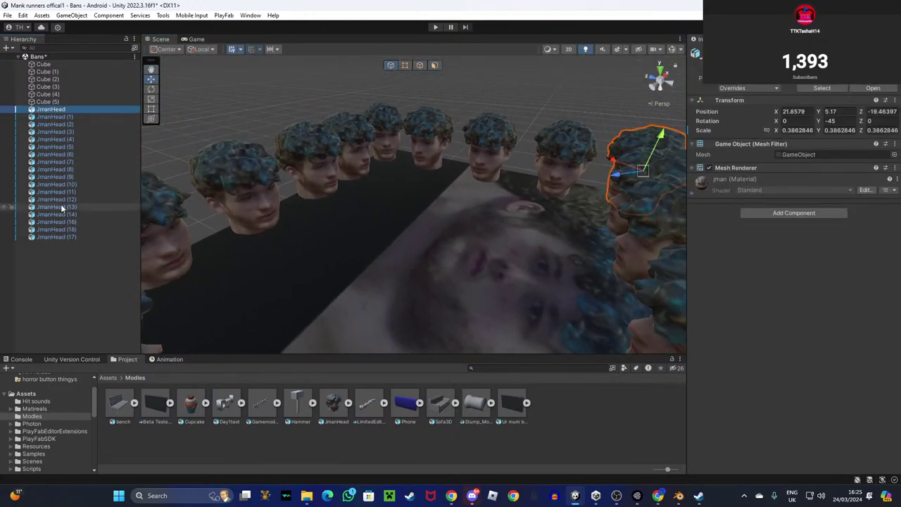
shift+click(66, 236)
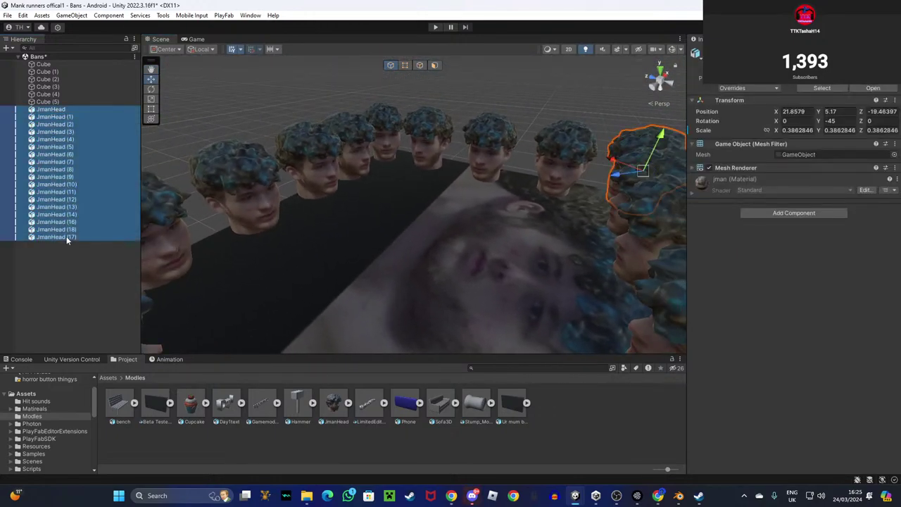
click(776, 214)
click(772, 247)
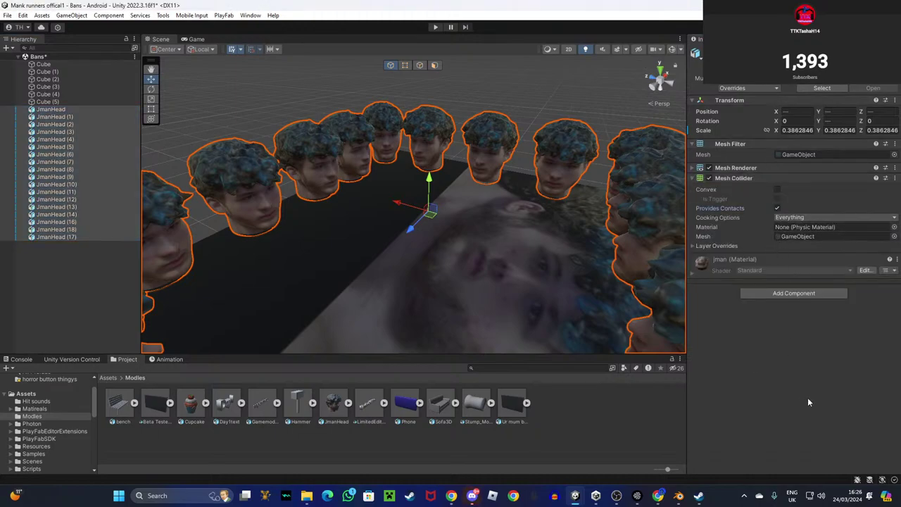
click(569, 100)
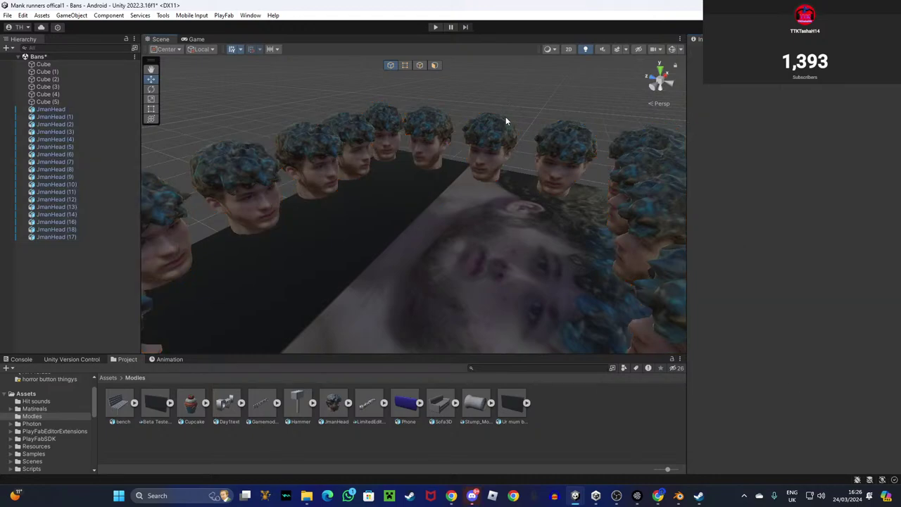
Review the room's Cube objects and the ring of JmanHead models in the Bans scene, including the floor Cube's Mesh Collider.
alt+drag(506, 116, 271, 159)
click(64, 109)
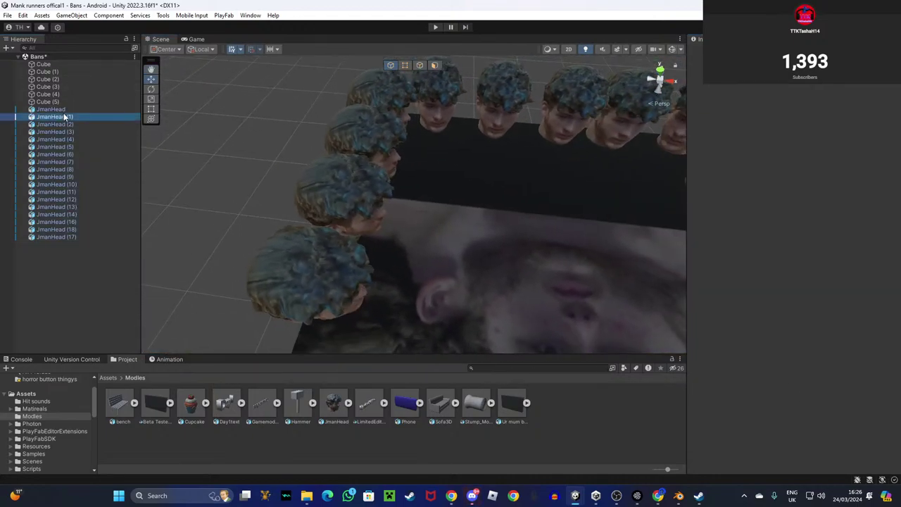
shift+click(65, 237)
drag(67, 238, 50, 69)
click(49, 67)
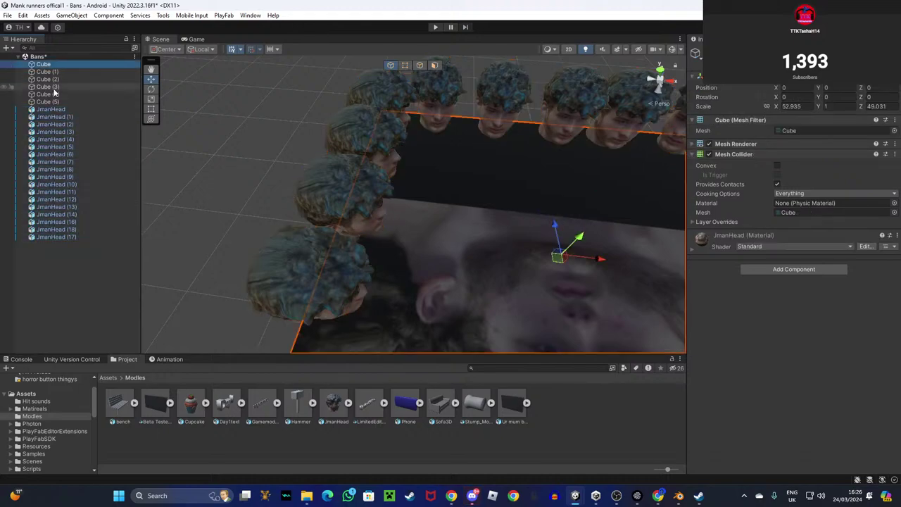
shift+click(54, 102)
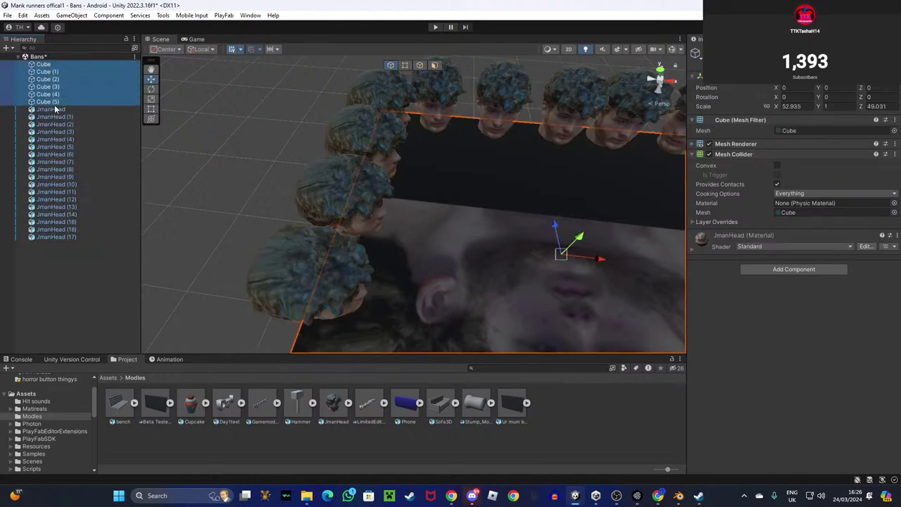
click(42, 258)
alt+drag(221, 192, 361, 185)
right_drag(361, 185, 362, 186)
key(s)
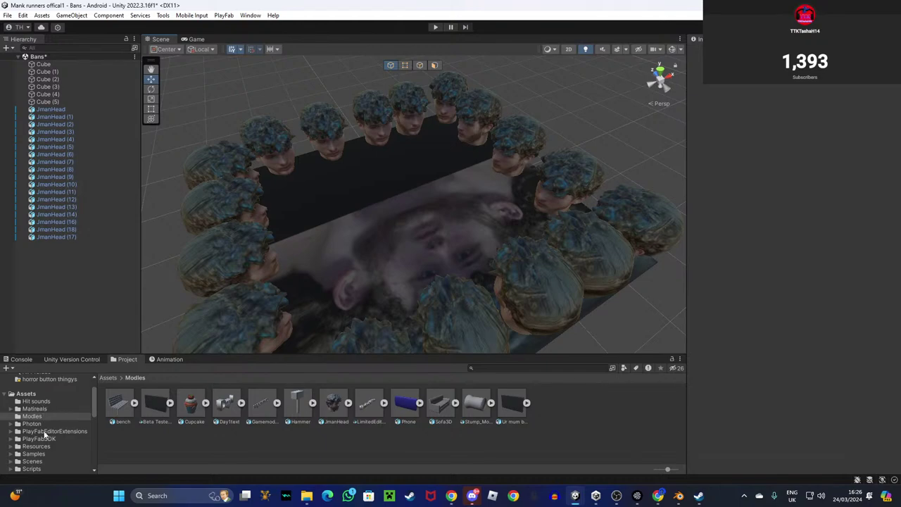
Open SampleScene from the Scenes folder and look over the map from above and inside the wooden room.
click(45, 459)
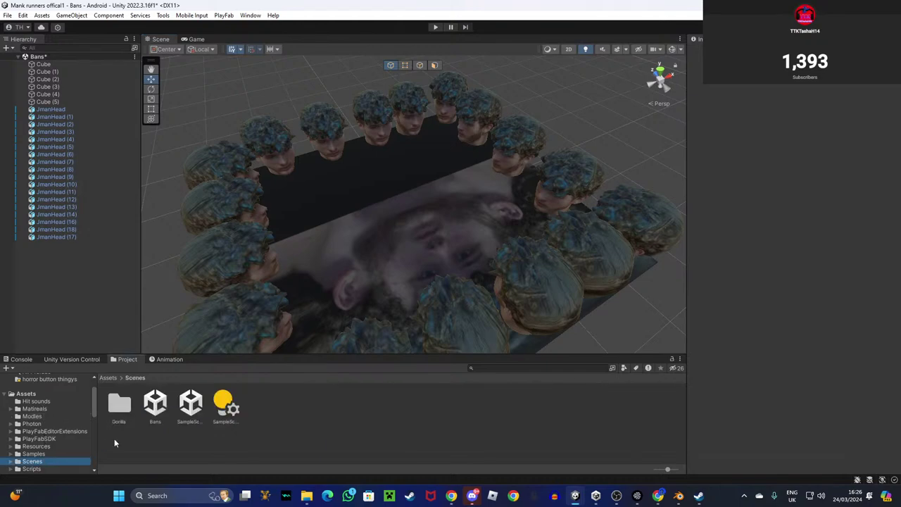
double_click(190, 403)
click(477, 266)
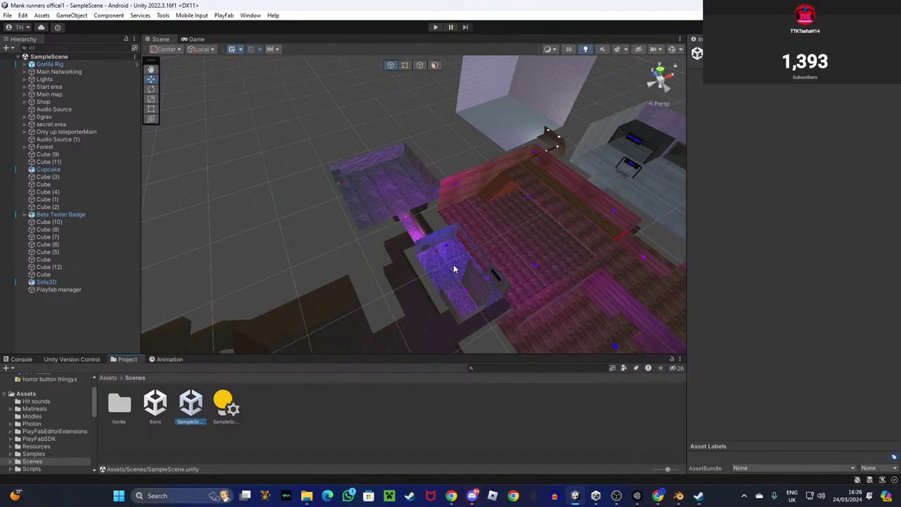
alt+drag(453, 264, 562, 266)
key(s)
right_drag(563, 266, 493, 247)
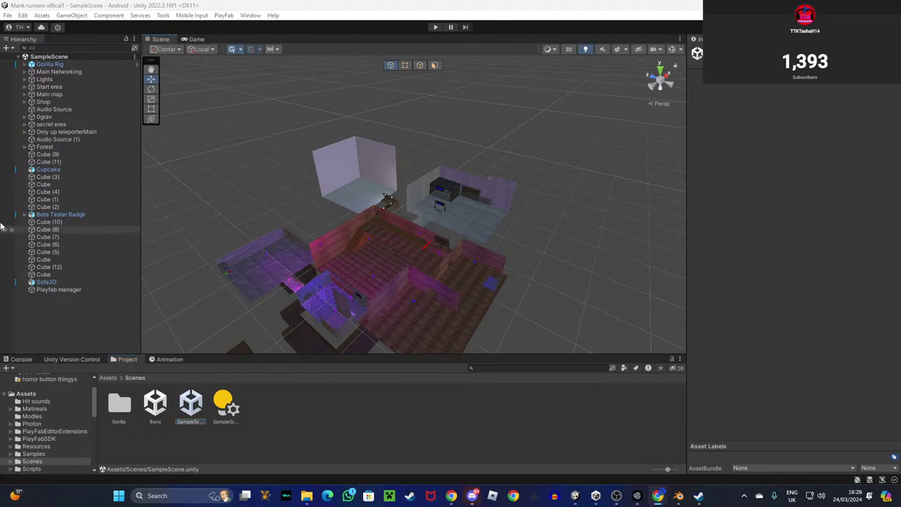
right_drag(385, 164, 570, 143)
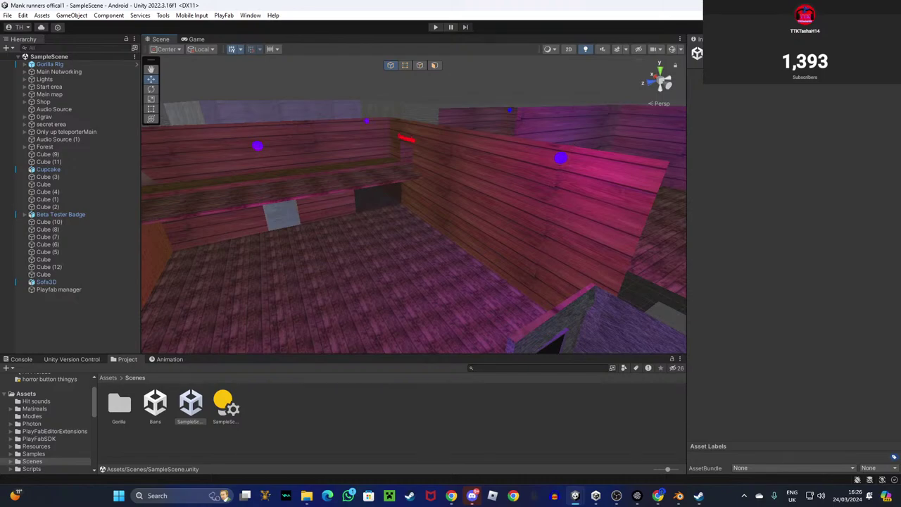
Switch to Discord, open the Mank runners server and move the window to the other monitor.
click(472, 495)
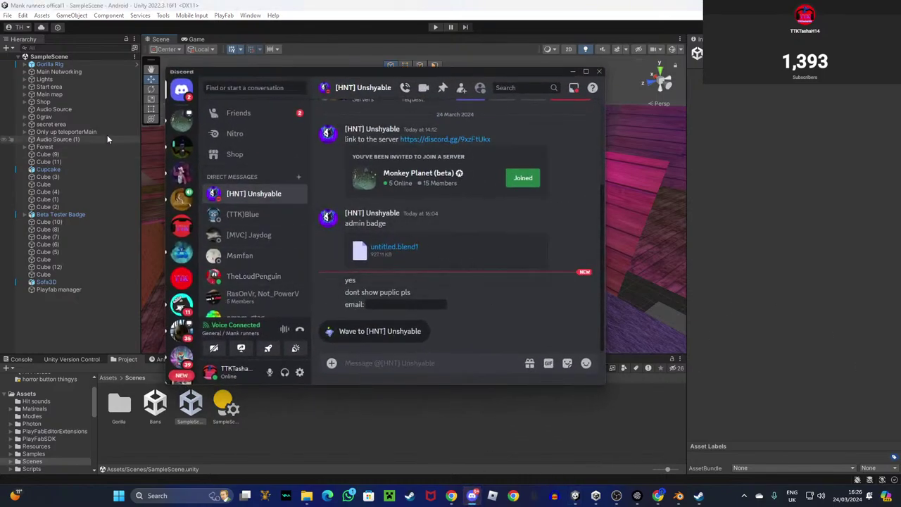
click(185, 205)
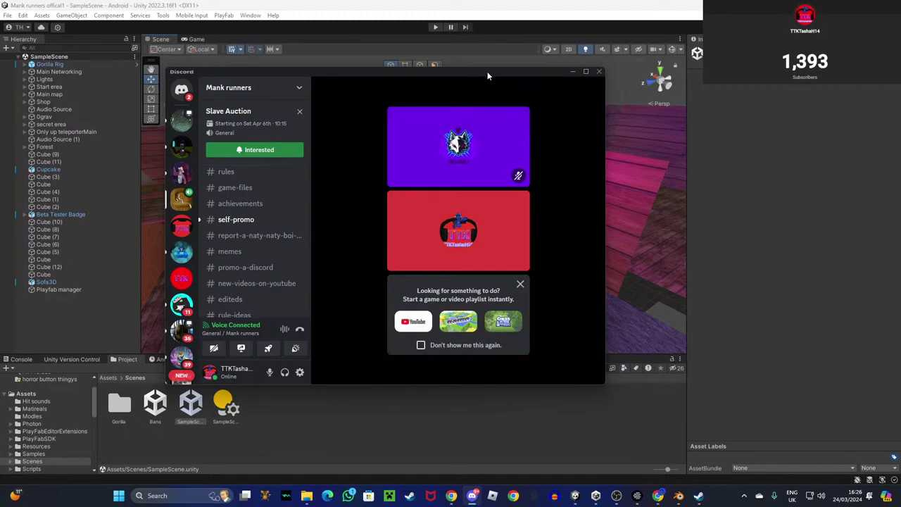
drag(487, 73, 900, 73)
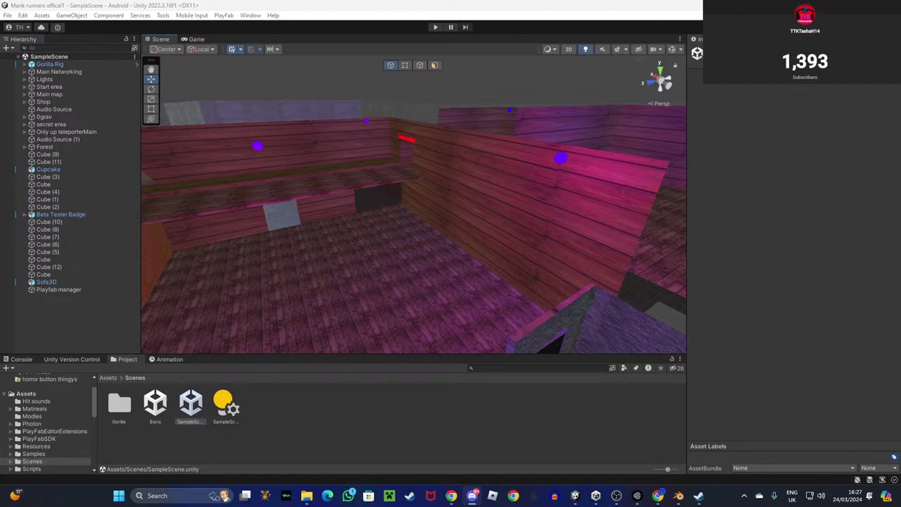
Zoom out over the SampleScene map, then switch to the browser's PlayFab dashboard window and move it to the other monitor.
right_drag(432, 233, 415, 276)
key(s)
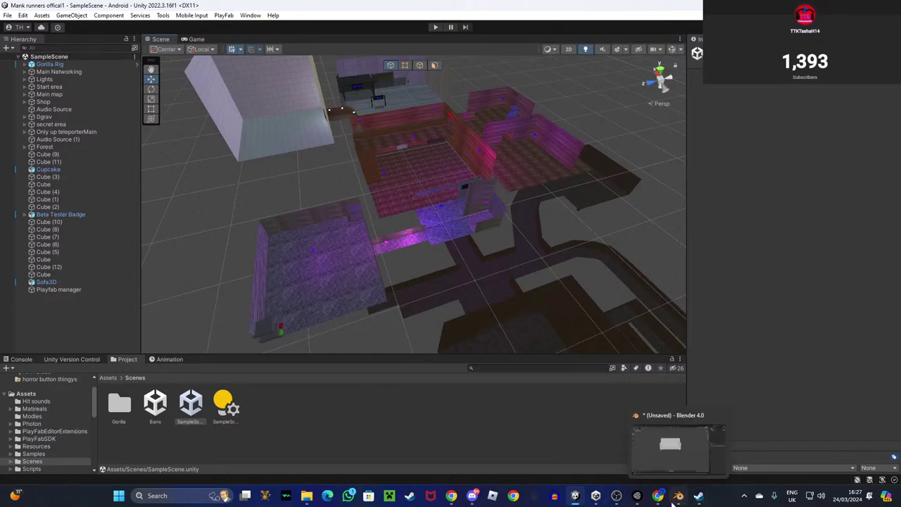
mouse_move(657, 497)
click(707, 454)
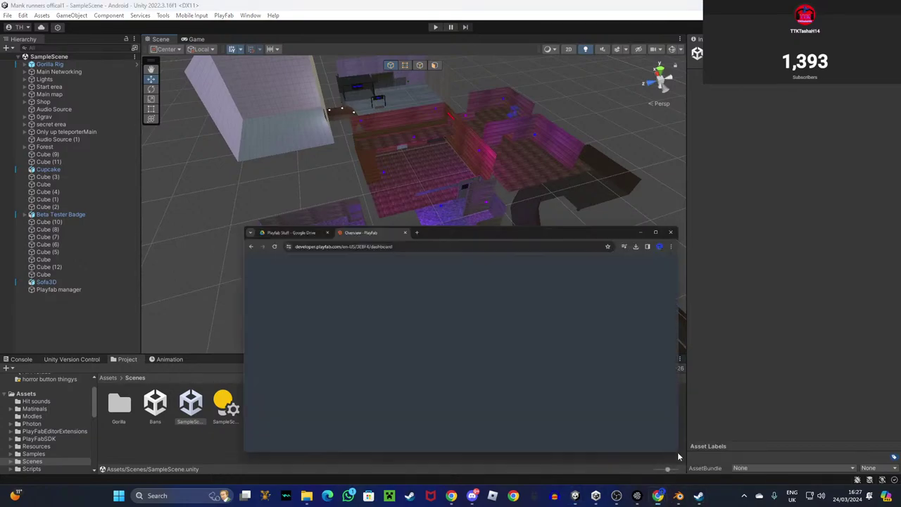
drag(557, 124, 900, 127)
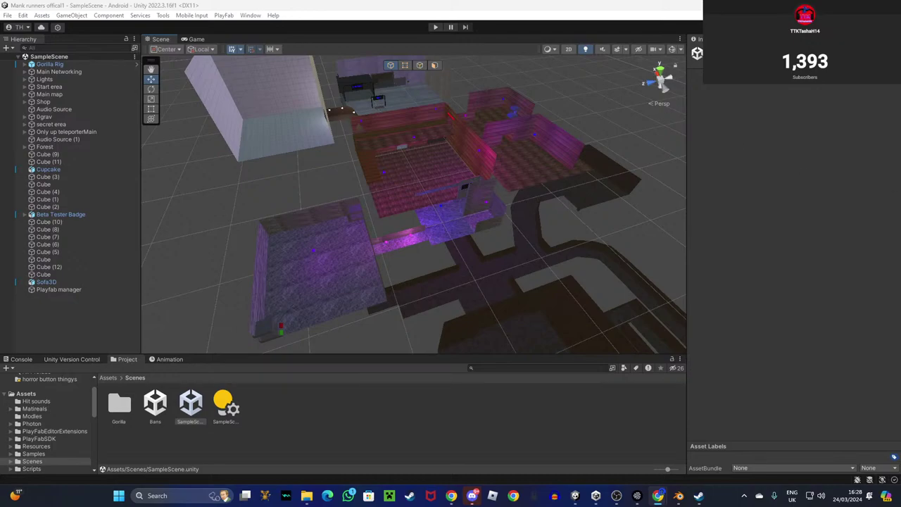
Play-test SampleScene, inspect the starting room in the Scene view, and stop play mode.
click(436, 27)
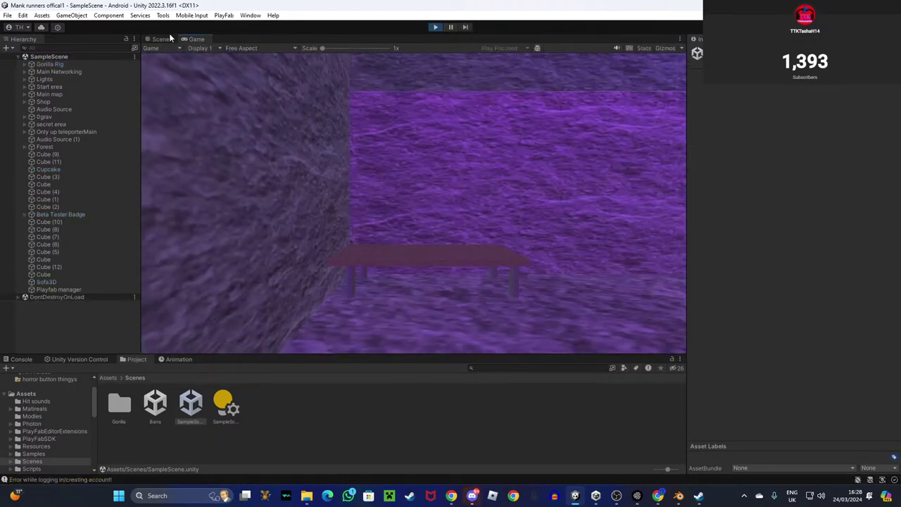
click(160, 39)
right_drag(245, 201, 331, 224)
click(436, 27)
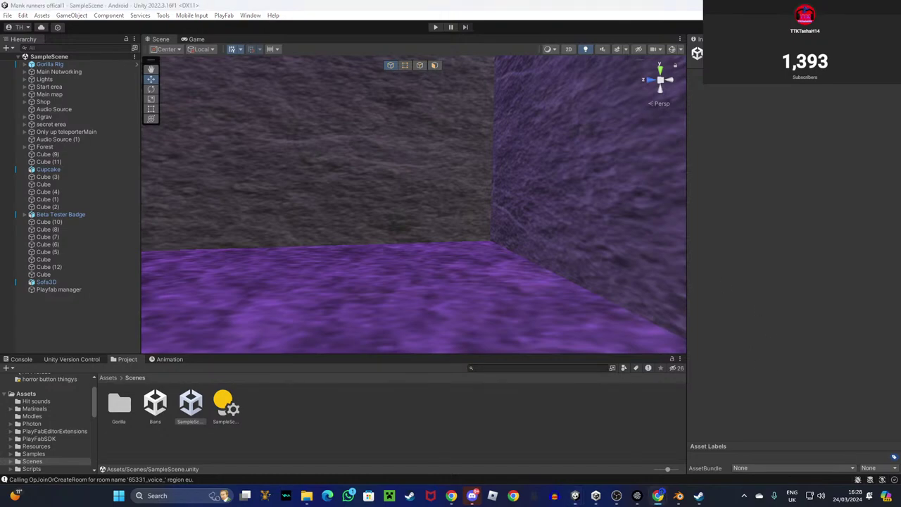
drag(900, 44, 900, 79)
Import Playfablogin.cs from the Downloads folder into the project's Assets and move it into the Scripts folder.
right_drag(512, 147, 35, 352)
click(29, 394)
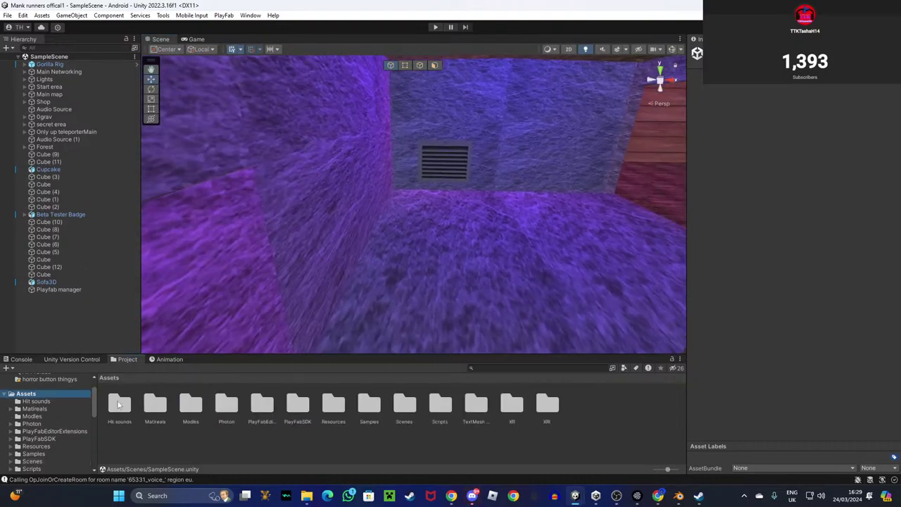
click(306, 495)
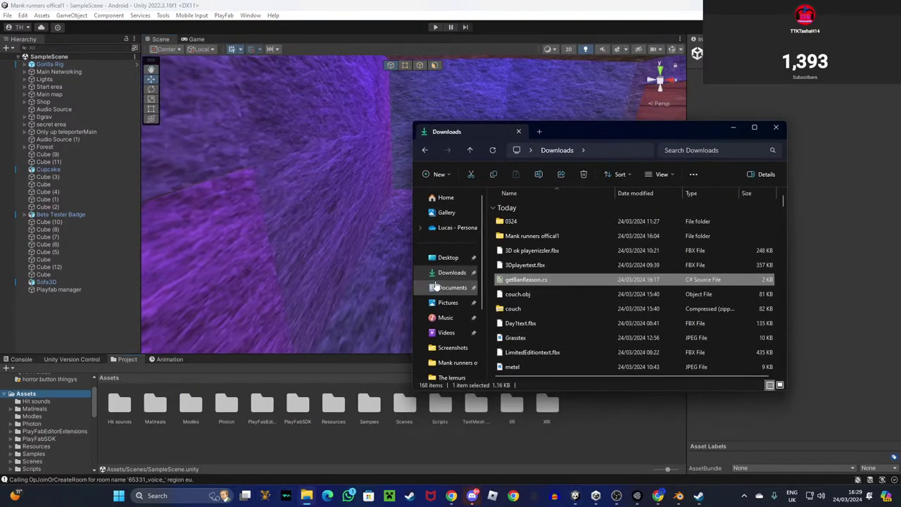
scroll(531, 273, down, 2)
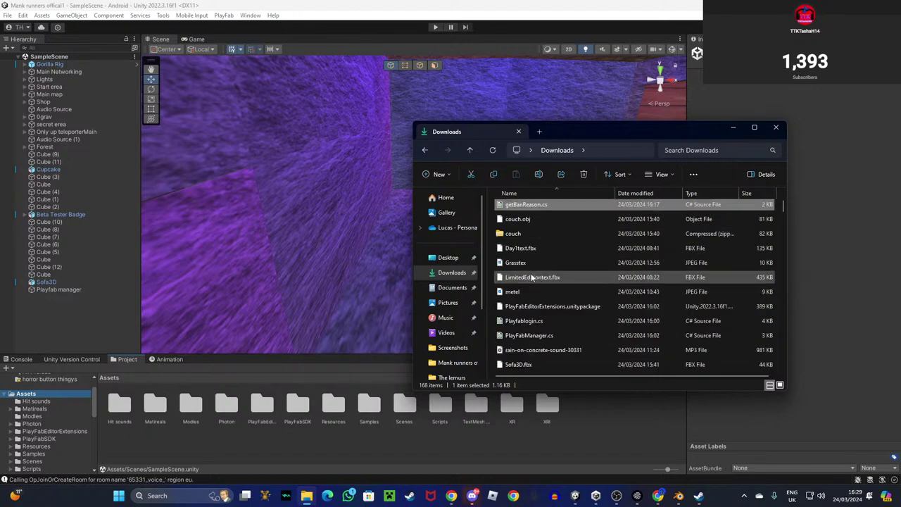
drag(524, 320, 408, 445)
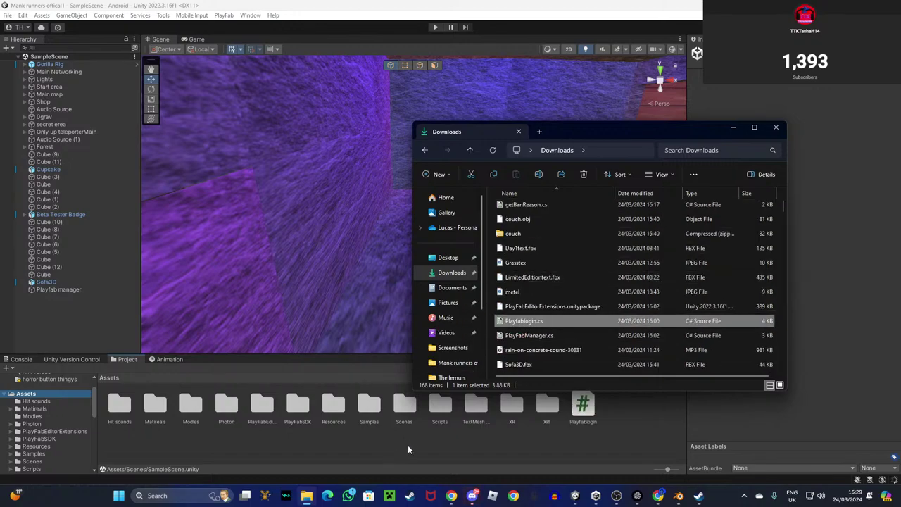
click(736, 128)
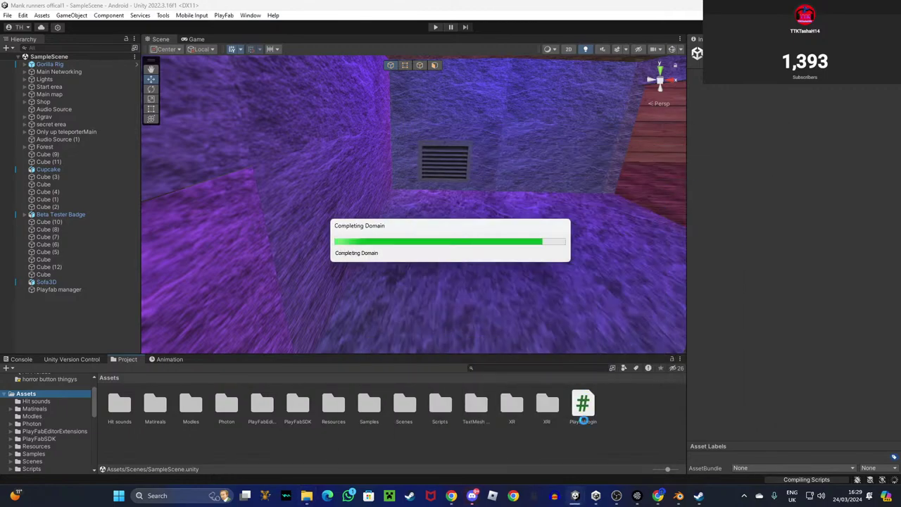
click(584, 415)
drag(587, 412, 438, 407)
Add the Playfablogin script from the Scripts folder to the Playfab manager object as a component.
click(70, 290)
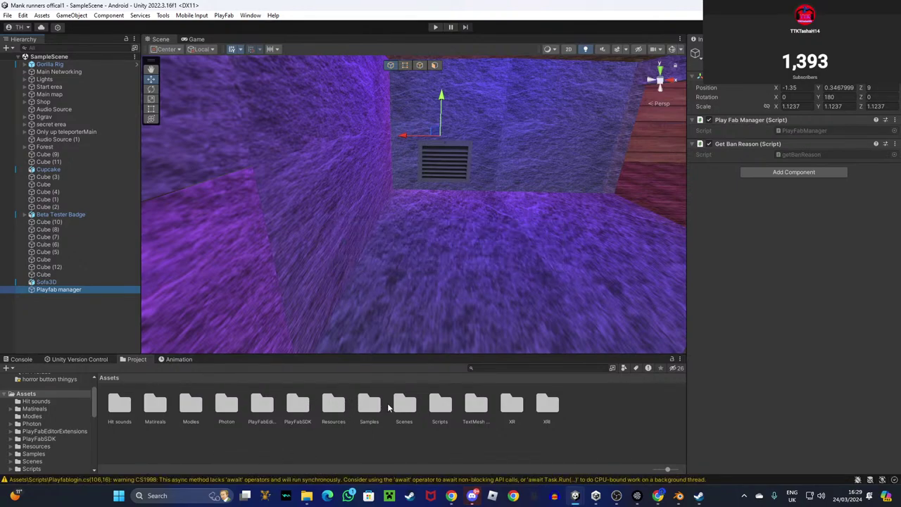
double_click(440, 405)
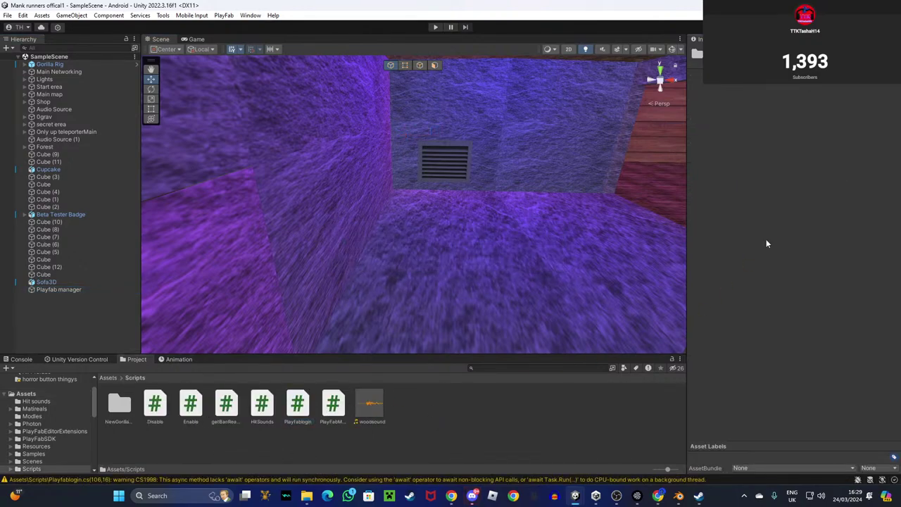
click(91, 289)
drag(297, 403, 770, 225)
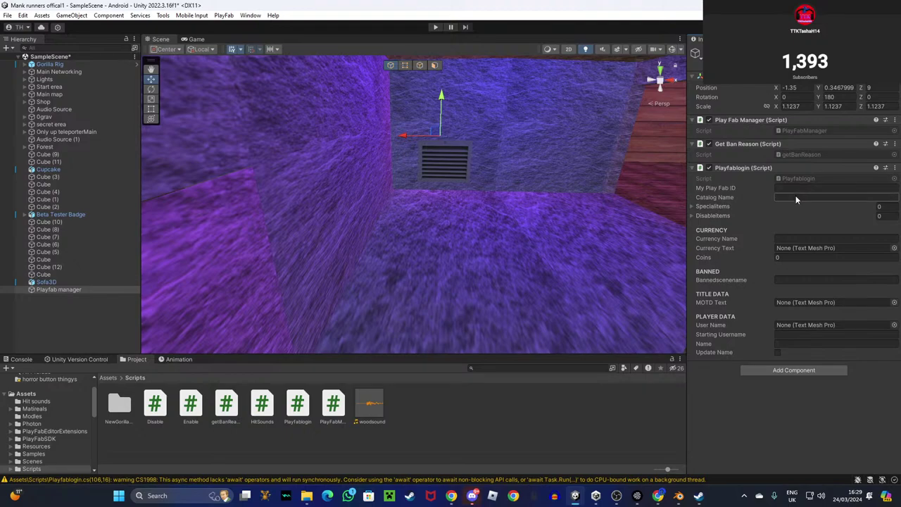
Expand the Specialitems and Disableitems lists of Playfablogin and set Bannedscenename to Bans.
click(796, 198)
click(717, 209)
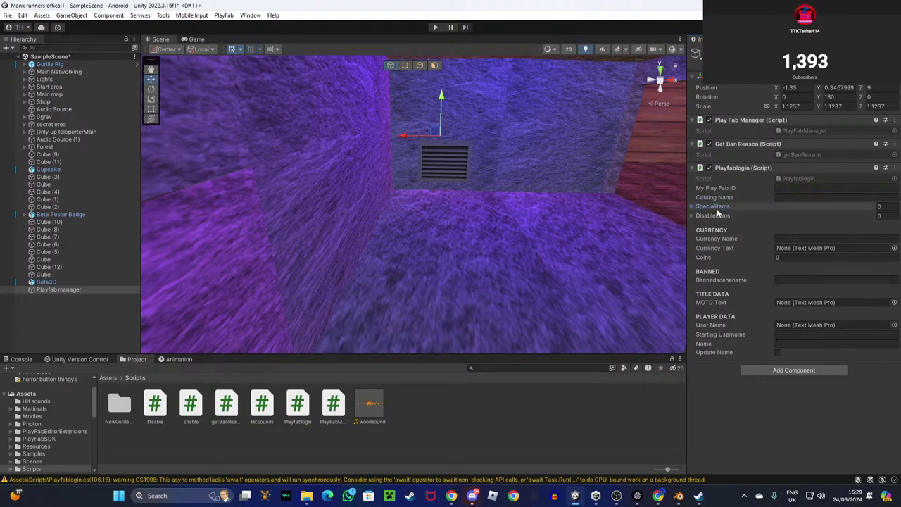
click(716, 207)
click(708, 238)
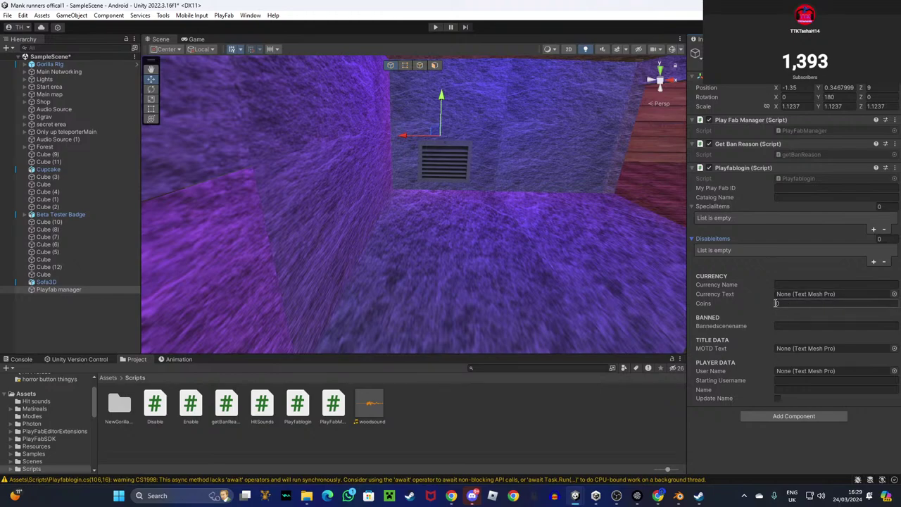
click(809, 325)
text(Bans)
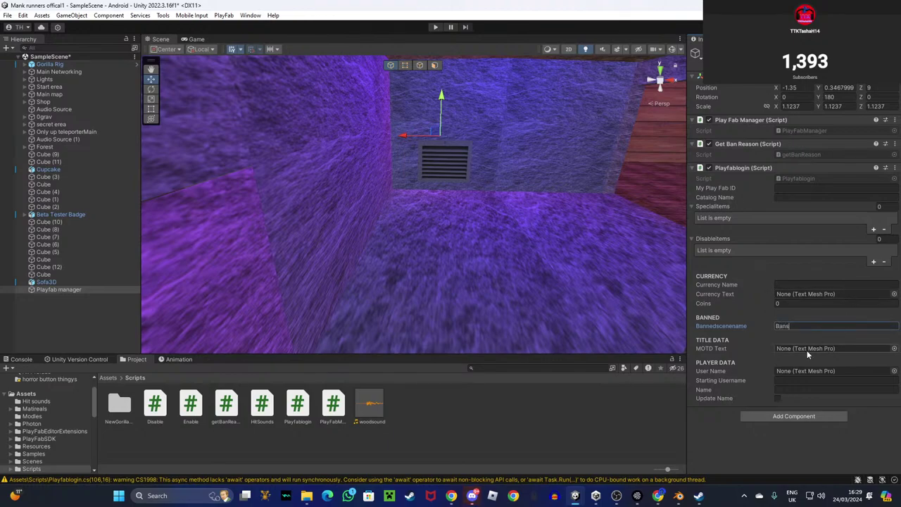
key(Return)
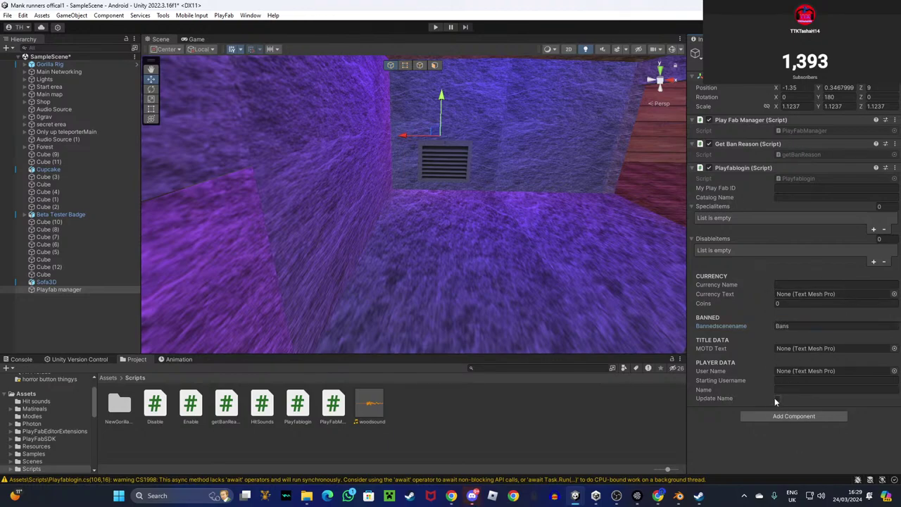
click(747, 452)
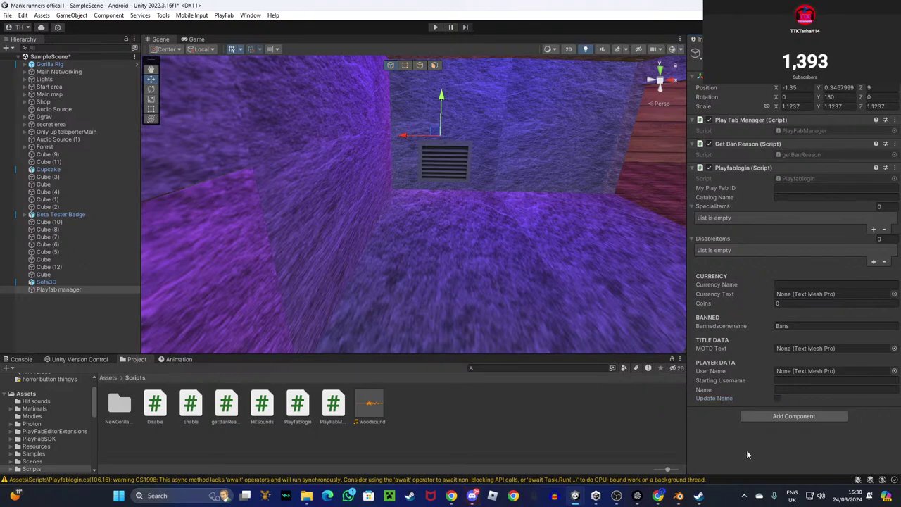
Enable Update Name in the Playfablogin component and set Starting Username to Manky.
click(776, 399)
text(Mank)
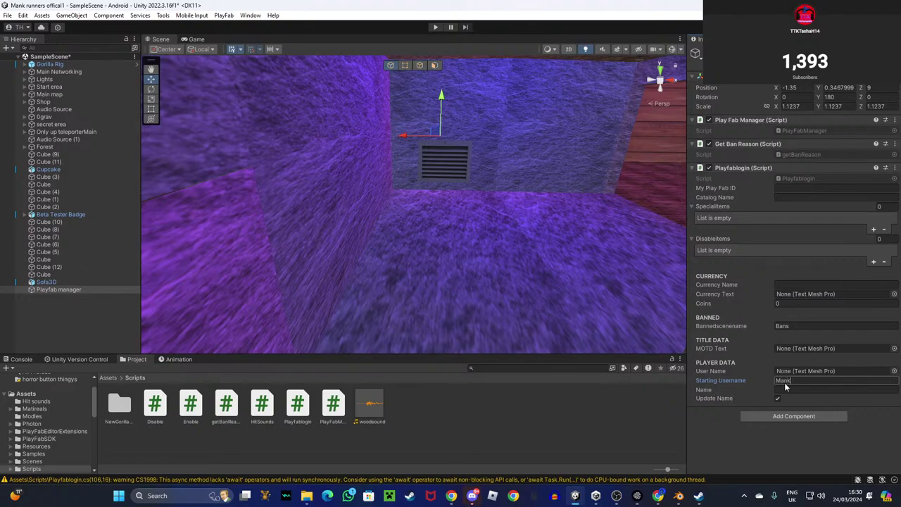
key(BackSpace)
key(BackSpace)
key(BackSpace)
key(BackSpace)
text(Manky)
Look over the map's rooms in the Scene view and examine the woodsound clip and the Playfab manager object.
right_drag(251, 252, 348, 331)
click(372, 405)
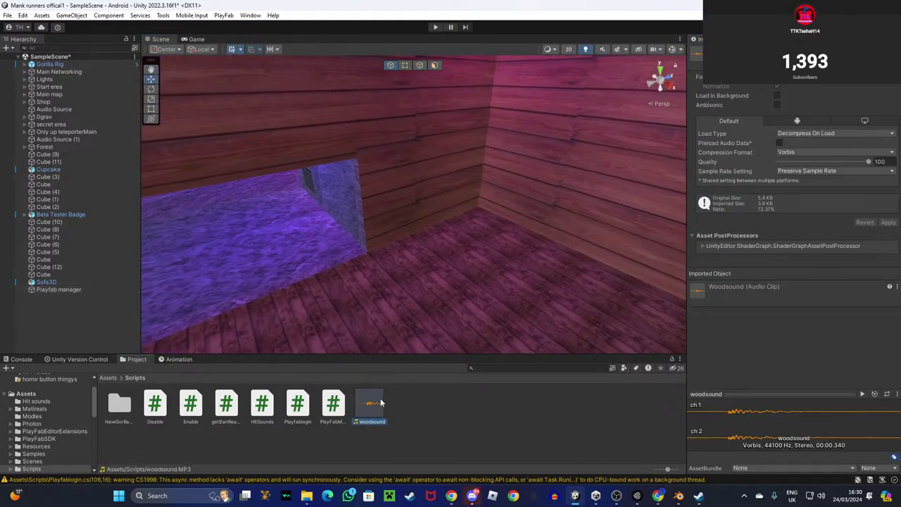
click(64, 289)
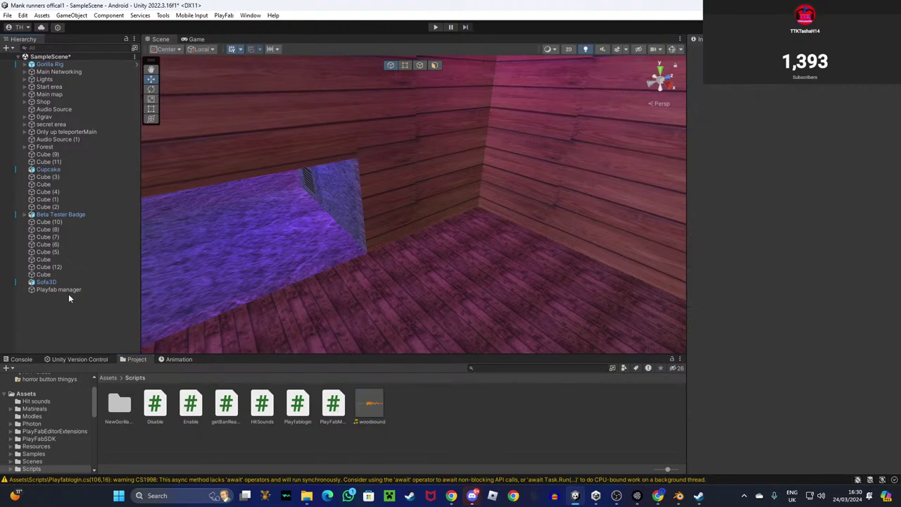
right_drag(309, 266, 380, 312)
click(458, 281)
right_drag(458, 282, 426, 247)
click(351, 312)
right_drag(354, 296, 137, 259)
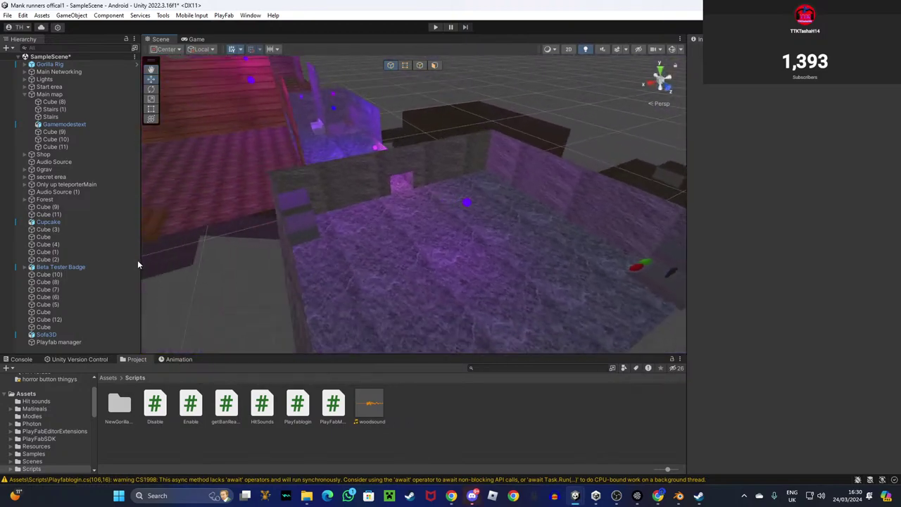
click(81, 342)
click(112, 351)
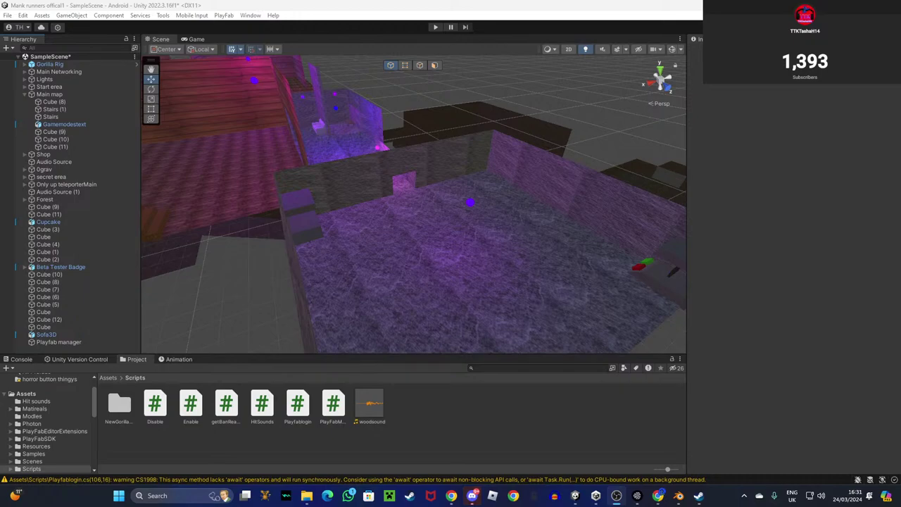
Run SampleScene in play mode and examine the spawned player avatar in the Scene view.
right_drag(452, 224, 442, 144)
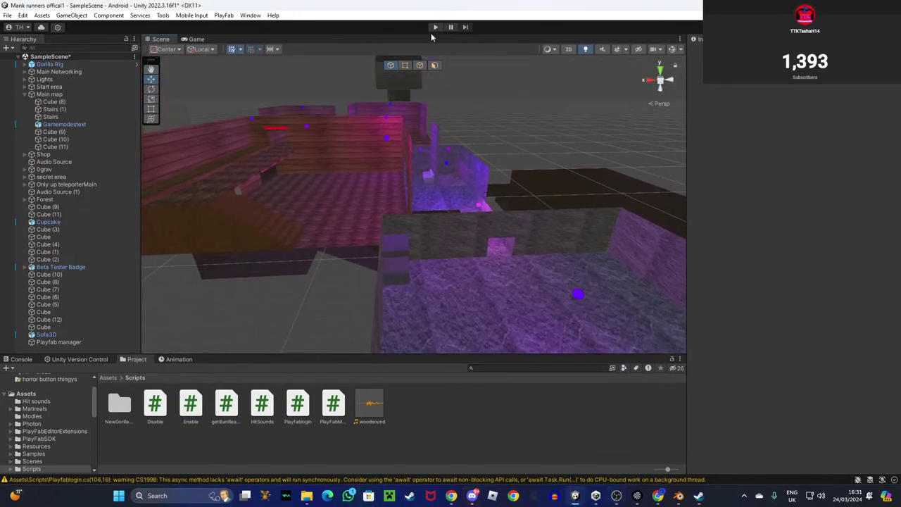
click(437, 28)
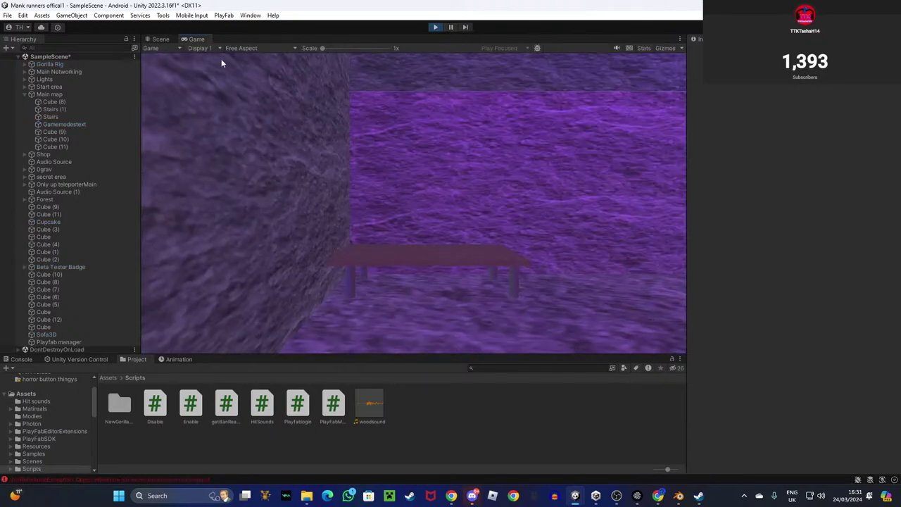
click(160, 39)
right_drag(283, 169, 491, 220)
key(w)
key(w)
key(s)
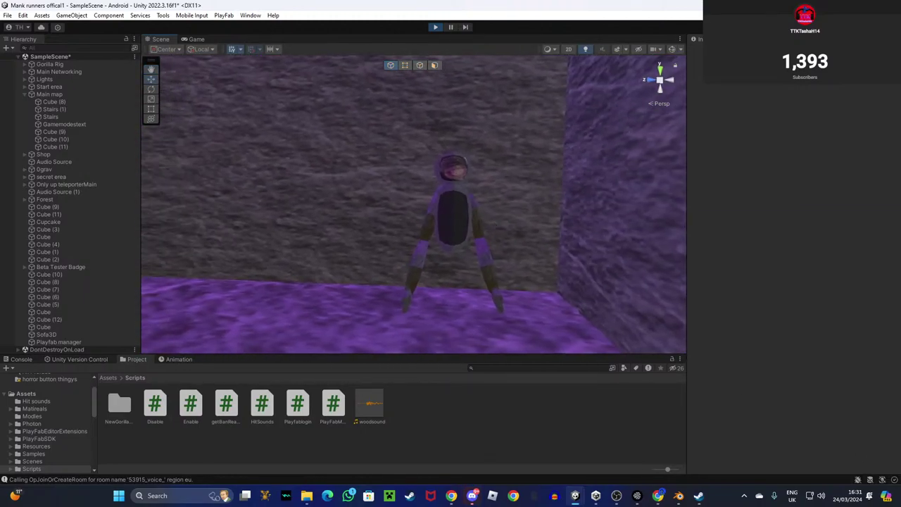